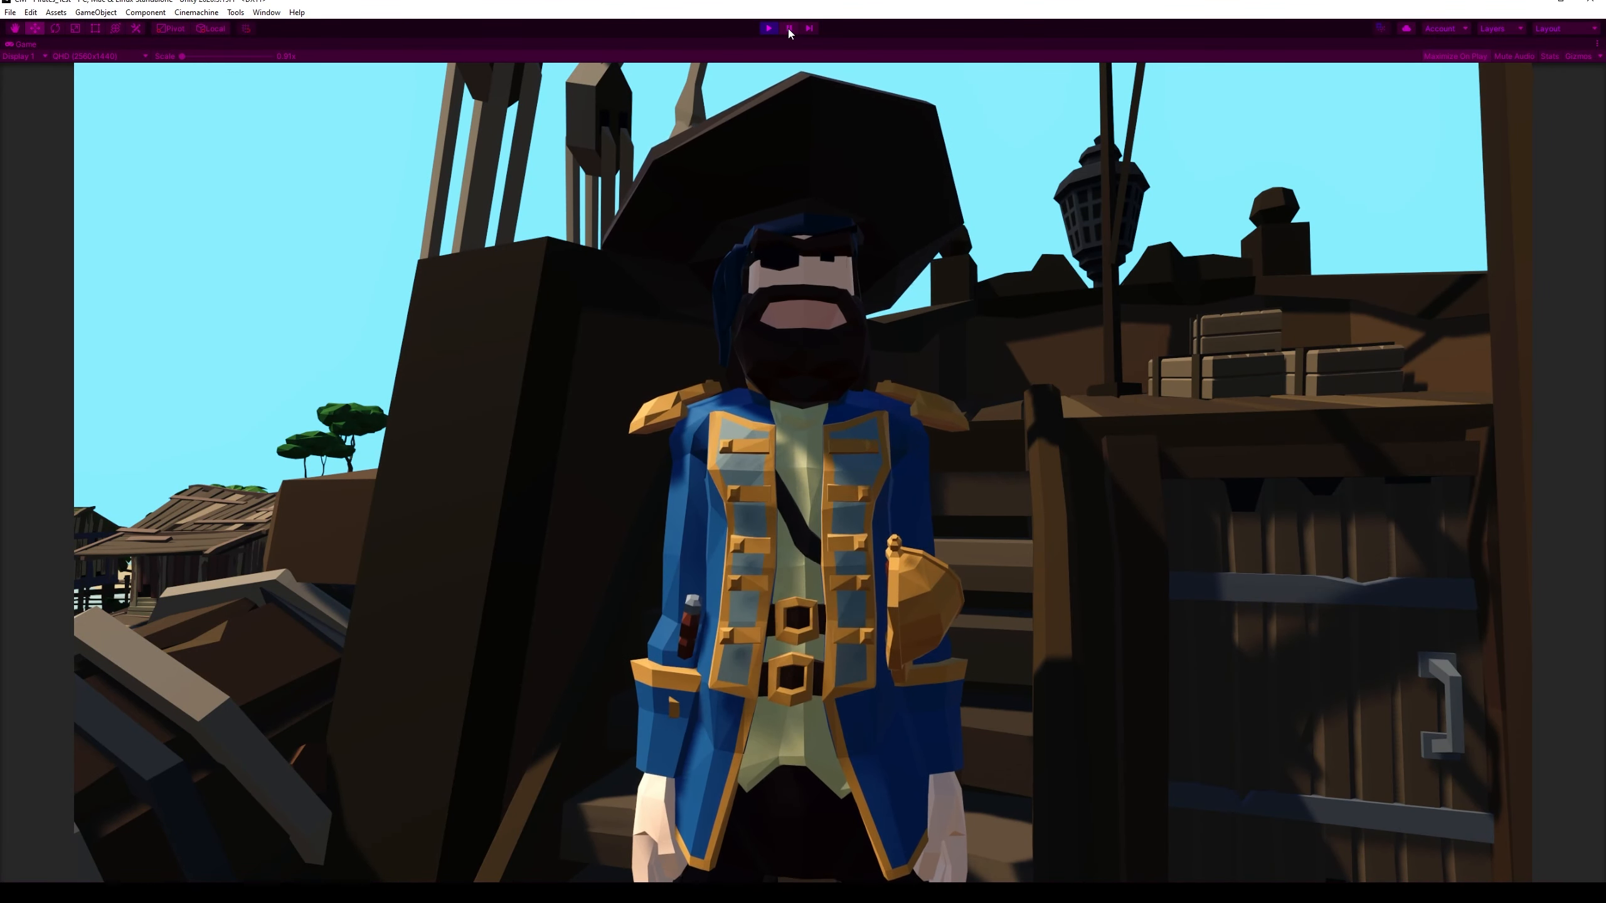
Stop play mode and frame Character_Pirate_Captain_01 in the Scene view
left_click(769, 29)
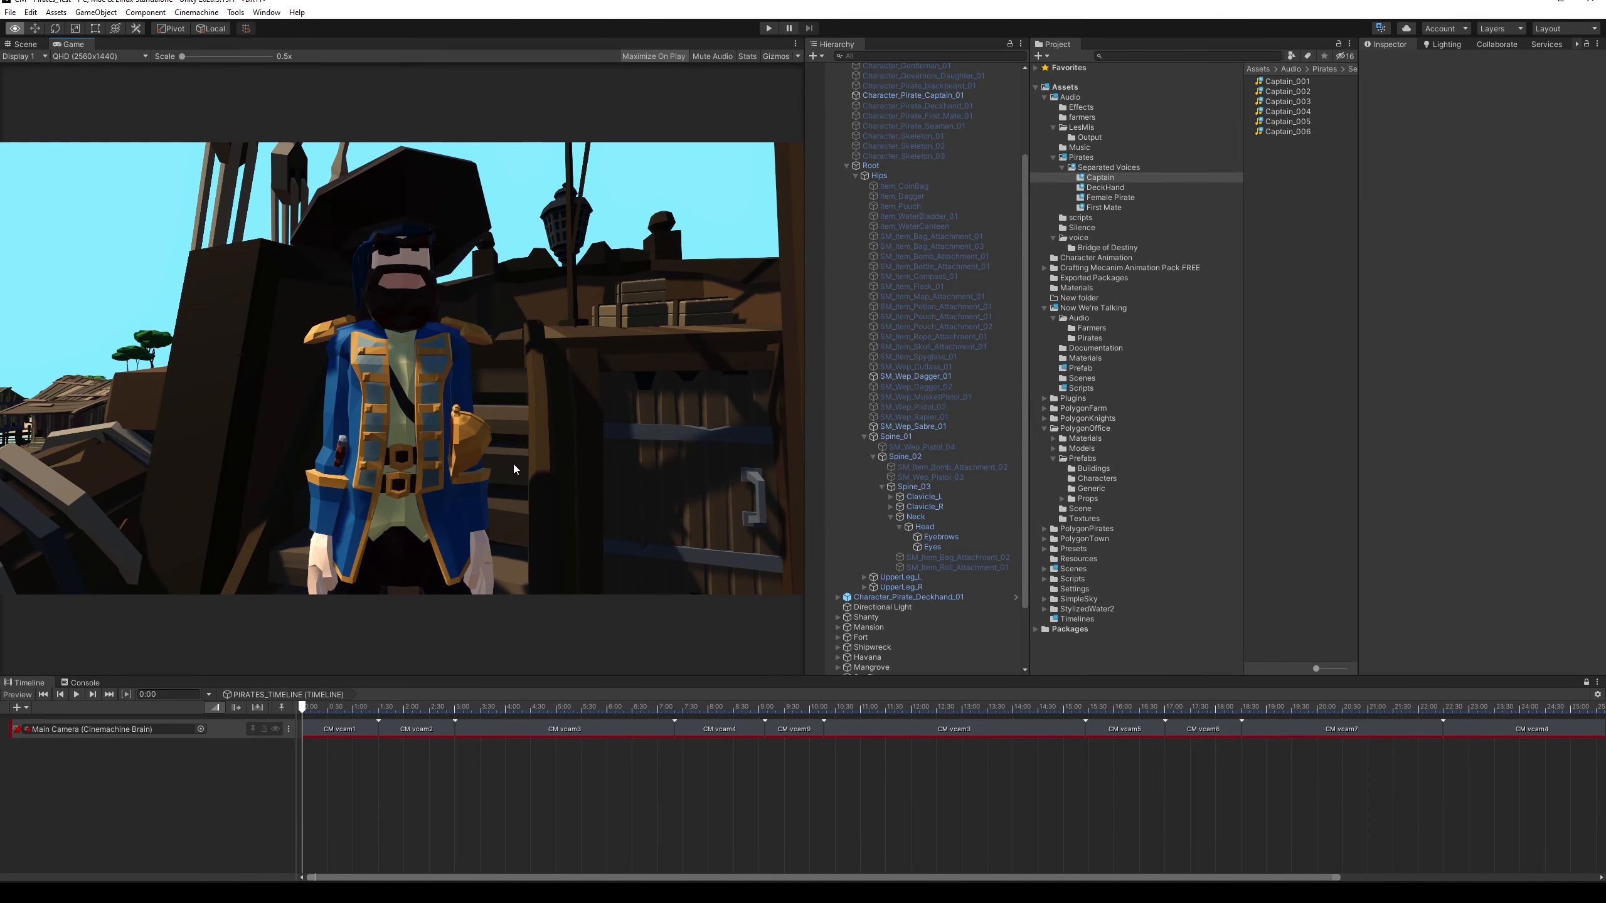
key("w")
left_click(20, 48)
left_click_drag(193, 167, 330, 335, "alt")
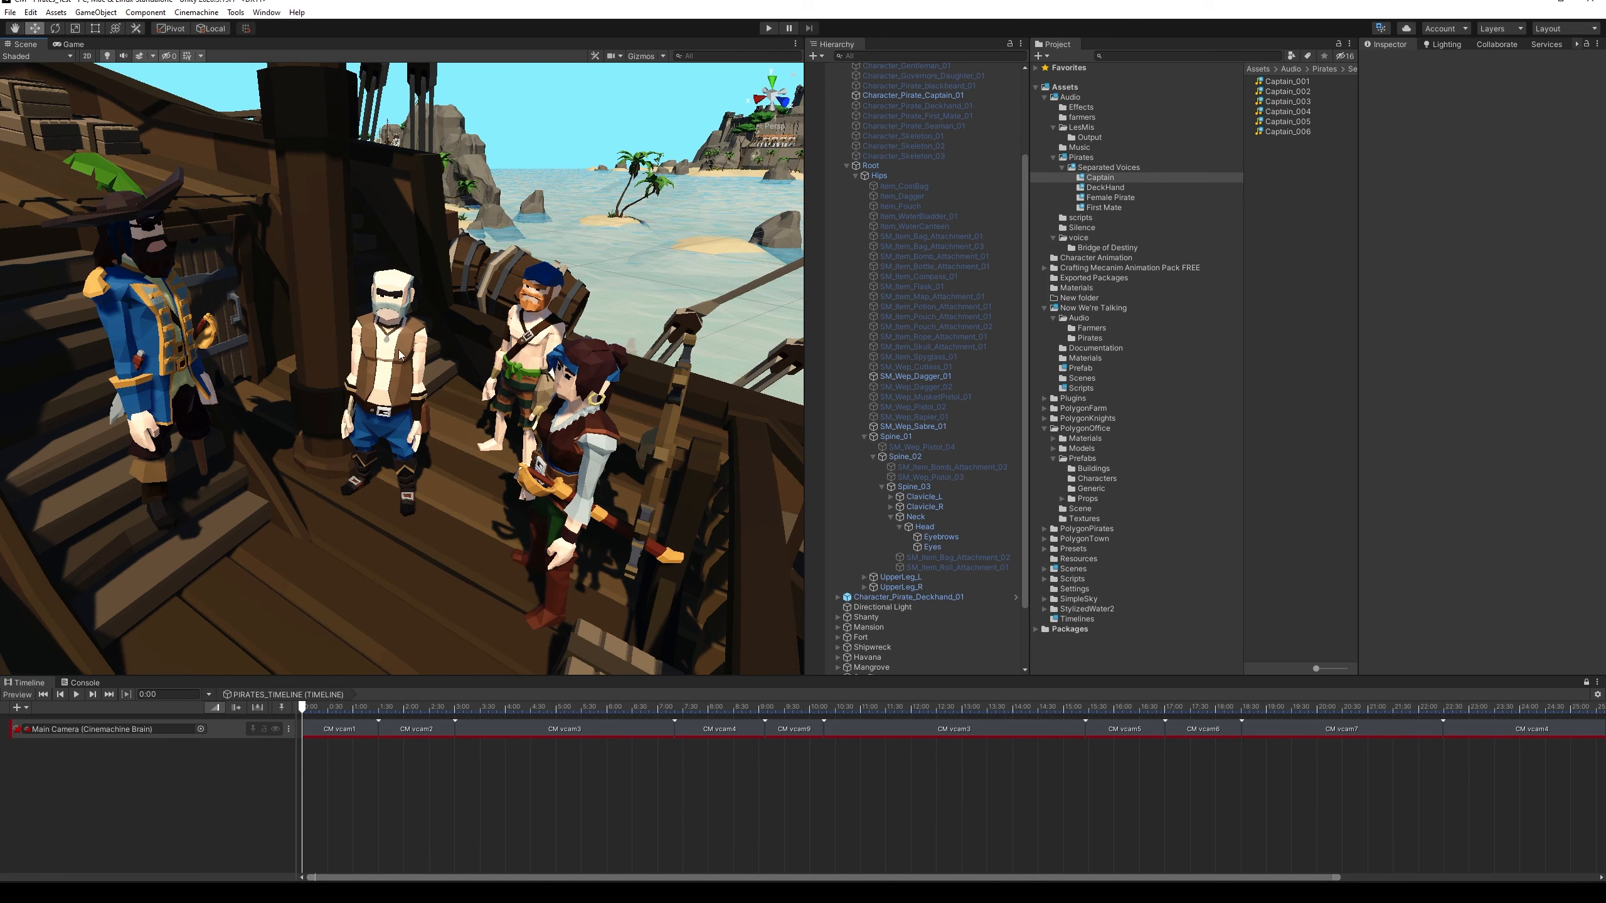
left_click_drag(527, 357, 411, 298, "alt")
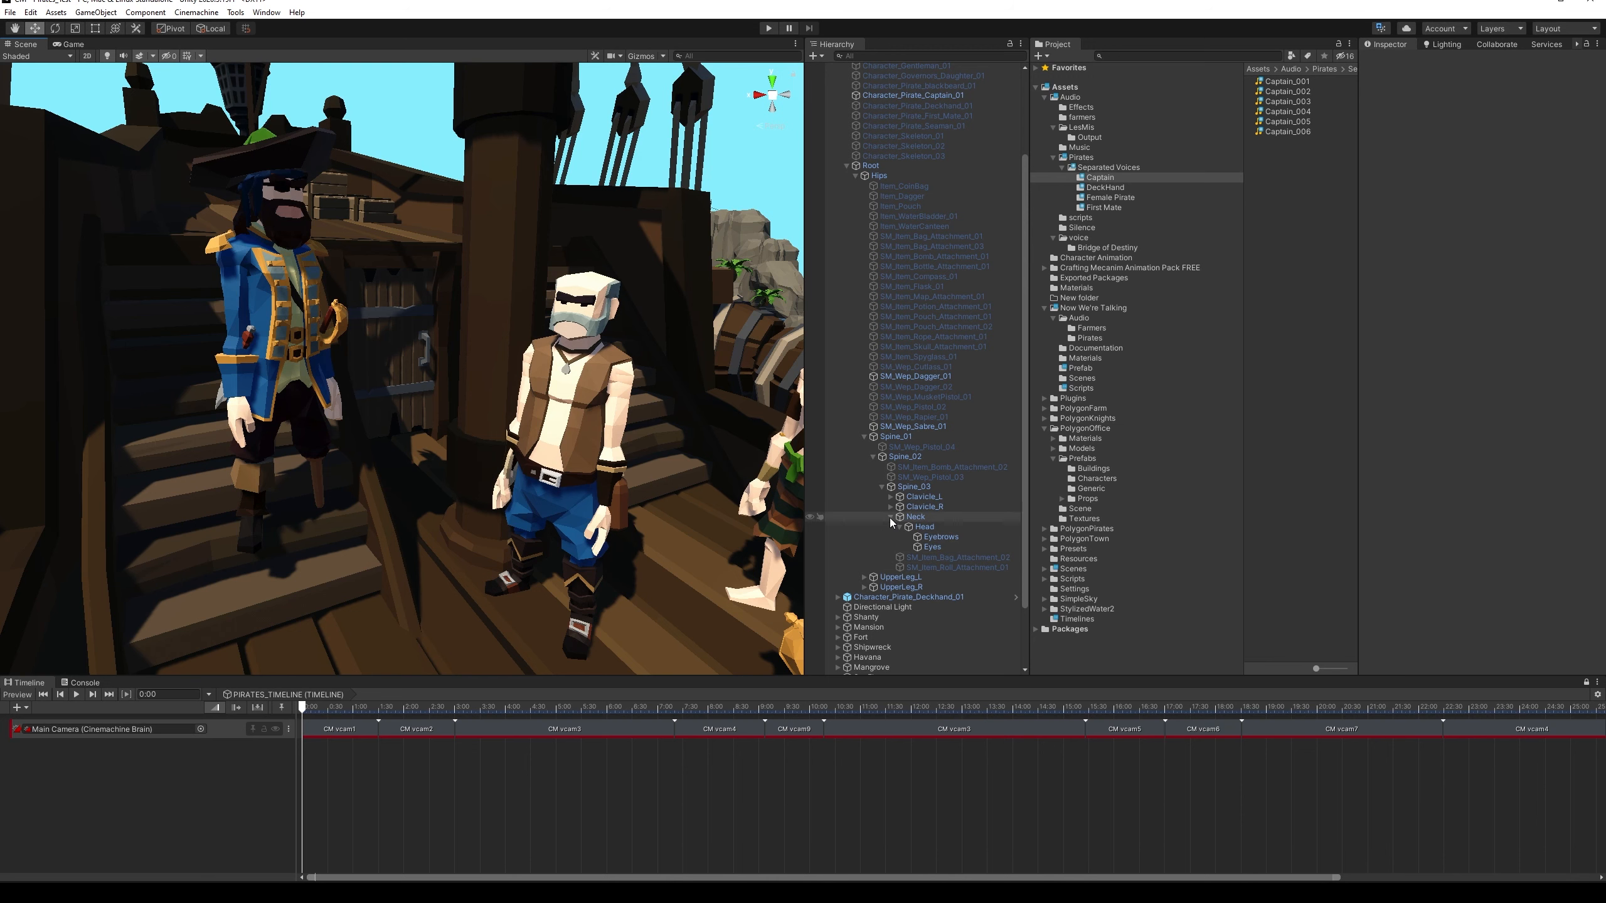
scroll(890, 374, "up", 4)
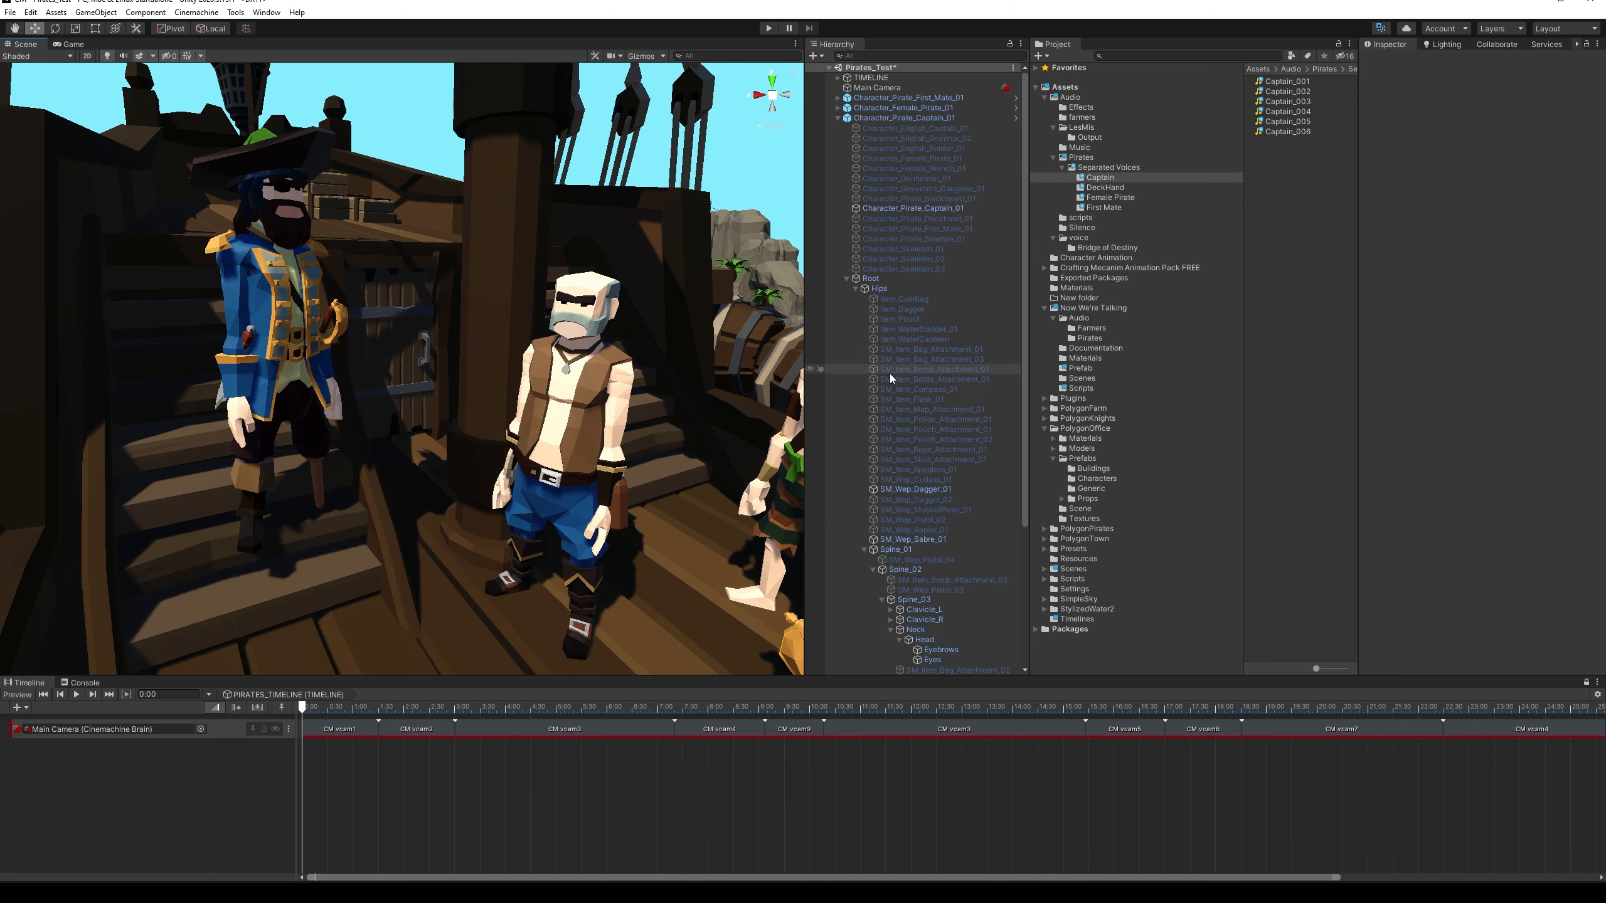
double_click(925, 118)
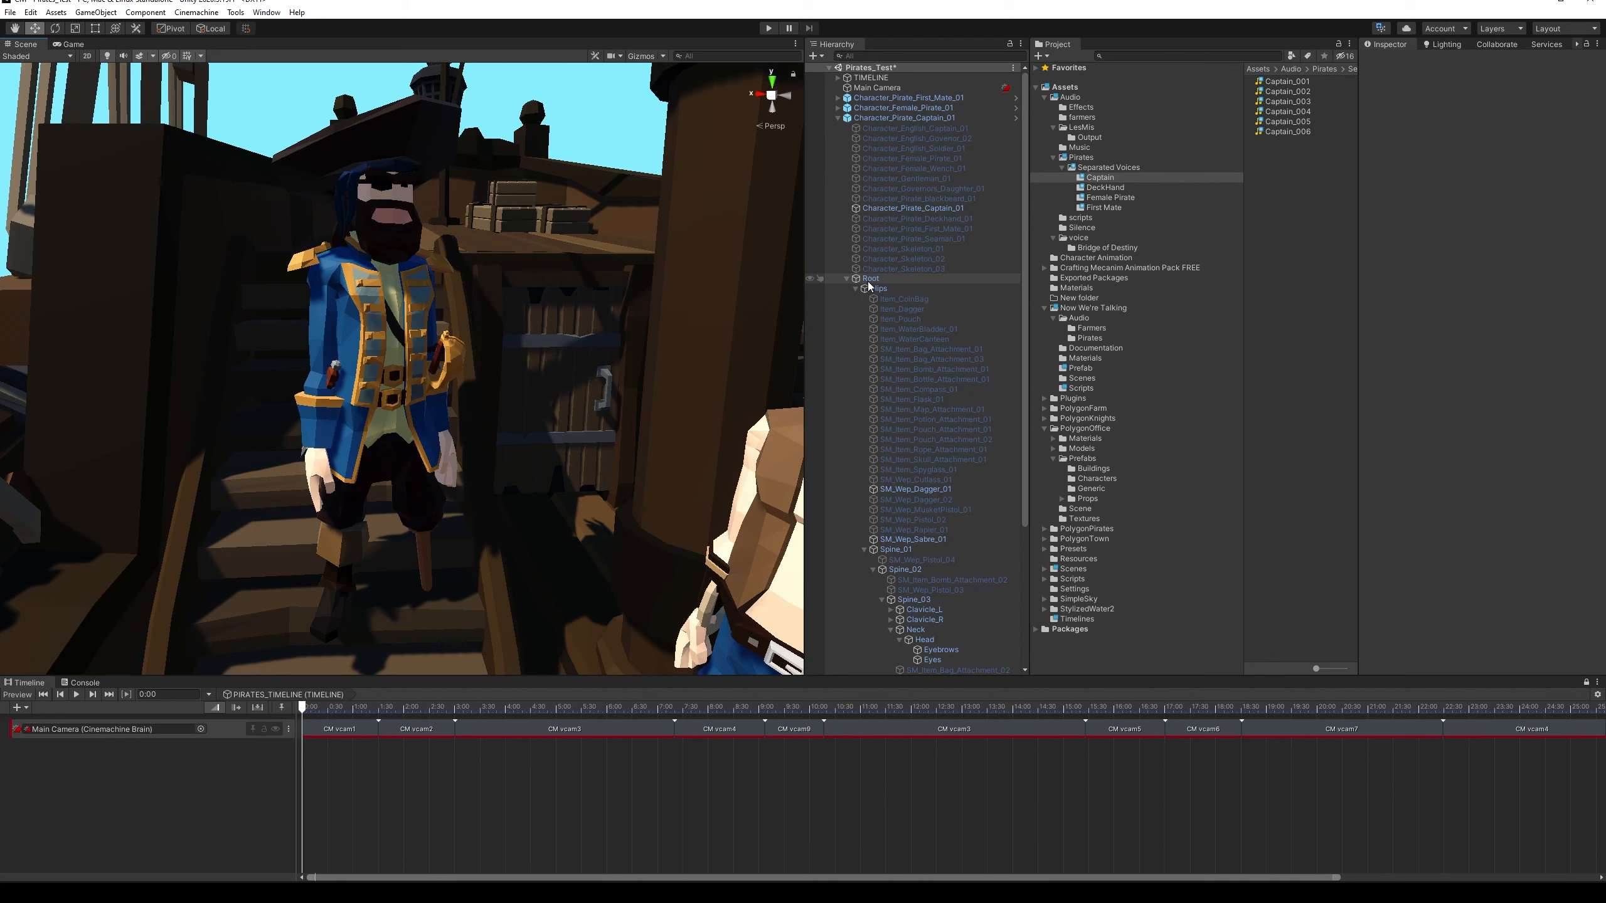
Inspect the X, Y and Z scale of the captain's Root bone
scroll(933, 547, "down", 3)
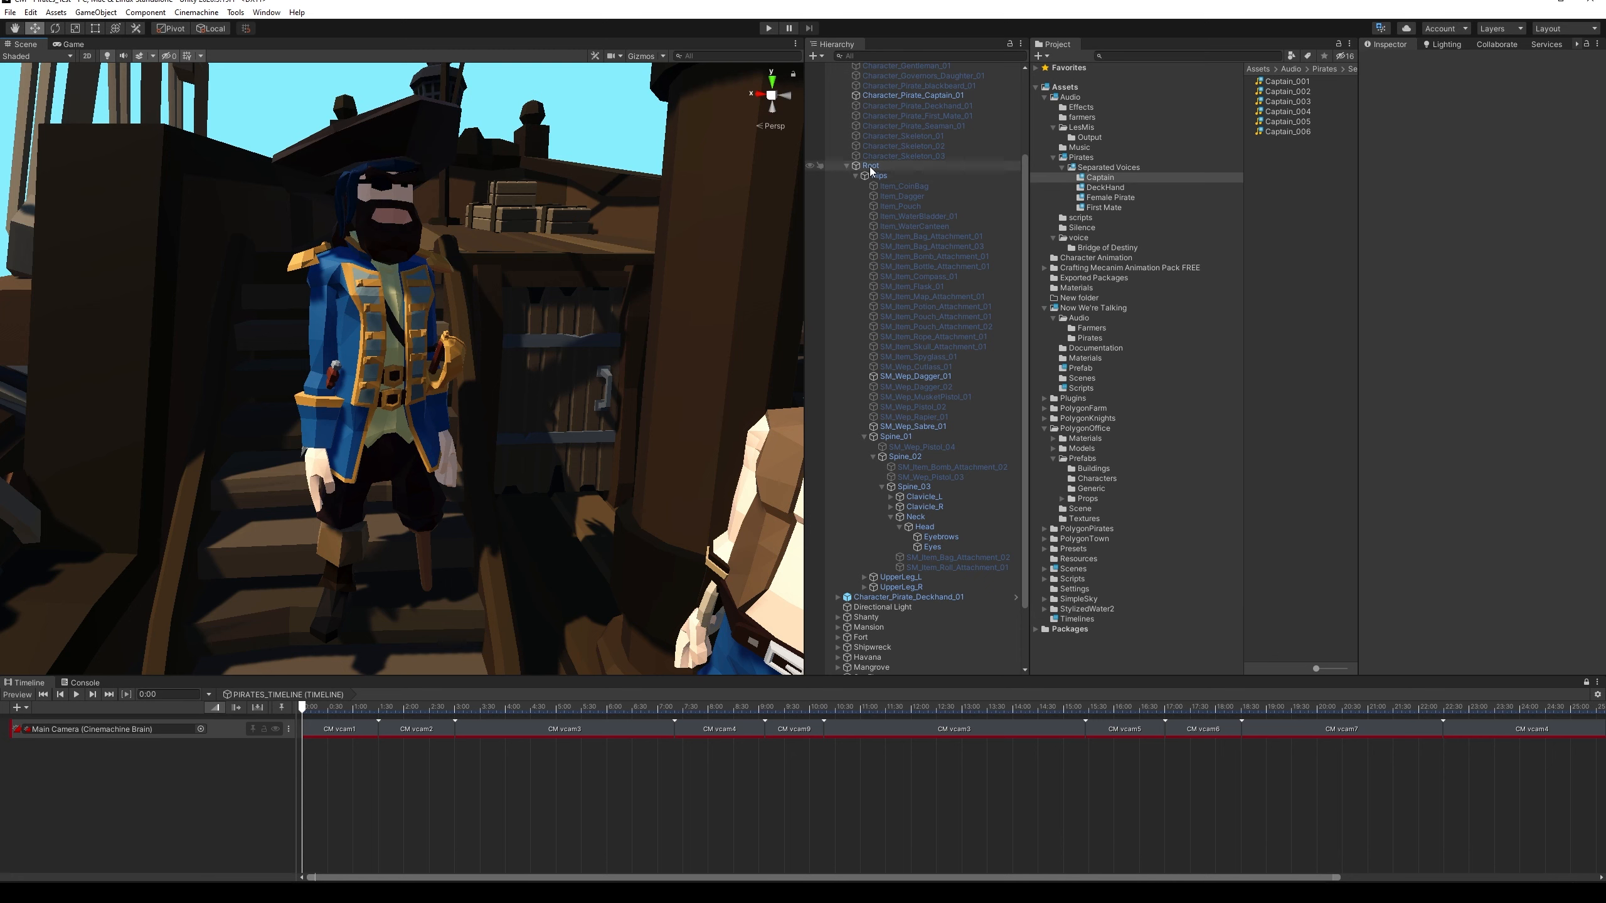
left_click(855, 175)
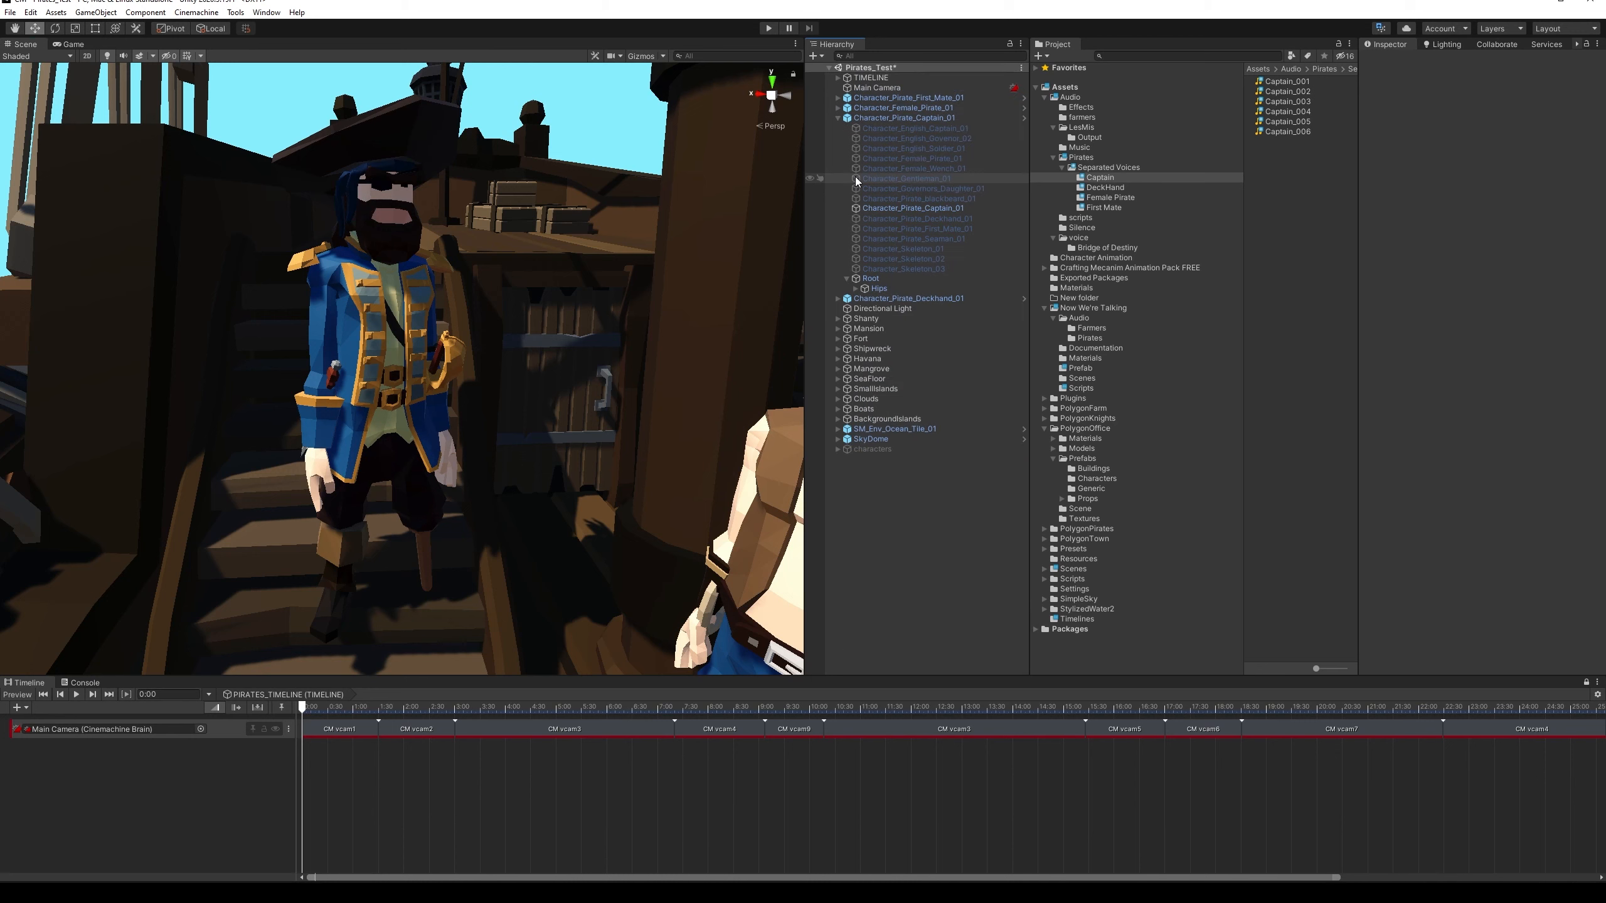
left_click(857, 289)
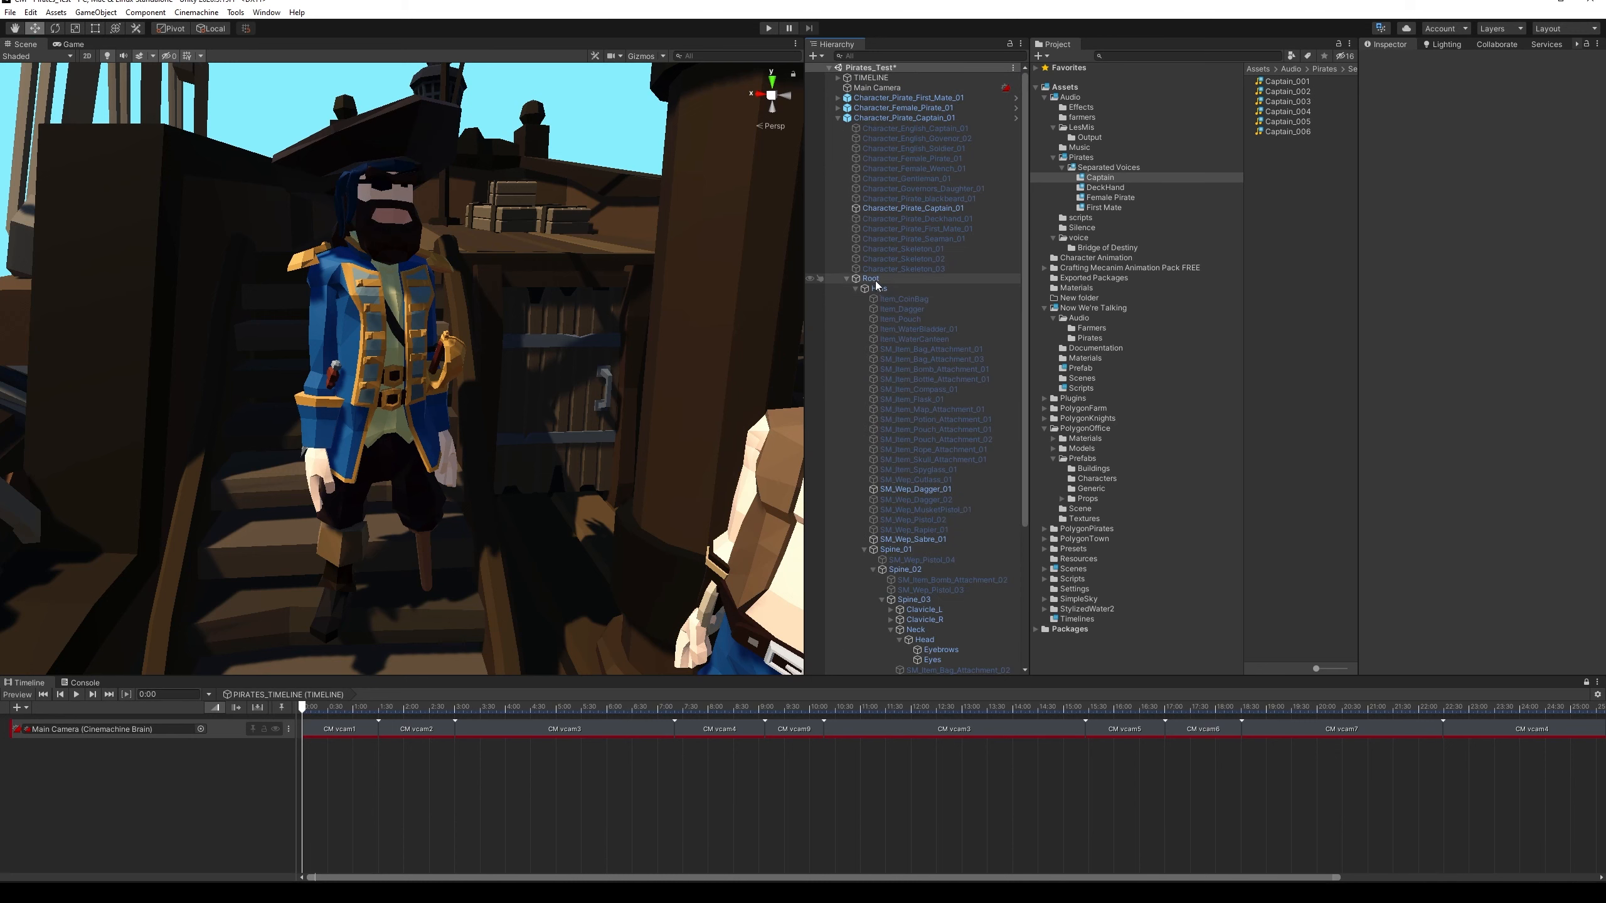
left_click(891, 279)
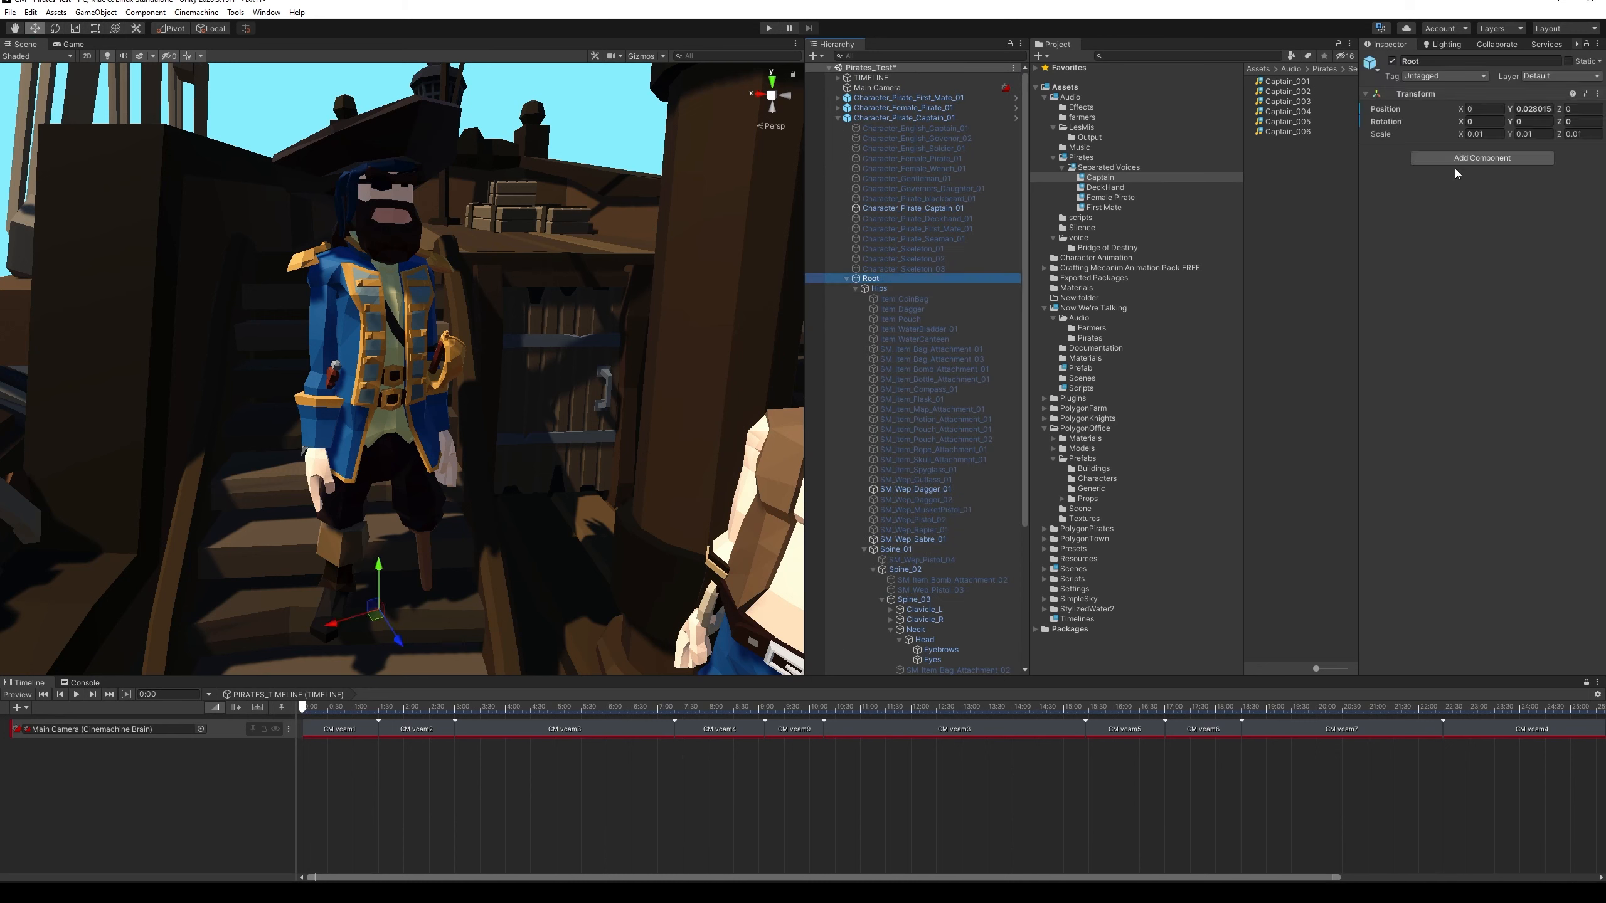
left_click(1486, 135)
left_click(1536, 134)
left_click(1584, 134)
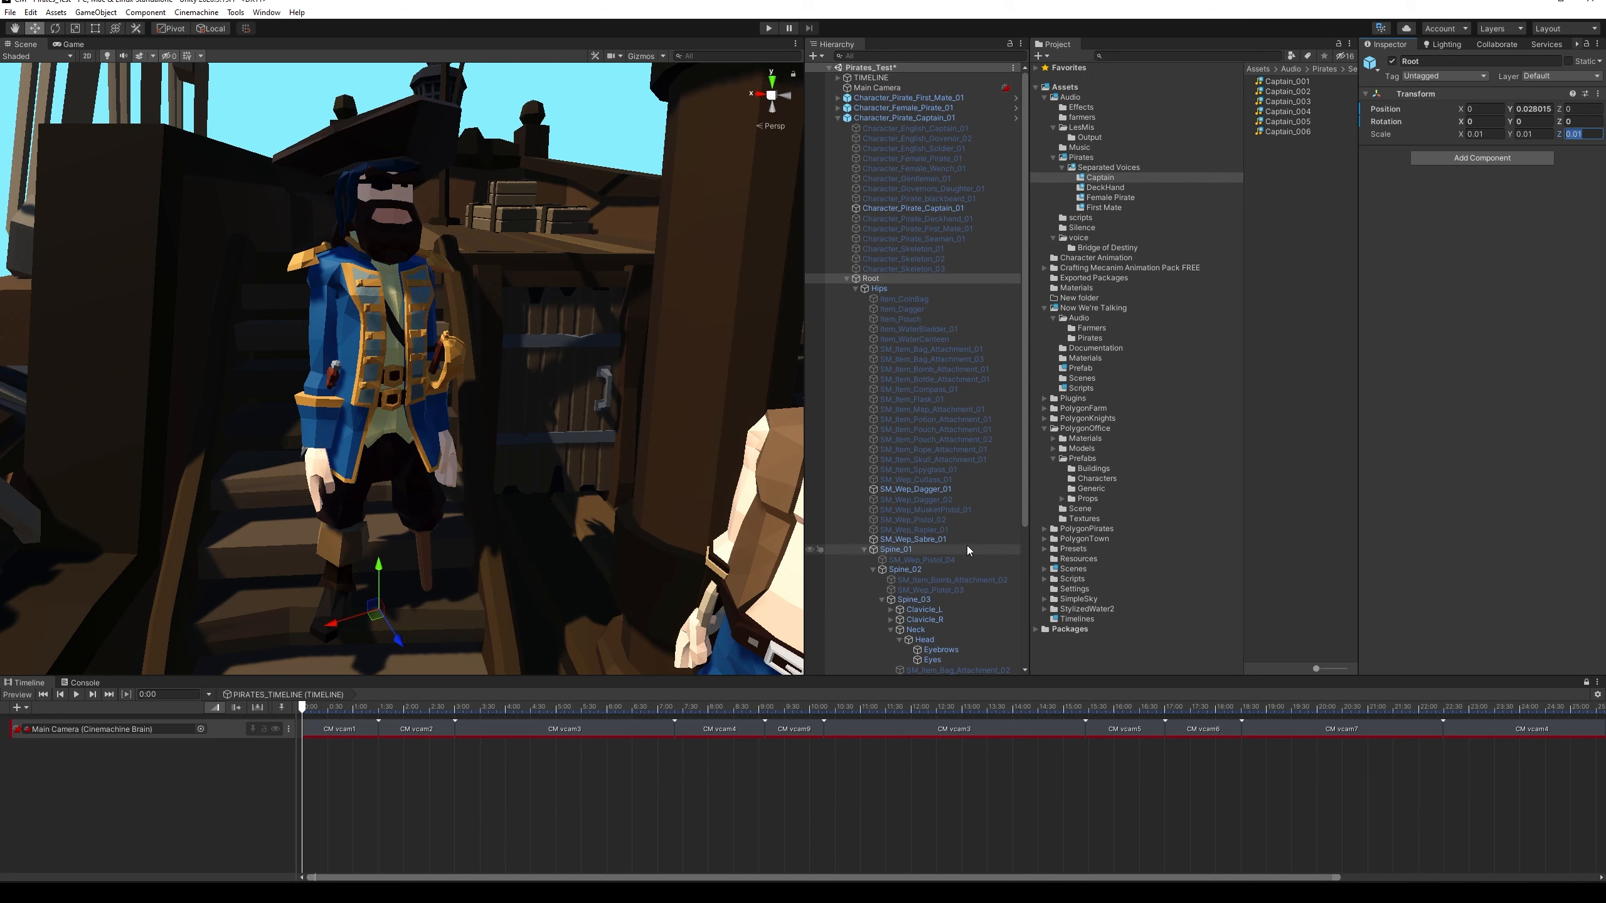
Add the NowWe'reTalking prefab as a child of the captain's Head bone
scroll(966, 544, "down", 3)
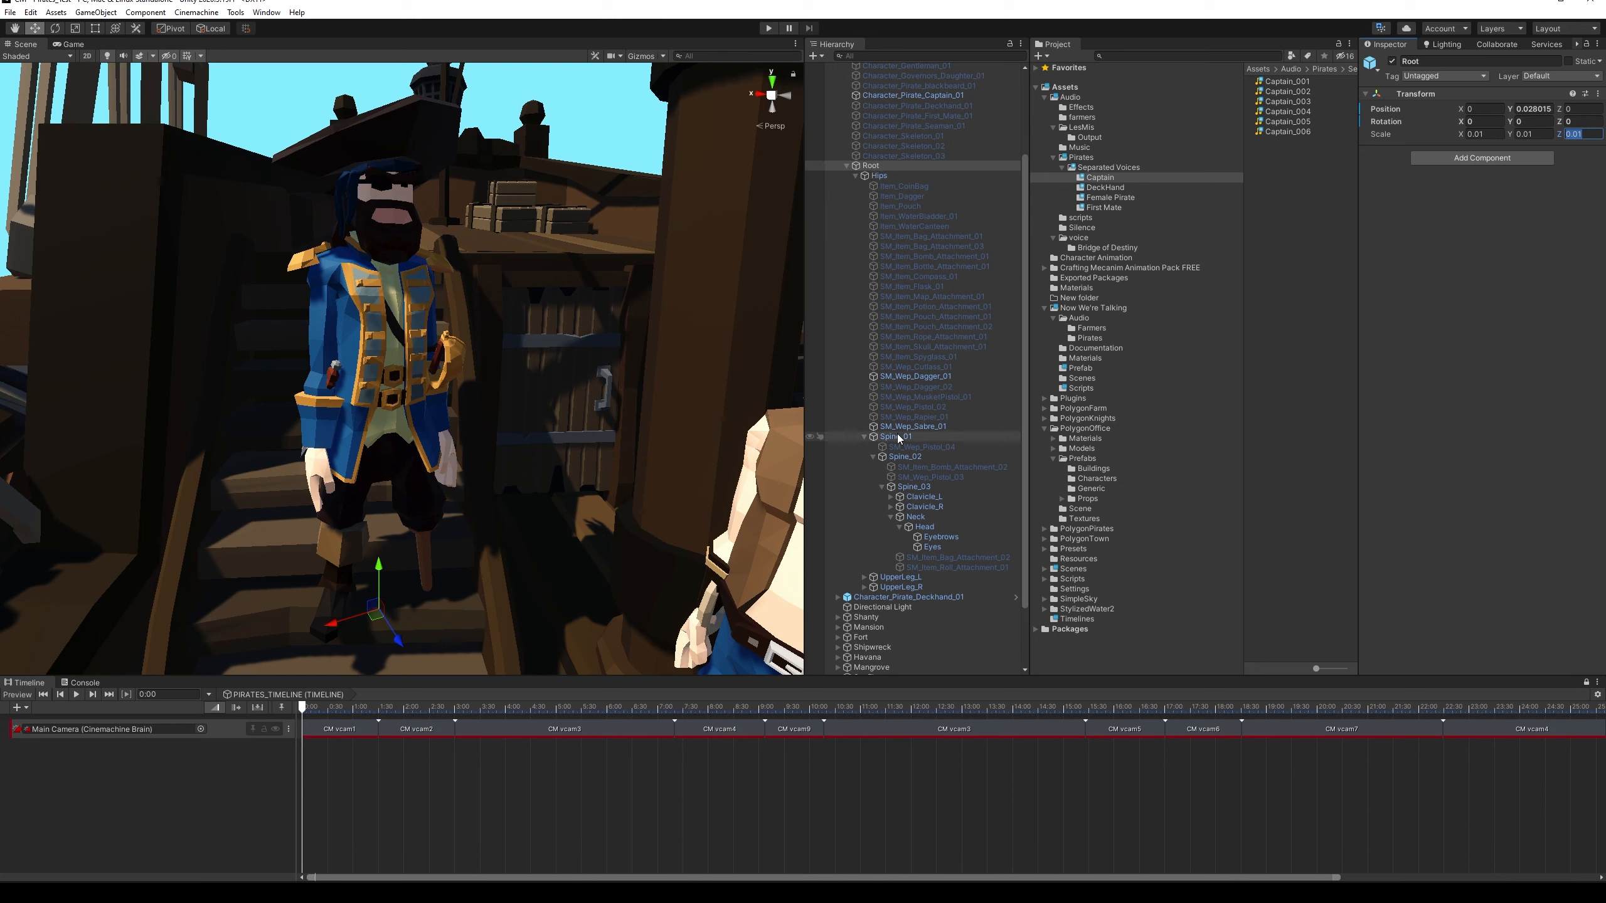
left_click(922, 524)
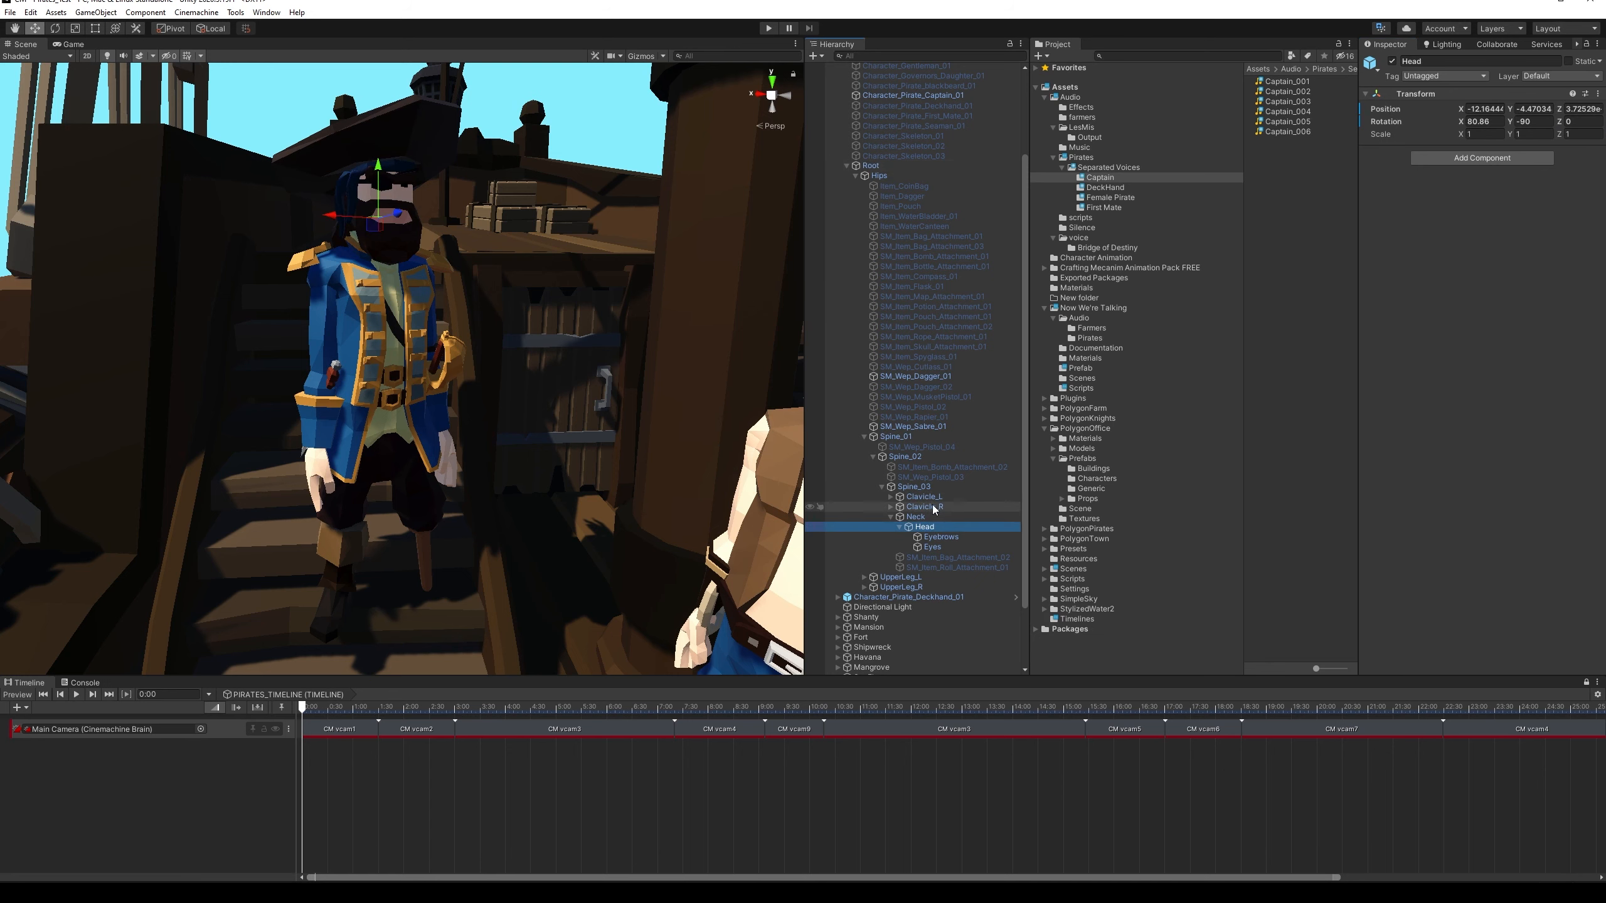
right_click_drag(638, 438, 586, 222)
key("w")
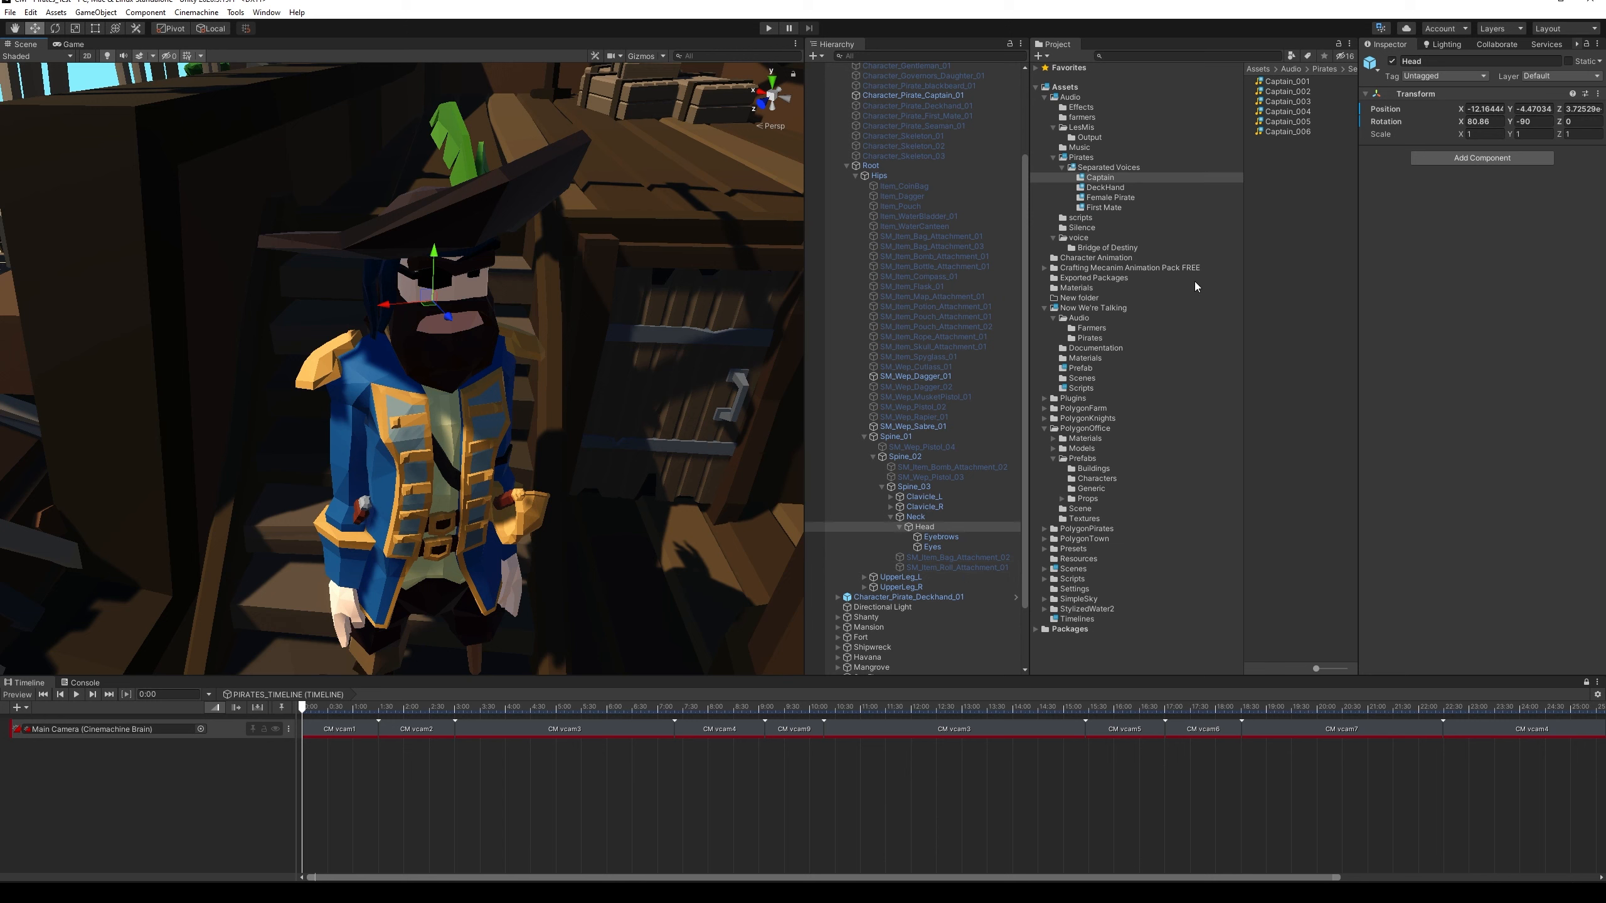
left_click(1082, 368)
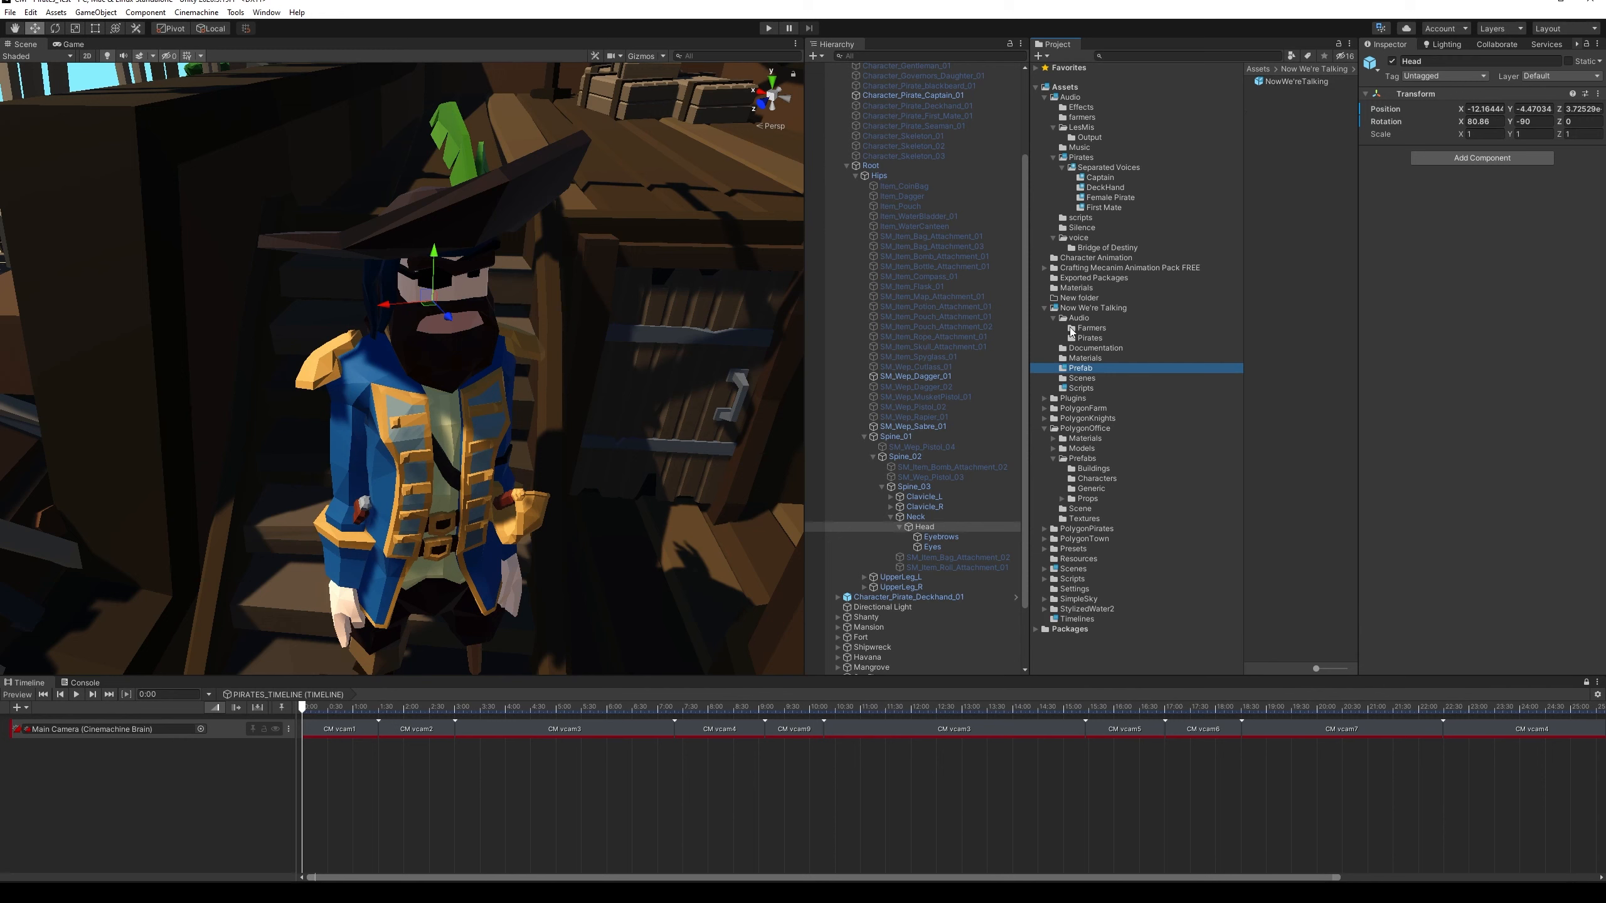
left_click(1053, 318)
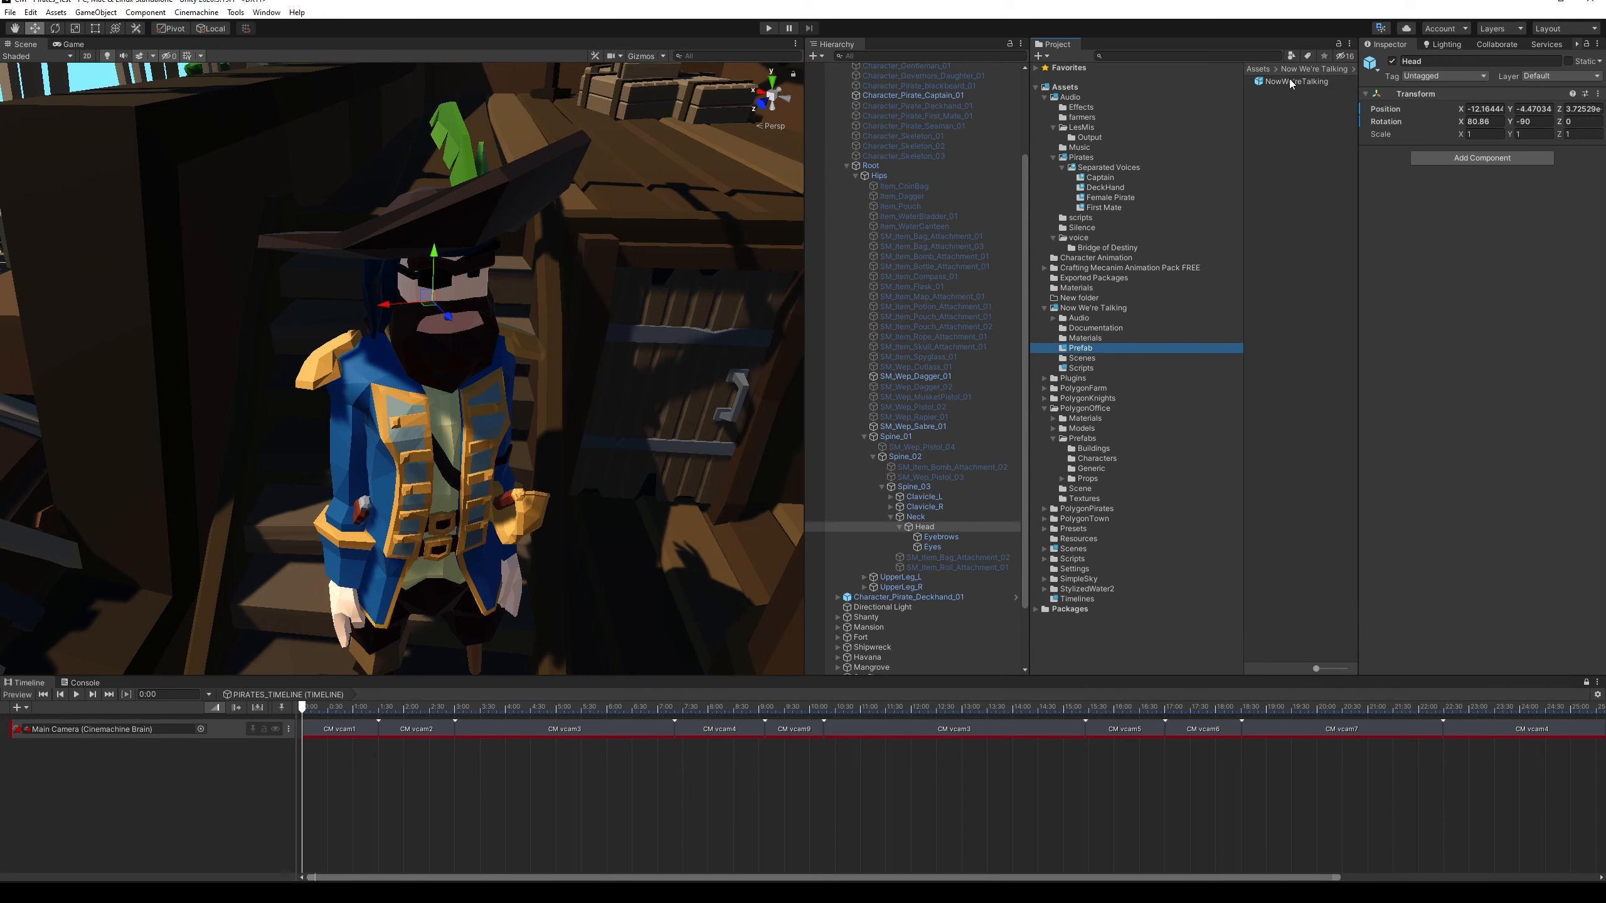
left_click_drag(1291, 84, 925, 529)
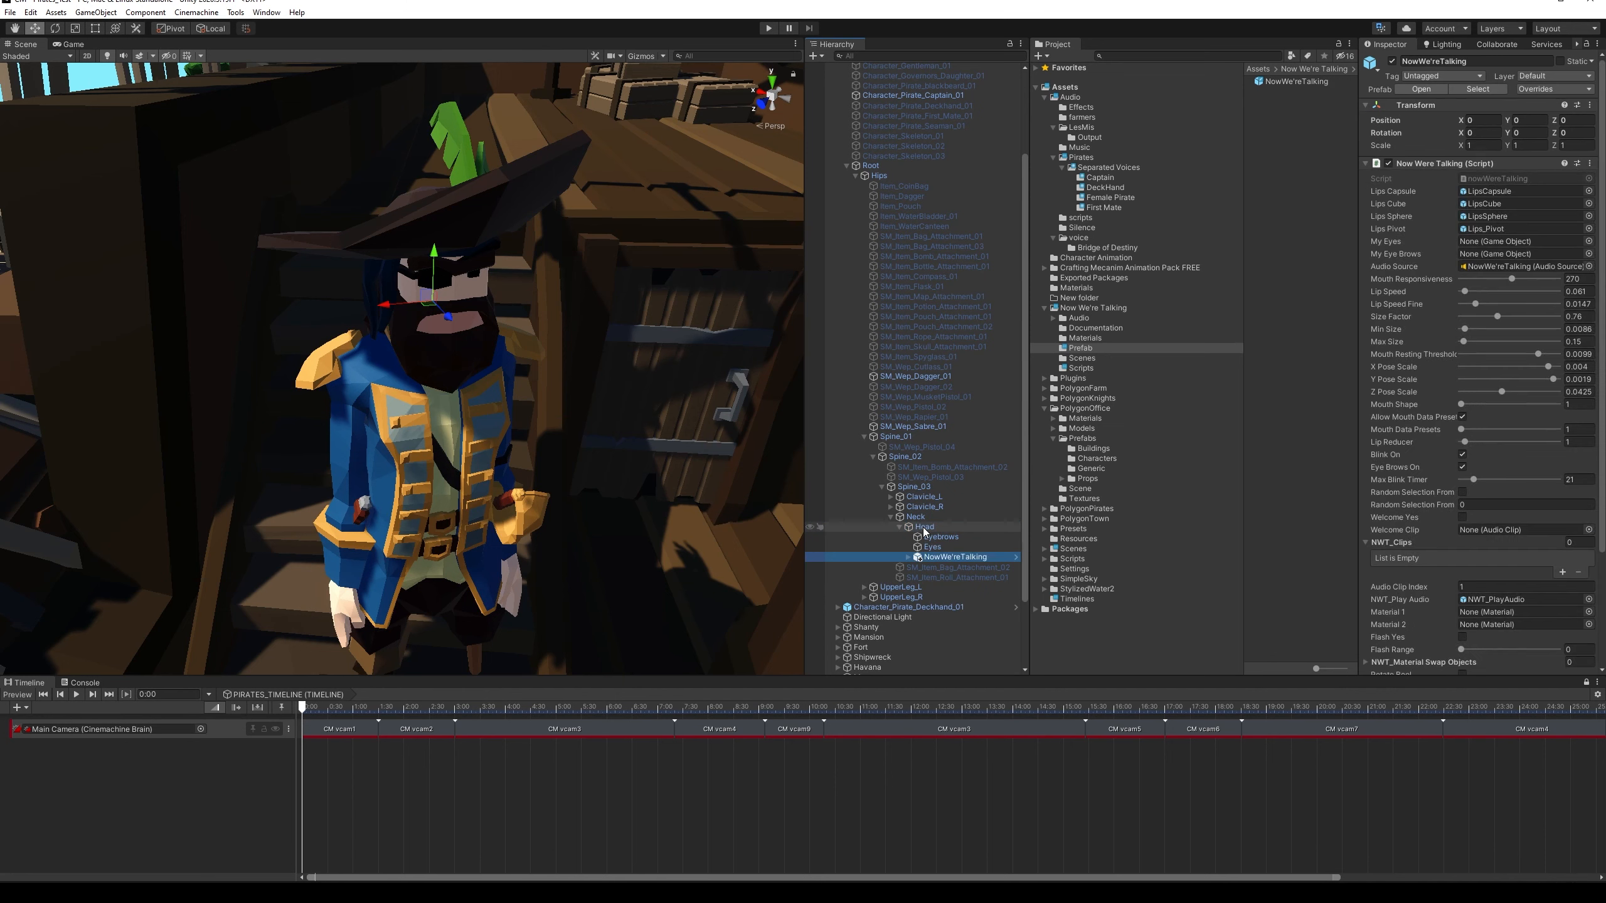
Check the position and rotation values of the NowWe'reTalking object
left_click(1482, 121)
key("Tab")
key("Tab")
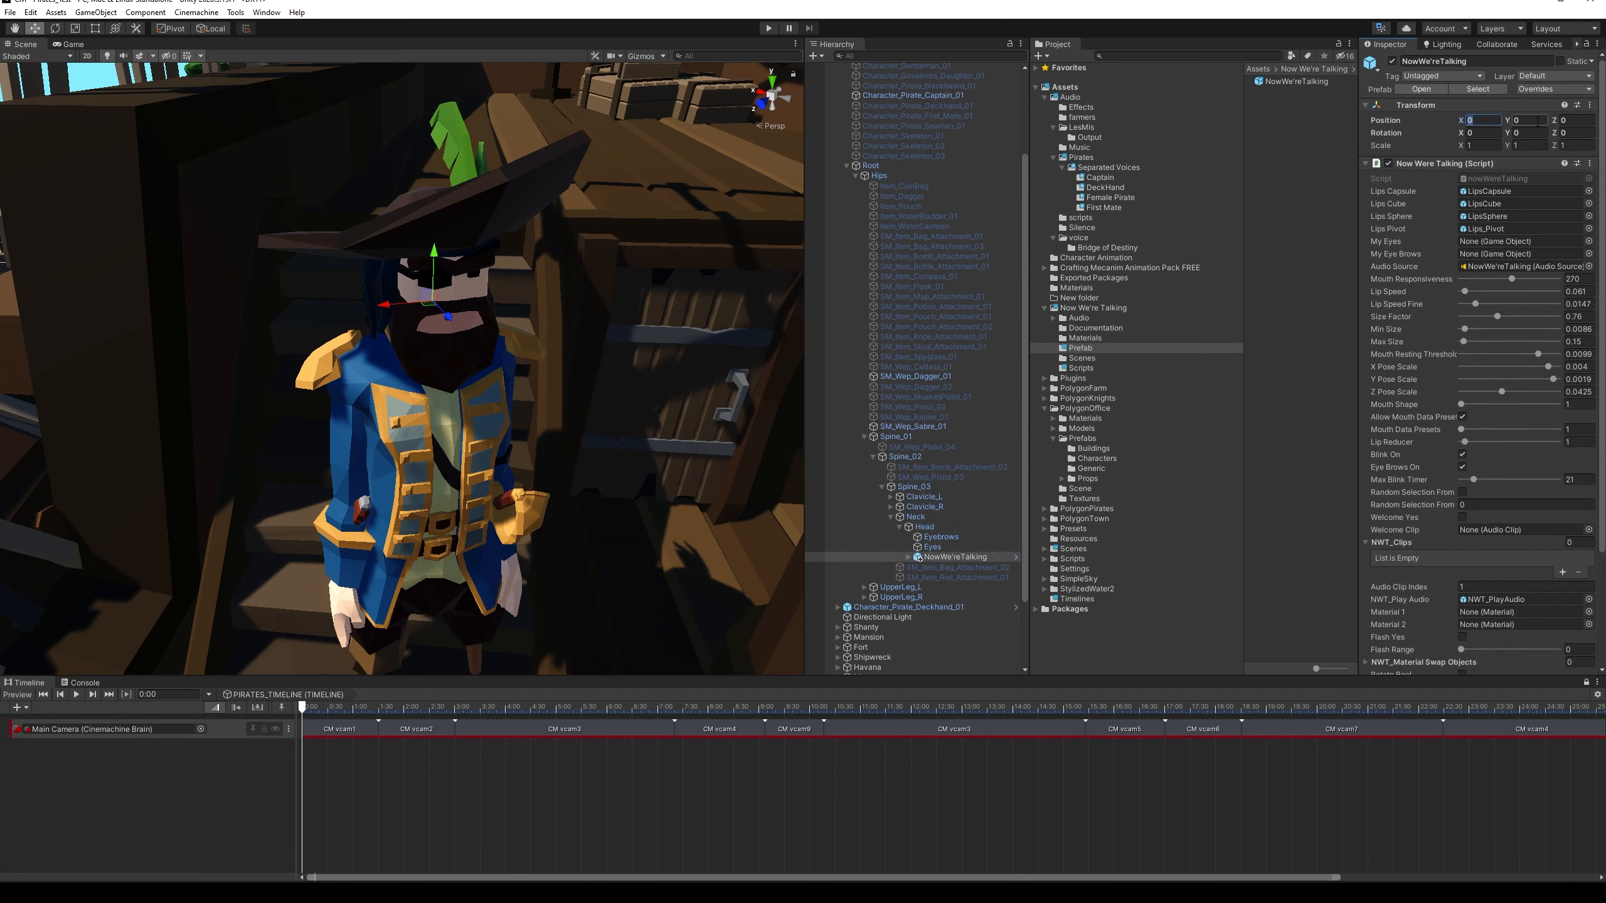
key("Tab")
key("Tab")
key("Tab")
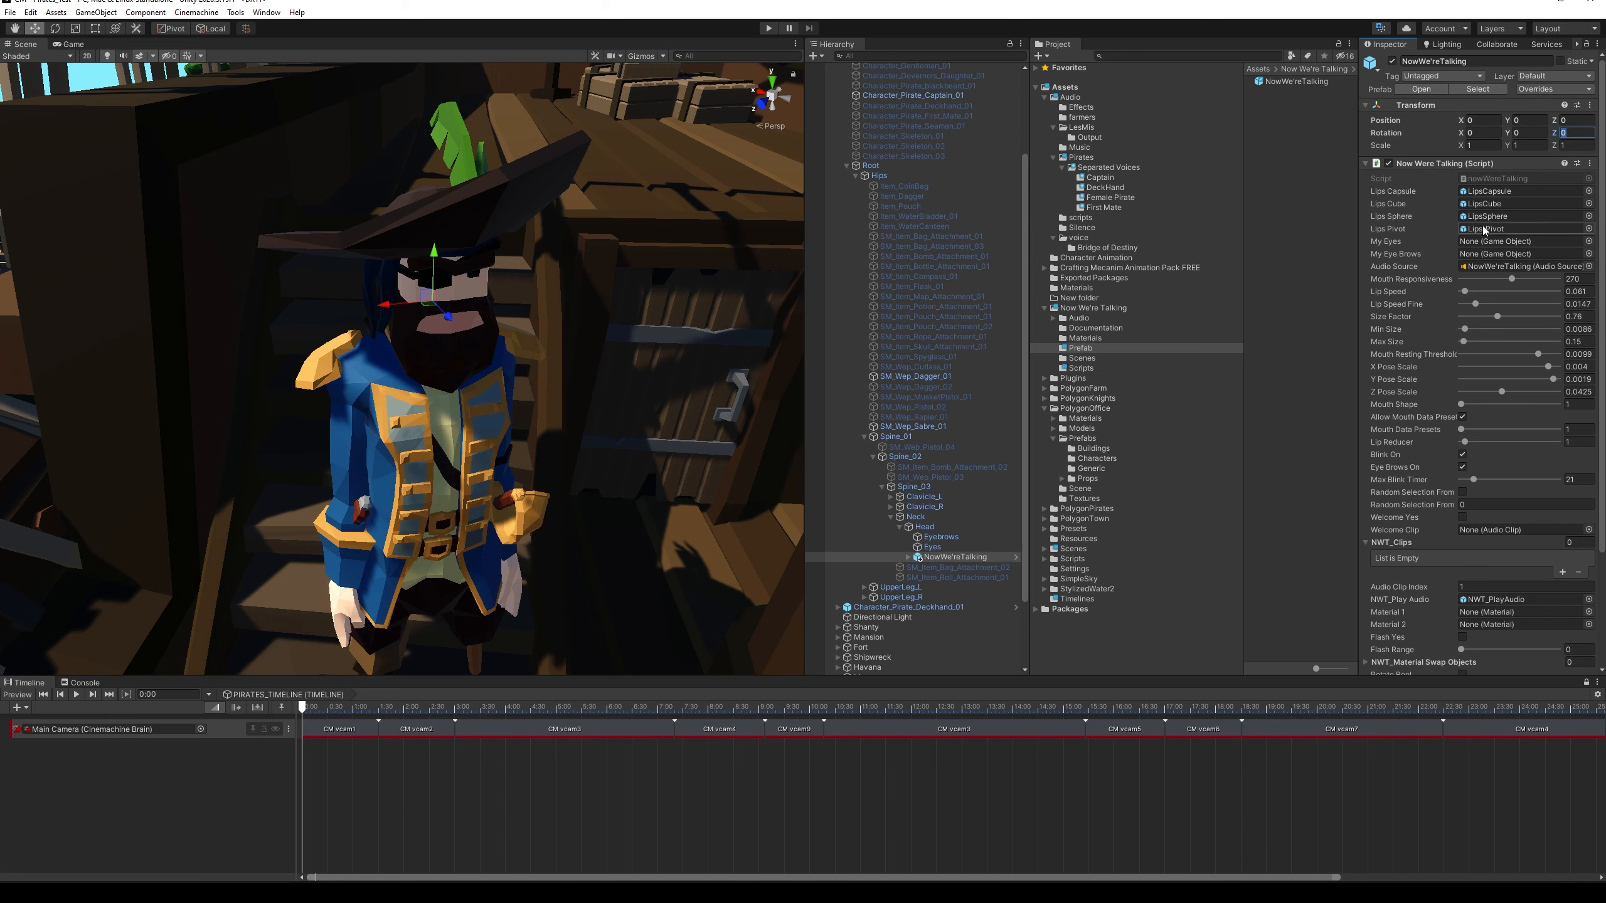
Lock the Inspector on NowWe'reTalking and assign audio clips Captain_001 through Captain_006 to its NWT_Clips list
scroll(1452, 396, "down", 5)
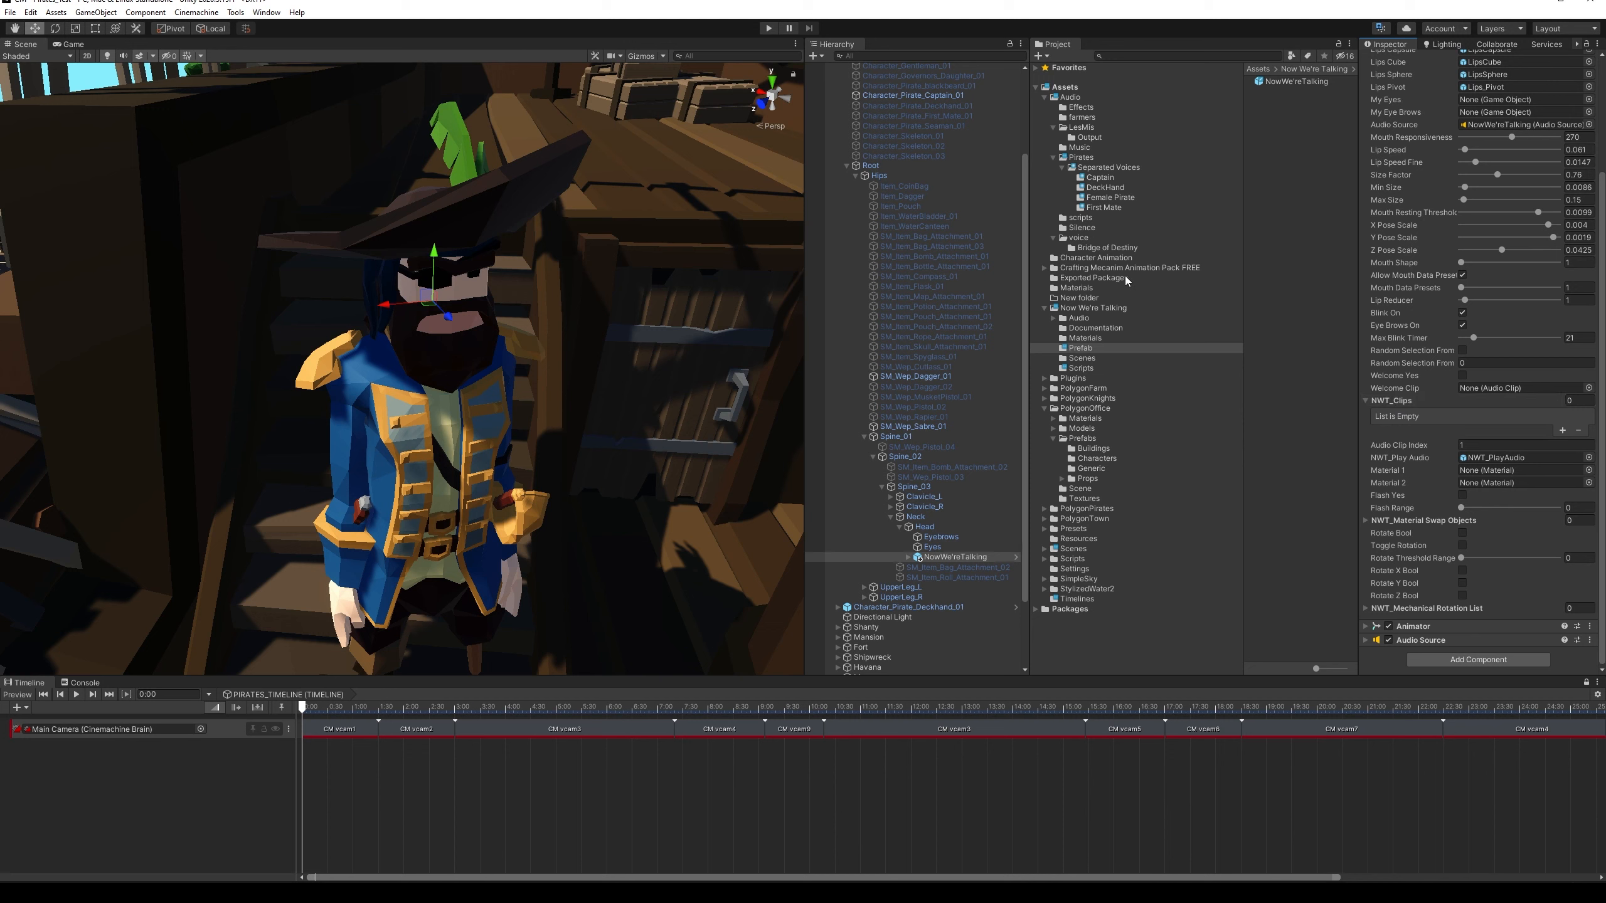
left_click(1109, 169)
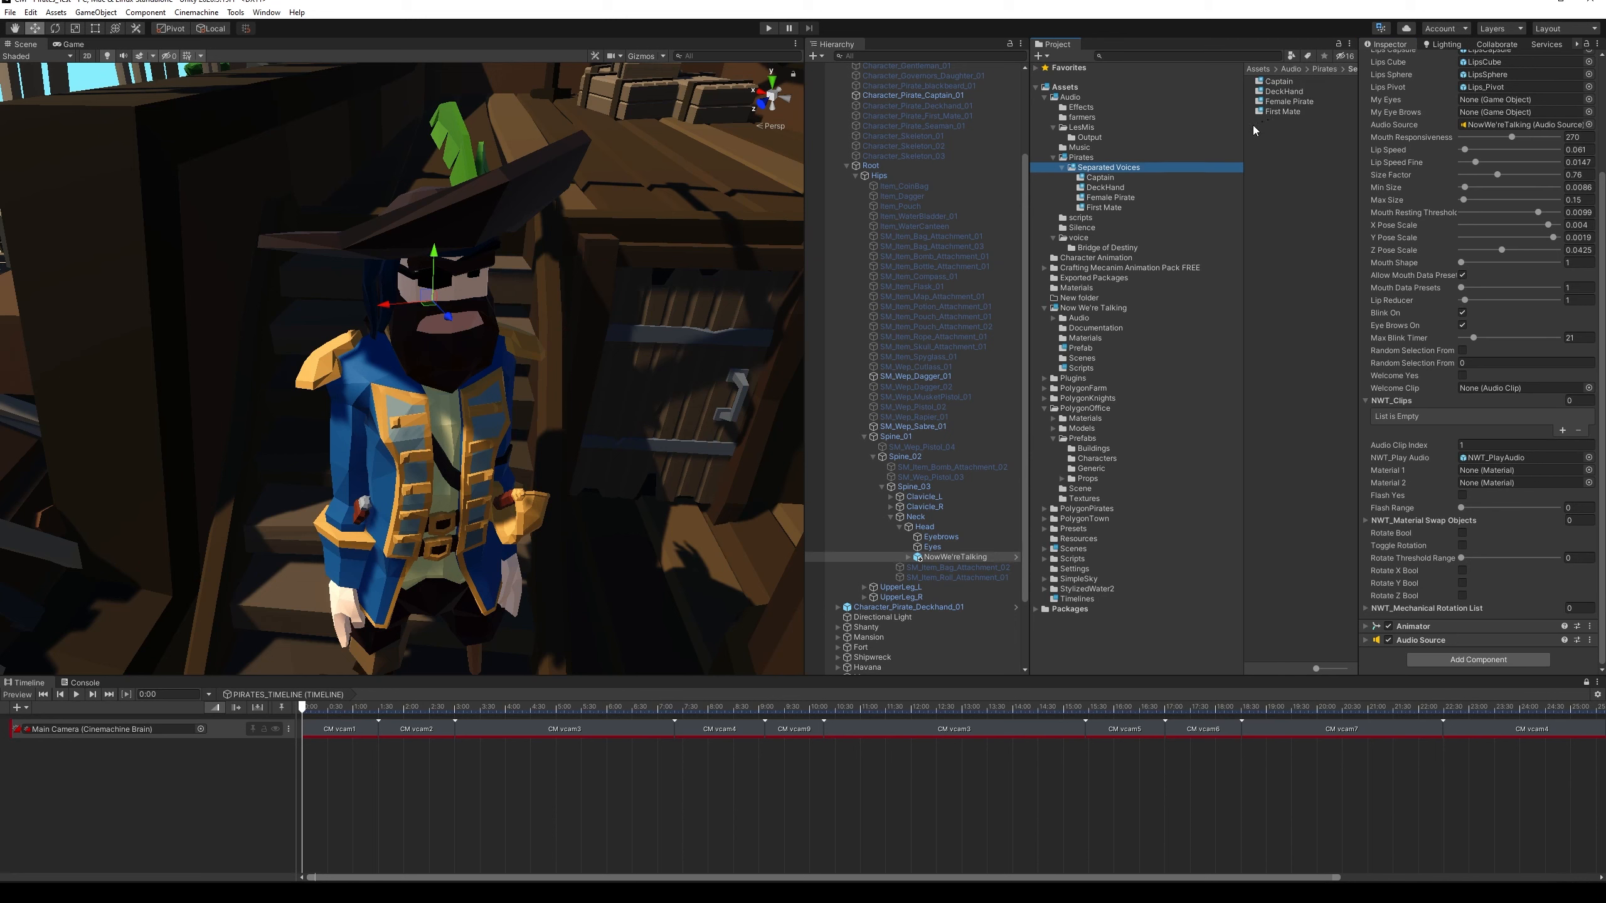
left_click(1101, 178)
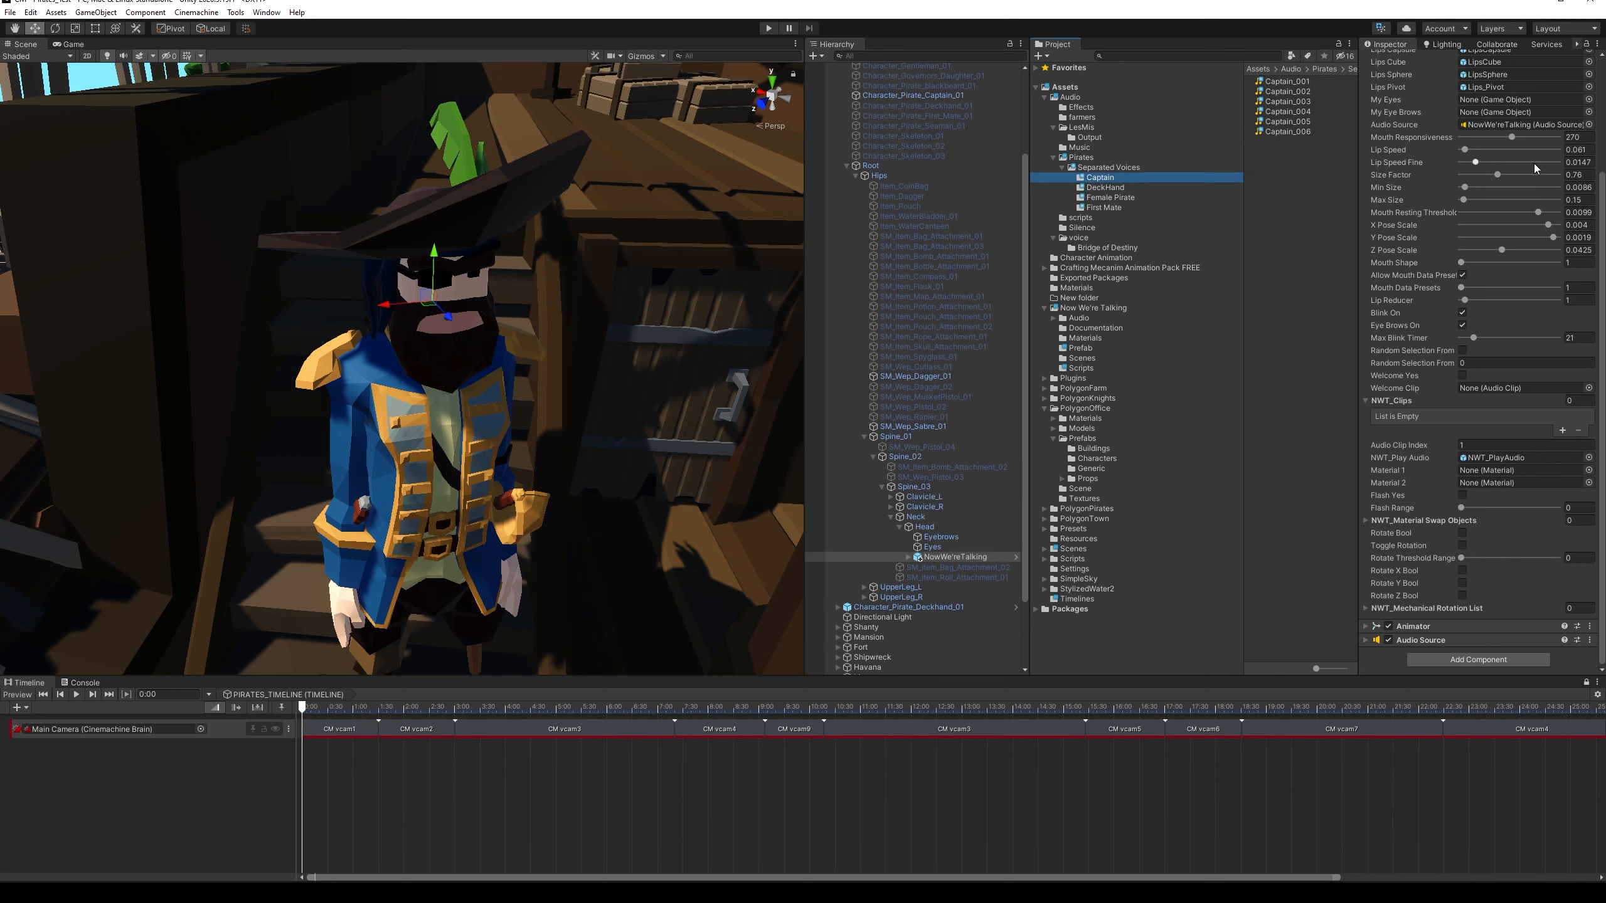
scroll(1536, 168, "up", 5)
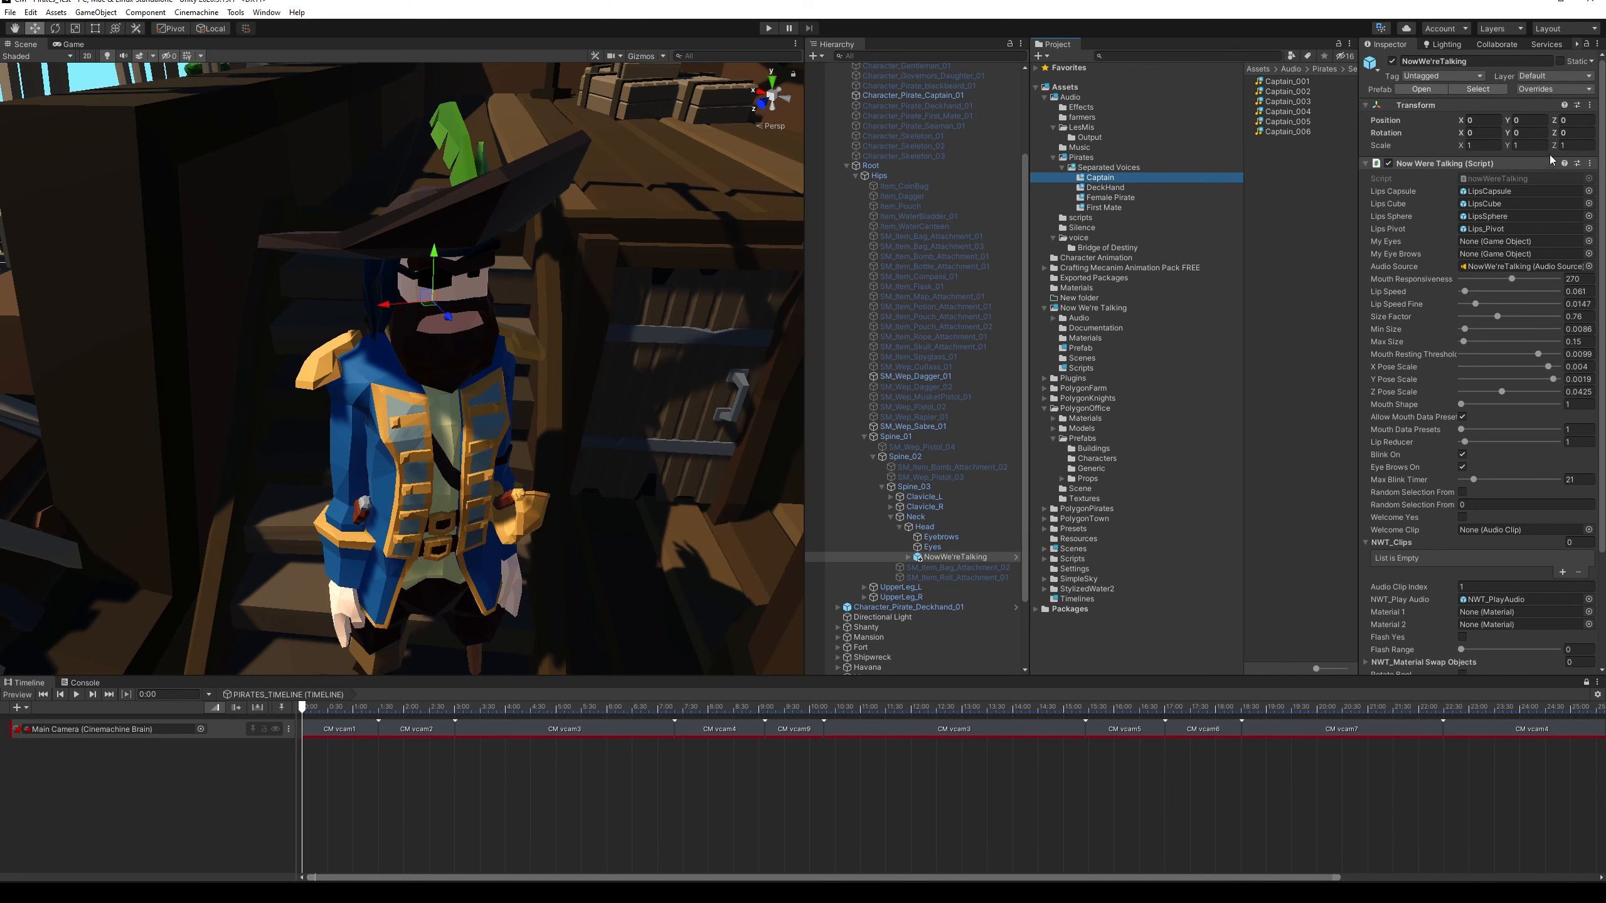
left_click(1587, 45)
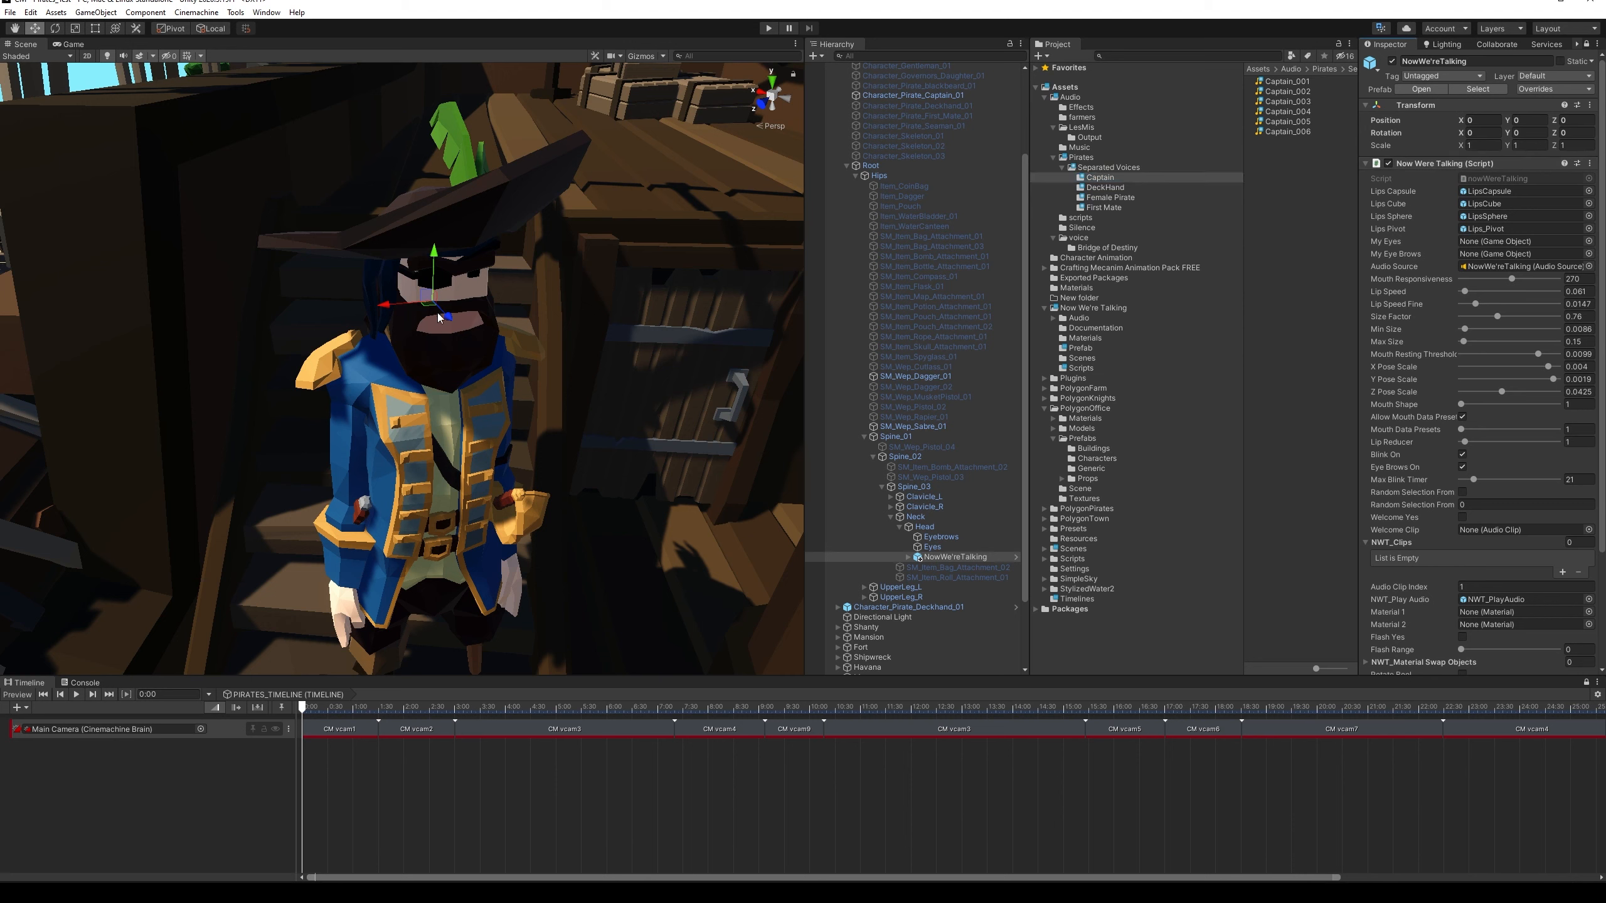
left_click(1292, 83)
left_click(1292, 133, "shift")
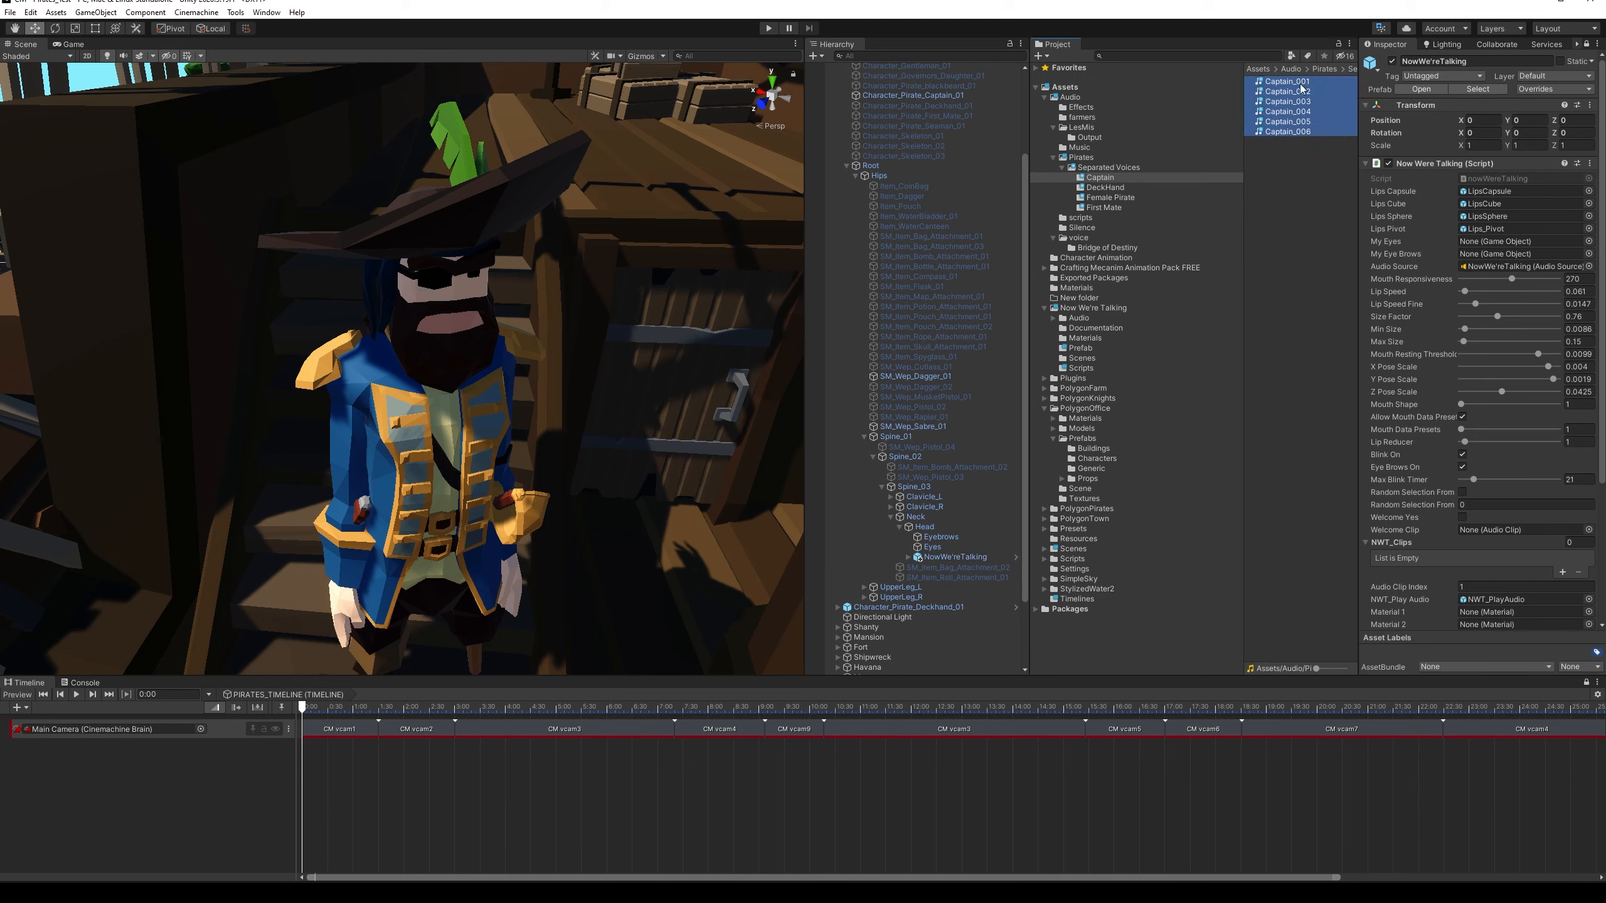
left_click_drag(1269, 82, 1400, 547)
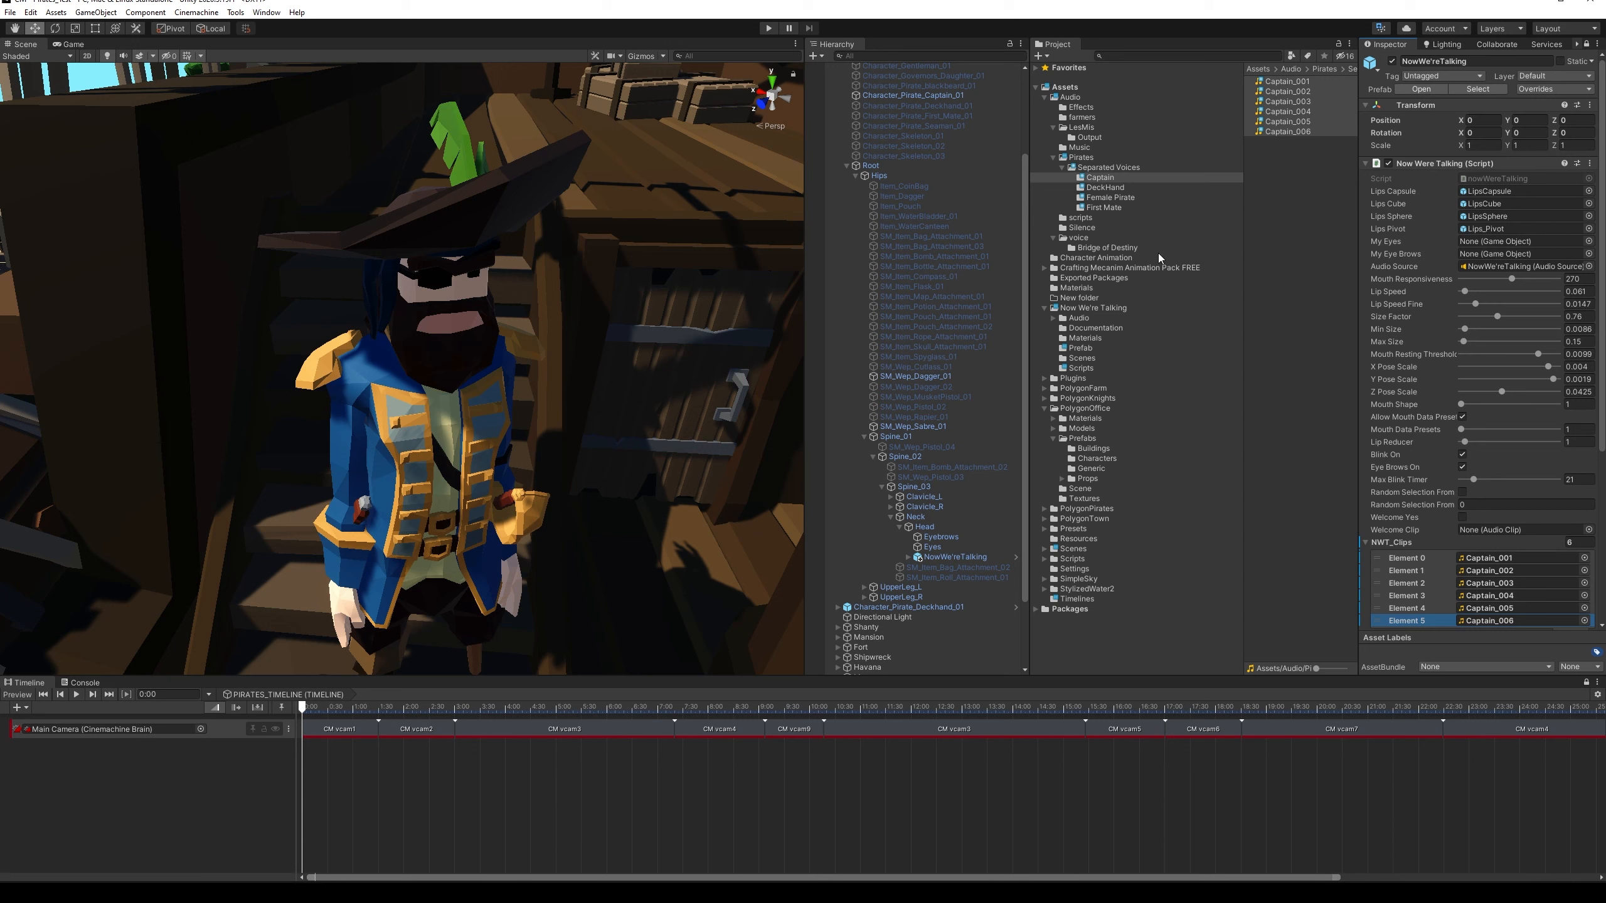
Set the Audio Clip Index of the Now Were Talking script to -1
left_click(1111, 169)
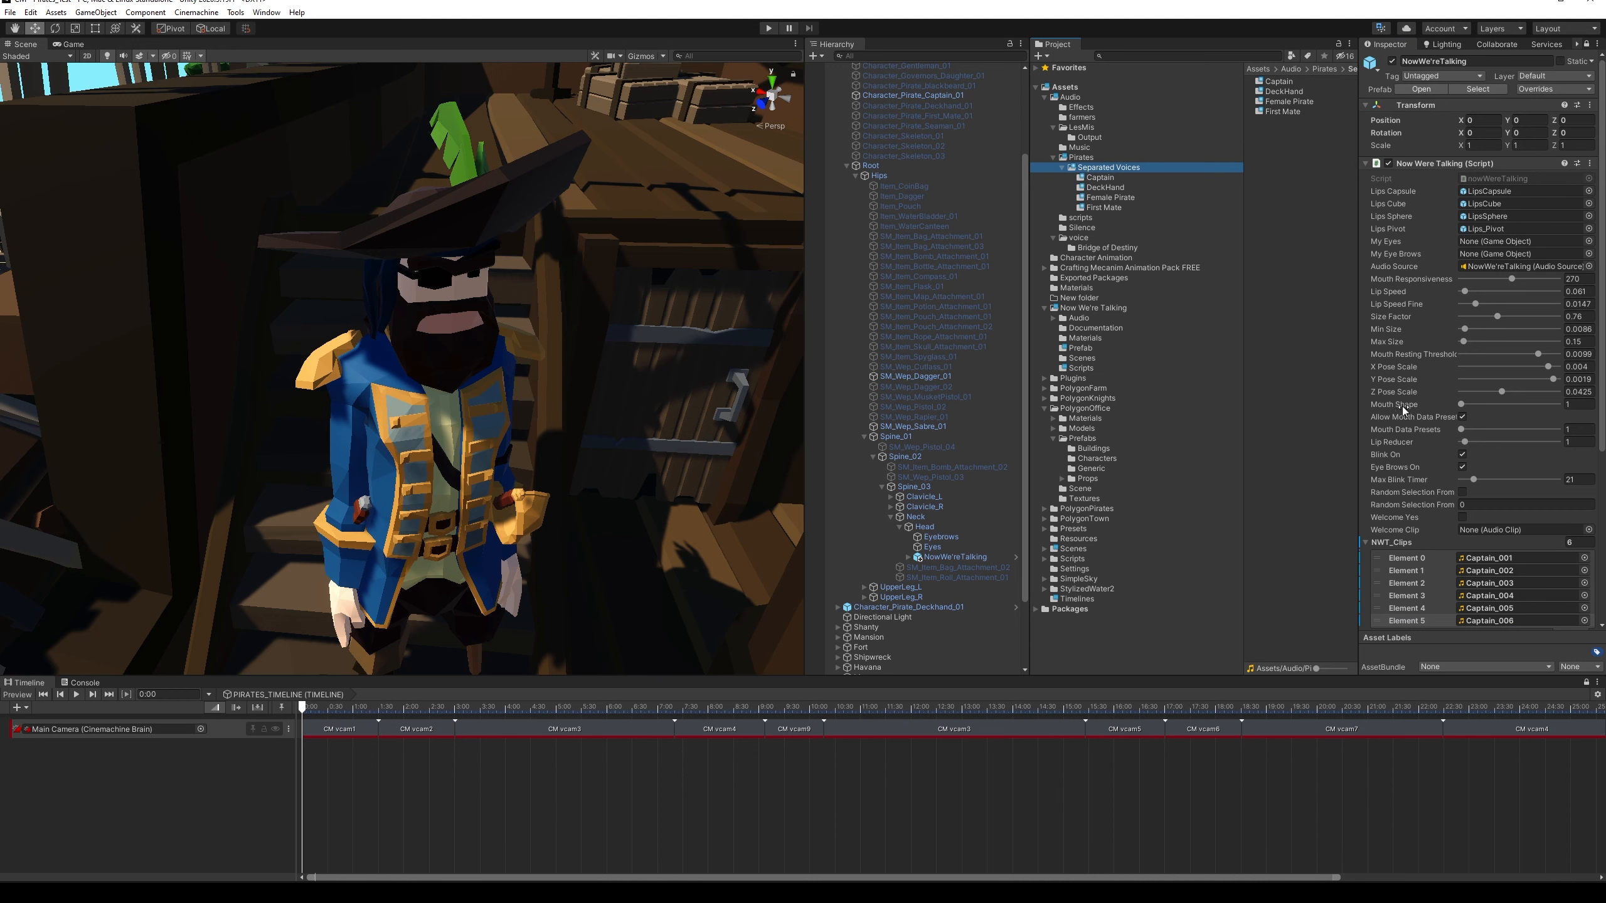
scroll(1403, 412, "down", 4)
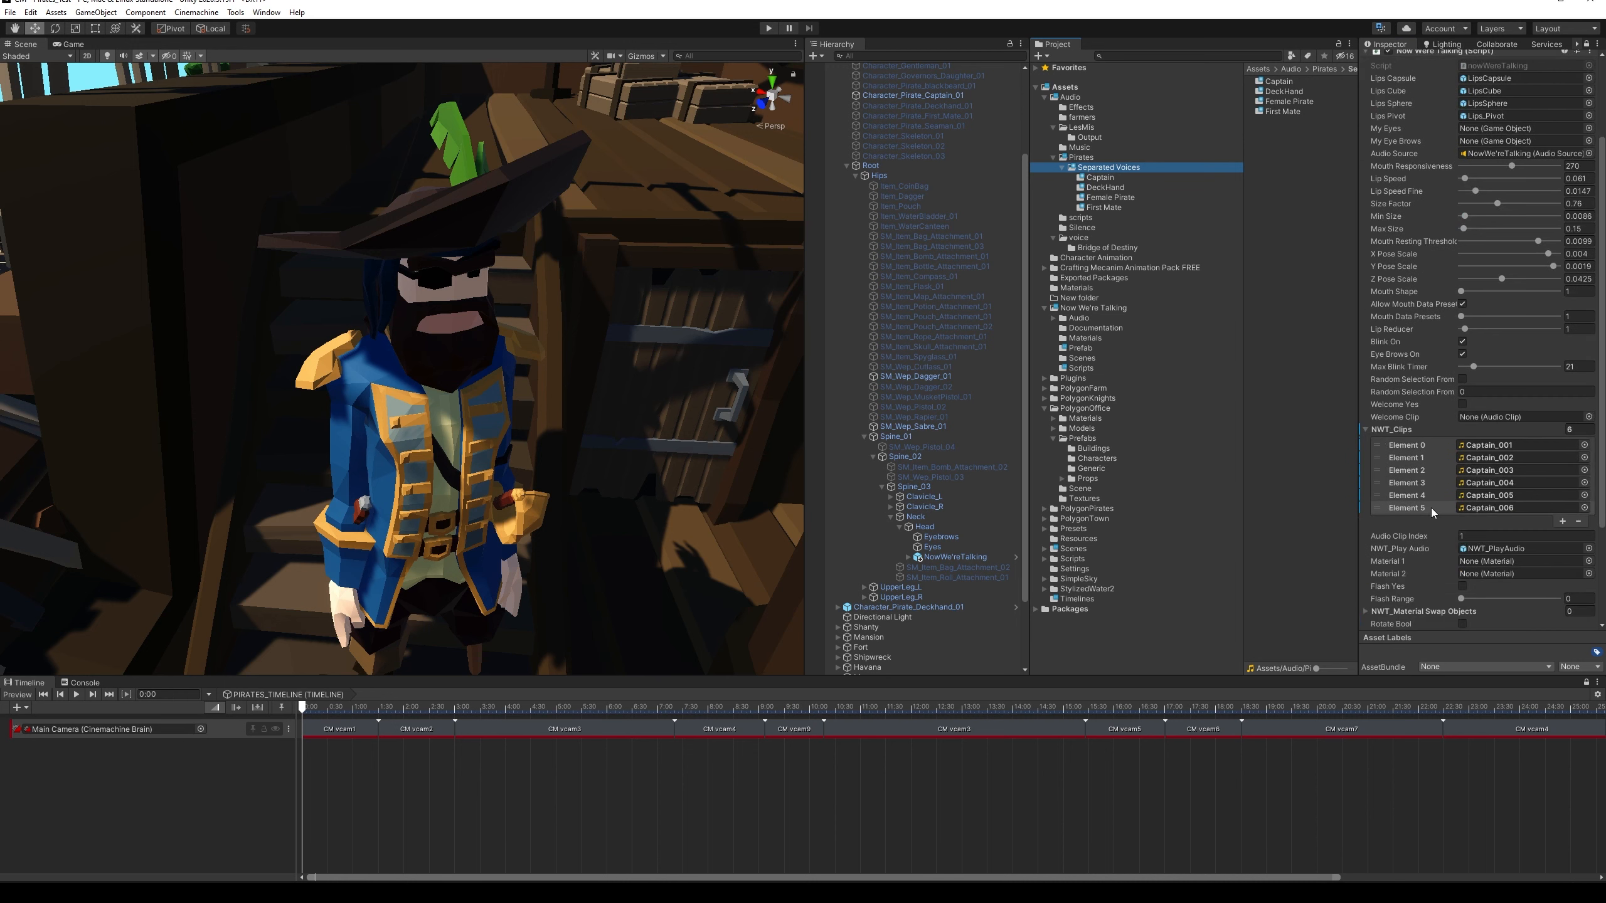
scroll(1431, 519, "down", 5)
left_click(1463, 401)
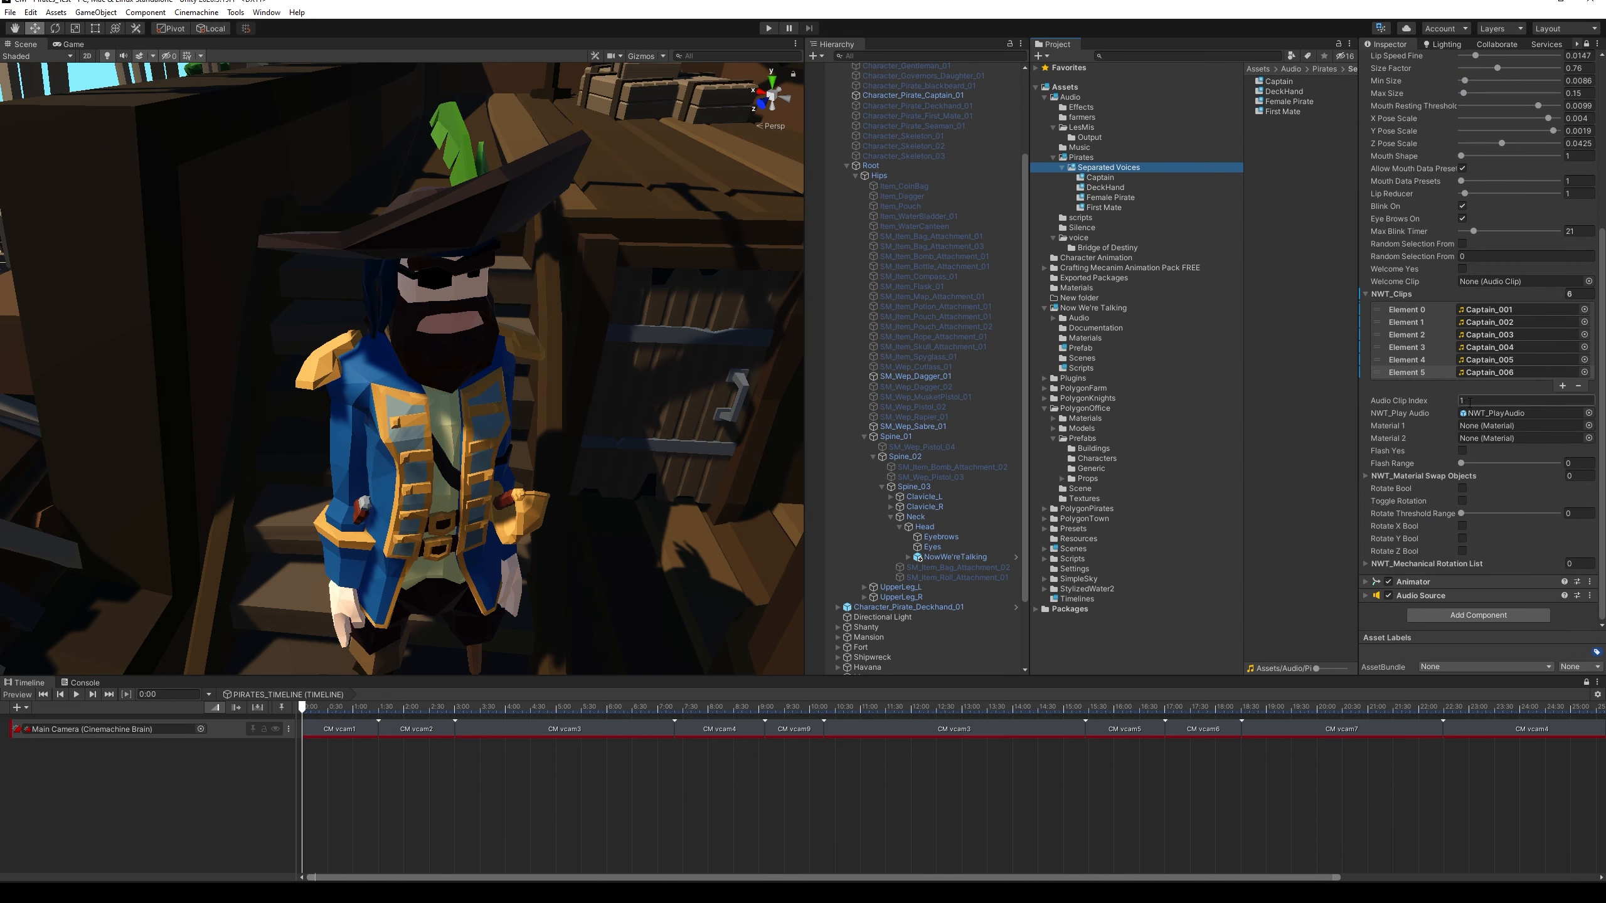
left_click(1416, 405)
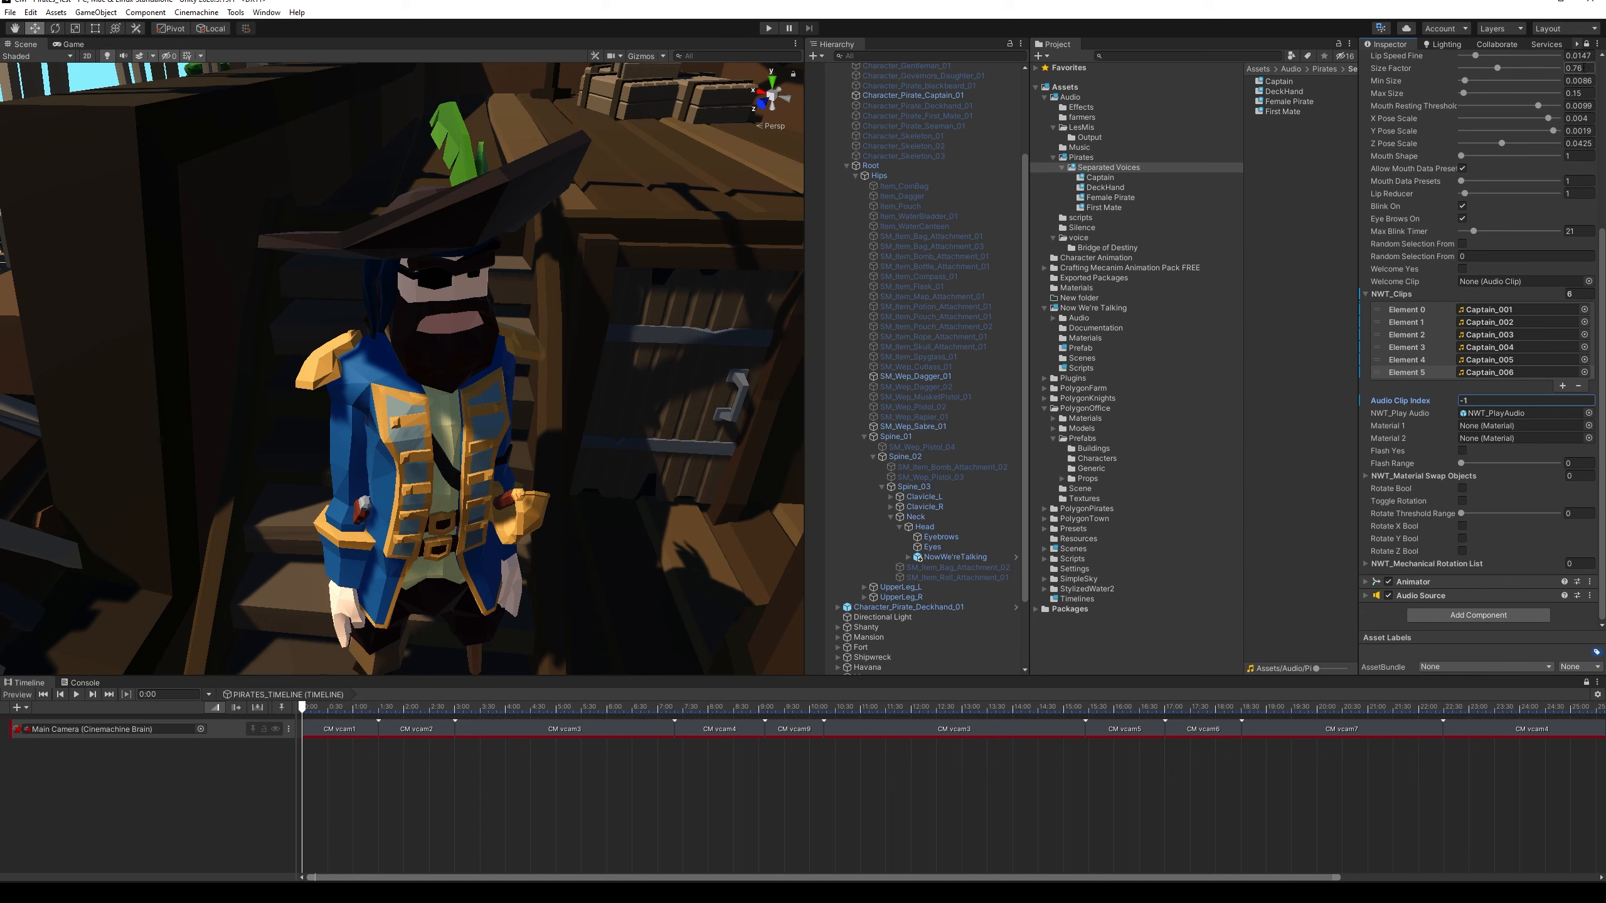
Frame the NowWe'reTalking object on the captain's face, expand its children and unlock the Inspector
left_click(934, 559)
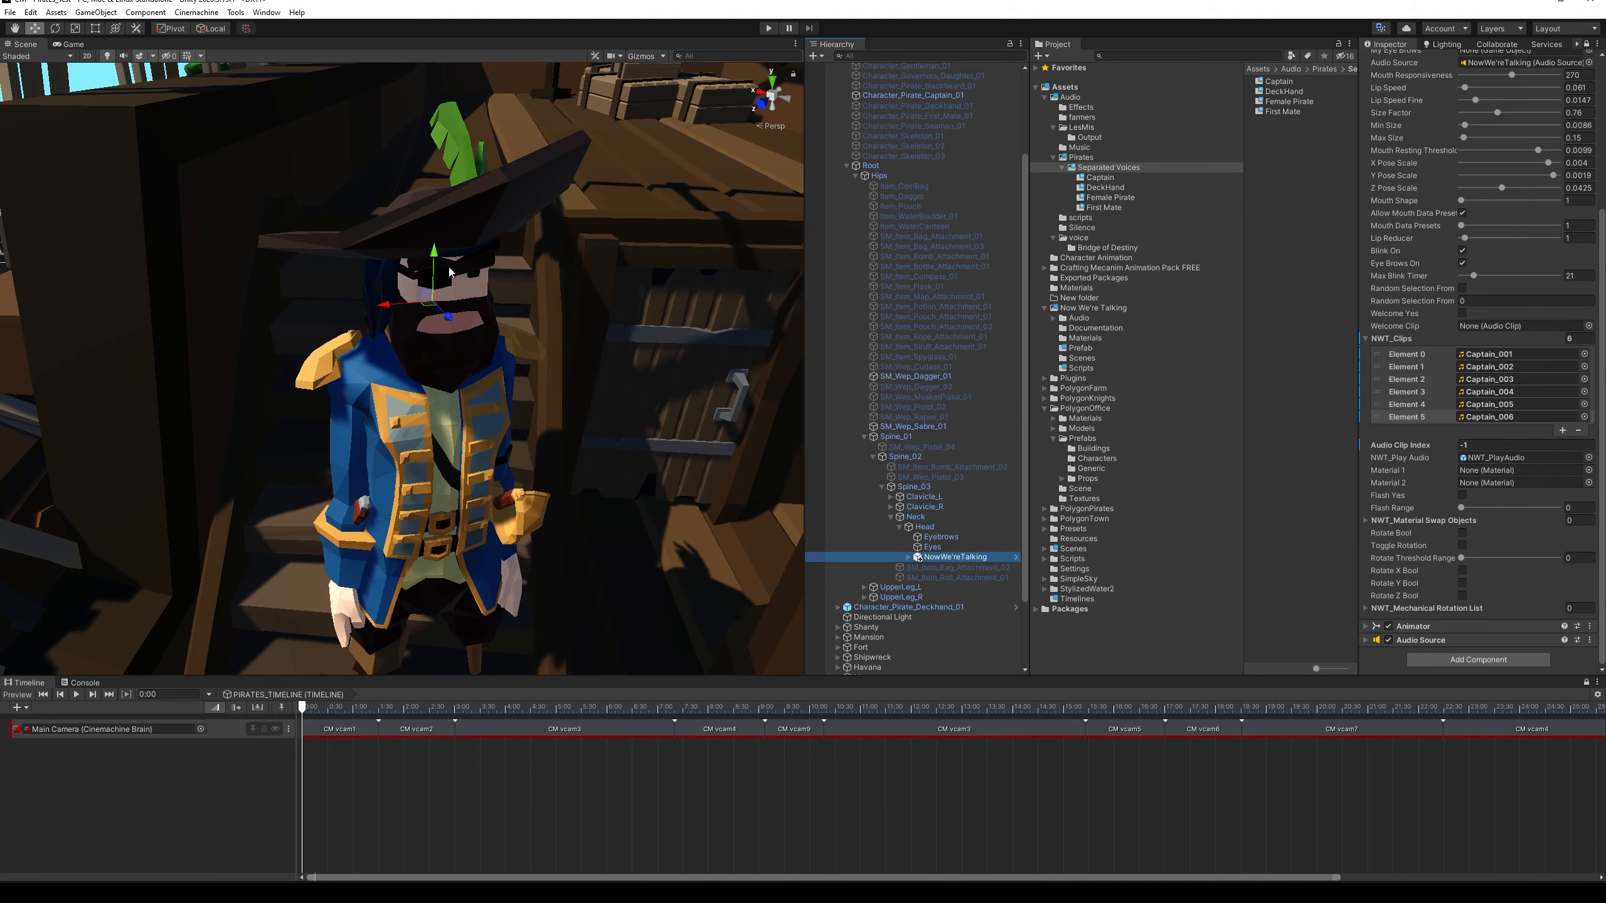
key("f")
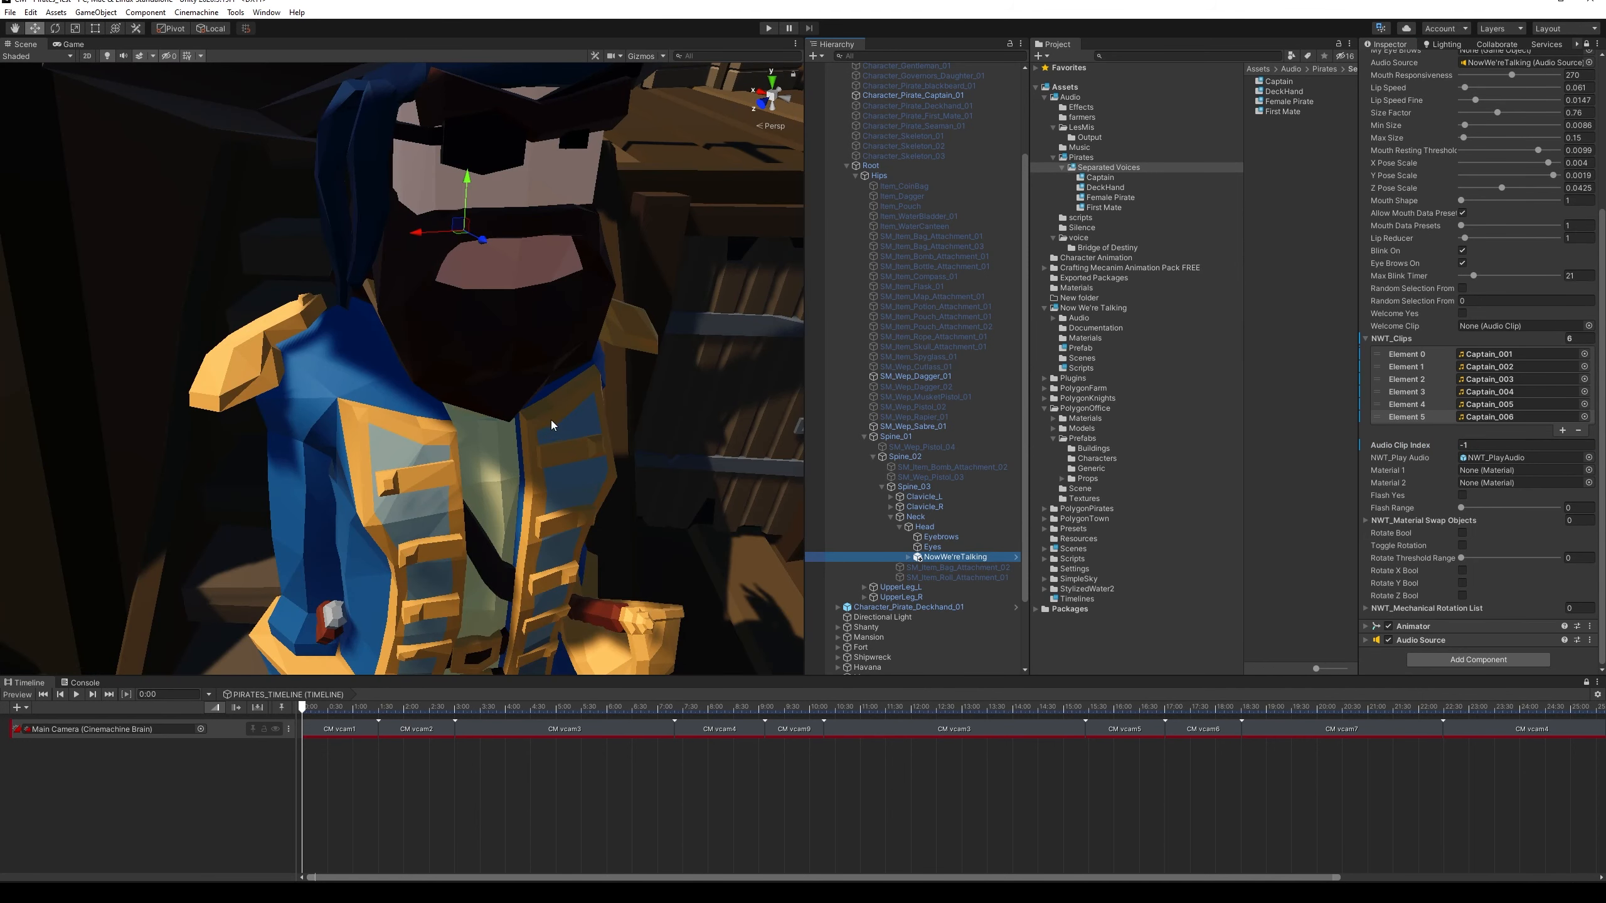
left_click(908, 557)
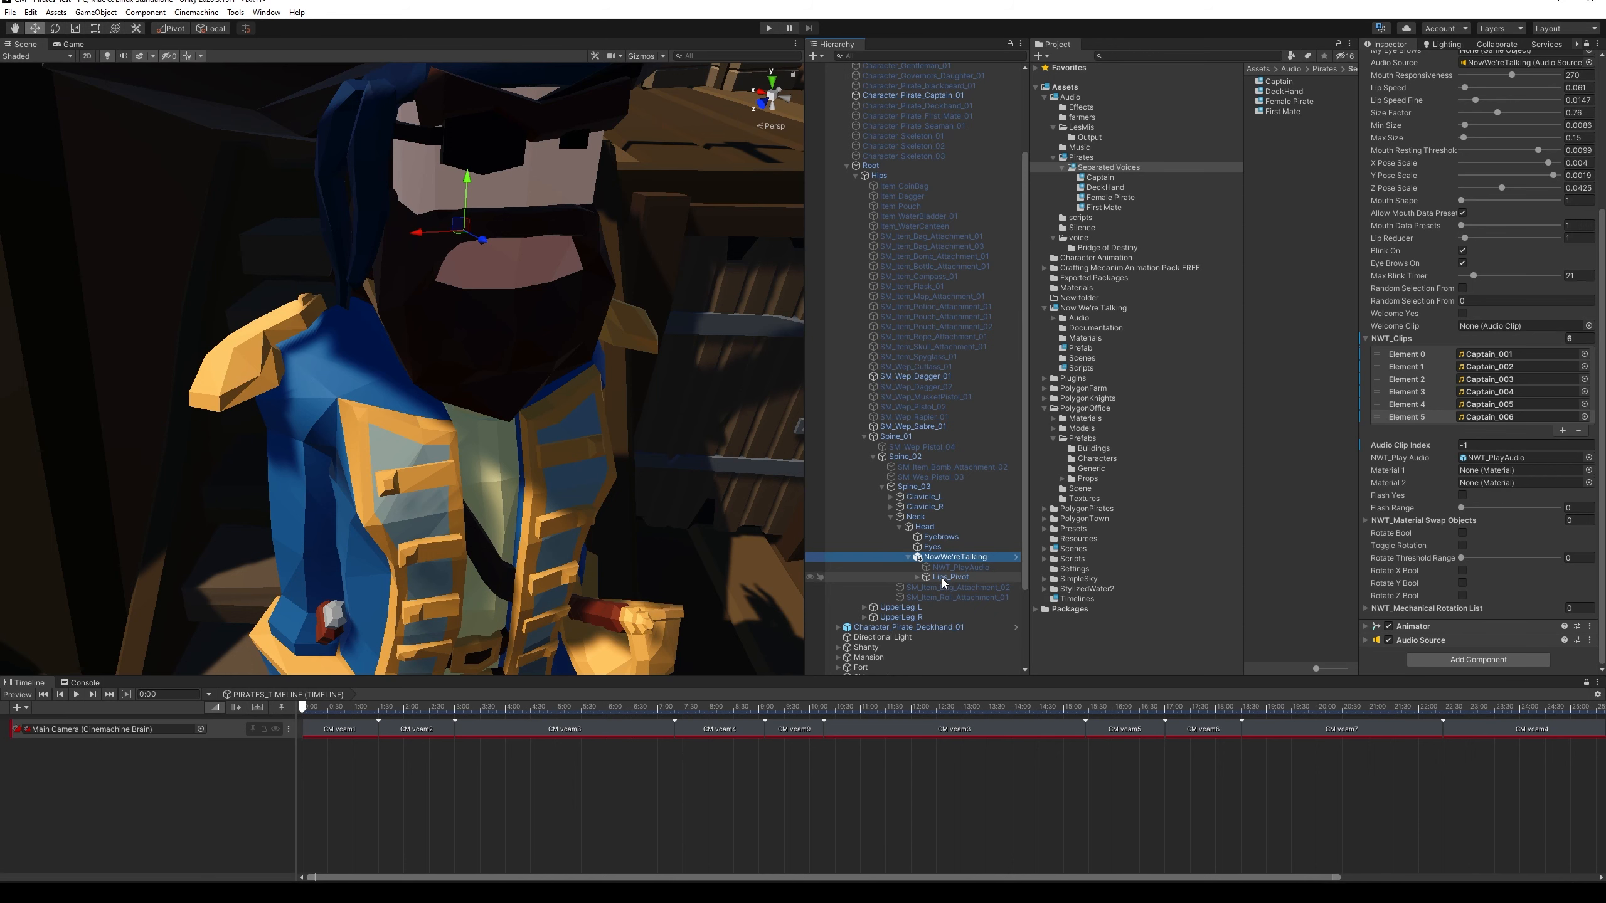
left_click(1587, 44)
scroll(1432, 324, "up", 5)
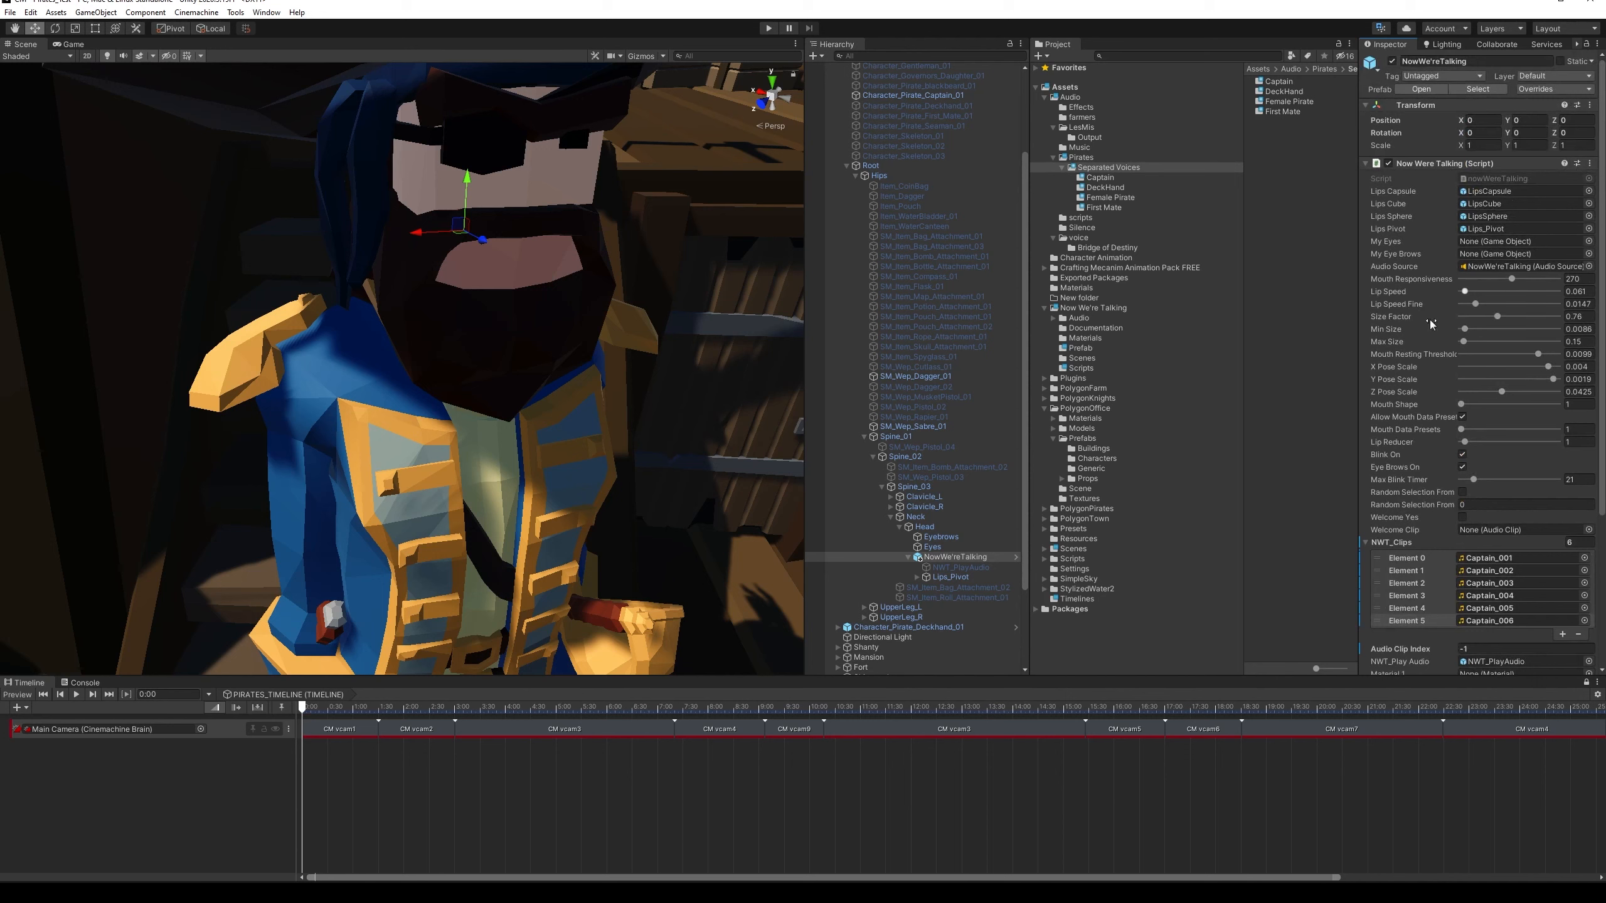
Compare the transform scale of Lips_Pivot with that of the captain's Root bone
left_click(944, 577)
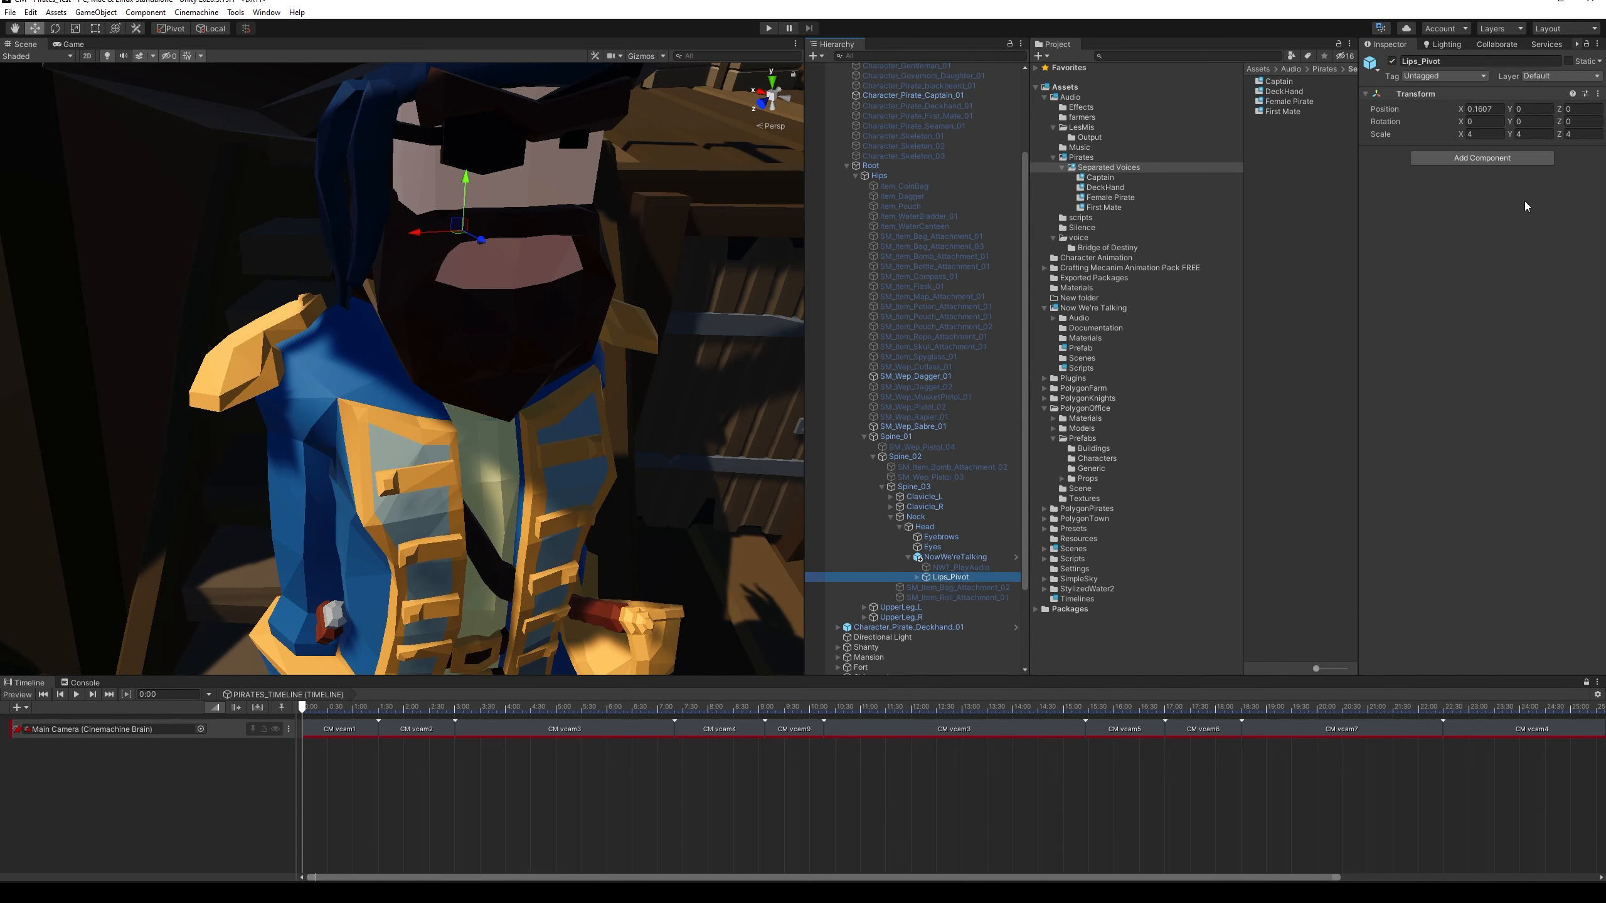
left_click(873, 158)
left_click(873, 165)
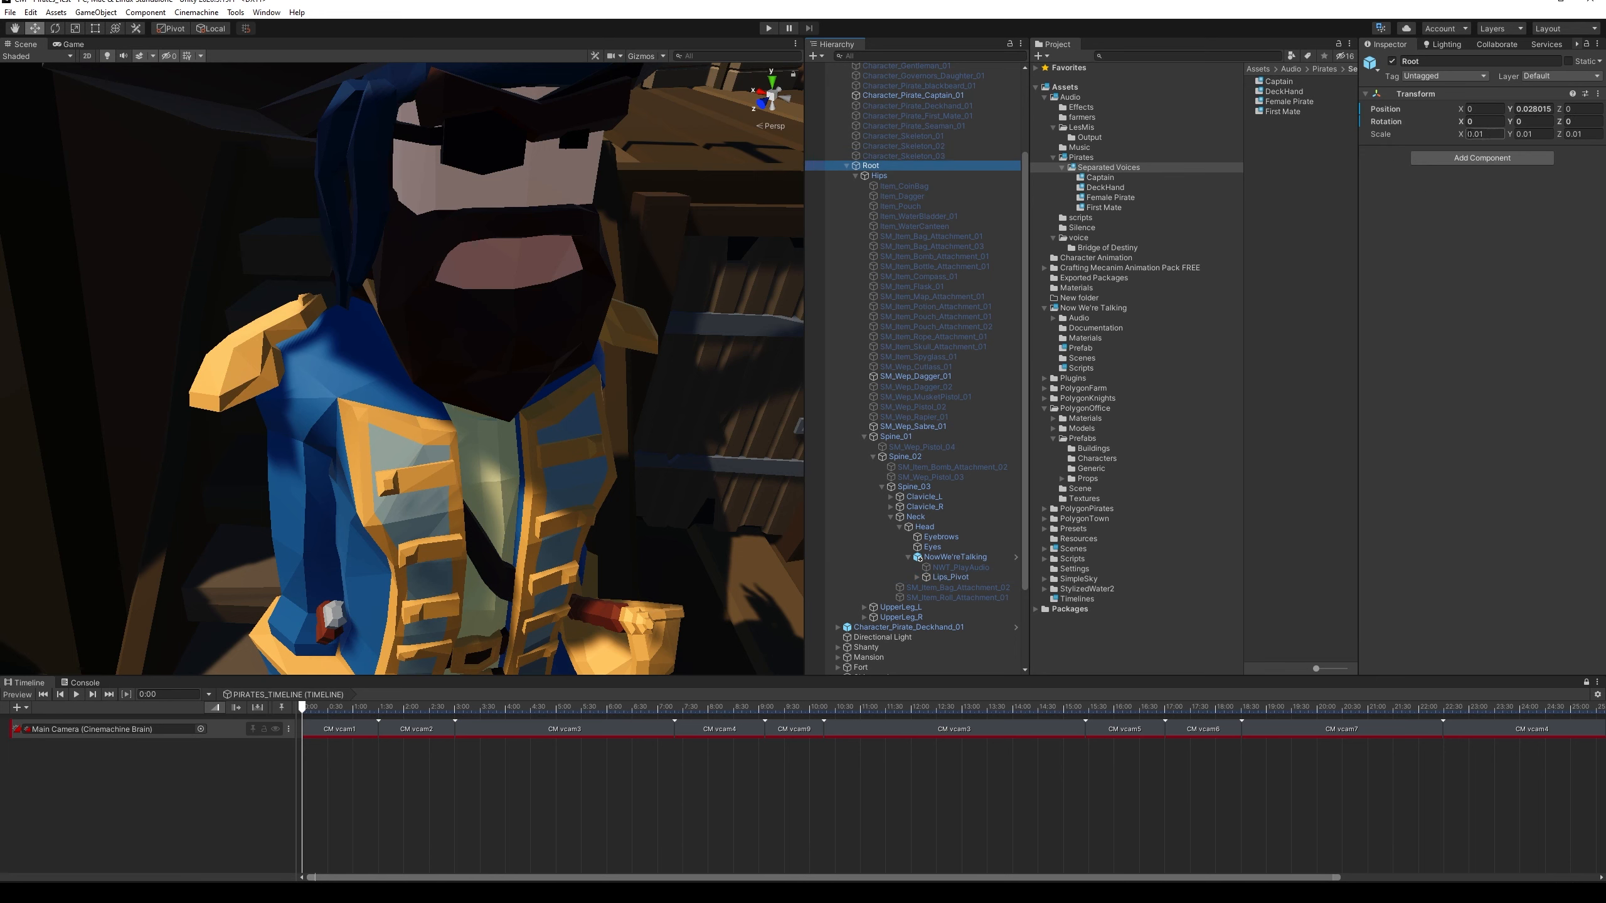
Set the scale of Lips_Pivot to 150 on the X, Y and Z axes
left_click(951, 577)
left_click(1480, 134)
type("150")
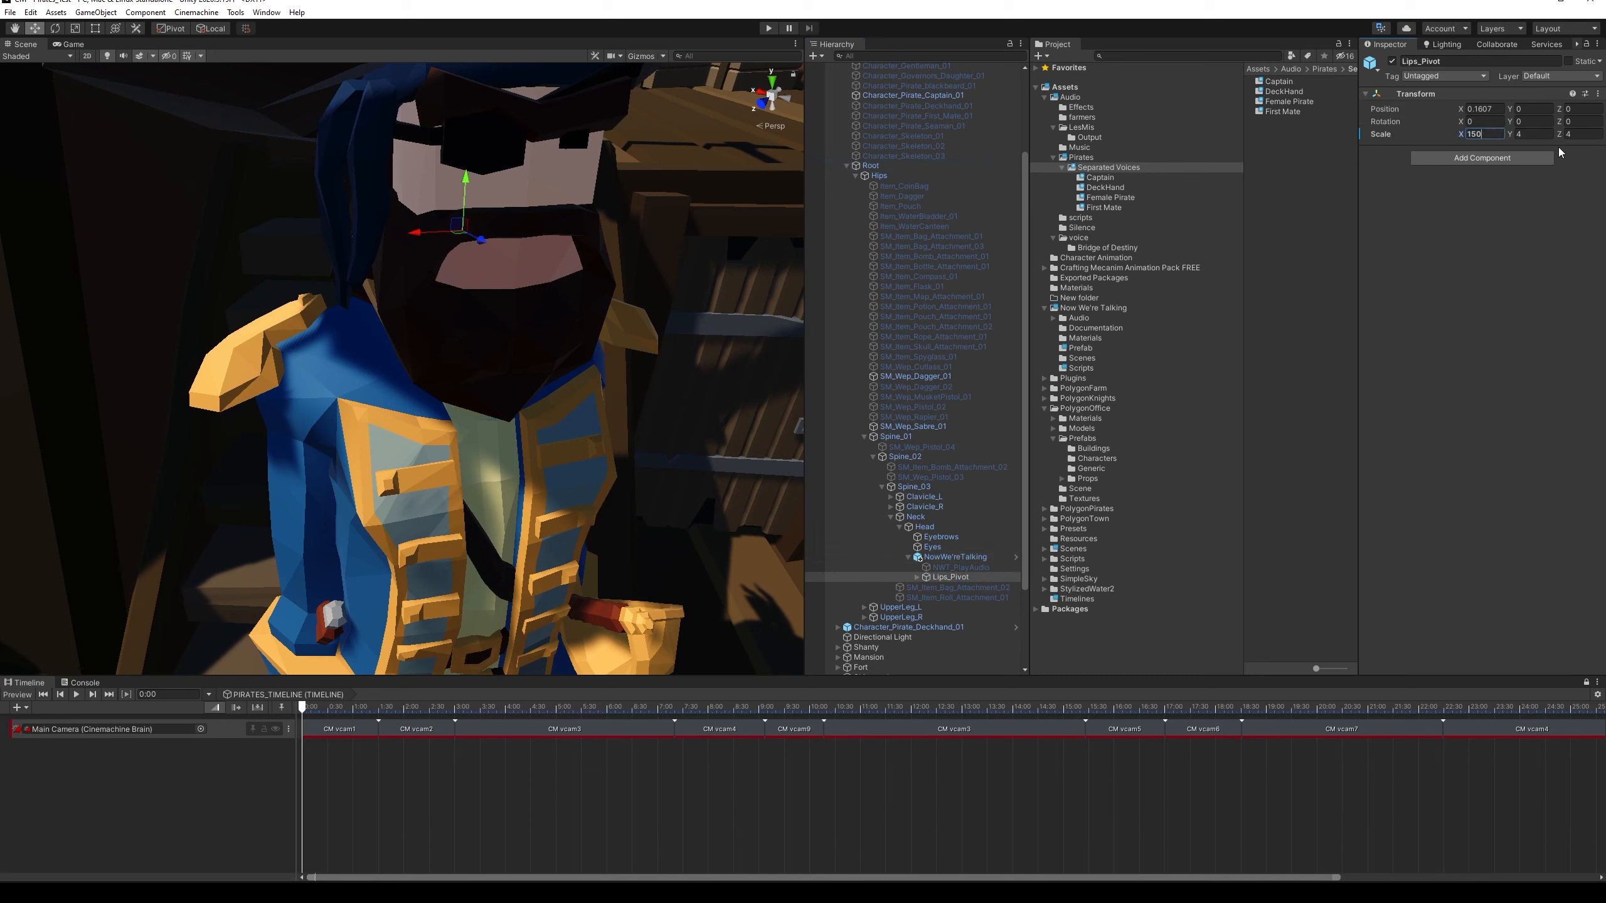
key("Tab")
Set the Y rotation of Lips_Pivot to -90
right_click_drag(485, 359, 589, 374)
middle_click_drag(588, 374, 859, 450)
right_click_drag(859, 450, 606, 378)
left_click(1524, 122)
type("-90")
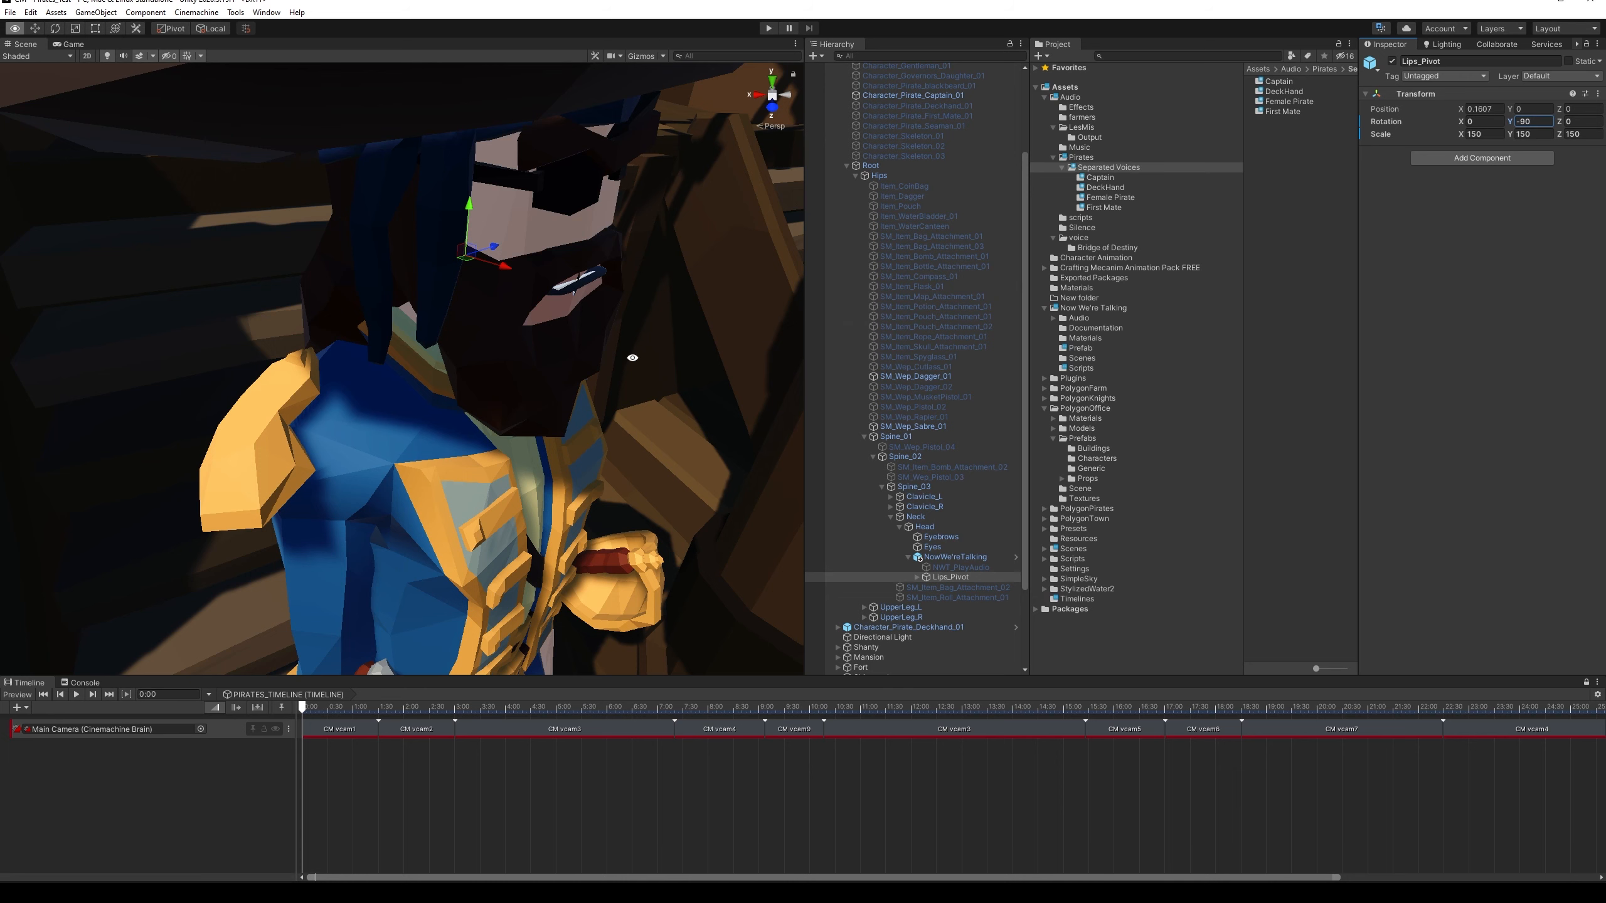
Examine how the lips sit on the captain's face from several angles and check the NowWe'reTalking transform
left_click_drag(634, 358, 576, 337, "alt")
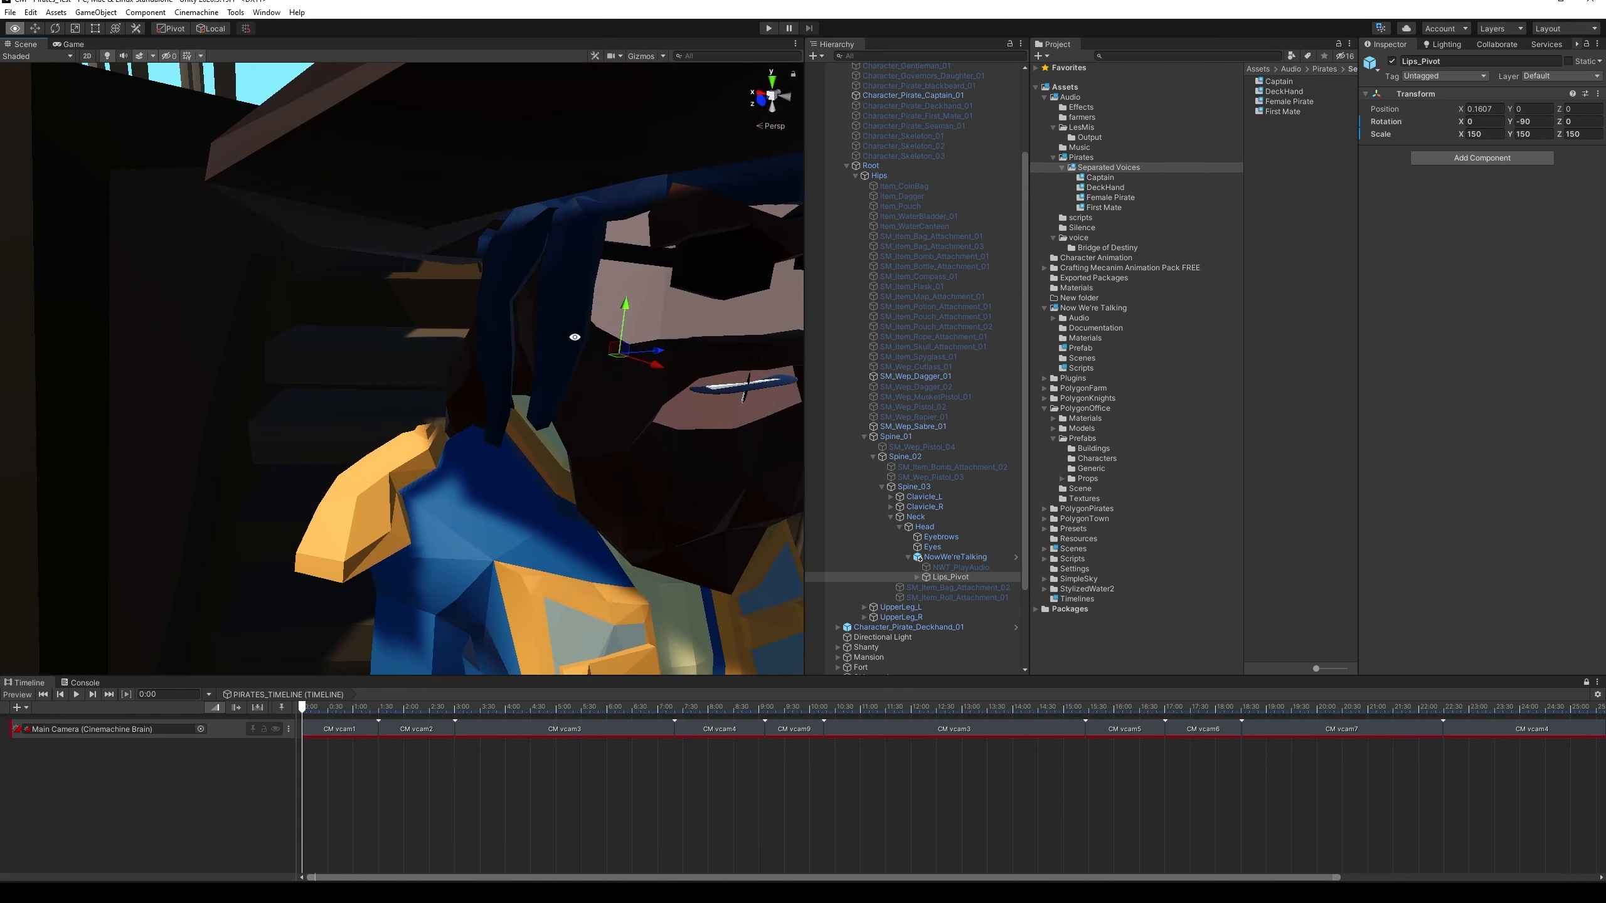
middle_click_drag(576, 337, 139, 283)
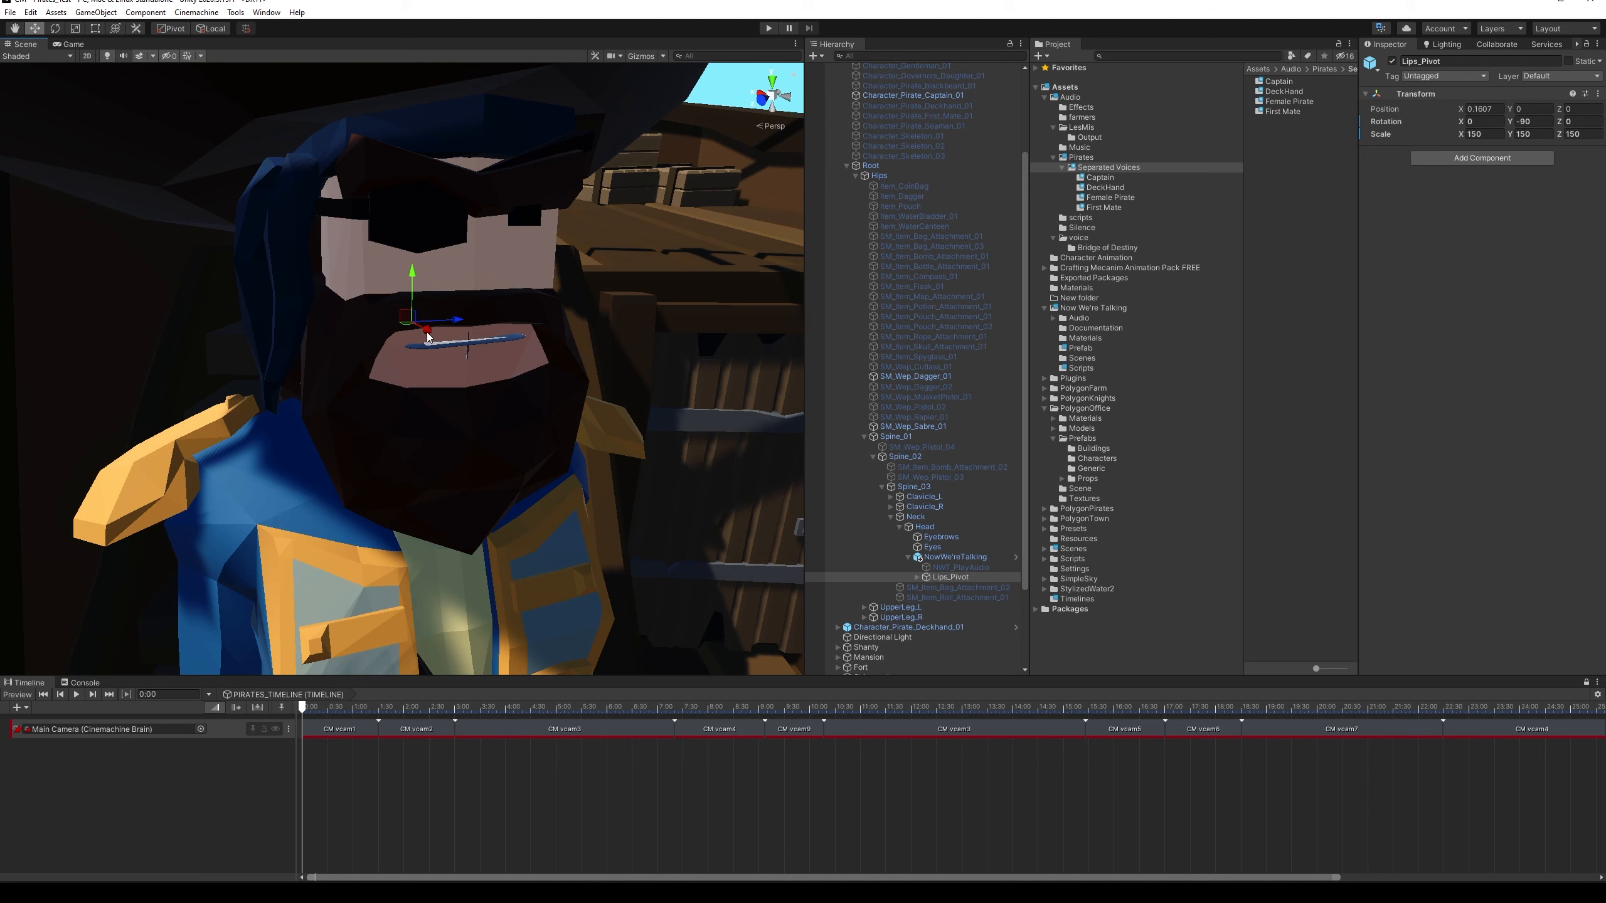
right_click_drag(507, 395, 914, 732, "alt")
middle_click_drag(557, 528, 58, 531)
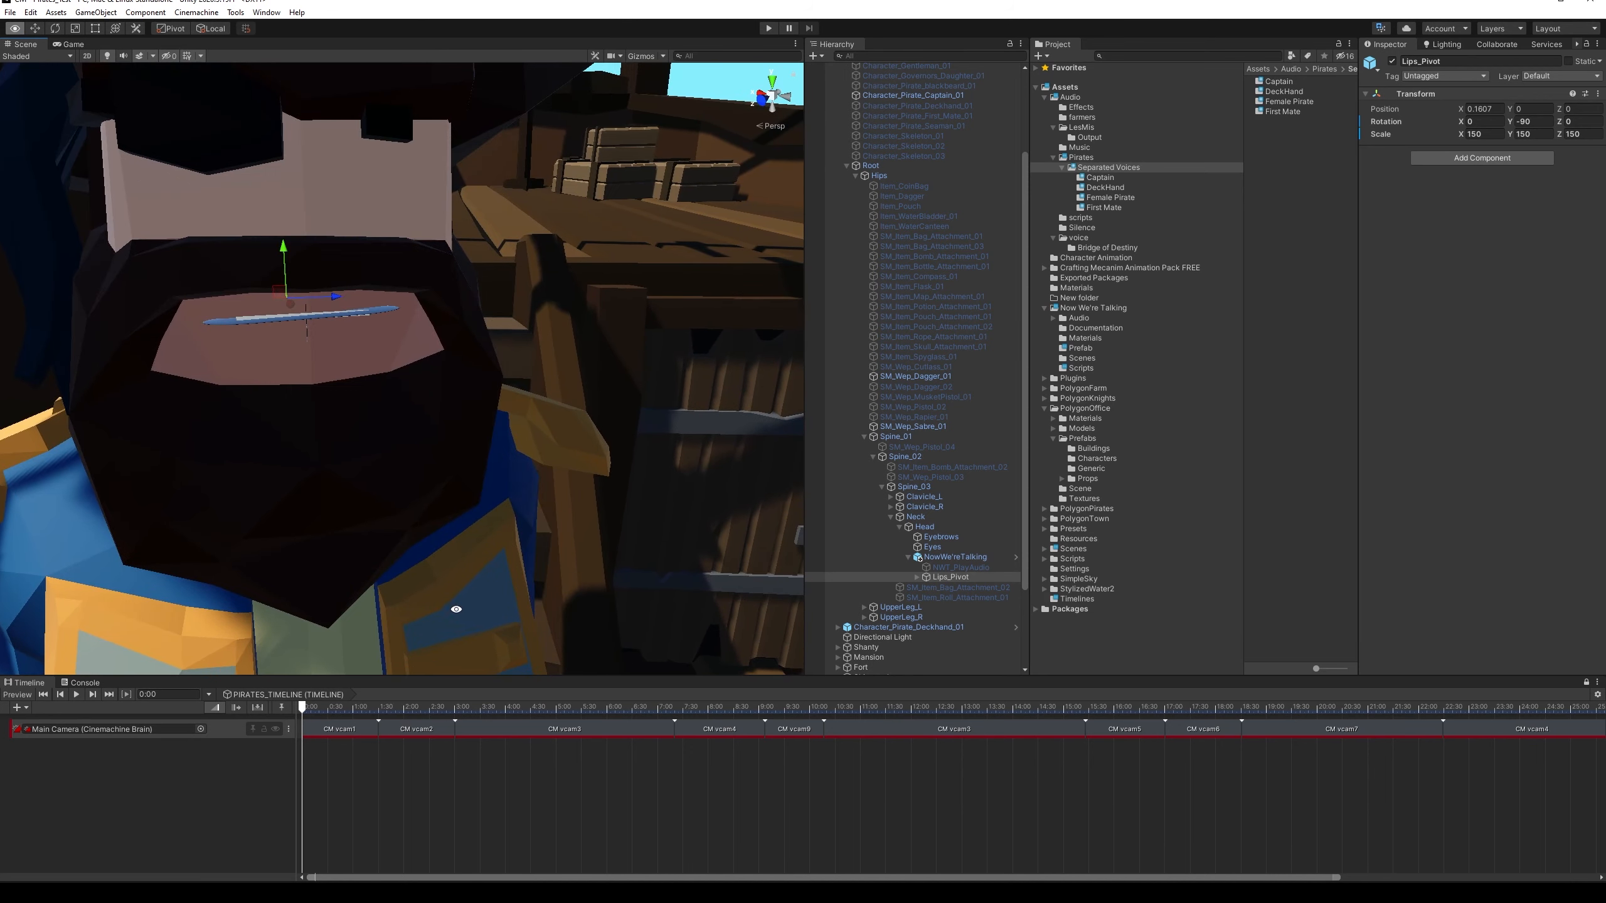
left_click_drag(455, 610, 531, 127, "alt")
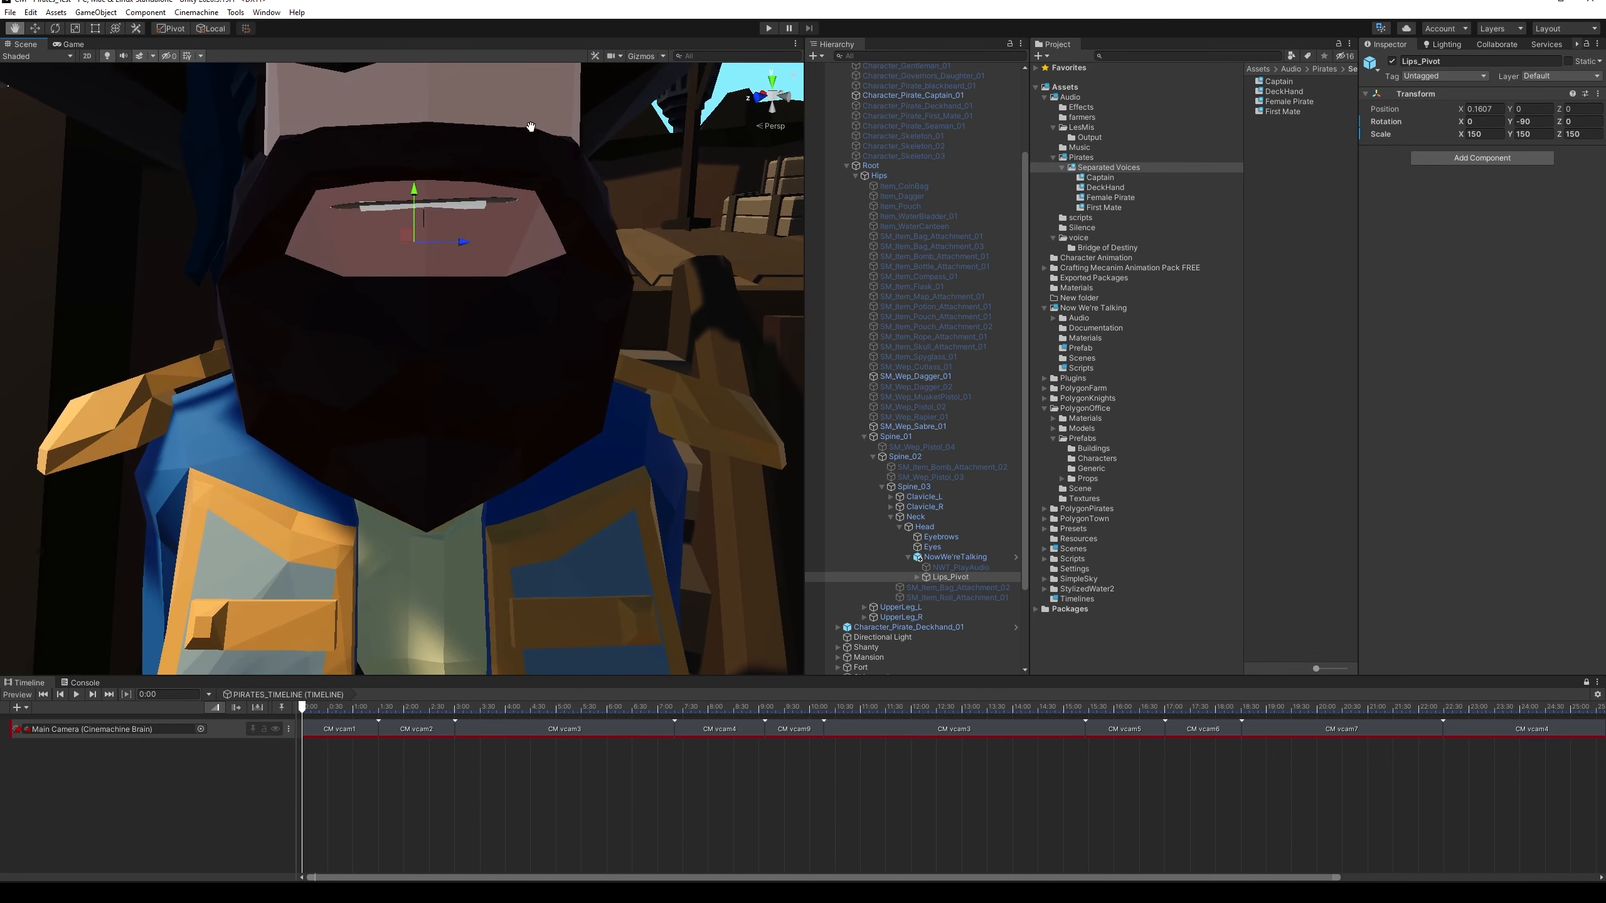
mouse_move(568, 477)
left_mouse_down("alt")
mouse_move(681, 549)
mouse_move(587, 474)
left_mouse_up("alt")
middle_click_drag(587, 474, 727, 601)
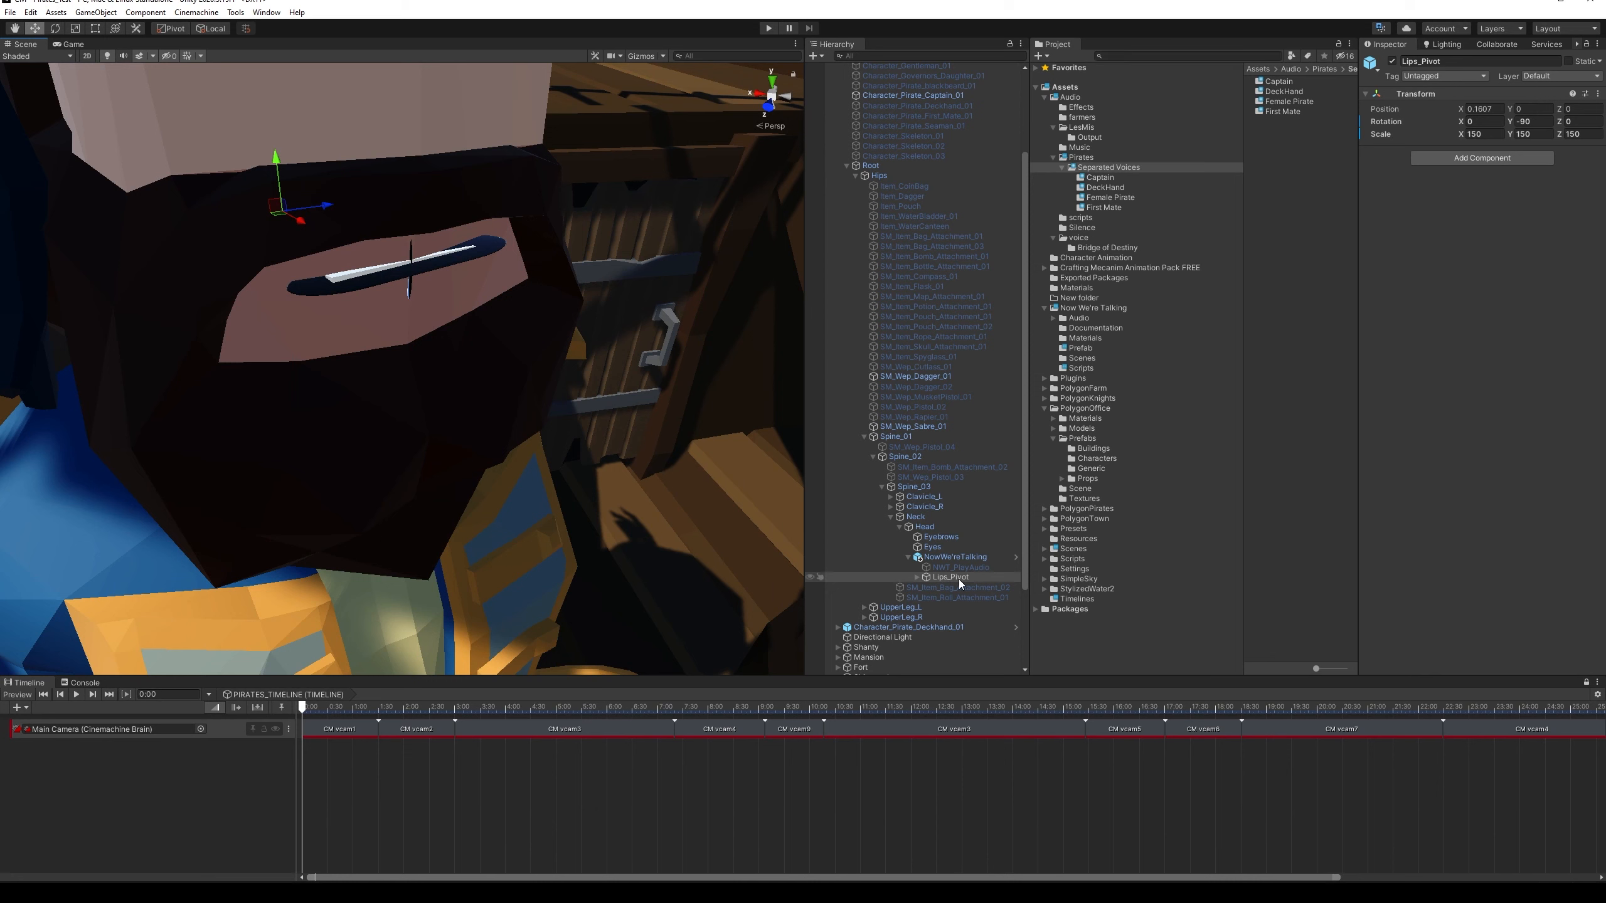
left_click(988, 556)
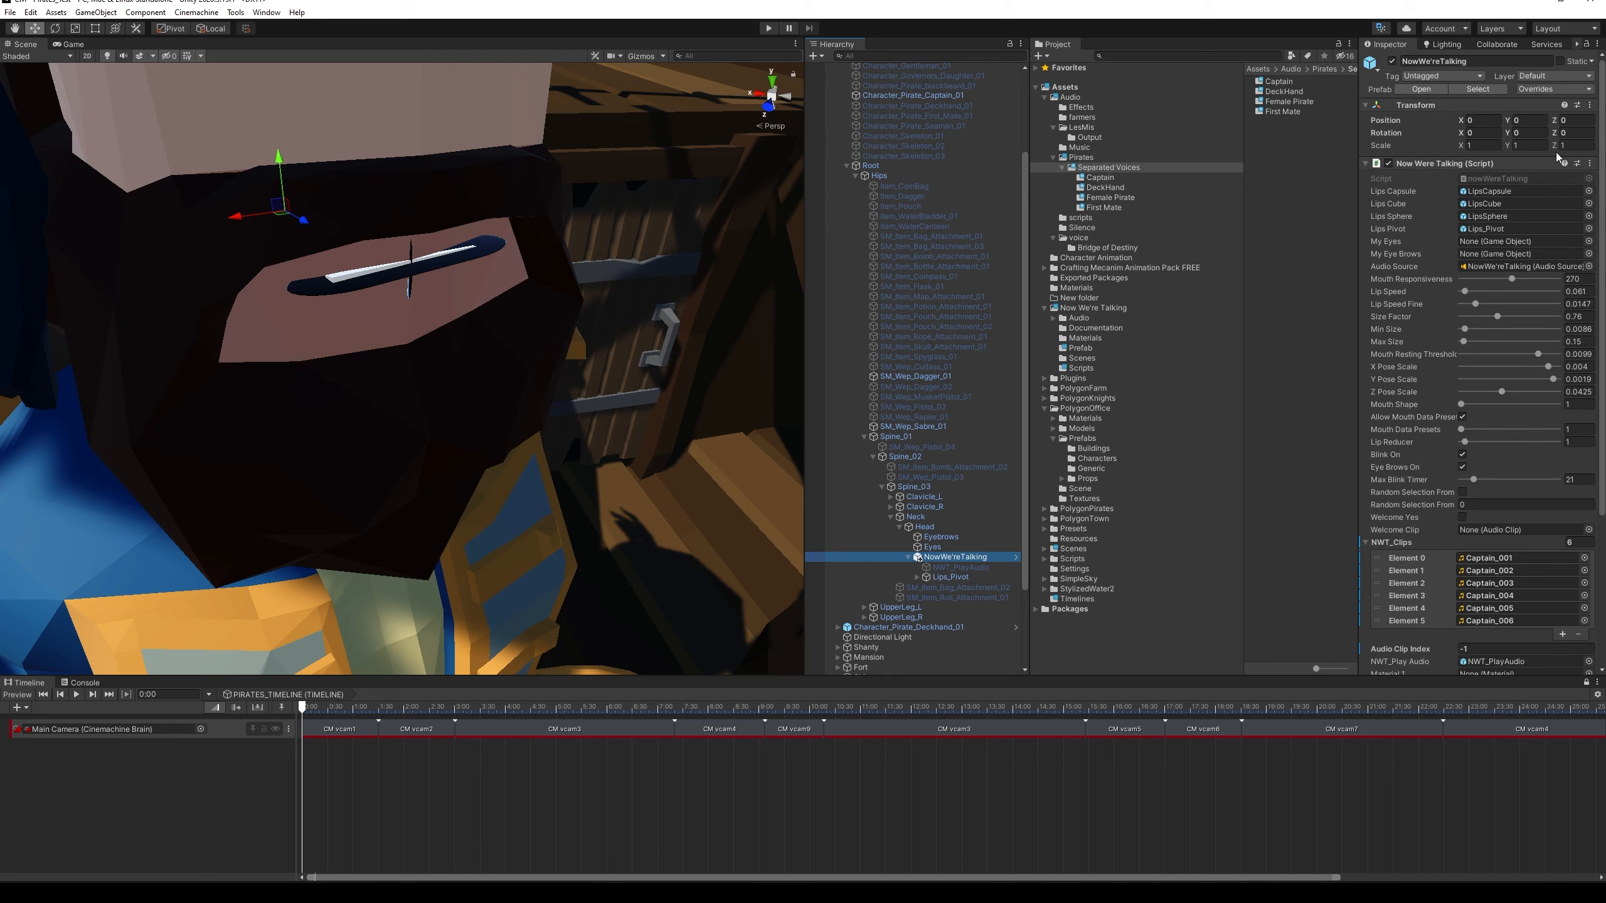
Move Lips_Pivot so the lips sit on the captain's mouth, with a Z position of about 0.41
left_click(936, 578)
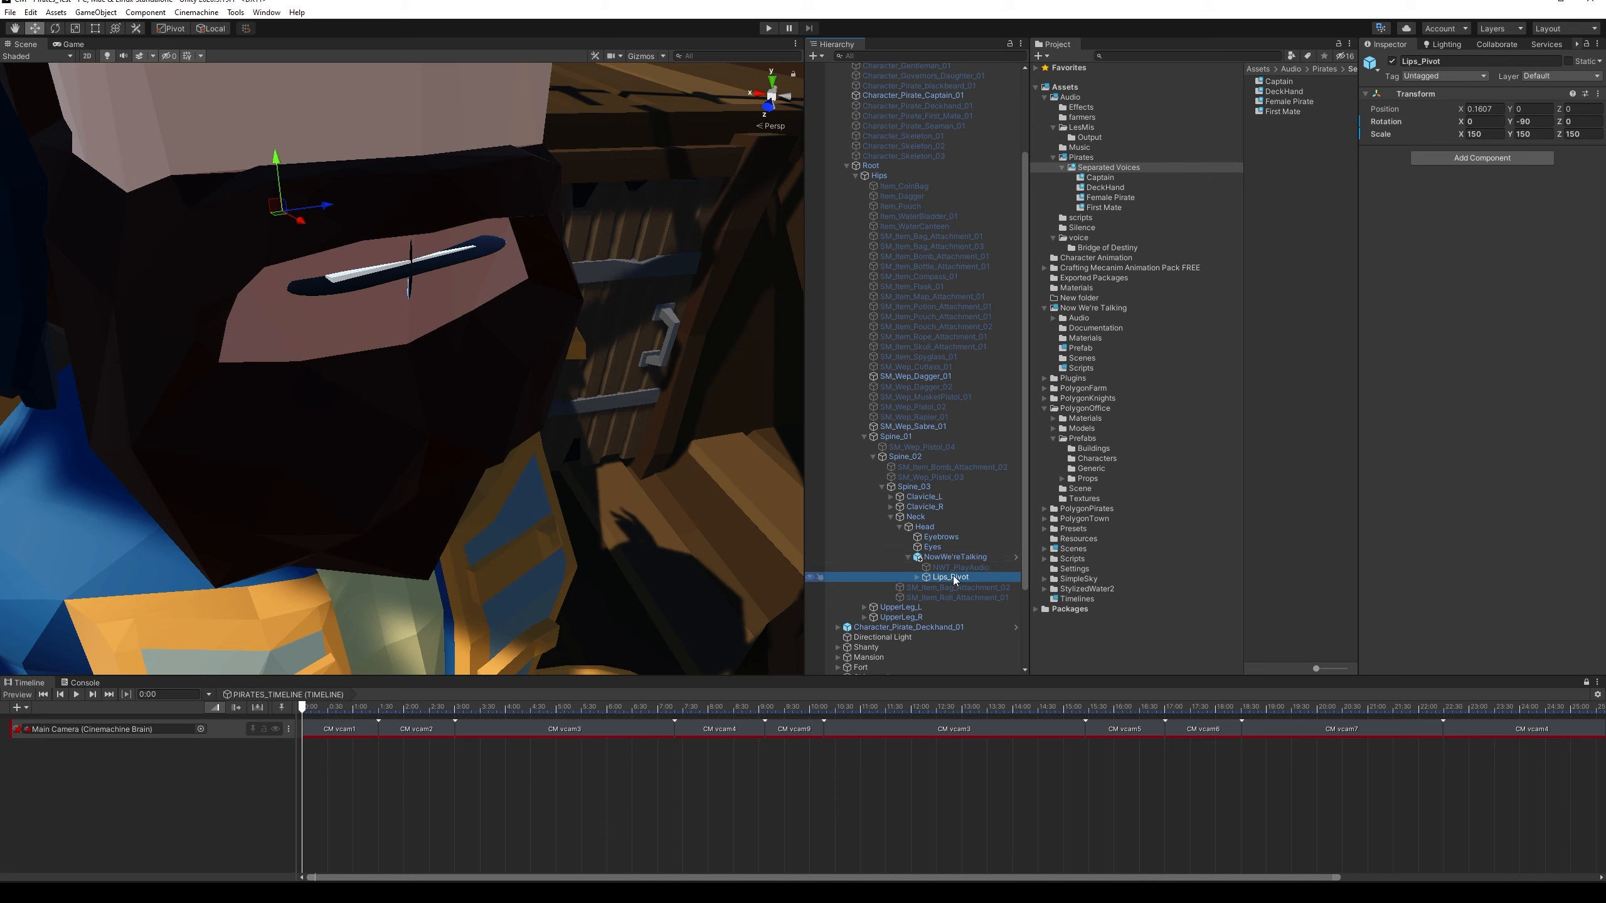
left_click_drag(299, 220, 293, 263)
scroll(458, 305, "up", 5)
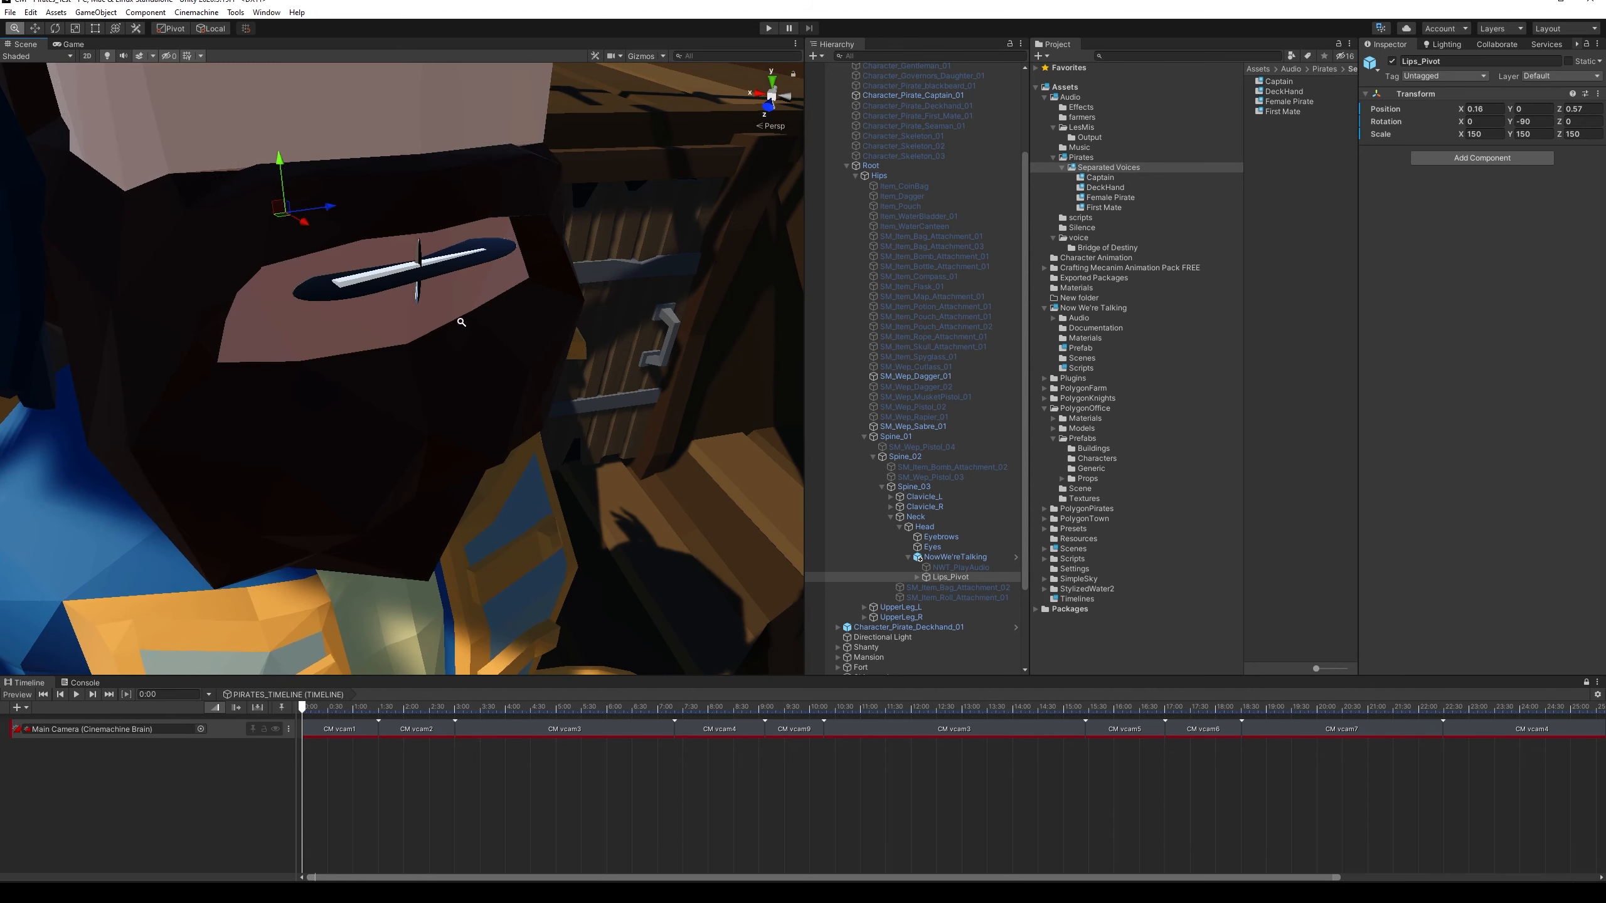
middle_click_drag(583, 244, 756, 228)
right_click_drag(502, 334, 1527, 651, "alt")
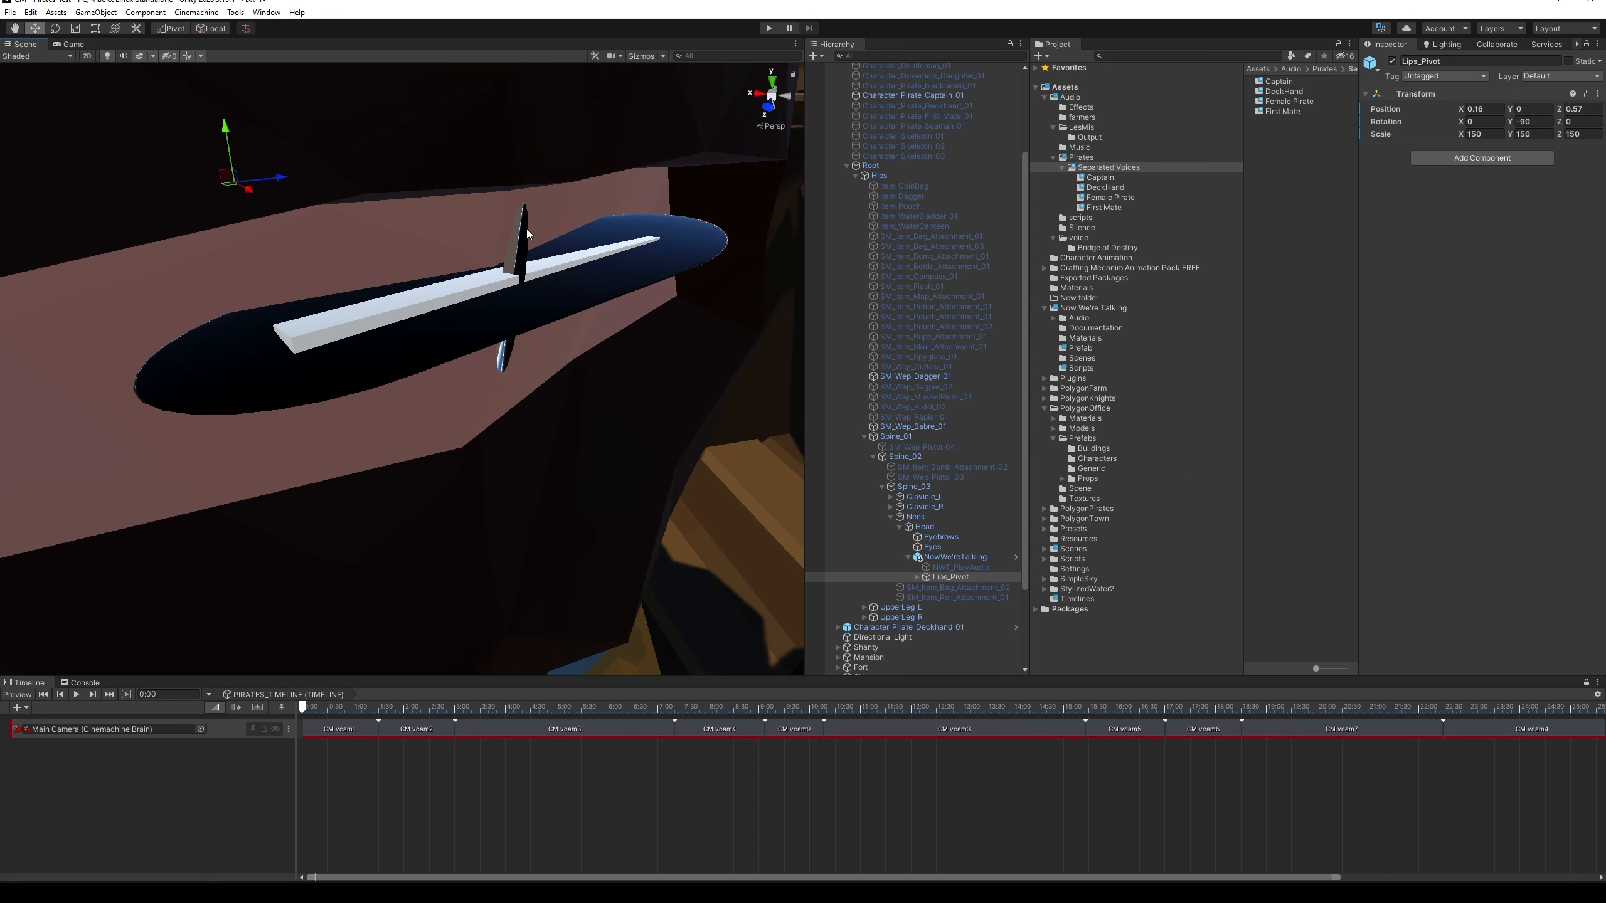
left_click_drag(247, 192, 518, 330)
View the captain's whole face, then play the scene and pause it to check the mouth
scroll(560, 395, "down", 5)
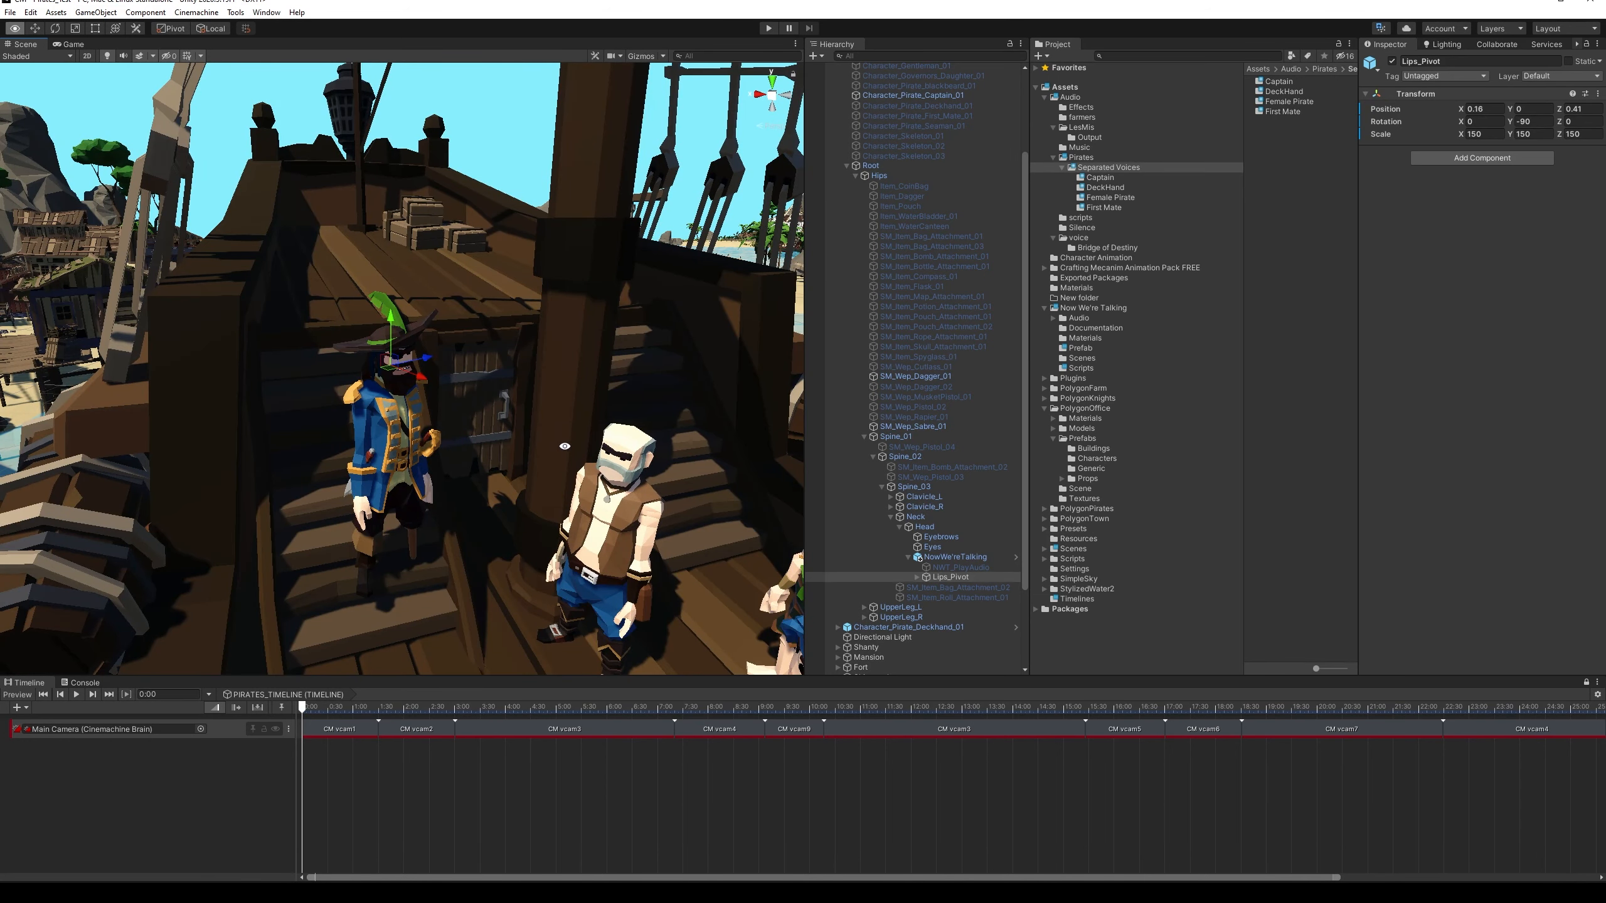
left_click_drag(546, 436, 505, 455, "alt")
right_click_drag(506, 455, 1035, 768, "alt")
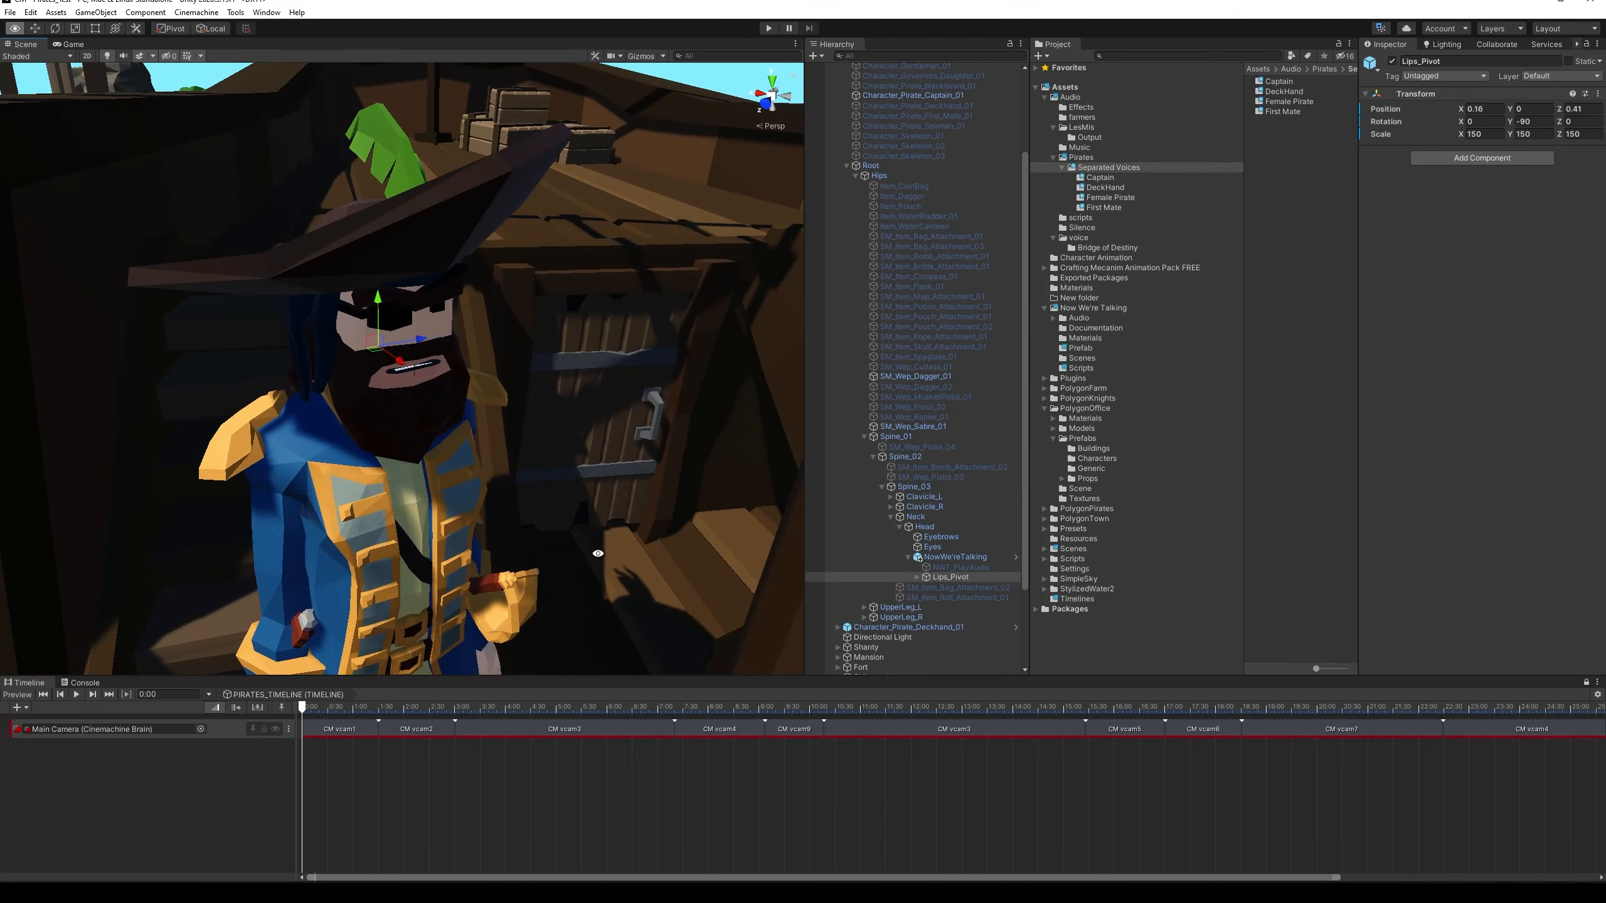
left_click_drag(599, 554, 549, 510, "alt")
left_click_drag(513, 443, 567, 455, "alt")
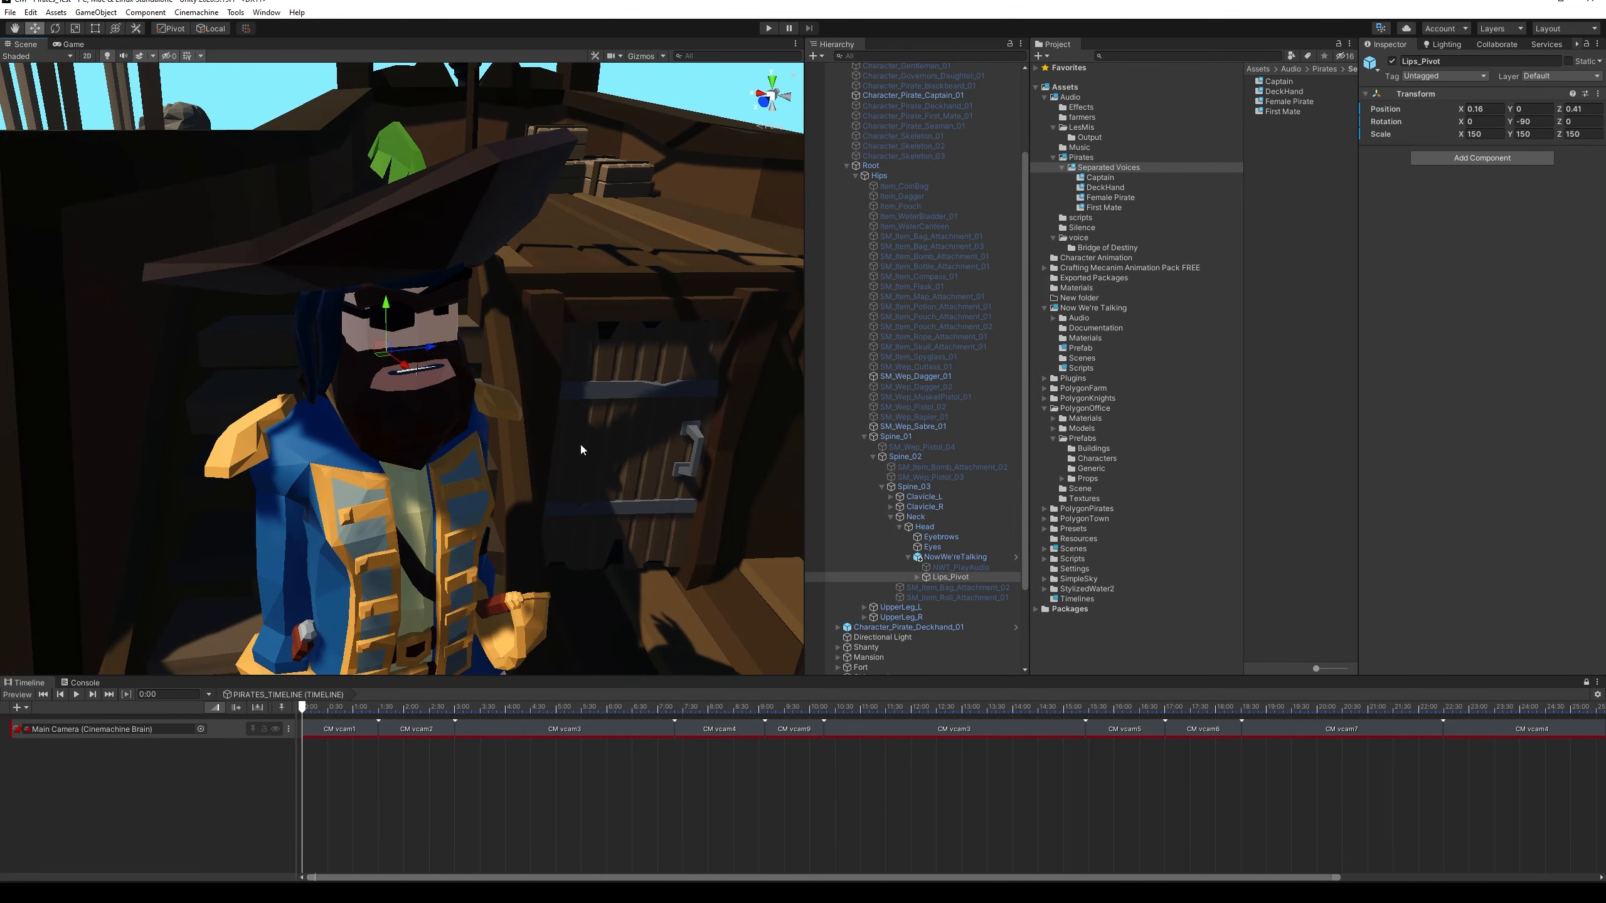
left_click(769, 28)
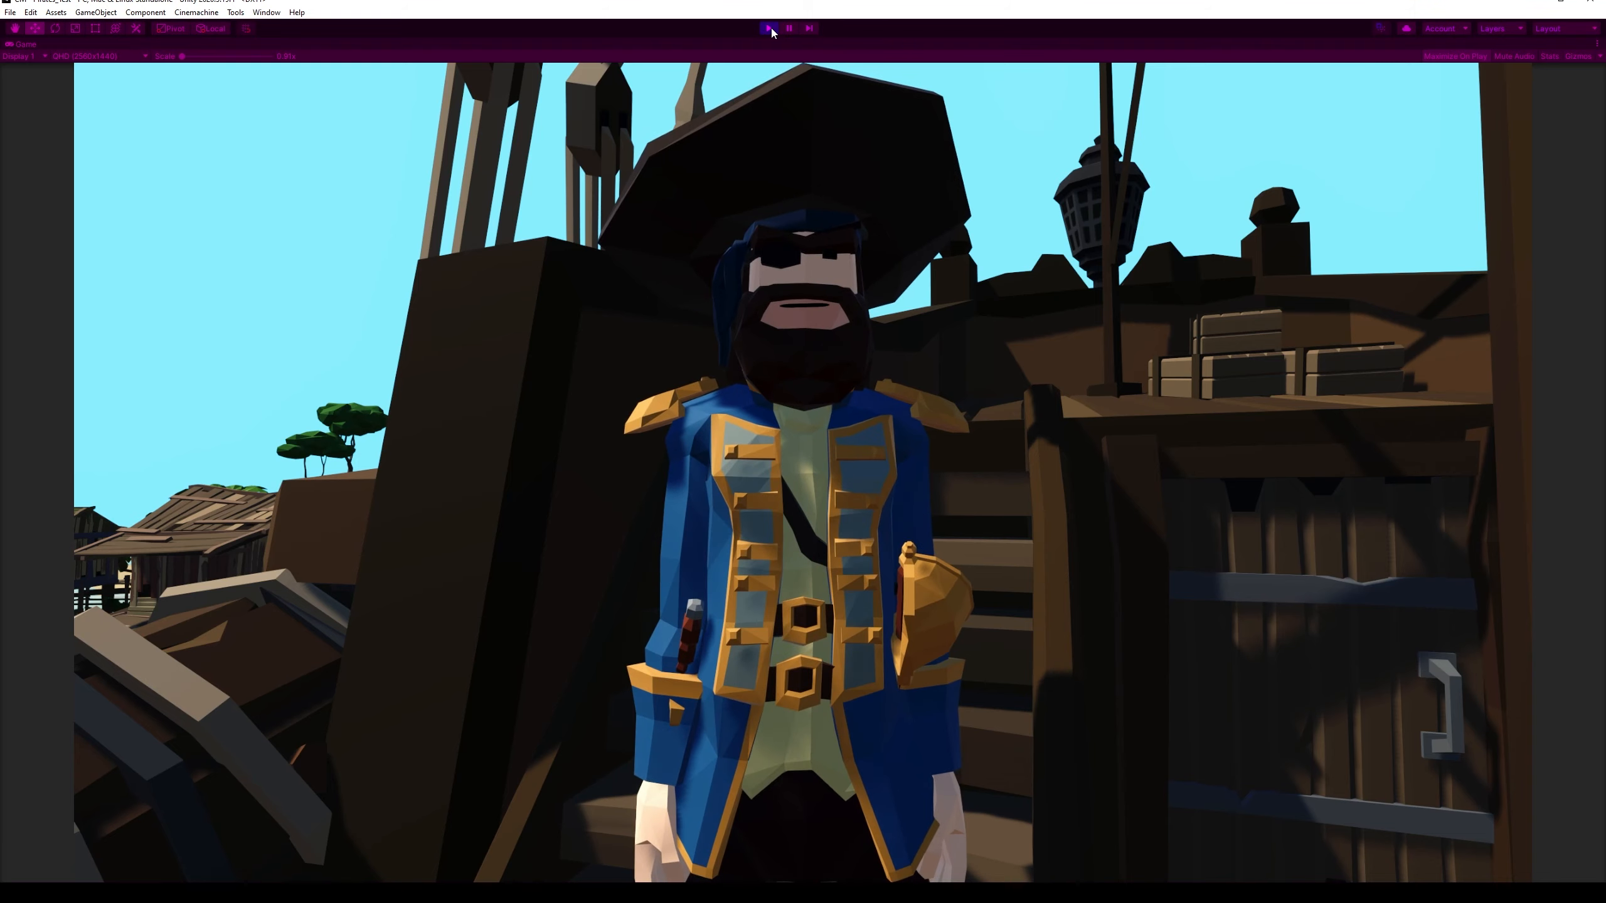
left_click(790, 28)
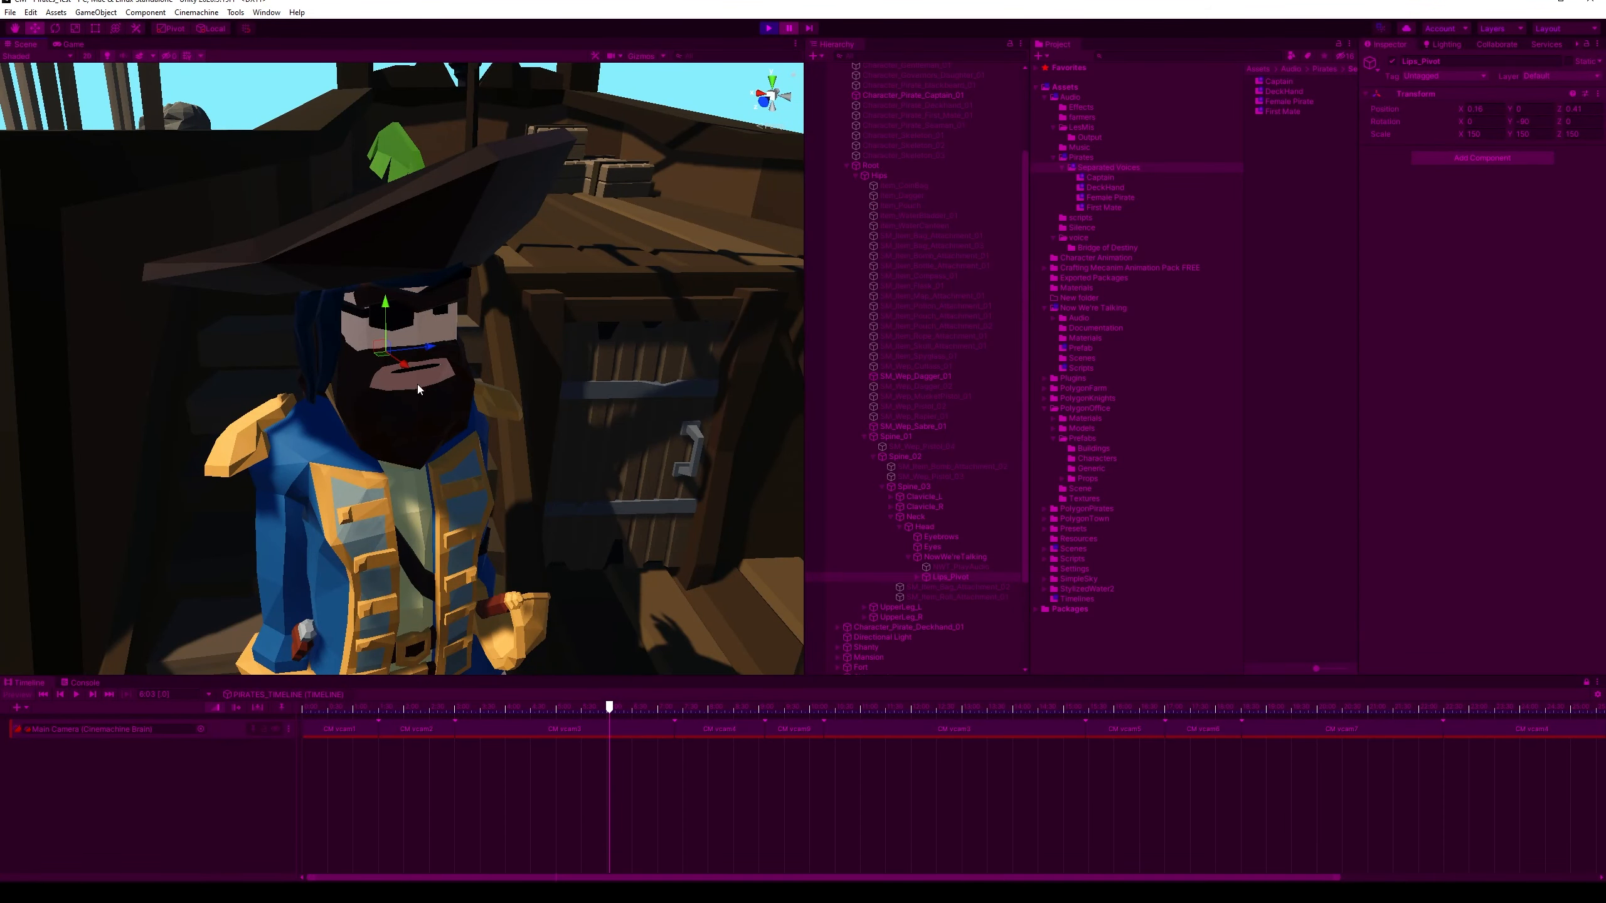
Lower Lips_Pivot to a Y position of about -1 in paused play mode and replay the scene briefly in the Game view
left_click(945, 578)
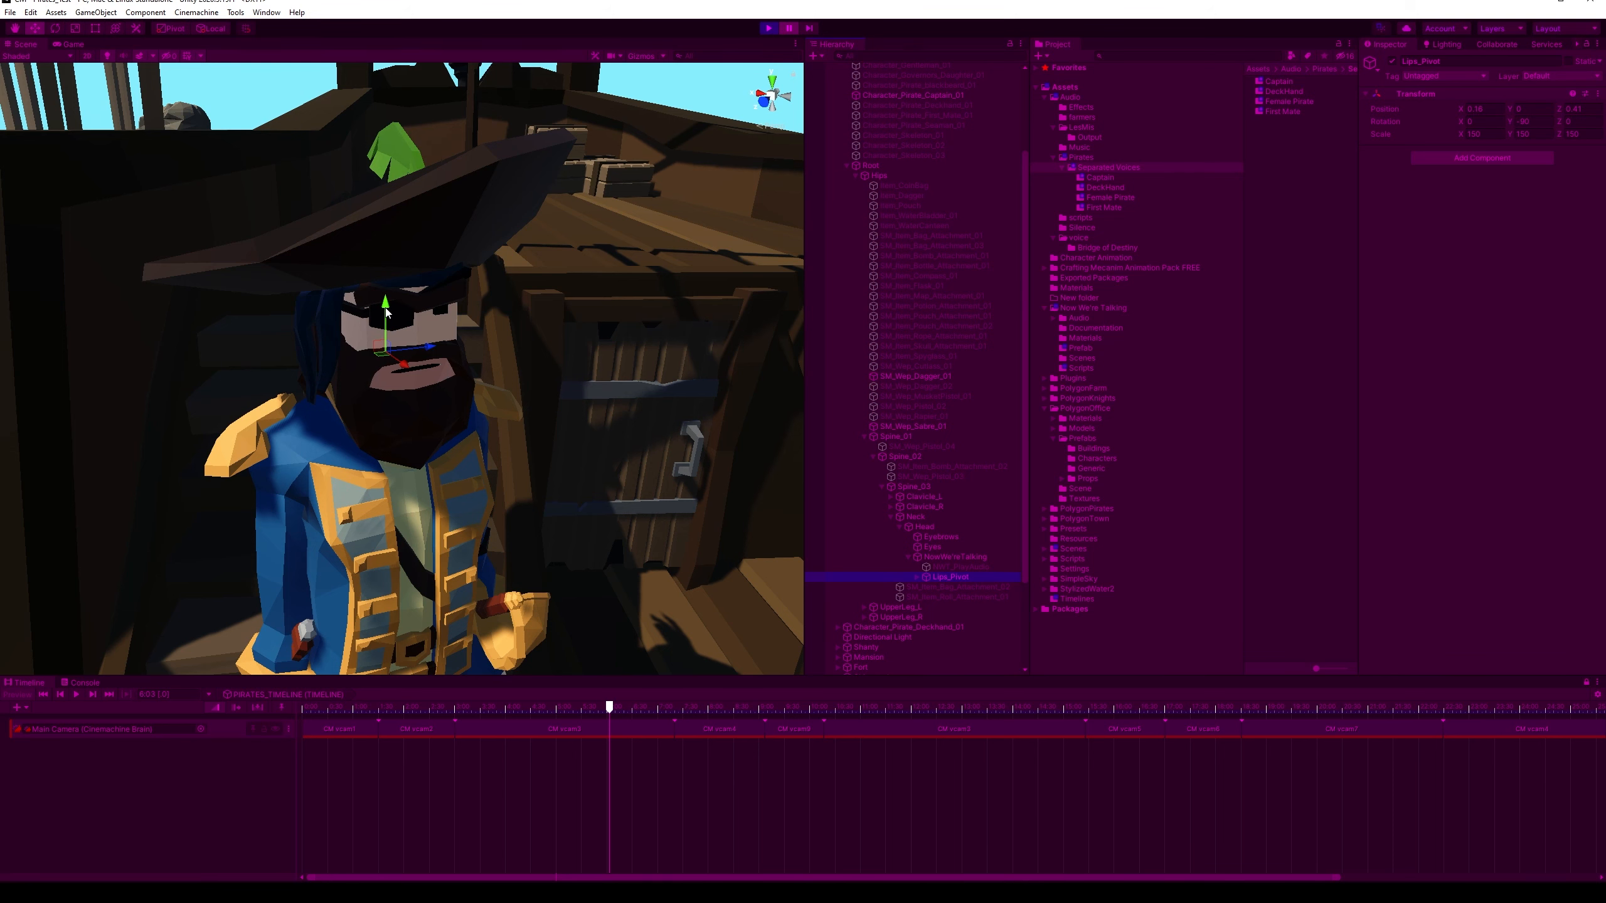
left_click_drag(386, 312, 386, 319)
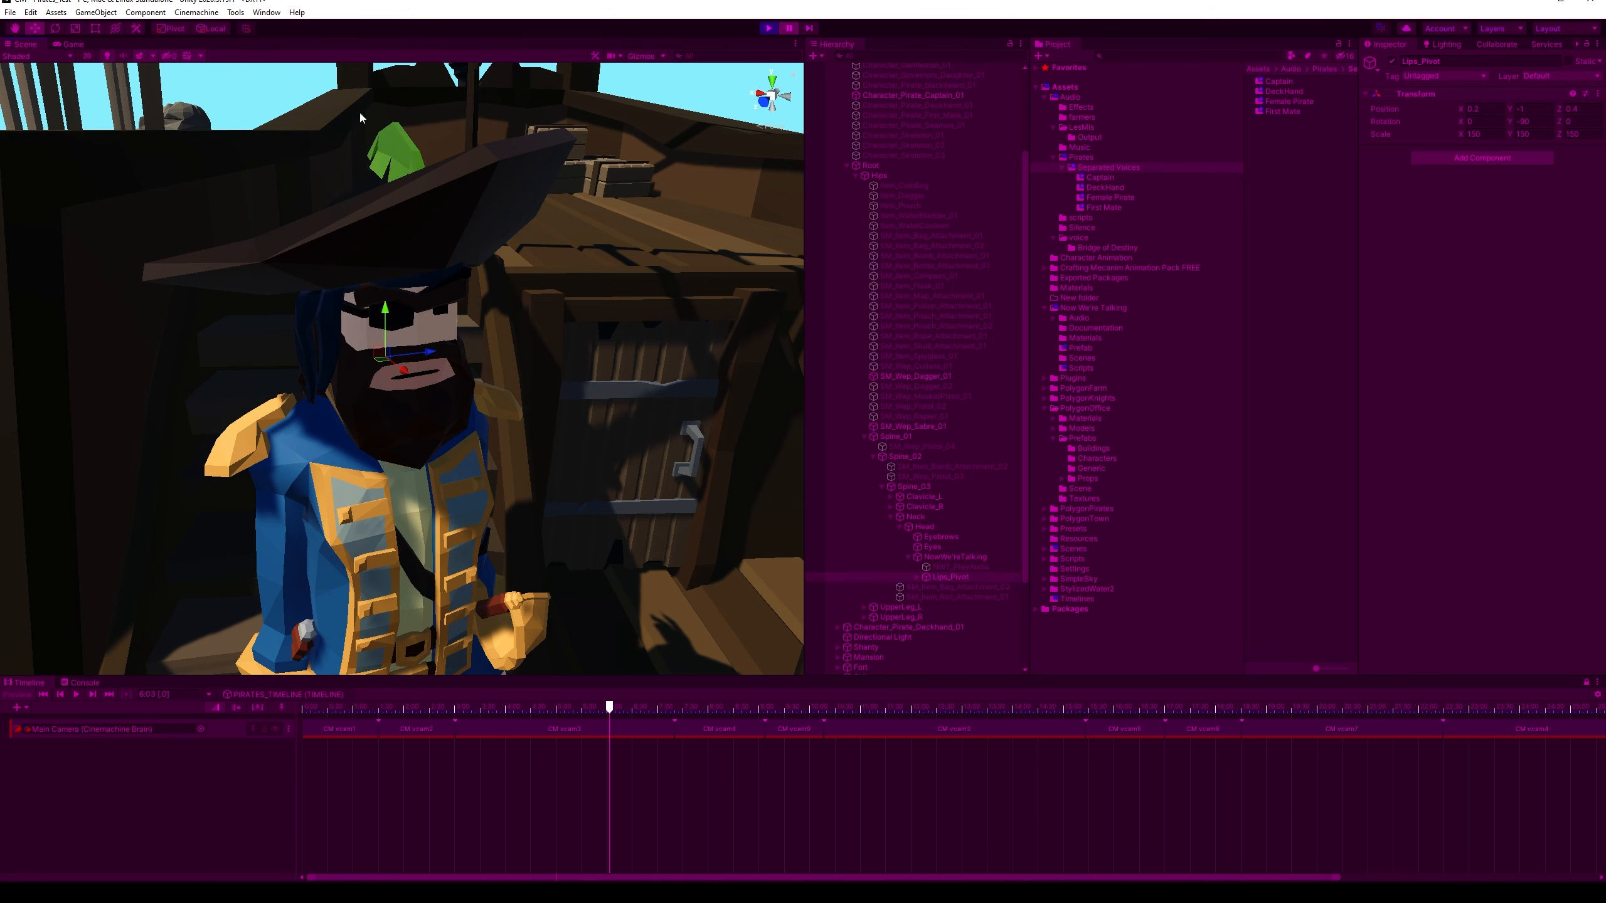
left_click(64, 46)
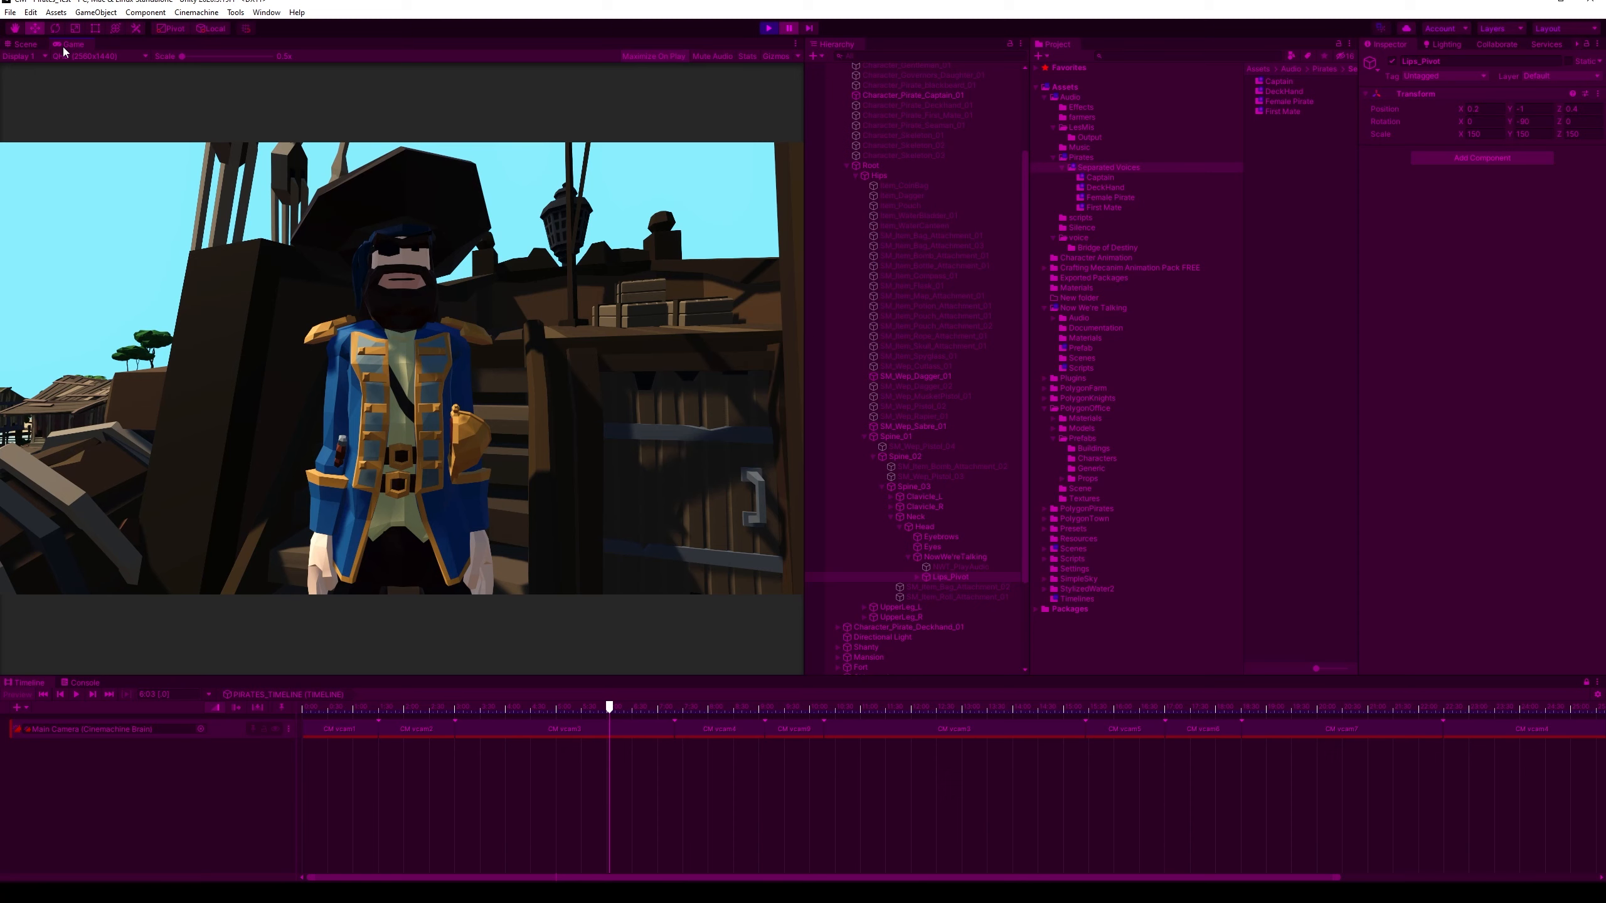
left_click(789, 30)
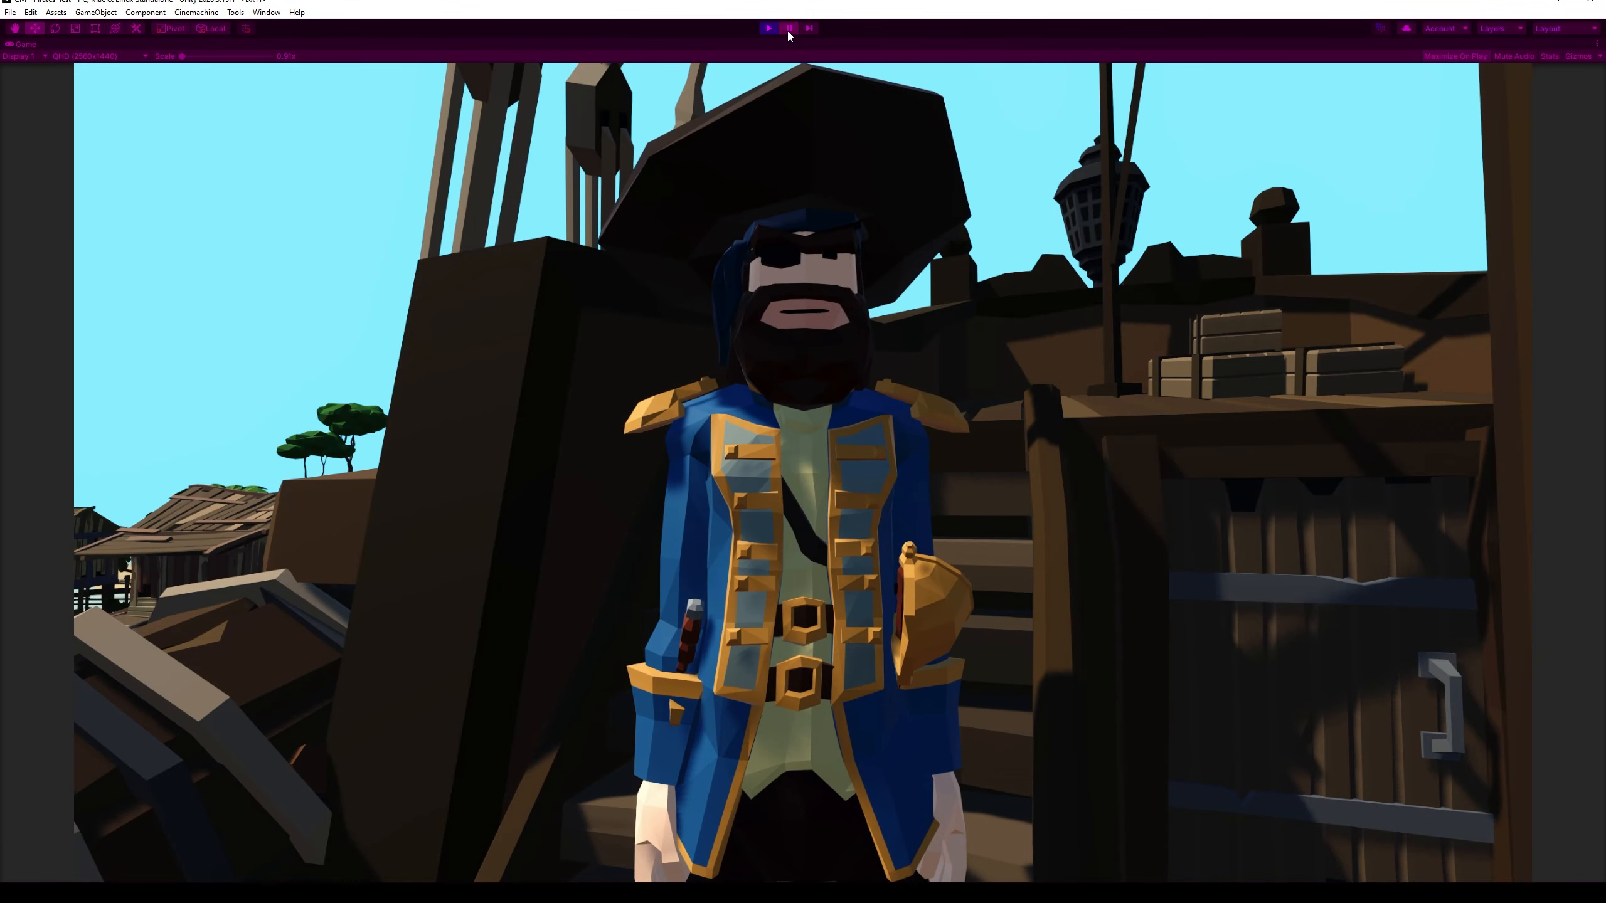
left_click(788, 29)
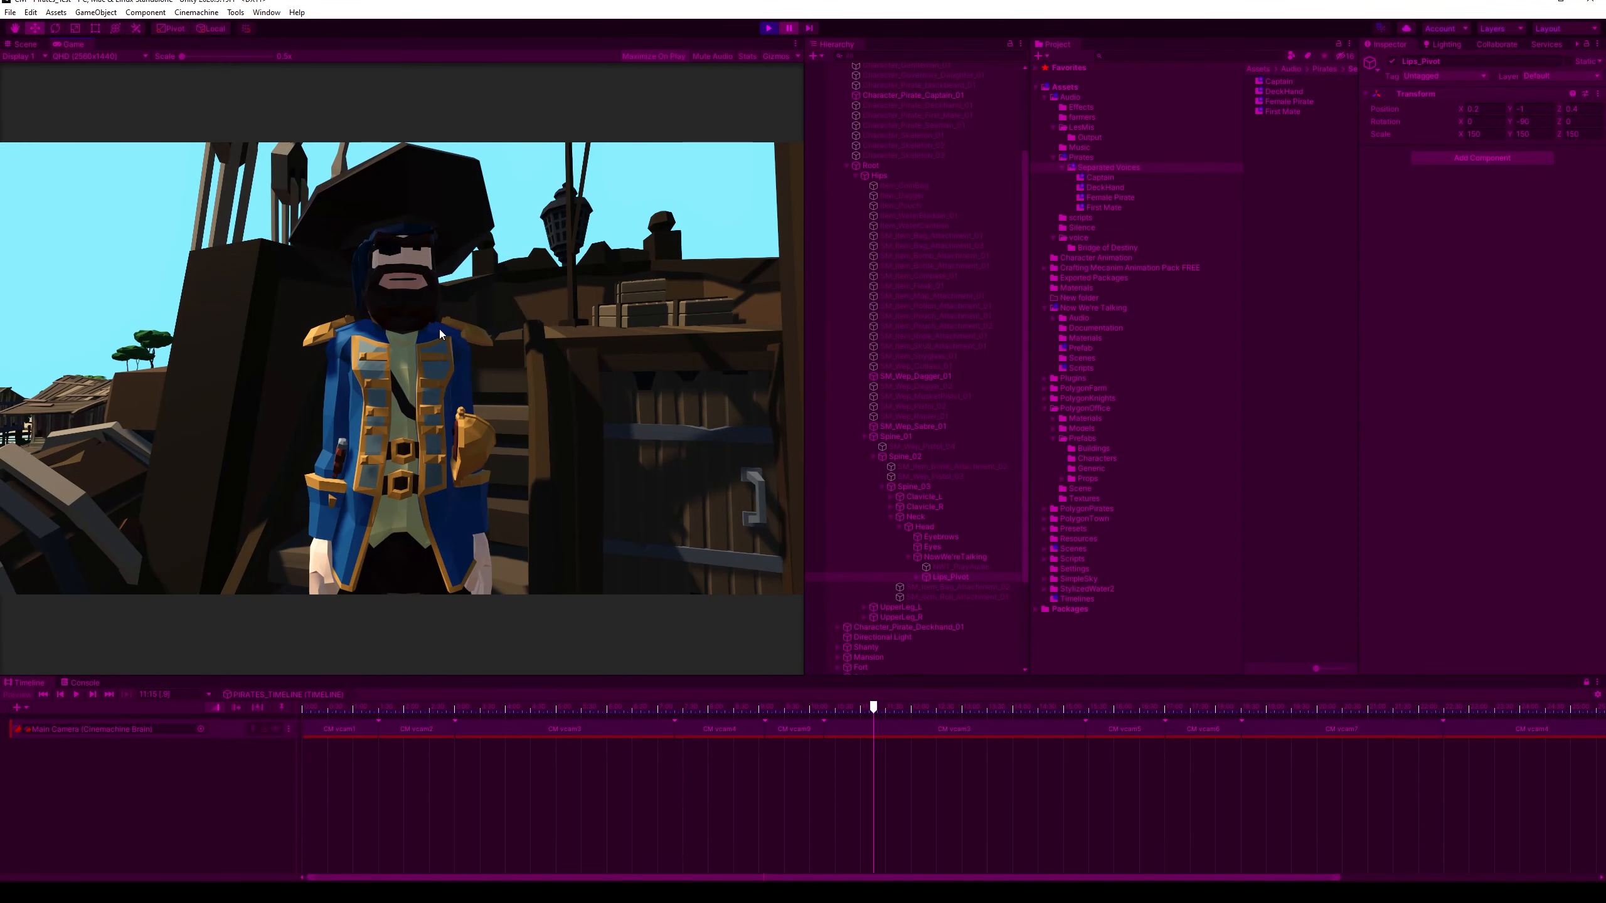
Frame Lips_Pivot in the Scene view and fine-tune its X position to about 0.15 and X rotation to about 0.09
left_click(25, 44)
key("f")
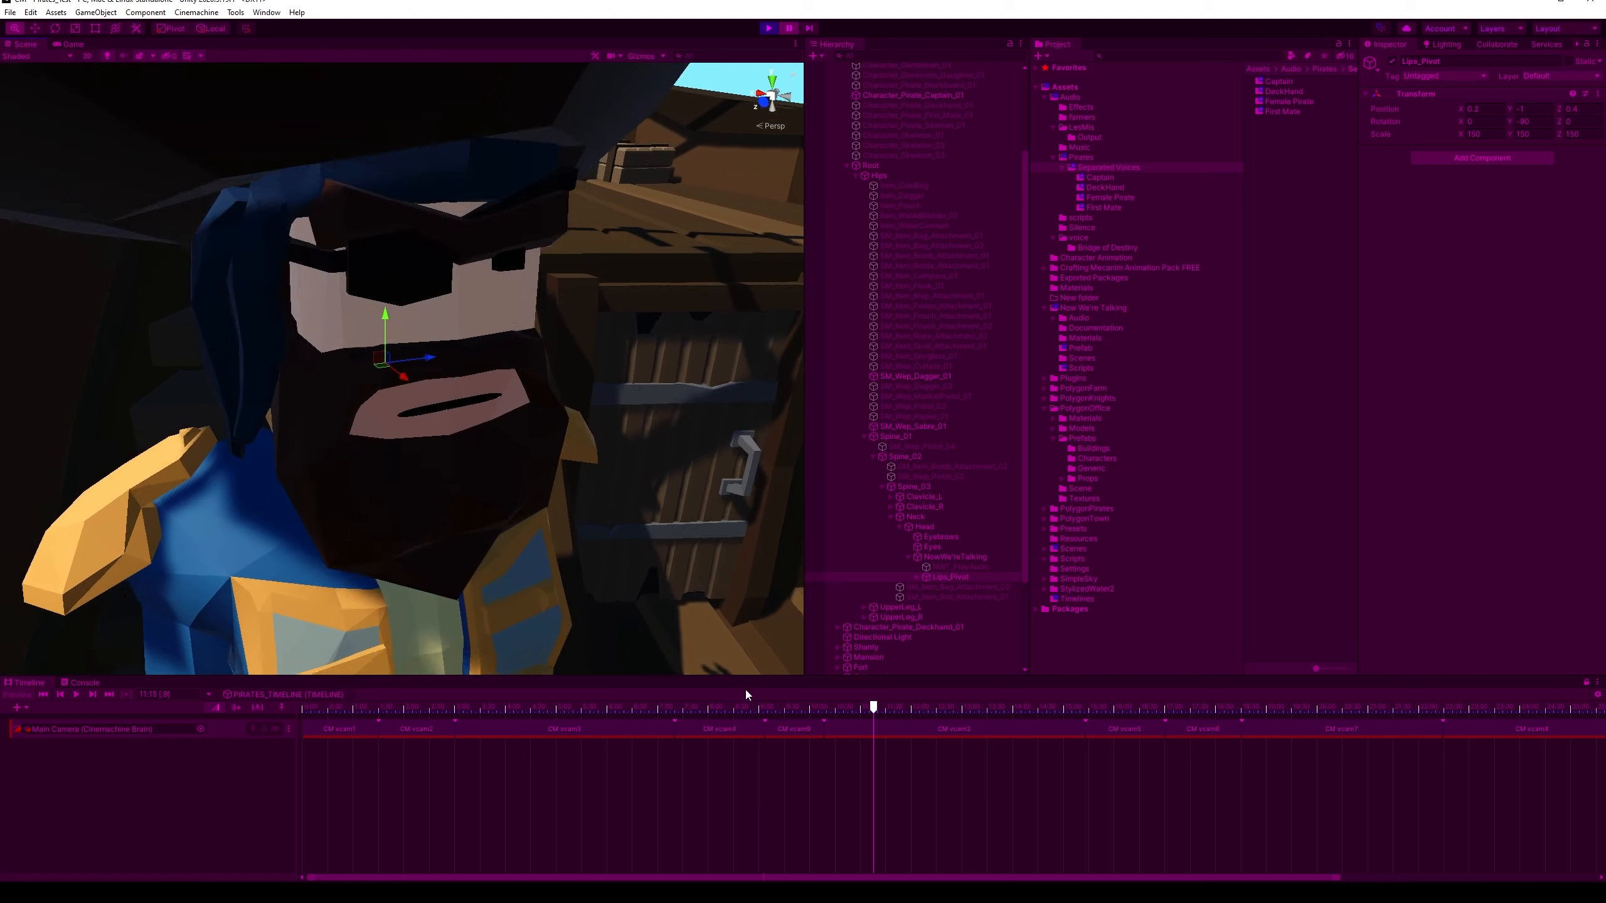
key("e")
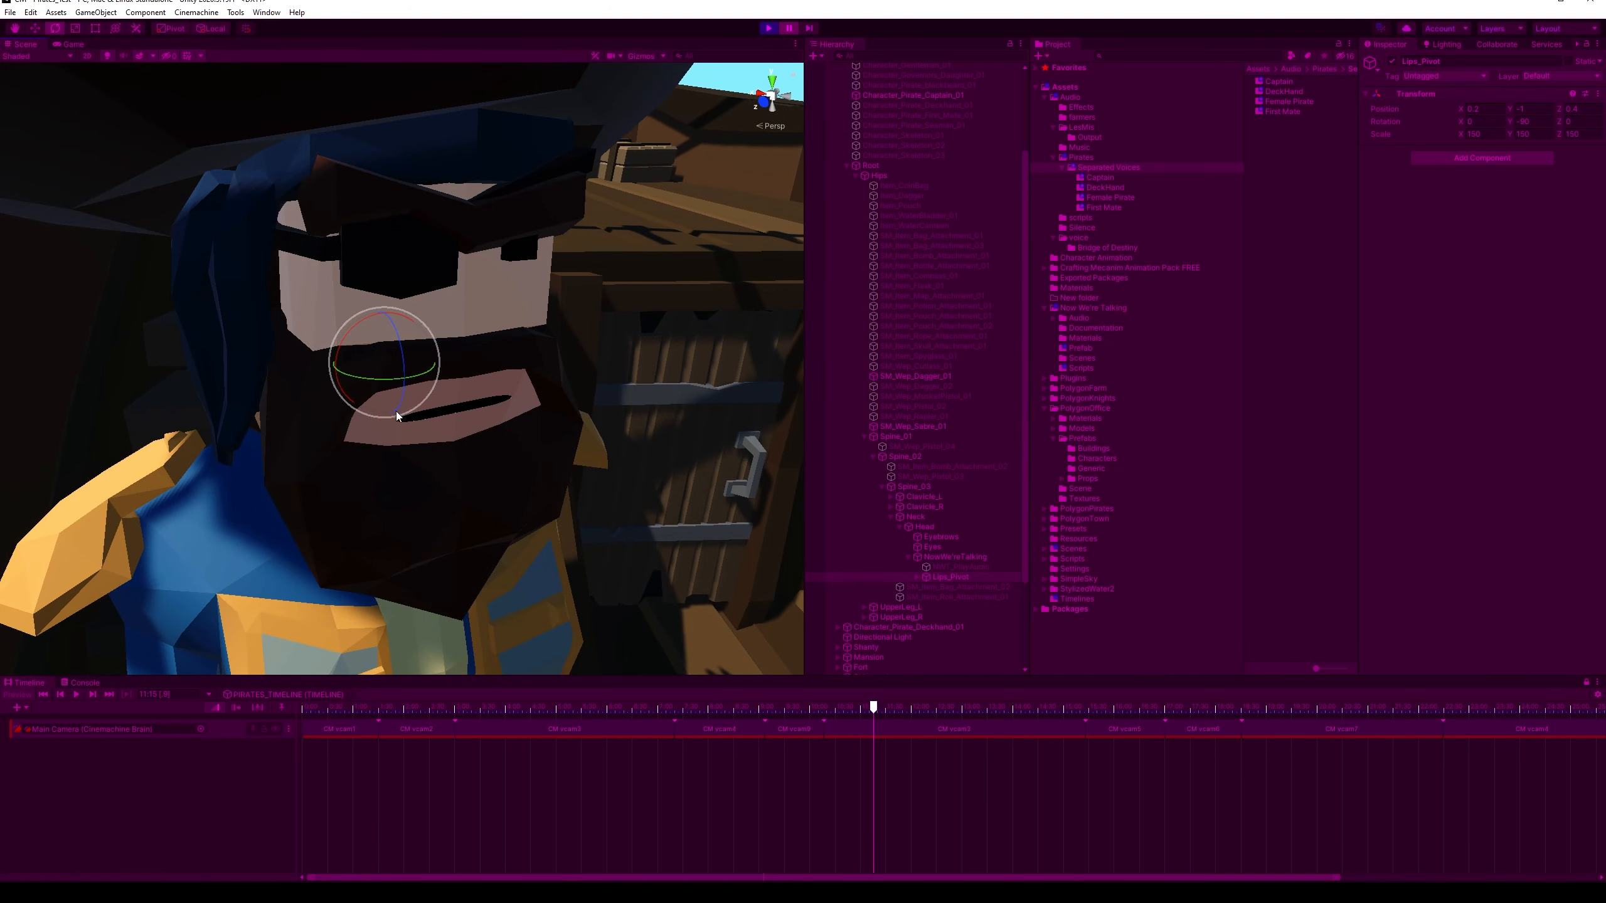
left_click_drag(344, 342, 344, 344)
left_click_drag(602, 513, 620, 606, "alt")
key("w")
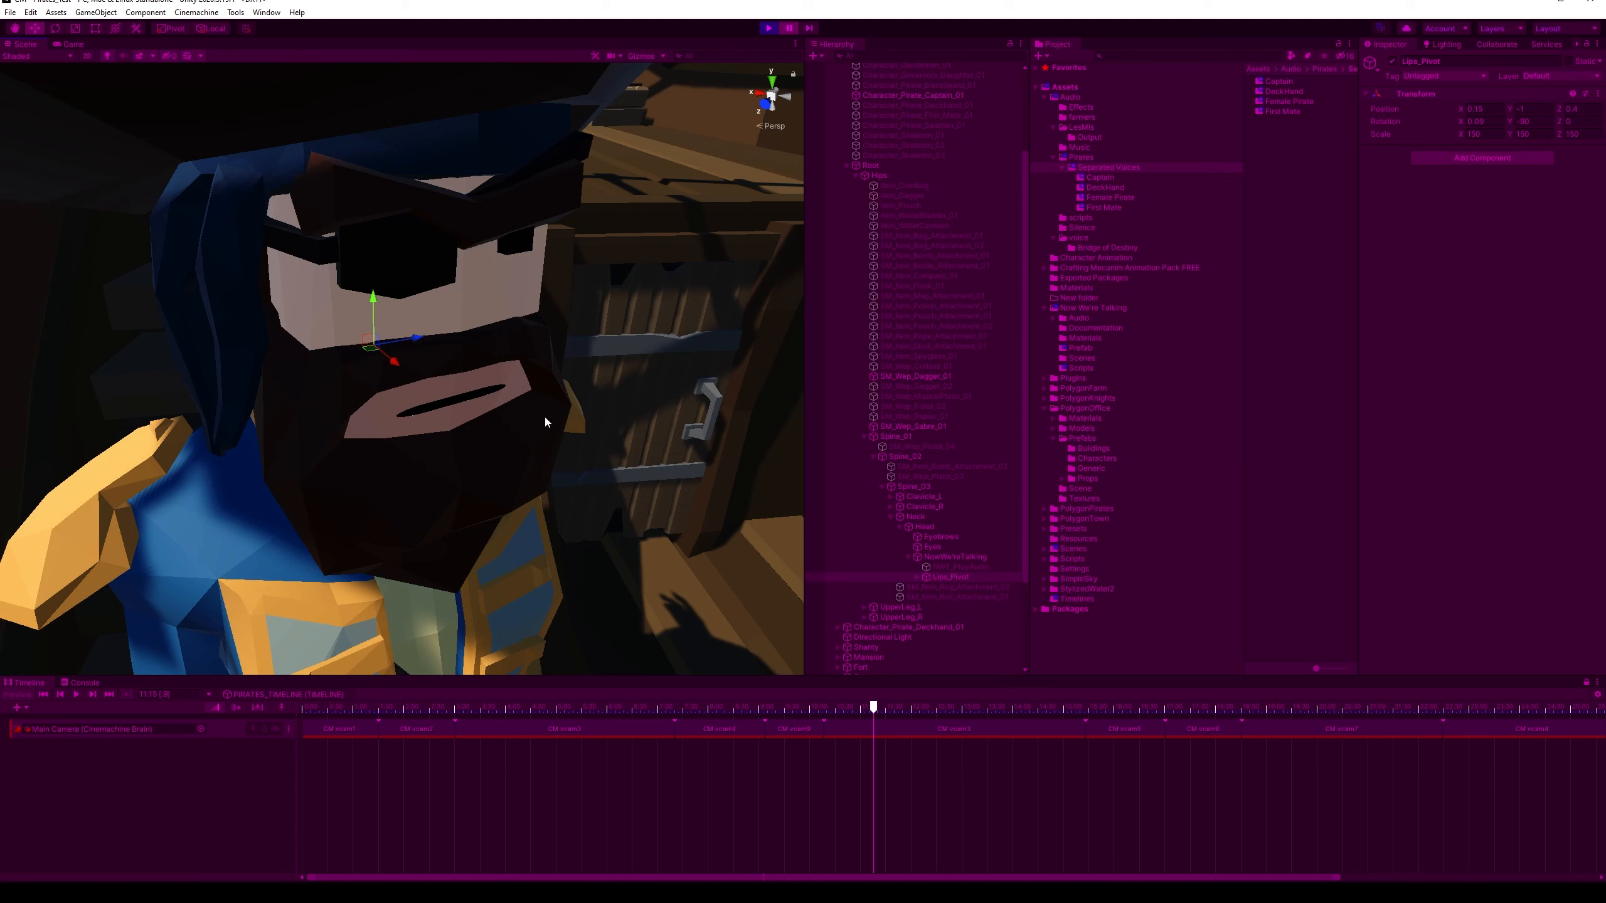
Copy the Transform component of Lips_Pivot and stop play mode
left_click(1598, 94)
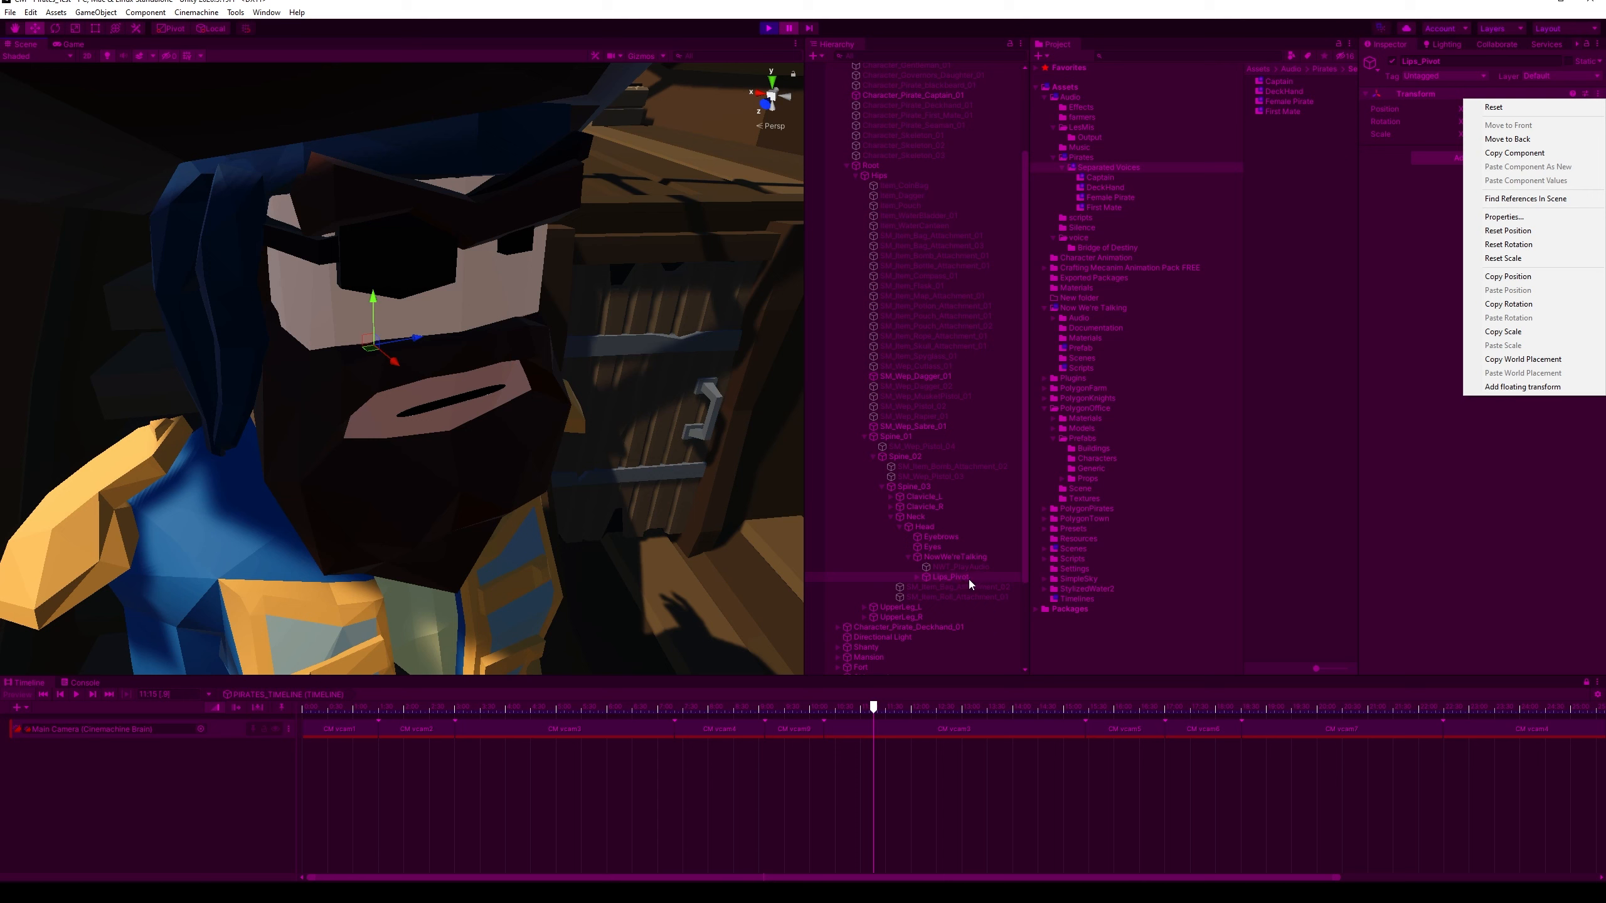
left_click(1251, 861)
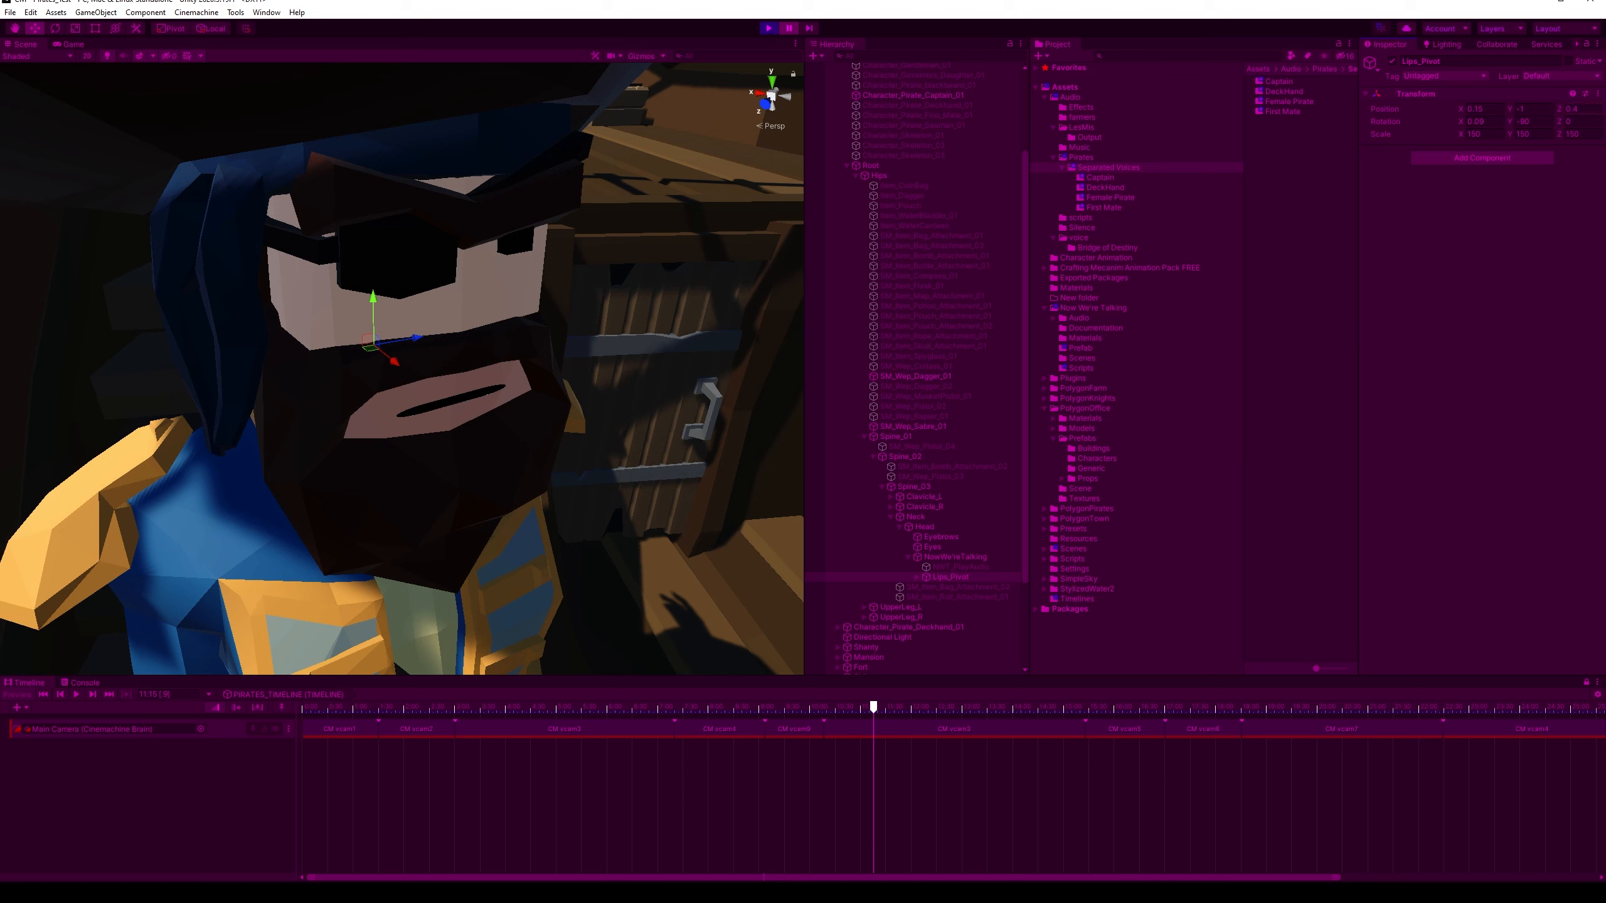
left_click(1598, 94)
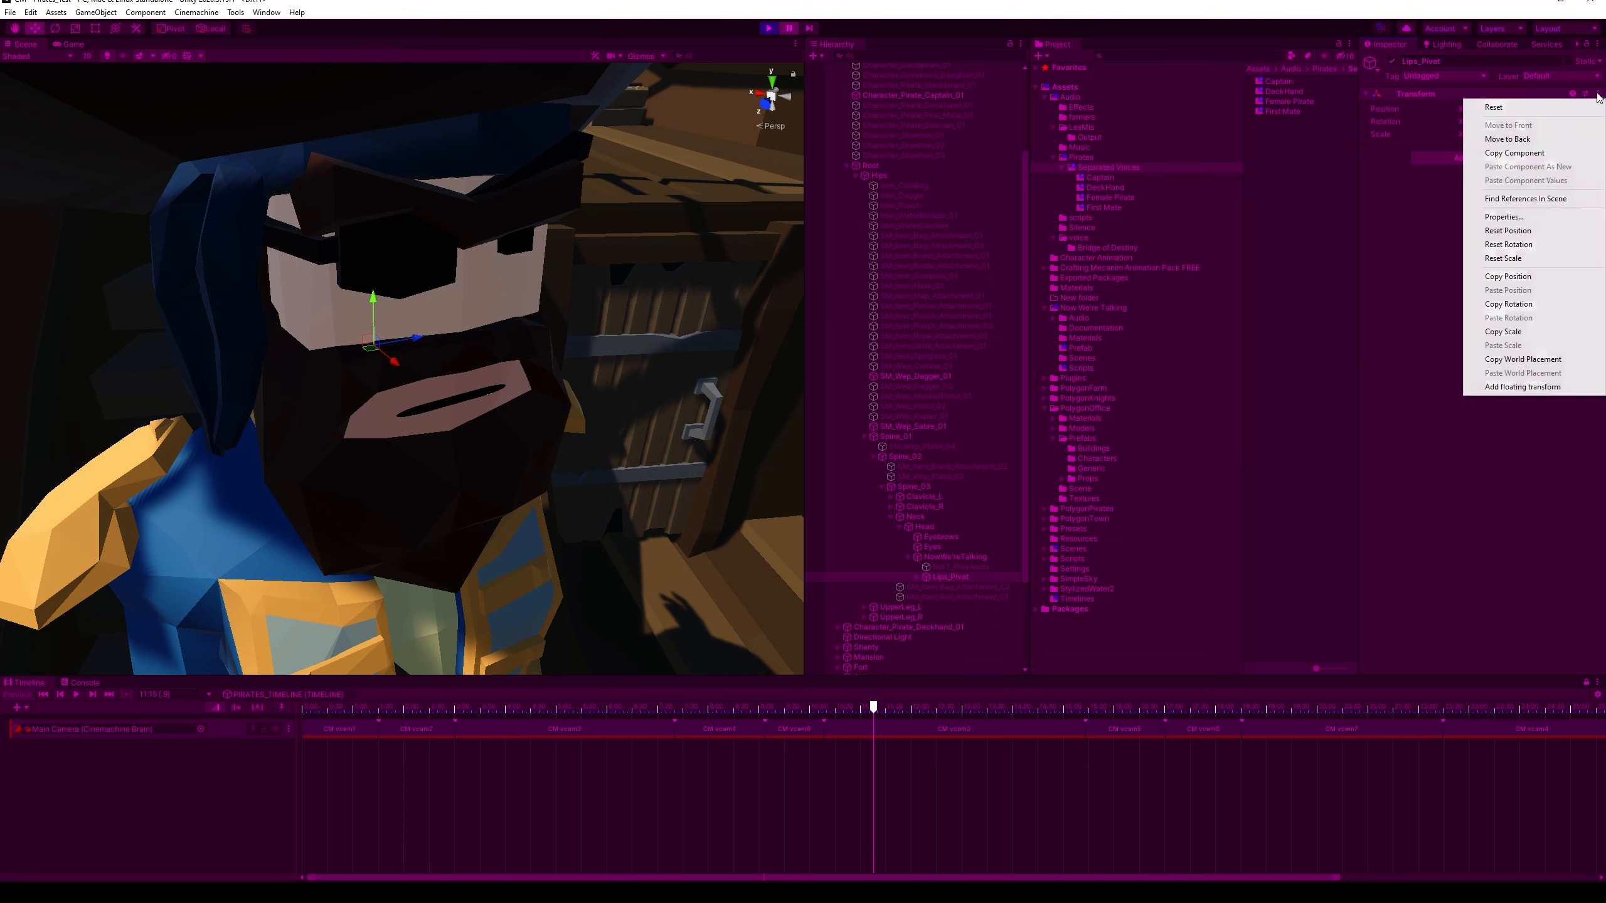
left_click(1555, 158)
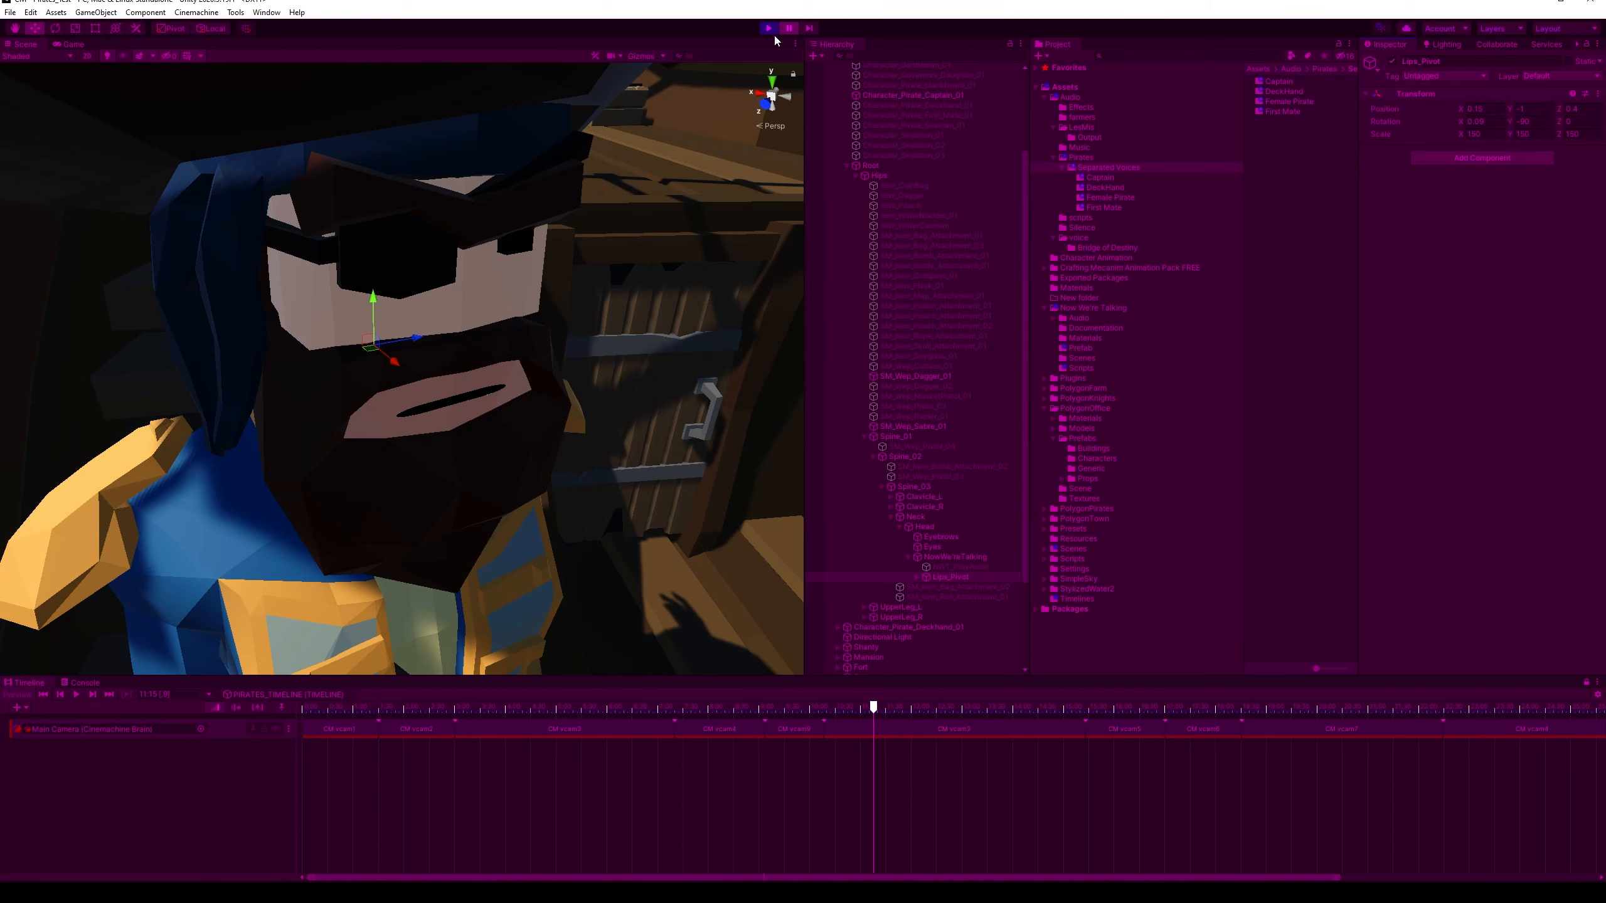
left_click(768, 29)
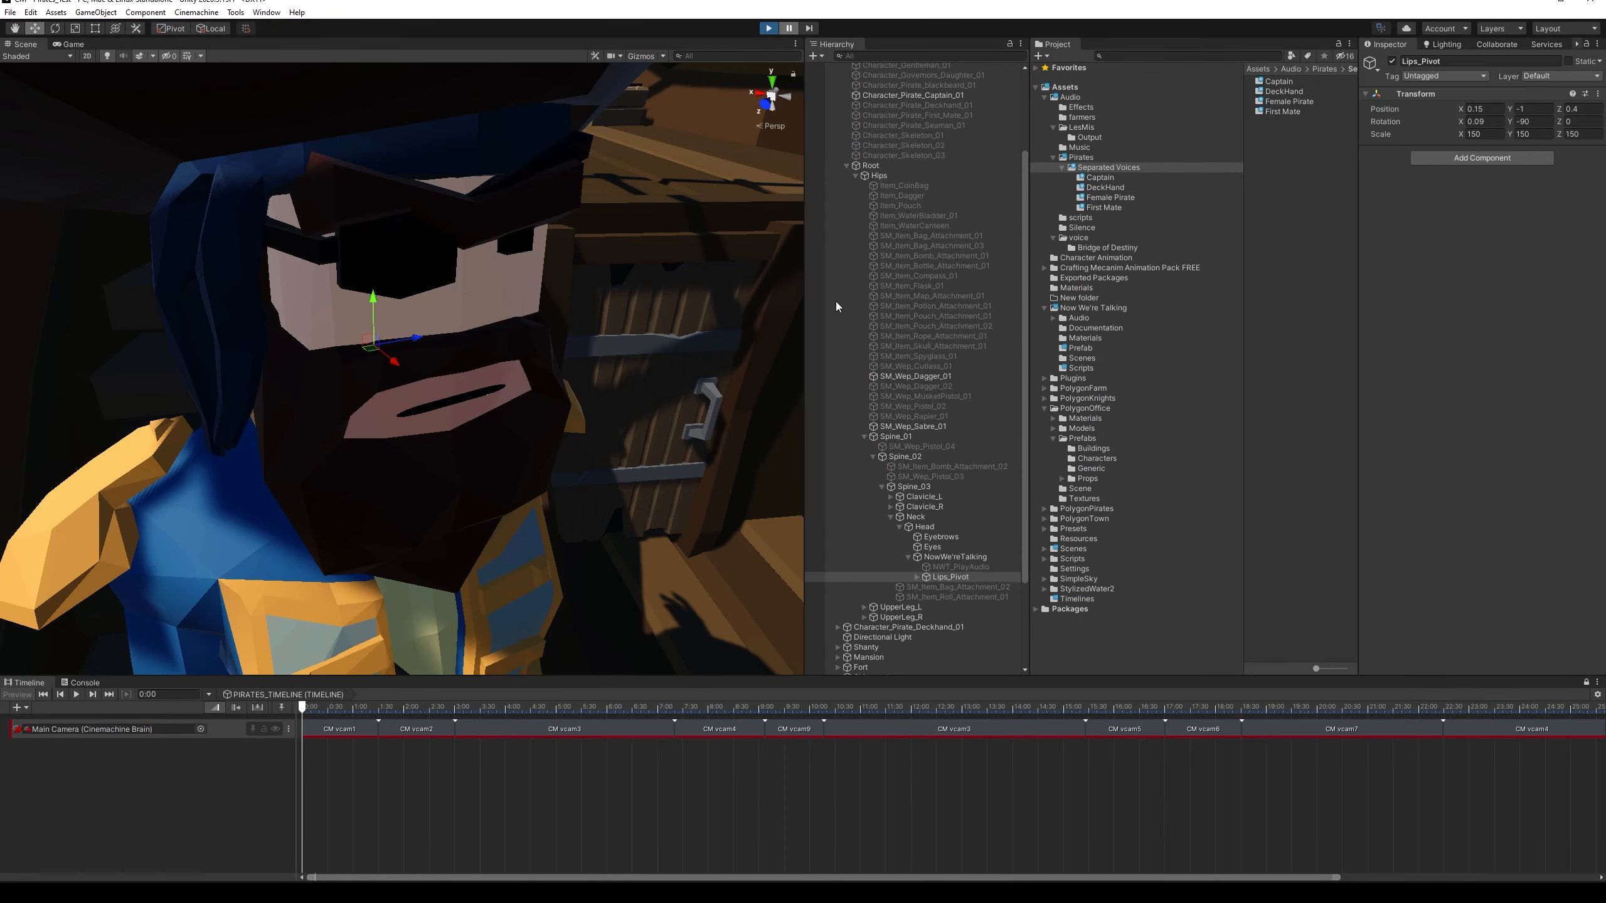
Paste the copied Transform component values onto Lips_Pivot in edit mode
left_click(955, 580)
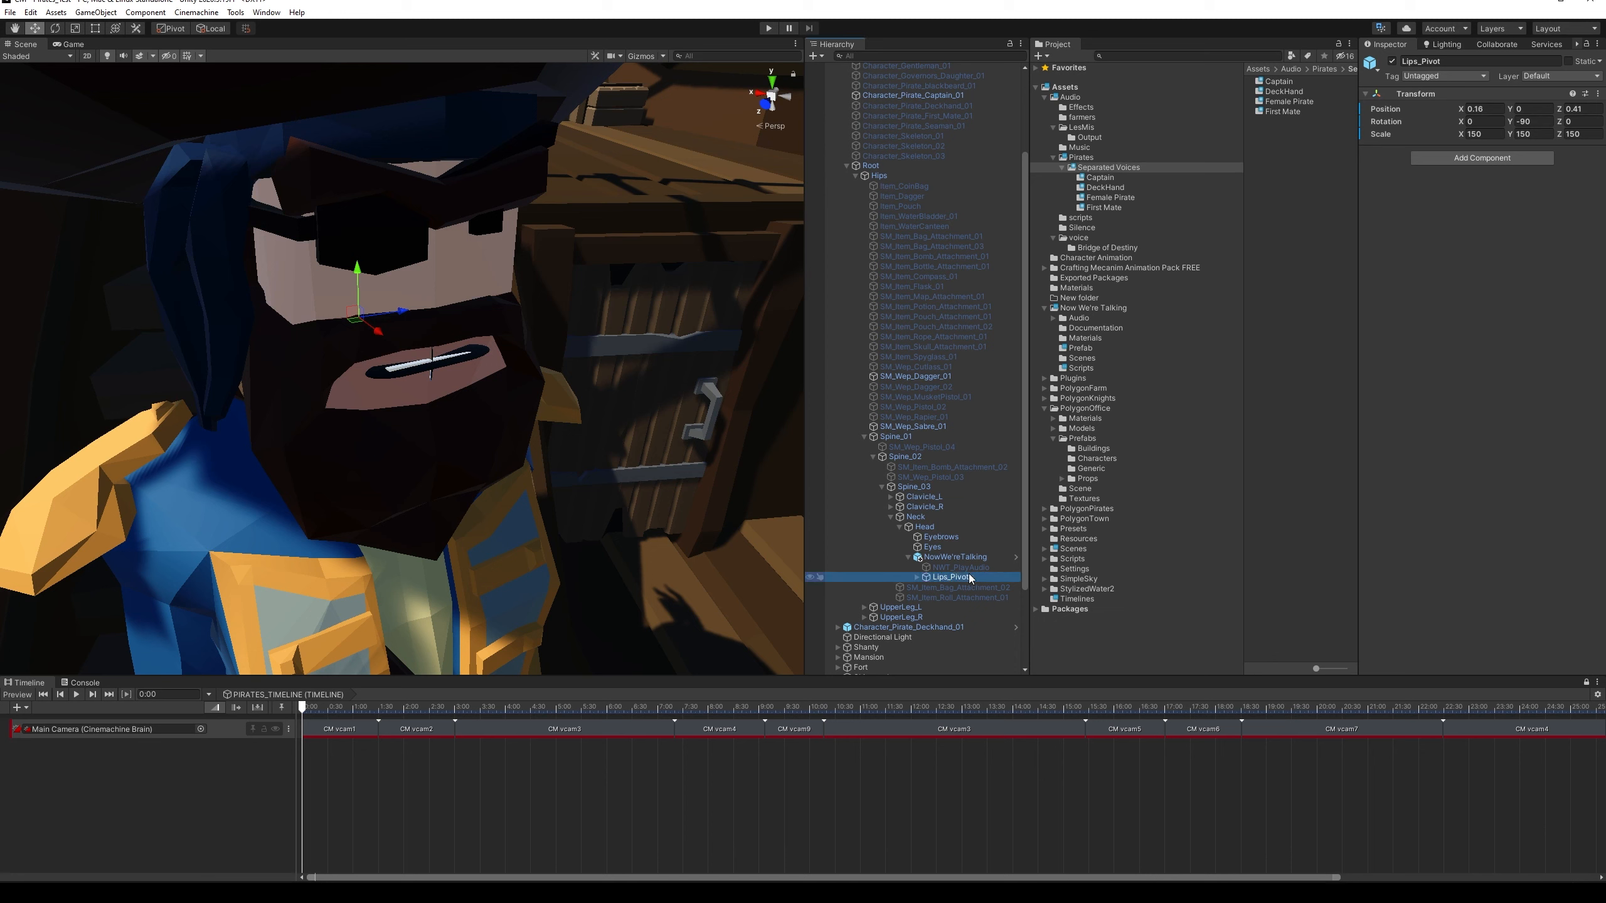
left_click(1598, 93)
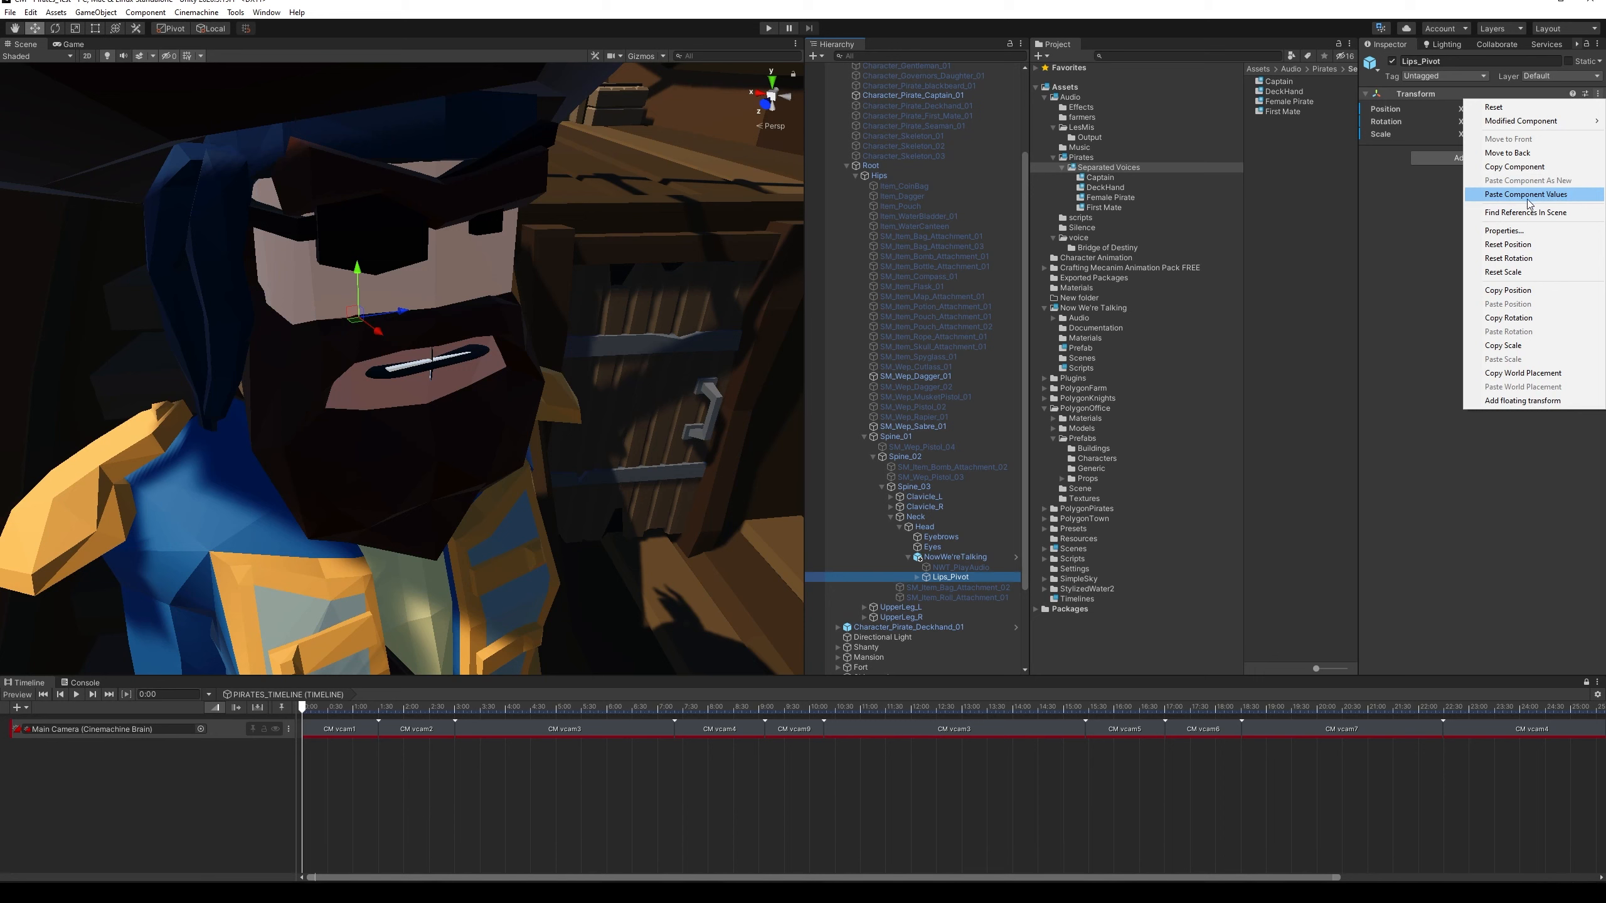
left_click(1555, 196)
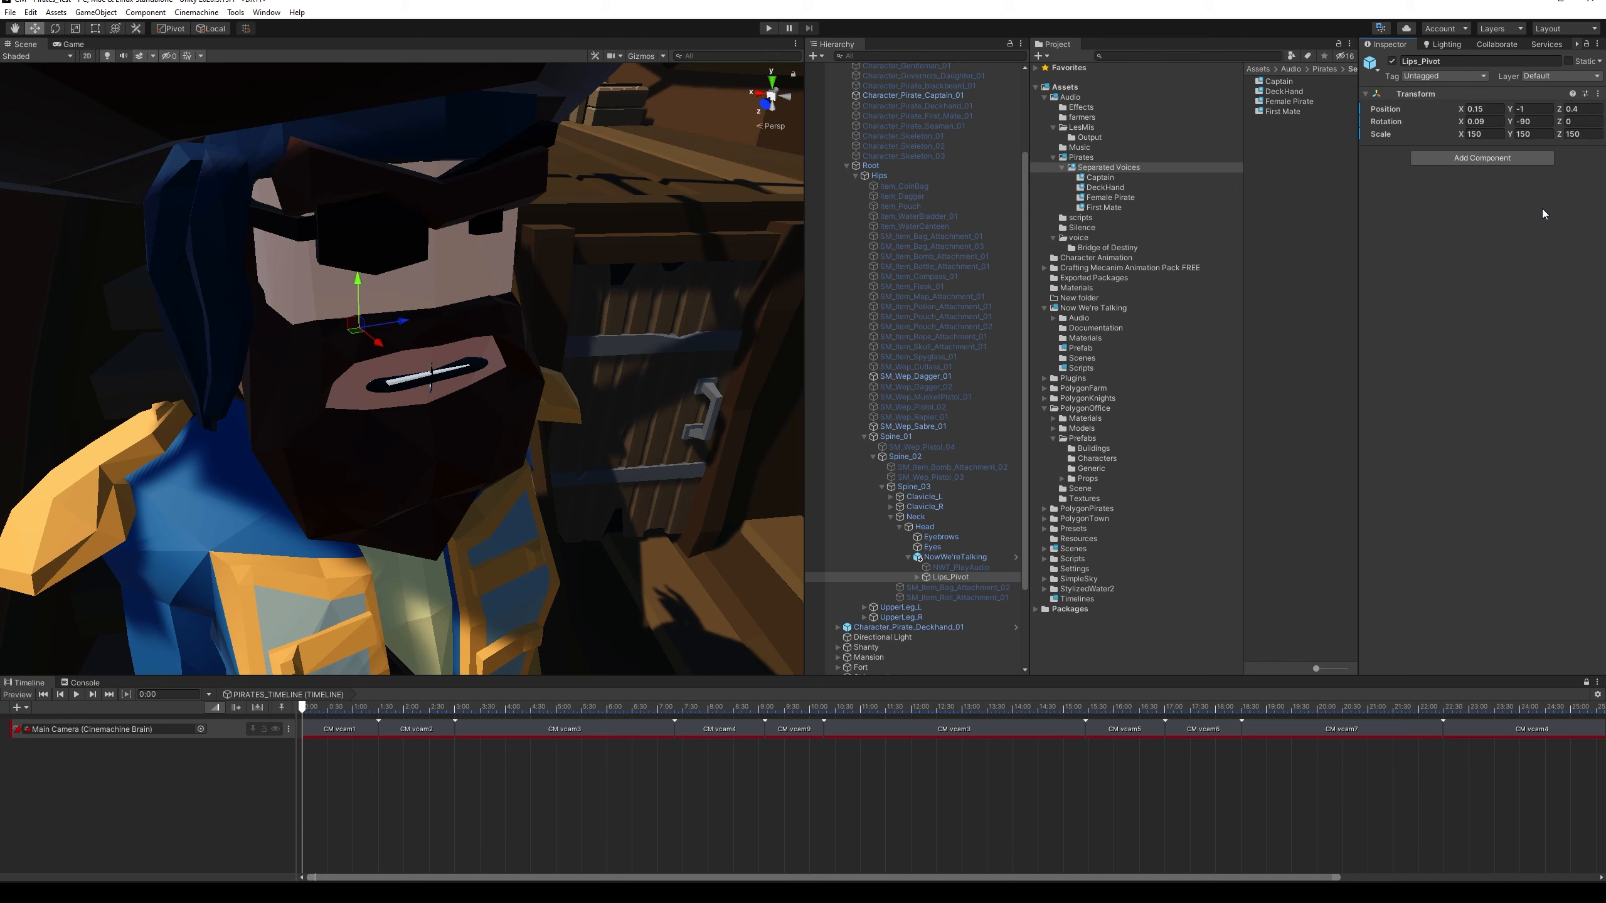
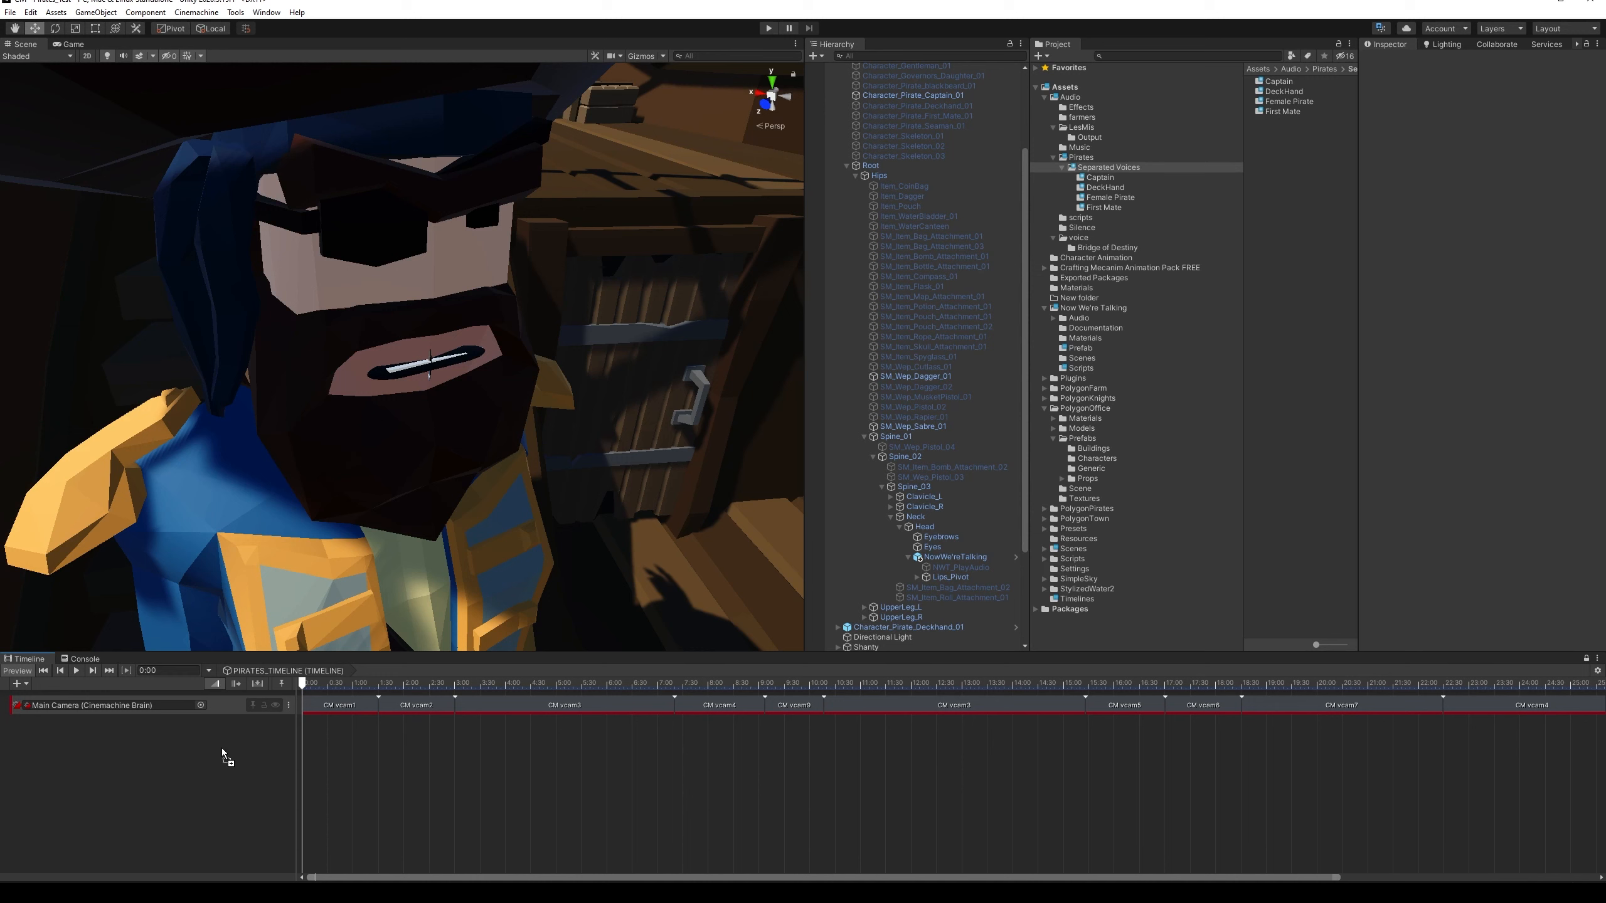
Add an activation track for NWT_PlayAudio to PIRATES_TIMELINE and shorten its Active clip to 13 frames
left_click(266, 757)
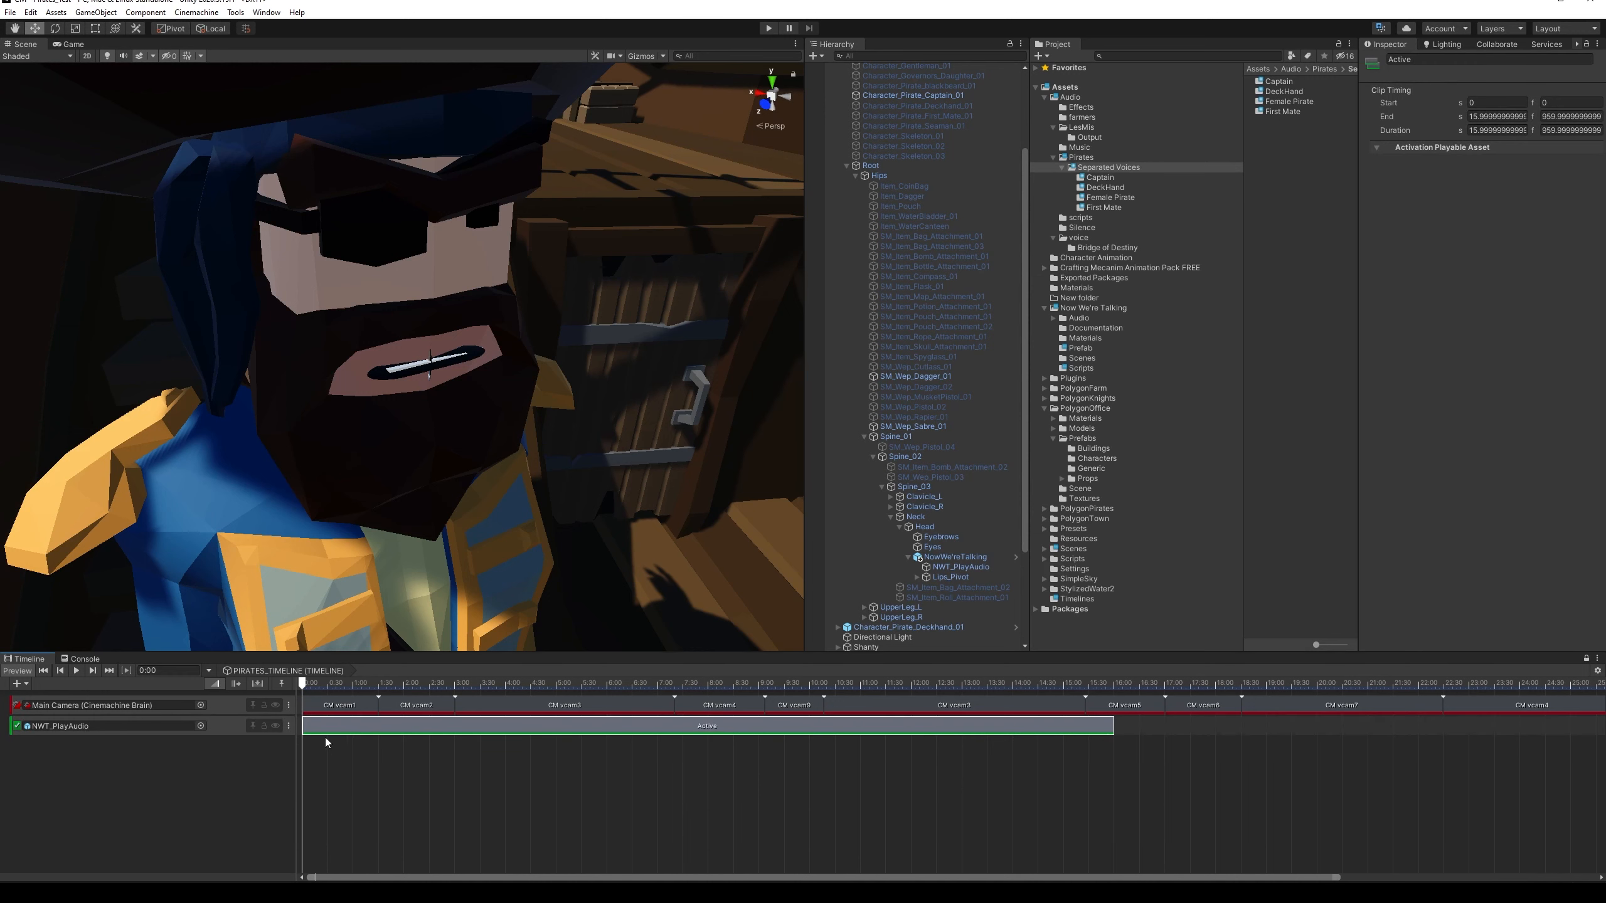
left_click_drag(1112, 722, 309, 732)
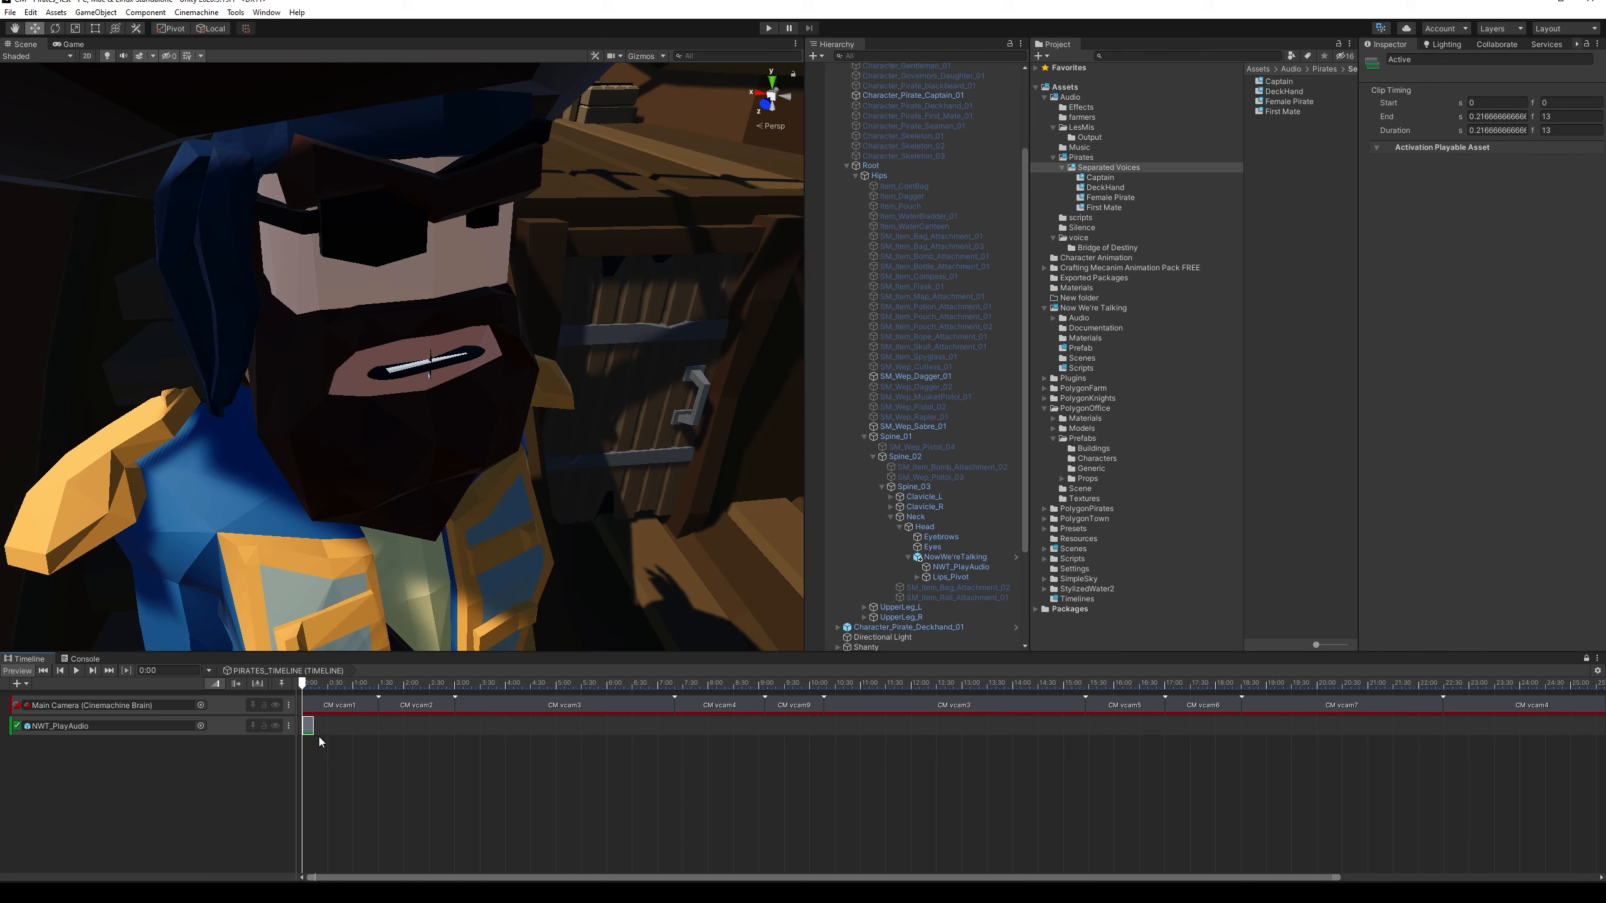
left_click_drag(309, 727, 468, 727)
left_click_drag(317, 685, 295, 683)
key("Delete")
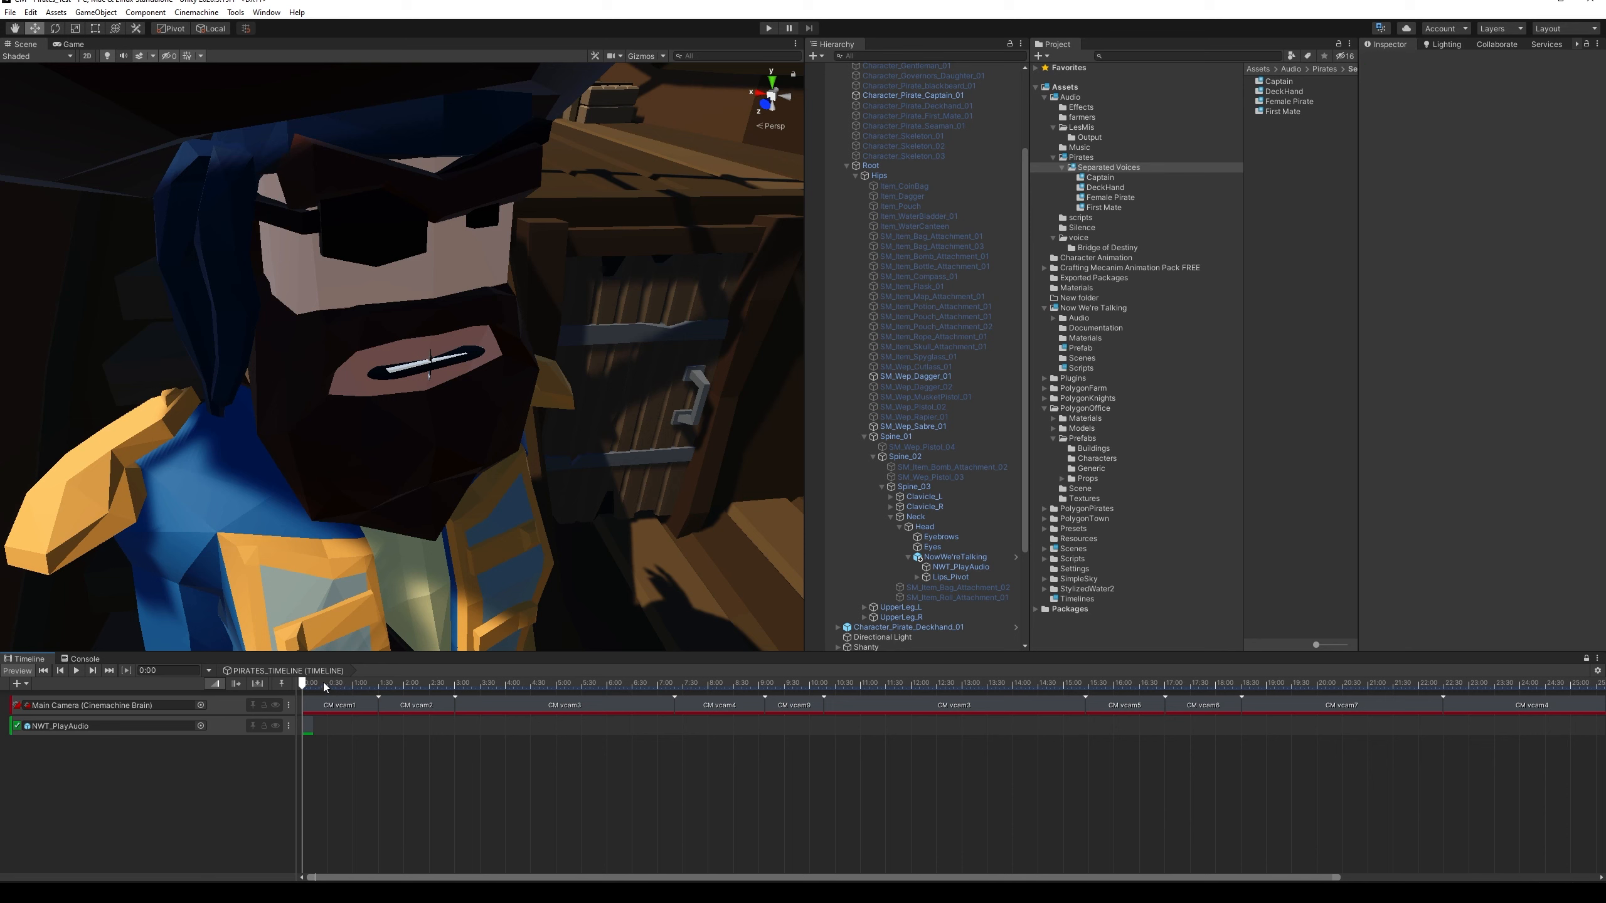
Play-test the scene and move the Active clip on the NWT_PlayAudio track to start at frame 15
left_click(769, 29)
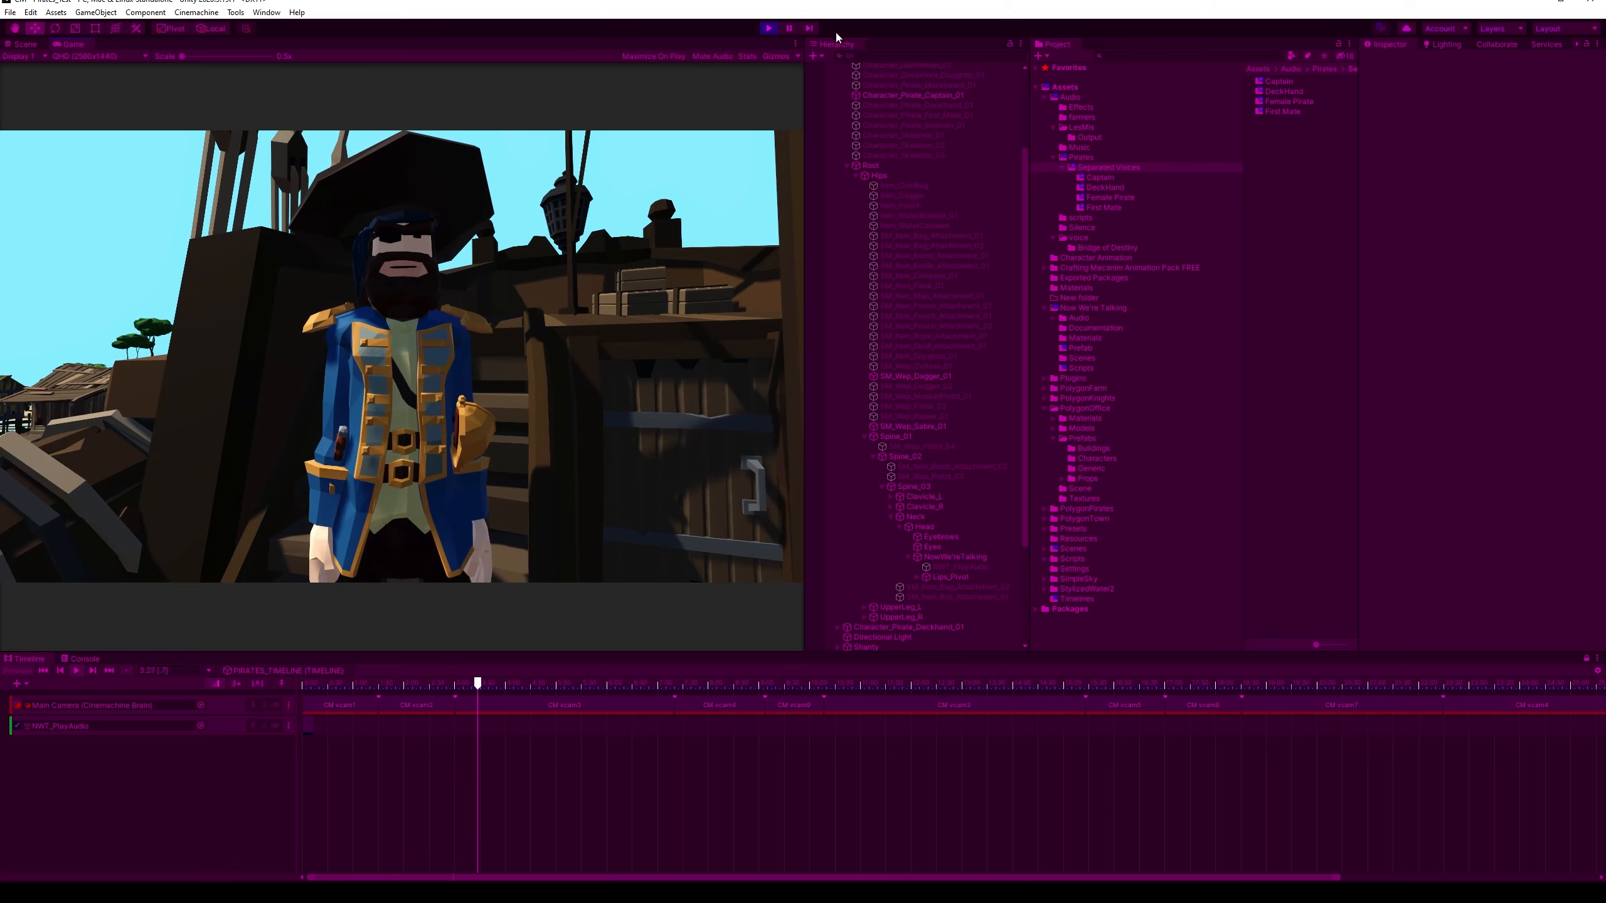
left_click(768, 29)
left_click(308, 727)
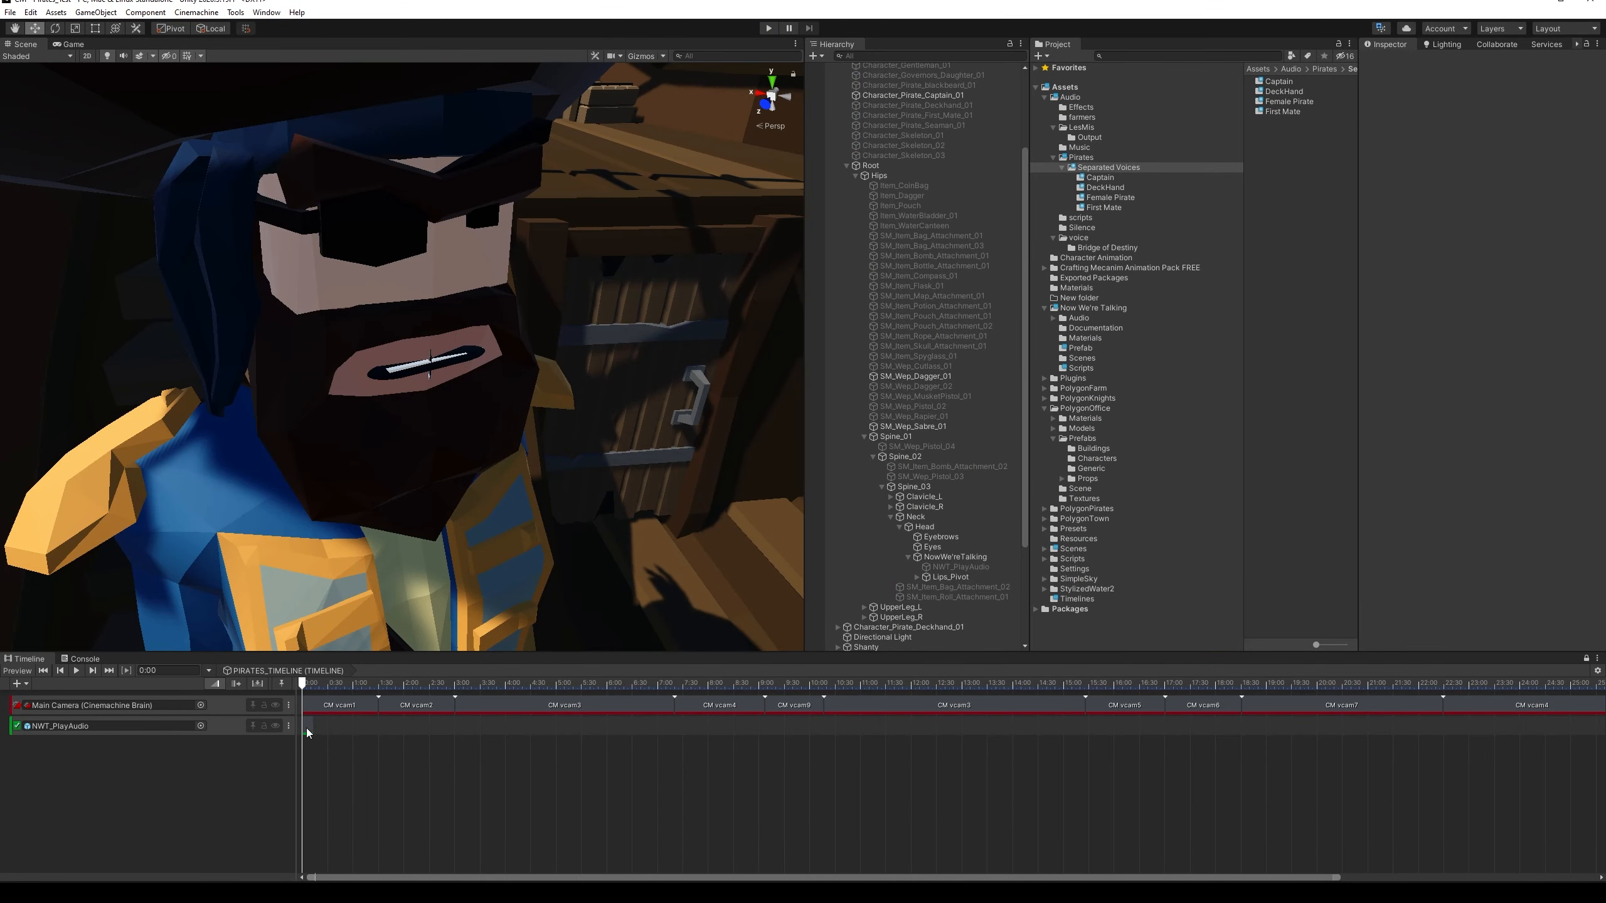
left_click_drag(309, 732, 321, 732)
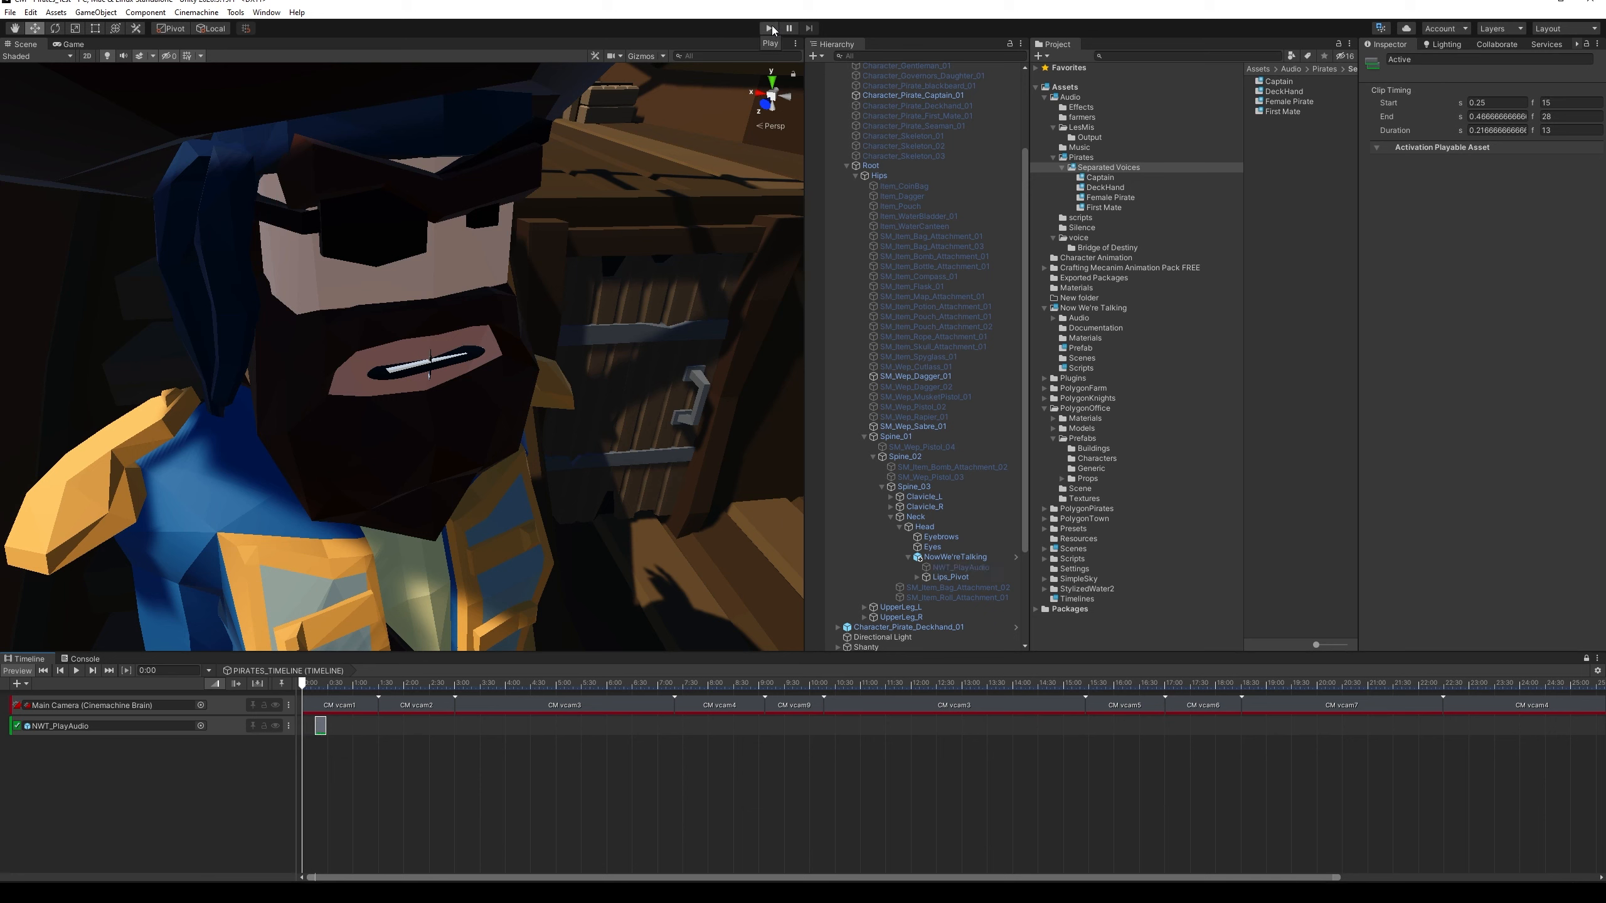
Play-test the scene with the shifted Active clip and scrub the playhead across that clip
left_click(771, 28)
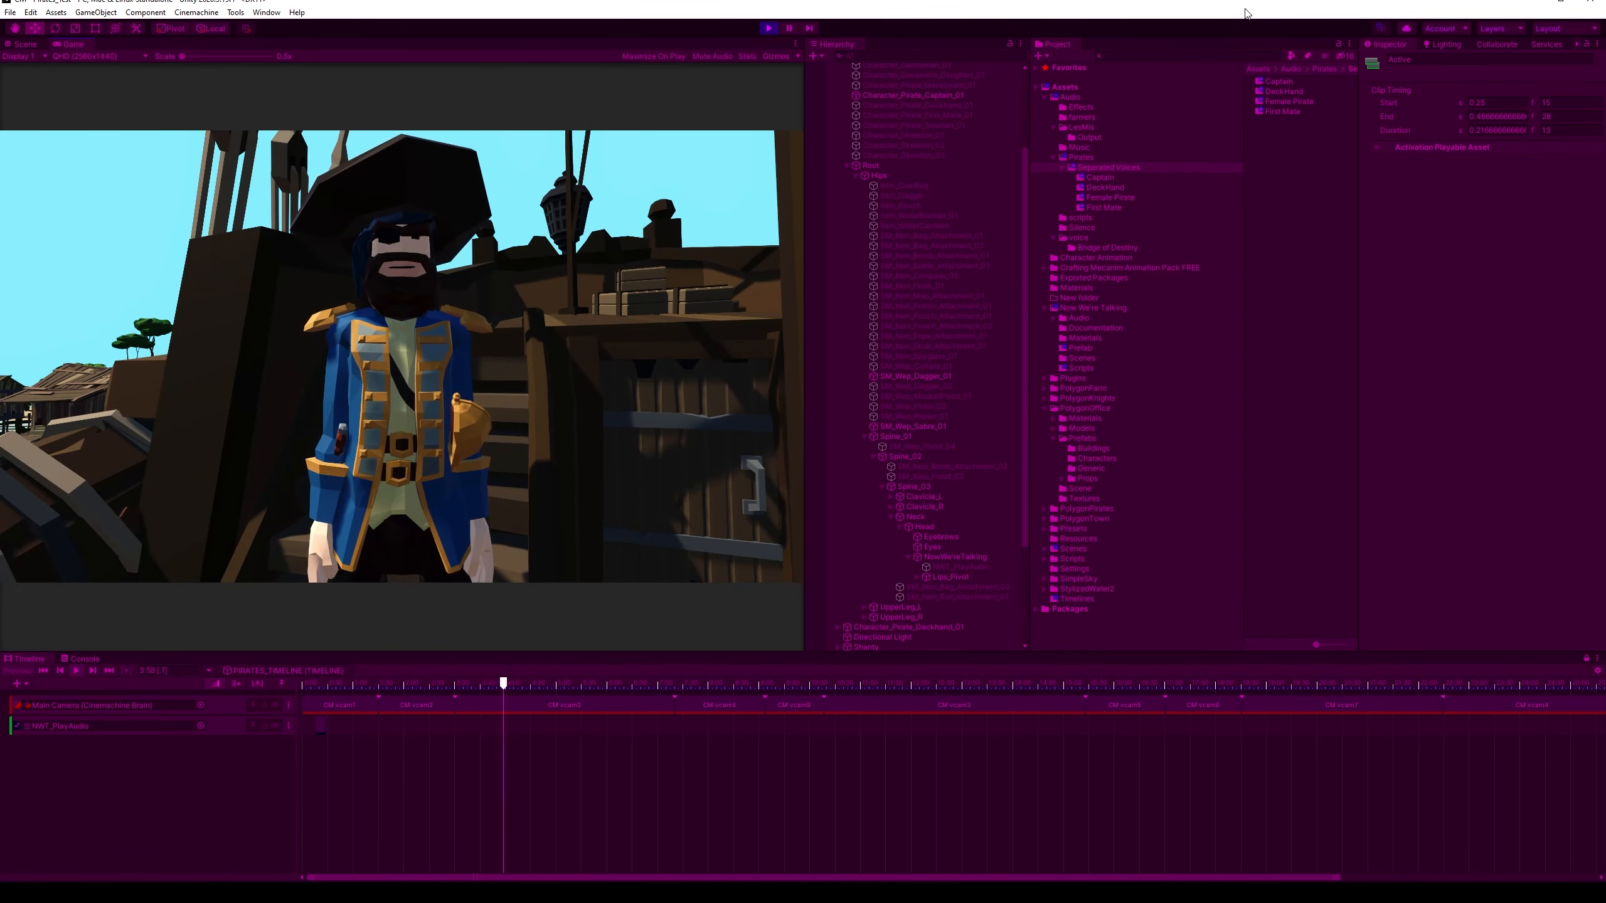
left_click(769, 27)
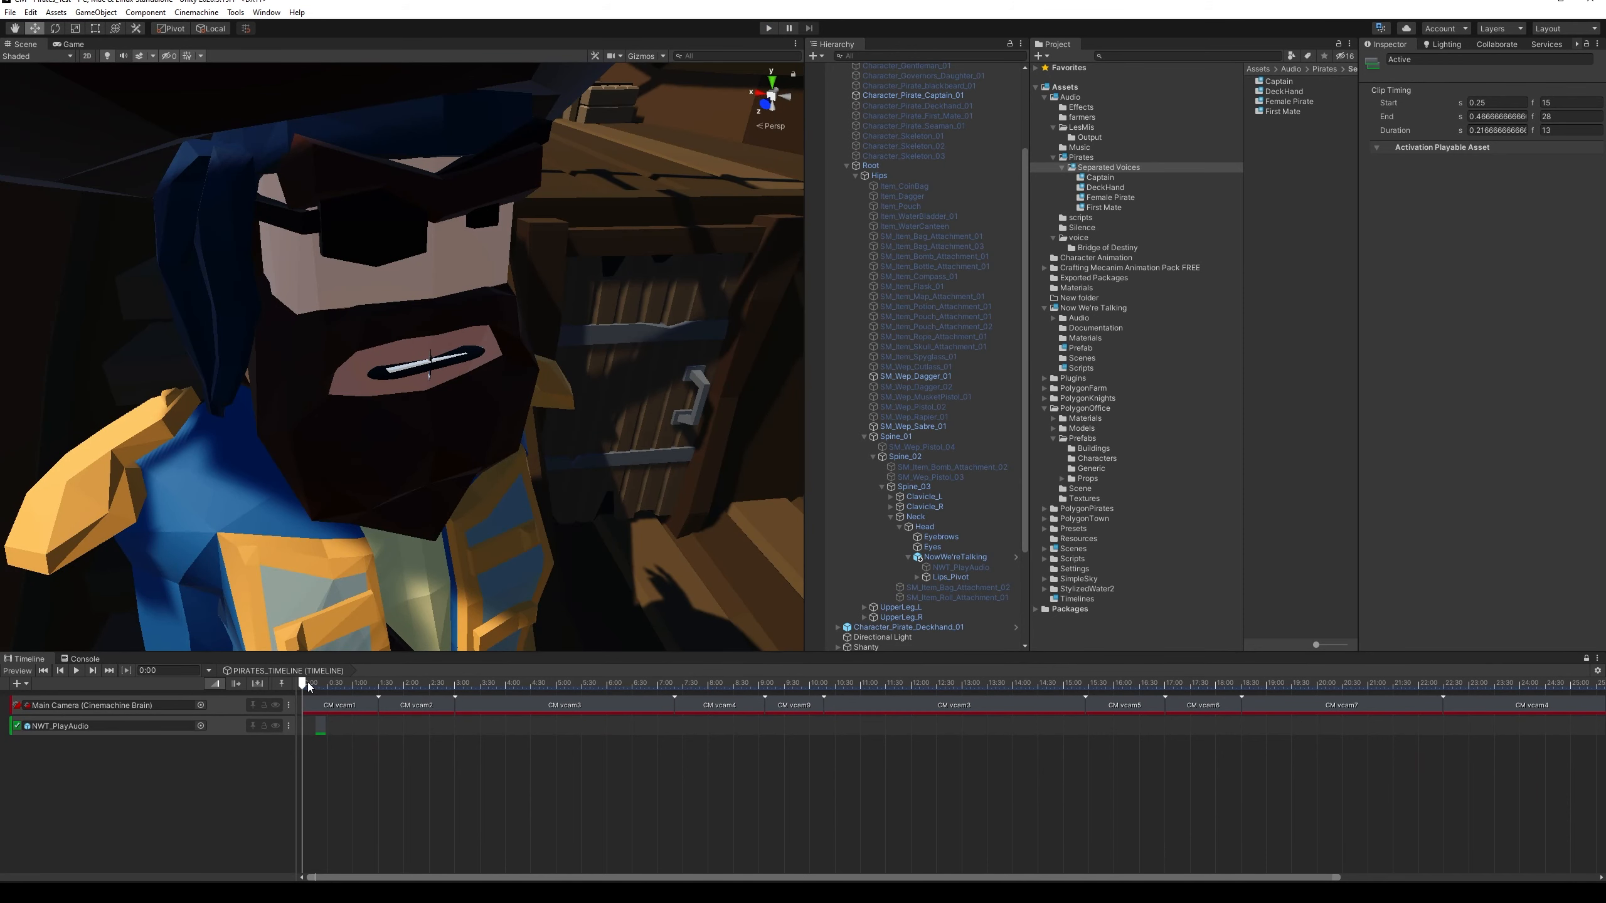
left_click_drag(307, 683, 321, 685)
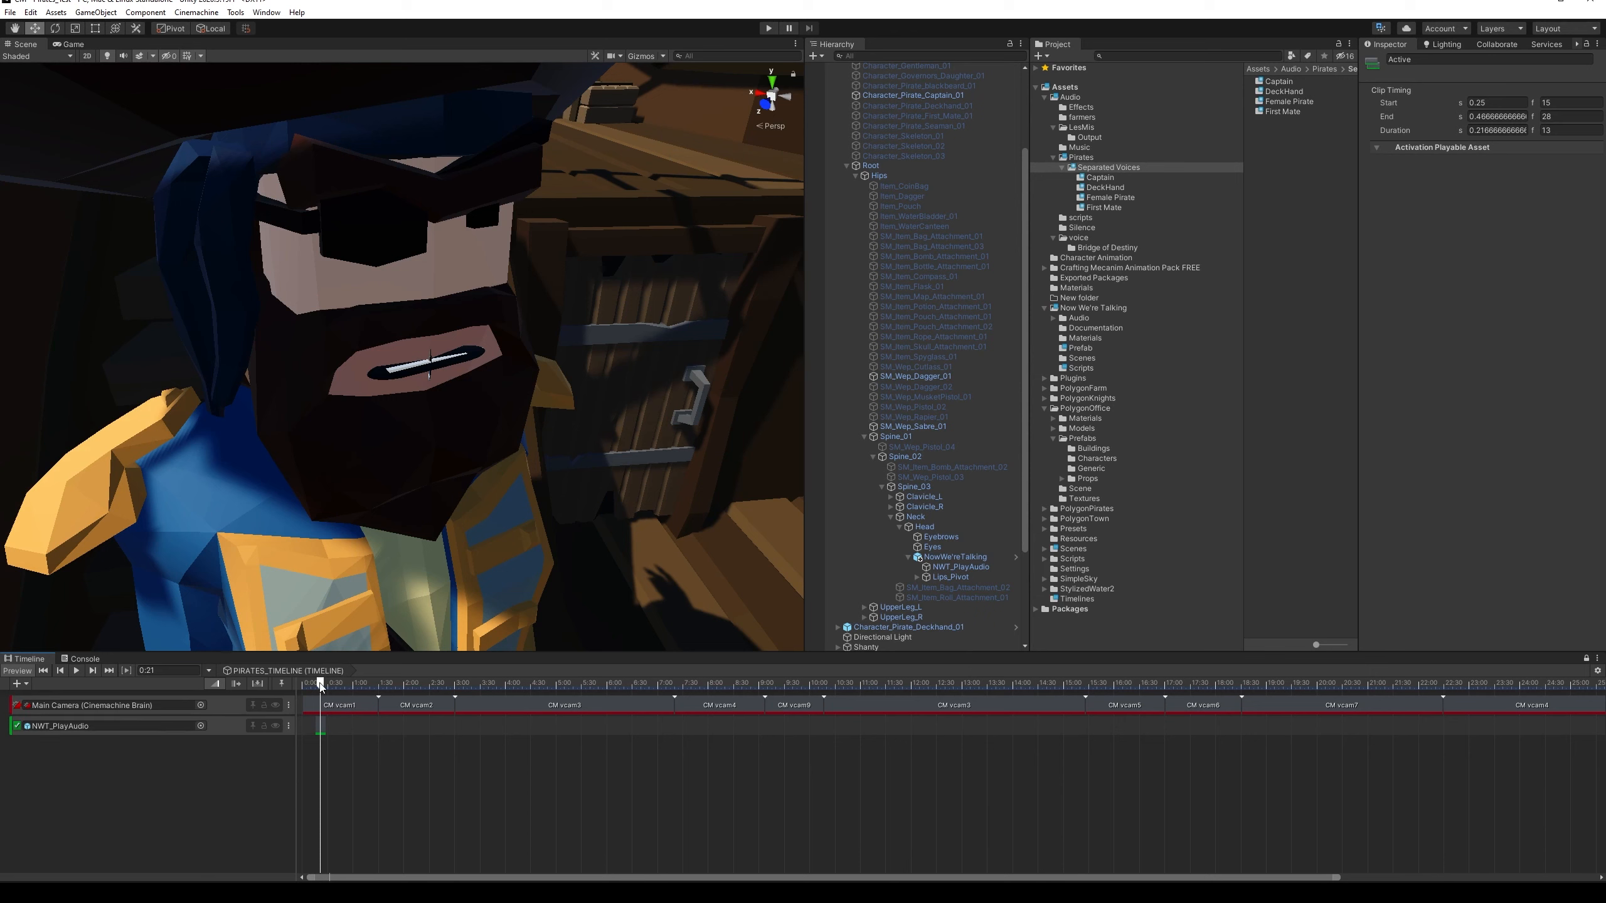
left_click_drag(321, 685, 310, 685)
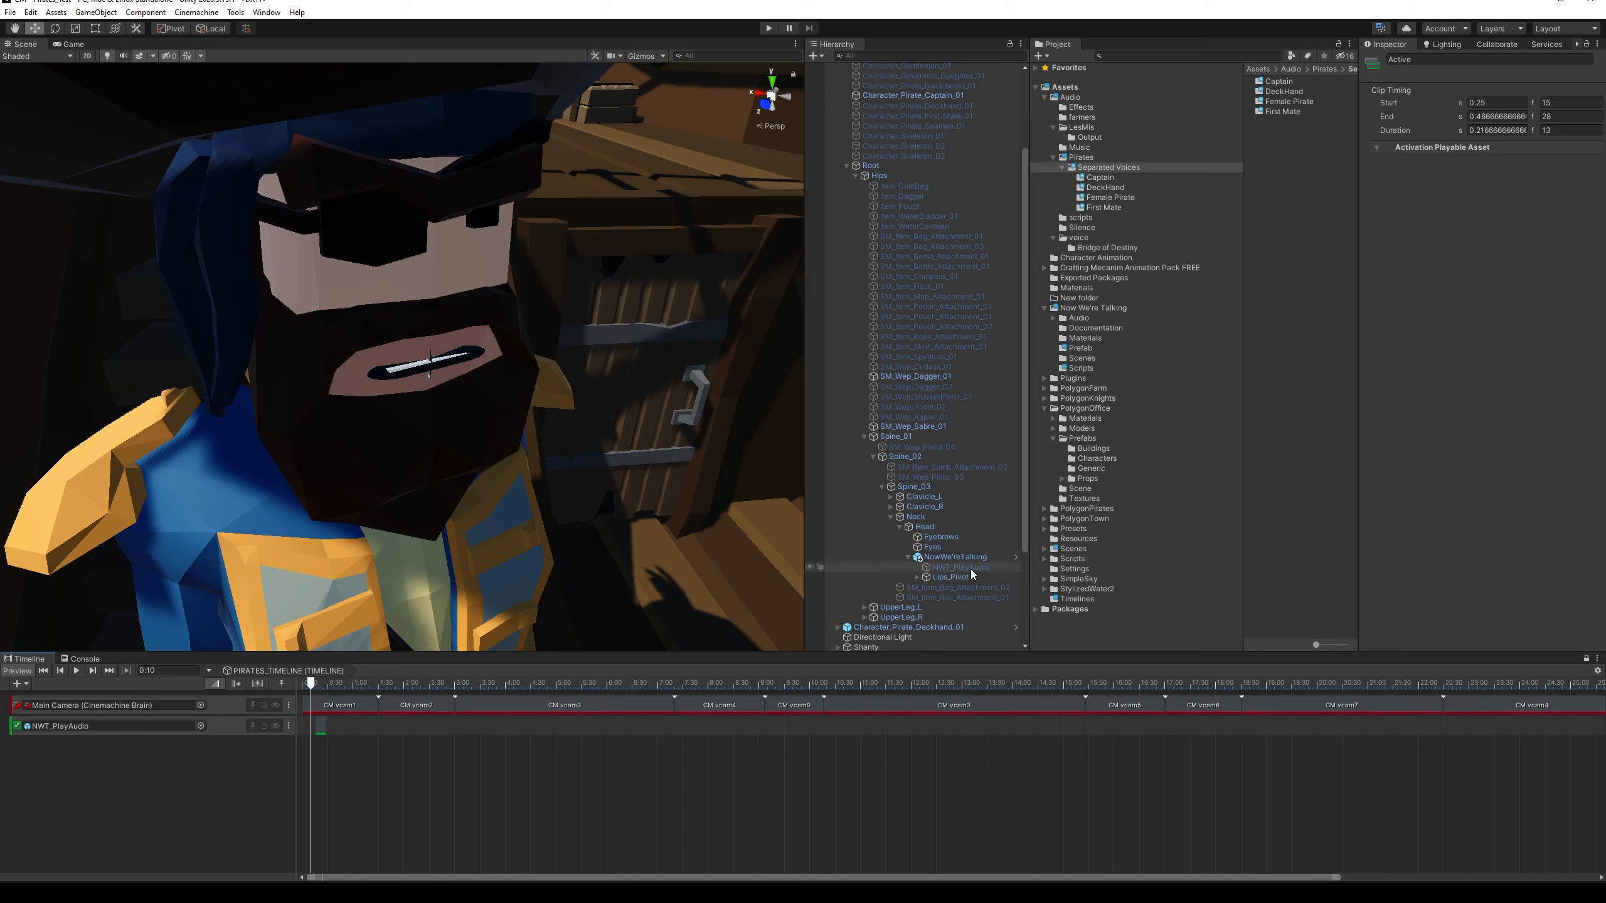
Inspect the Captain_001 audio clip and the NWT_PlayAudio object
double_click(1283, 82)
left_click(1286, 83)
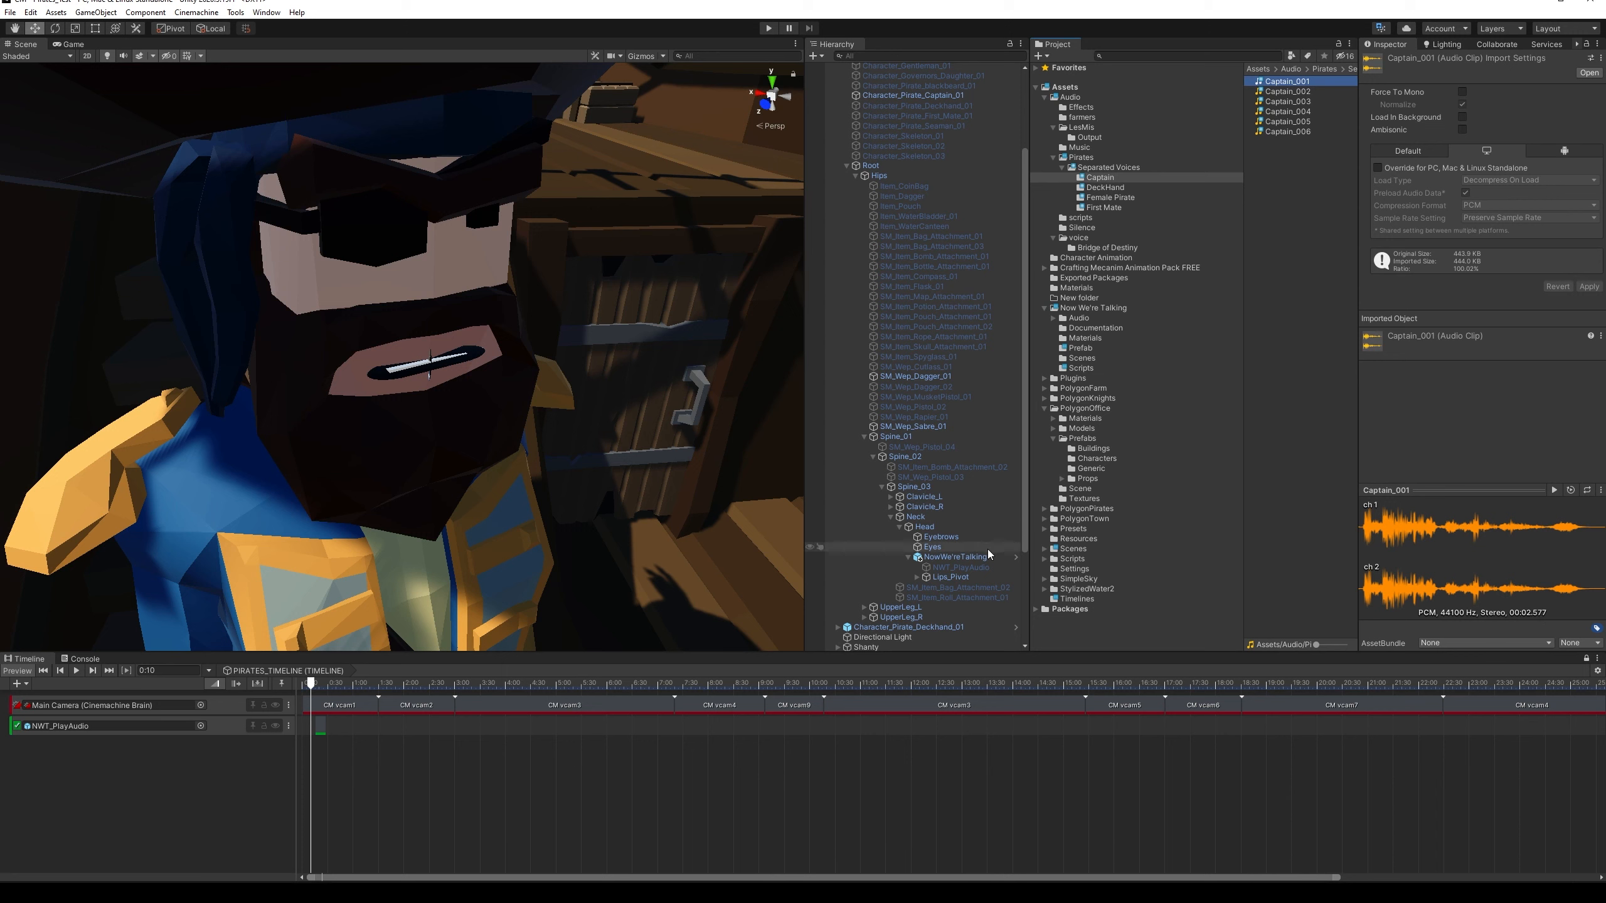
left_click(974, 568)
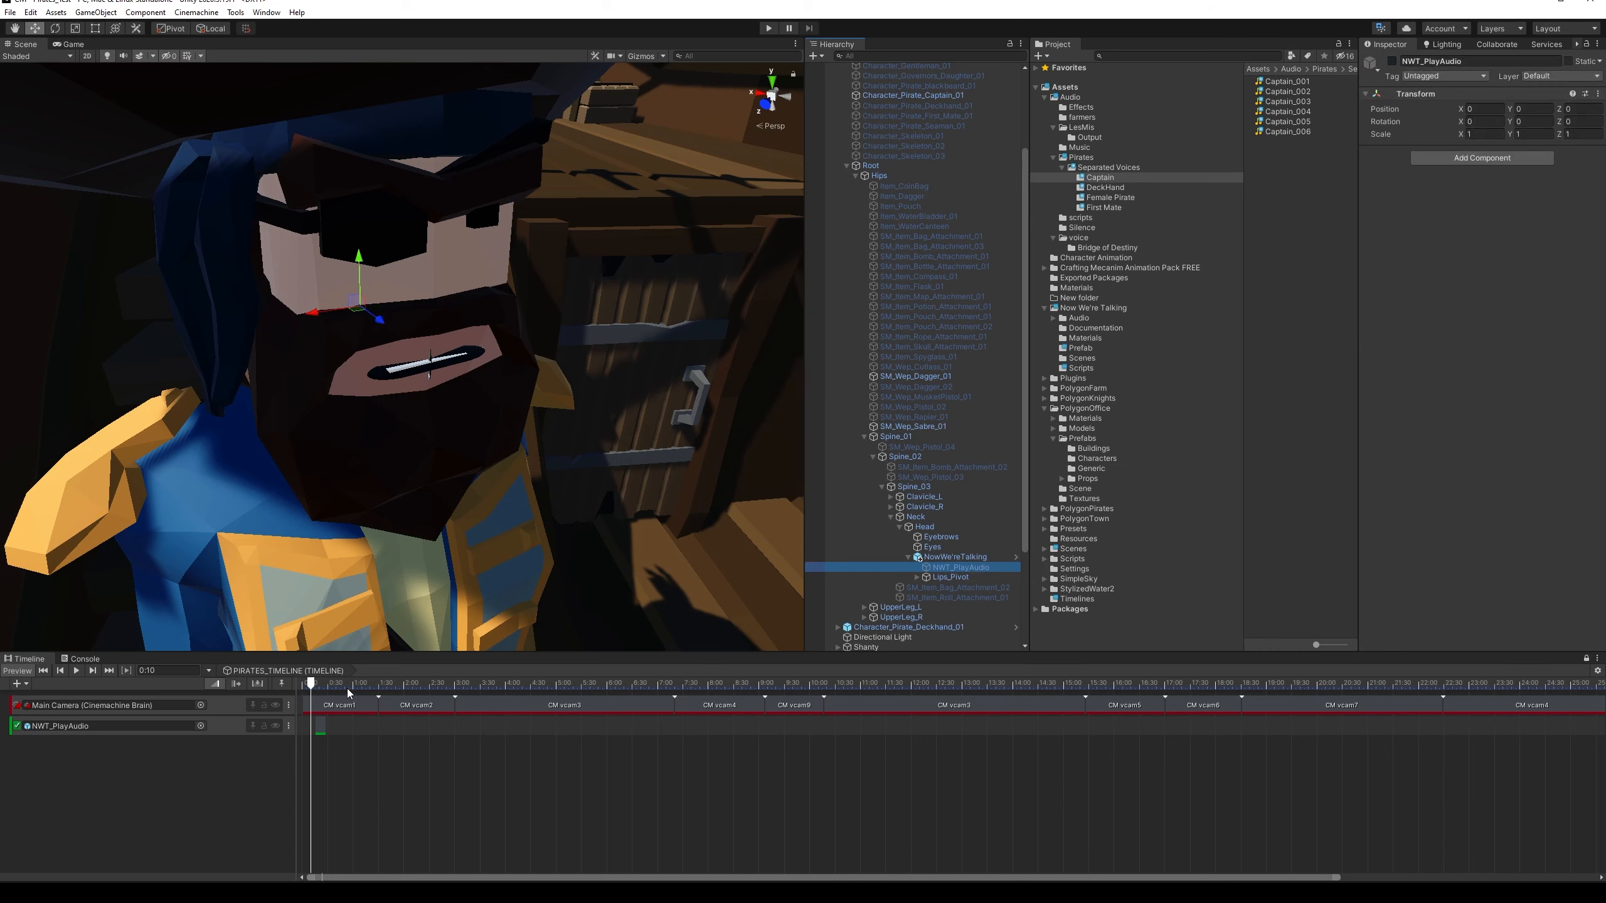
Duplicate the Active clip on the NWT_PlayAudio track and place the copy at frame 90
left_click(320, 728)
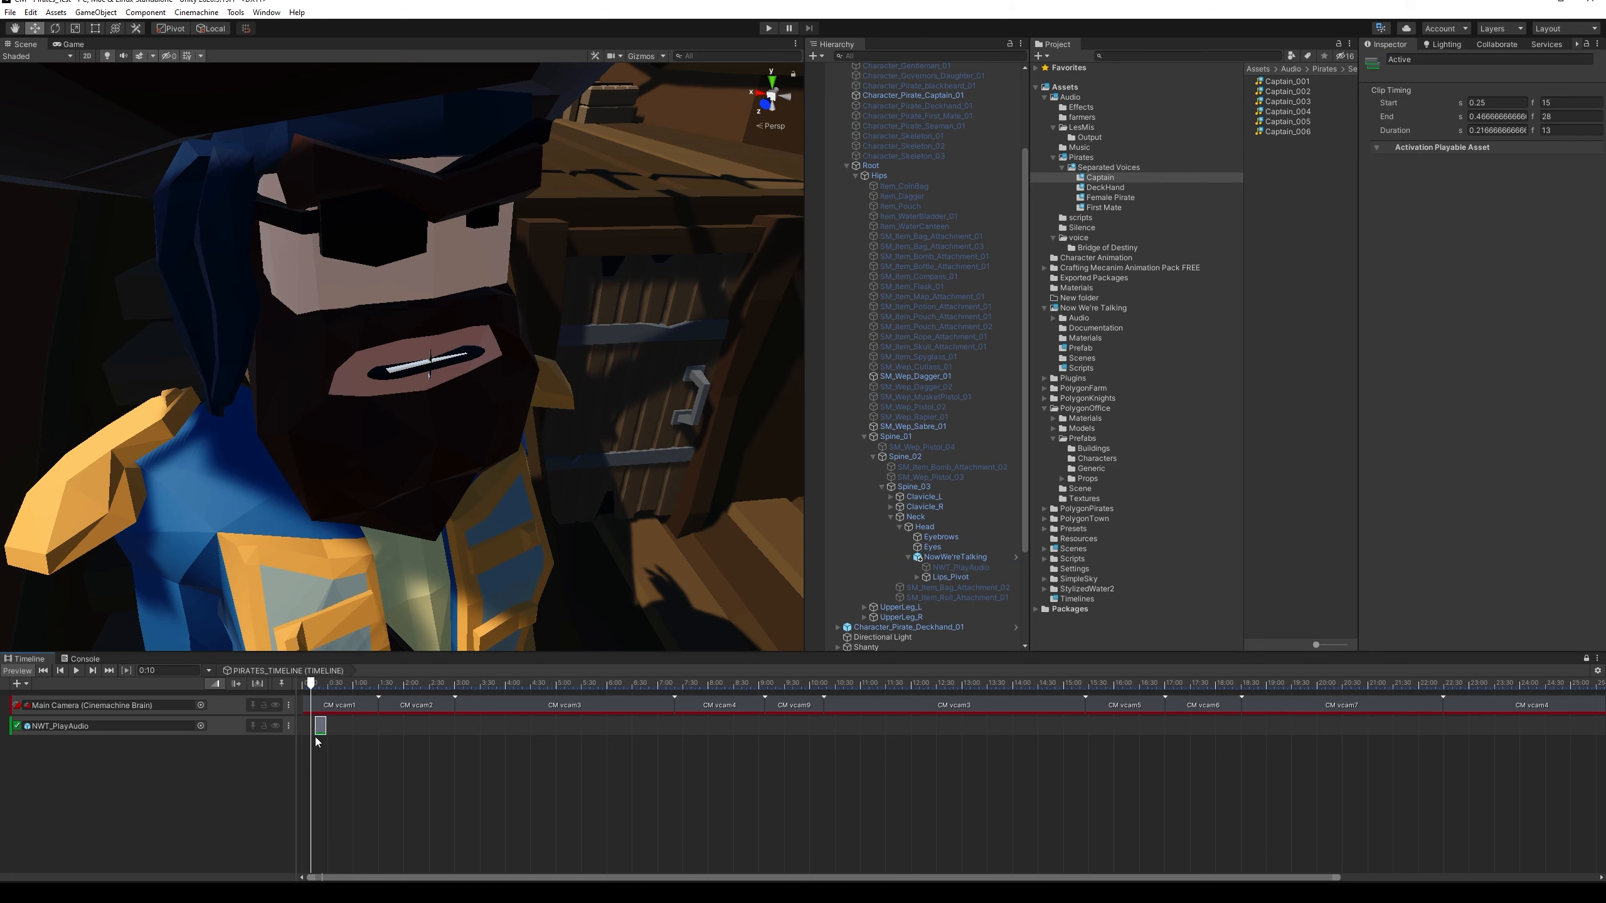
mouse_move(320, 732)
left_mouse_down()
mouse_move(425, 723)
mouse_move(321, 726)
left_mouse_up()
left_click_drag(323, 726, 382, 723)
left_click(1597, 671)
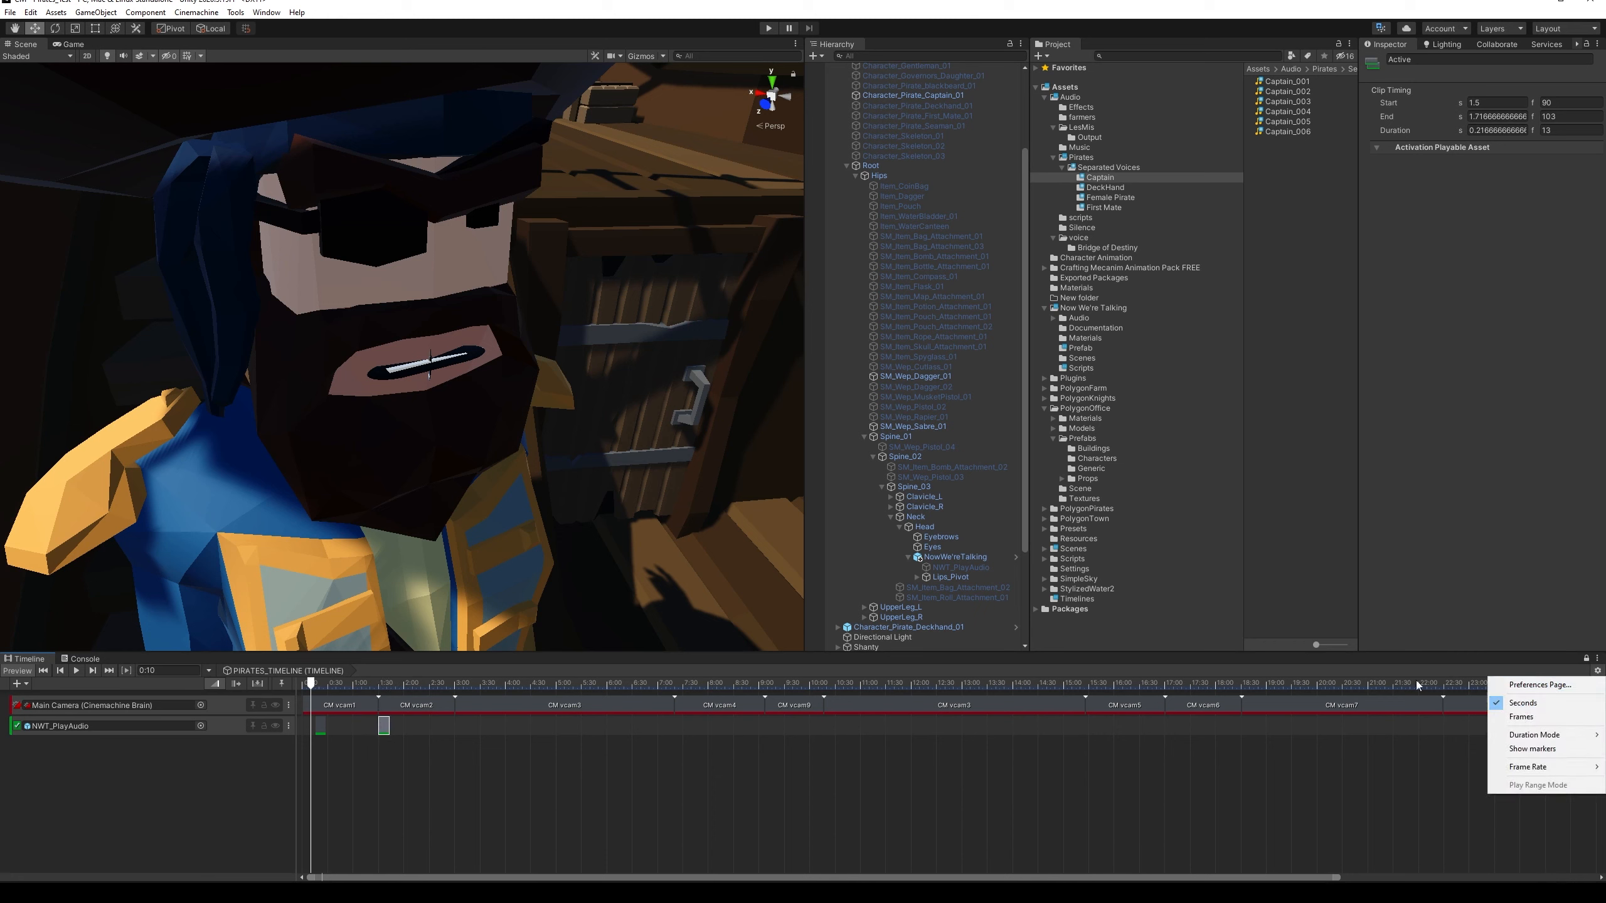
Move the duplicated Active clip to start at frame 180, where the CM vcam3 shot begins
left_click_drag(321, 683, 333, 684)
scroll(350, 703, "up", 6)
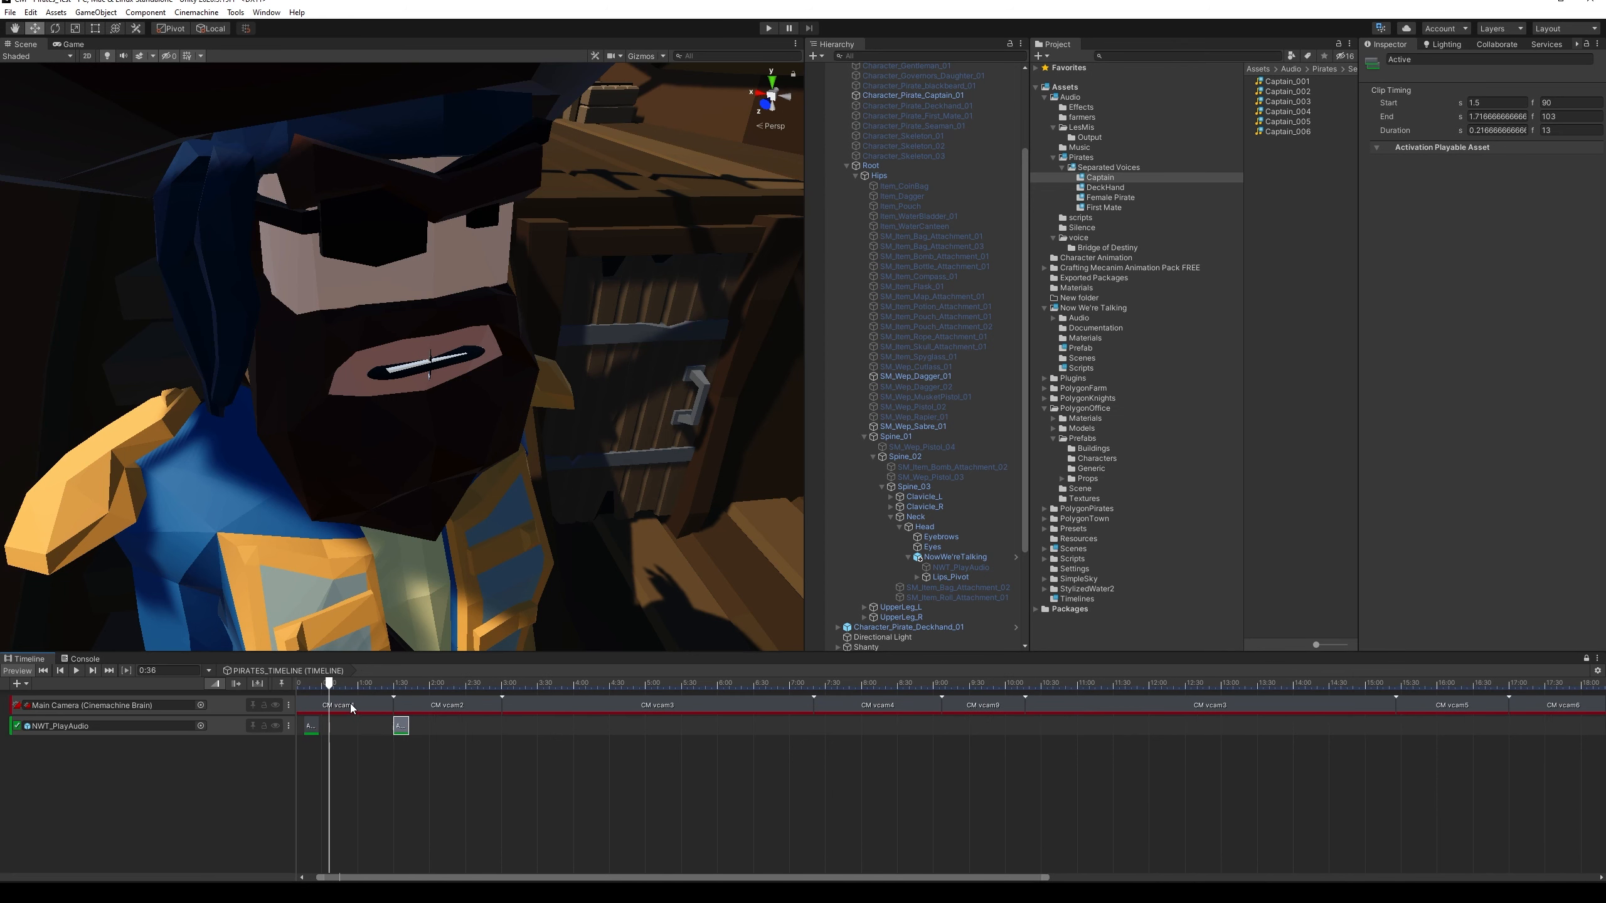
scroll(453, 739, "up", 1)
middle_click_drag(455, 739, 821, 766)
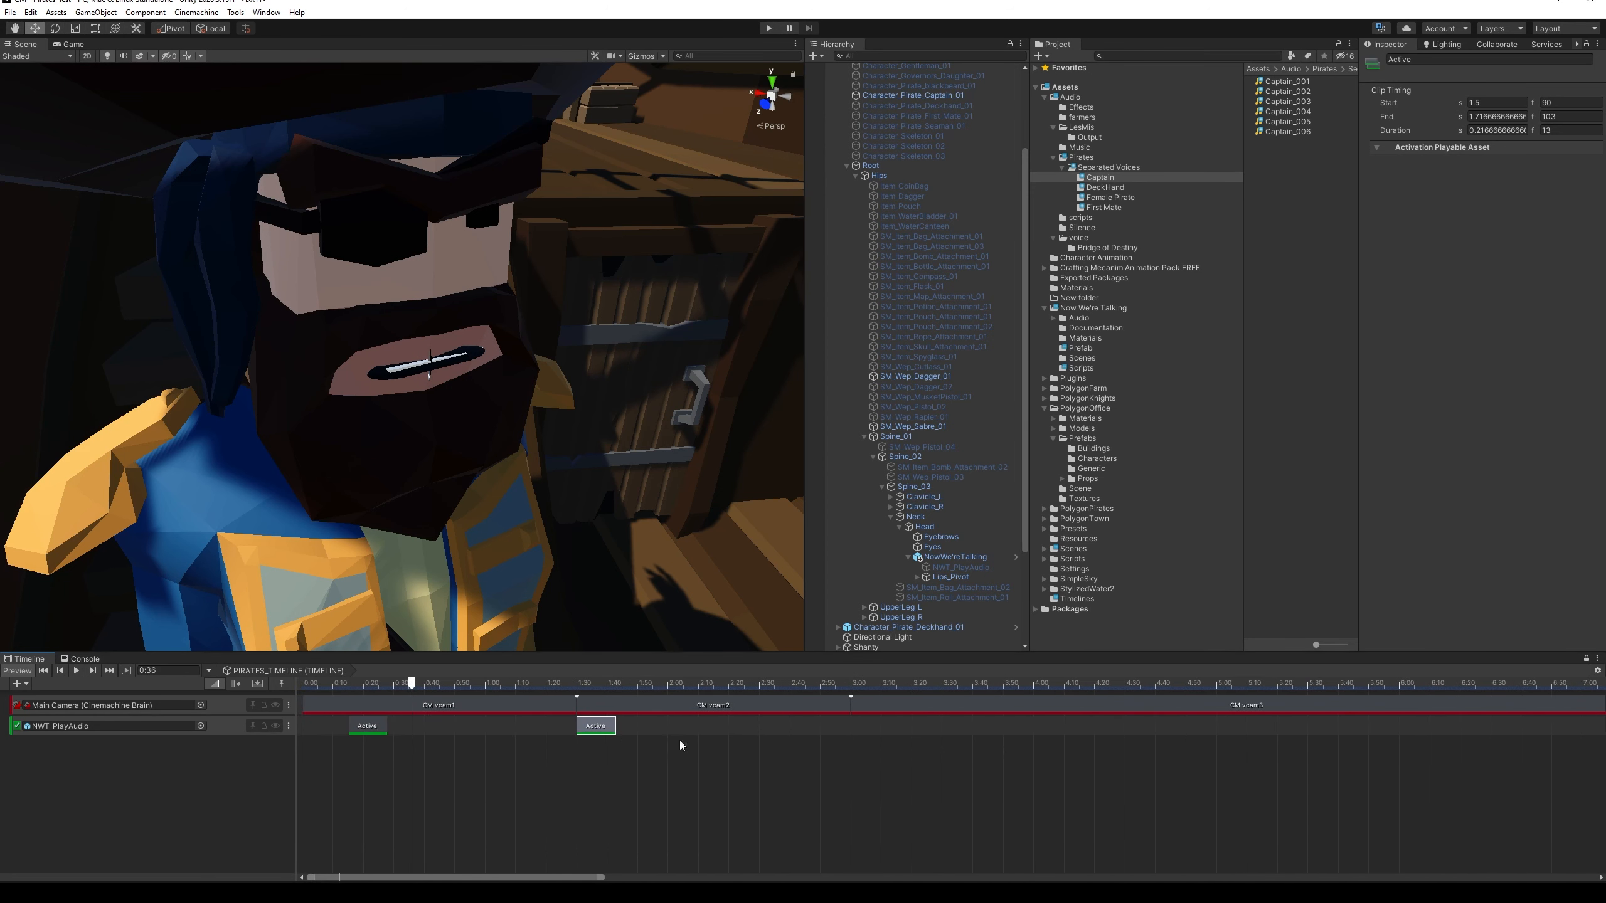
left_click_drag(414, 683, 835, 722)
left_click_drag(595, 726, 868, 731)
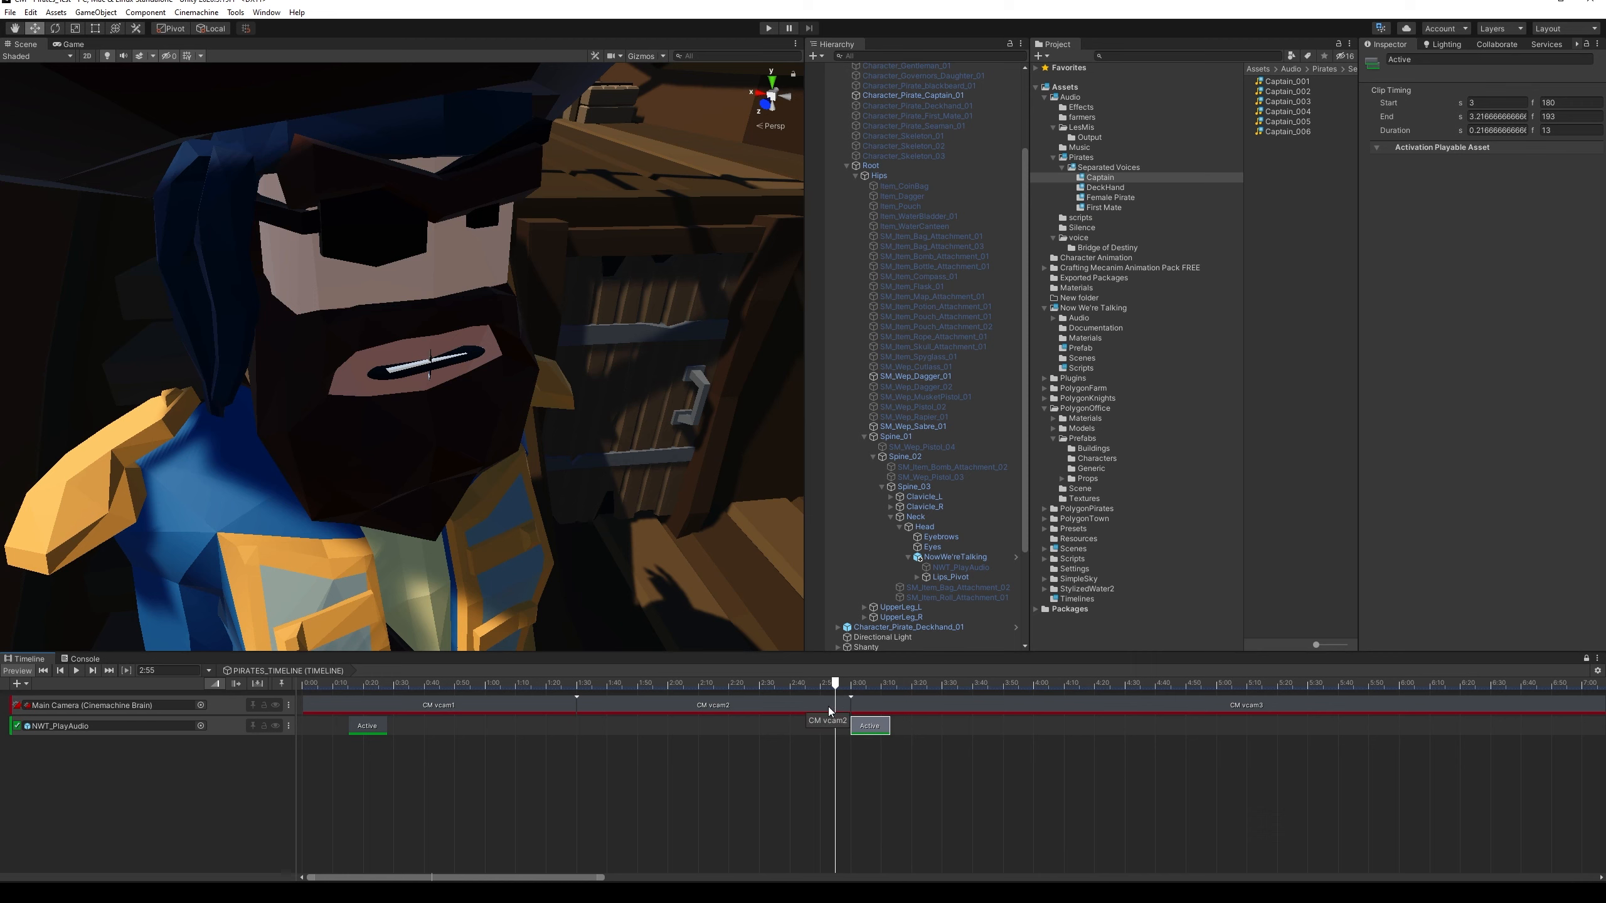
mouse_move(876, 727)
left_mouse_down()
mouse_move(800, 727)
mouse_move(873, 728)
left_mouse_up()
Play-test the scene with both Active clips on the NWT_PlayAudio track, then stop play mode
scroll(798, 758, "down", 10)
scroll(551, 713, "down", 3)
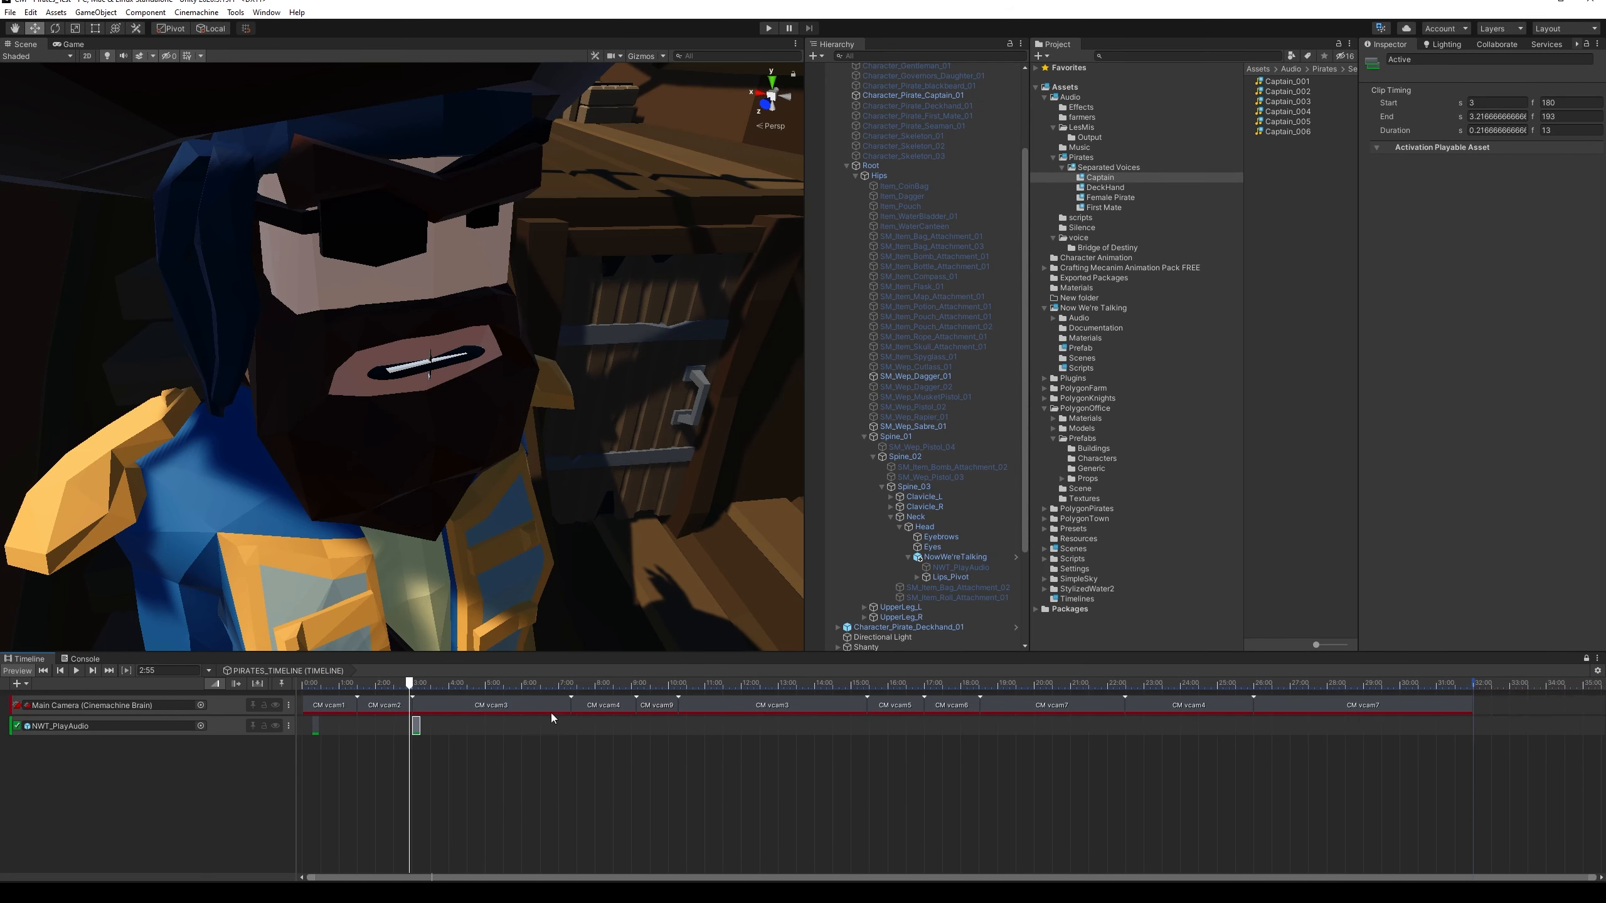
left_click(769, 28)
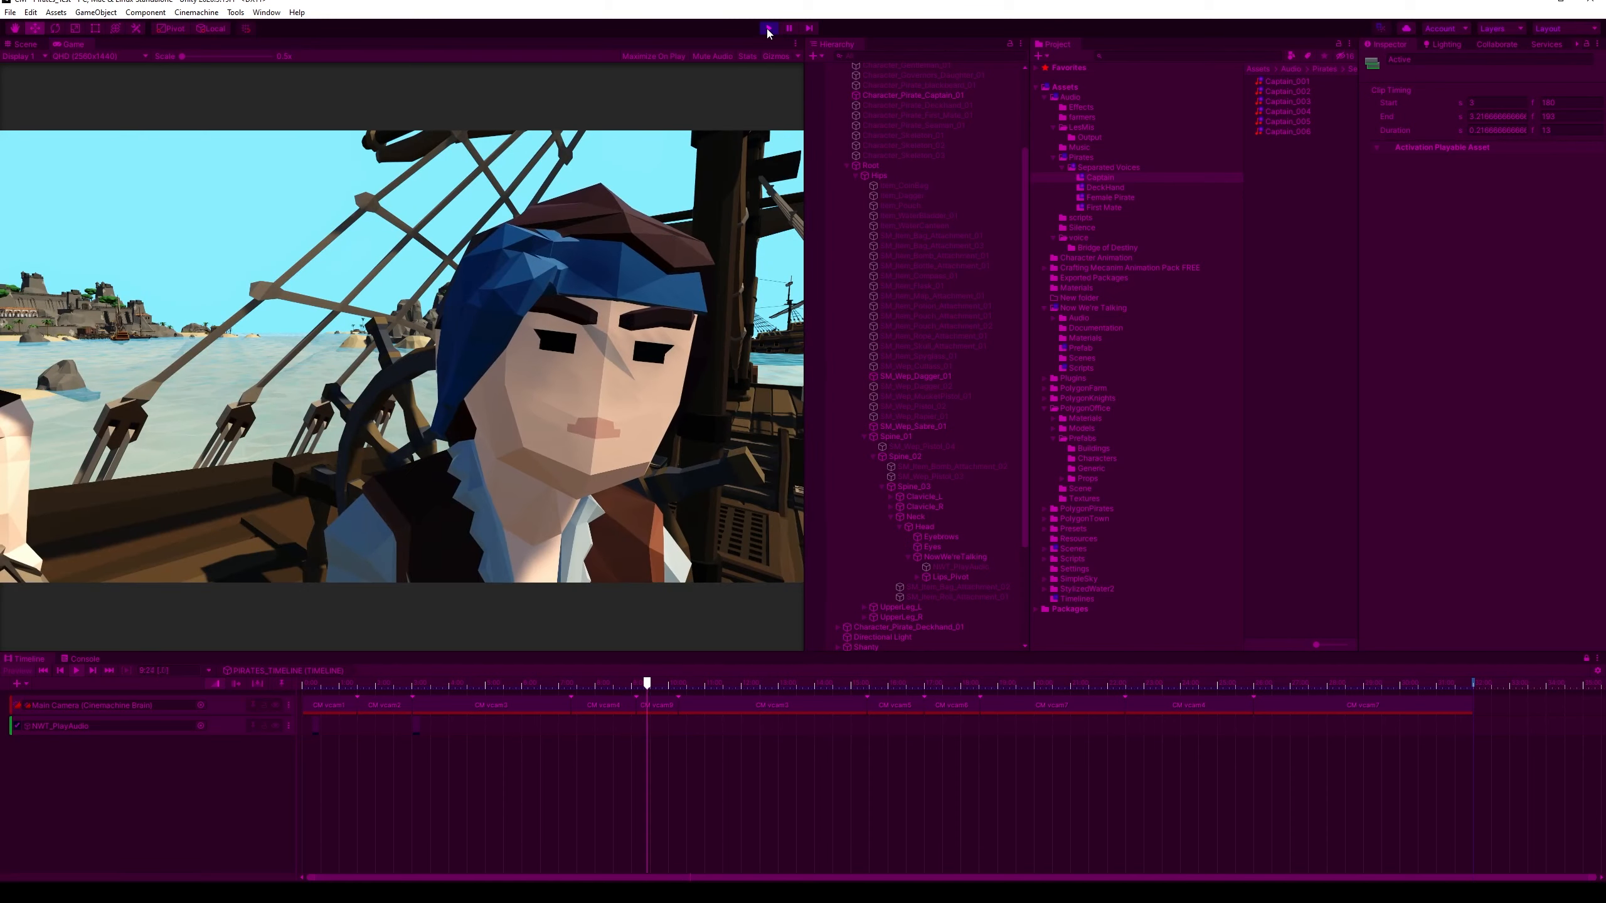
left_click(768, 29)
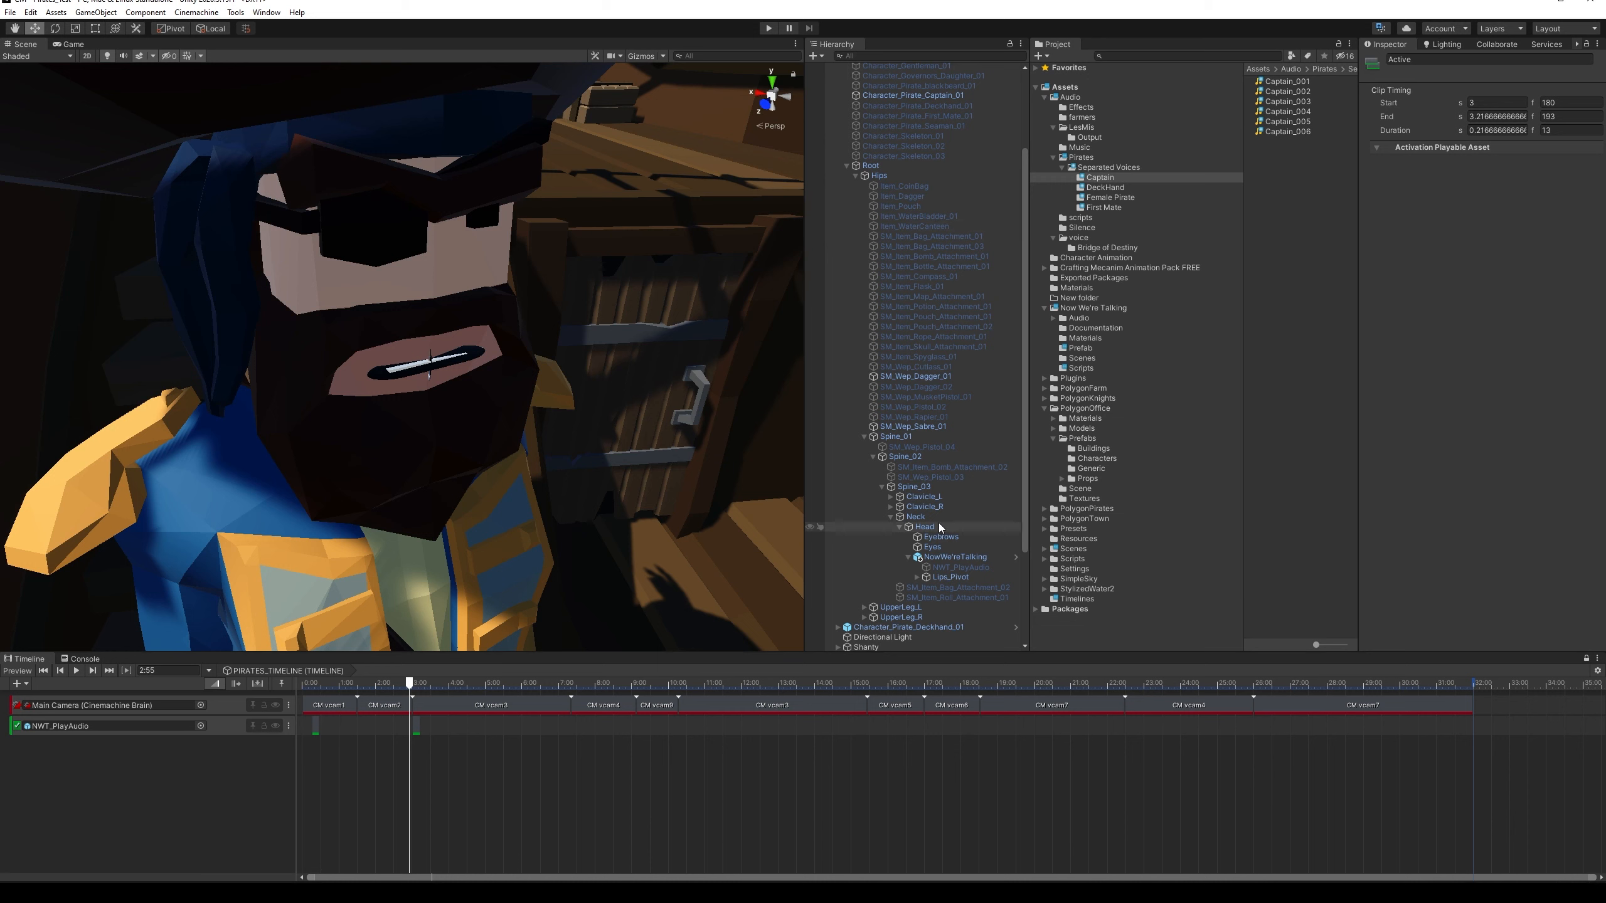
Set Mouth Data Presets and Mouth Shape to 3 on NowWe'reTalking and play-test the scene
left_click(936, 557)
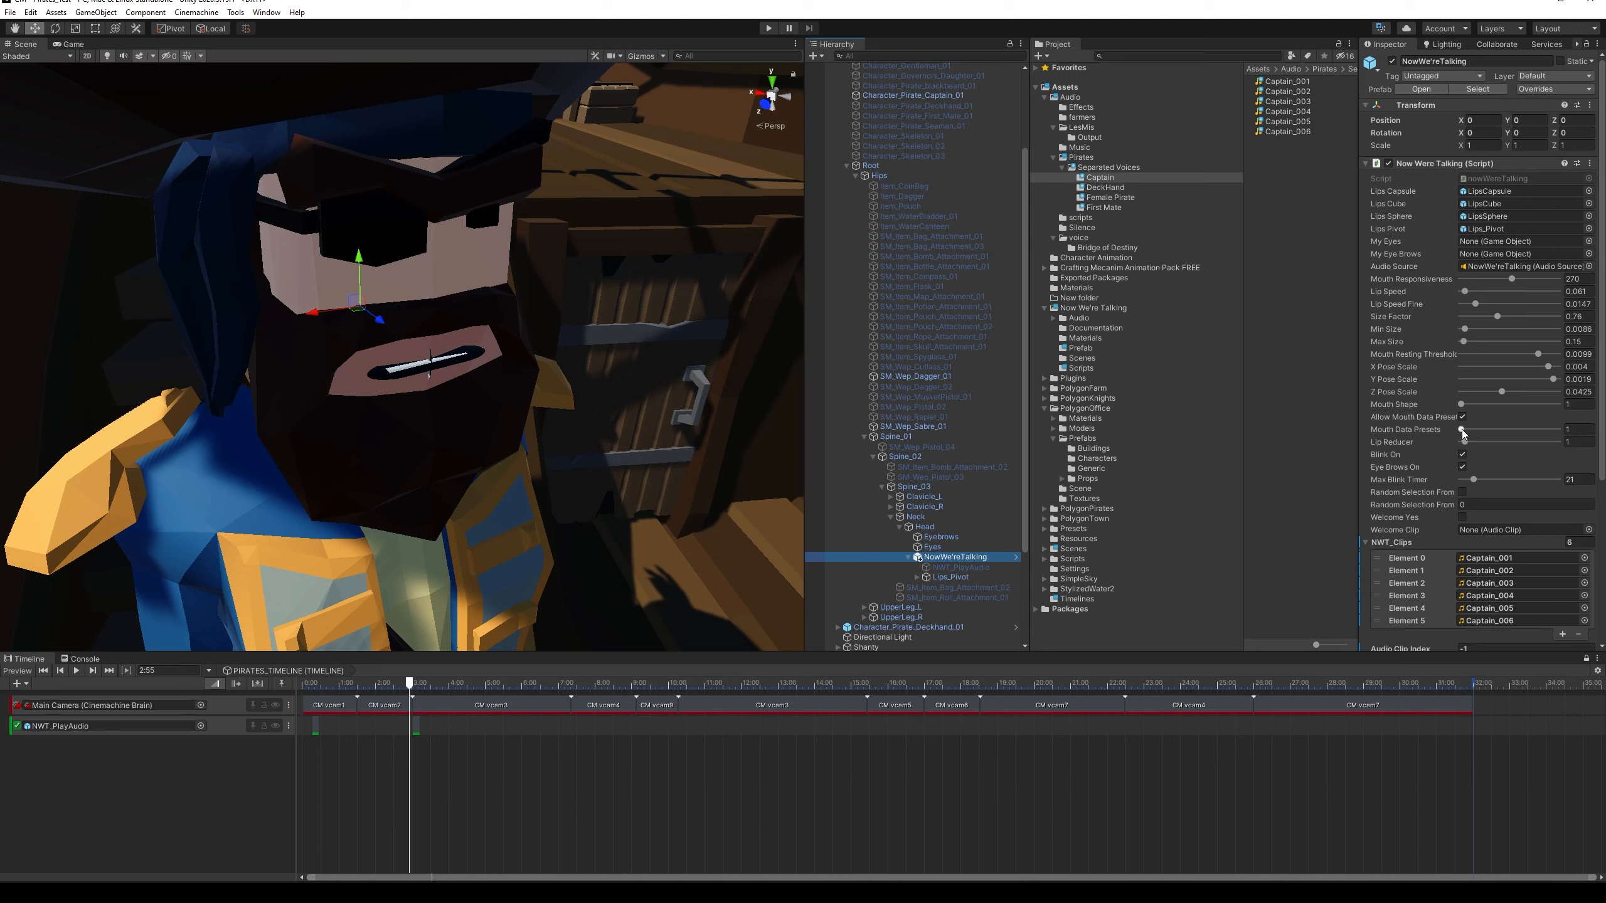
left_click_drag(1463, 433, 1557, 404)
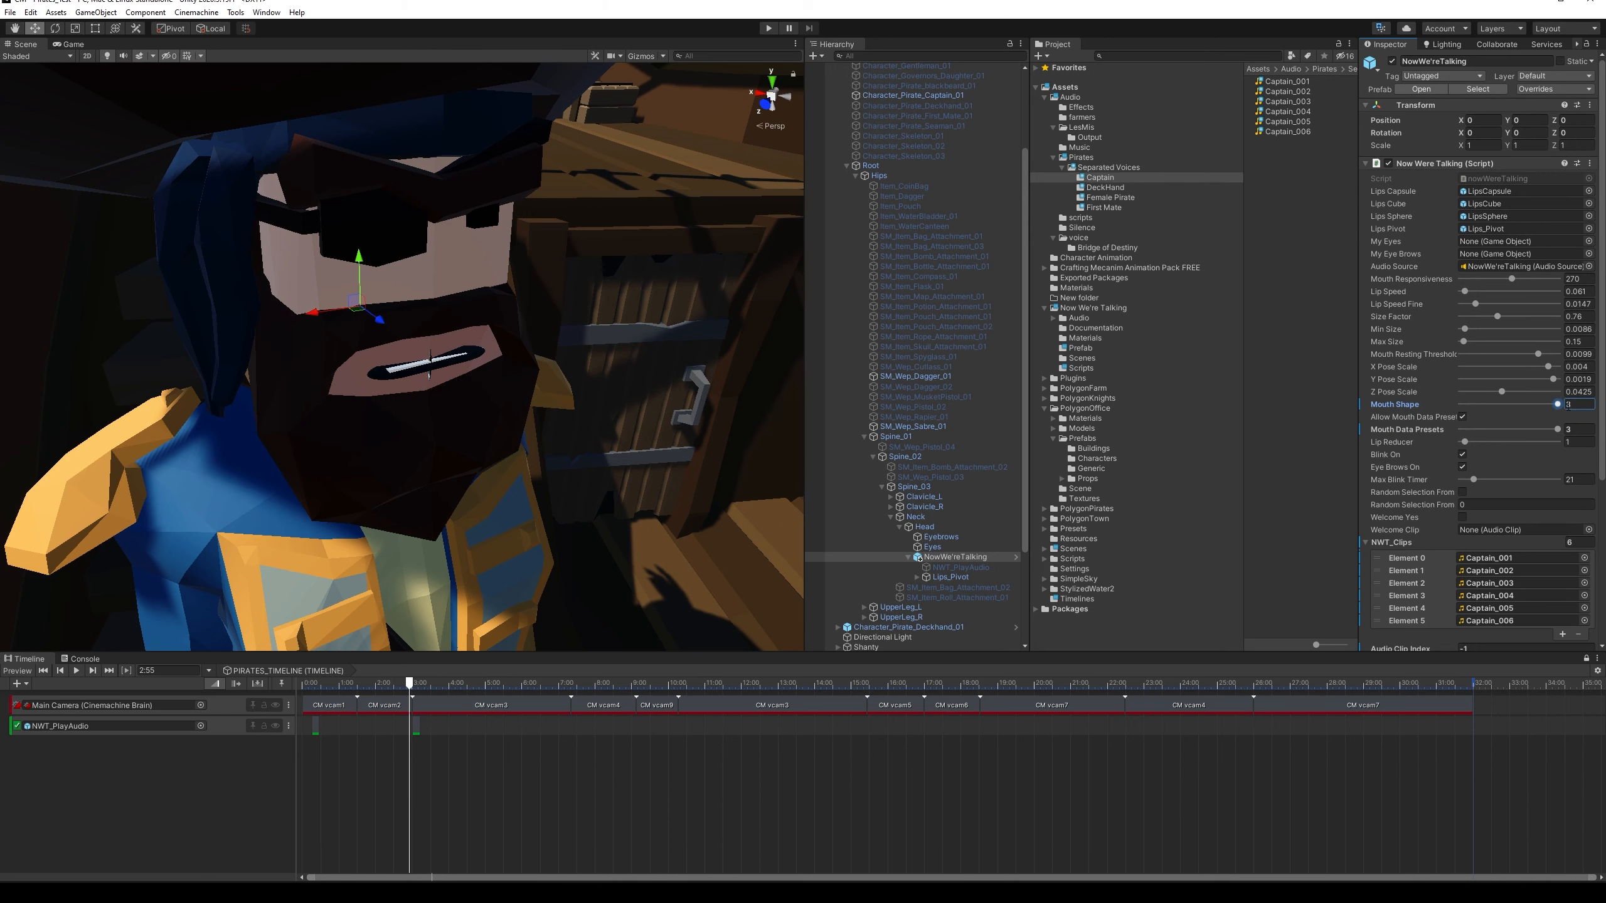
left_click(769, 28)
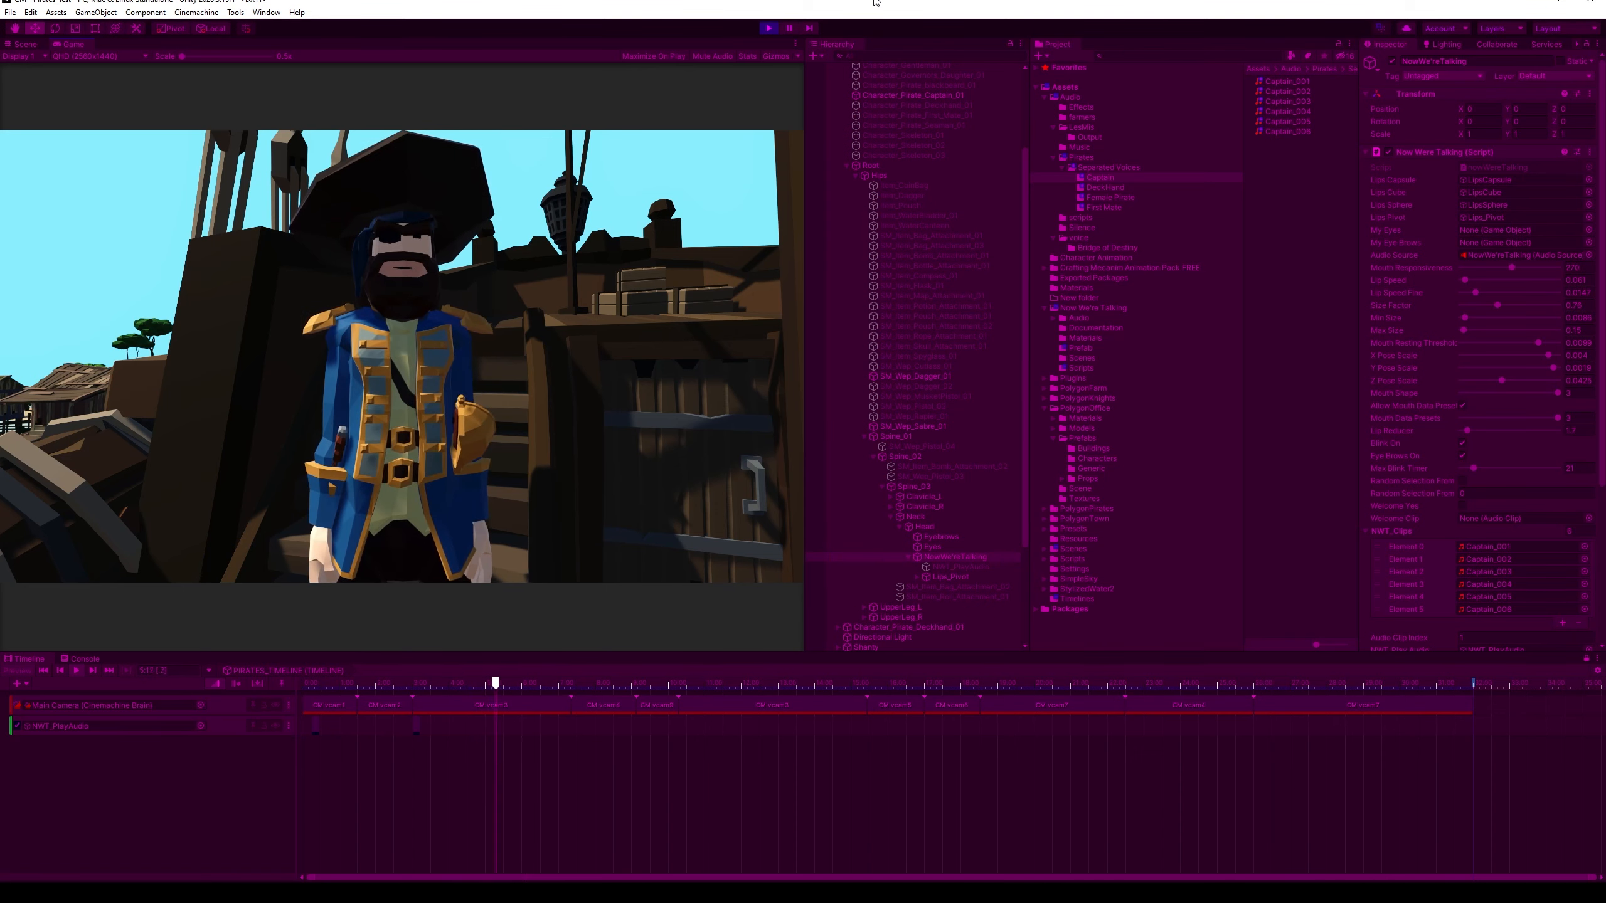
left_click(768, 28)
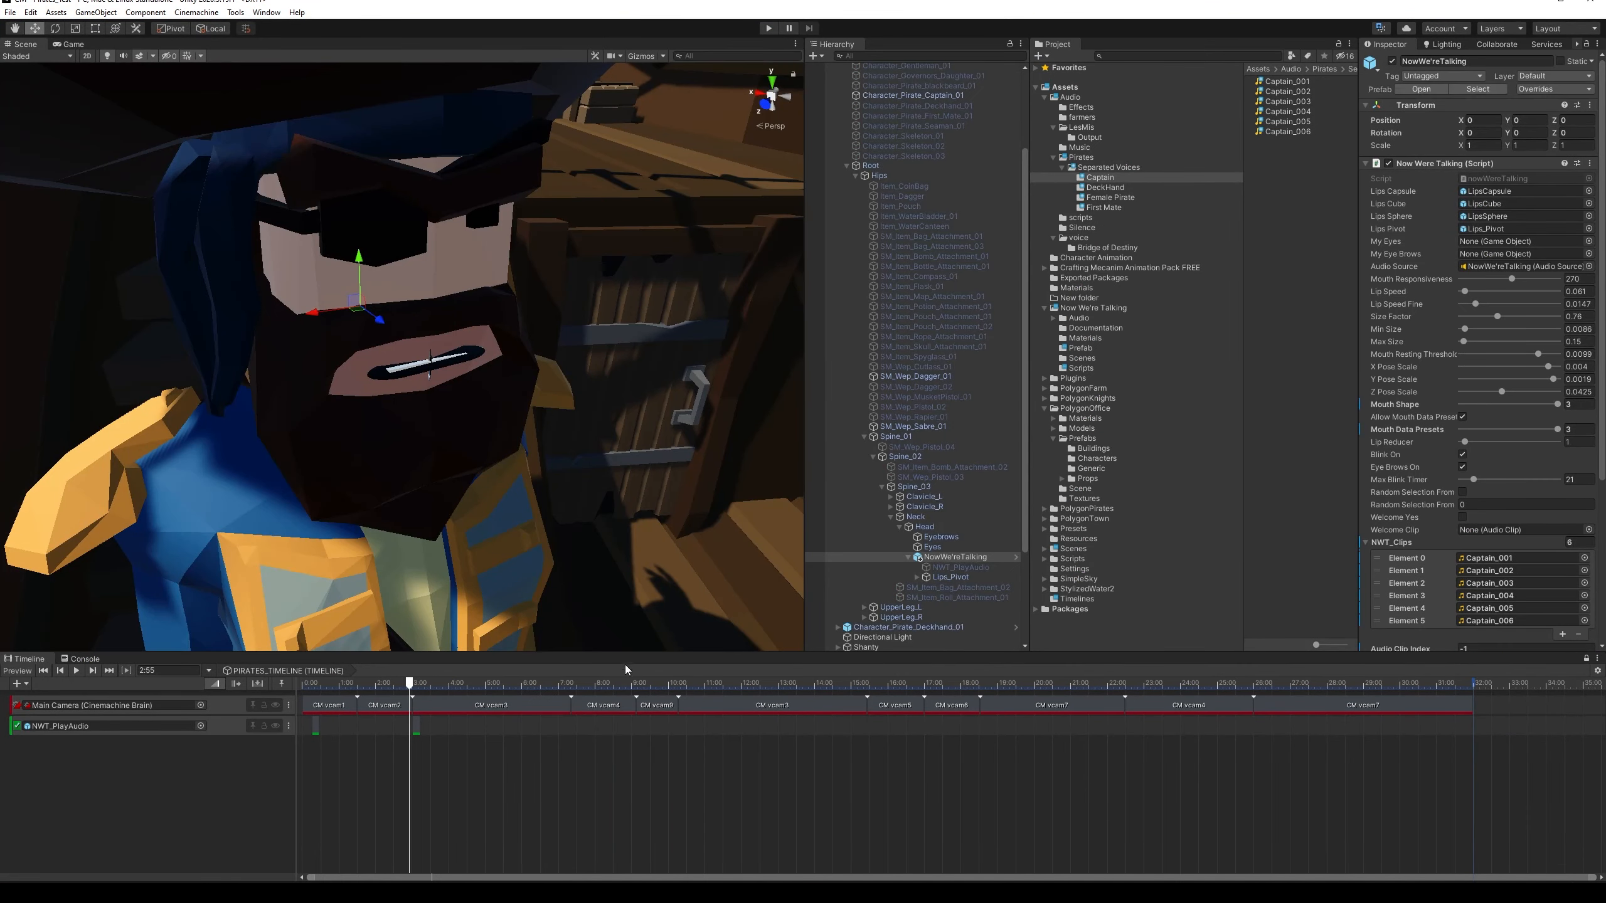
Set the timeline playhead to 5:16 and collapse the Character_Pirate_Captain_01 hierarchy
left_click_drag(426, 685, 497, 694)
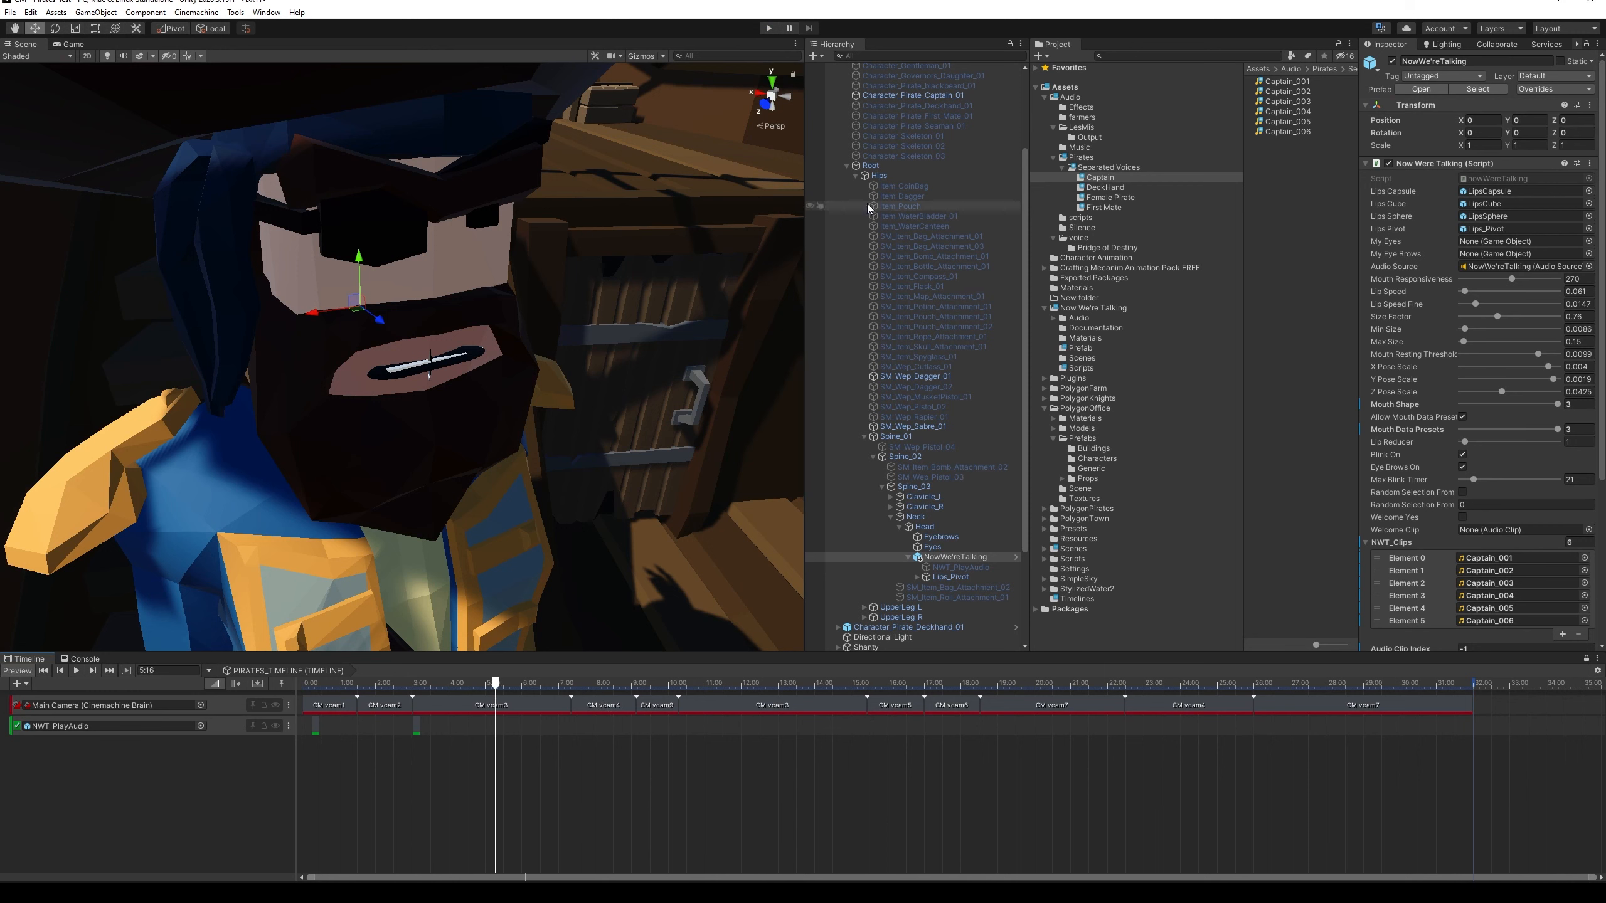
scroll(917, 380, "down", 5)
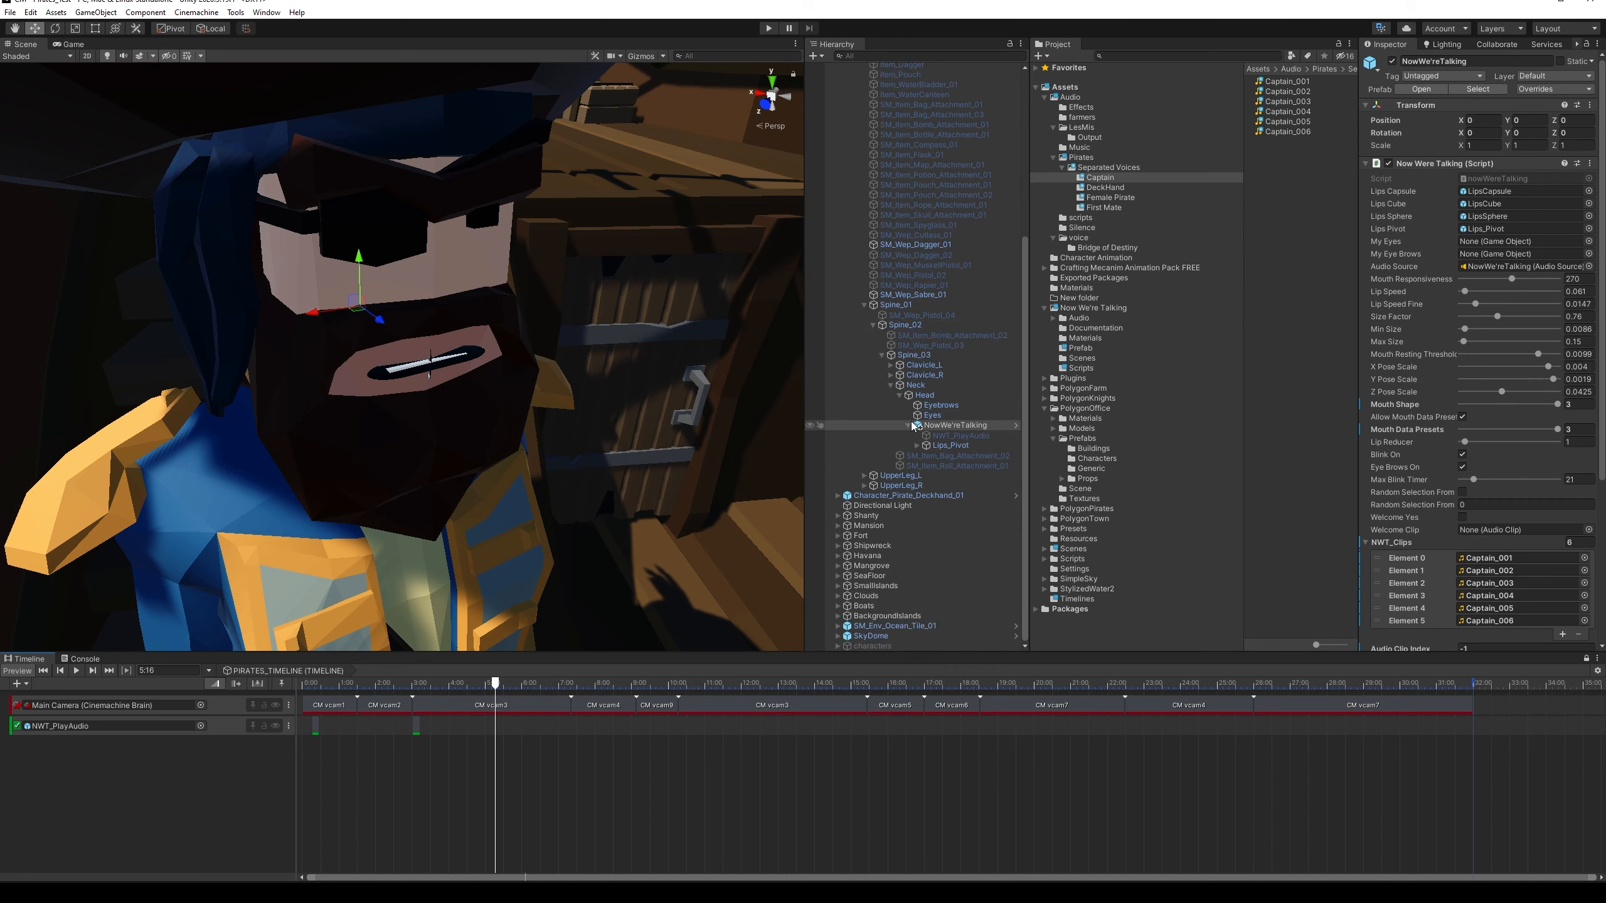
scroll(911, 418, "up", 8)
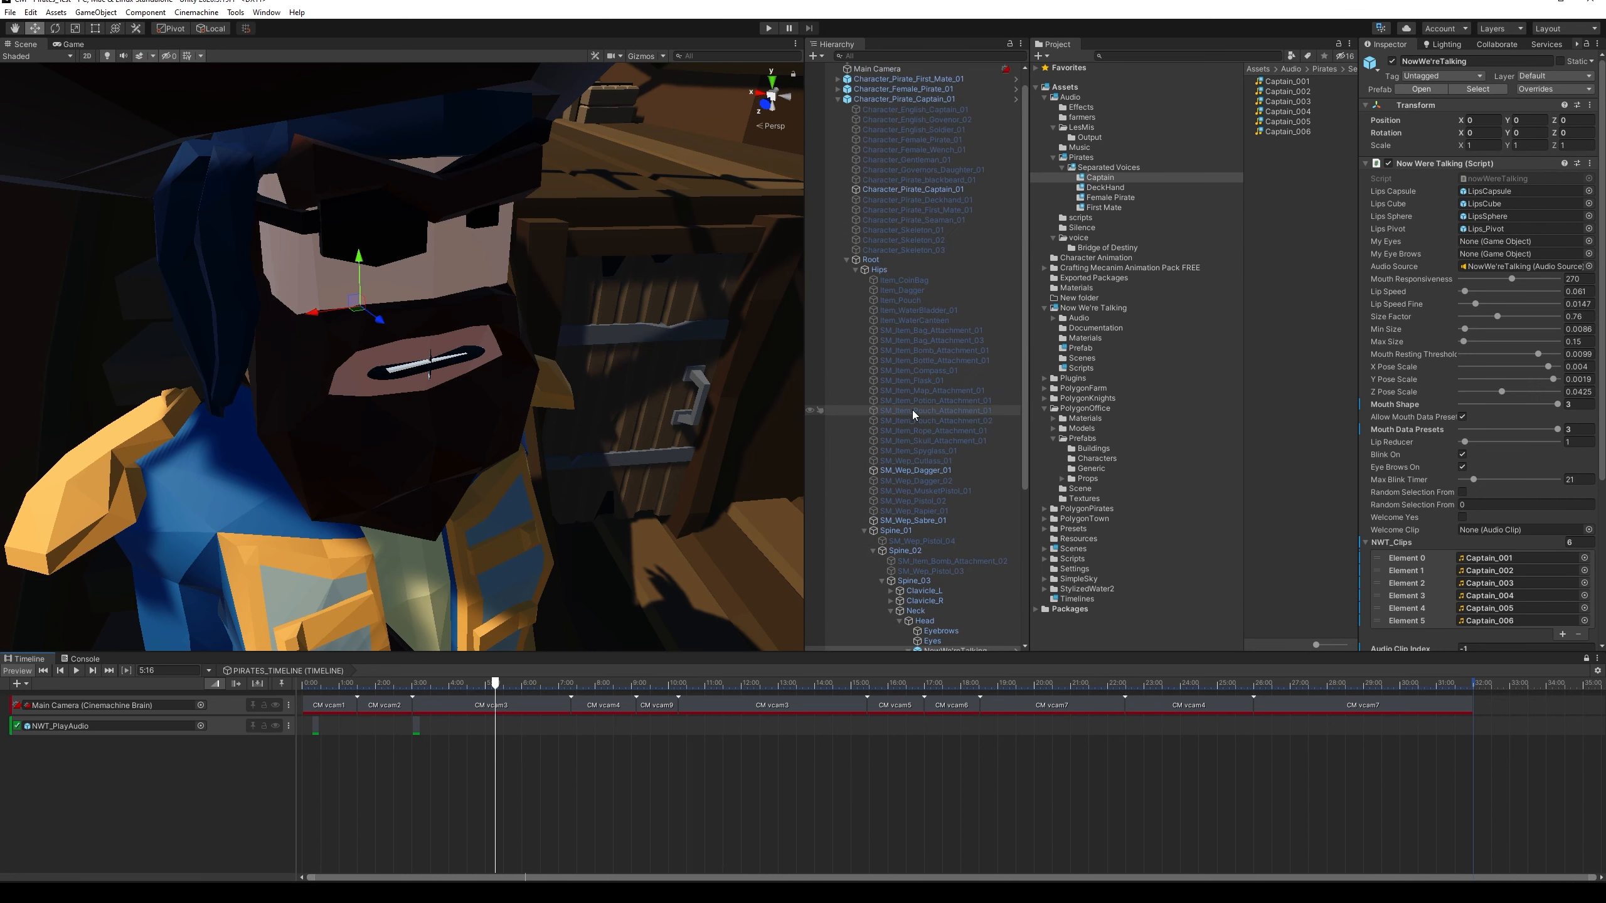
left_click(838, 100)
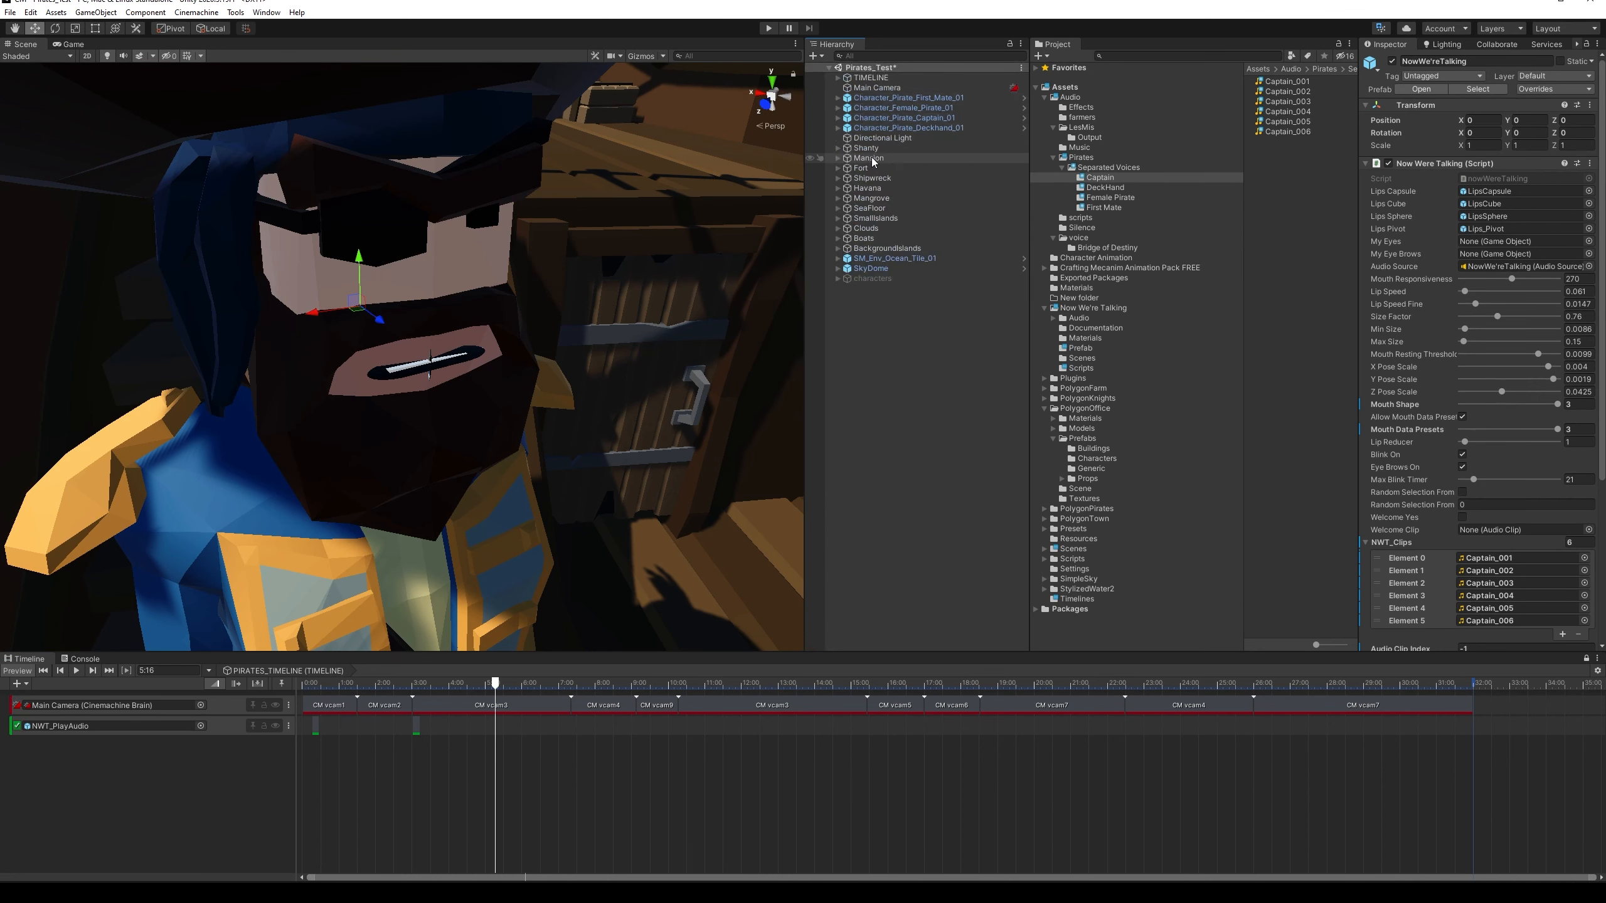
Expand Character_Pirate_First_Mate_01 through Root, Hips, the spine bones and Neck to reveal its Head bone
left_click(838, 98)
left_click(846, 259)
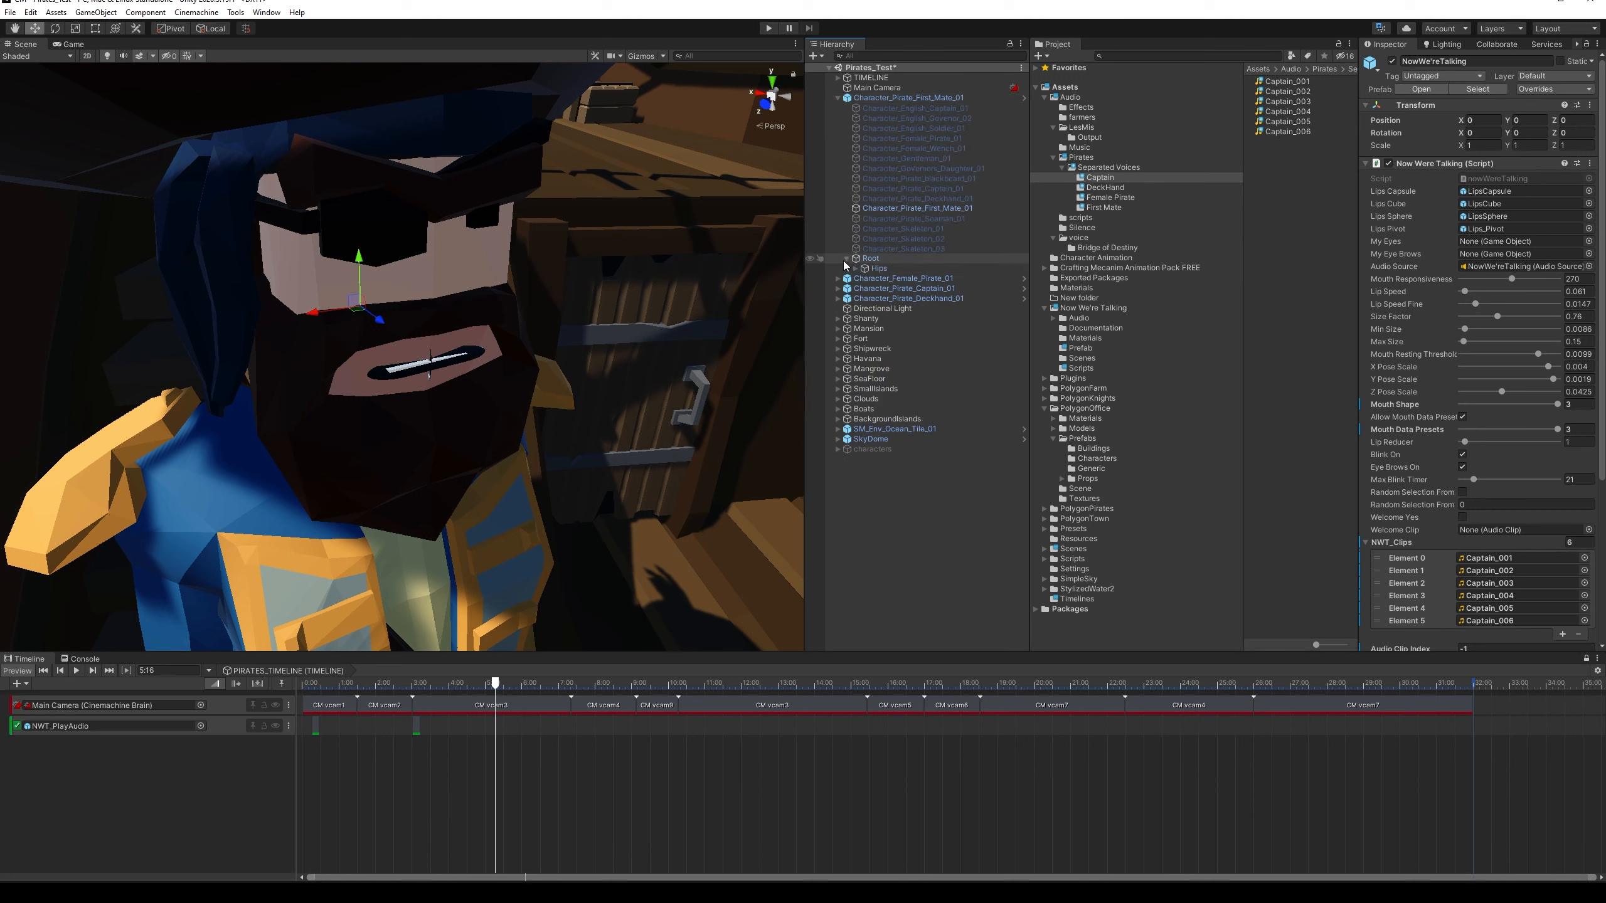
left_click(855, 270)
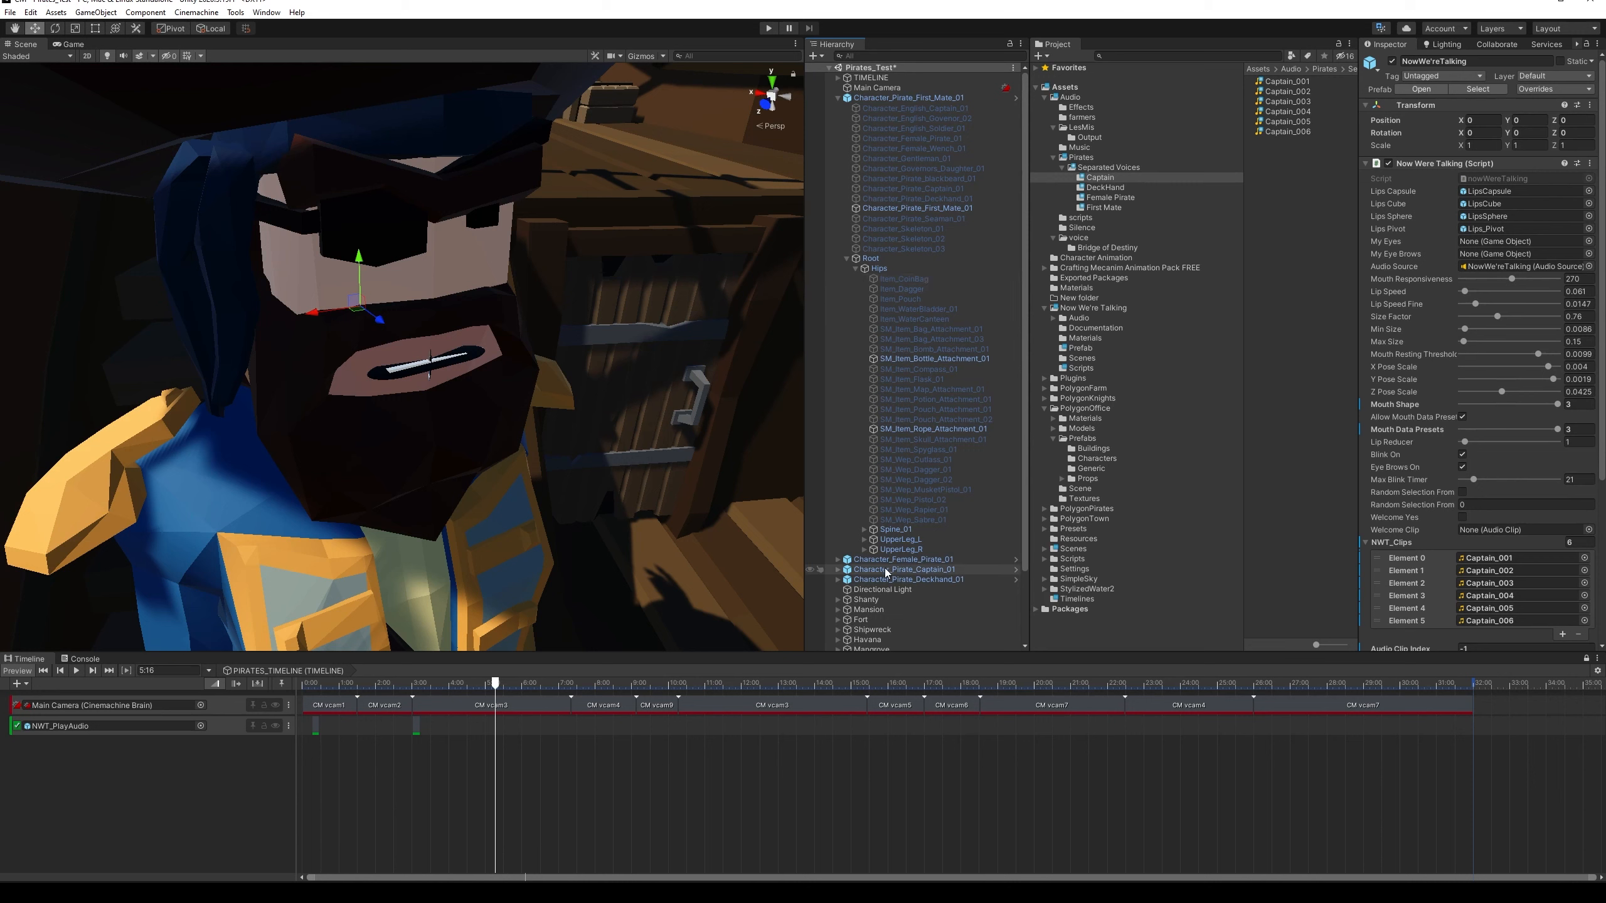
left_click(864, 530)
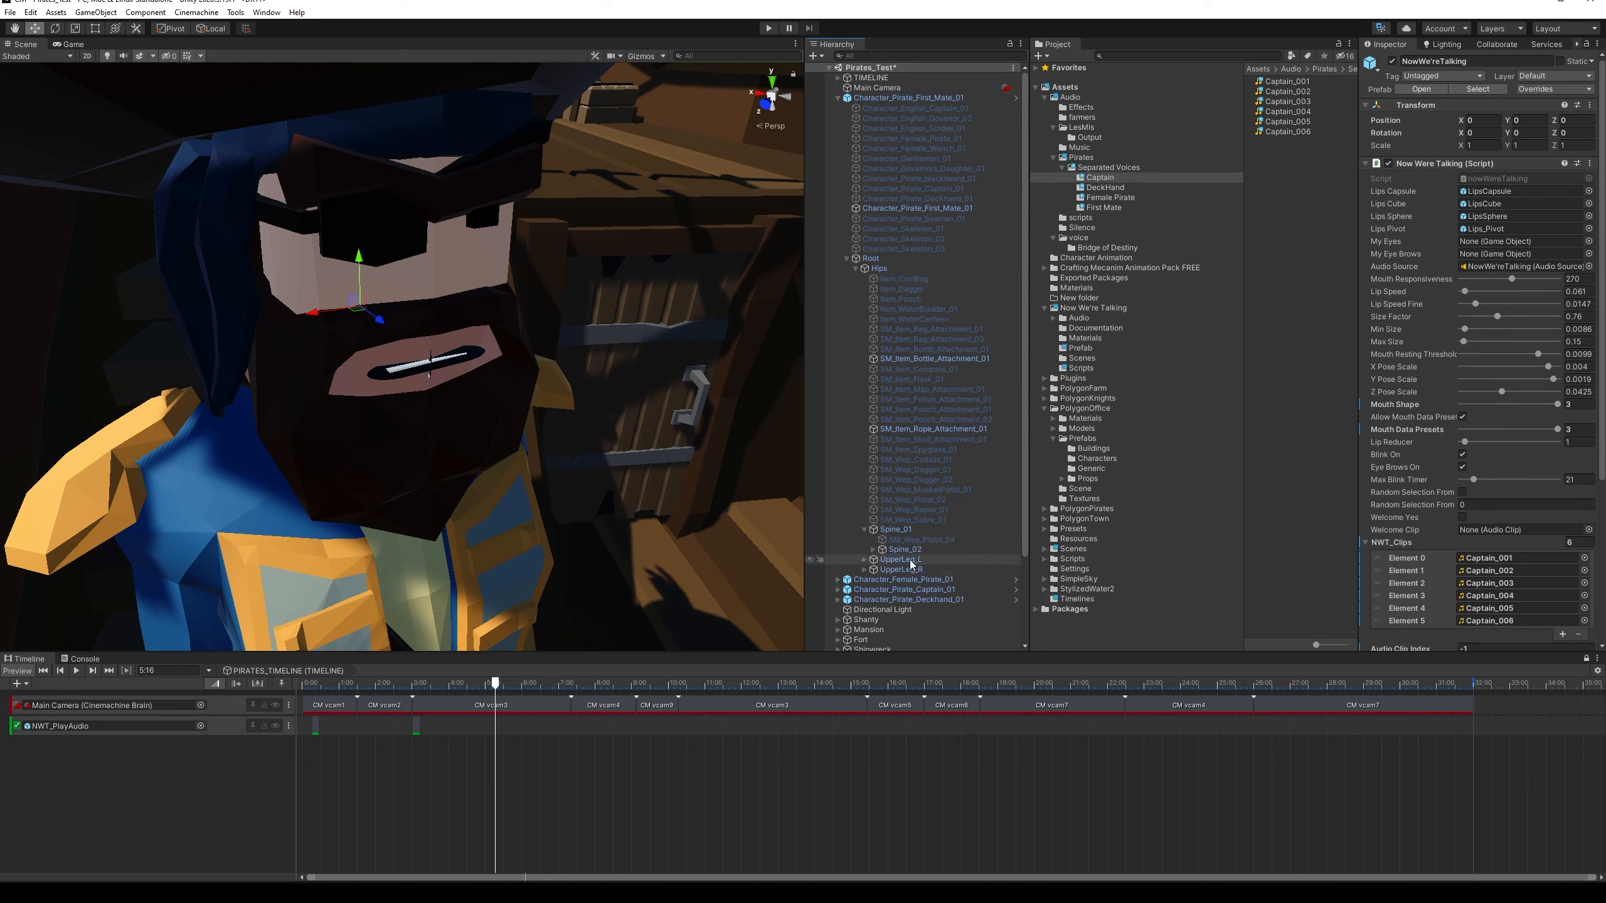
left_click(873, 549)
left_click(882, 579)
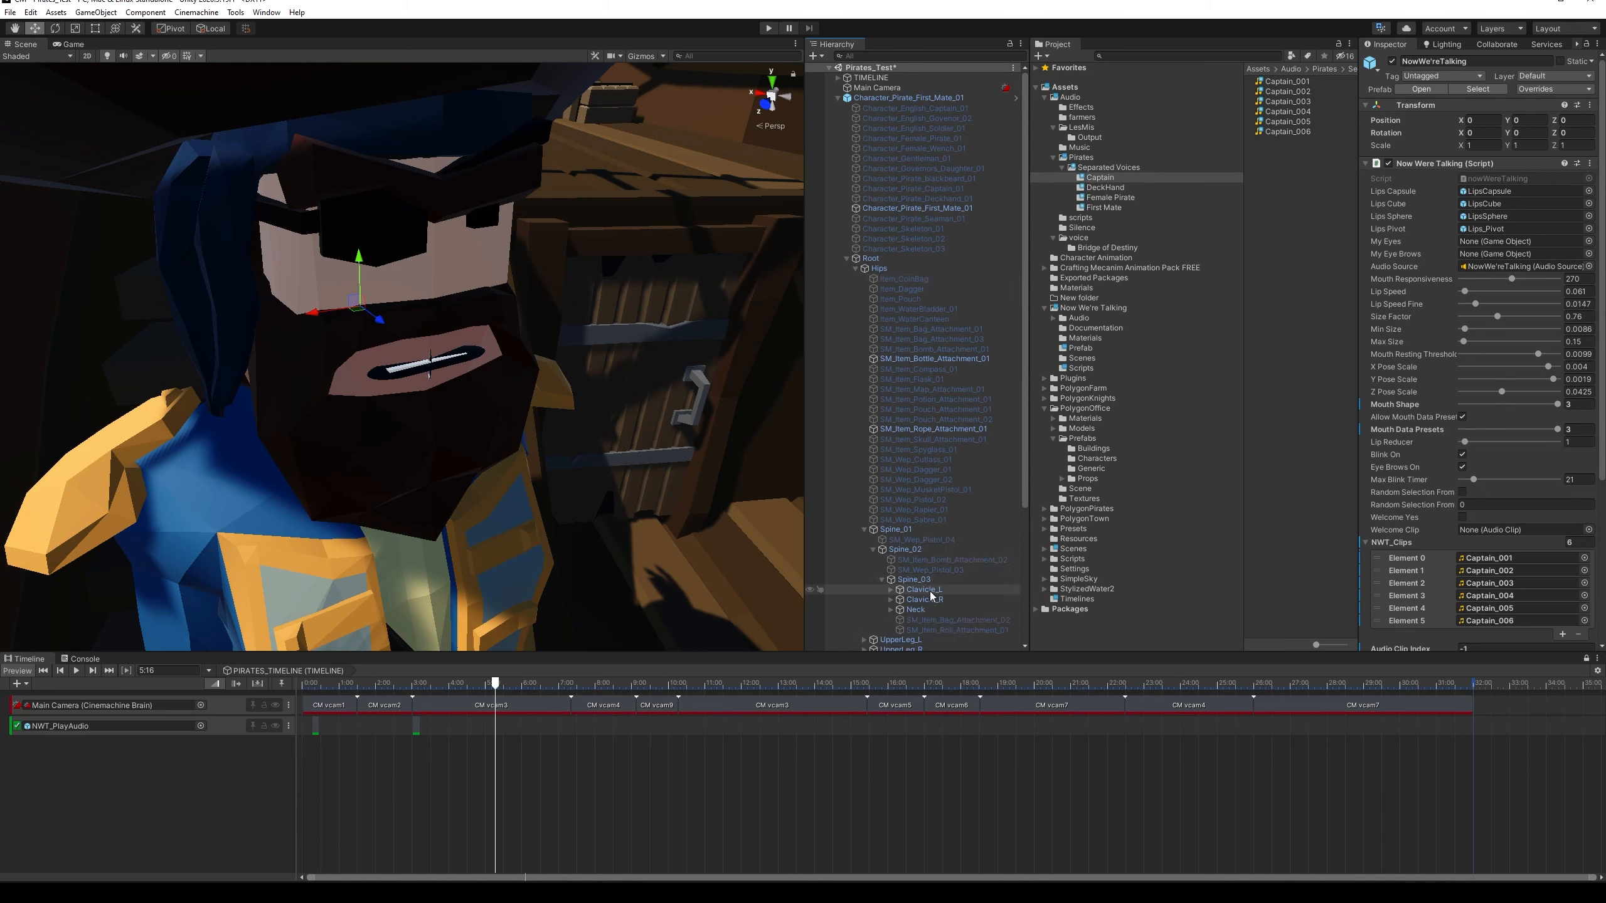
left_click(891, 611)
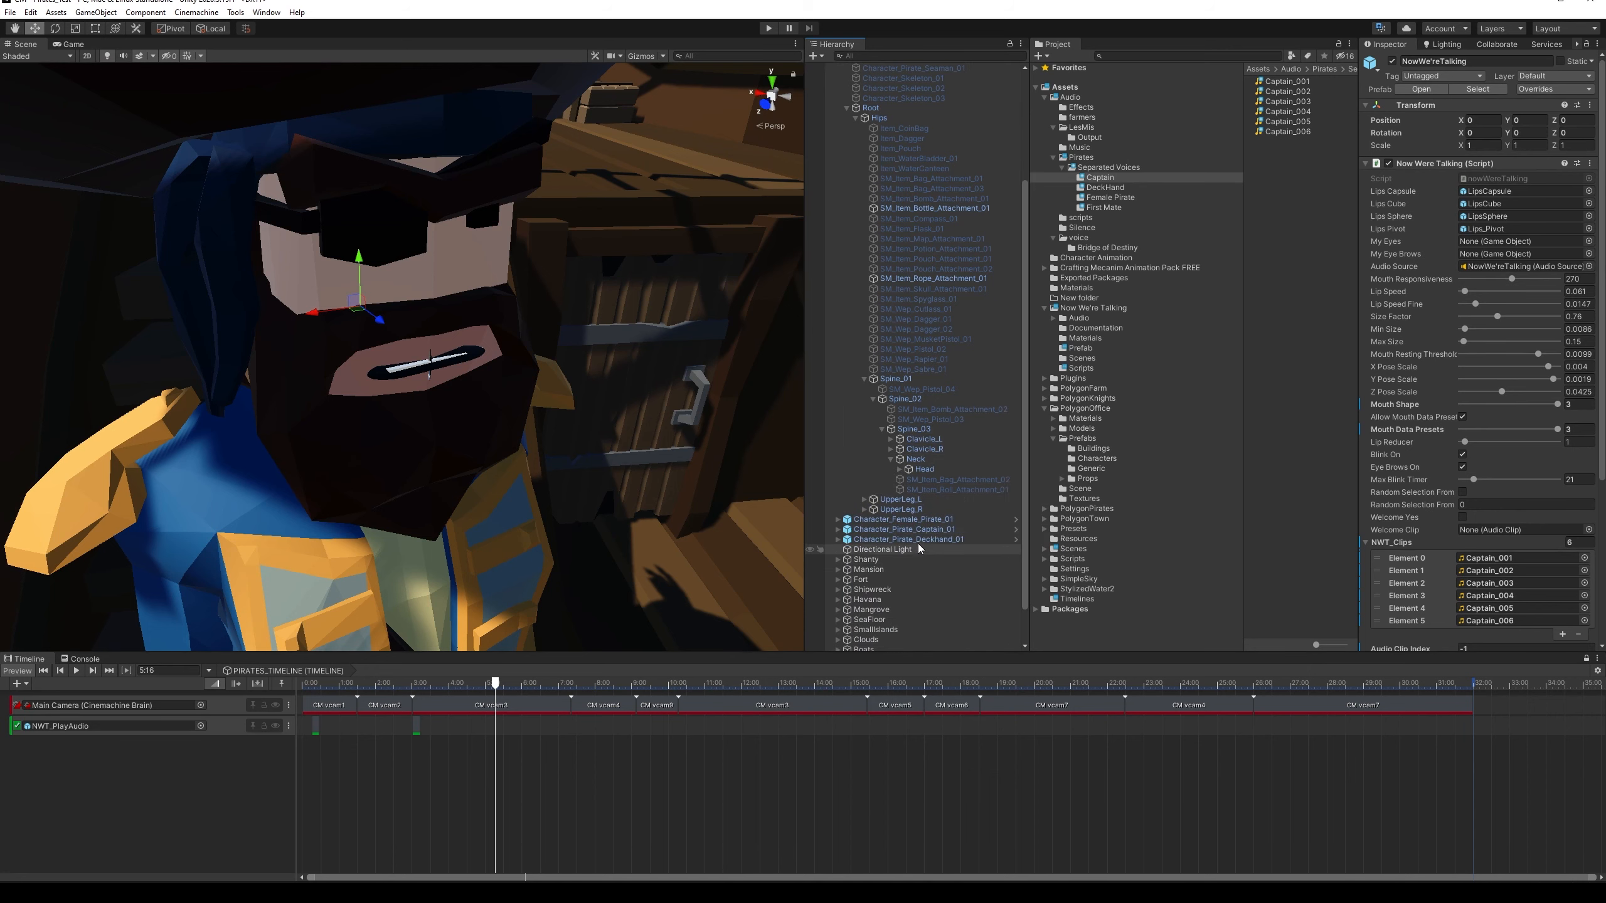
Frame Character_Pirate_First_Mate_01 in the Scene view from the front and bring its Head bone into view in the hierarchy
left_click(898, 98)
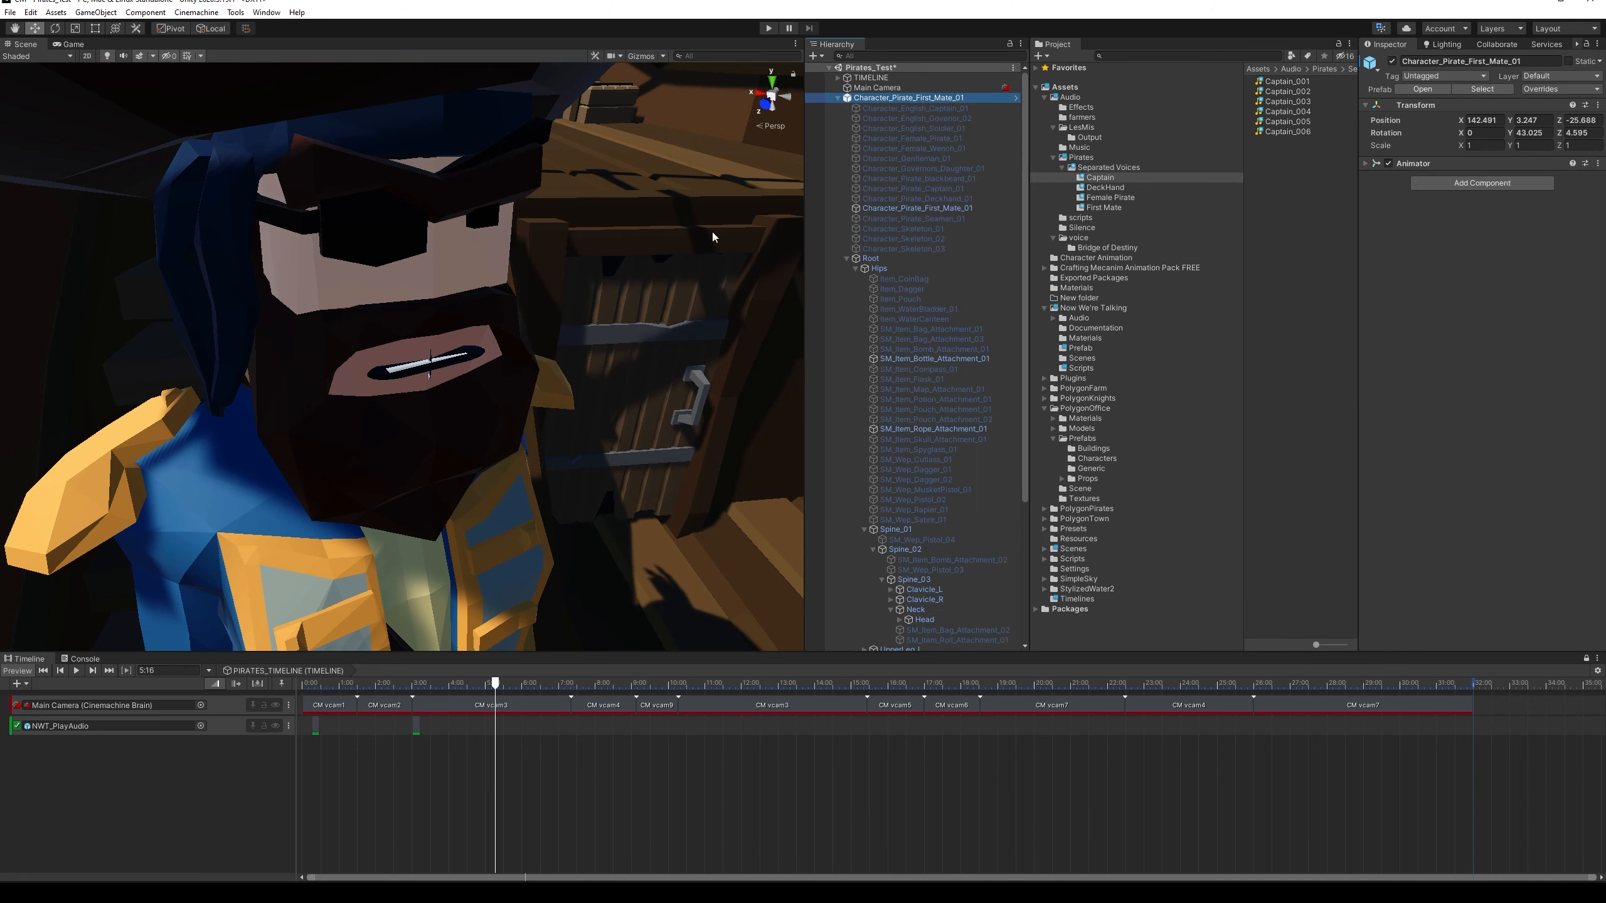
key("f")
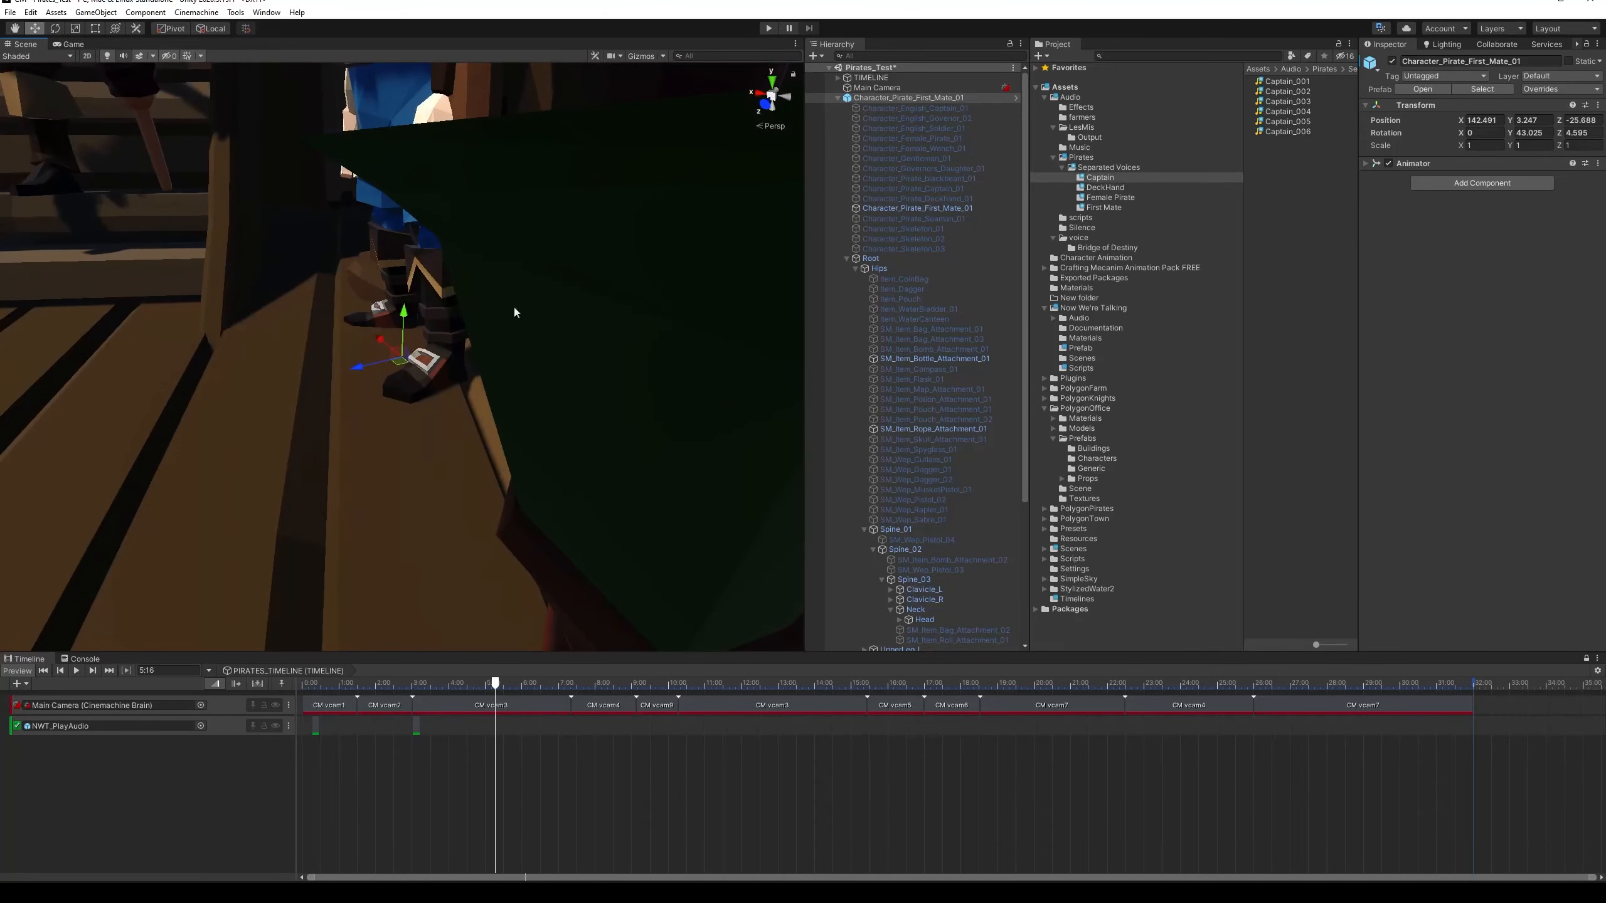
left_click_drag(390, 313, 490, 563, "alt")
middle_click_drag(490, 562, 588, 623)
left_click_drag(588, 623, 515, 537, "alt")
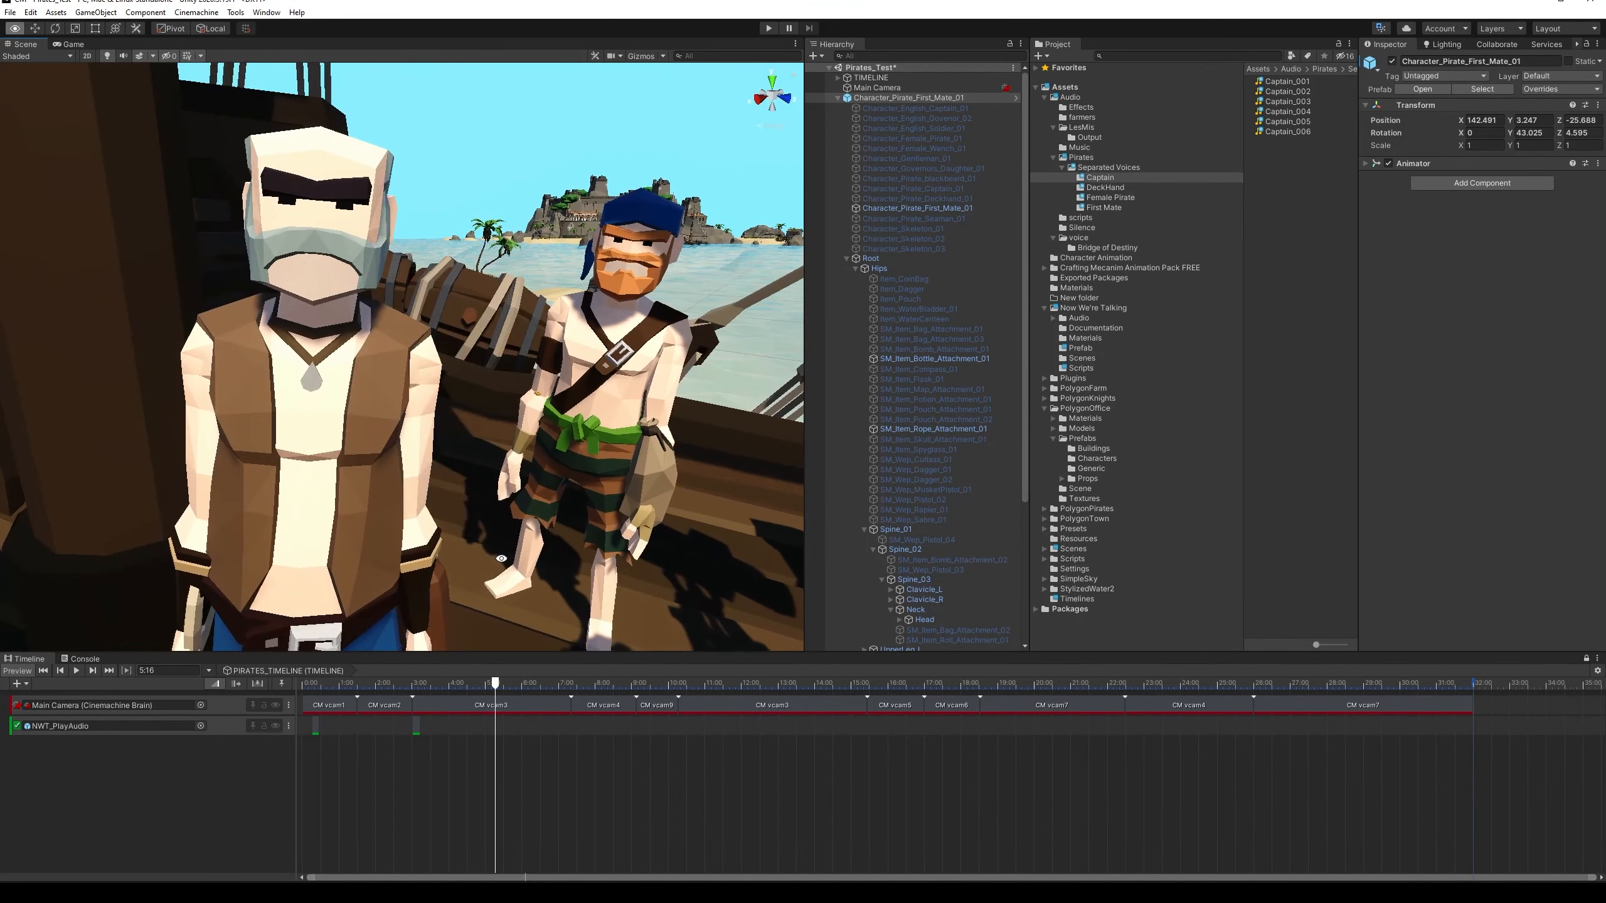
middle_click_drag(515, 537, 591, 568)
scroll(930, 411, "down", 5)
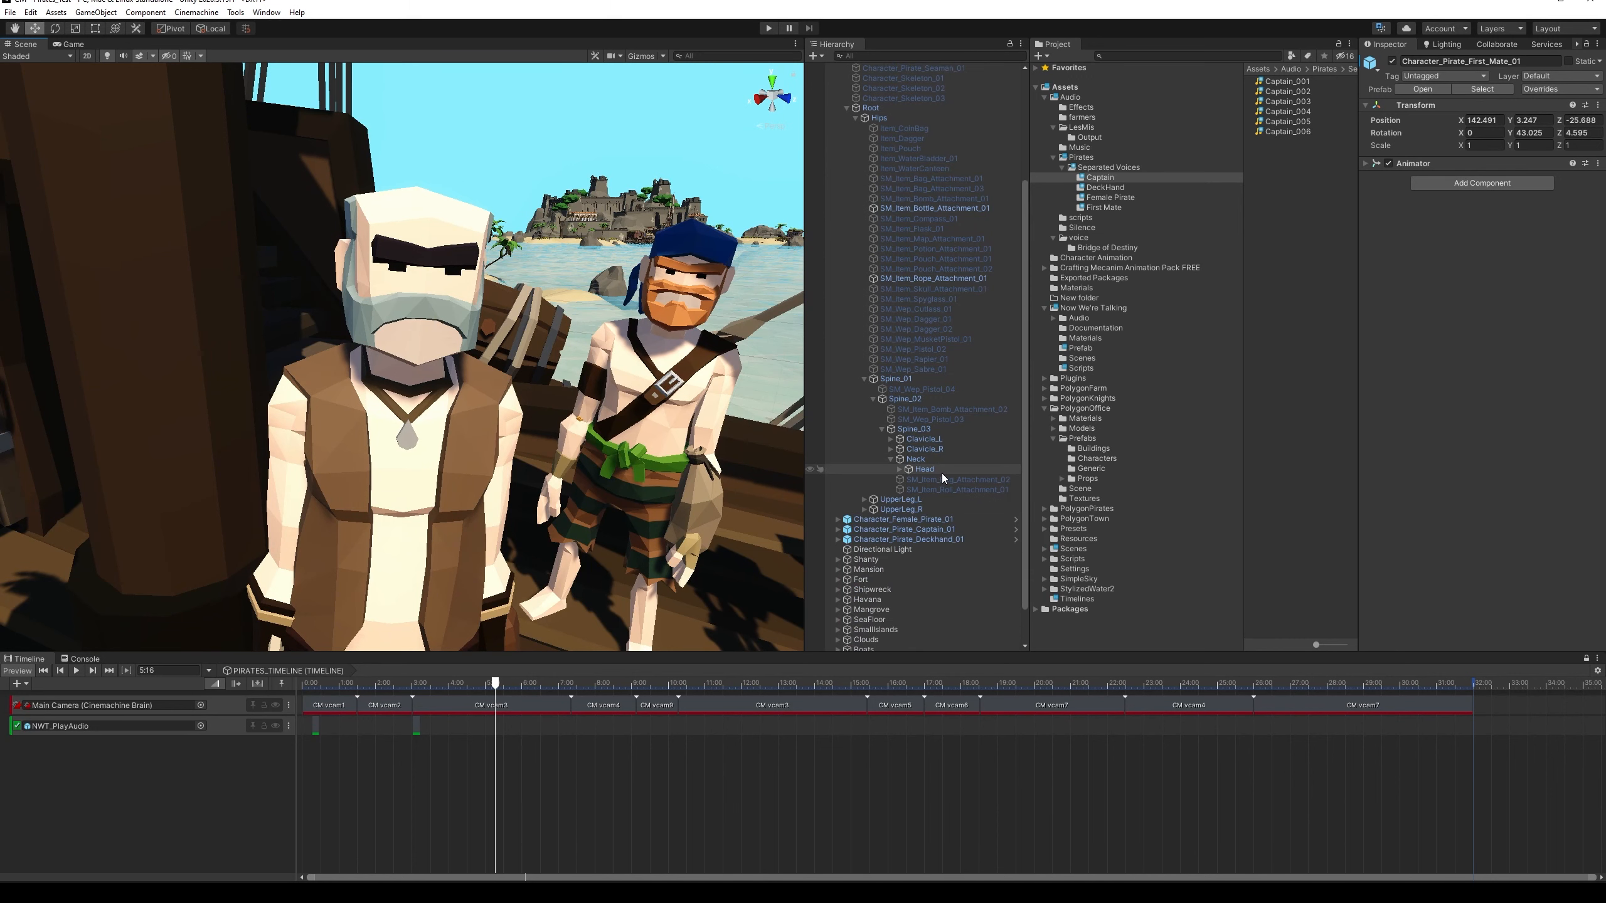
Add the NowWe'reTalking prefab as a child of the first mate's Head bone and expand it in the hierarchy
left_click(916, 468)
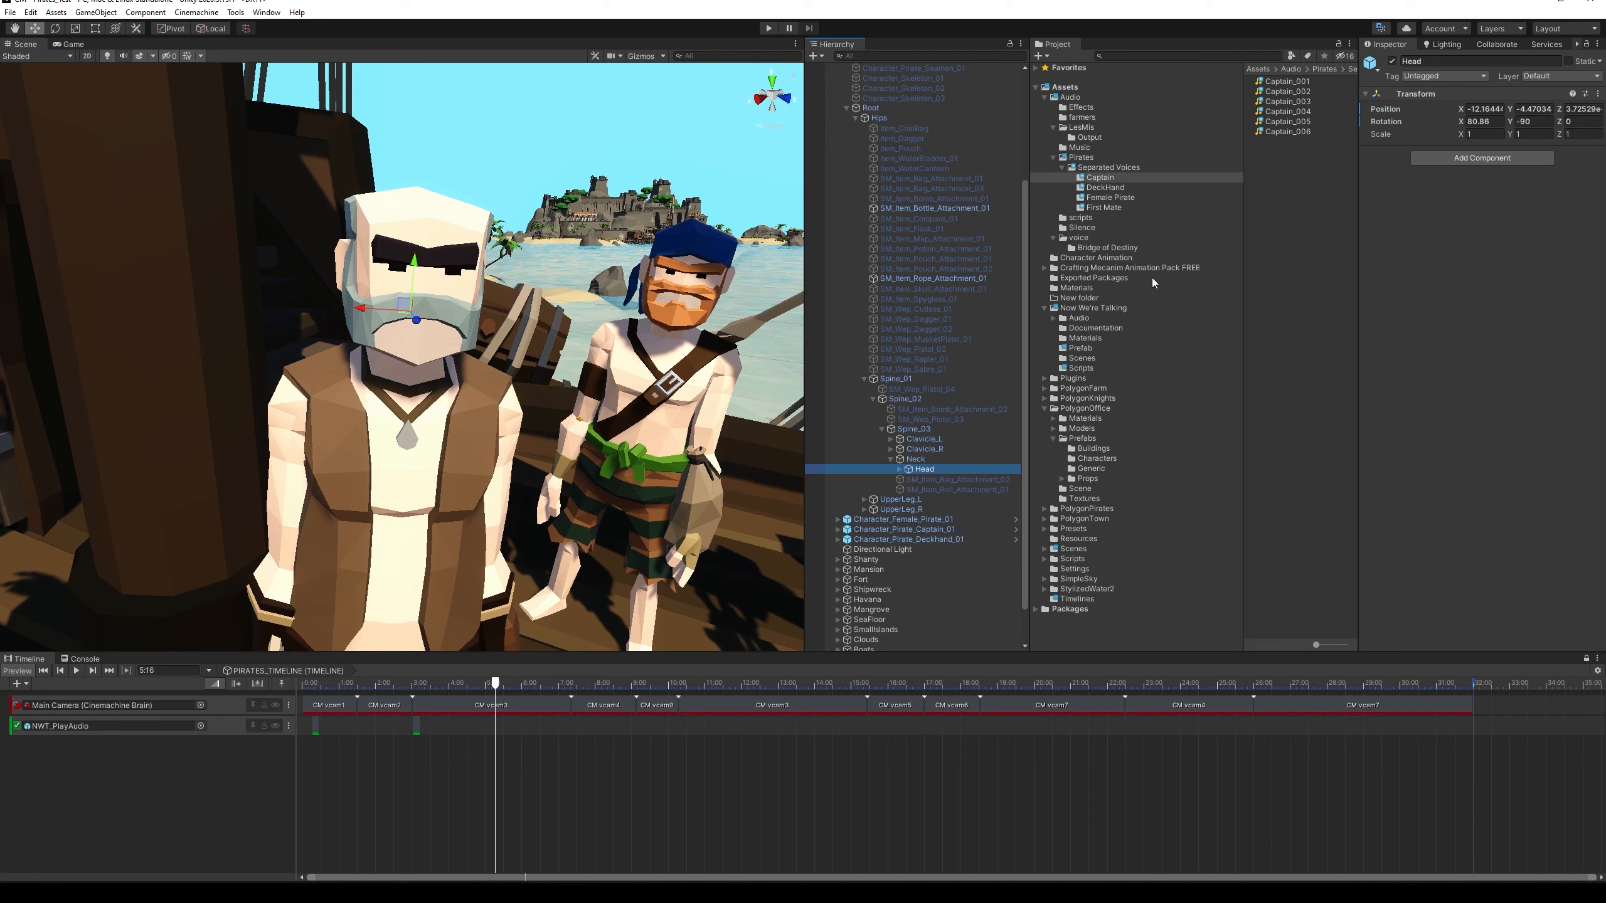
left_click(1082, 349)
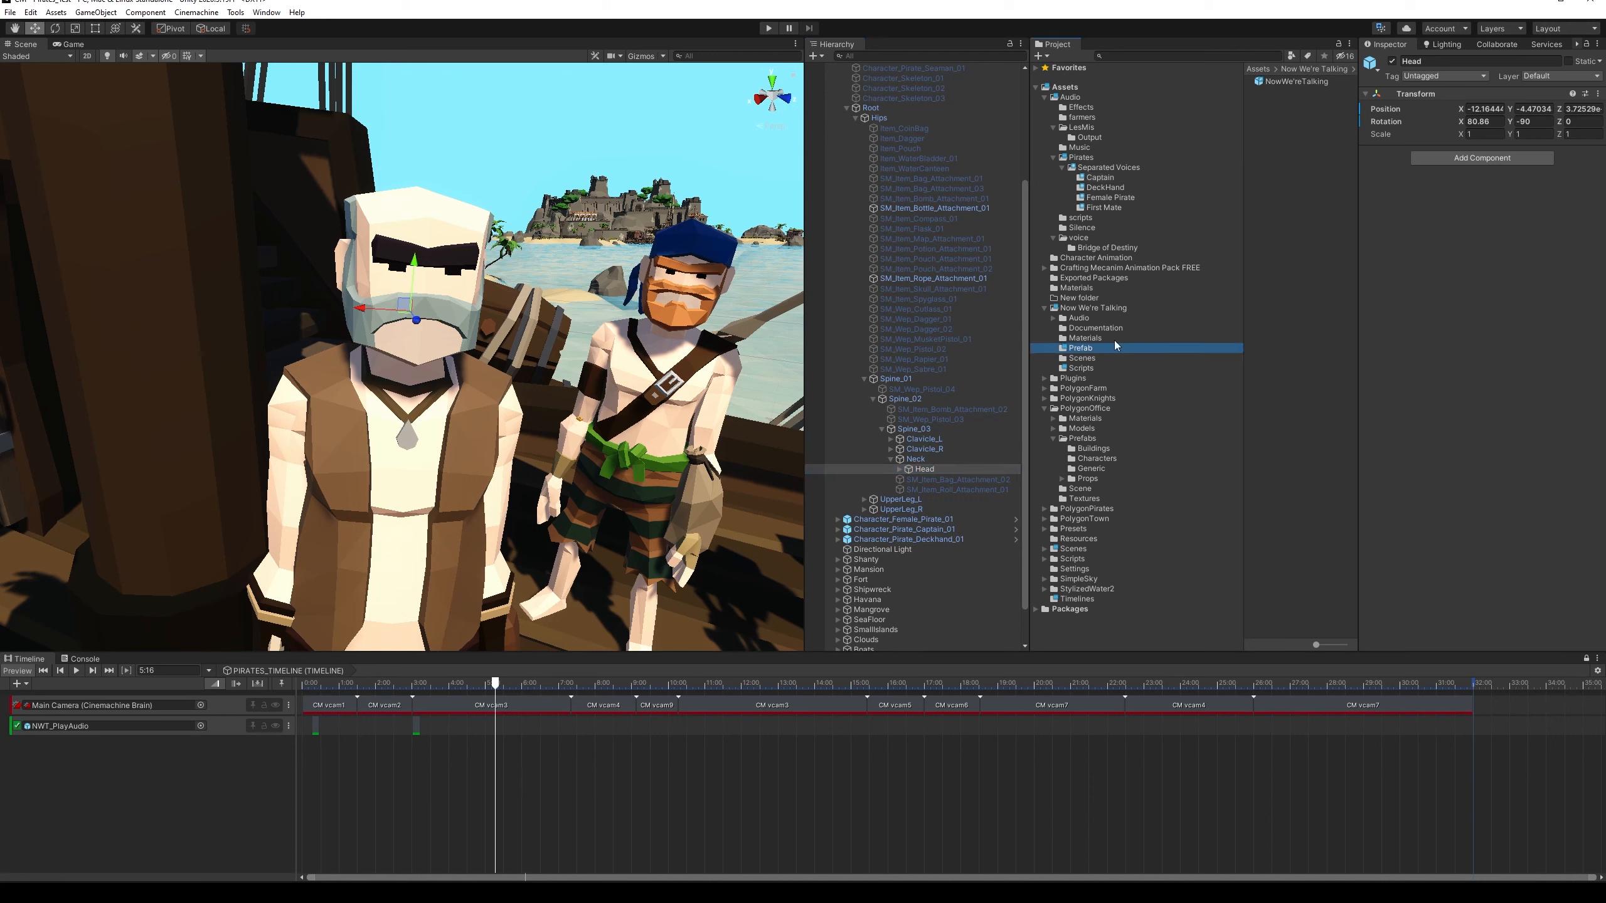
left_click_drag(1288, 91, 927, 472)
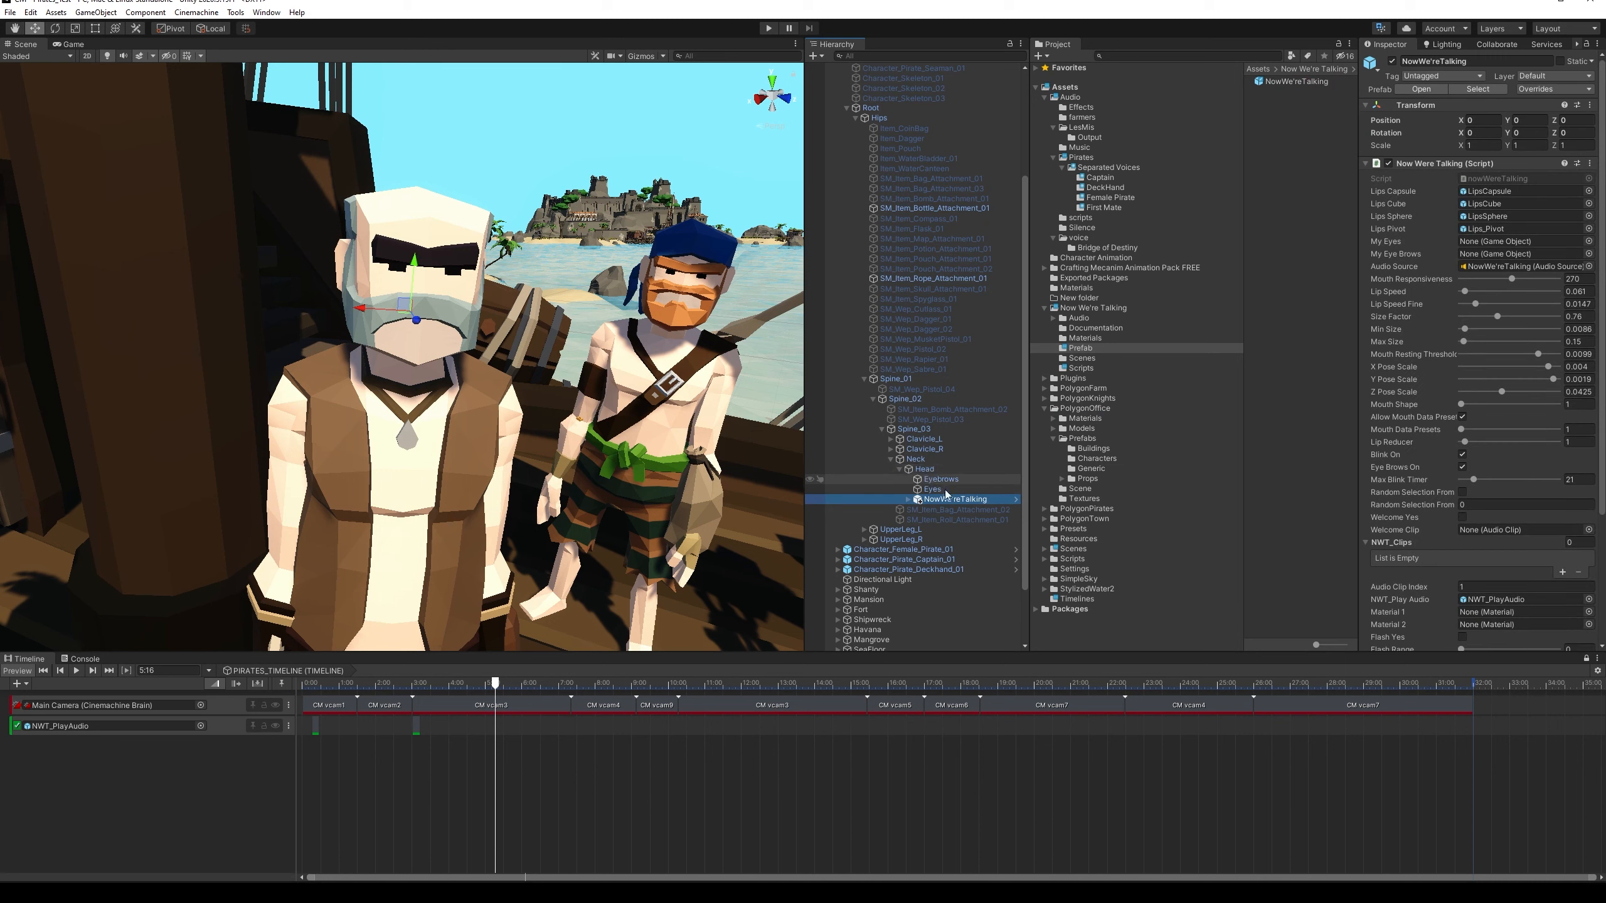
left_click(908, 500)
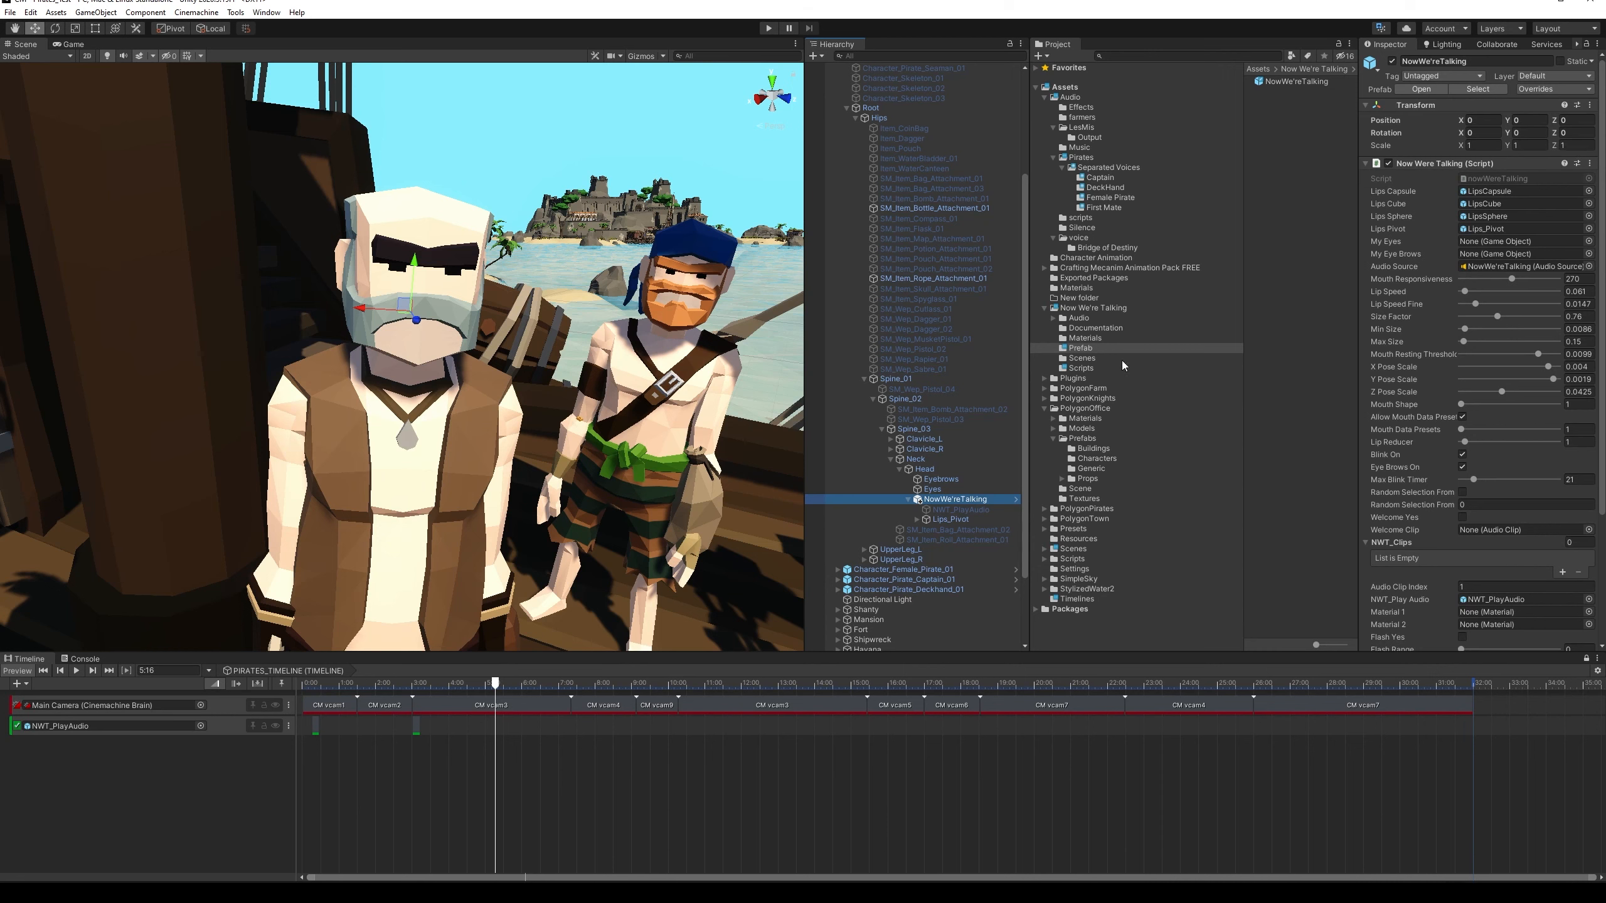
Set the first mate's Lips_Pivot scale to 150 on all axes and its Y rotation to -90
left_click(950, 519)
left_click(1484, 134)
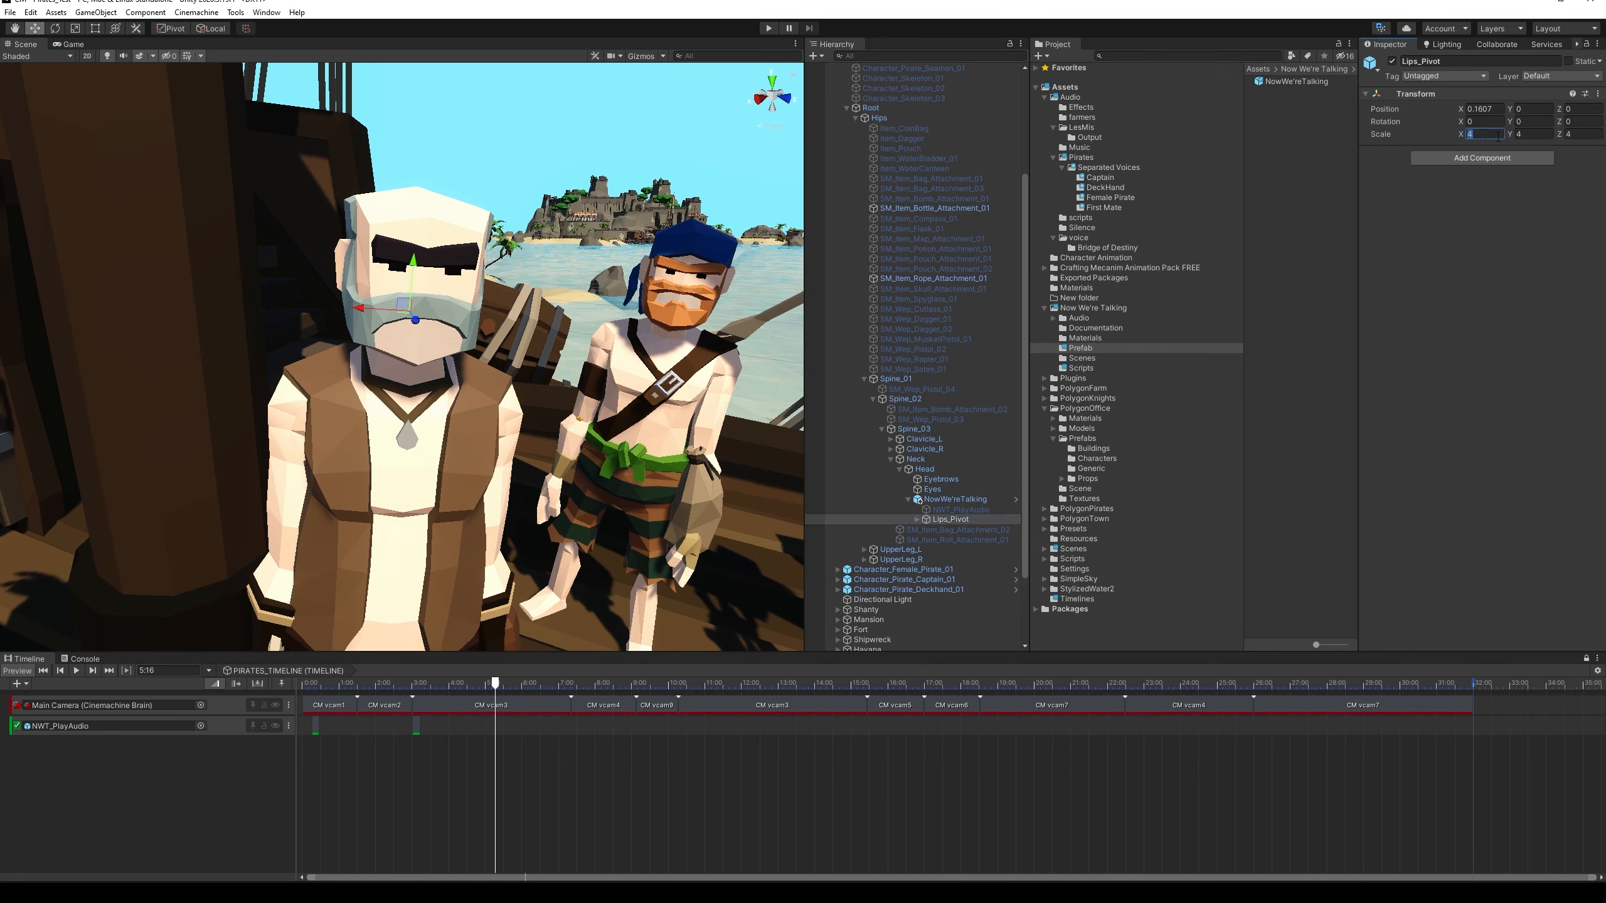
type("1")
type("150")
key("Tab")
type("150")
left_click(1541, 122)
type("-90")
key("Tab")
Move Lips_Pivot onto the first mate's mouth area, to about X 0.16, Y -1.34, Z 1
left_click_drag(424, 381, 443, 389, "alt")
scroll(518, 453, "up", 5)
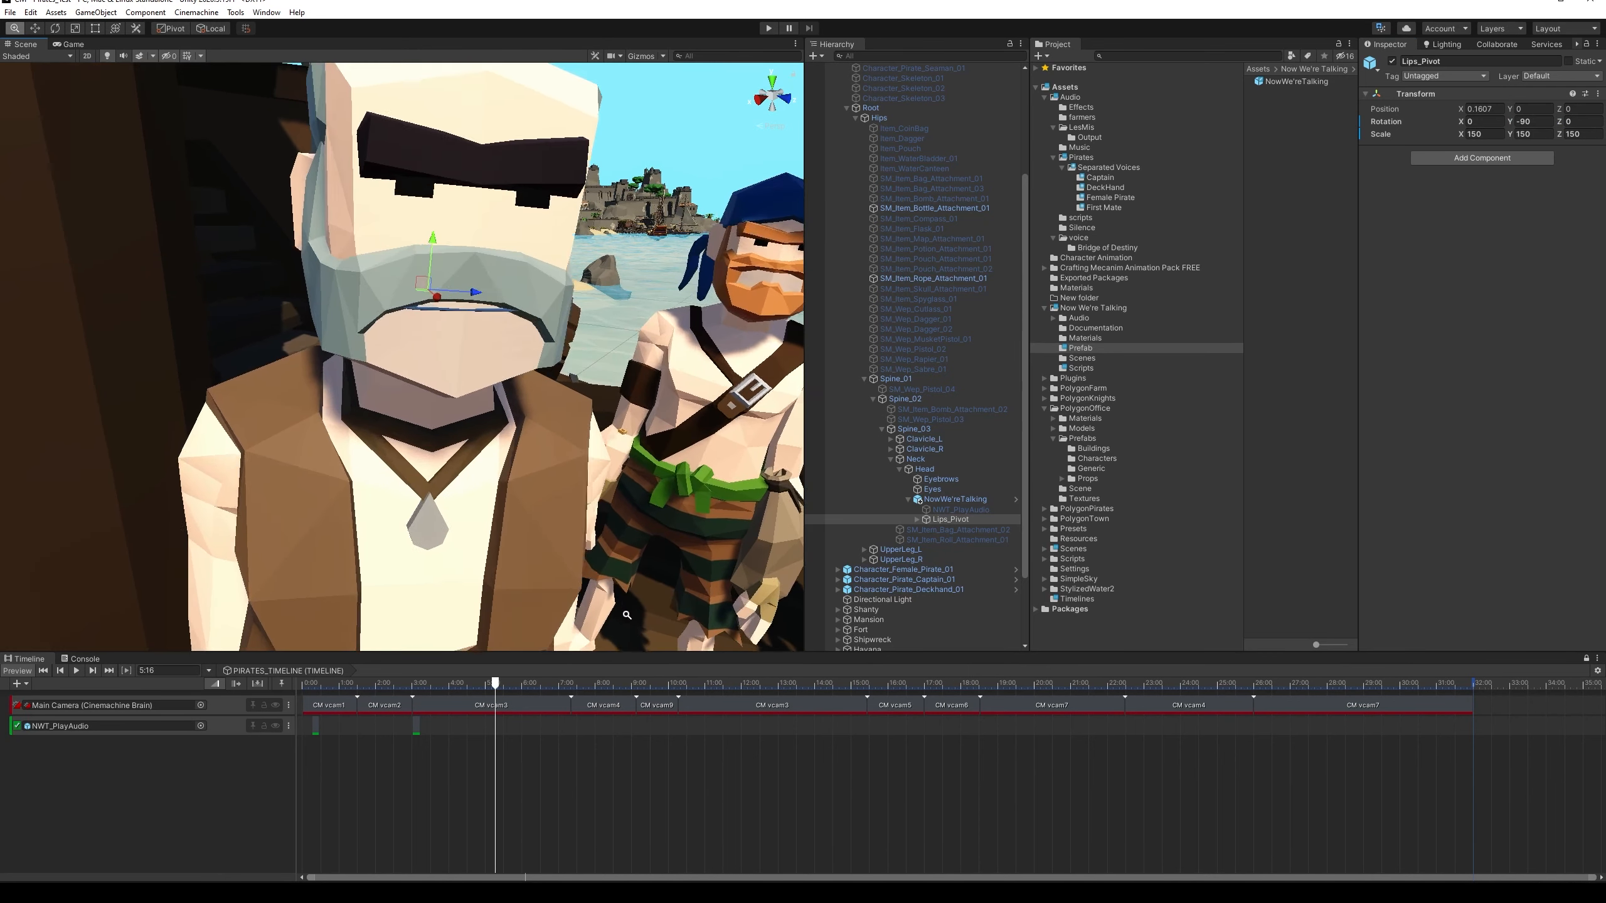
left_click_drag(483, 352, 493, 400, "alt")
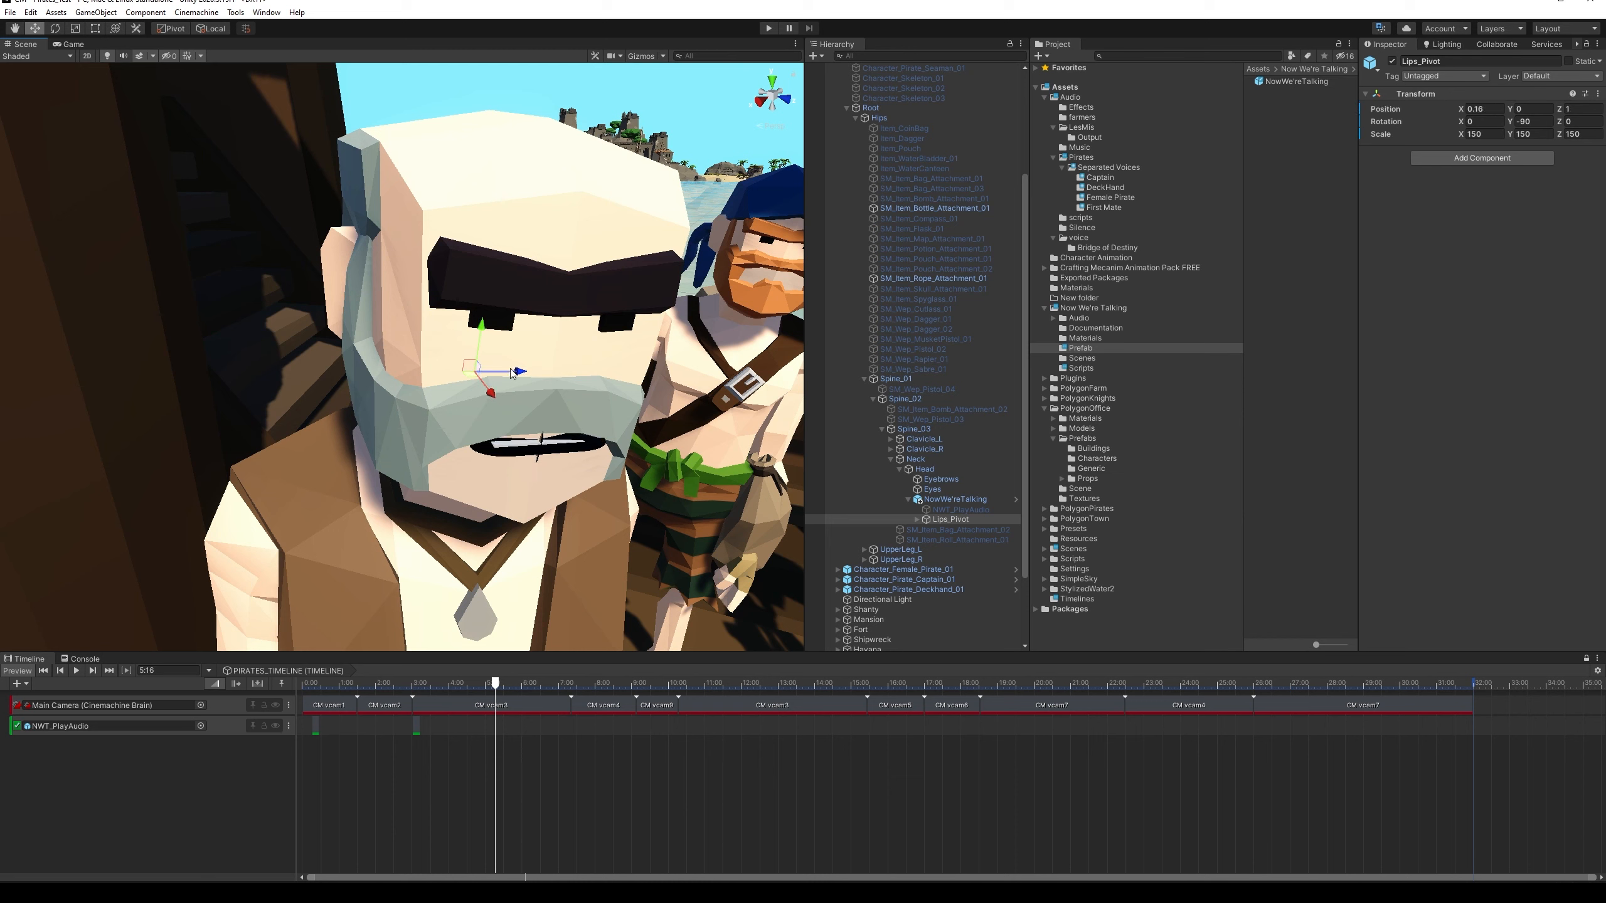
left_click_drag(481, 335, 482, 351)
left_click_drag(561, 437, 564, 410, "alt")
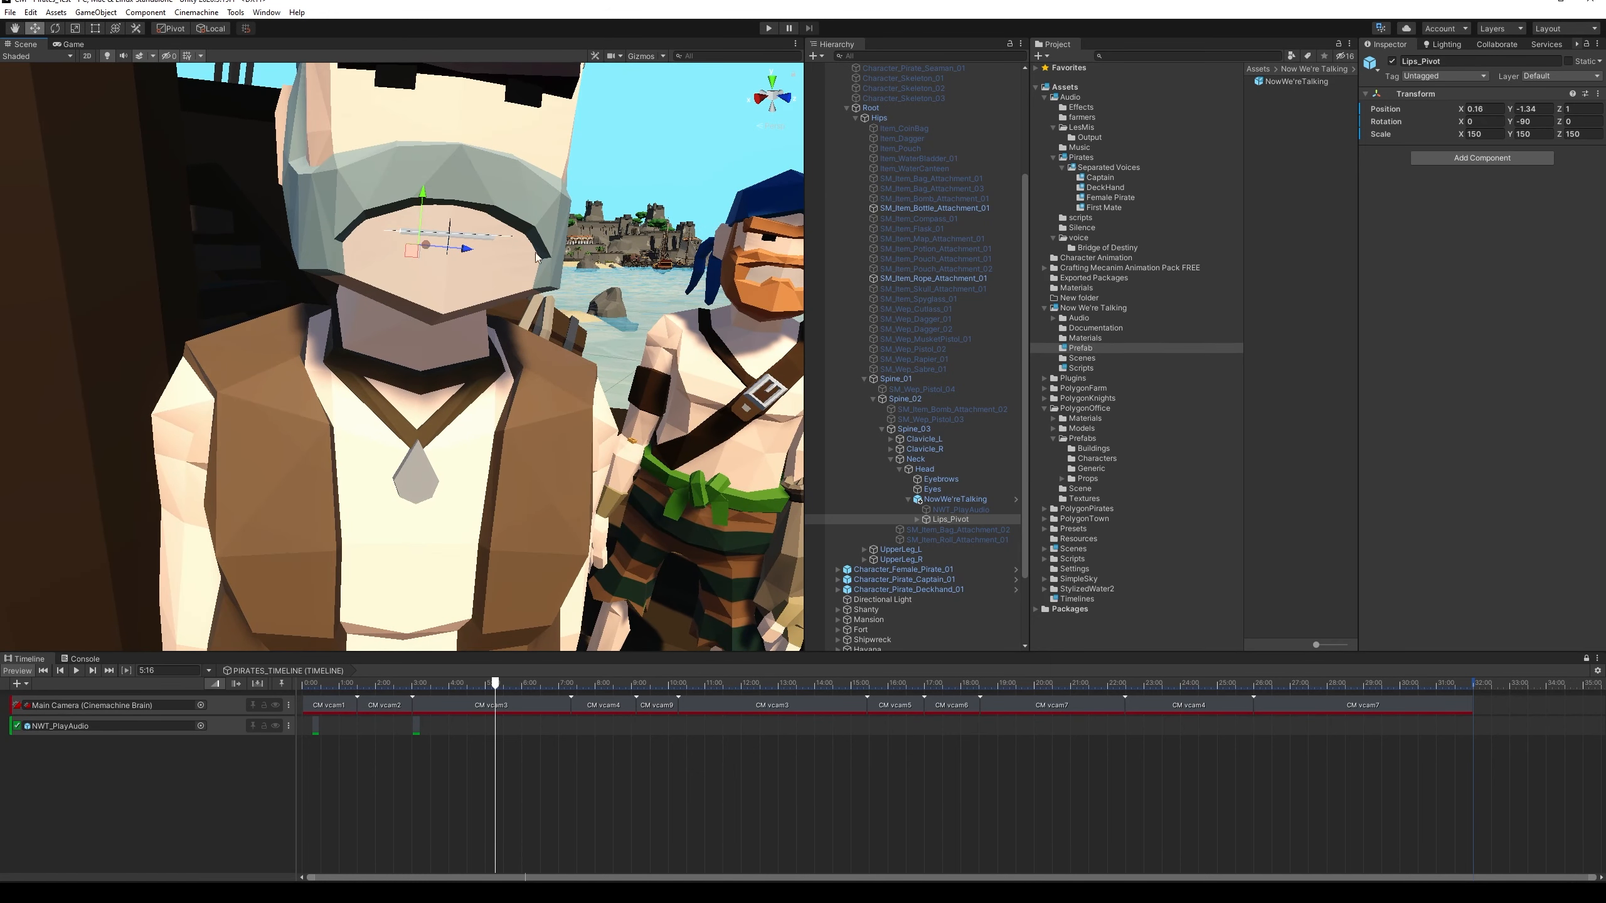
Play the scene and, in the Scene view, rotate Lips_Pivot to about X 2.881, Y -90, Z -3.883 to align with the face
left_click(769, 29)
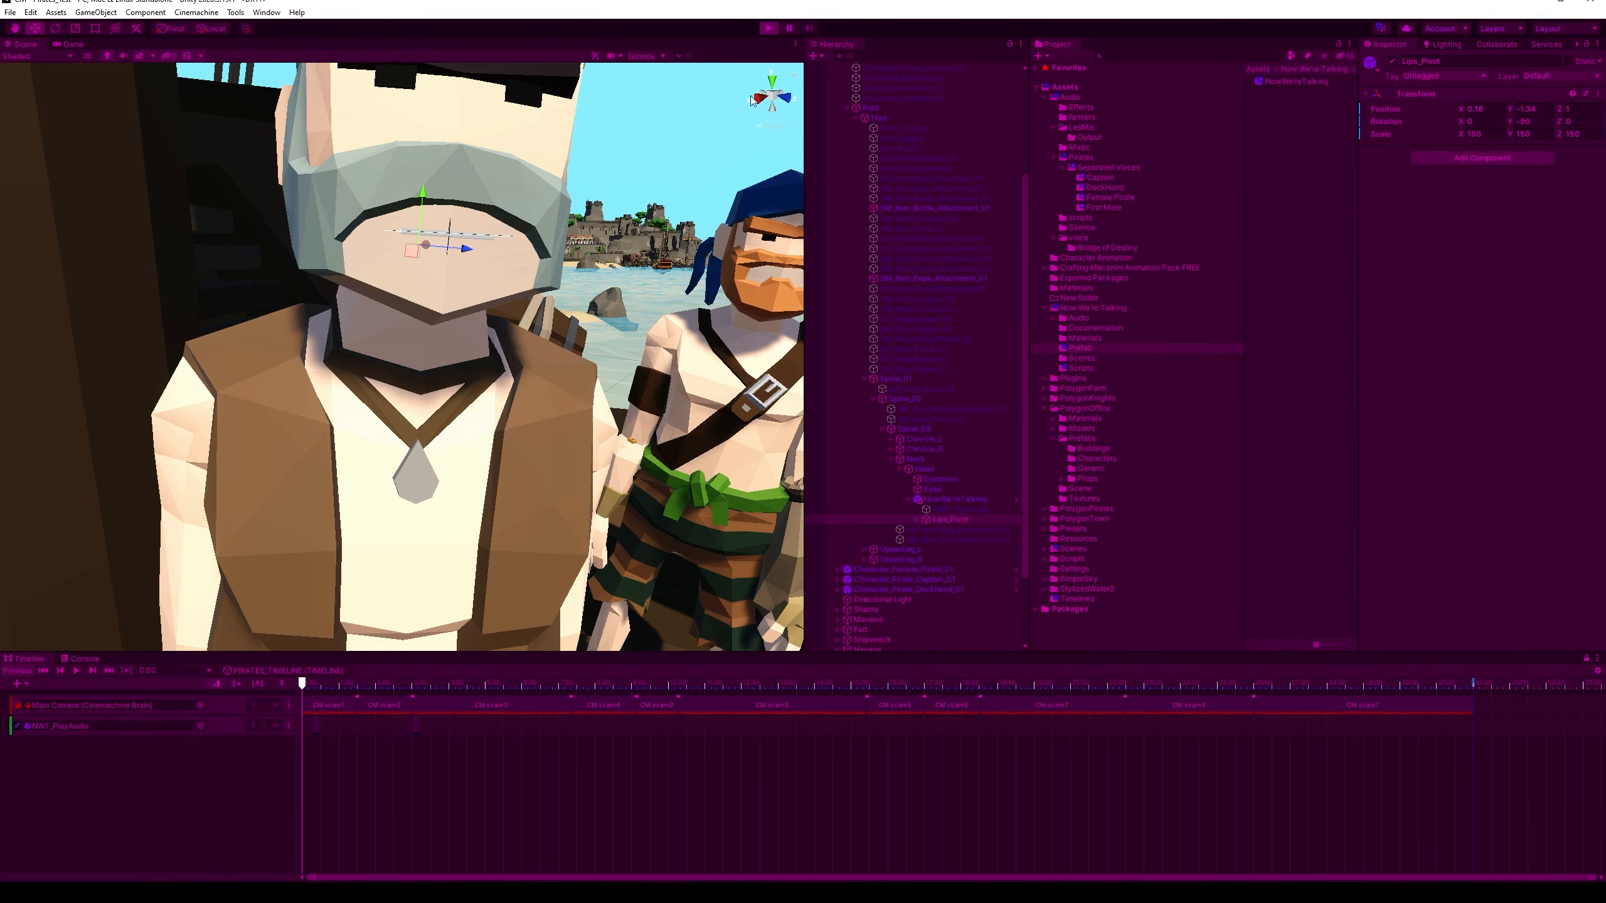
left_click(26, 45)
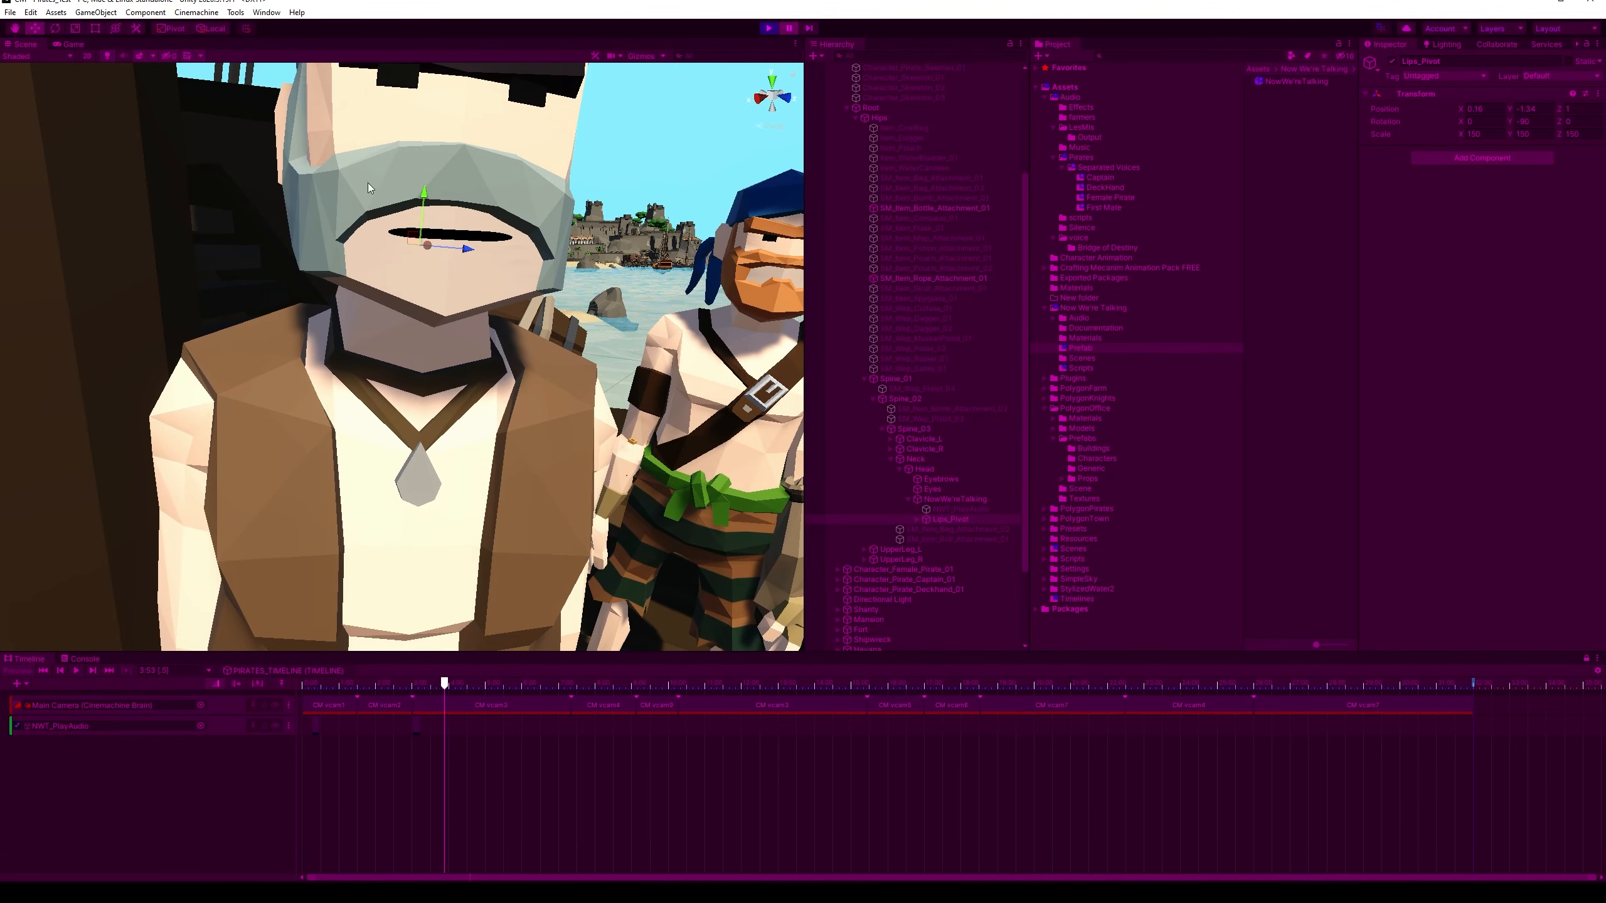
left_click(56, 28)
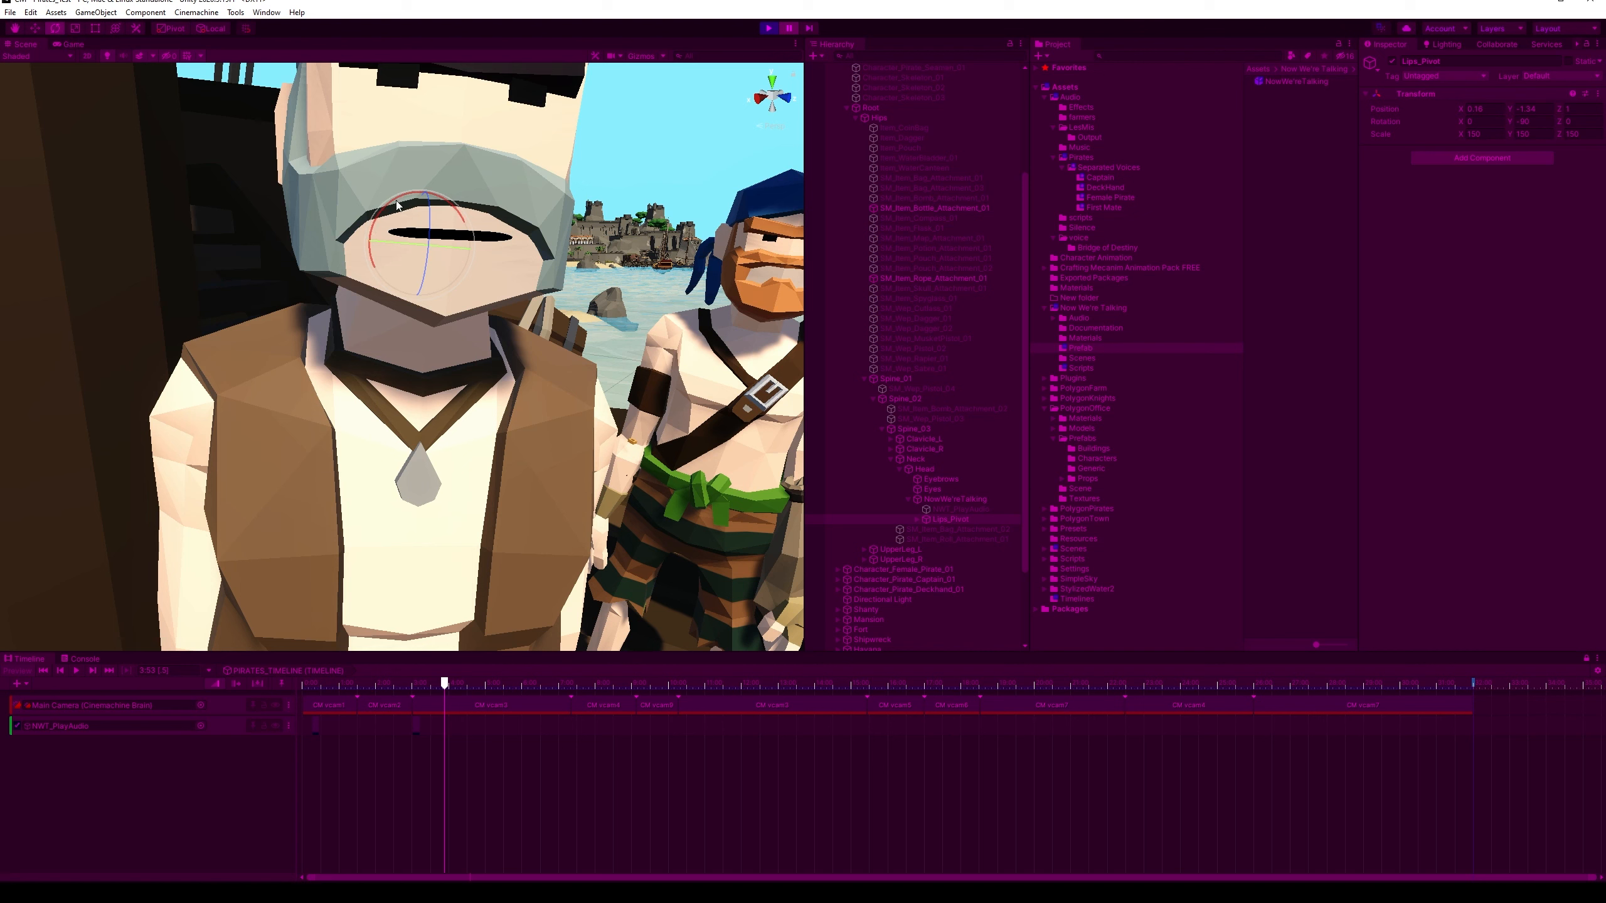
left_click_drag(395, 199, 426, 219)
key("w")
key("e")
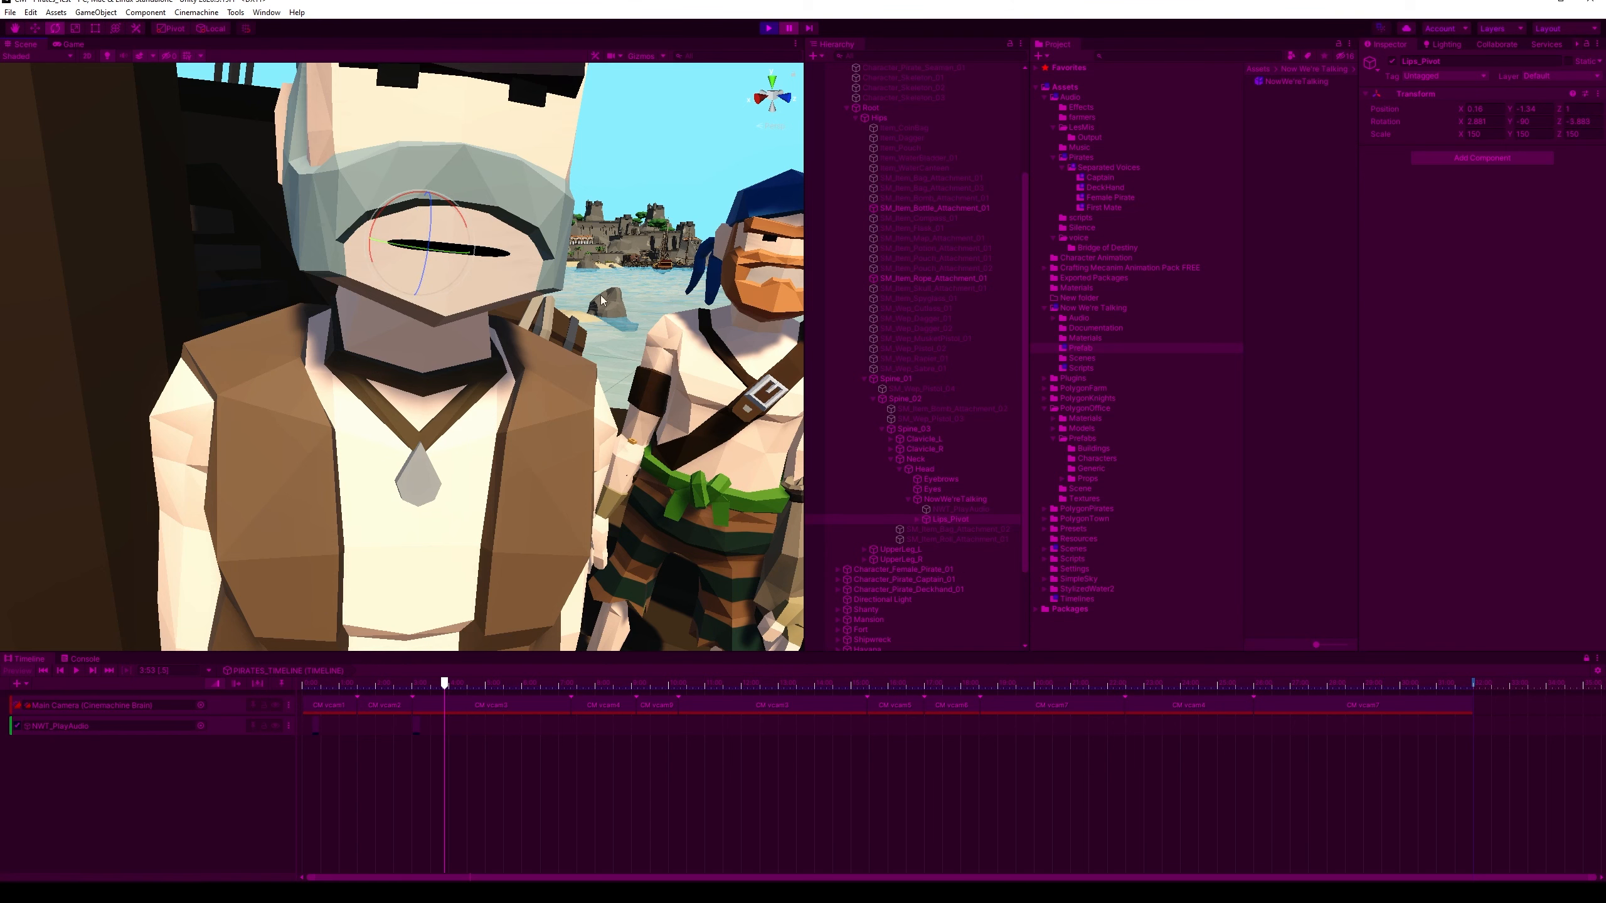
left_click_drag(600, 295, 766, 135, "alt")
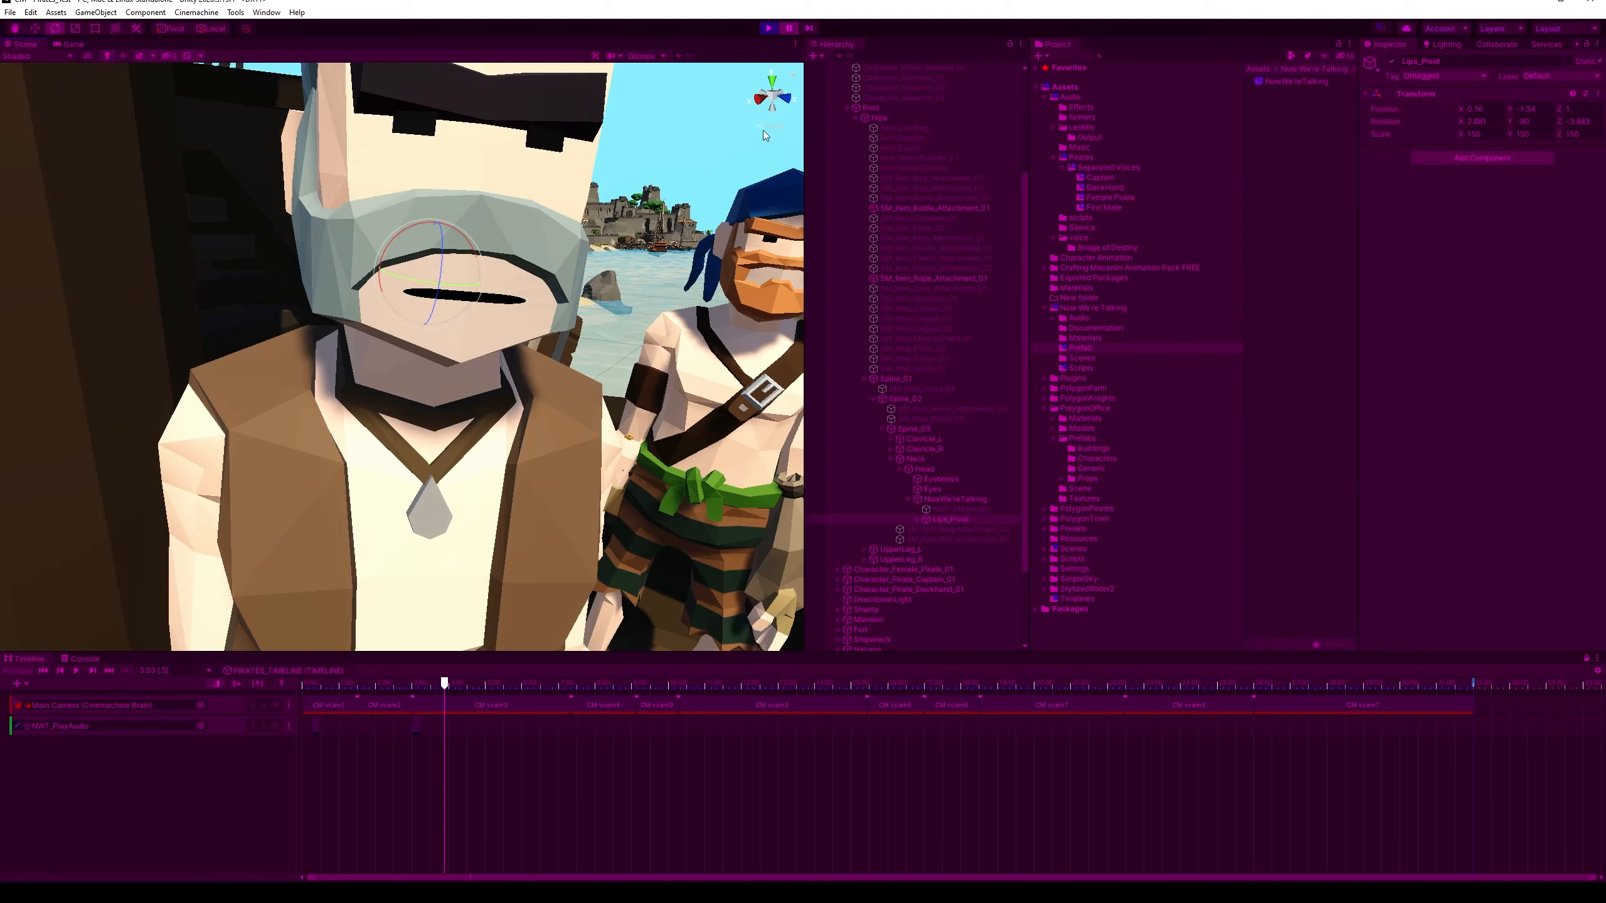
Resume the paused scene to check the rotated mouth on the first mate, and pause it again
left_click(789, 27)
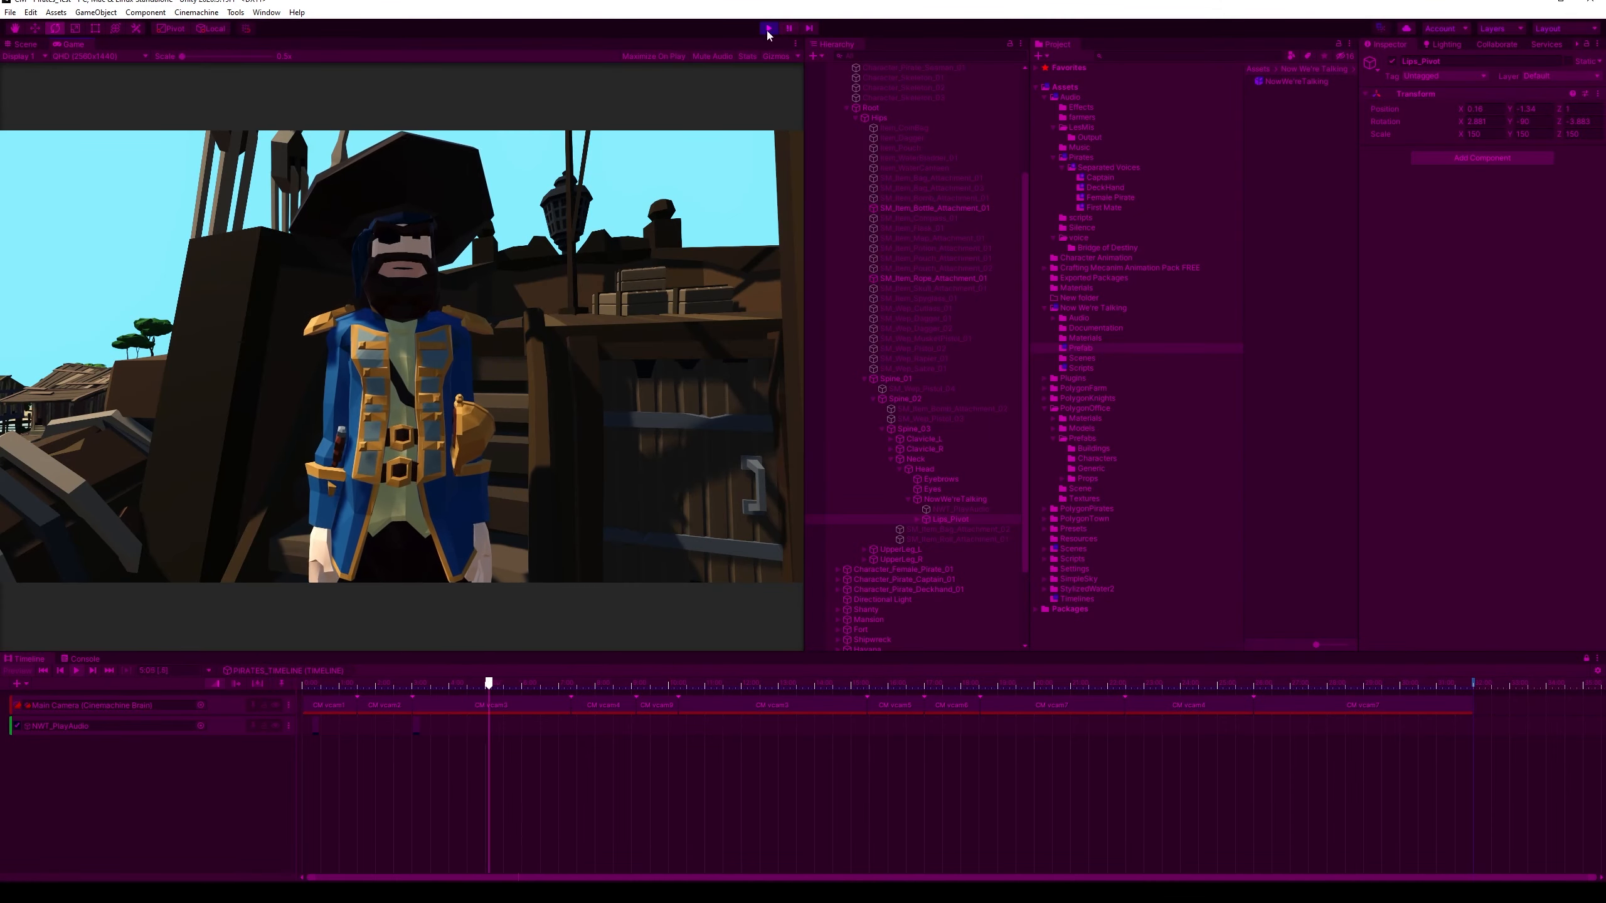
left_click(25, 44)
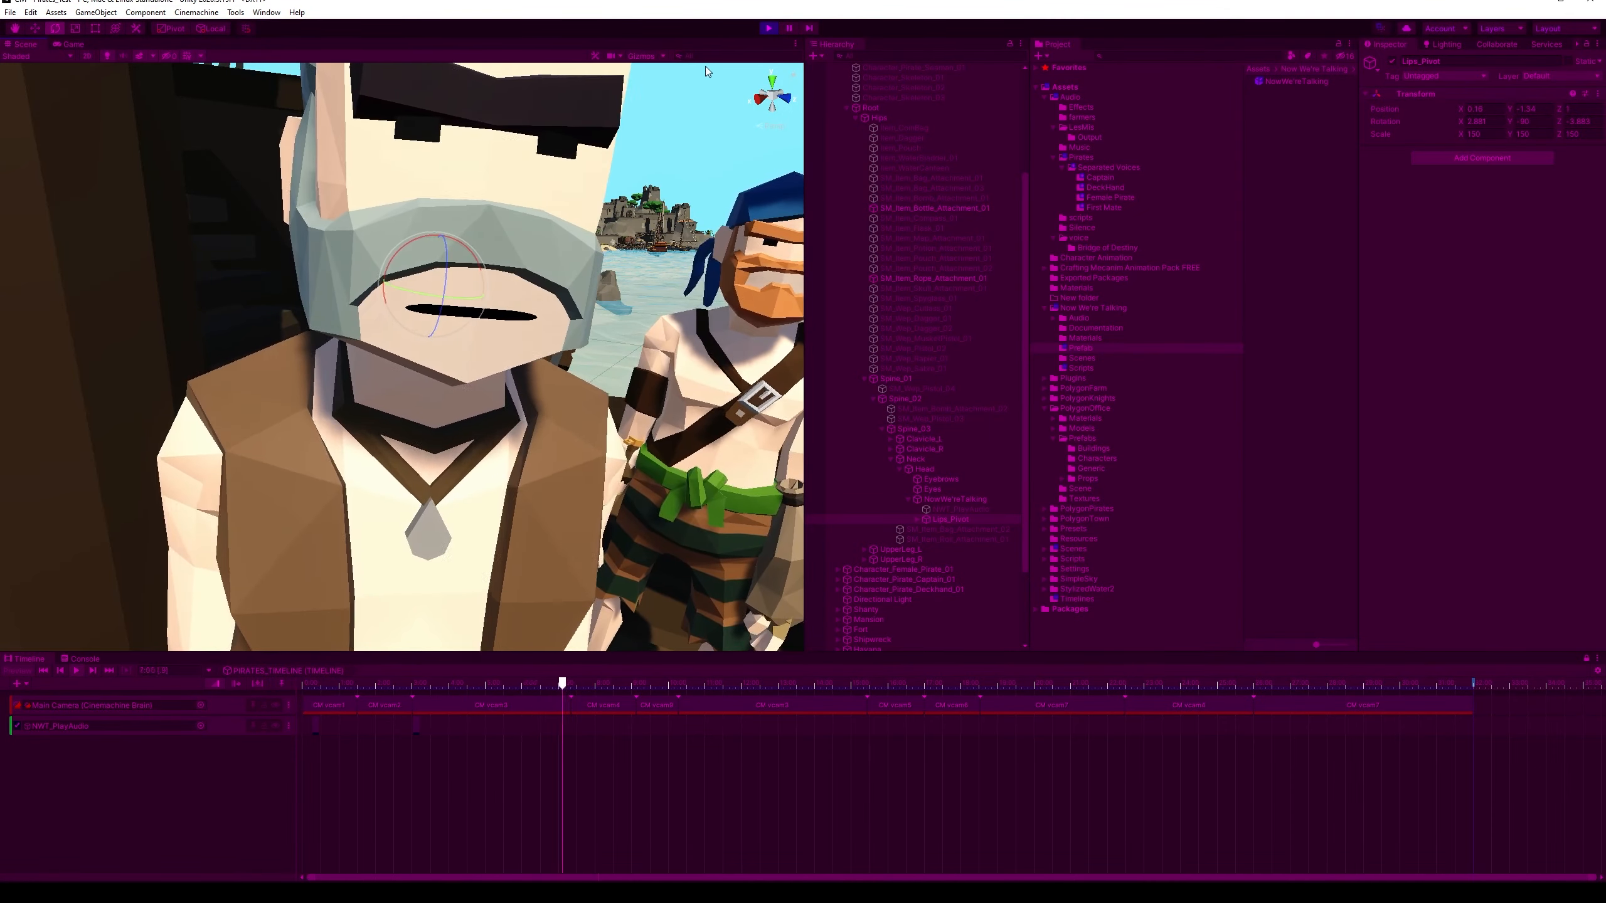
left_click(789, 28)
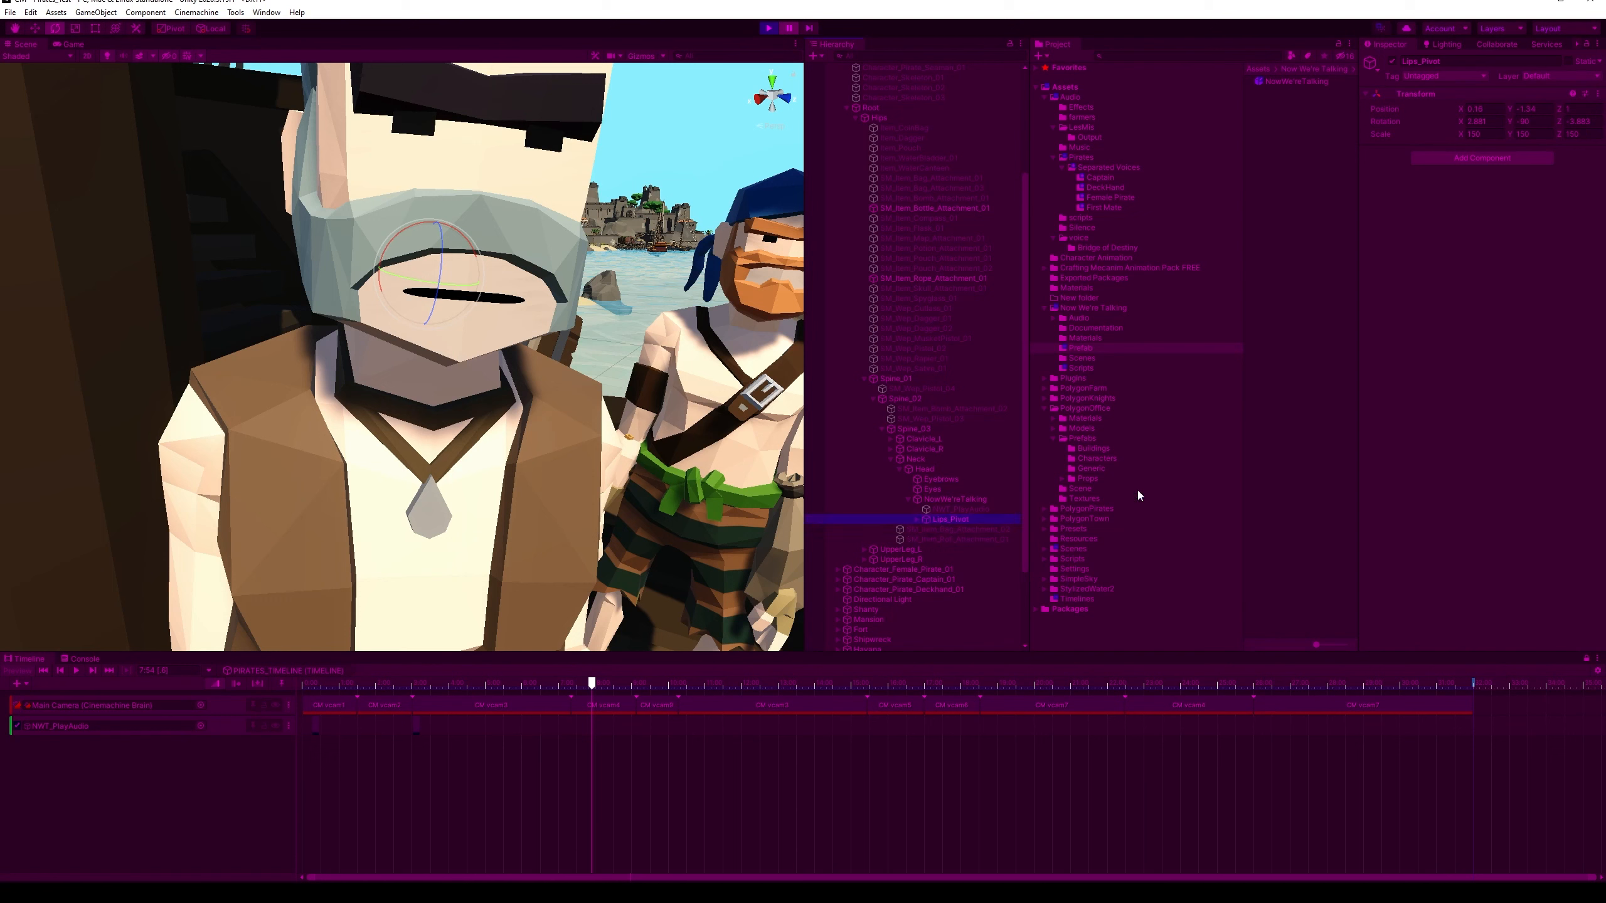
Copy Lips_Pivot's play-mode Transform values, paste them onto Lips_Pivot outside play mode, and save the scene
left_click(1598, 93)
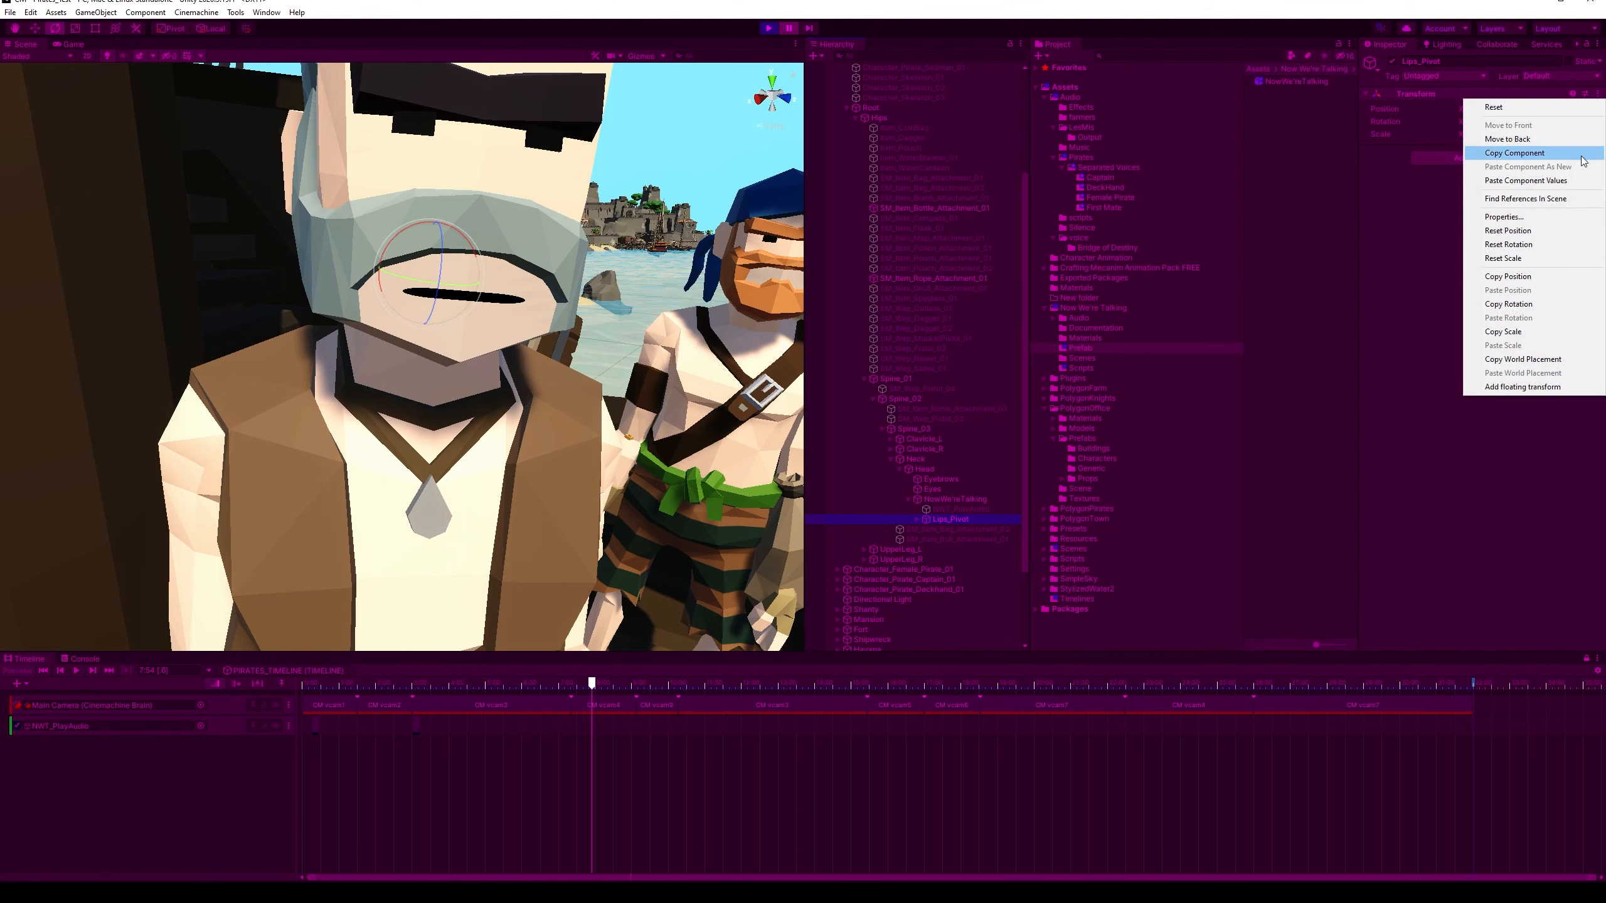
left_click(1526, 157)
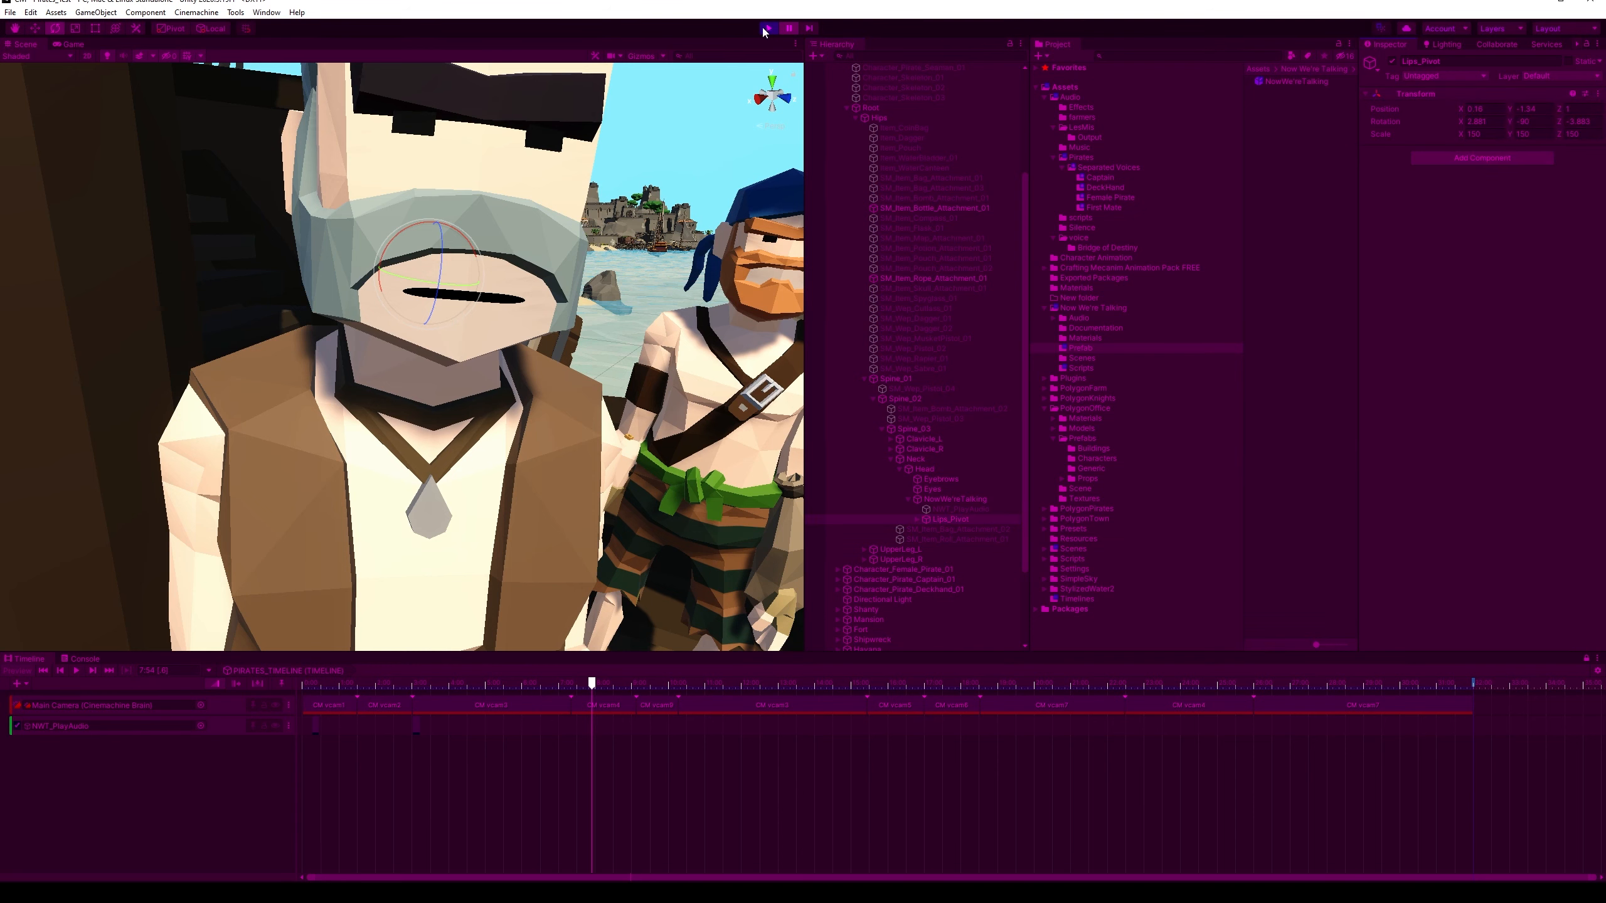
left_click(767, 29)
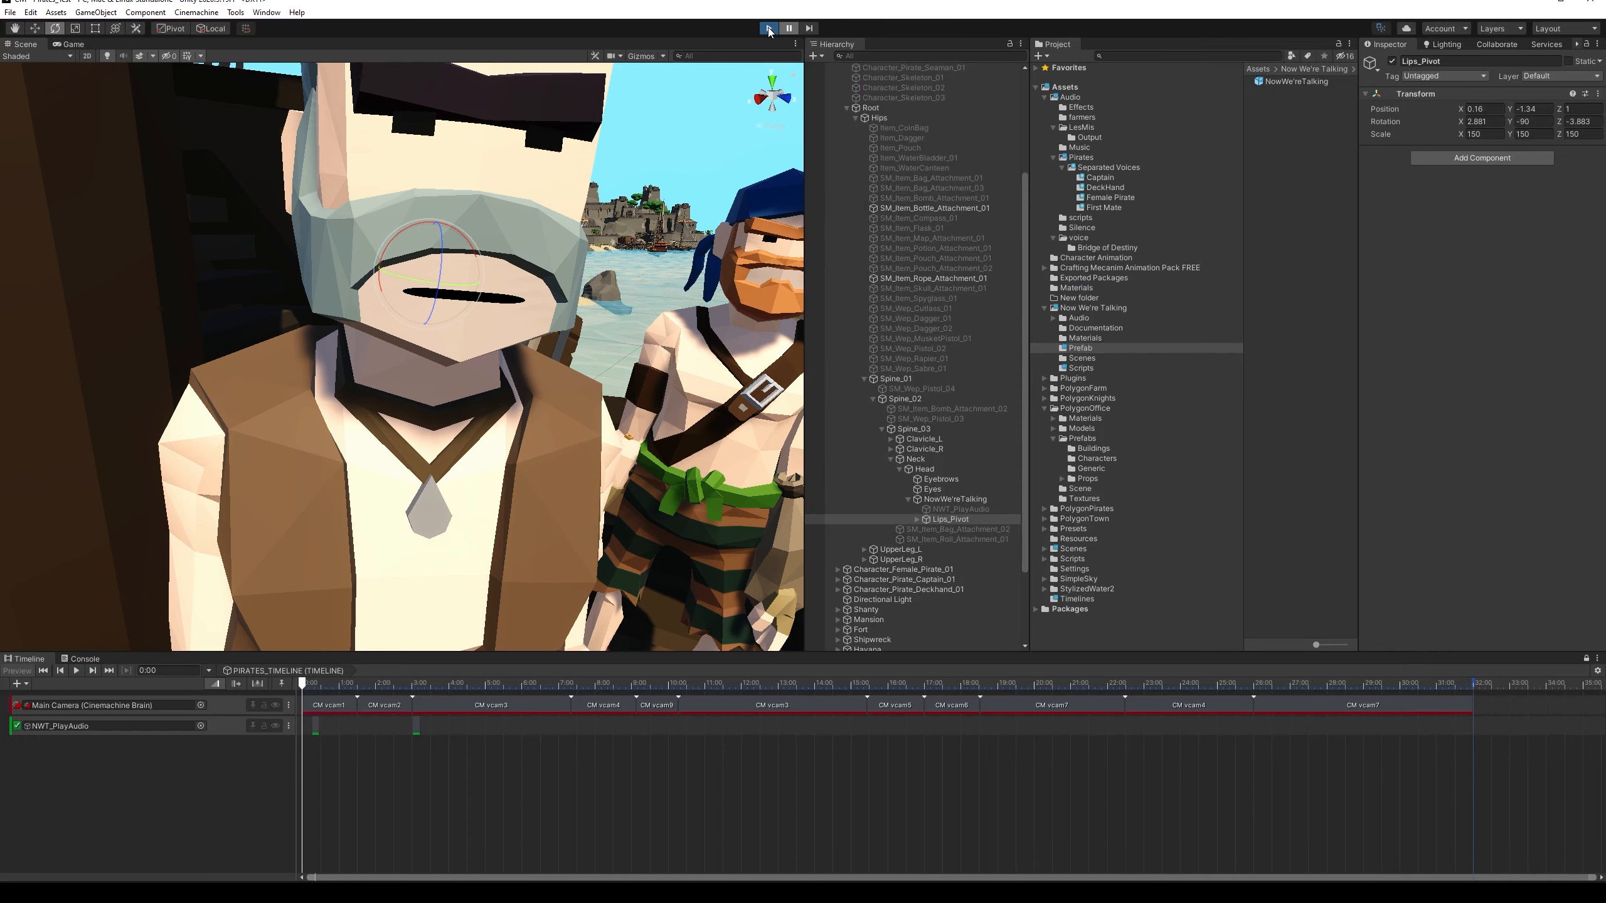
left_click(956, 520)
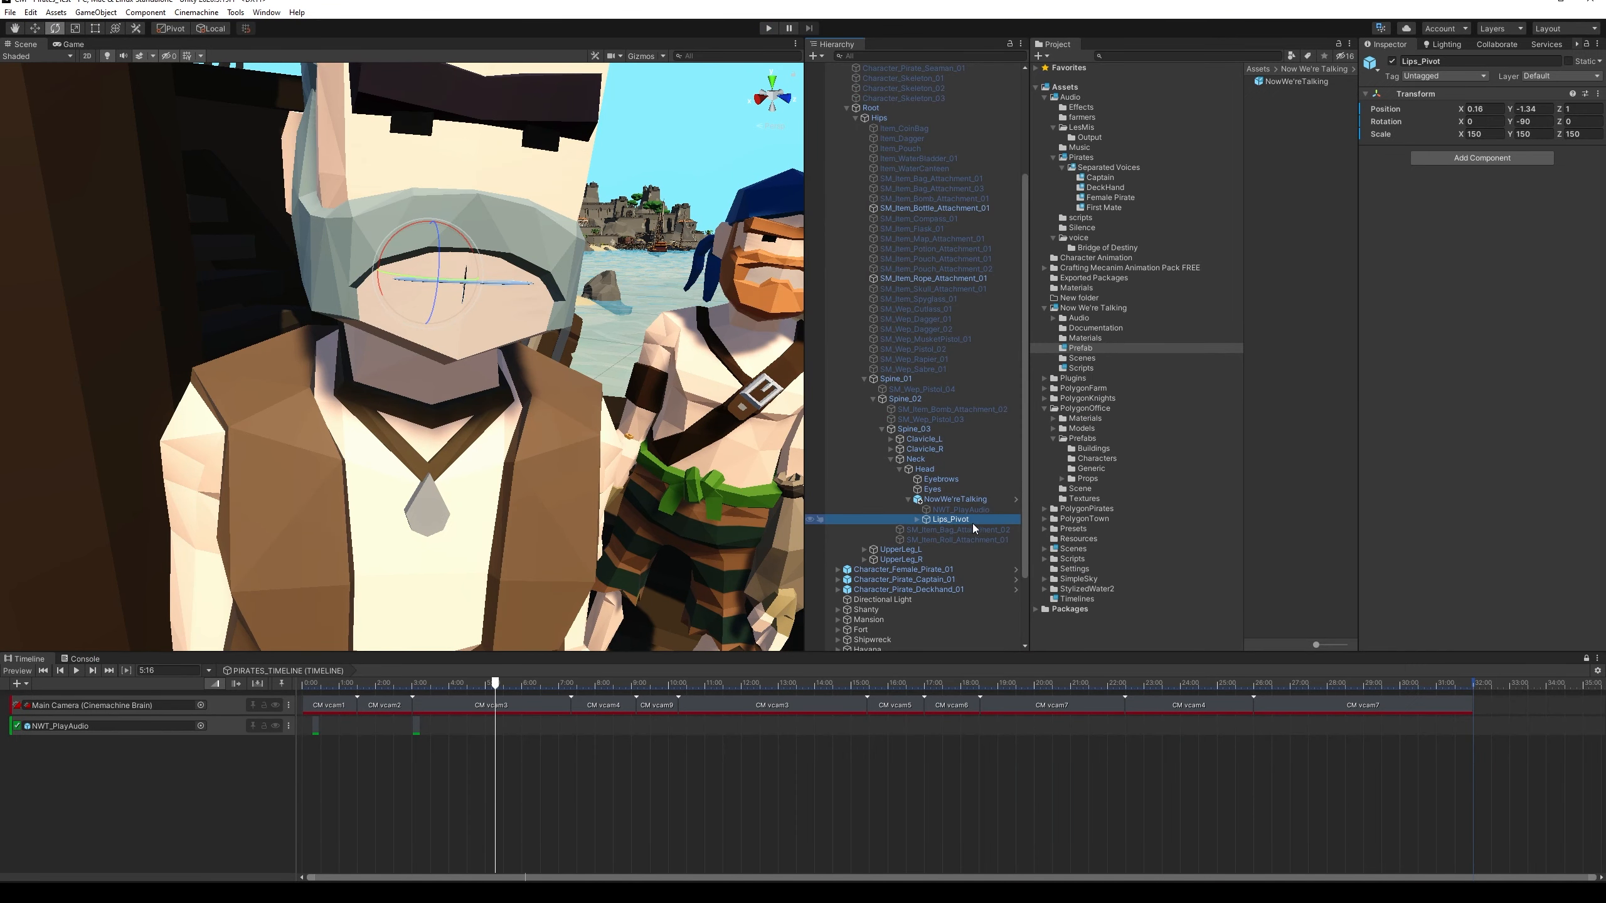
left_click(1600, 98)
left_click(1600, 98)
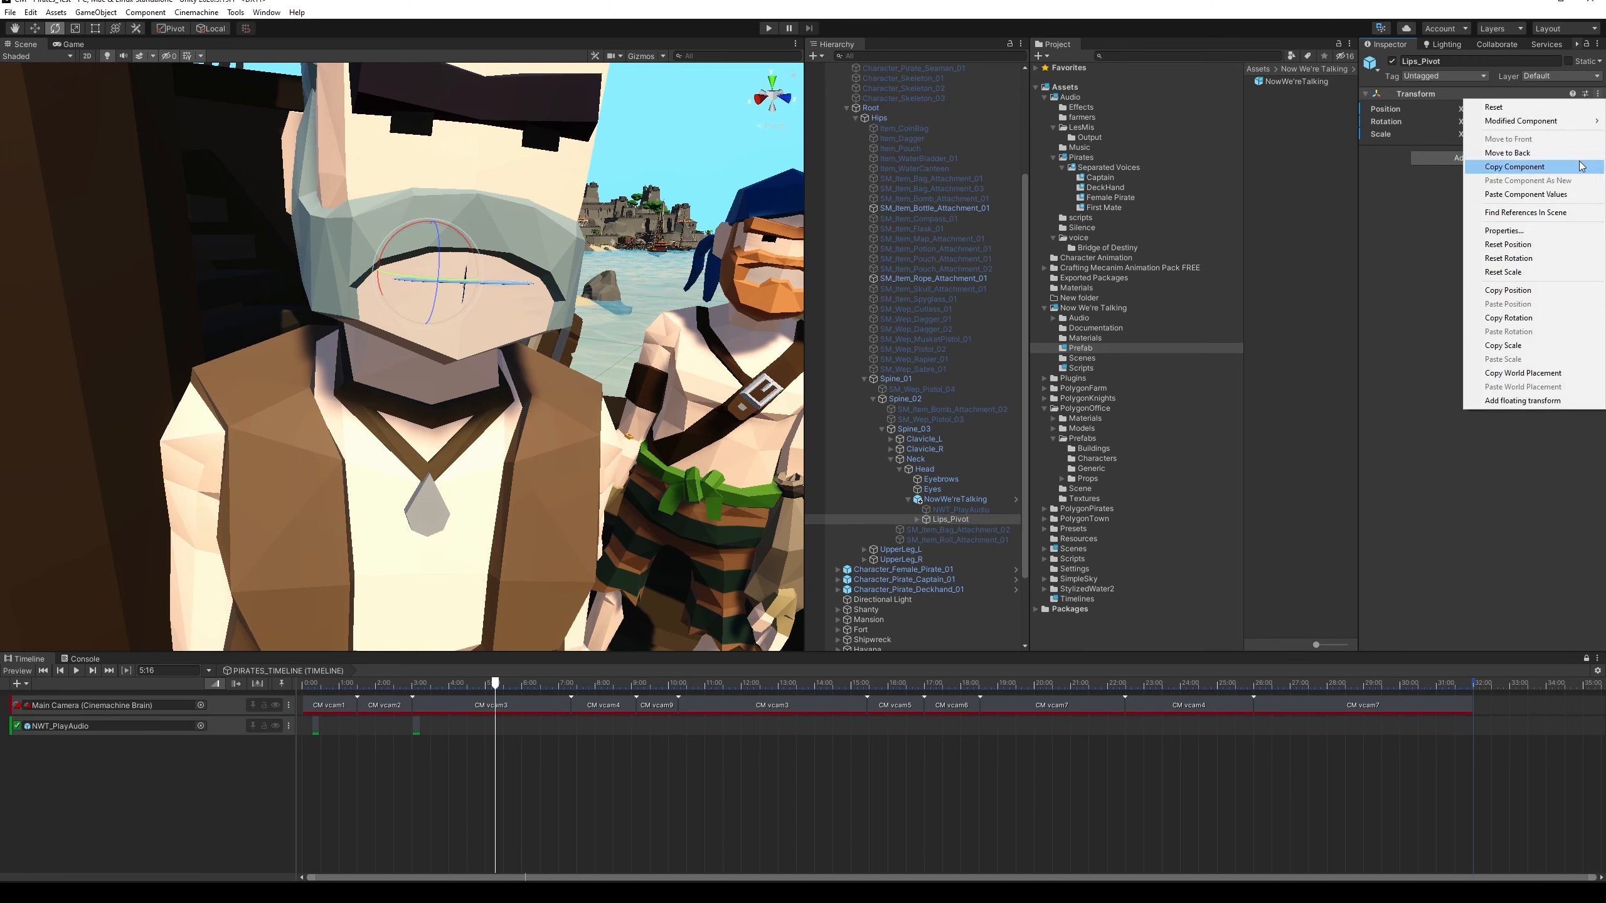
left_click(1530, 194)
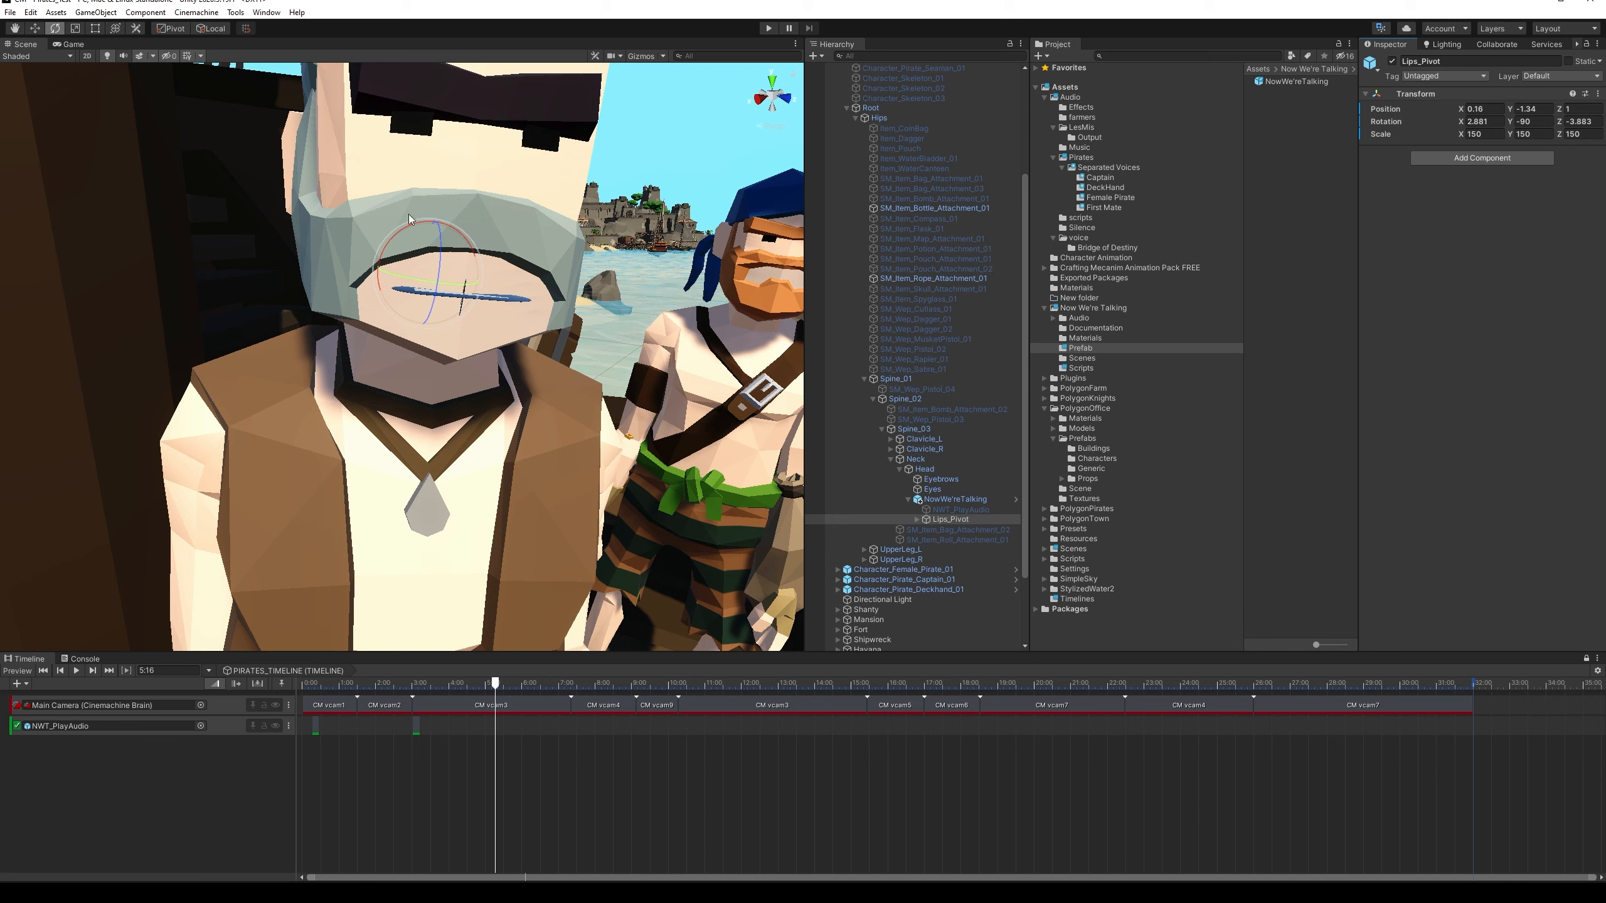
left_click(10, 14)
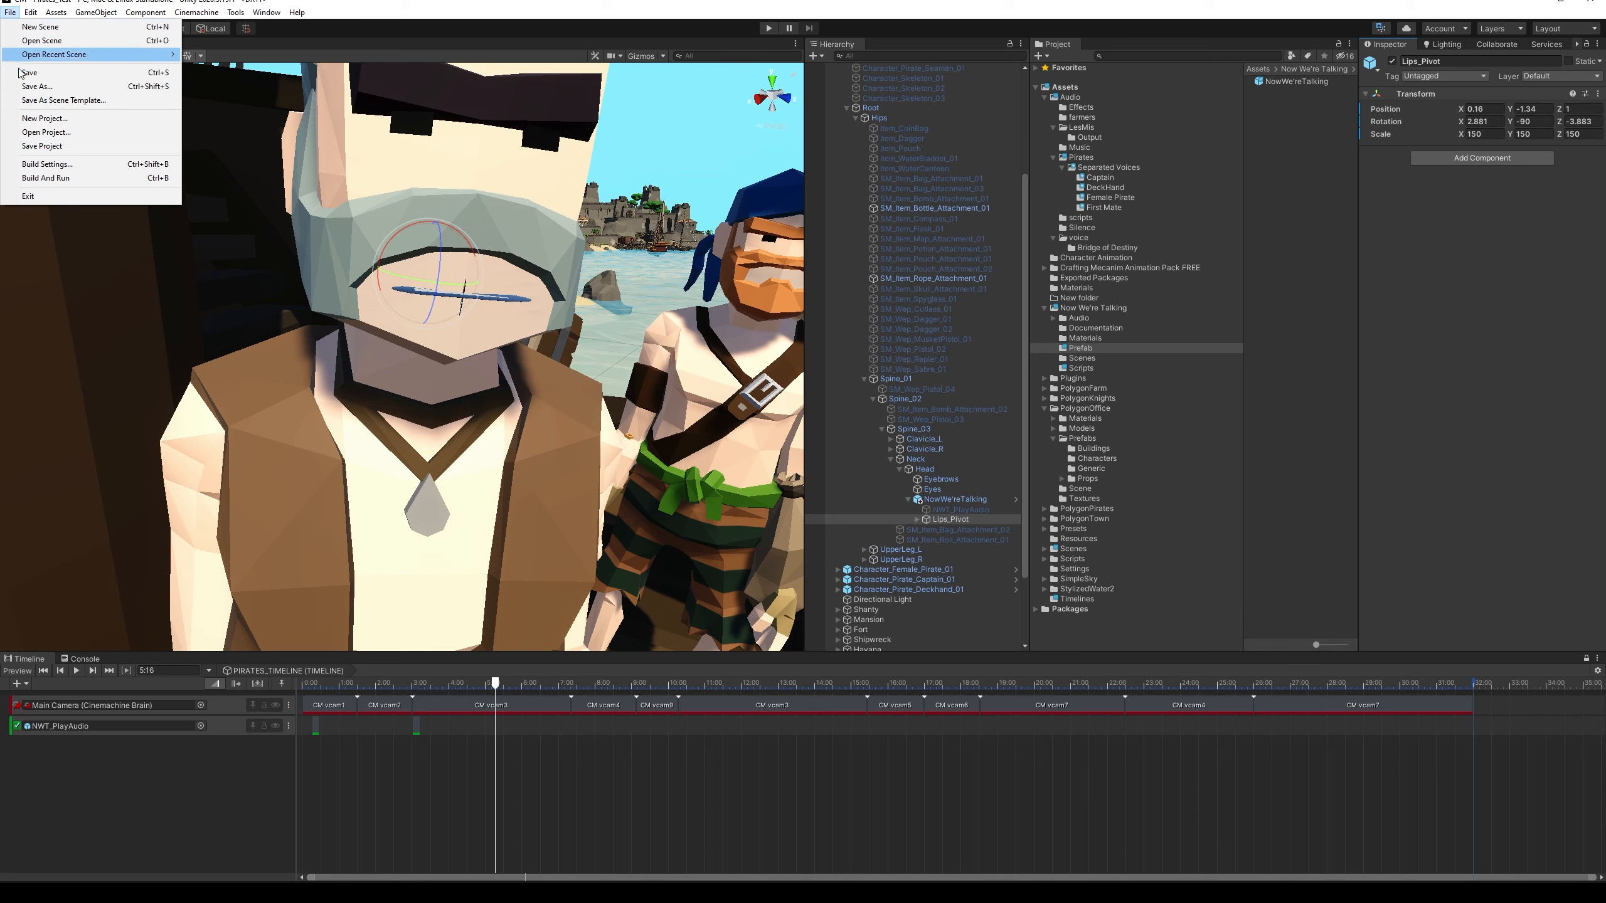
left_click(26, 73)
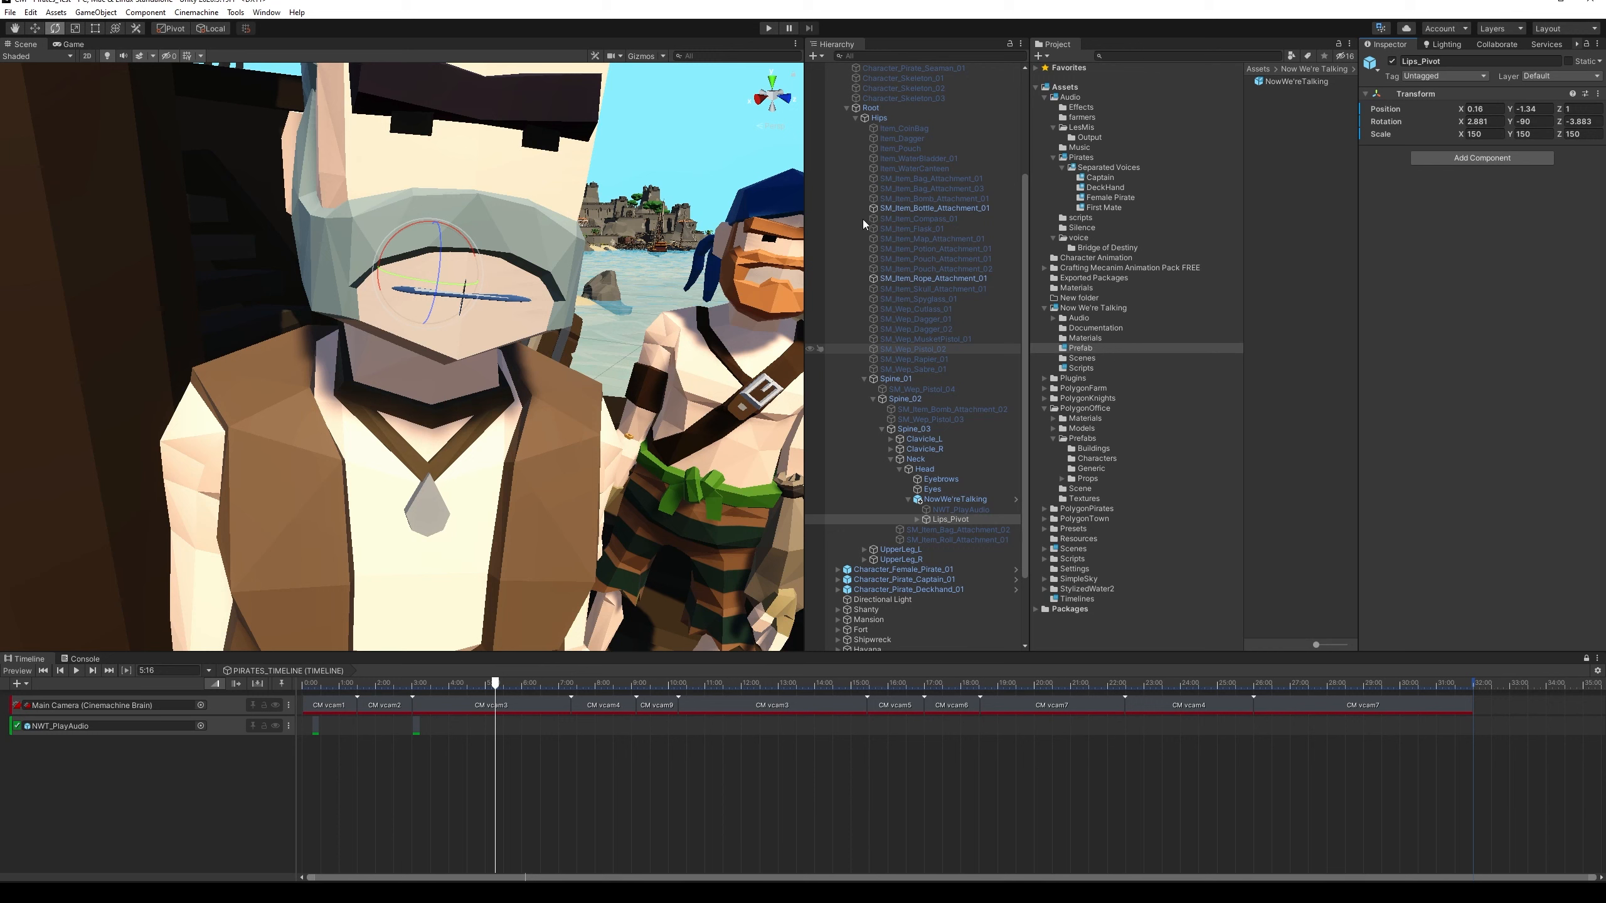
Lock the Inspector on the first mate's NowWe'reTalking and add First_Mate_001 to First_Mate_005 to its NWT_Clips list
left_click(955, 499)
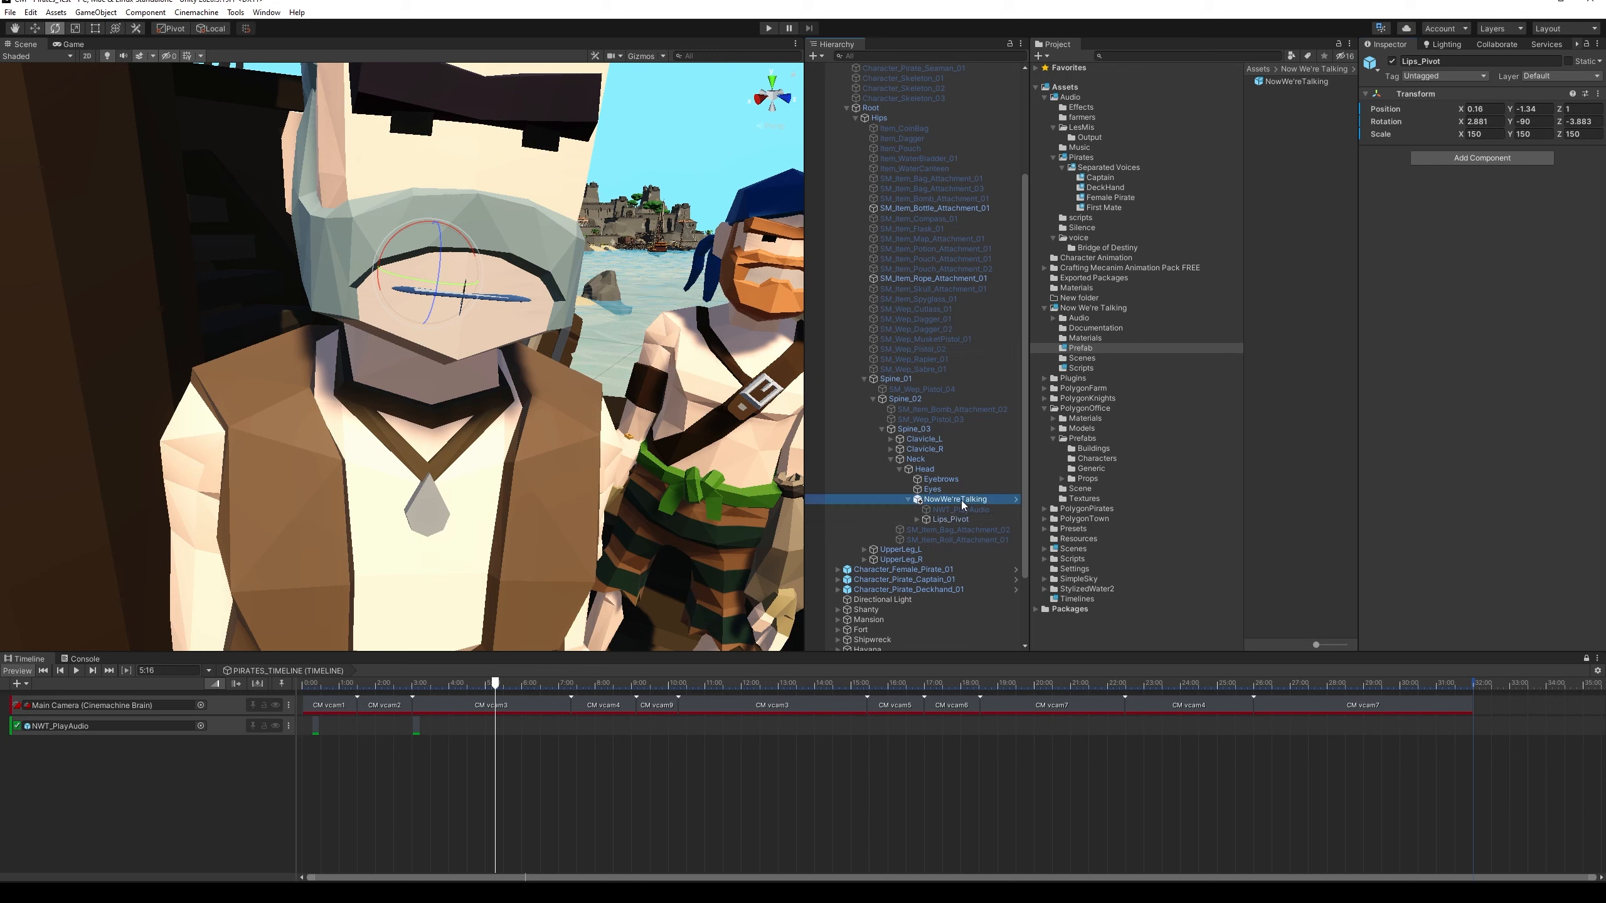
left_click(1115, 212)
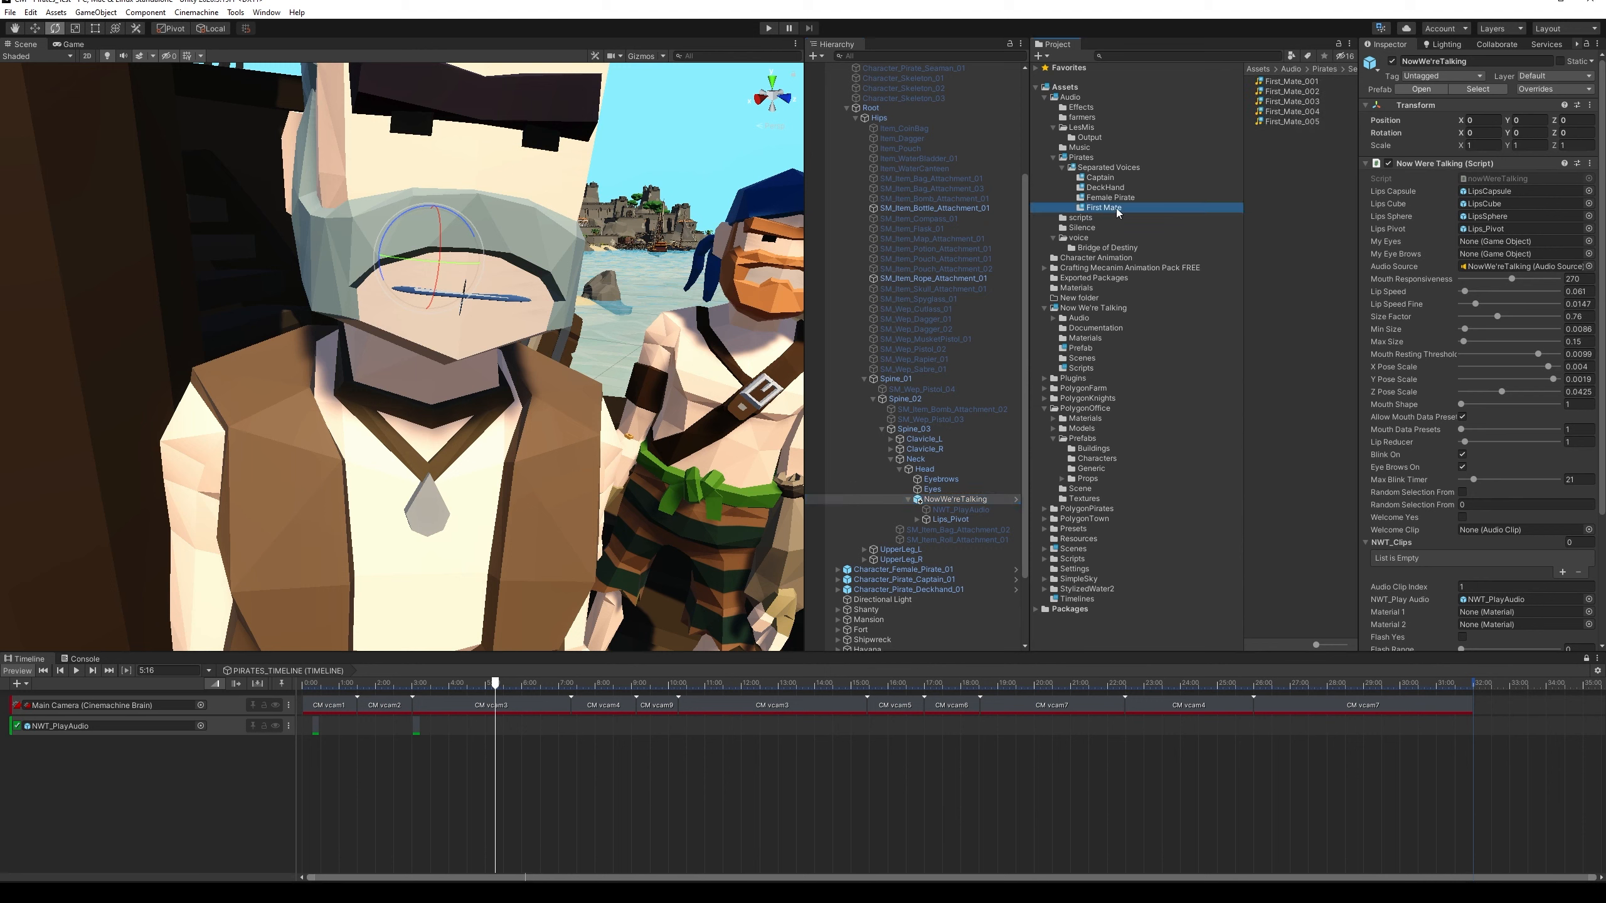
left_click(1302, 81)
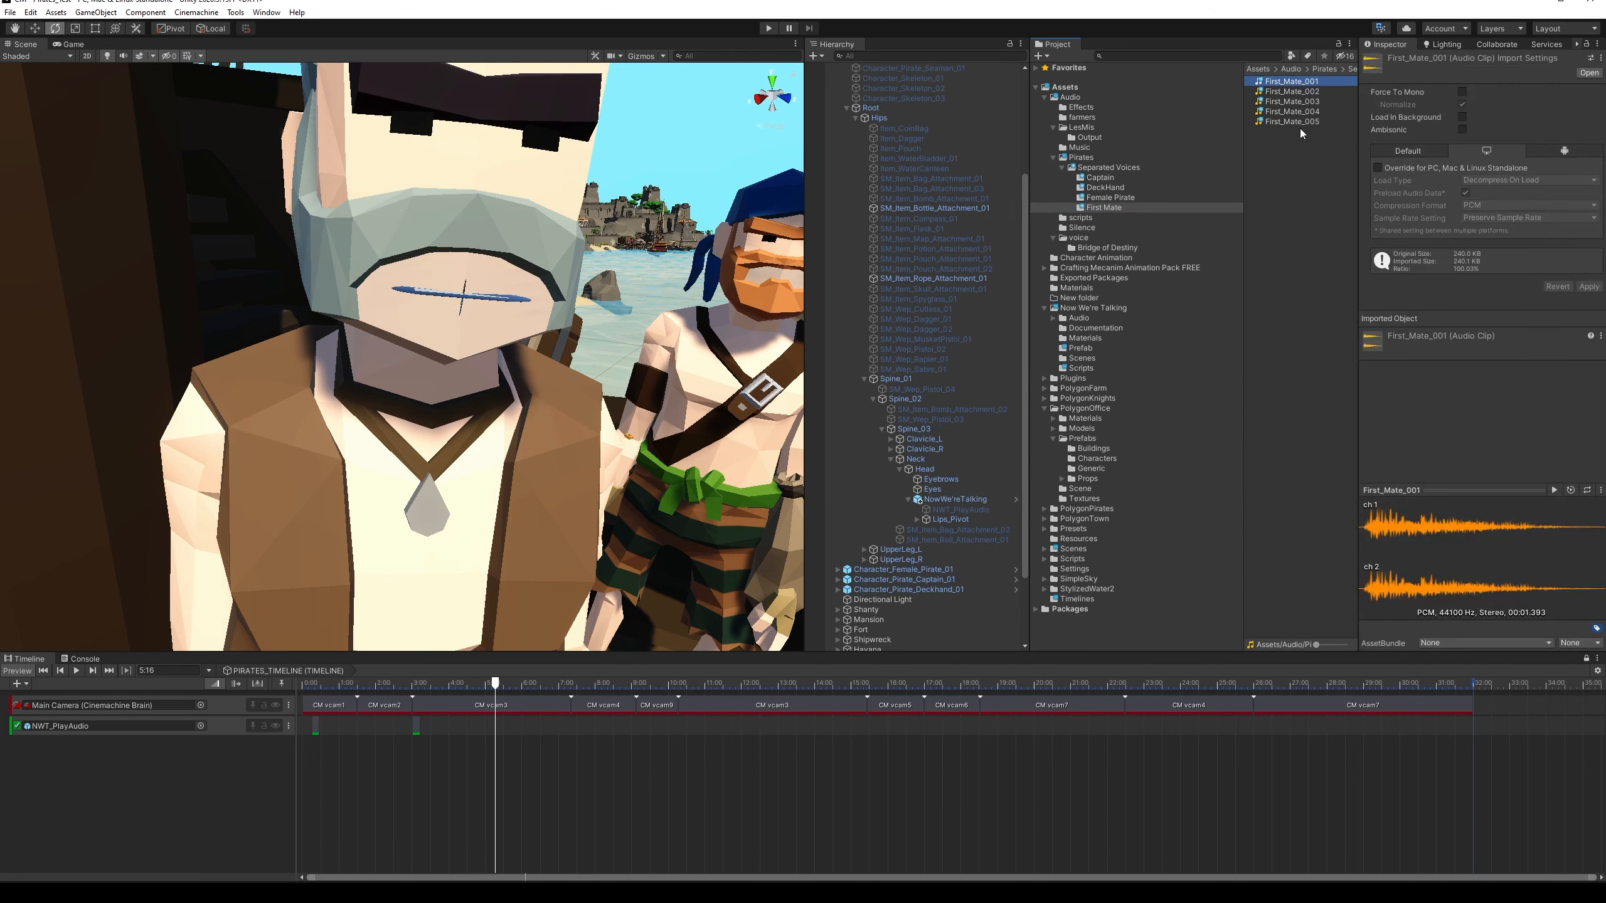
left_click(963, 502)
left_click(1587, 45)
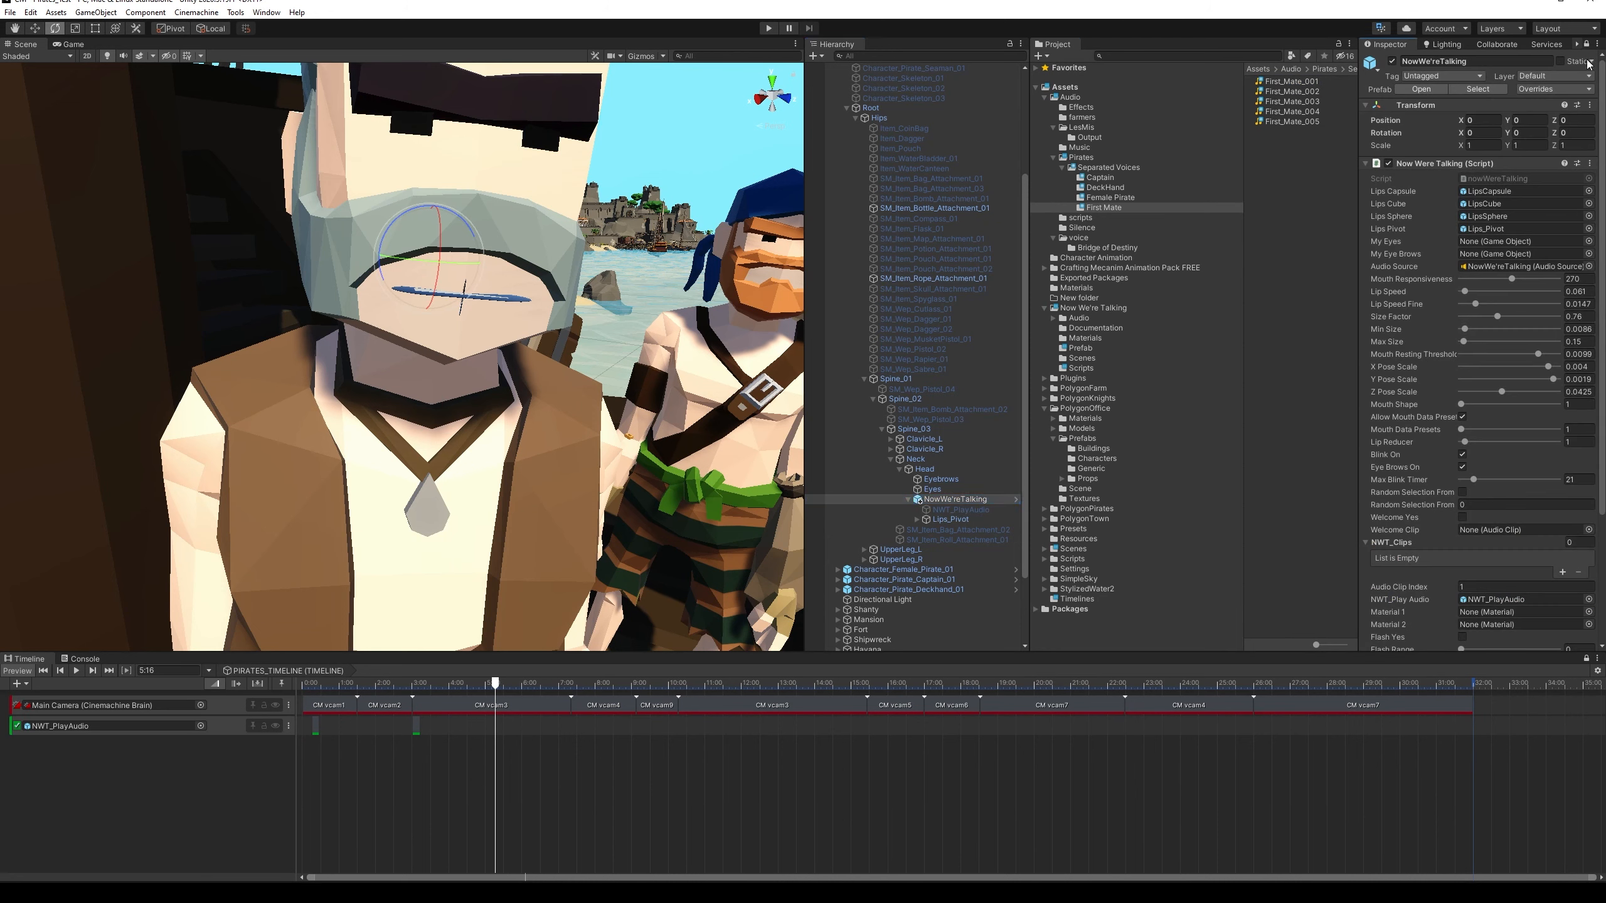
left_click(1292, 81)
left_click(1290, 123, "shift")
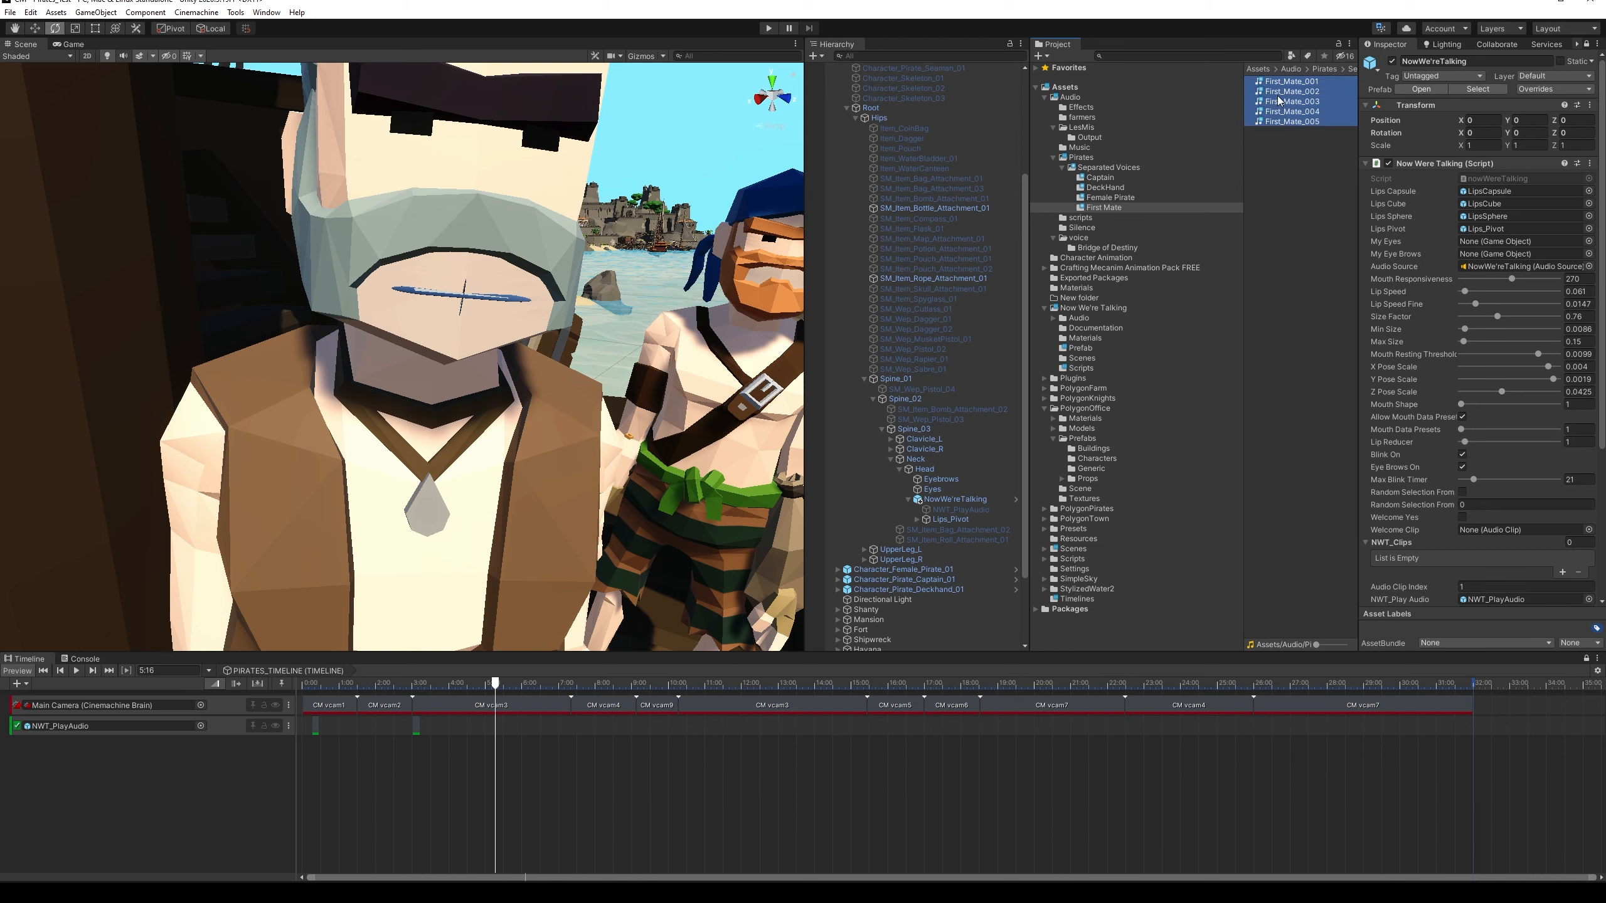
left_click_drag(1277, 87, 1408, 543)
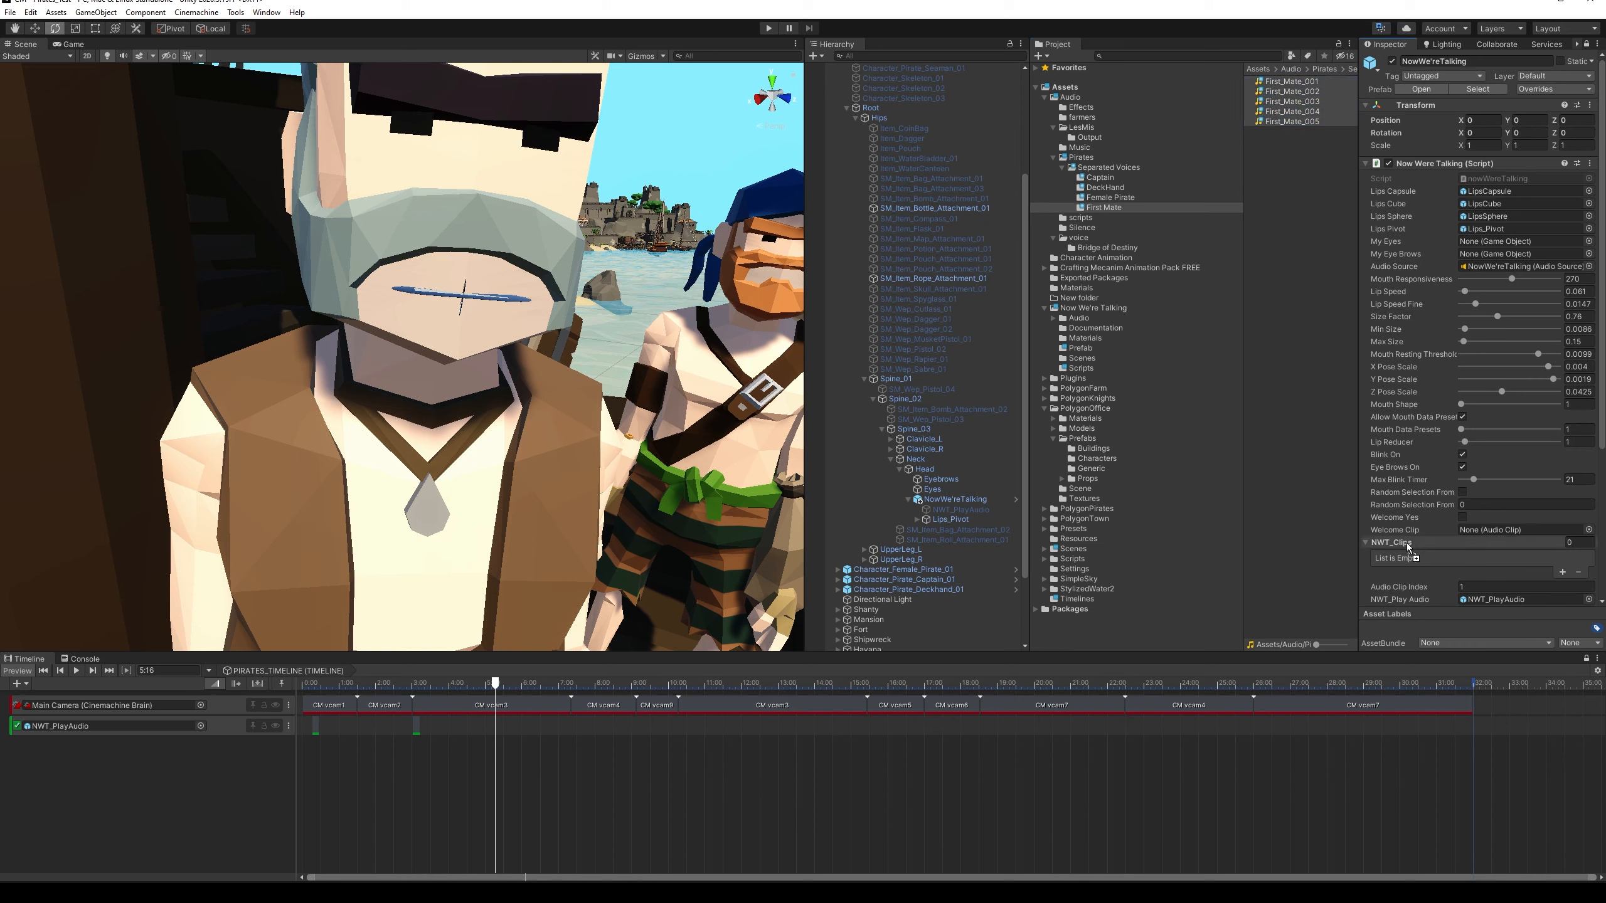
left_click_drag(1407, 542, 1405, 543)
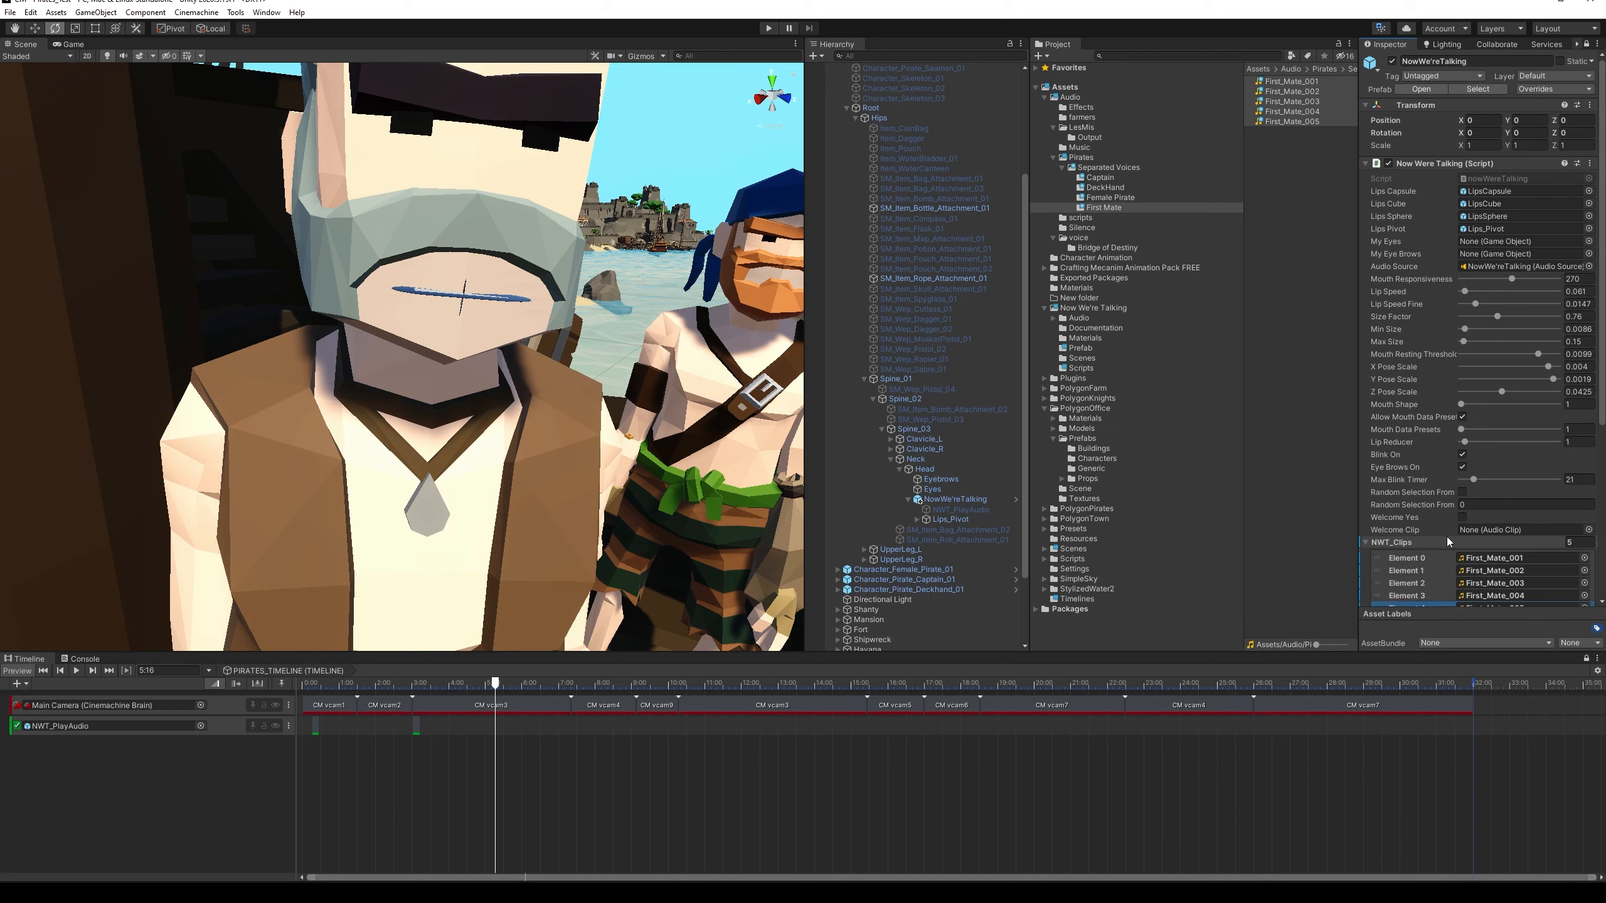
Set the Audio Clip Index of the first mate's NowWe'reTalking to -1
scroll(1447, 537, "down", 5)
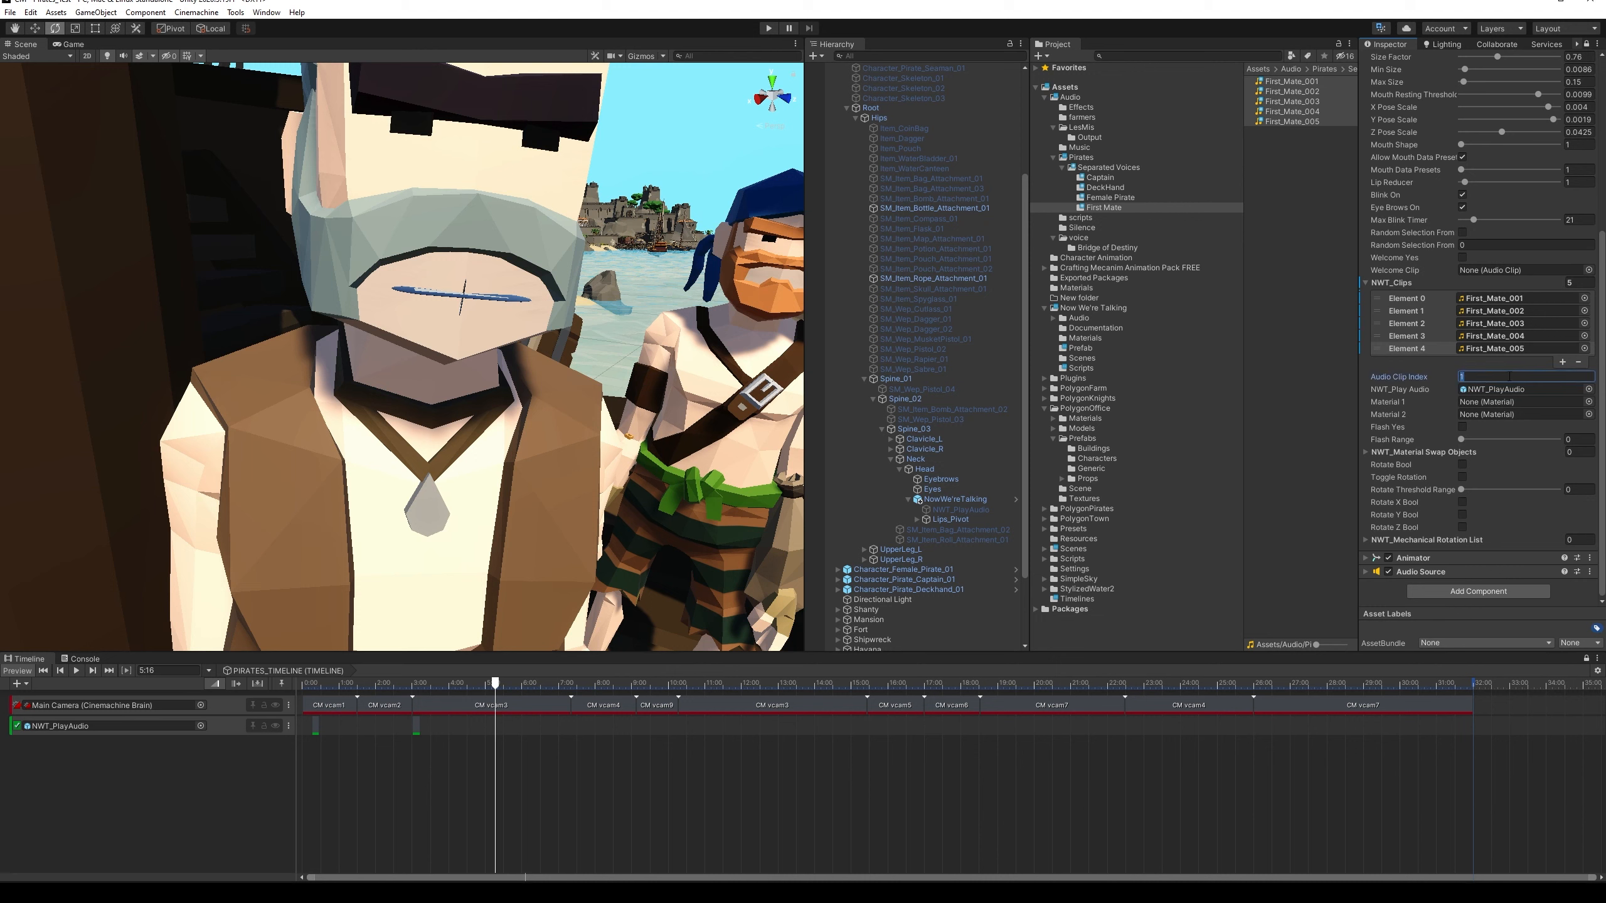
type("-")
left_click(1286, 149)
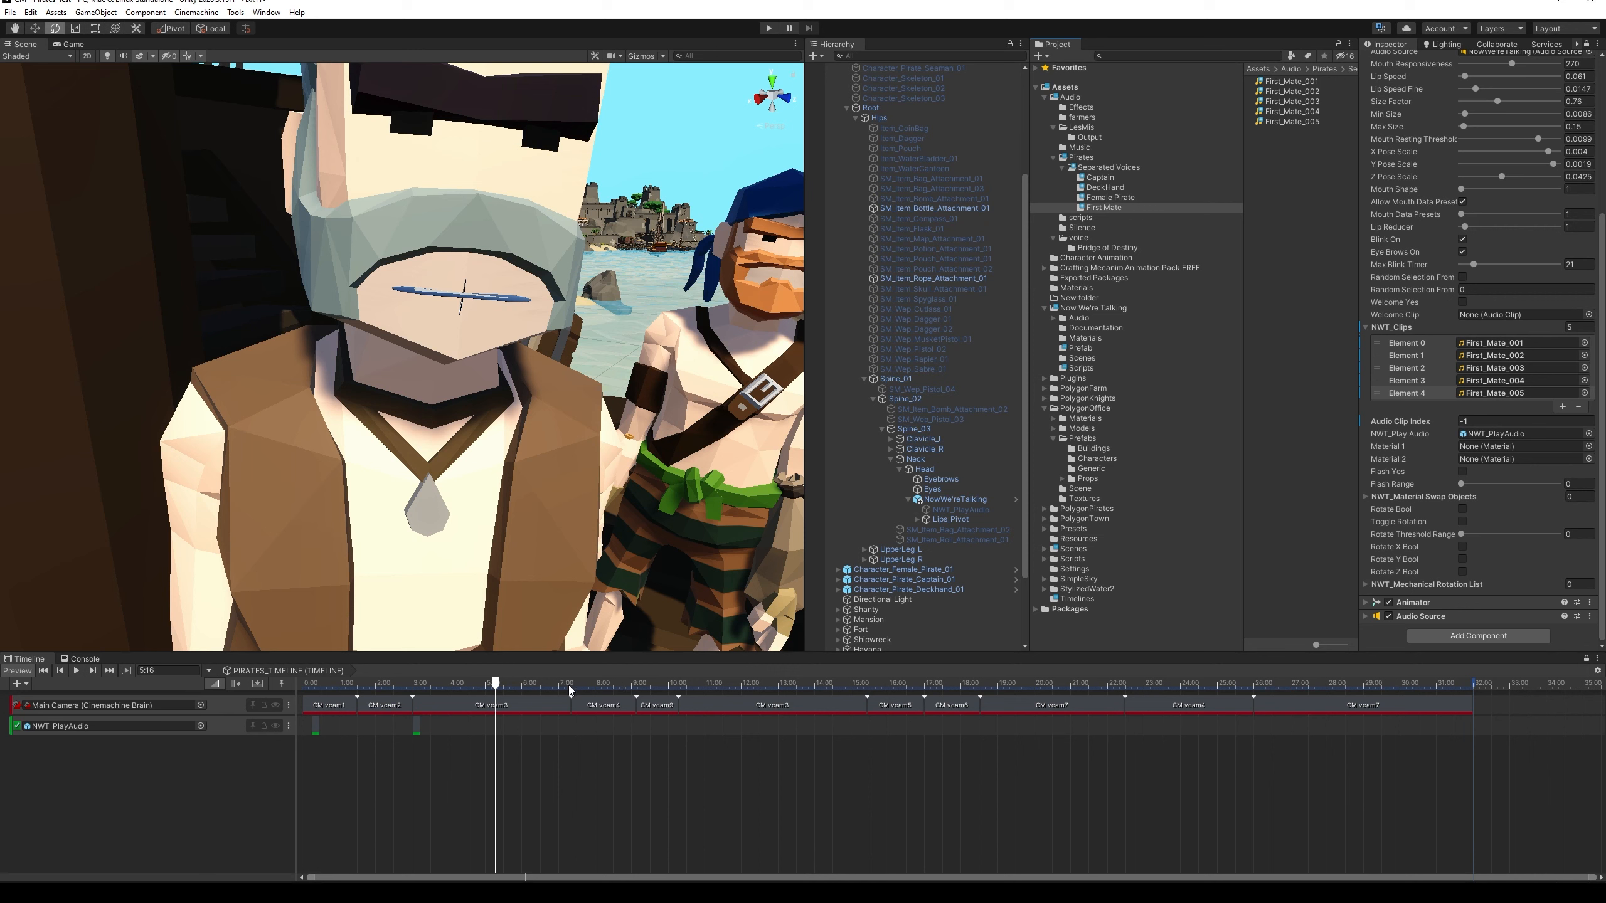
Add an activation track for the first mate's NWT_PlayAudio, trim its clip to a short block at 7:21, and play-test the scene
left_click_drag(568, 685, 571, 690)
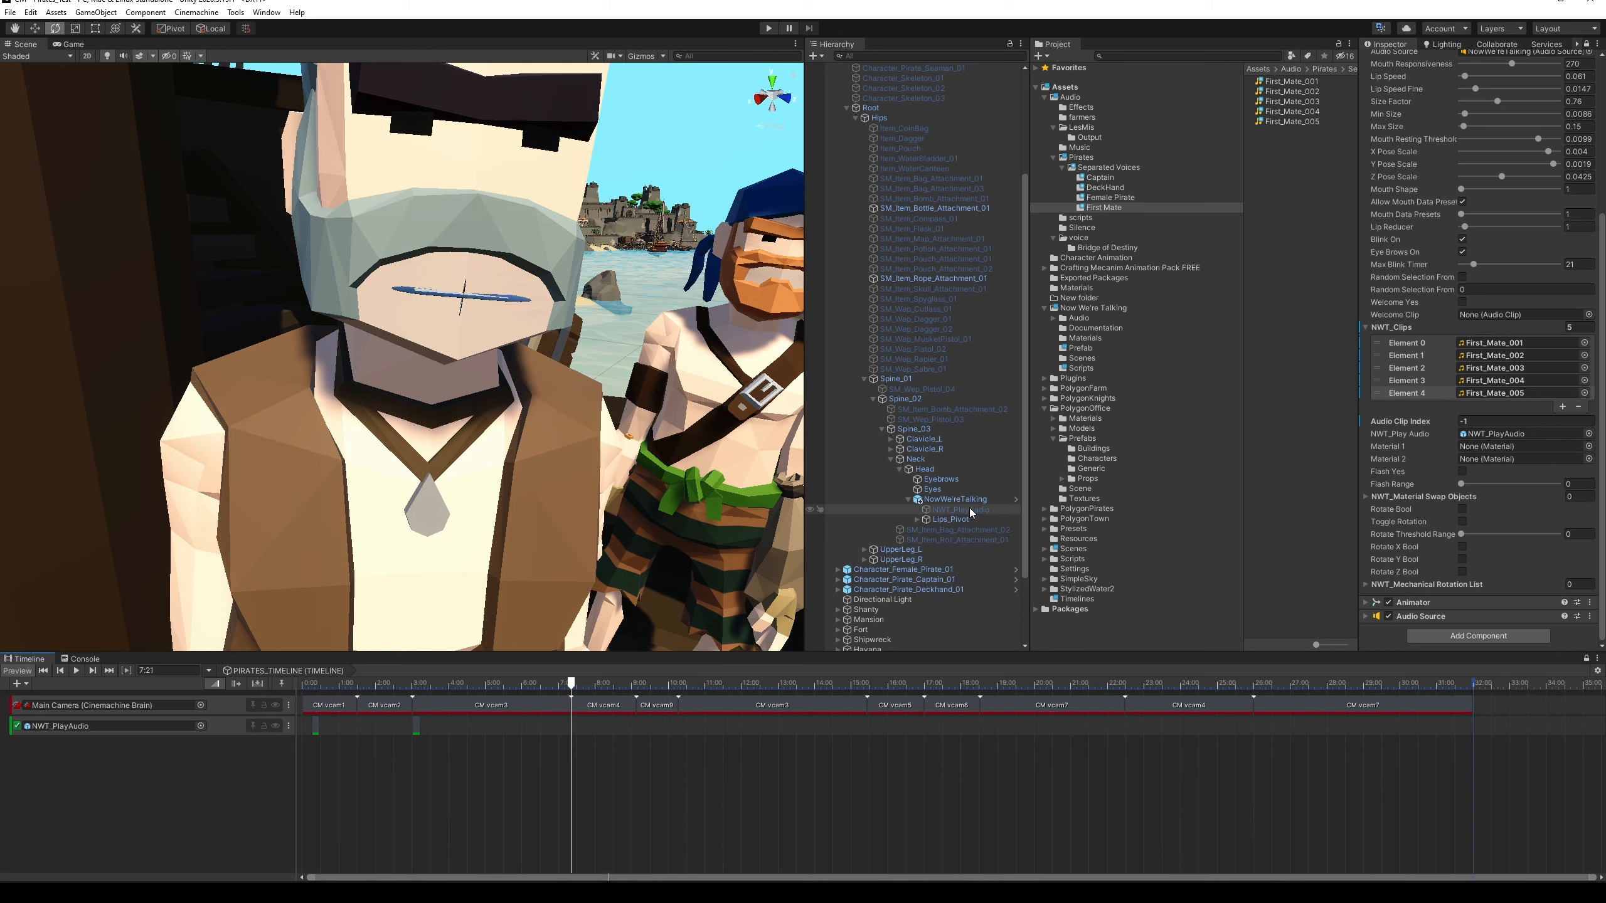
scroll(918, 272, "up", 4)
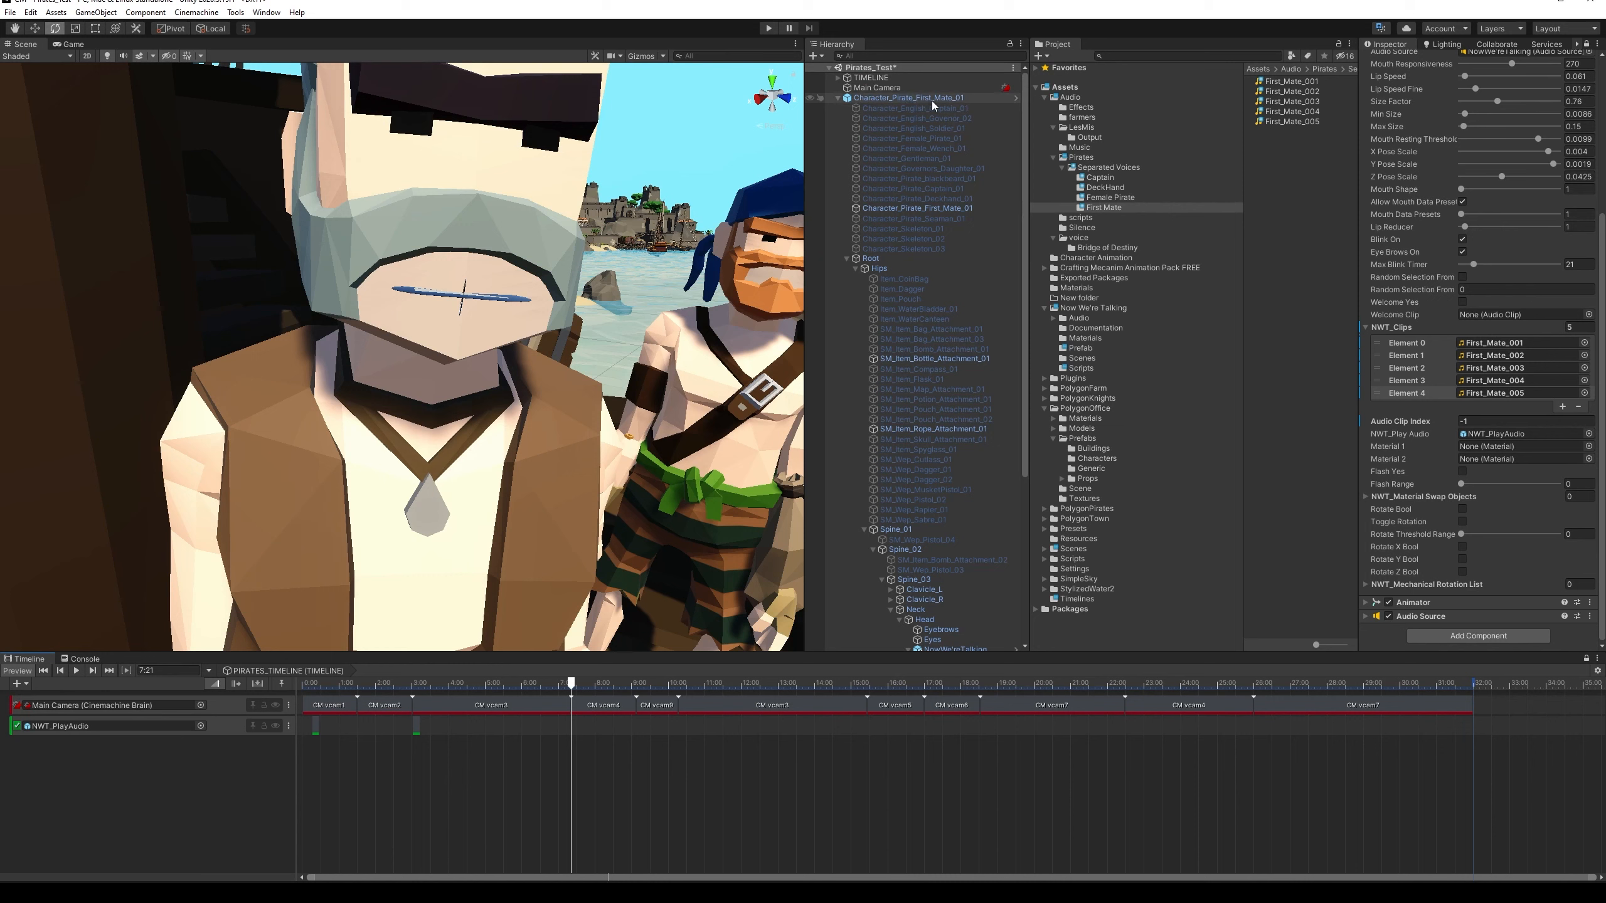
scroll(957, 398, "down", 4)
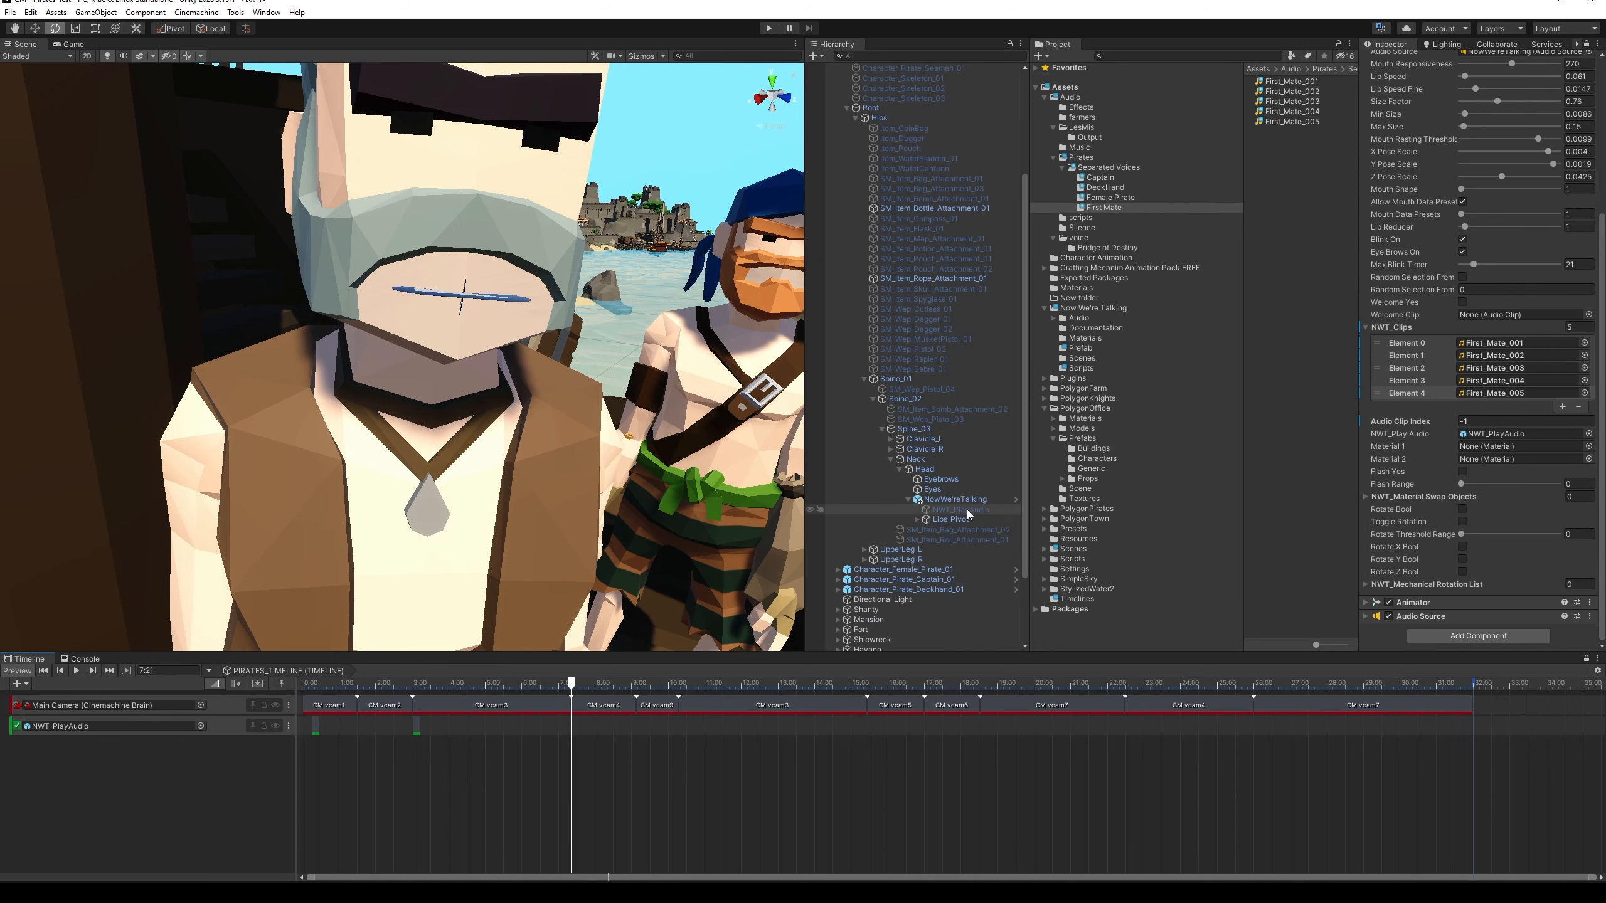
left_click_drag(978, 514, 189, 773)
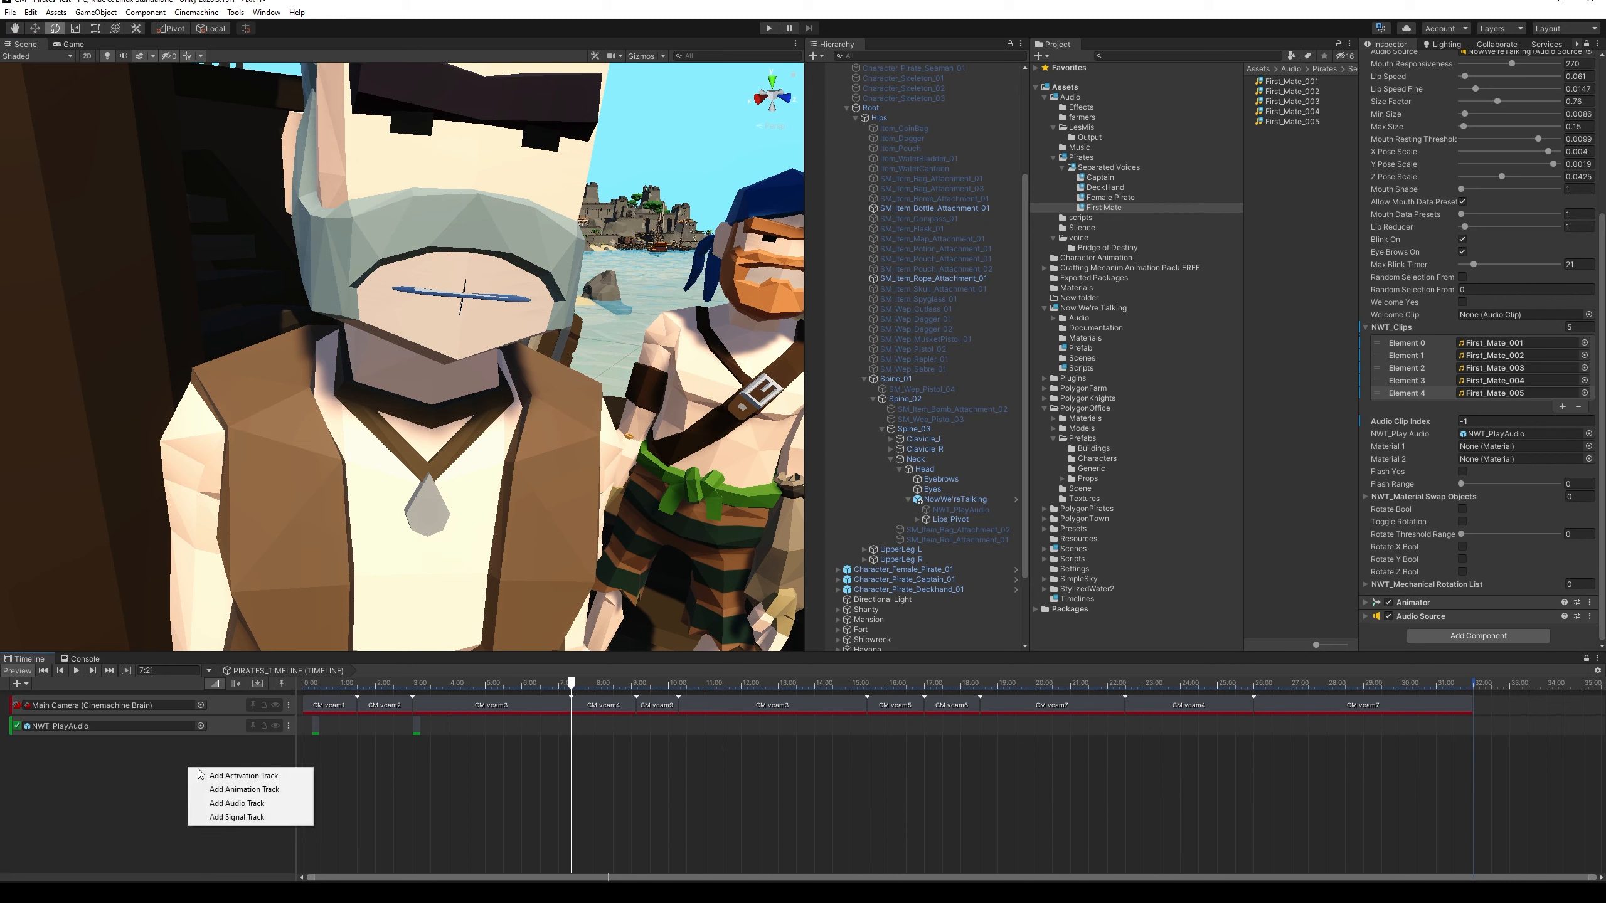
left_click(234, 776)
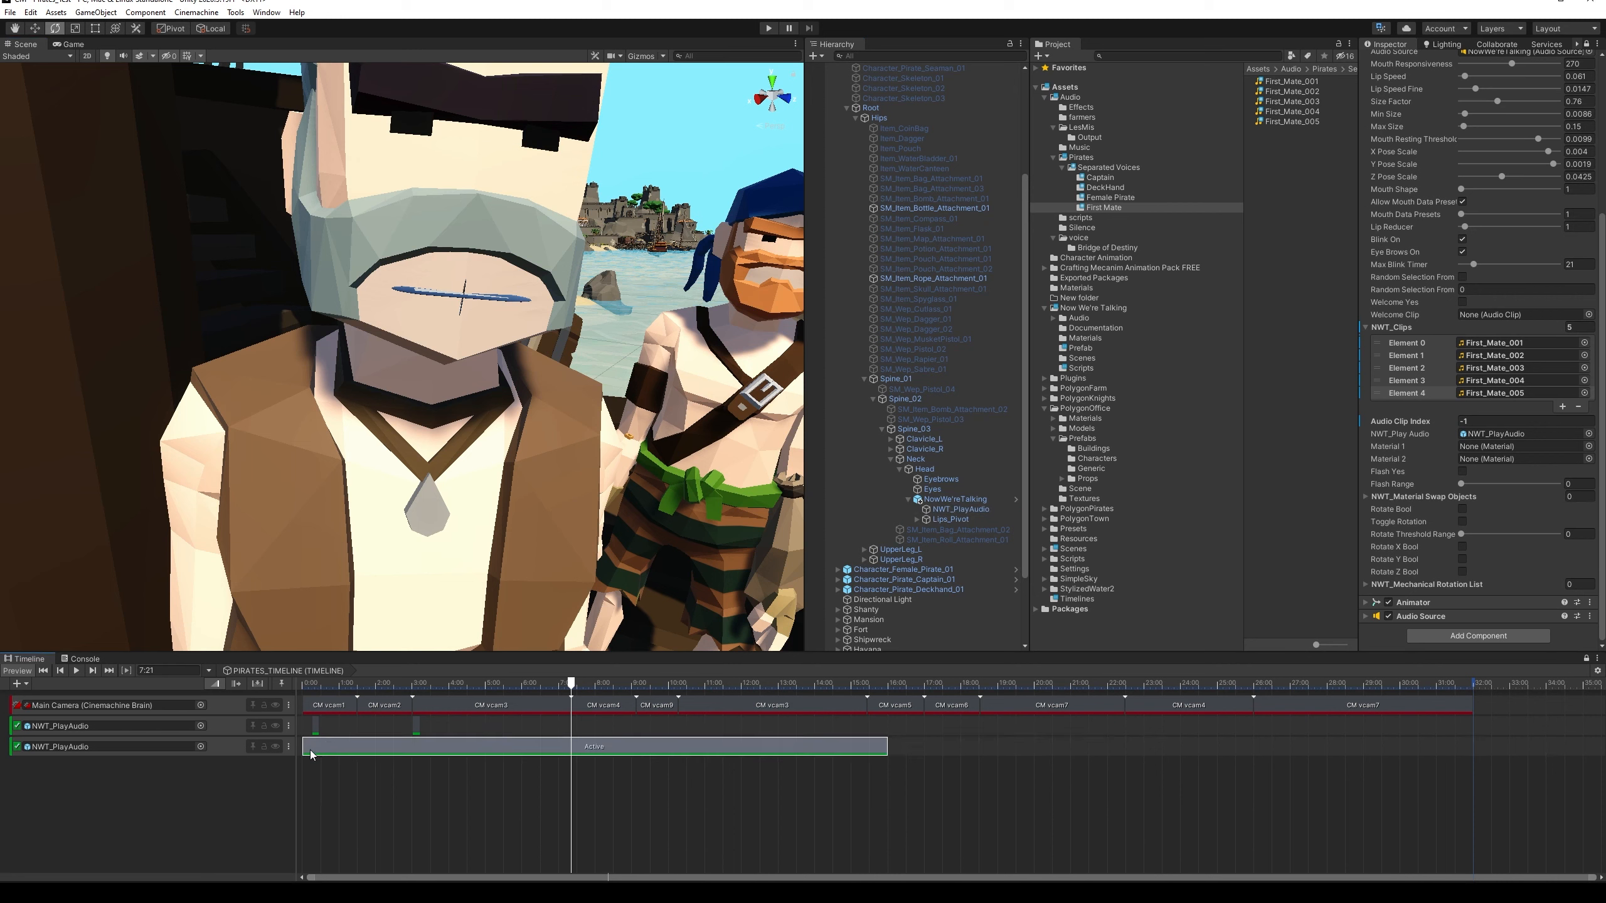
left_click_drag(304, 748, 571, 747)
left_click_drag(889, 749, 581, 751)
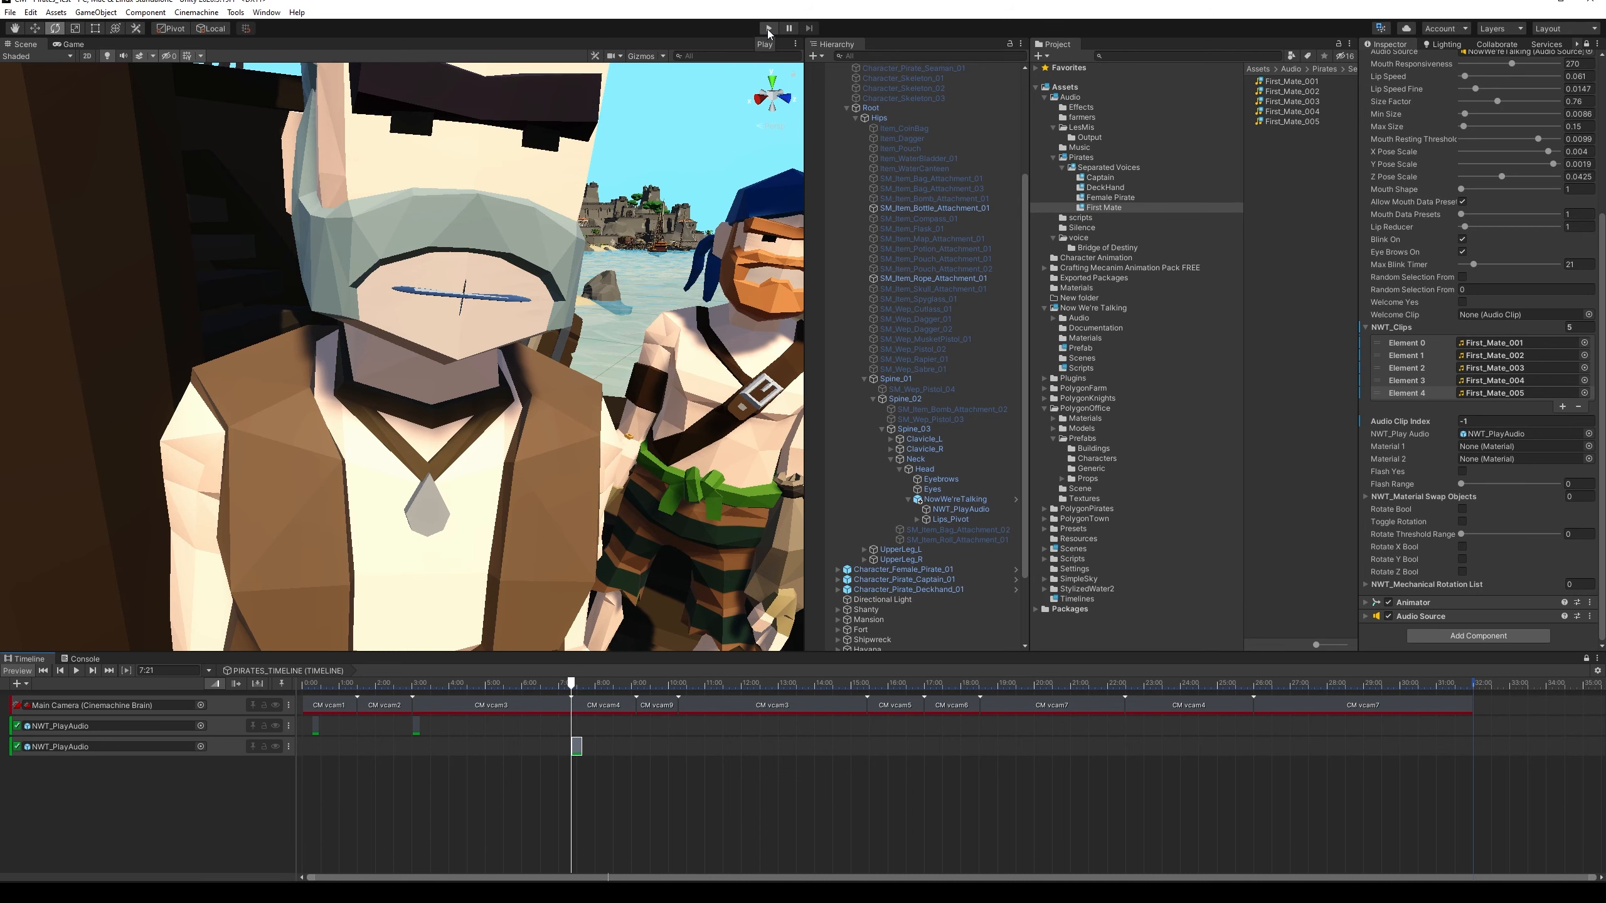
left_click(770, 29)
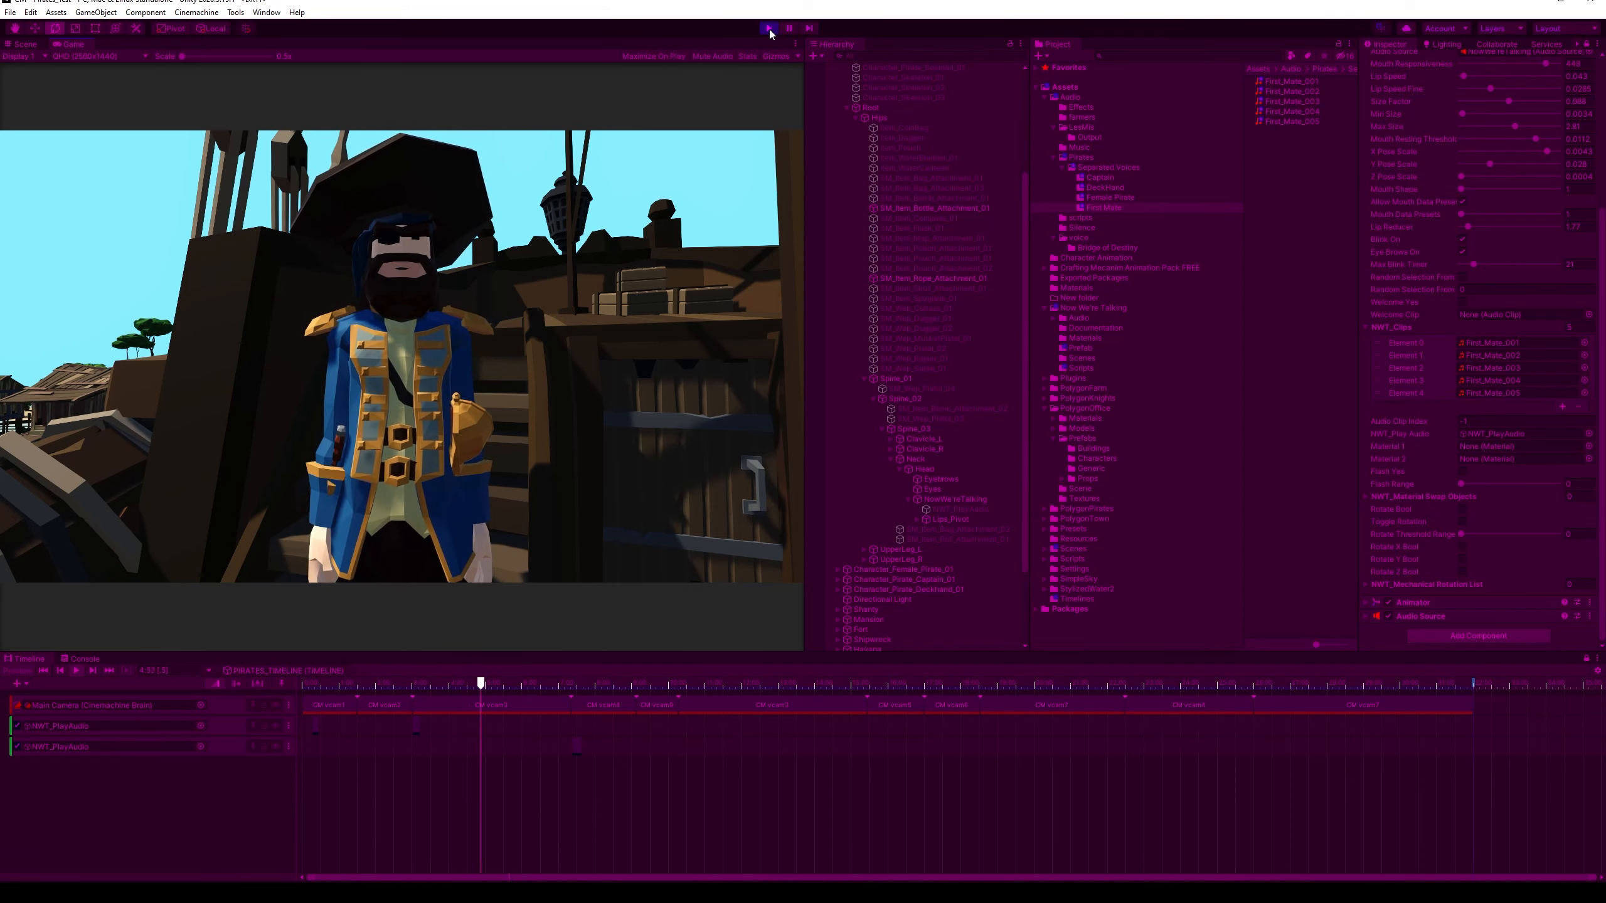
left_click(769, 29)
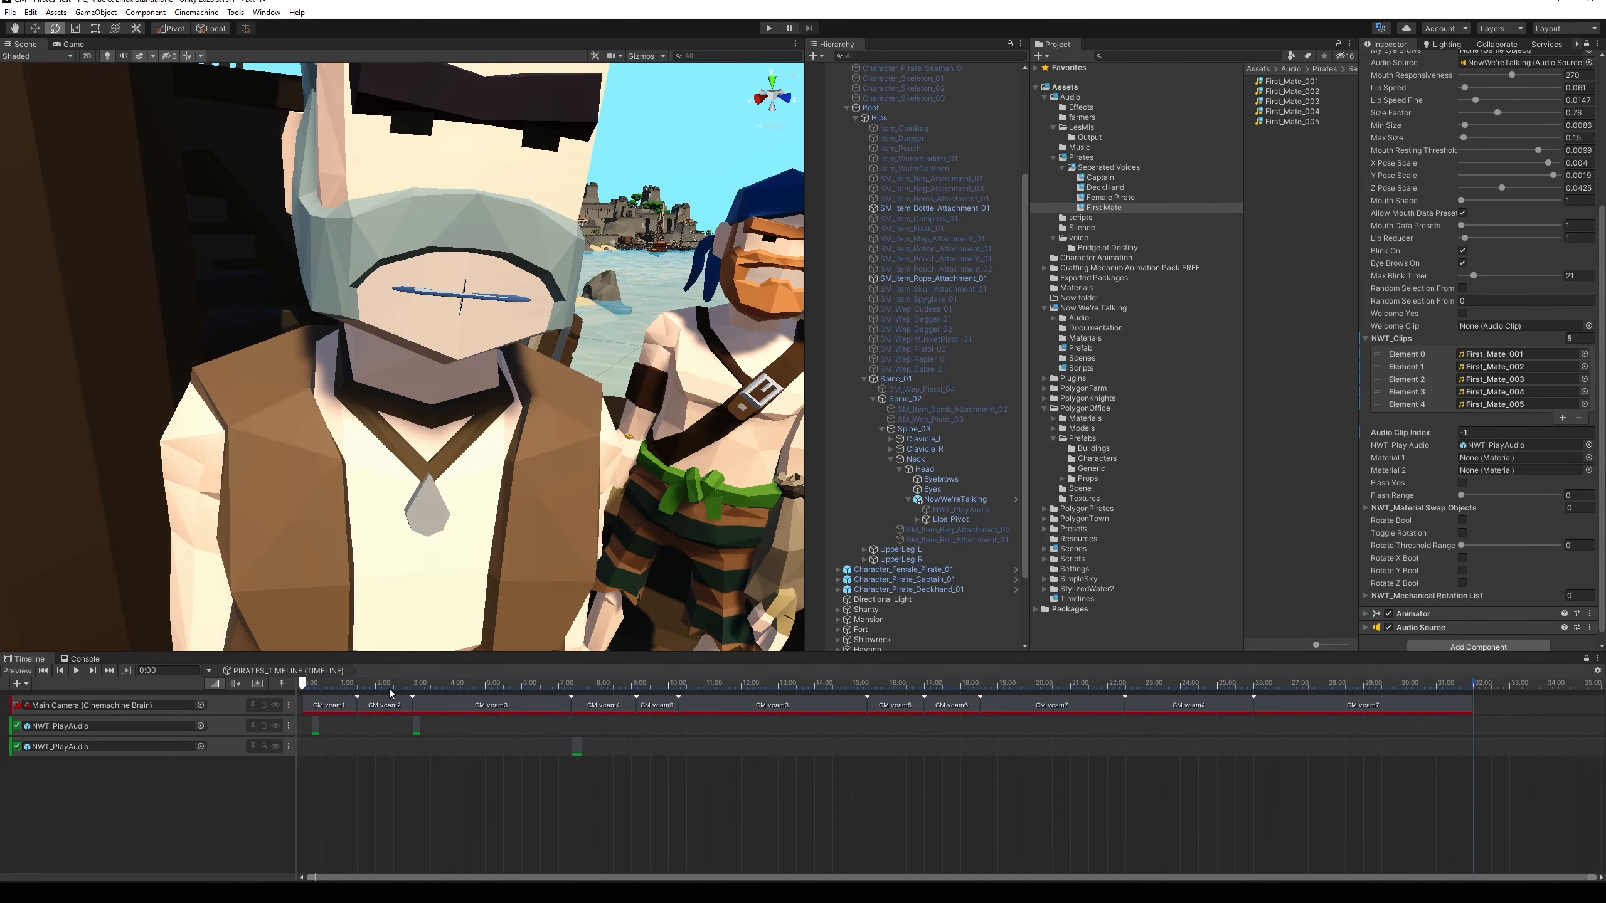
Move the first mate's NWT_PlayAudio activation clip to start at 1:58 on the Timeline and play-test the scene
left_click(390, 686)
left_click_drag(392, 685, 323, 694)
left_click_drag(318, 695, 368, 695)
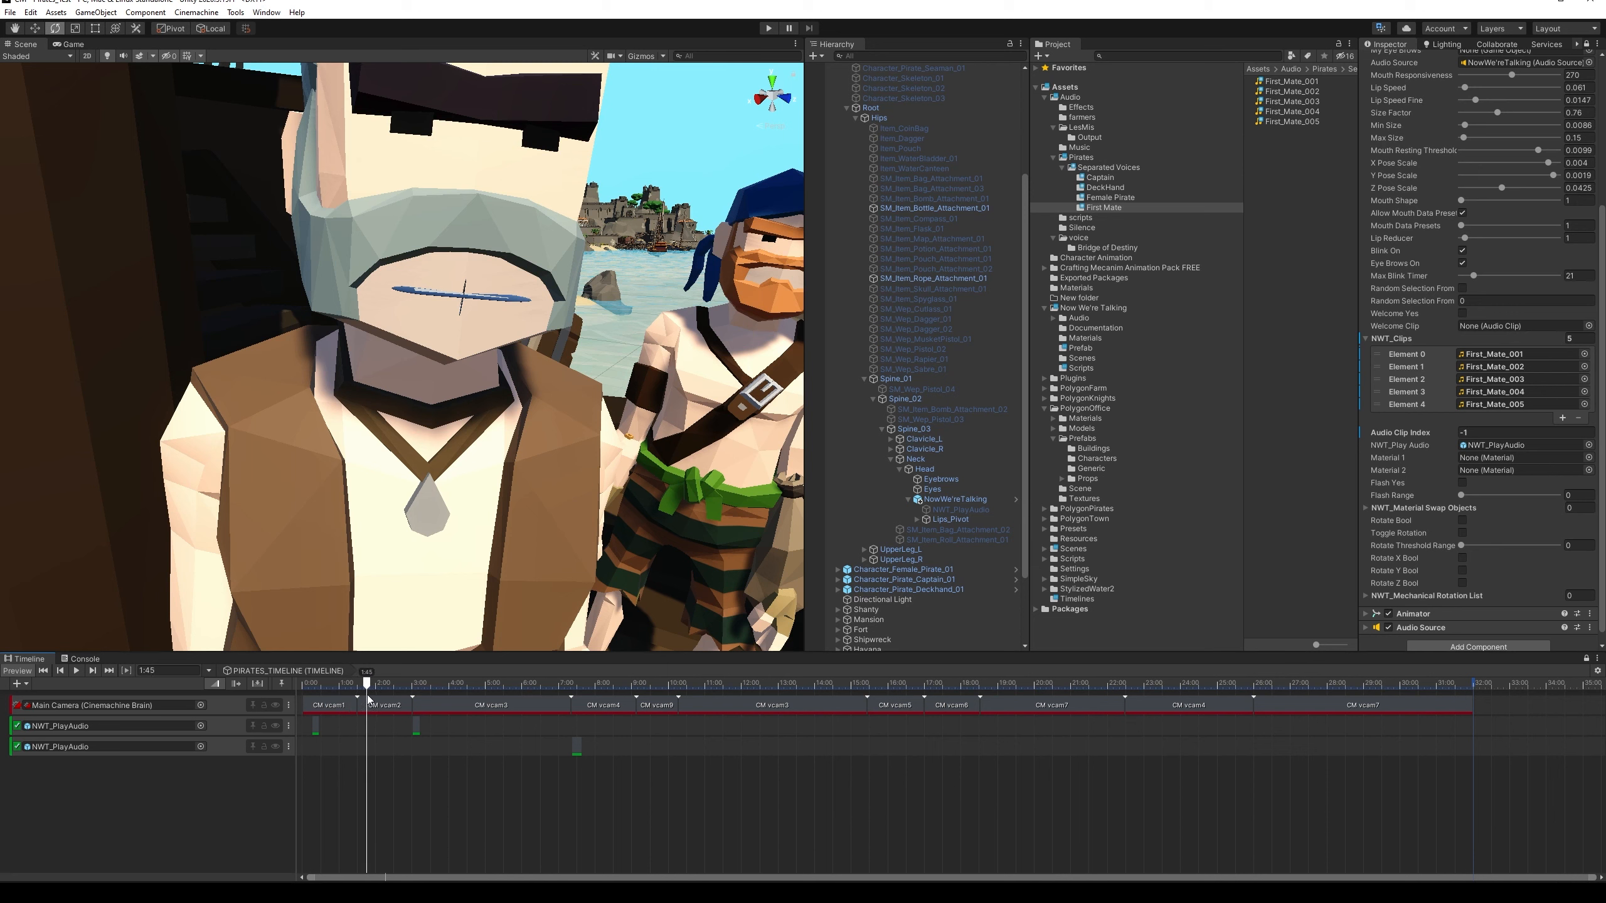
left_click_drag(578, 753, 381, 756)
left_click_drag(370, 689, 376, 687)
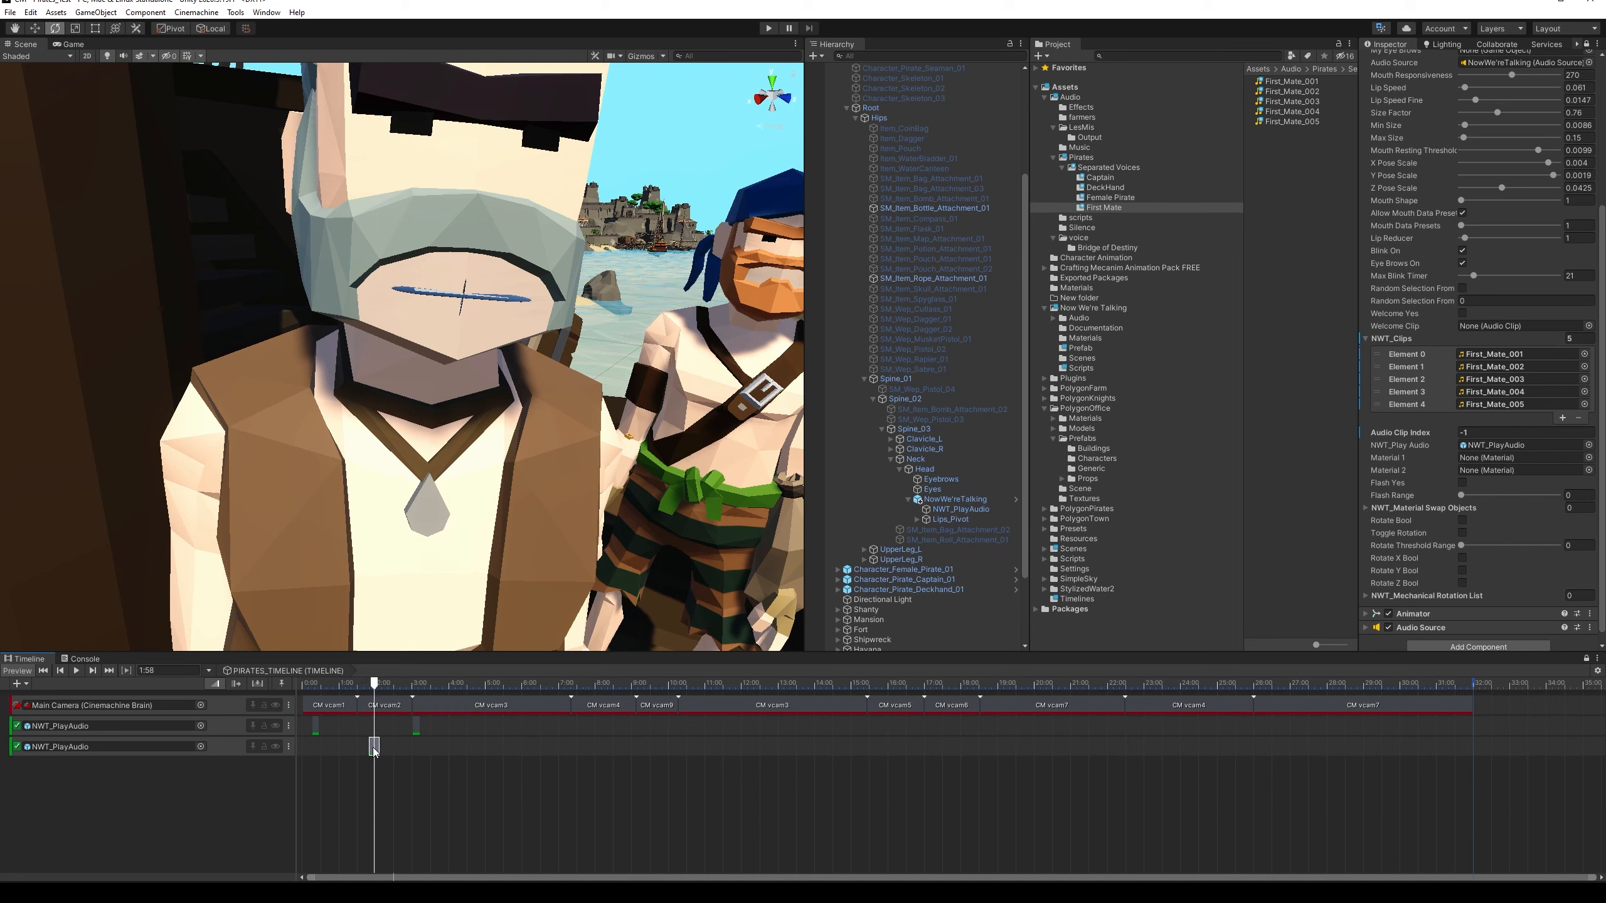
left_click_drag(374, 750, 381, 748)
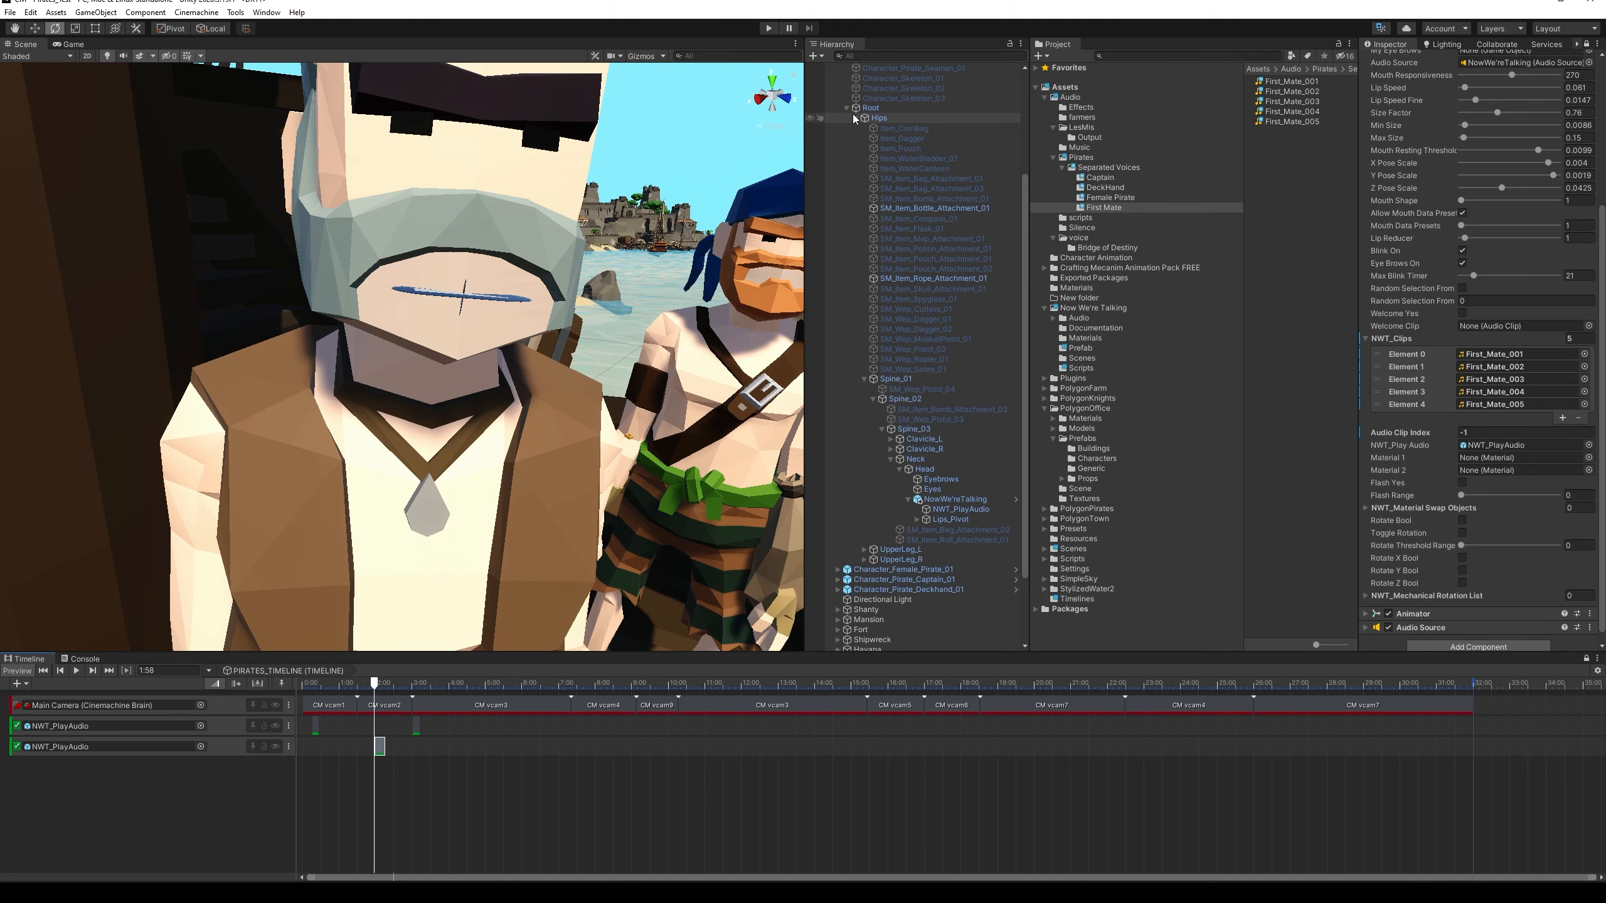
left_click(767, 28)
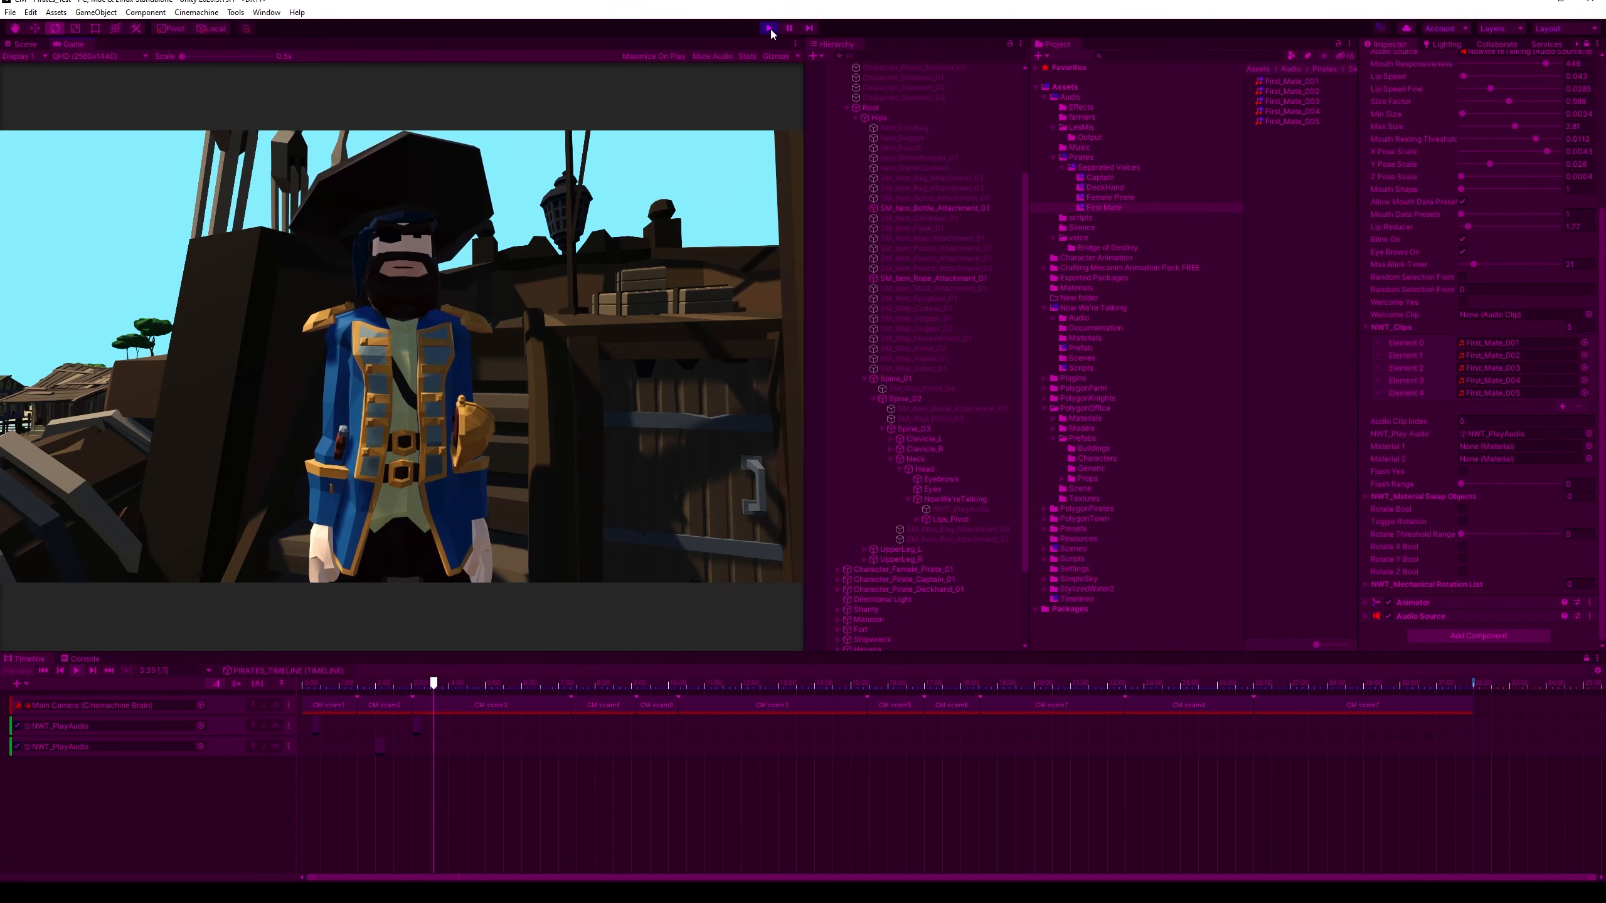
left_click(768, 28)
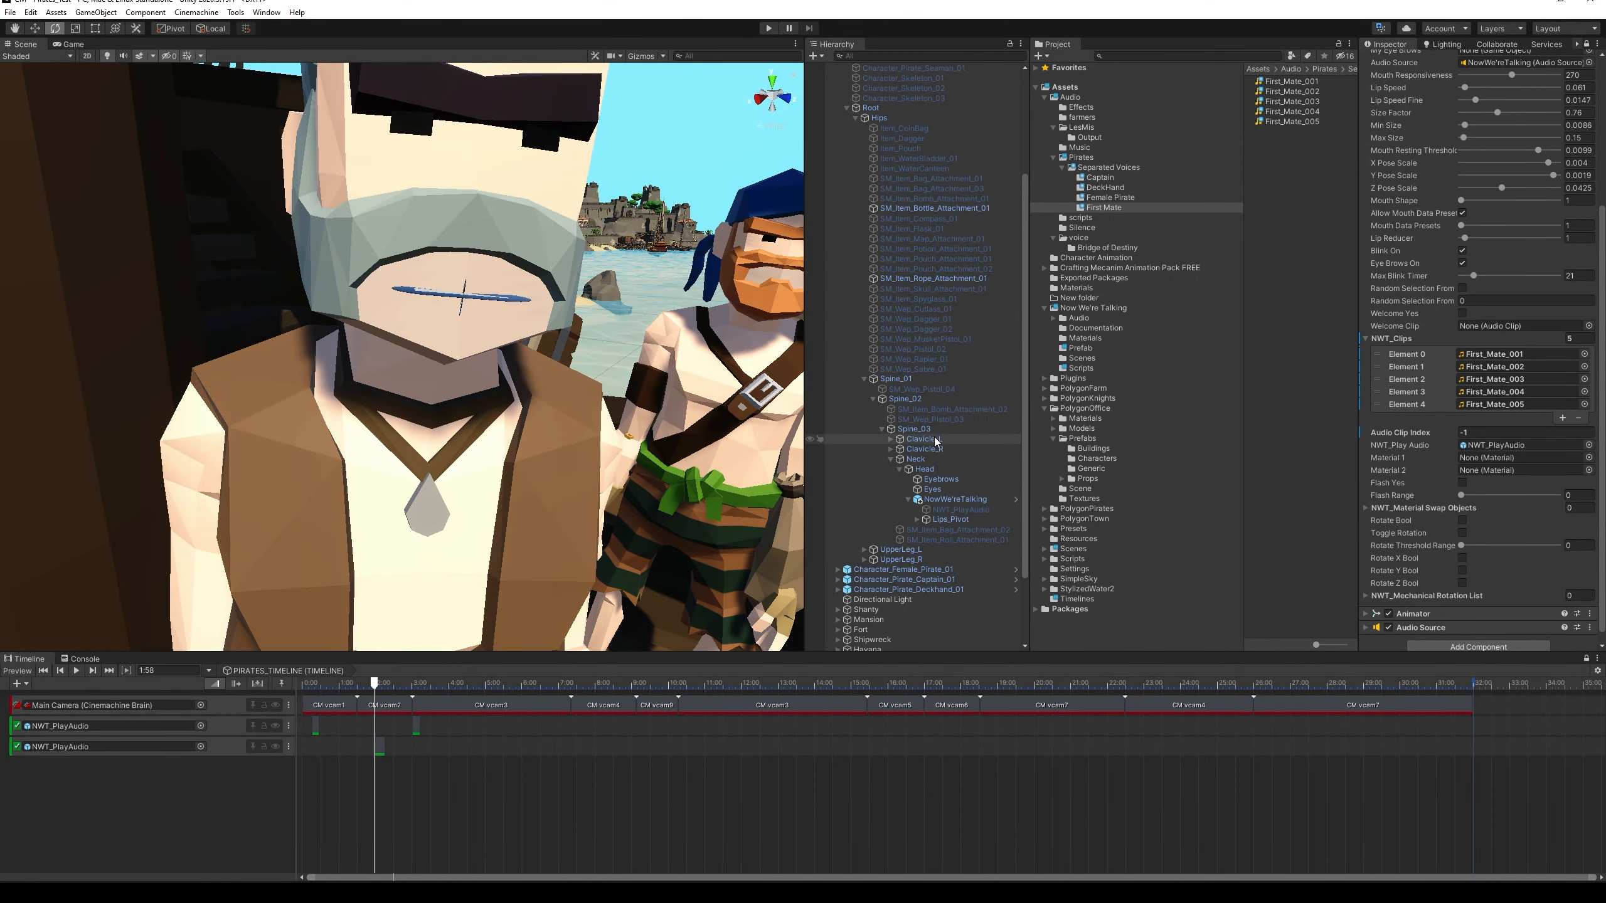
Collapse the first mate in the Hierarchy and expand Character_Female_Pirate_01 from Root through the spine and Neck to Head
scroll(878, 297, "up", 5)
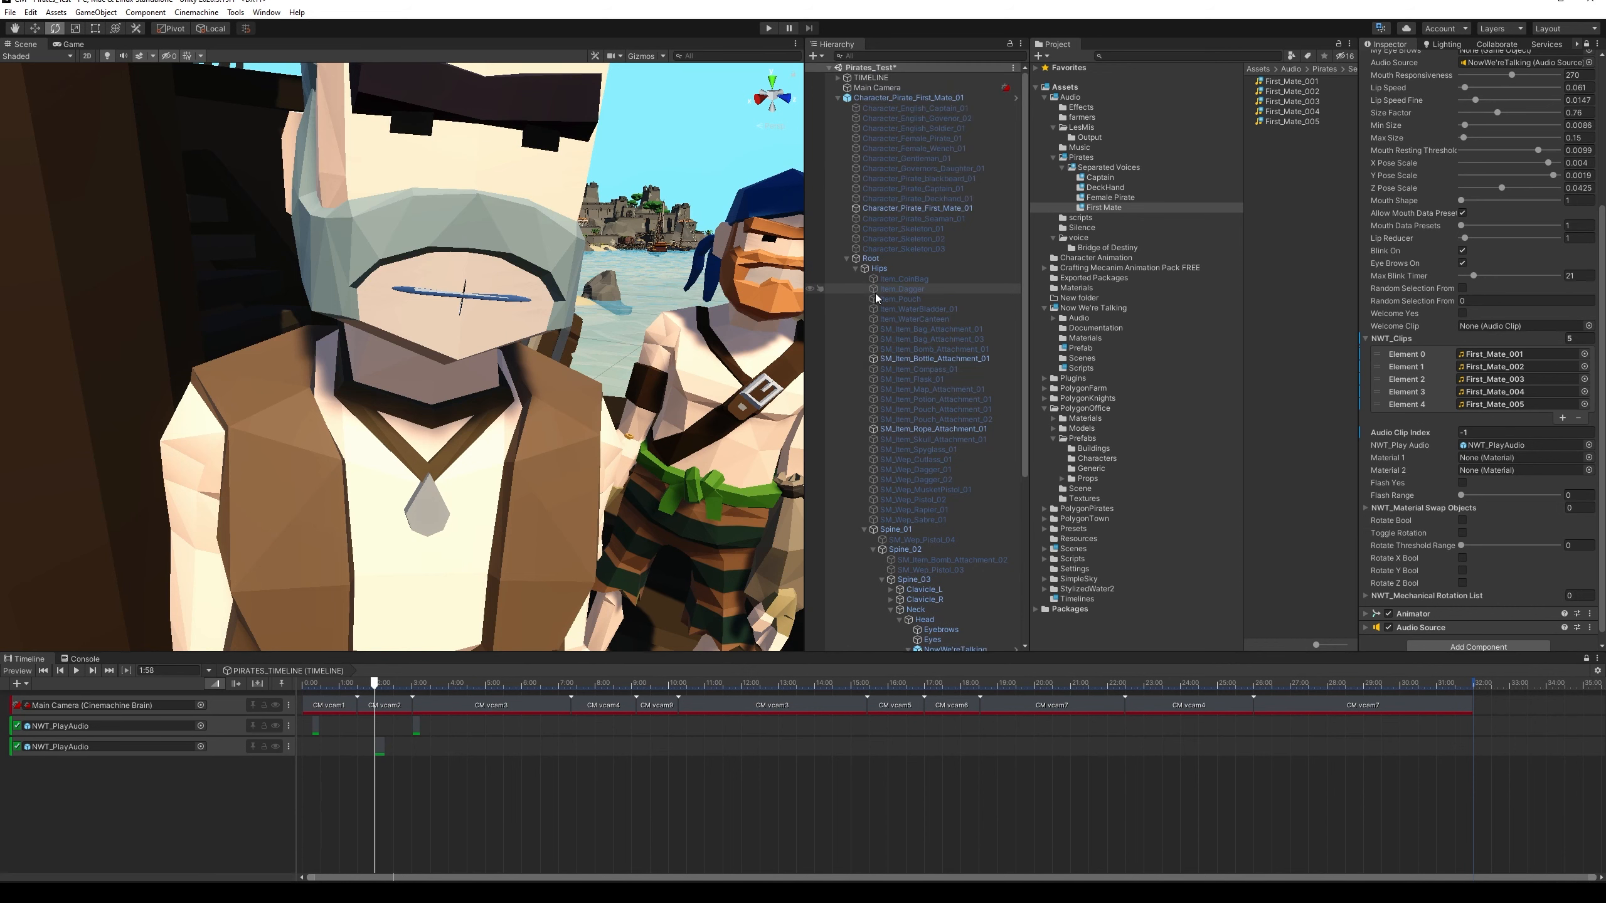
left_click(838, 98)
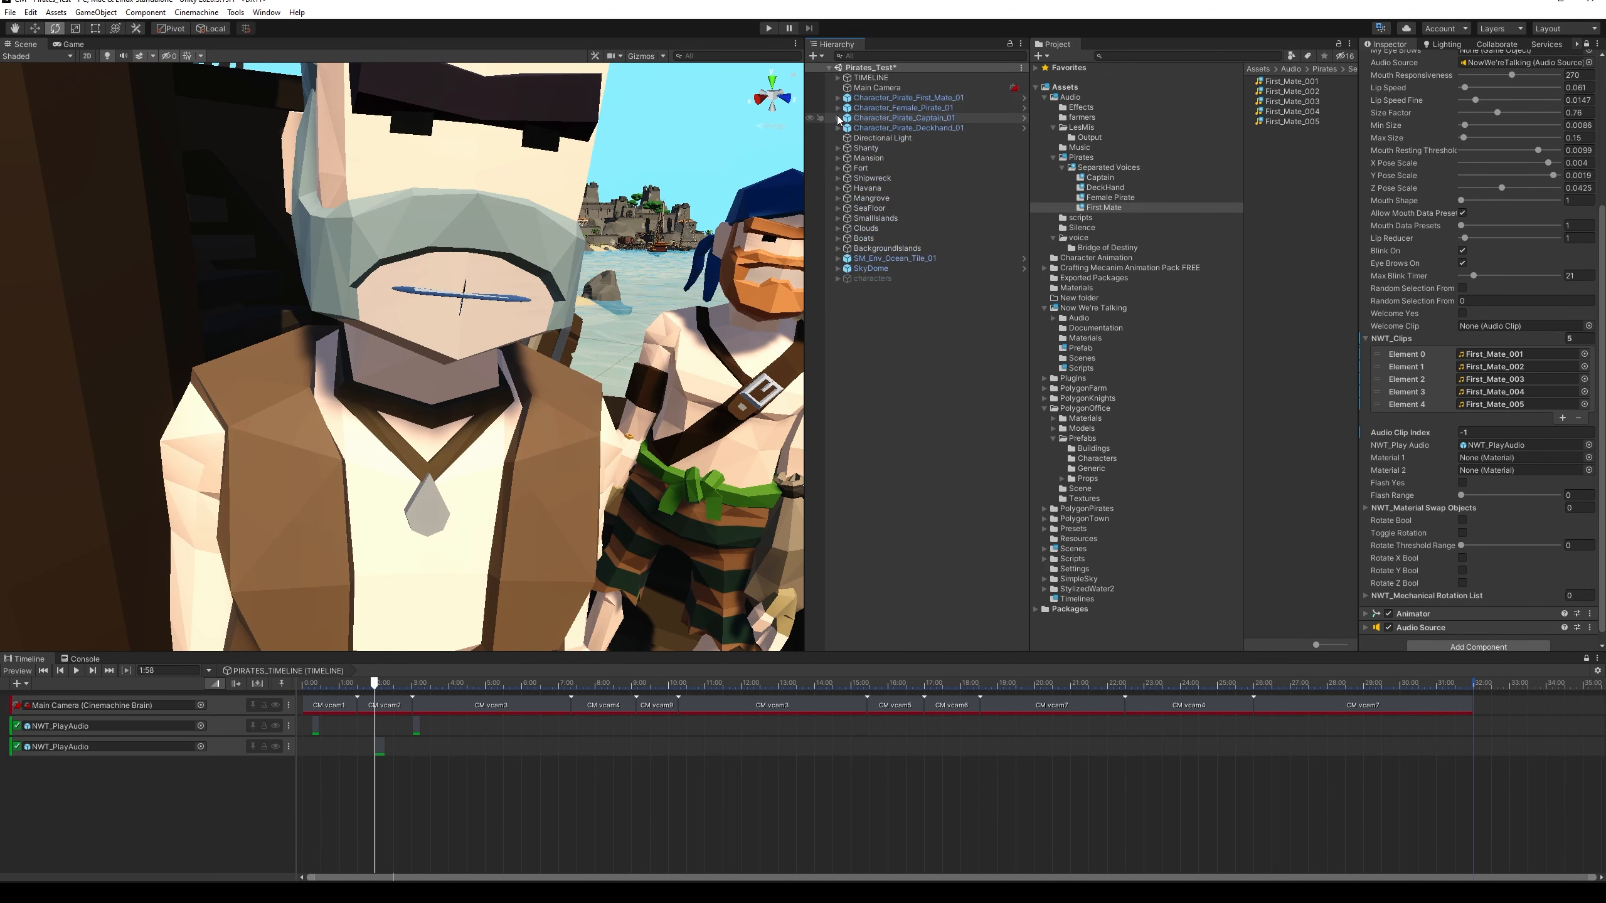
left_click(837, 107)
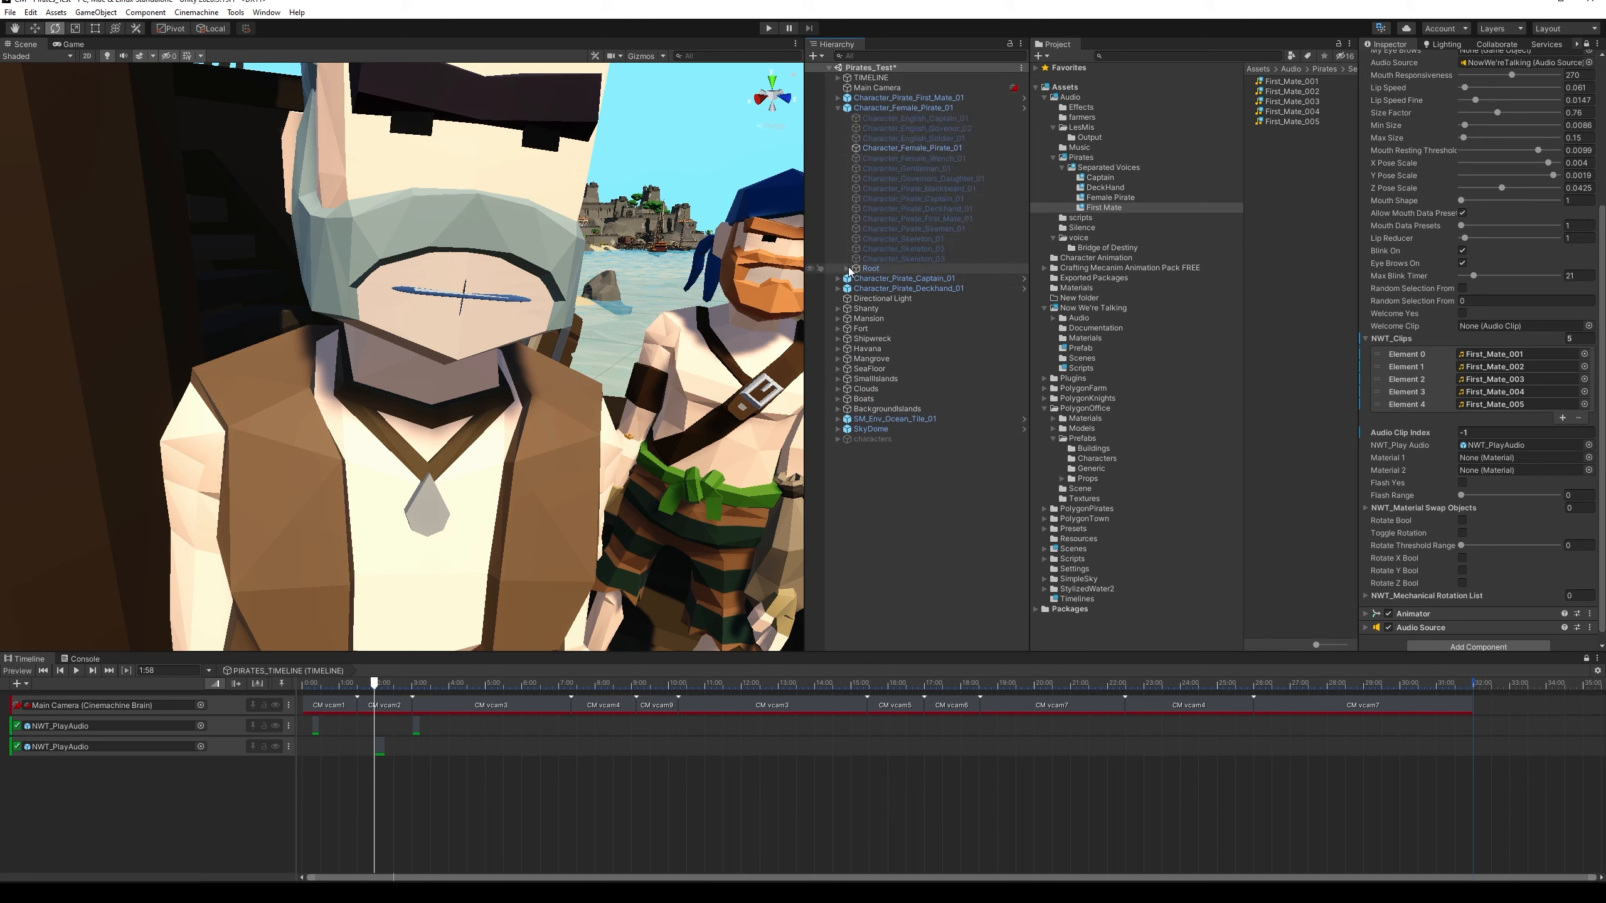
left_click(848, 270)
left_click(857, 279)
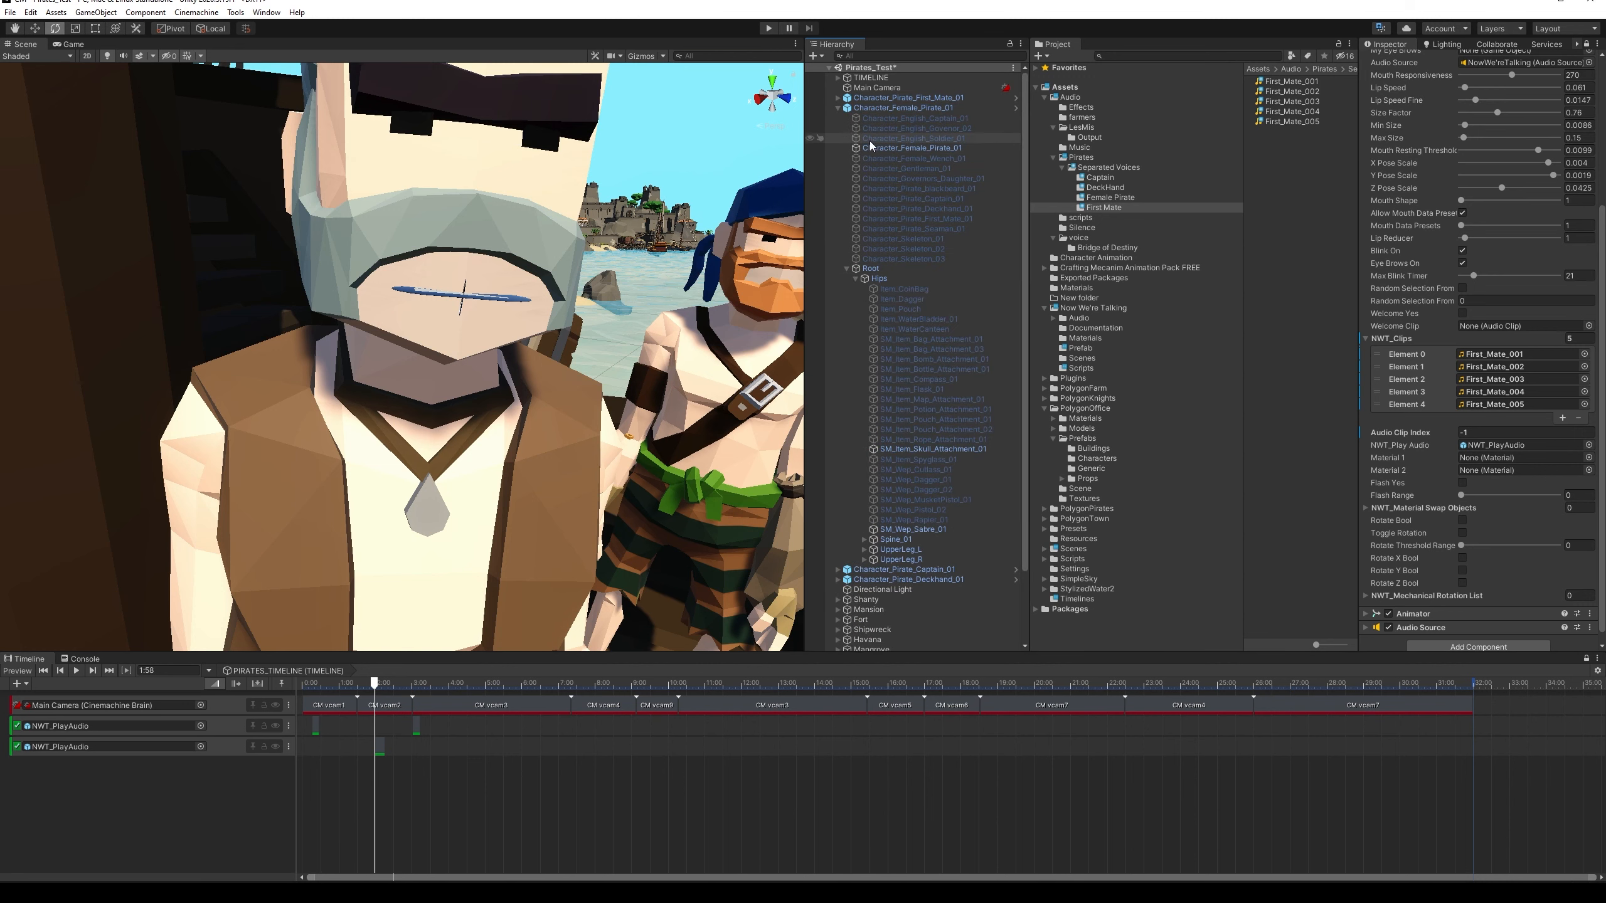
left_click(872, 269)
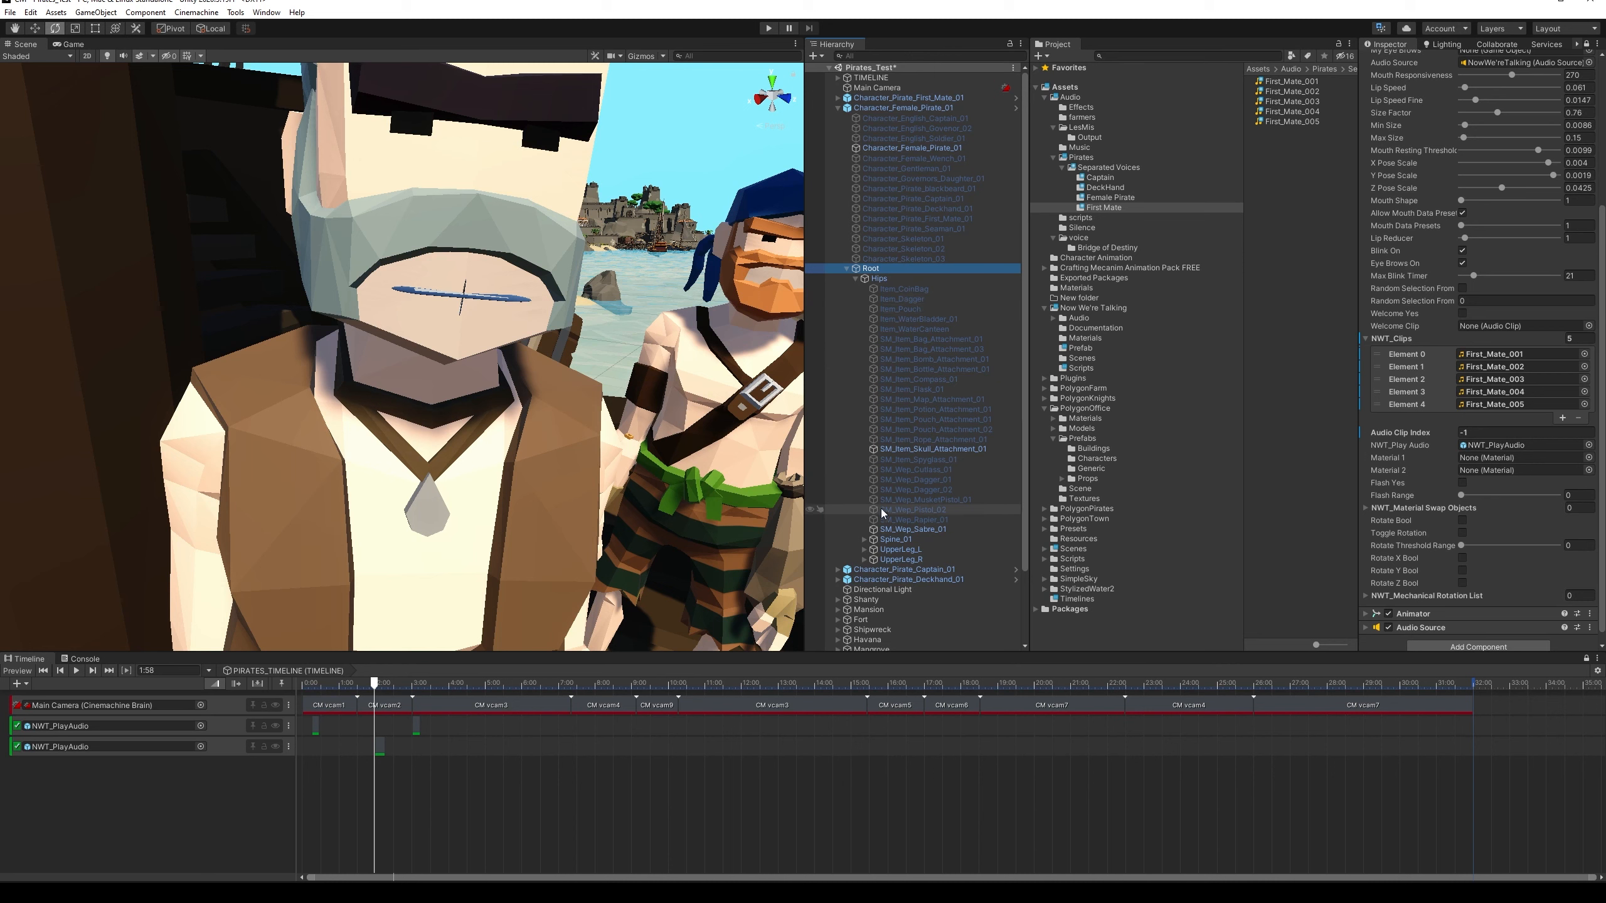
left_click(891, 540)
left_click(865, 540)
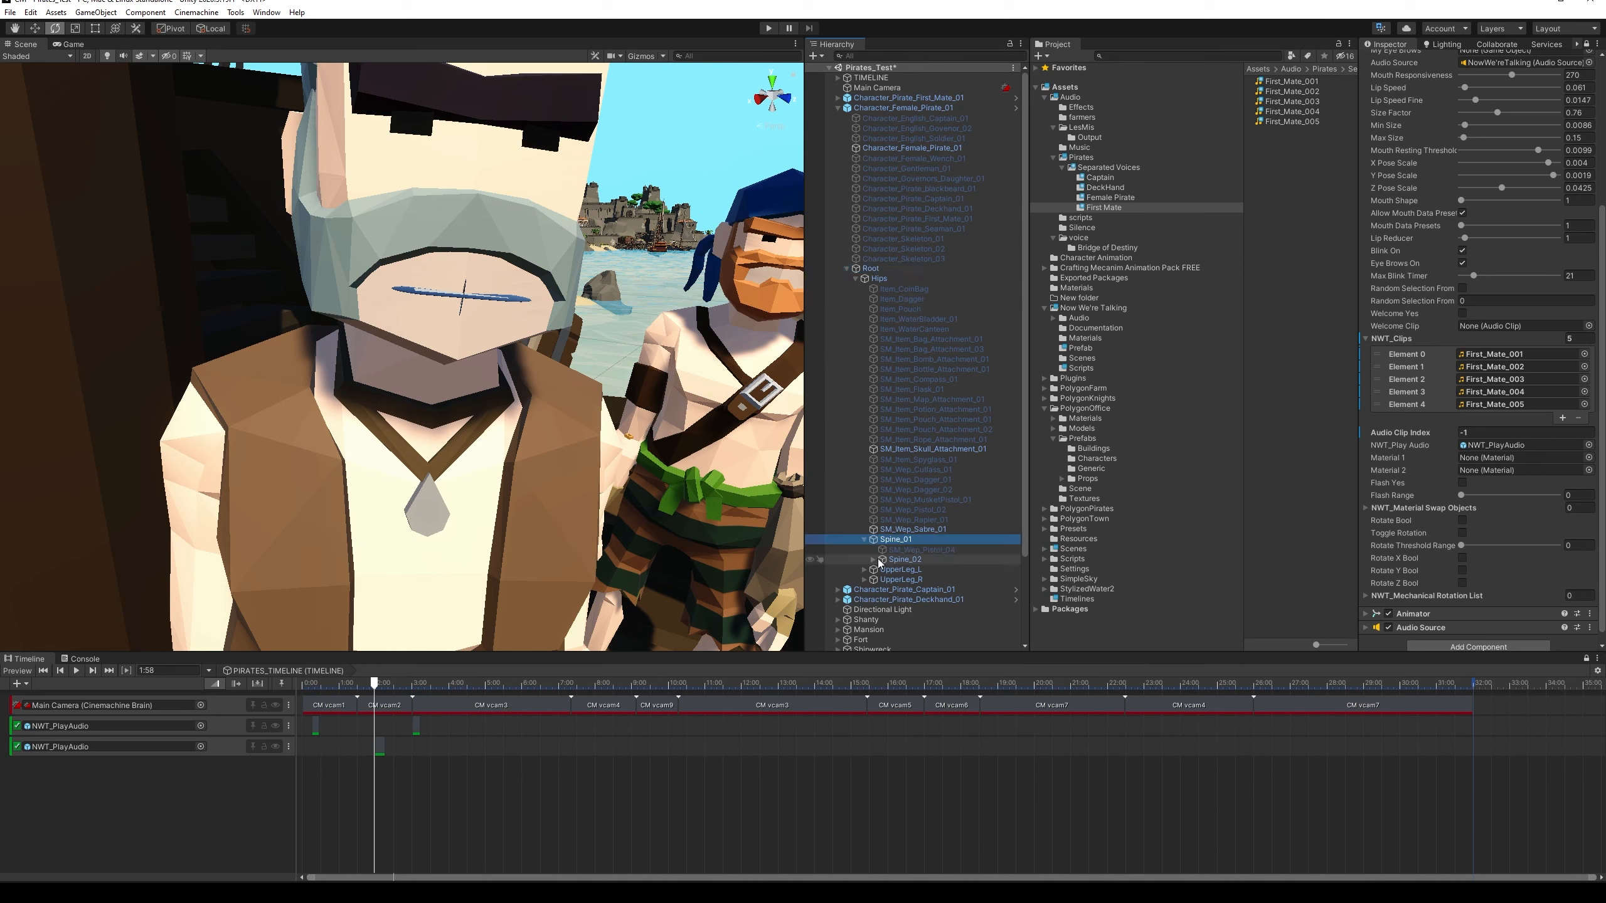
left_click(881, 561)
left_click(874, 560)
left_click(885, 591)
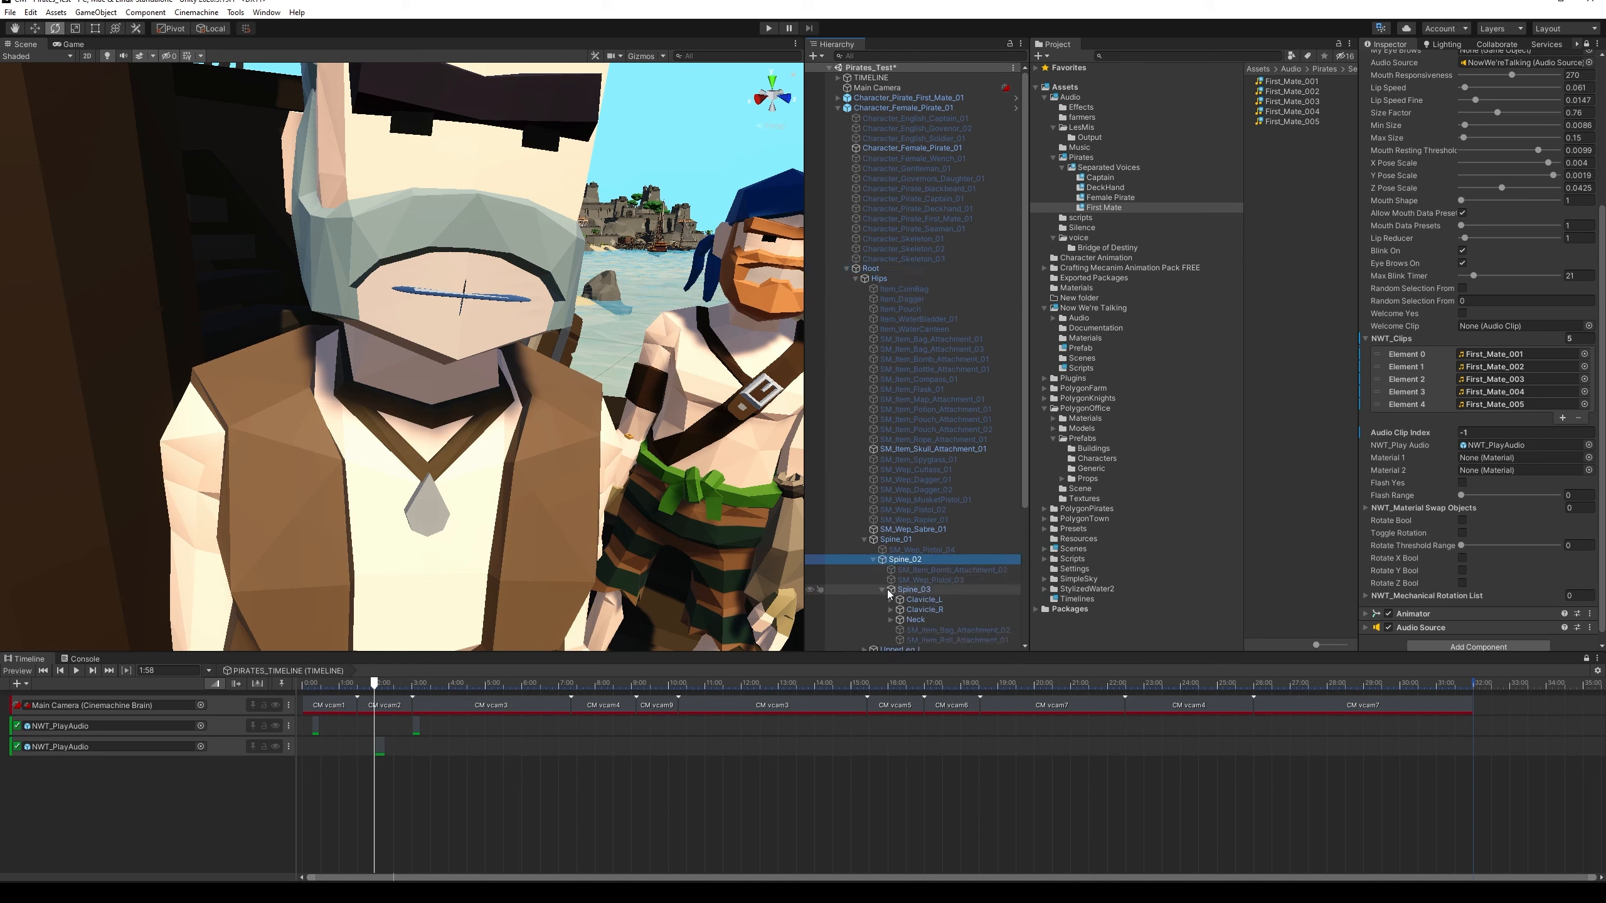
left_click(905, 621)
left_click(891, 619)
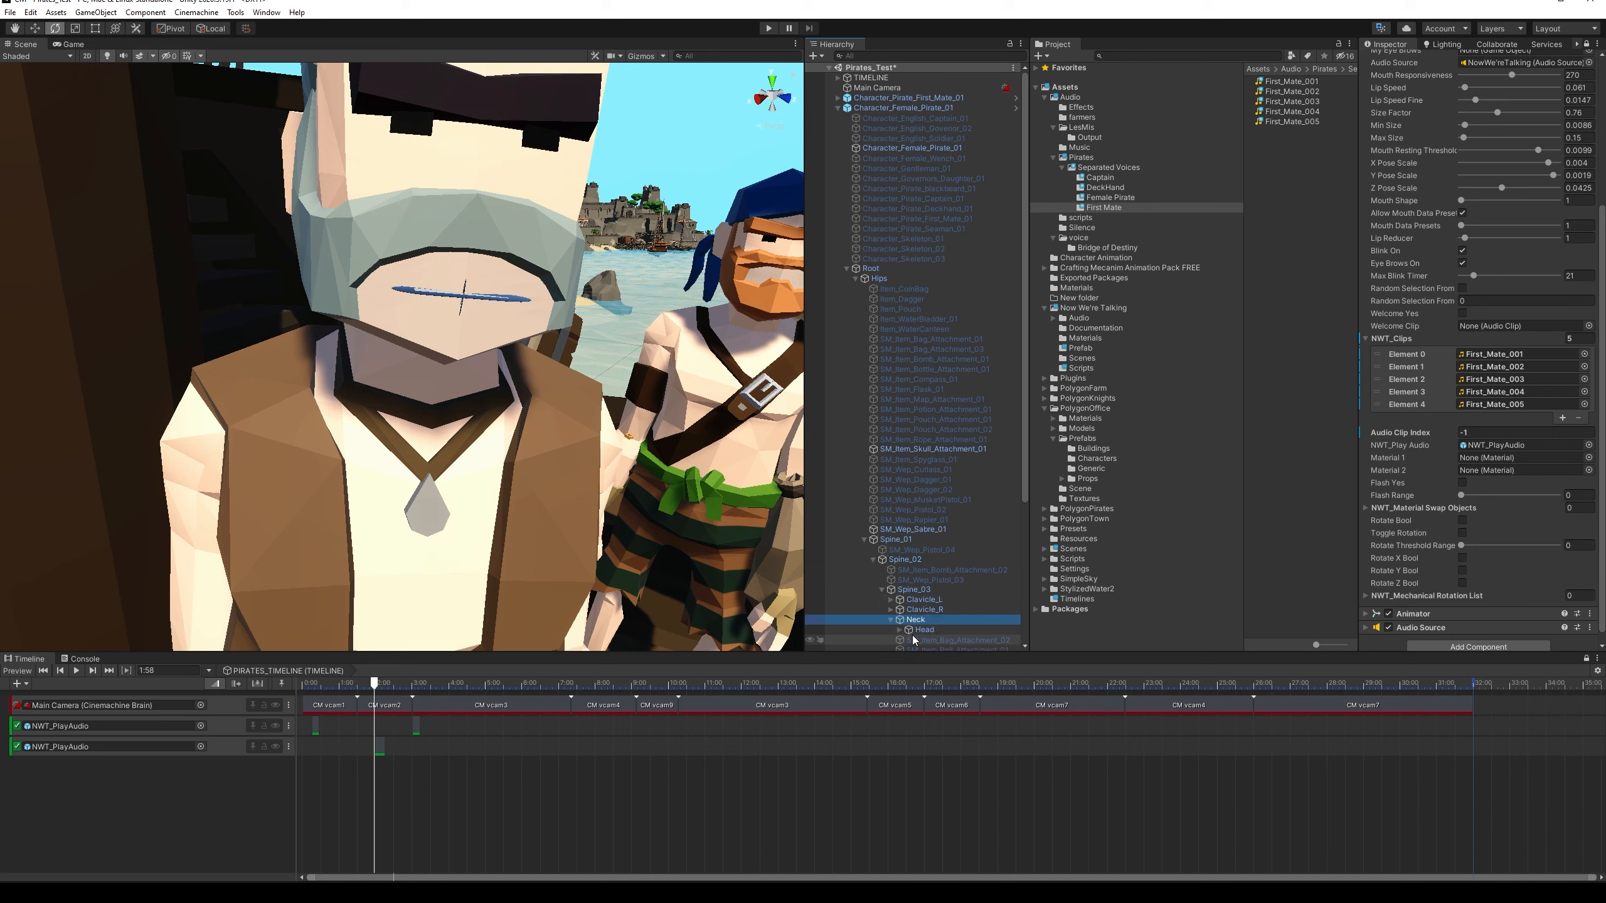
left_click(916, 630)
scroll(903, 451, "down", 5)
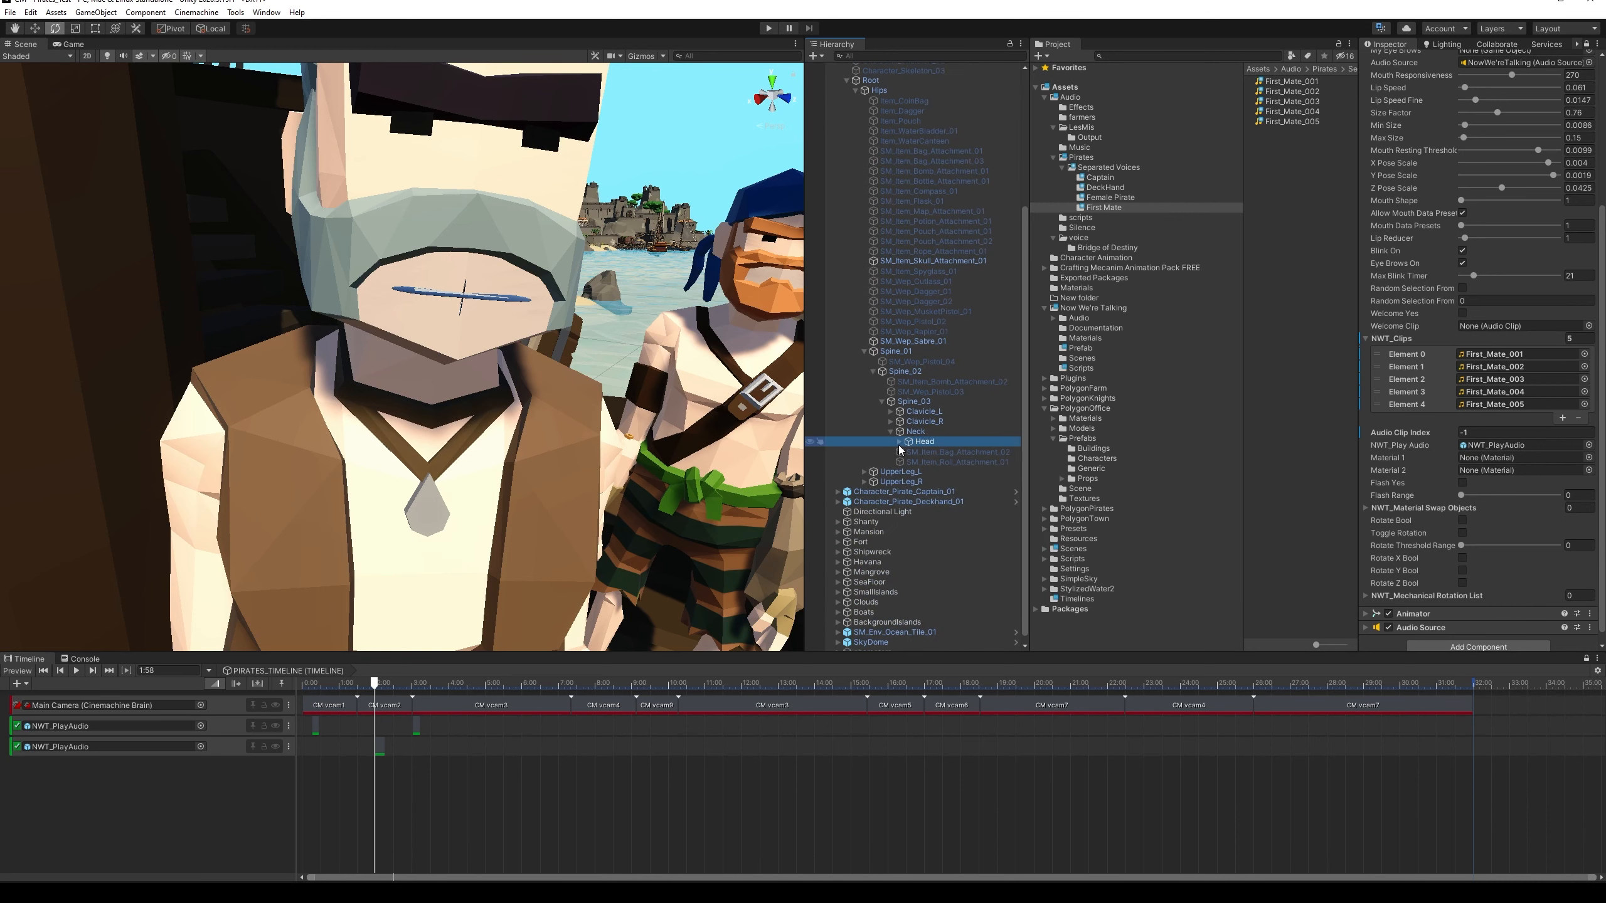
left_click(898, 441)
scroll(942, 432, "down", 1)
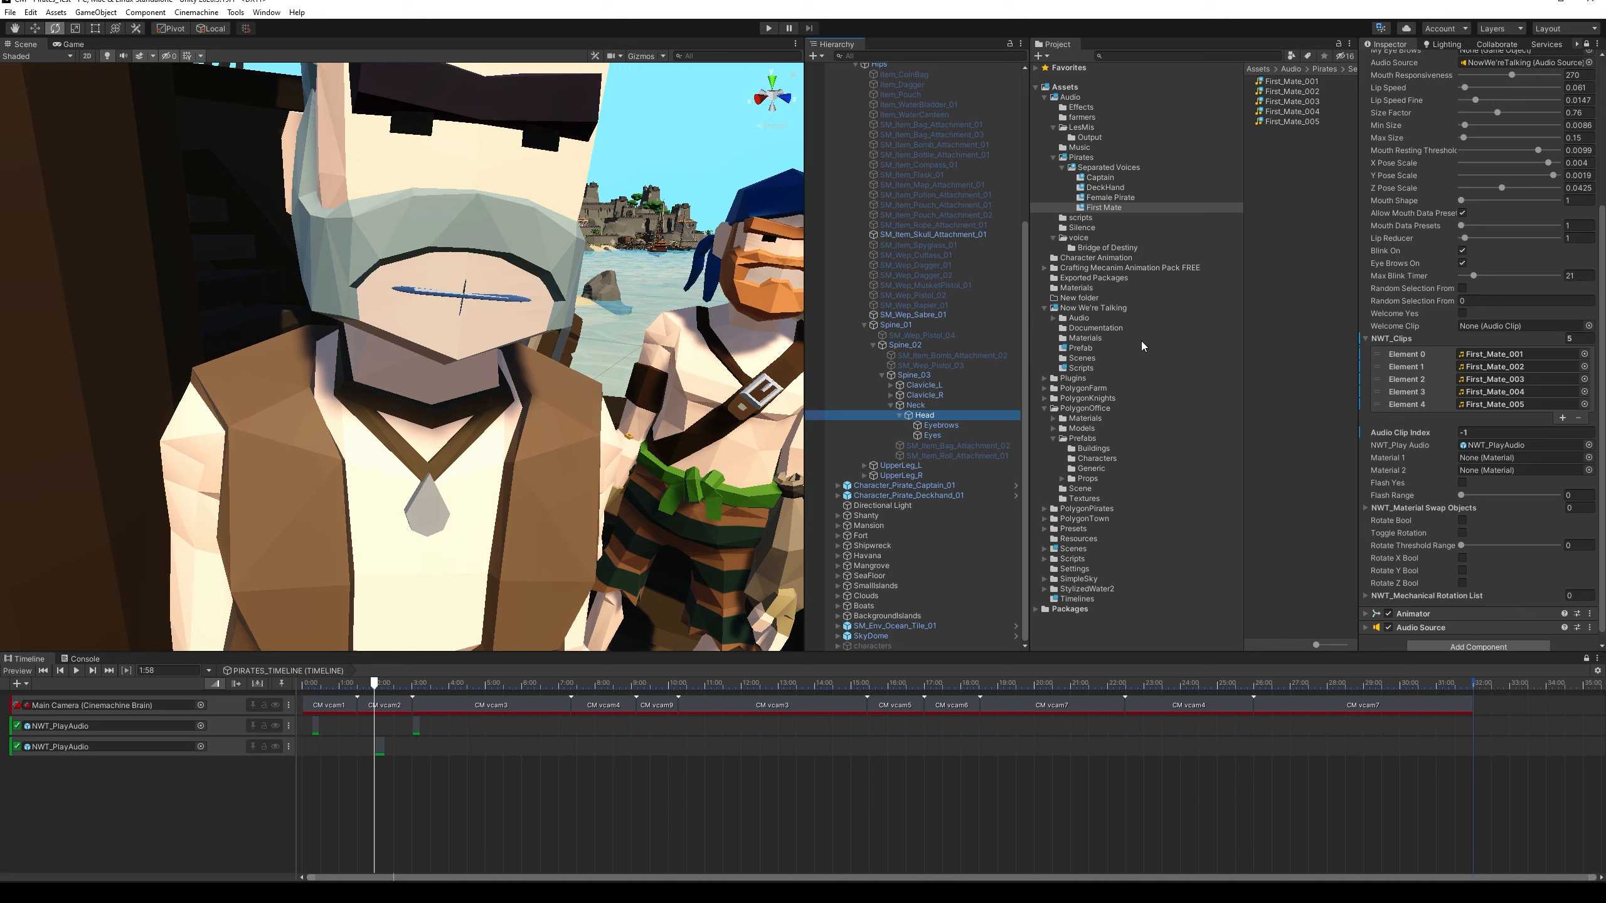
Place the NowWe'reTalking prefab under the female pirate's Head and expand it
left_click(1104, 349)
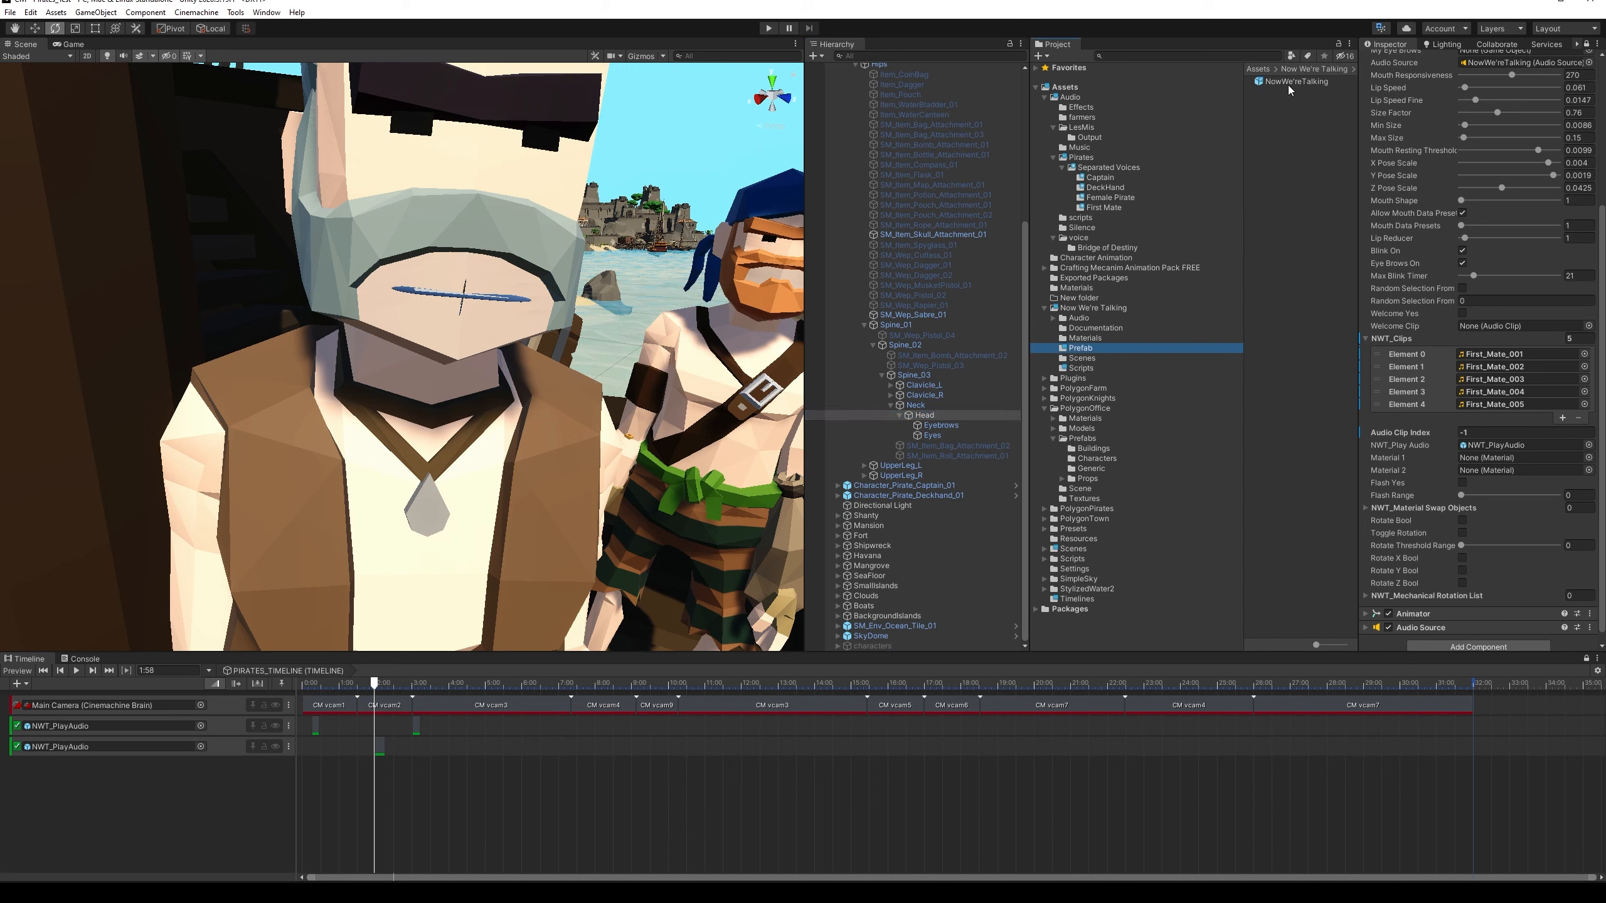
left_click_drag(1285, 83, 934, 419)
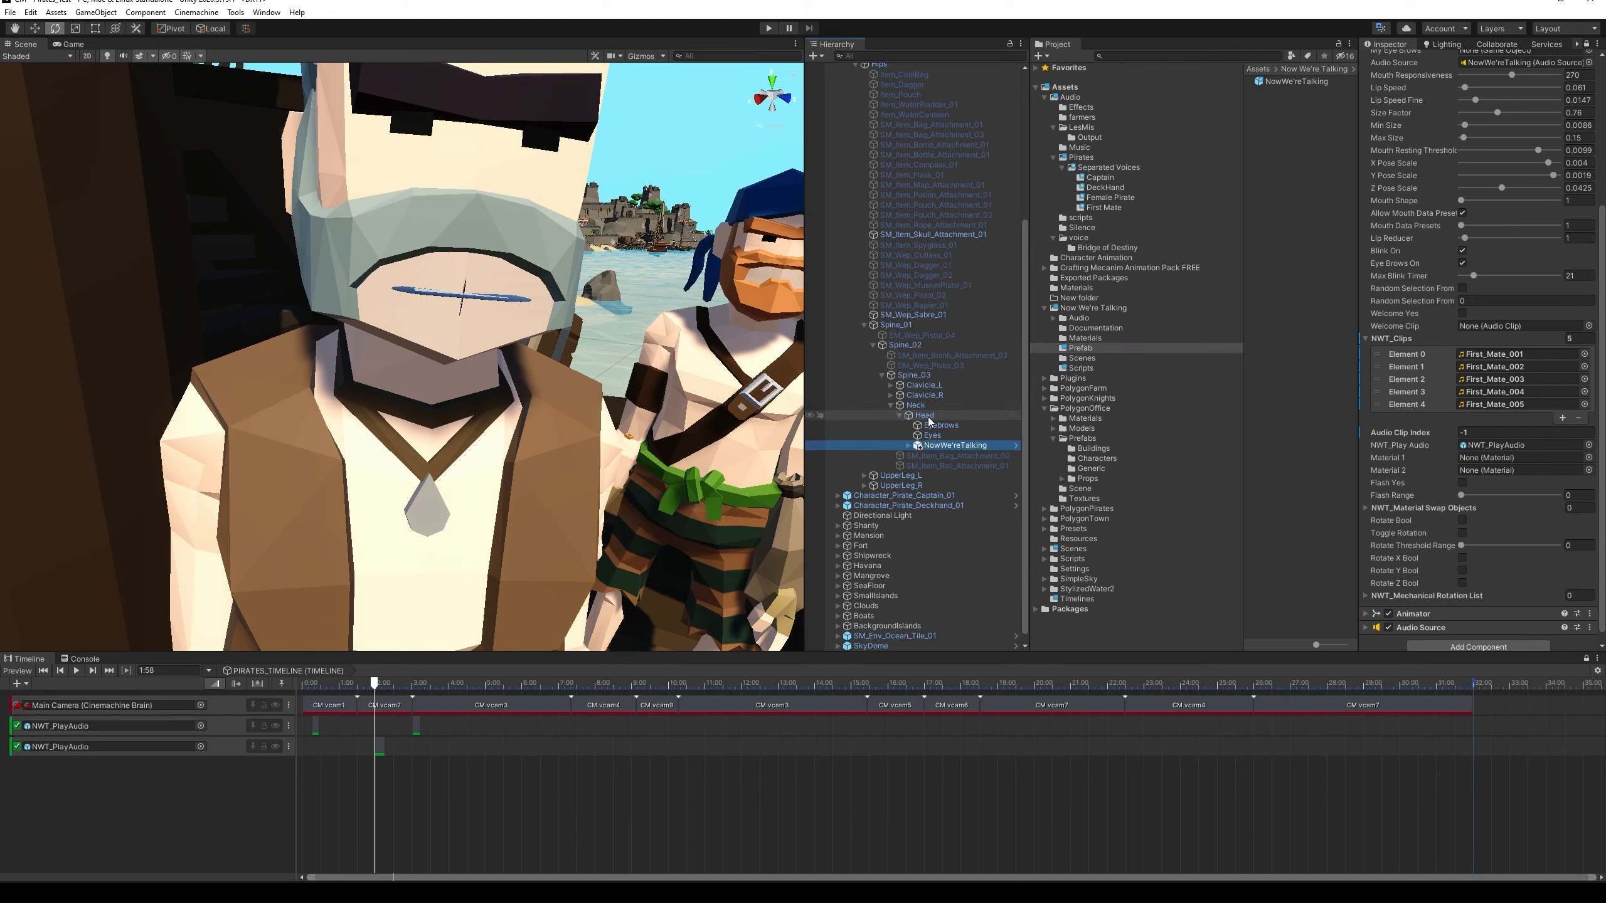
left_click(908, 446)
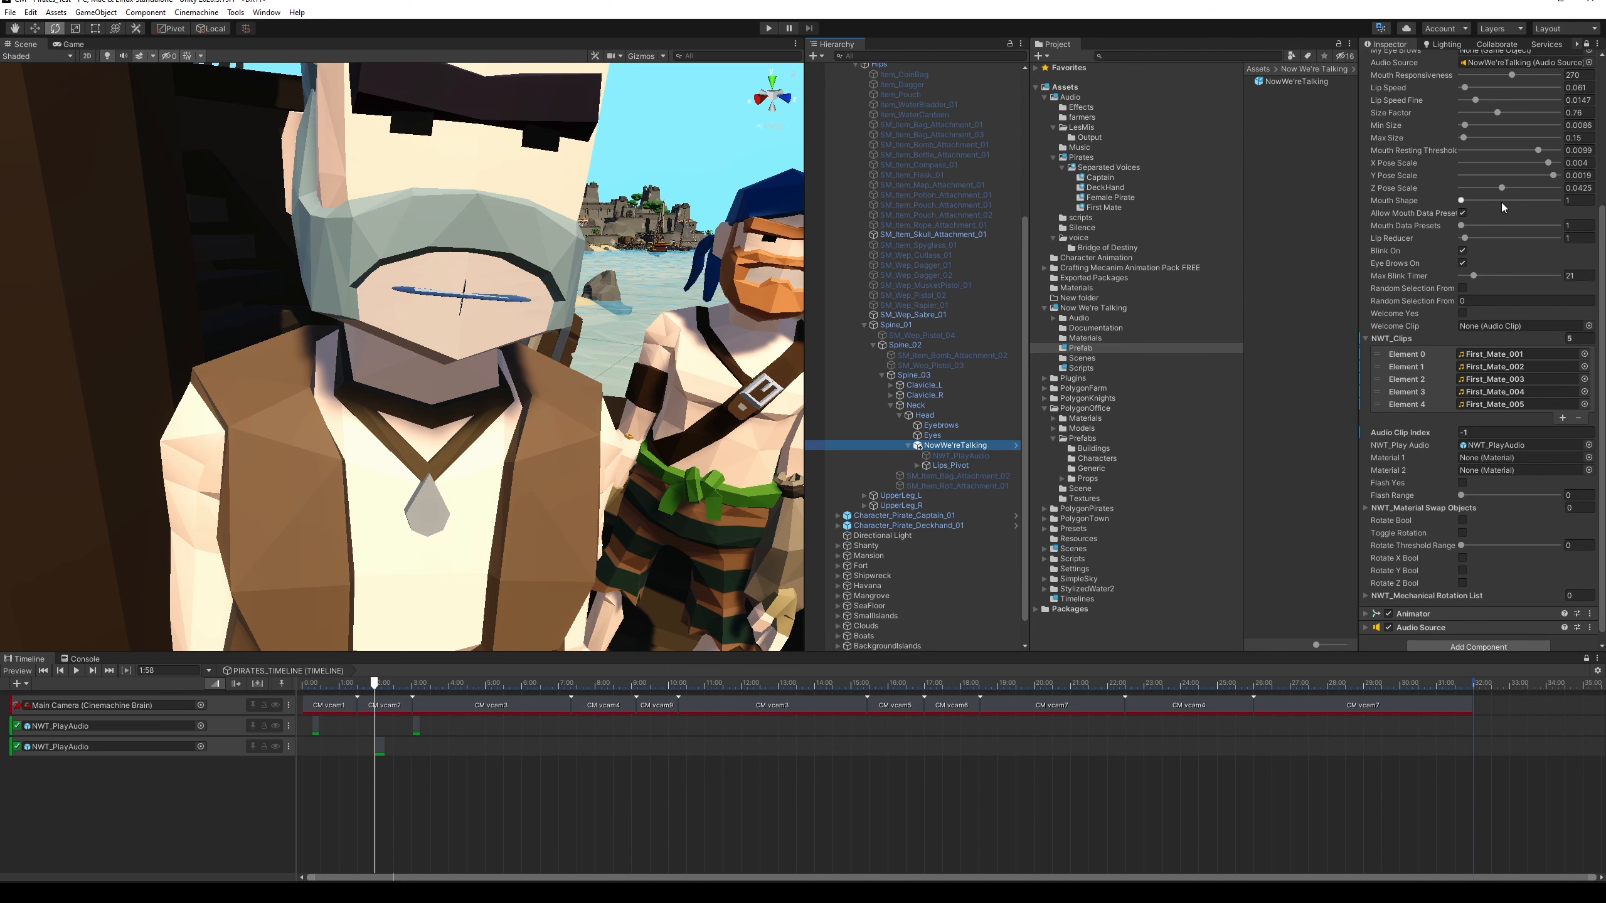
Unlock the Inspector and set the Audio Clip Index of the female pirate's NowWe'reTalking to -1
scroll(1503, 206, "up", 5)
left_click(1587, 45)
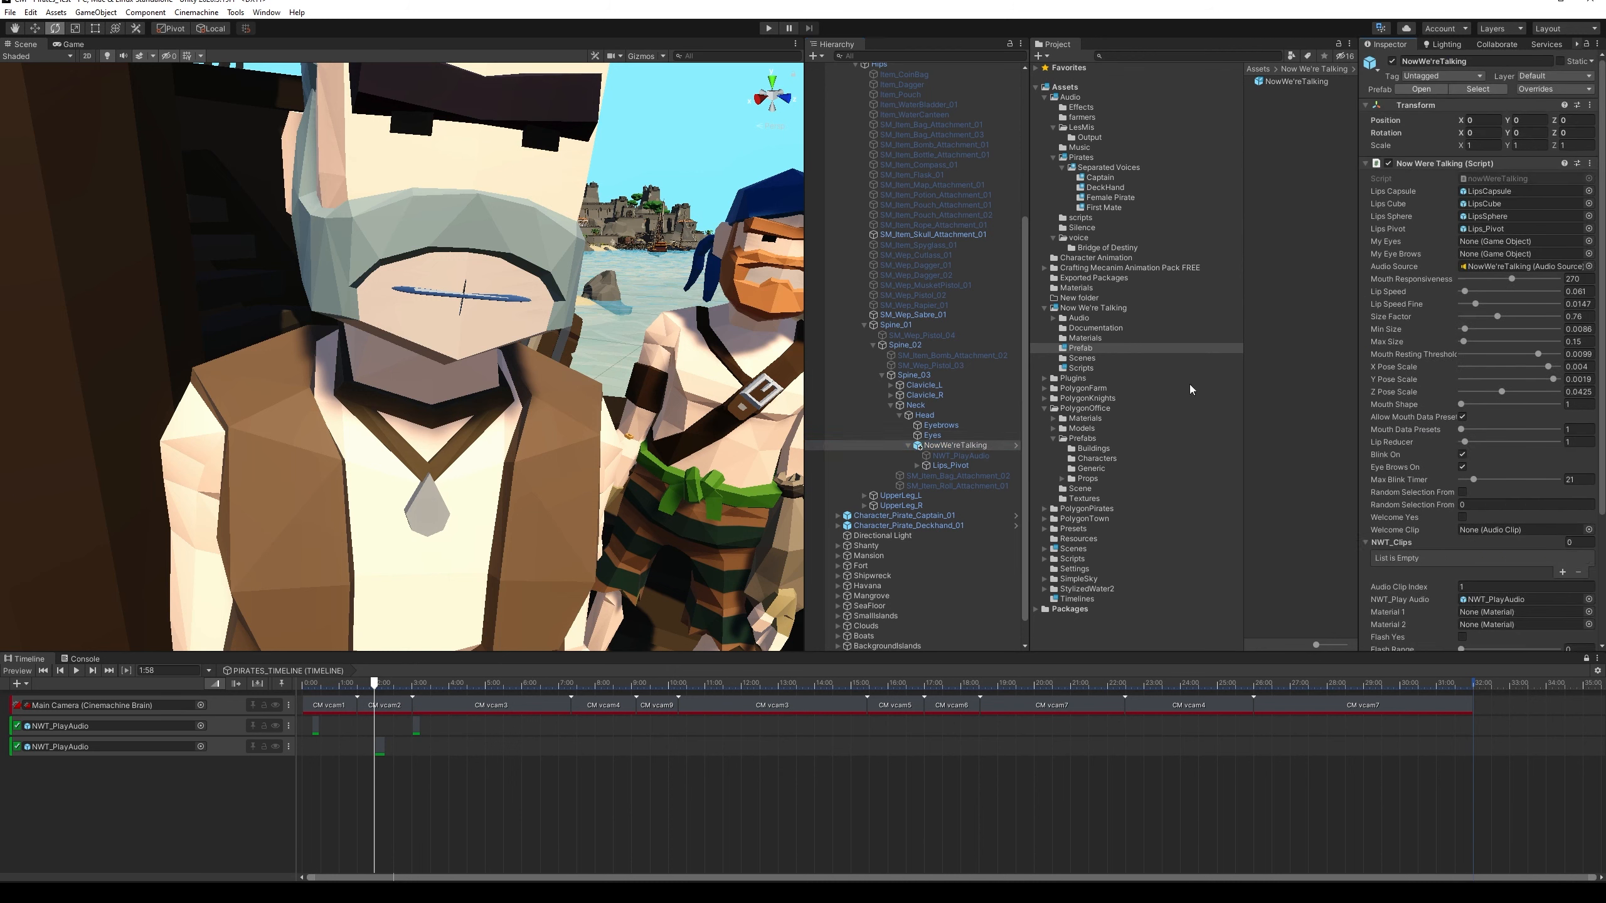
left_click(937, 434)
left_click(944, 446)
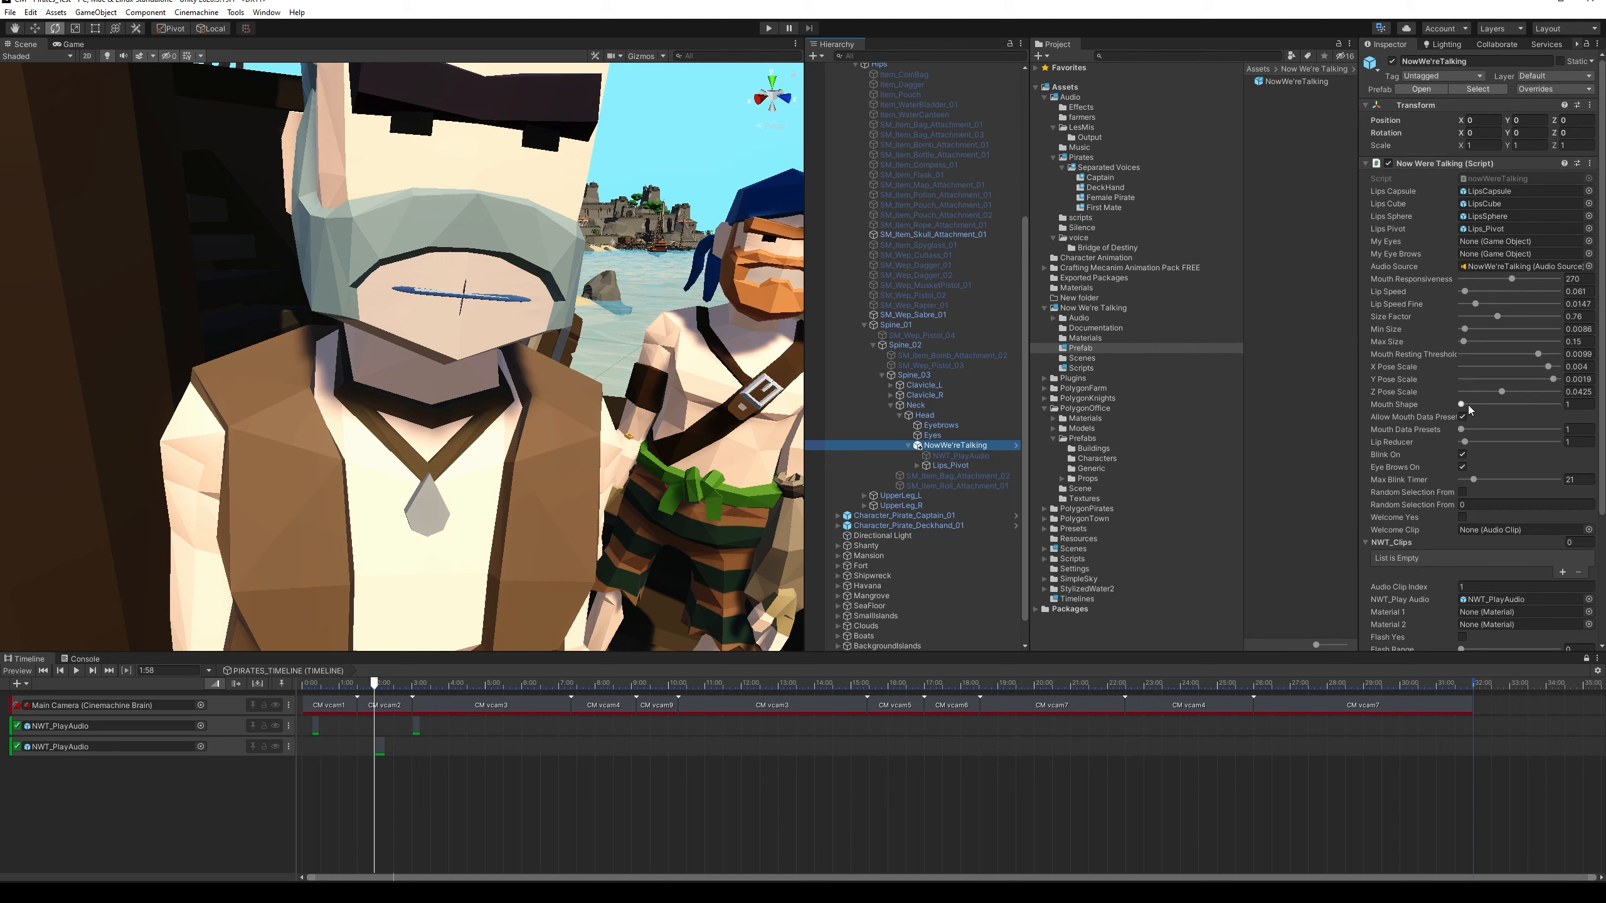
left_click(1480, 587)
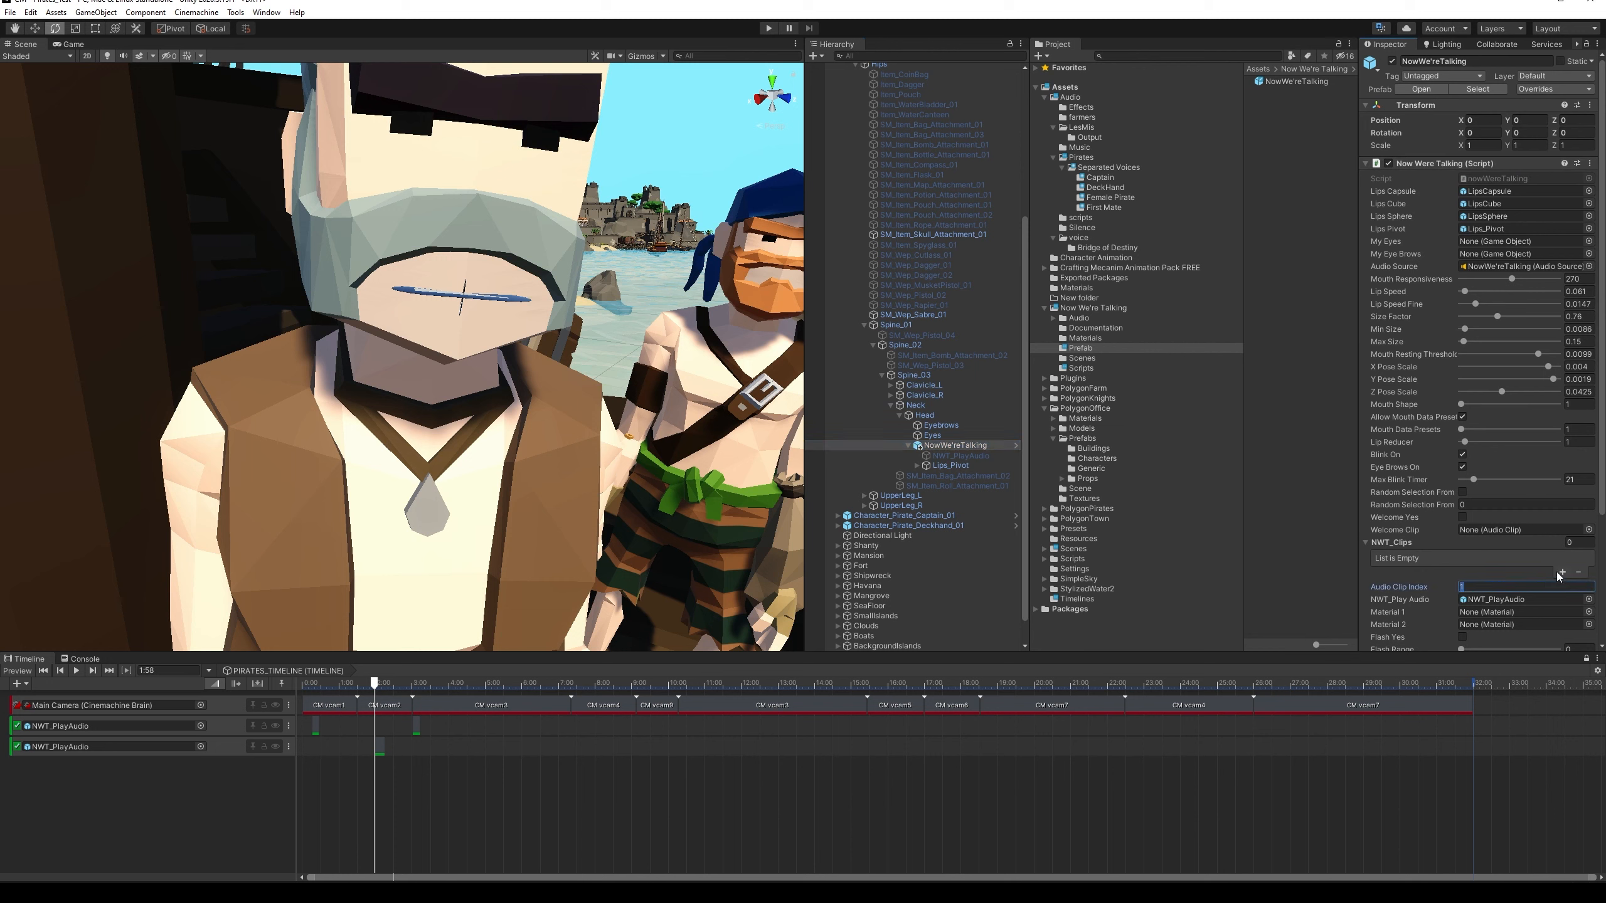
type("-")
Lock the Inspector on the female pirate's NowWe'reTalking and add Pirate_Girl_A_001 to Pirate_Girl_A_004 to its NWT_Clips list
left_click(1113, 198)
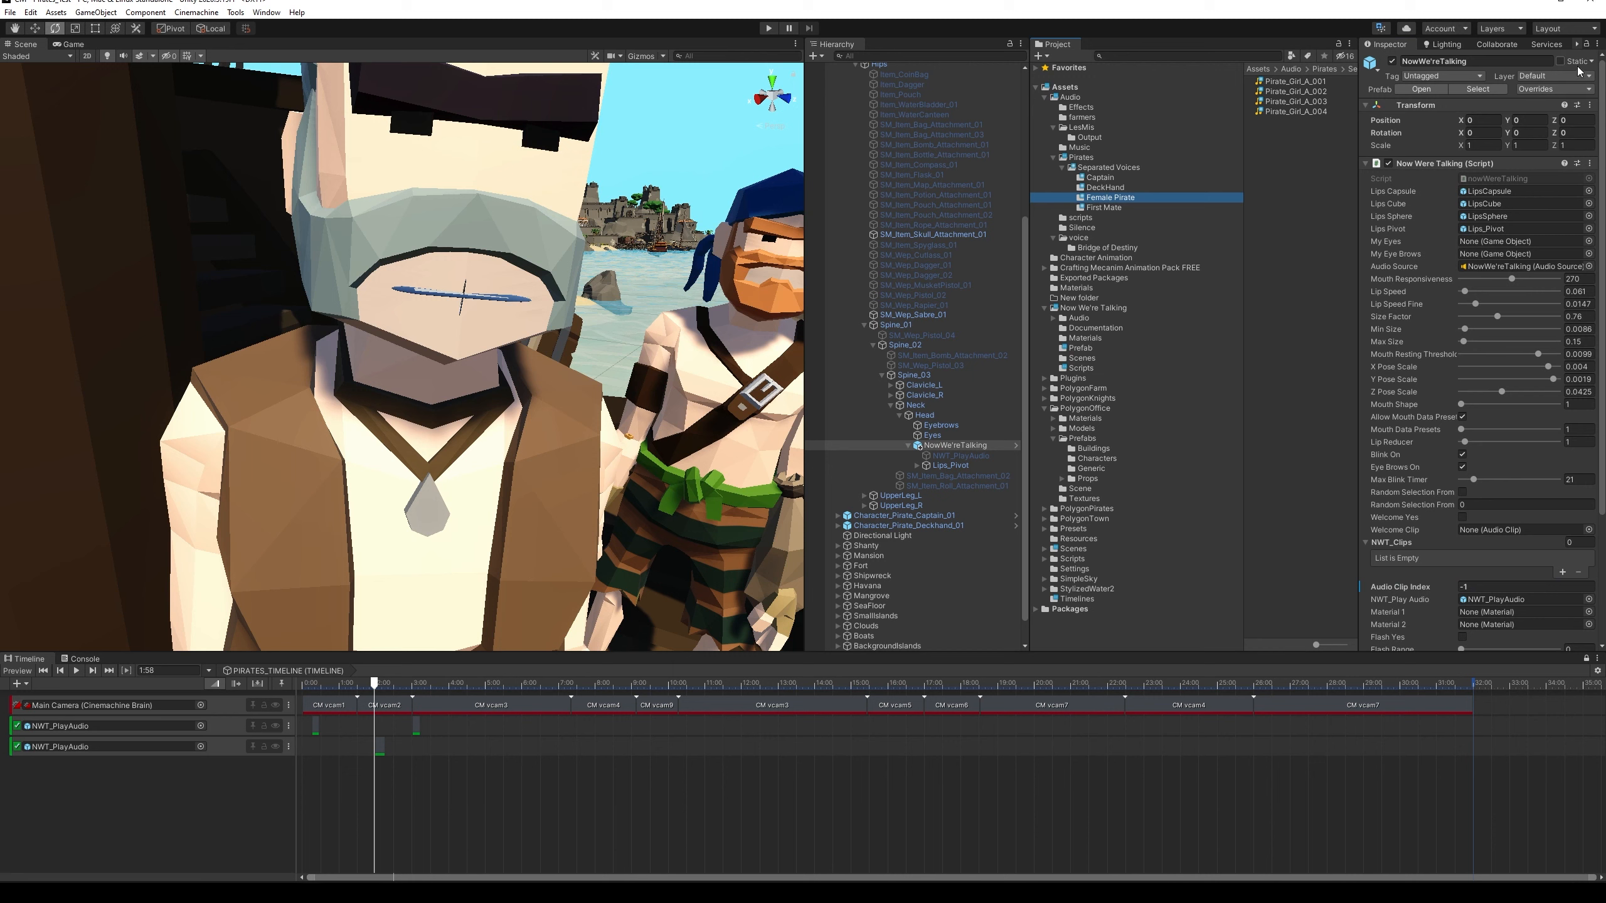
left_click(1586, 44)
left_click(1308, 81)
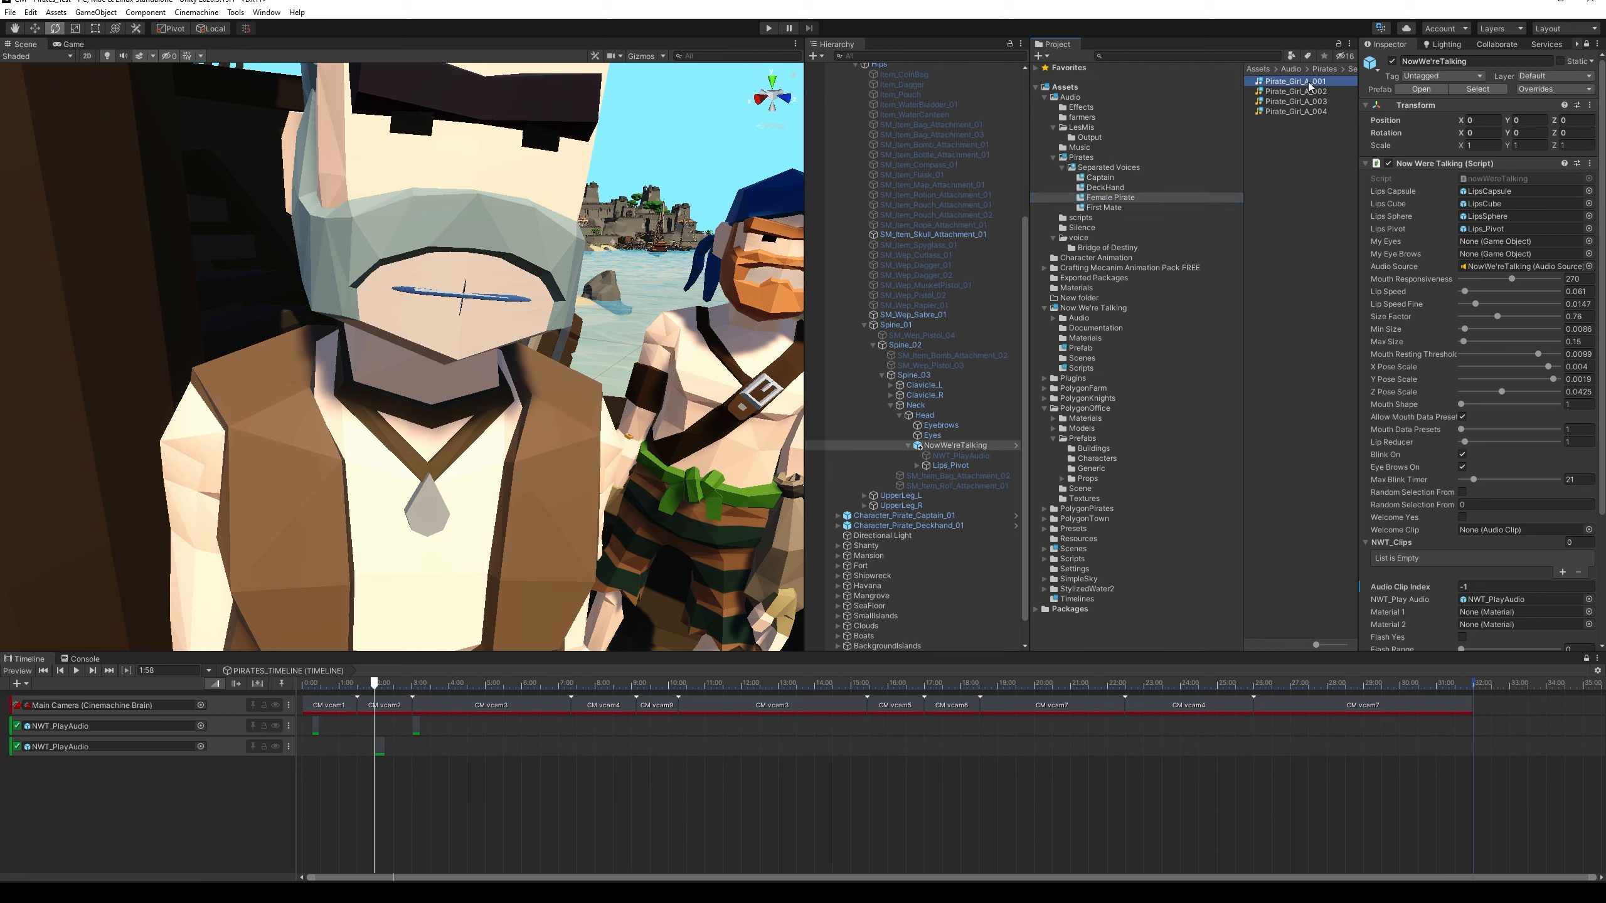
left_click(1297, 112, "shift")
left_click_drag(1360, 242, 1398, 542)
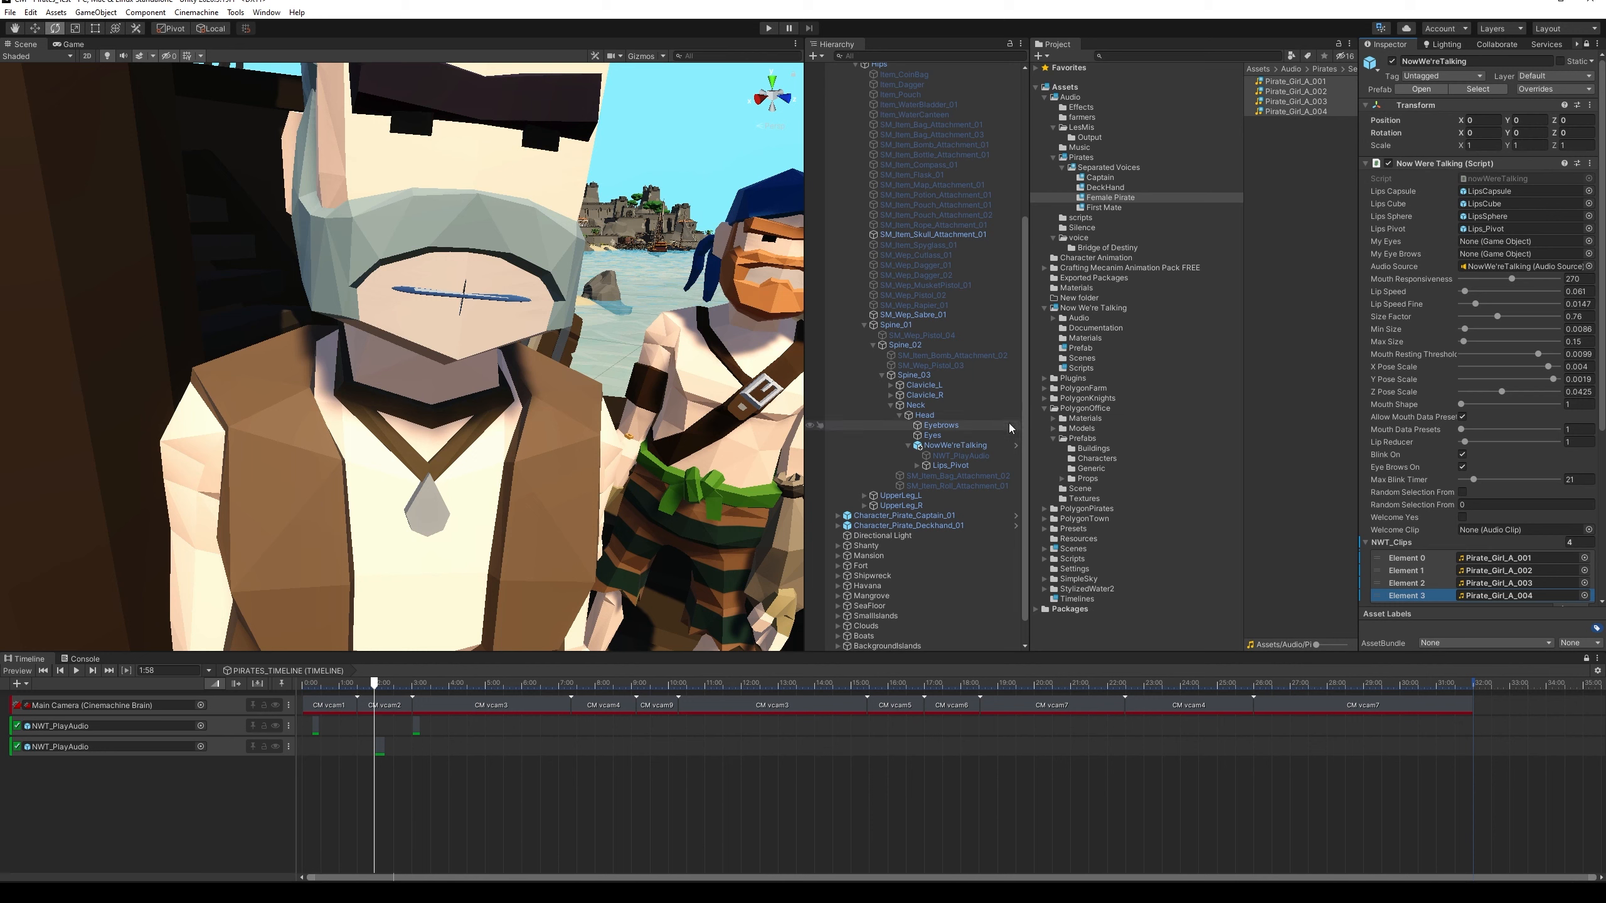
Set the scale of the female pirate's Lips_Pivot to 150 on X, Y and Z
left_click(916, 466)
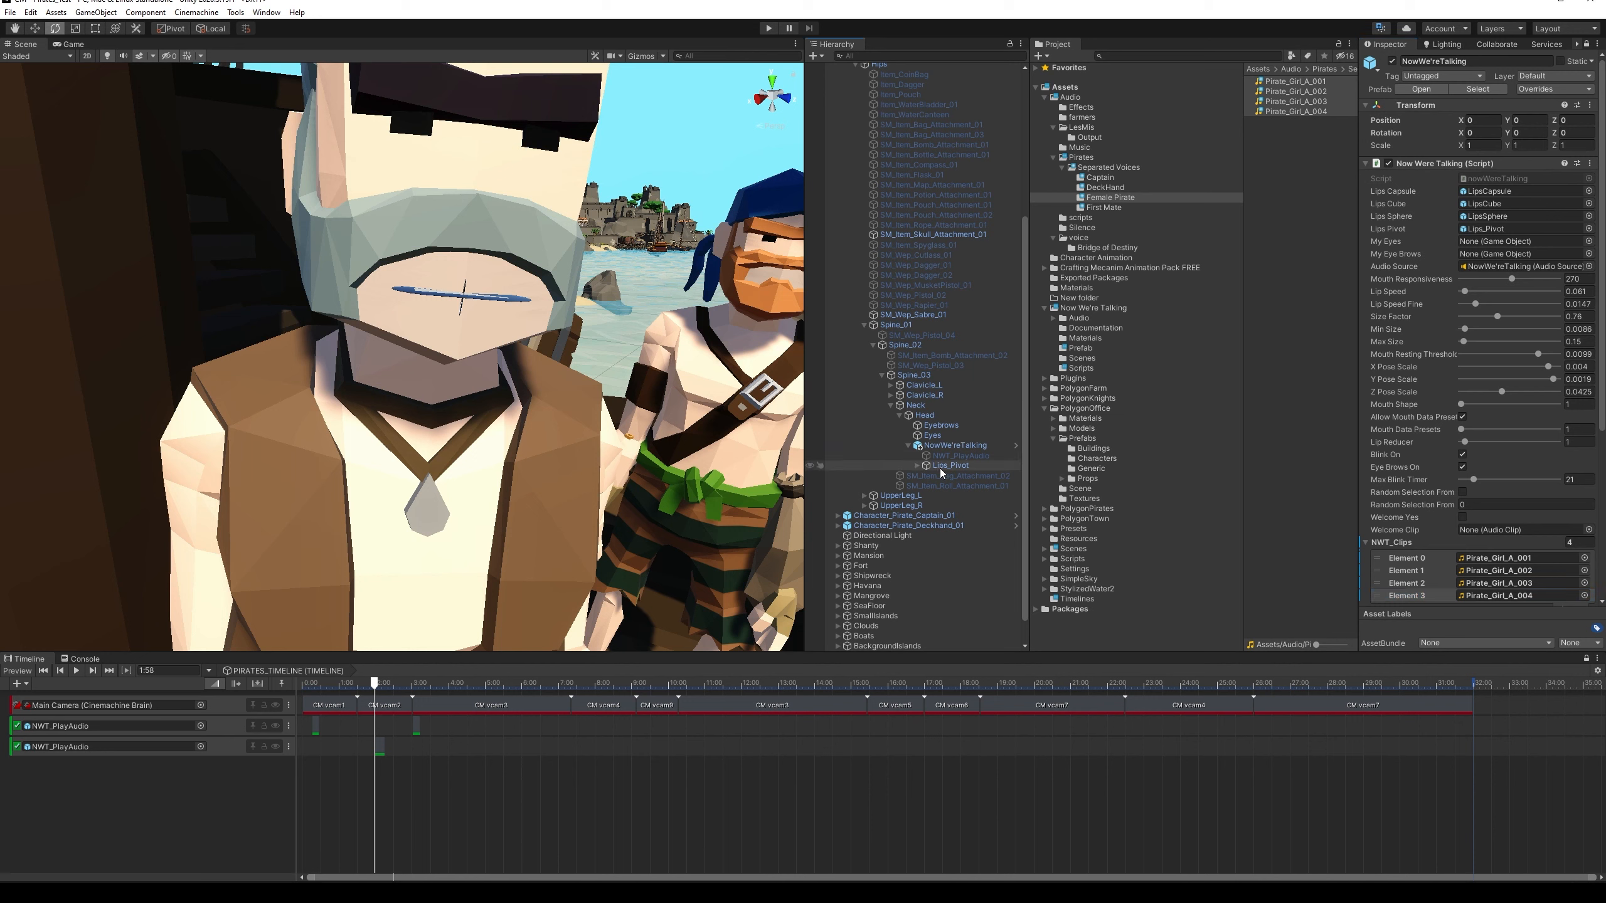
left_click(917, 466)
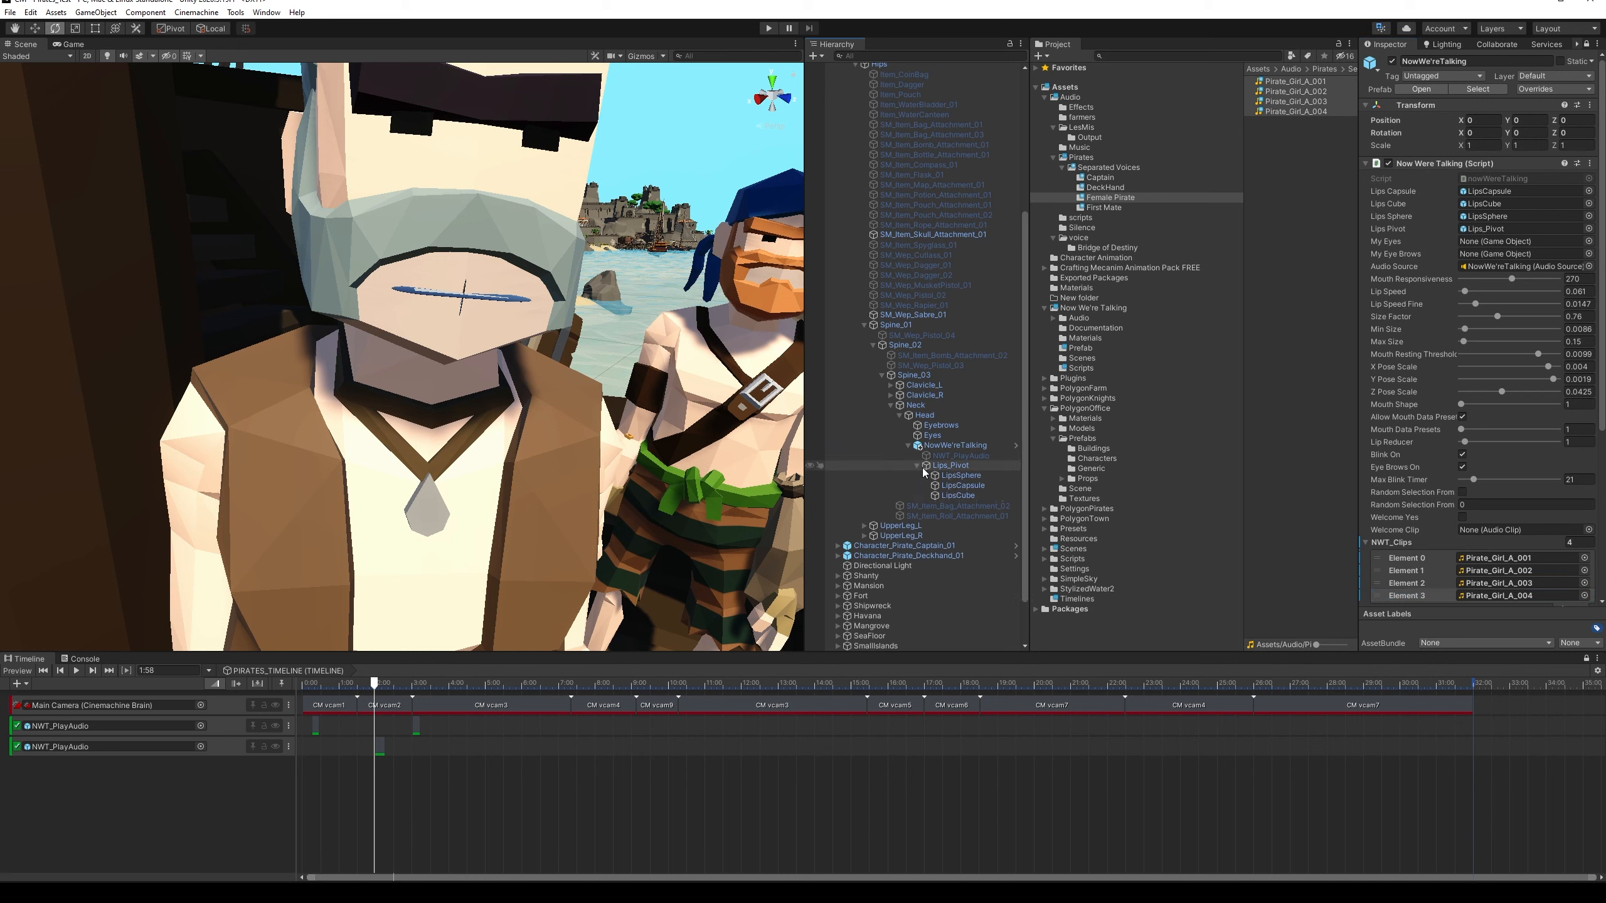
left_click(914, 467)
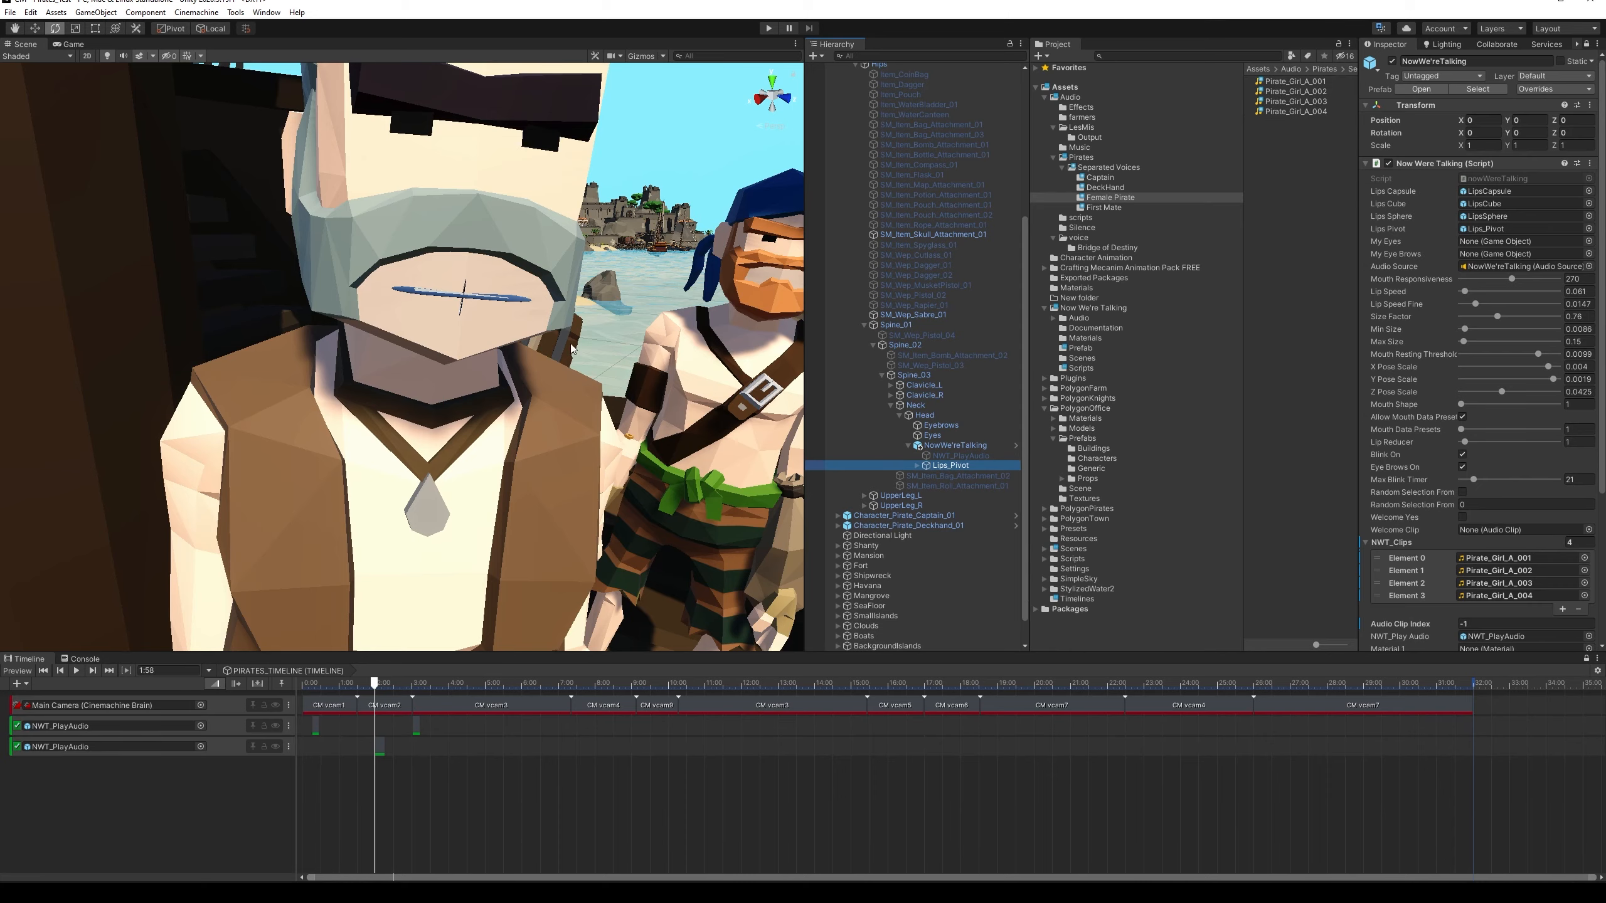
right_click_drag(574, 297, 746, 427)
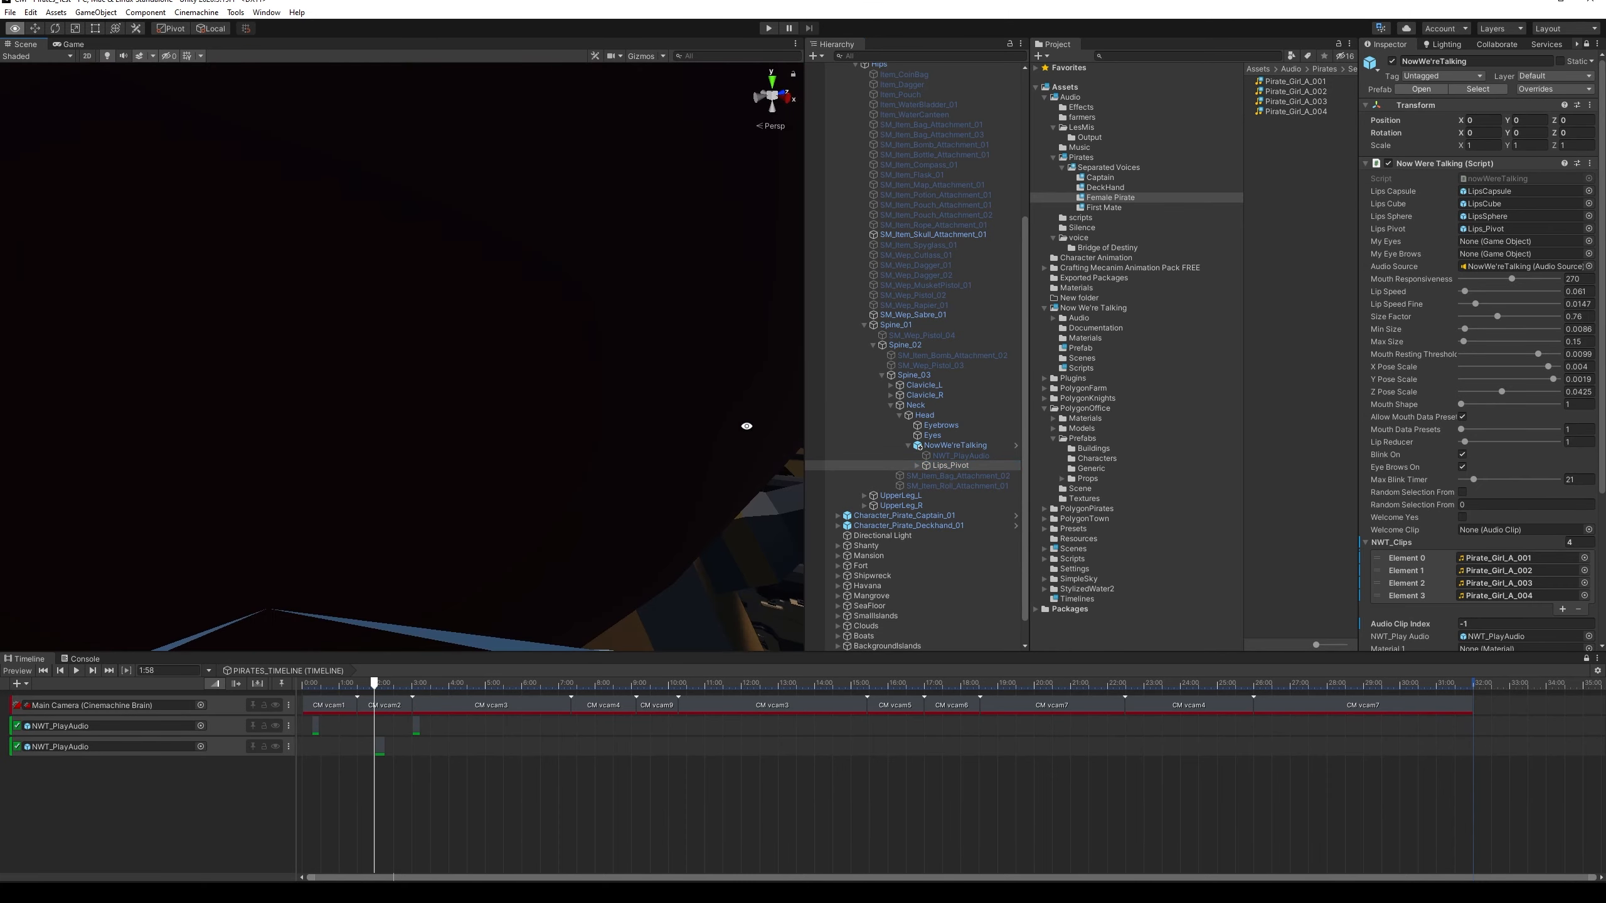
key("f")
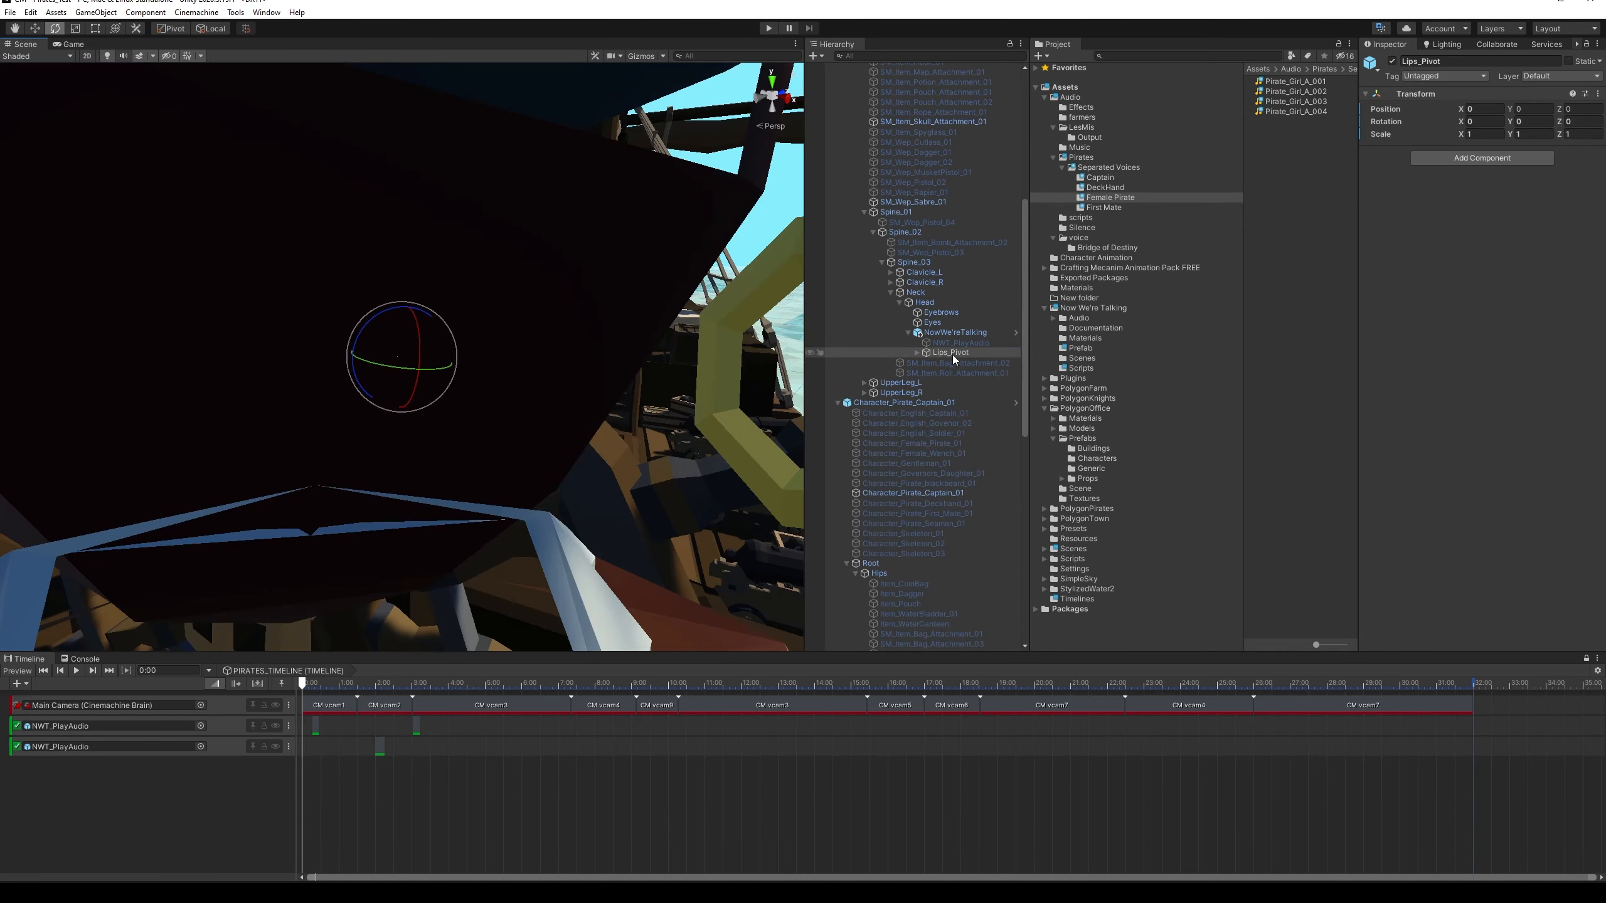
left_click_drag(654, 438, 714, 450, "alt")
right_click_drag(714, 449, 558, 470, "alt")
left_click_drag(559, 470, 575, 500, "alt")
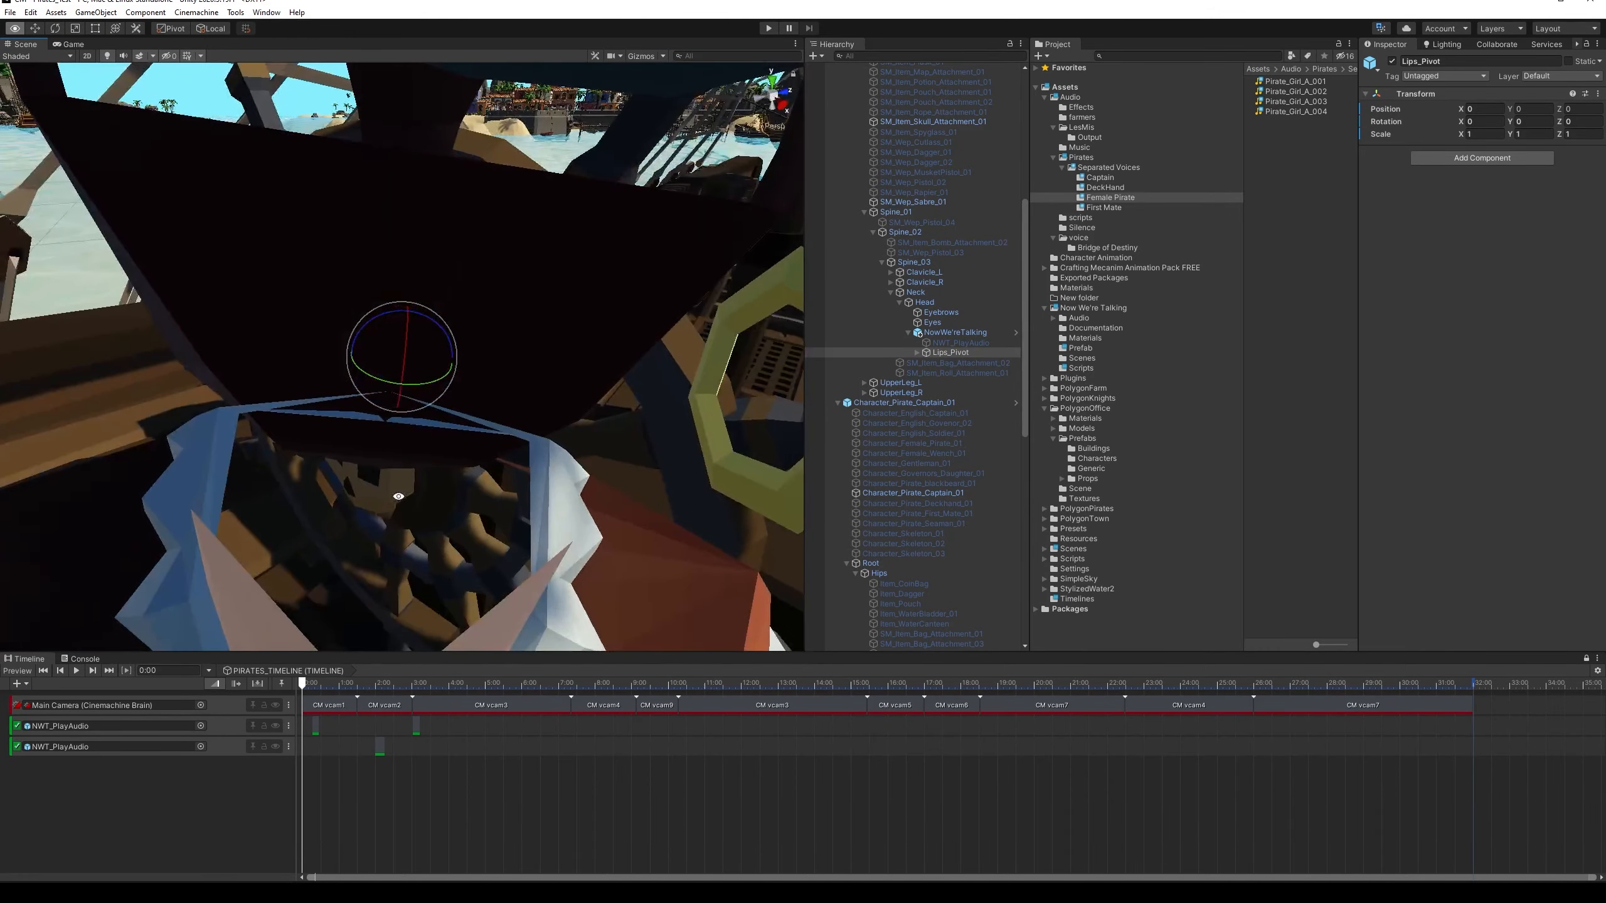
right_click_drag(575, 500, 480, 416, "alt")
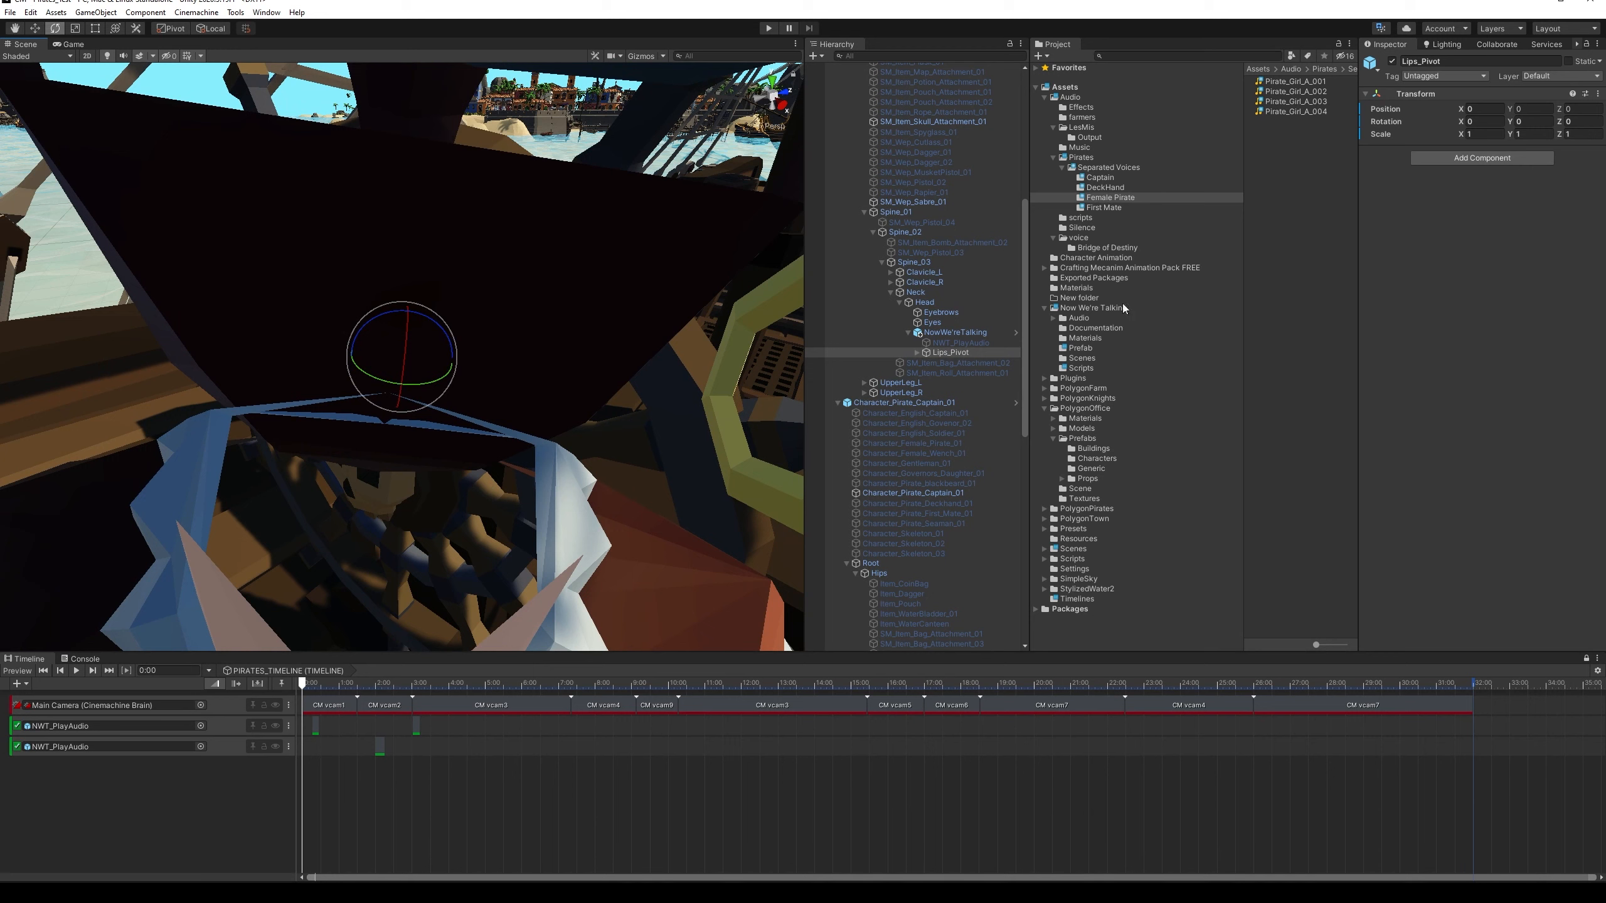
left_click(1476, 134)
left_click(1523, 134)
key("Tab")
type("150")
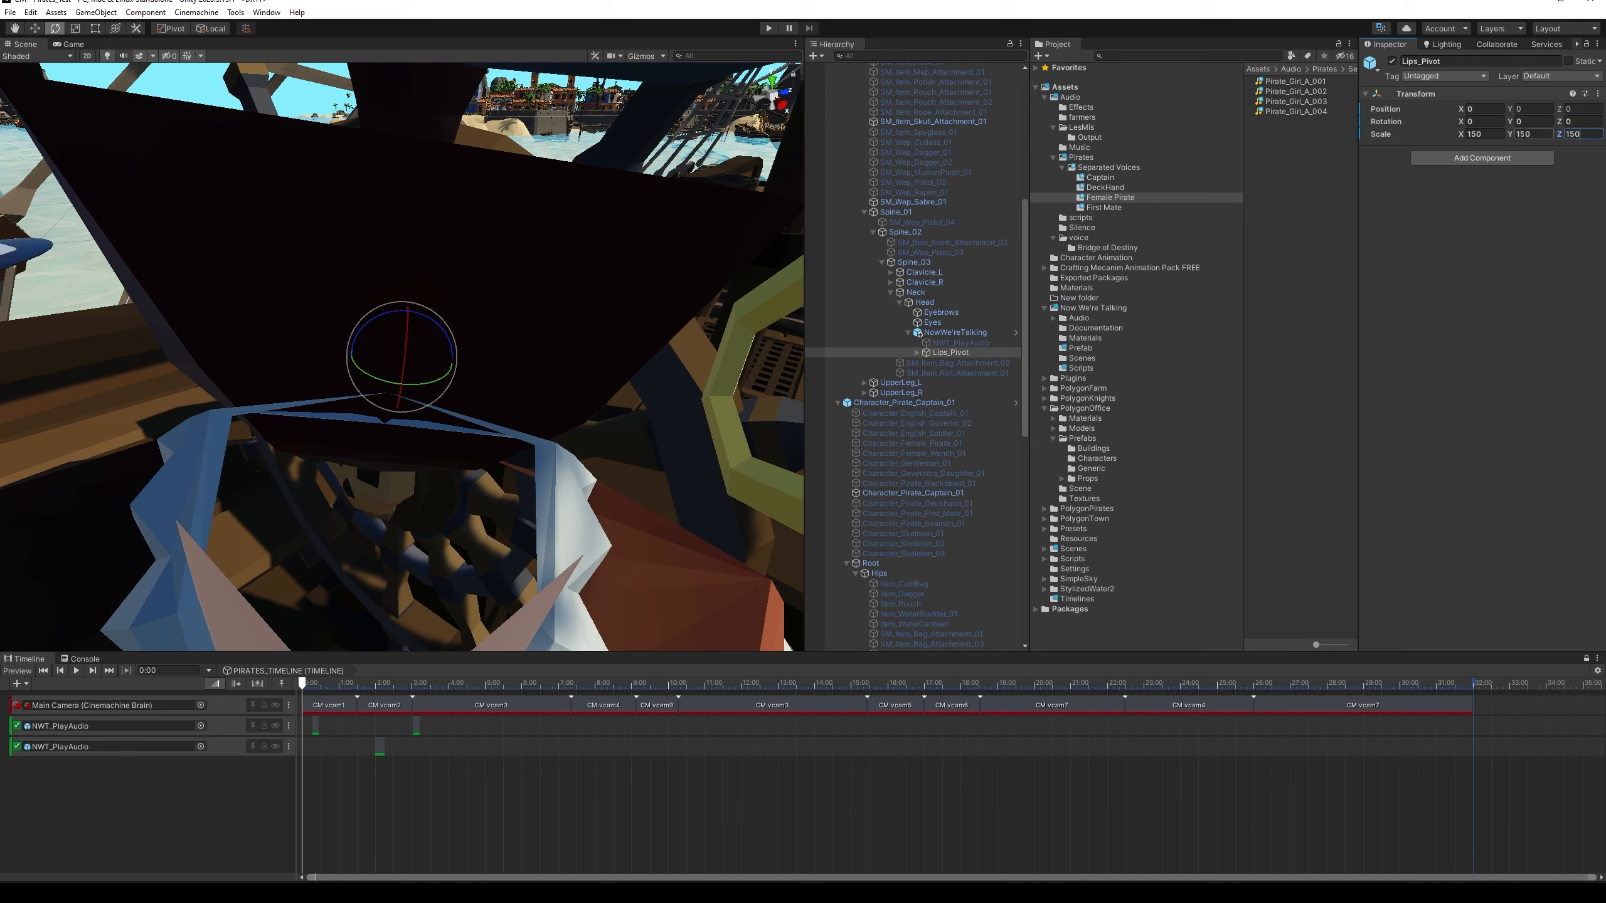
key("Return")
Assign the purple label icon to the female pirate's NowWe'reTalking and Lips_Pivot objects
scroll(947, 324, "up", 10)
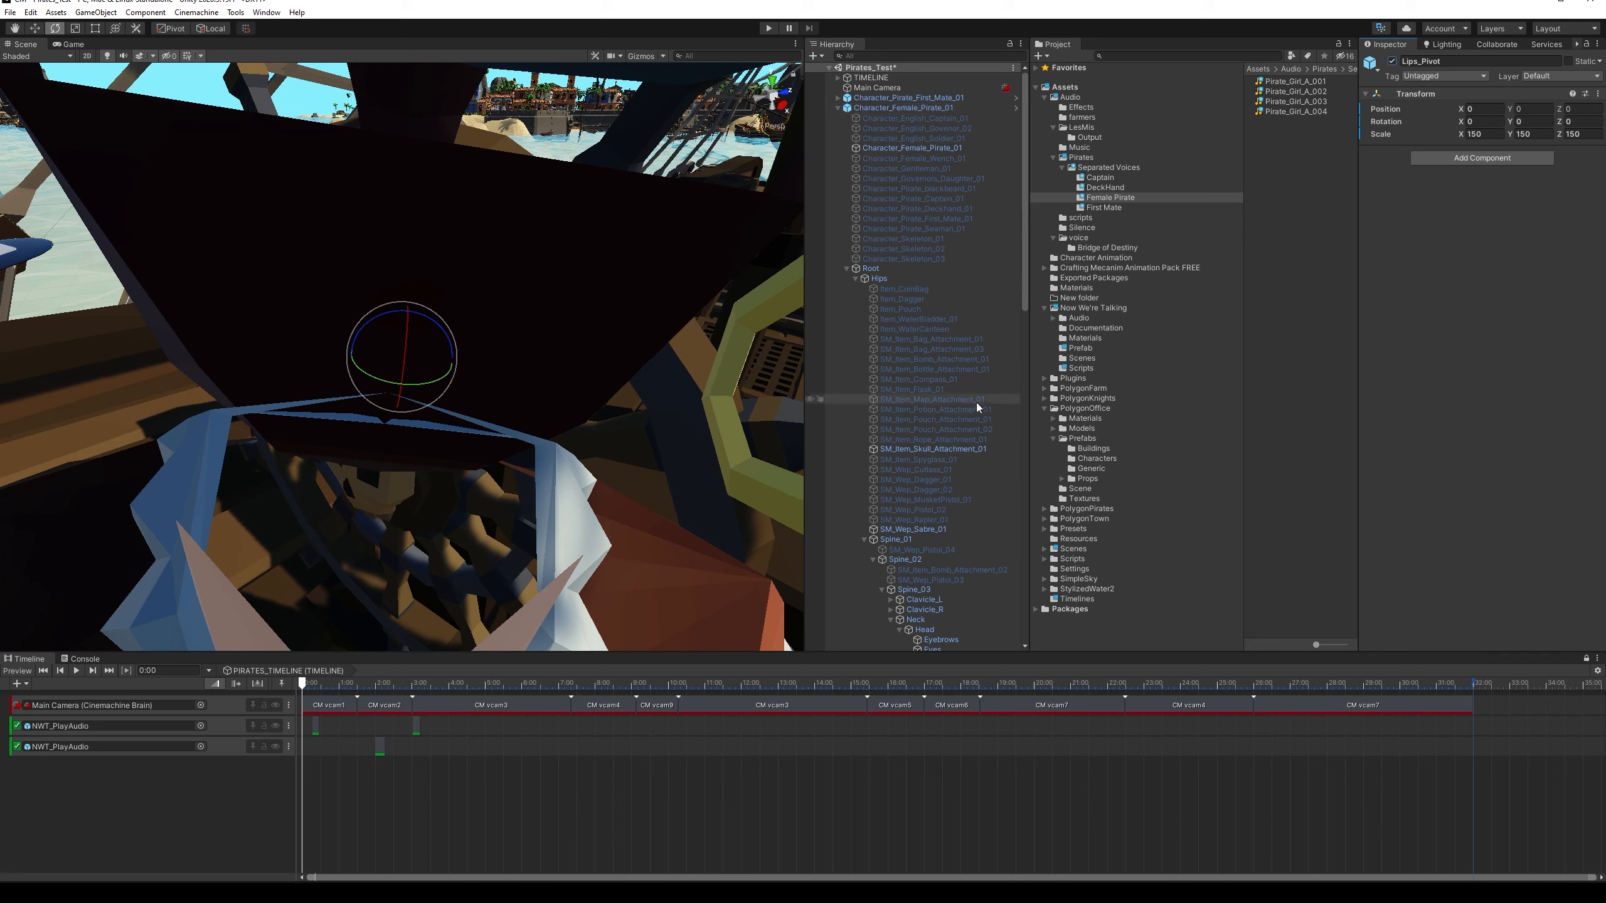
scroll(951, 482, "down", 3)
scroll(951, 482, "down", 2)
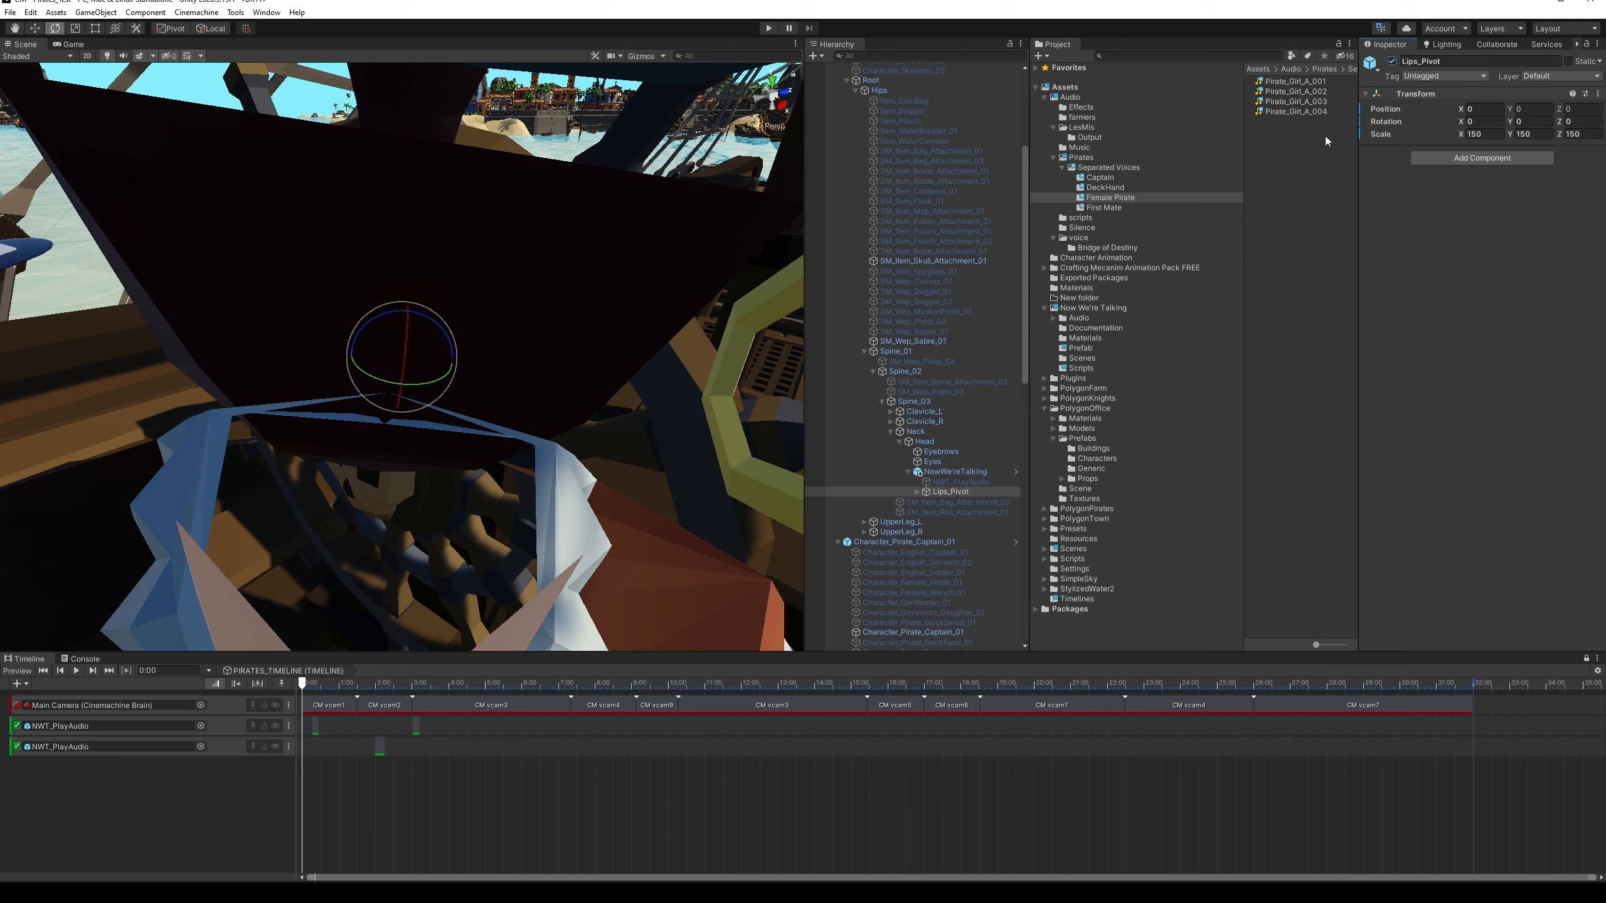
left_click(952, 472)
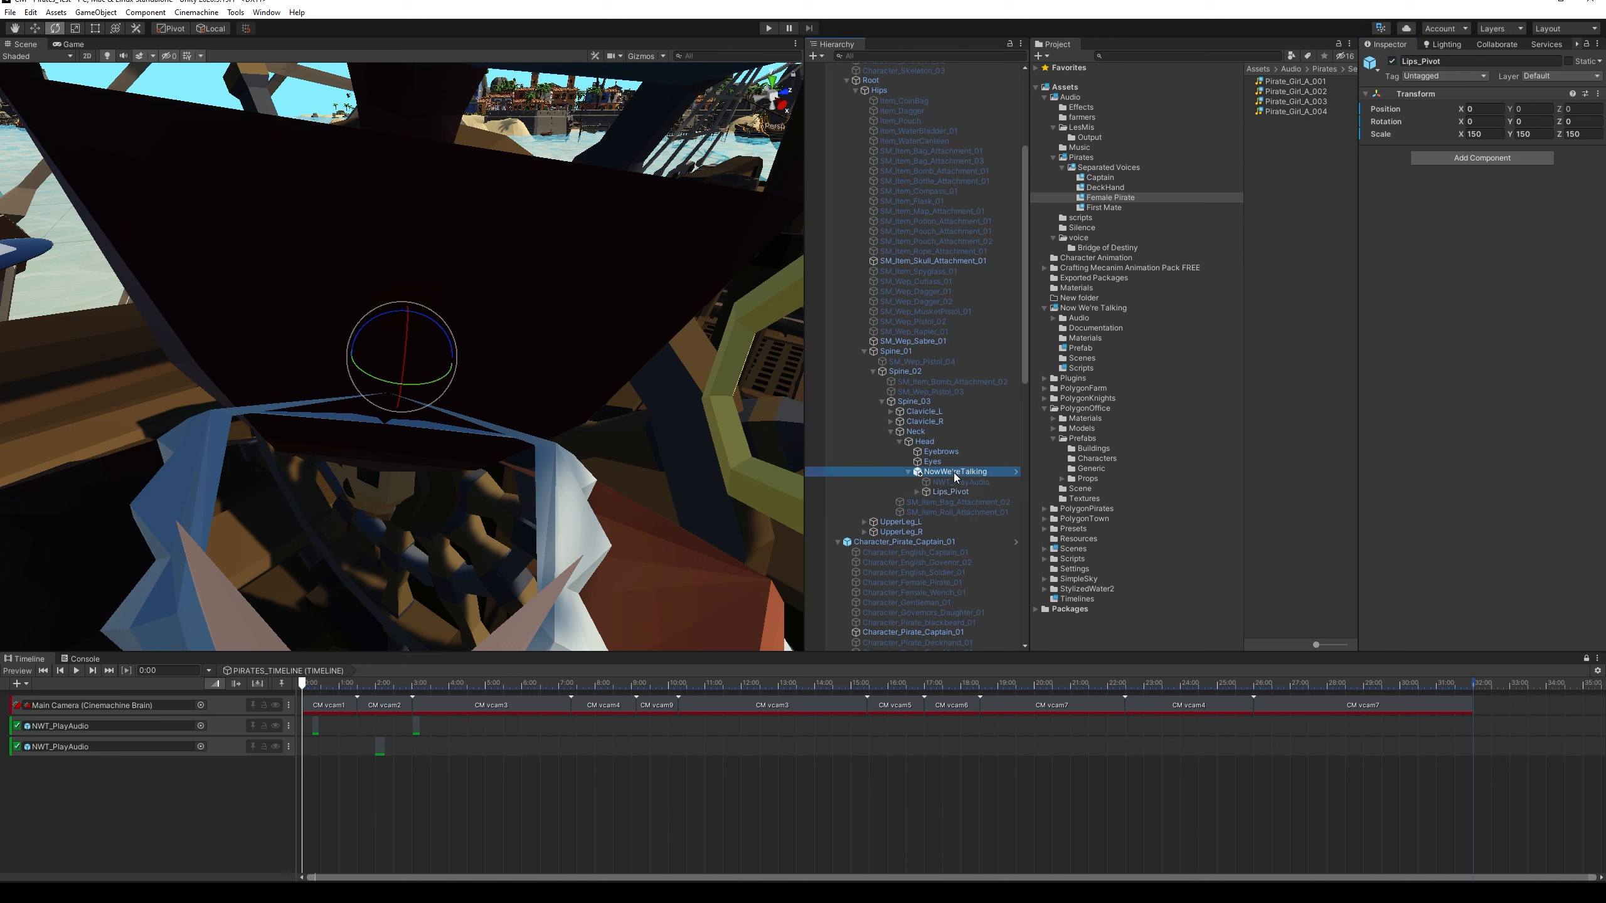
left_click(1372, 64)
left_click(1437, 107)
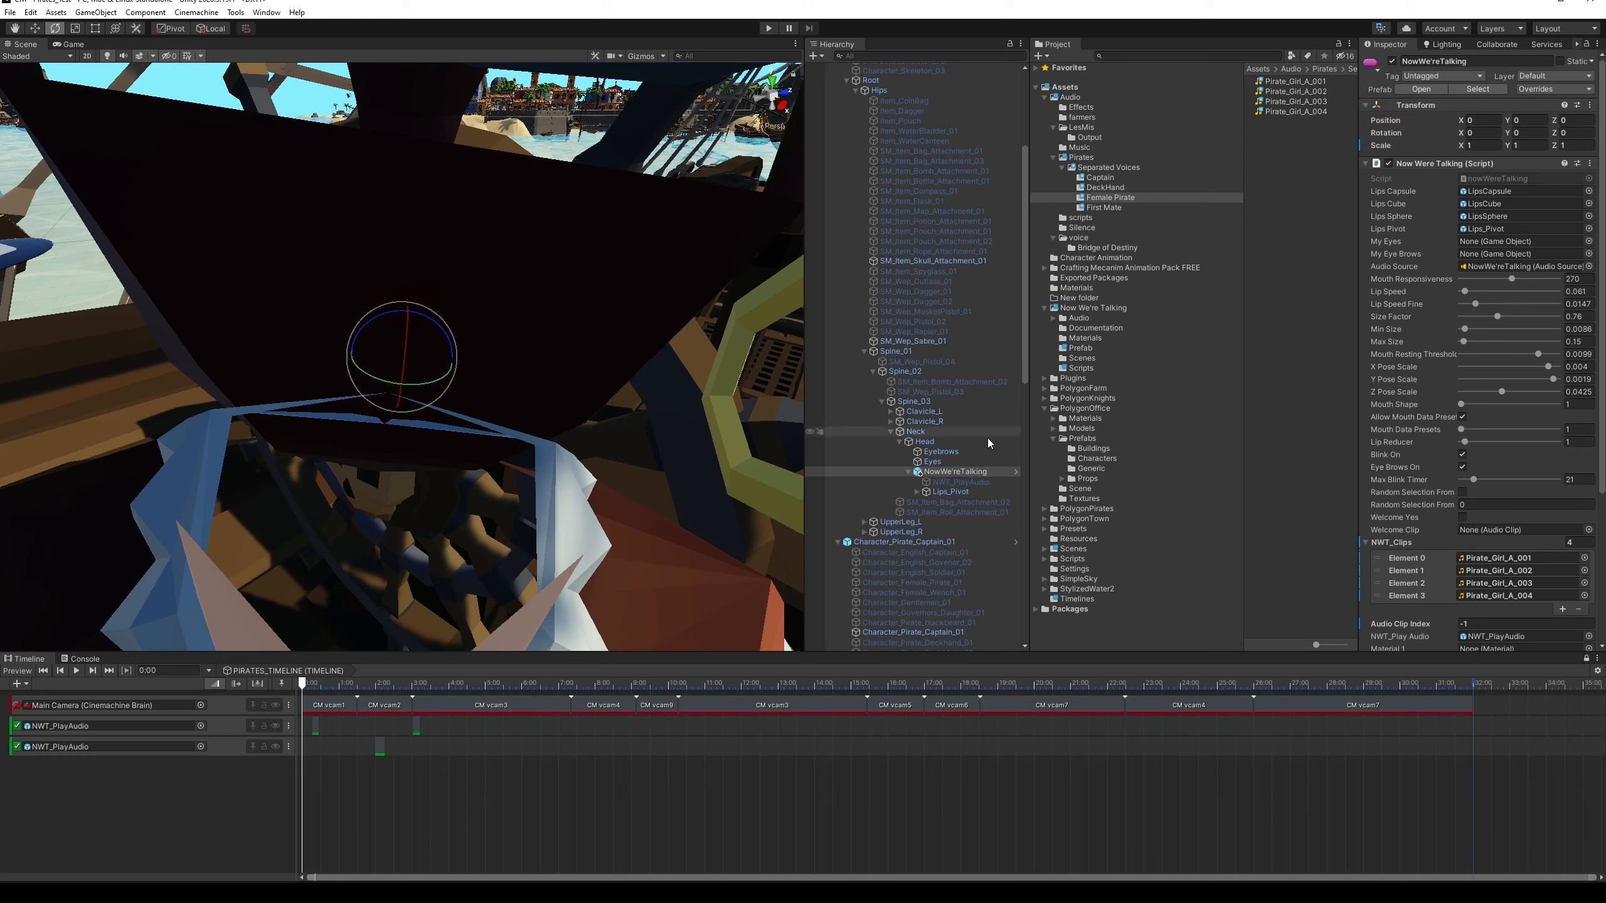
left_click(950, 492)
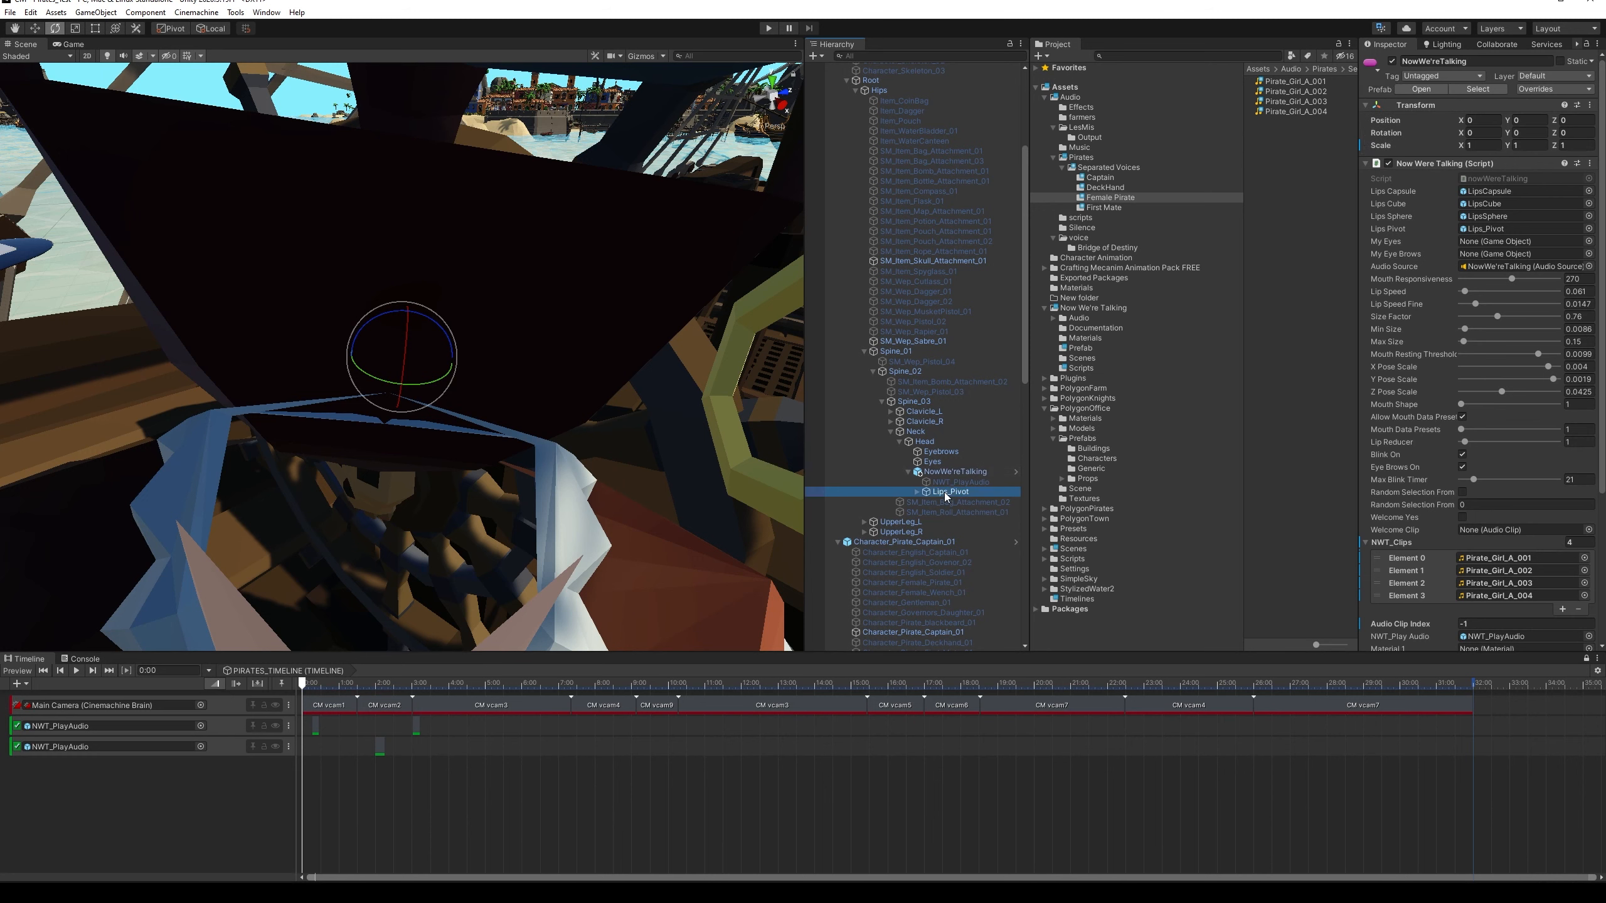
left_click(1372, 64)
left_click(1437, 106)
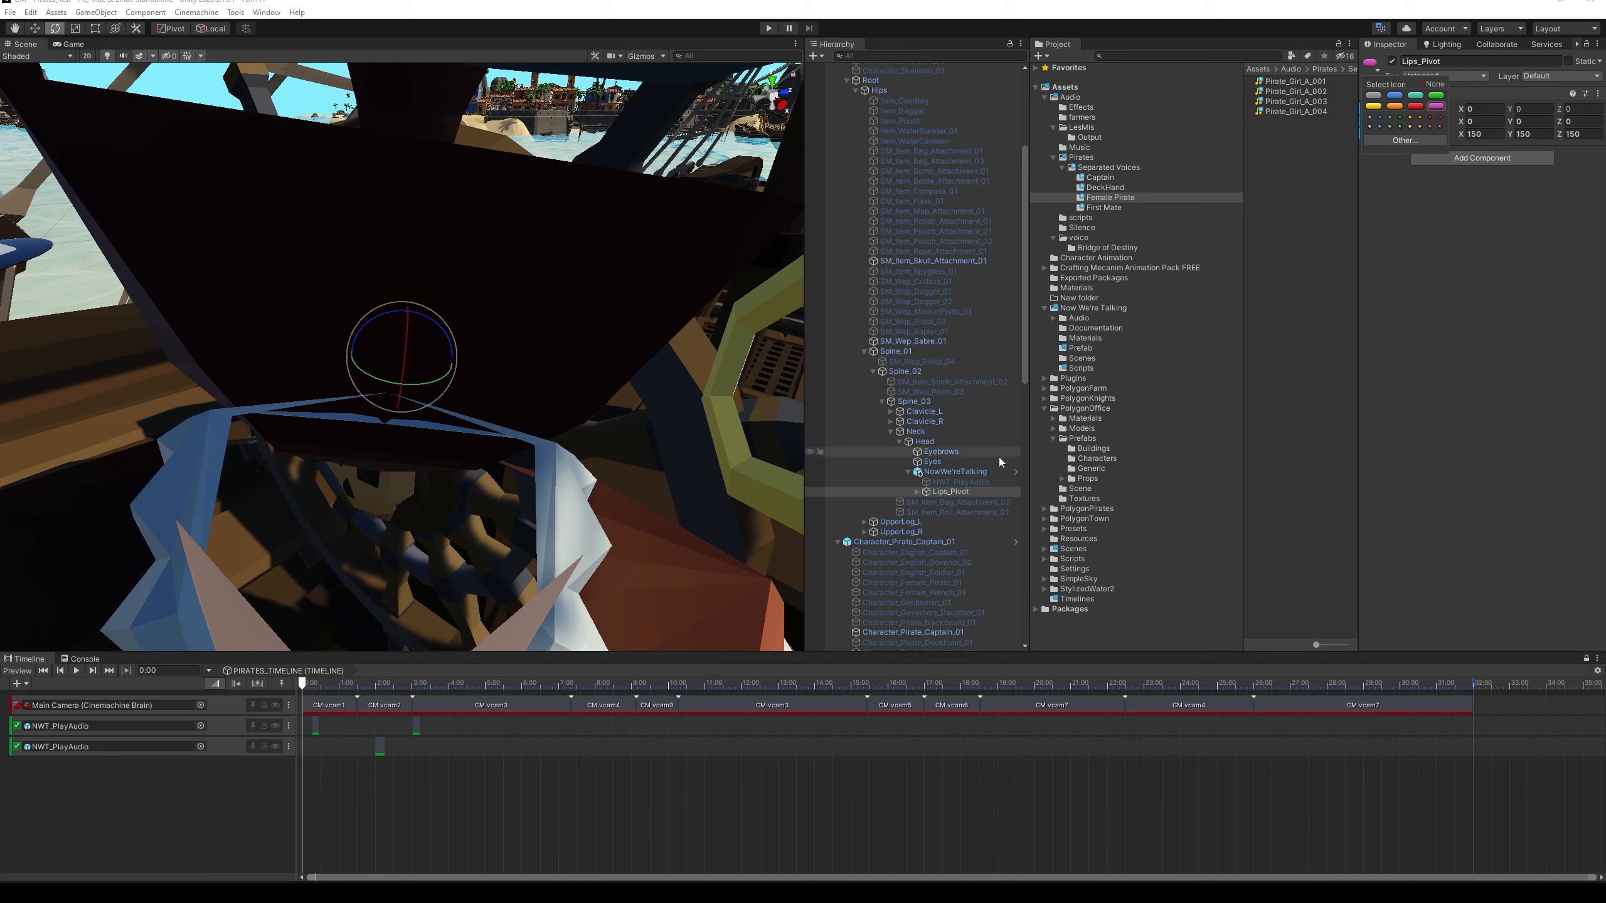
Assign the purple label icon to the female pirate's NWT_PlayAudio object
left_click(961, 482)
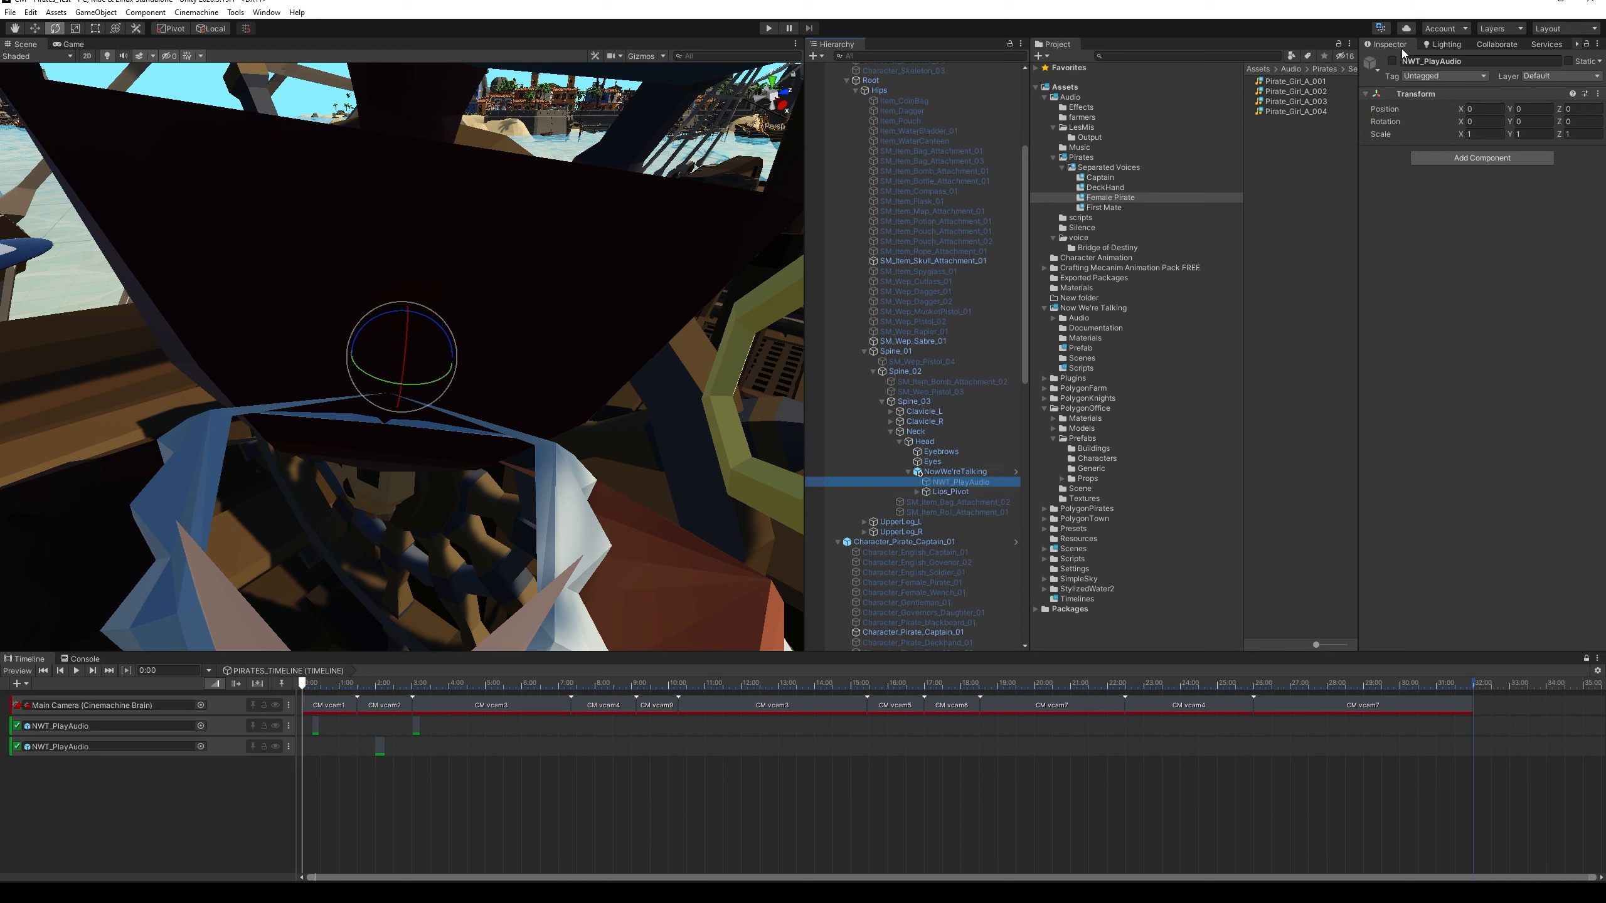
left_click(1377, 71)
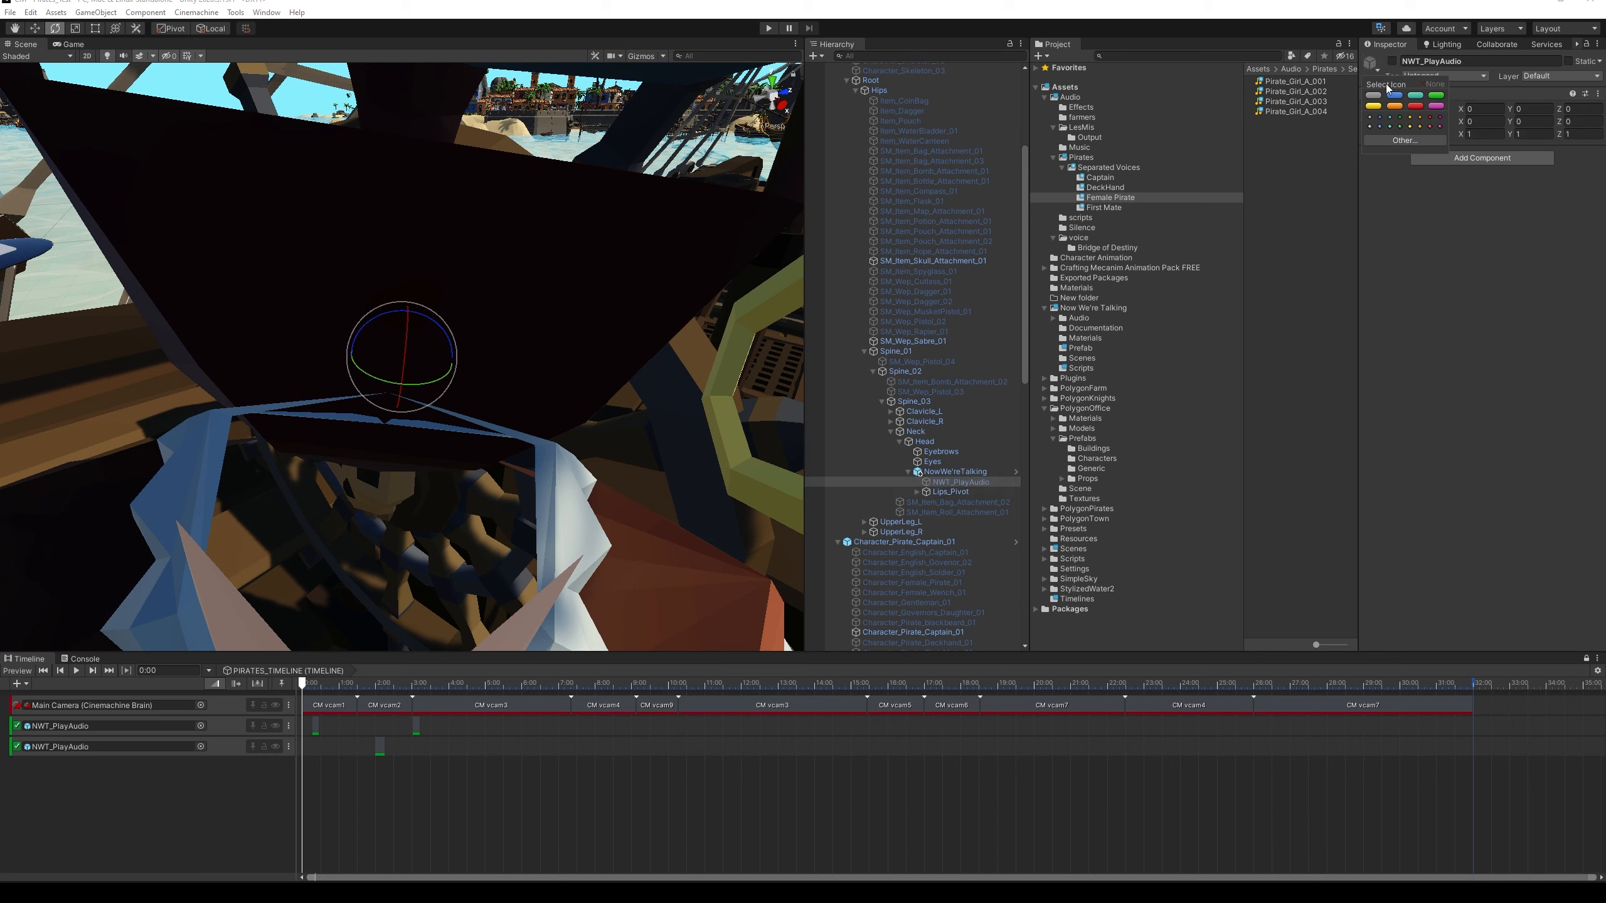
left_click(1436, 106)
left_click(1387, 171)
left_click(1374, 68)
left_click(1397, 64)
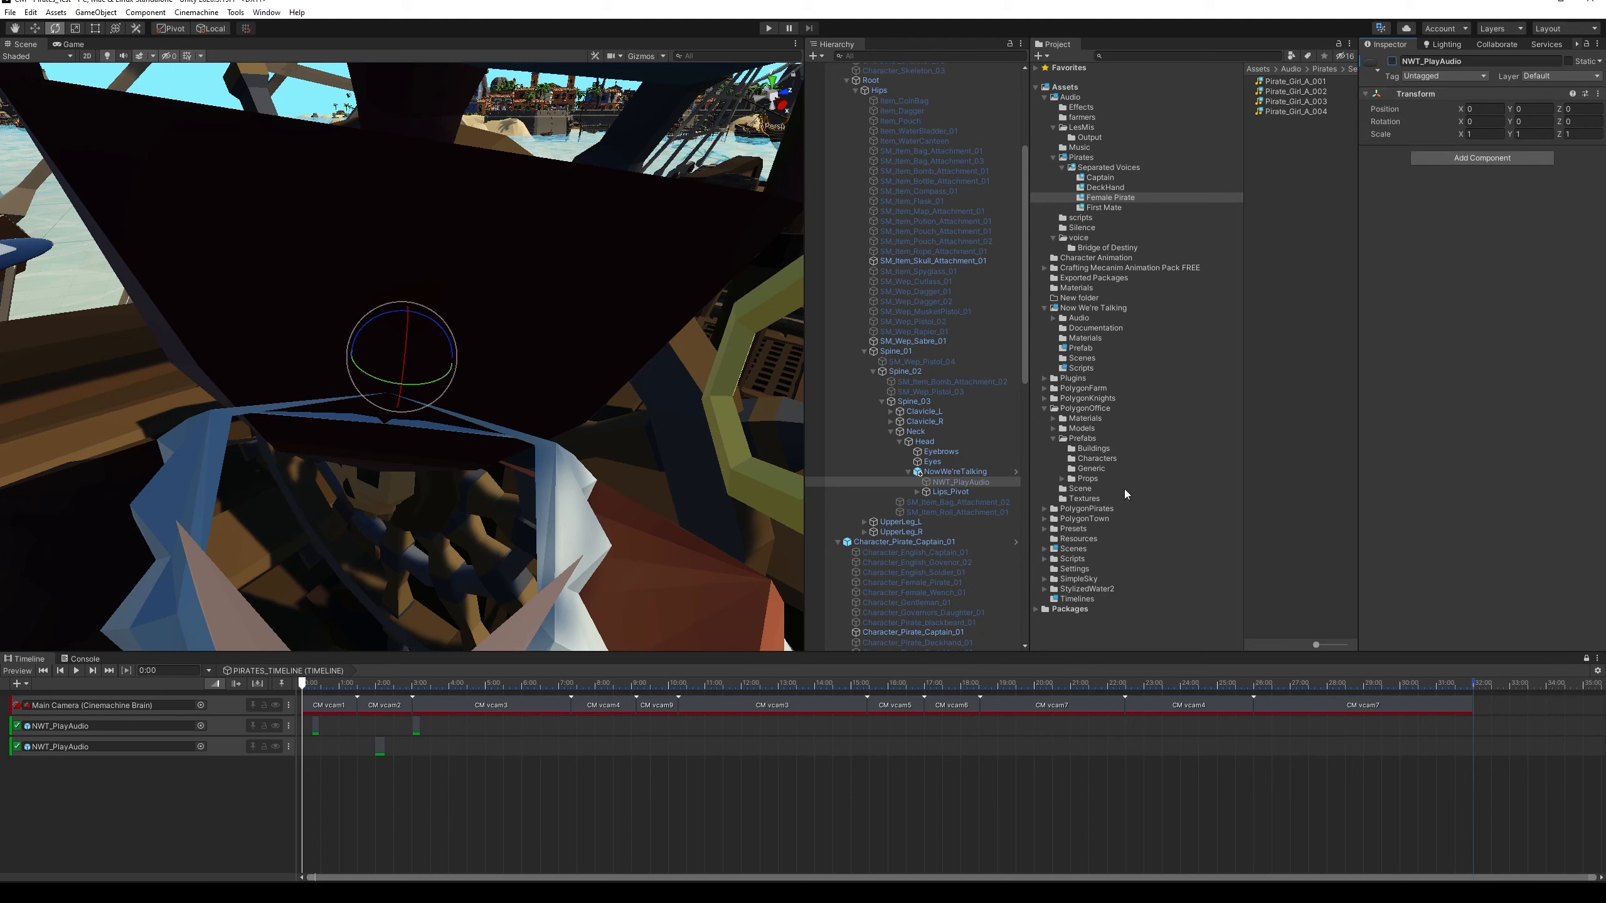
left_click(954, 472)
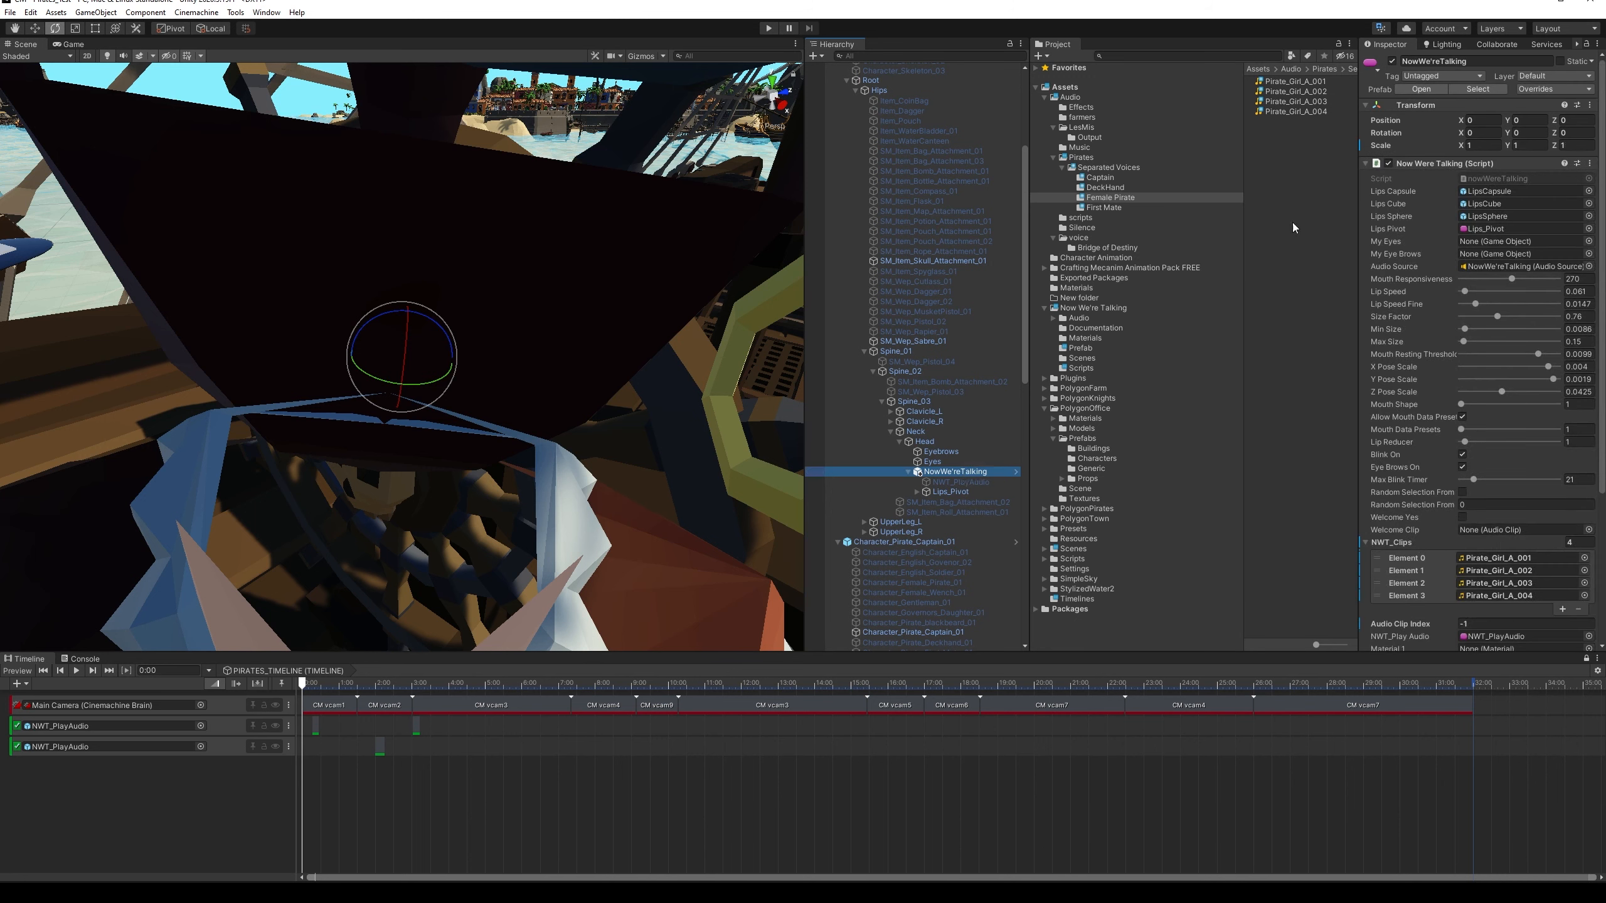
left_click(953, 492)
left_click(967, 483)
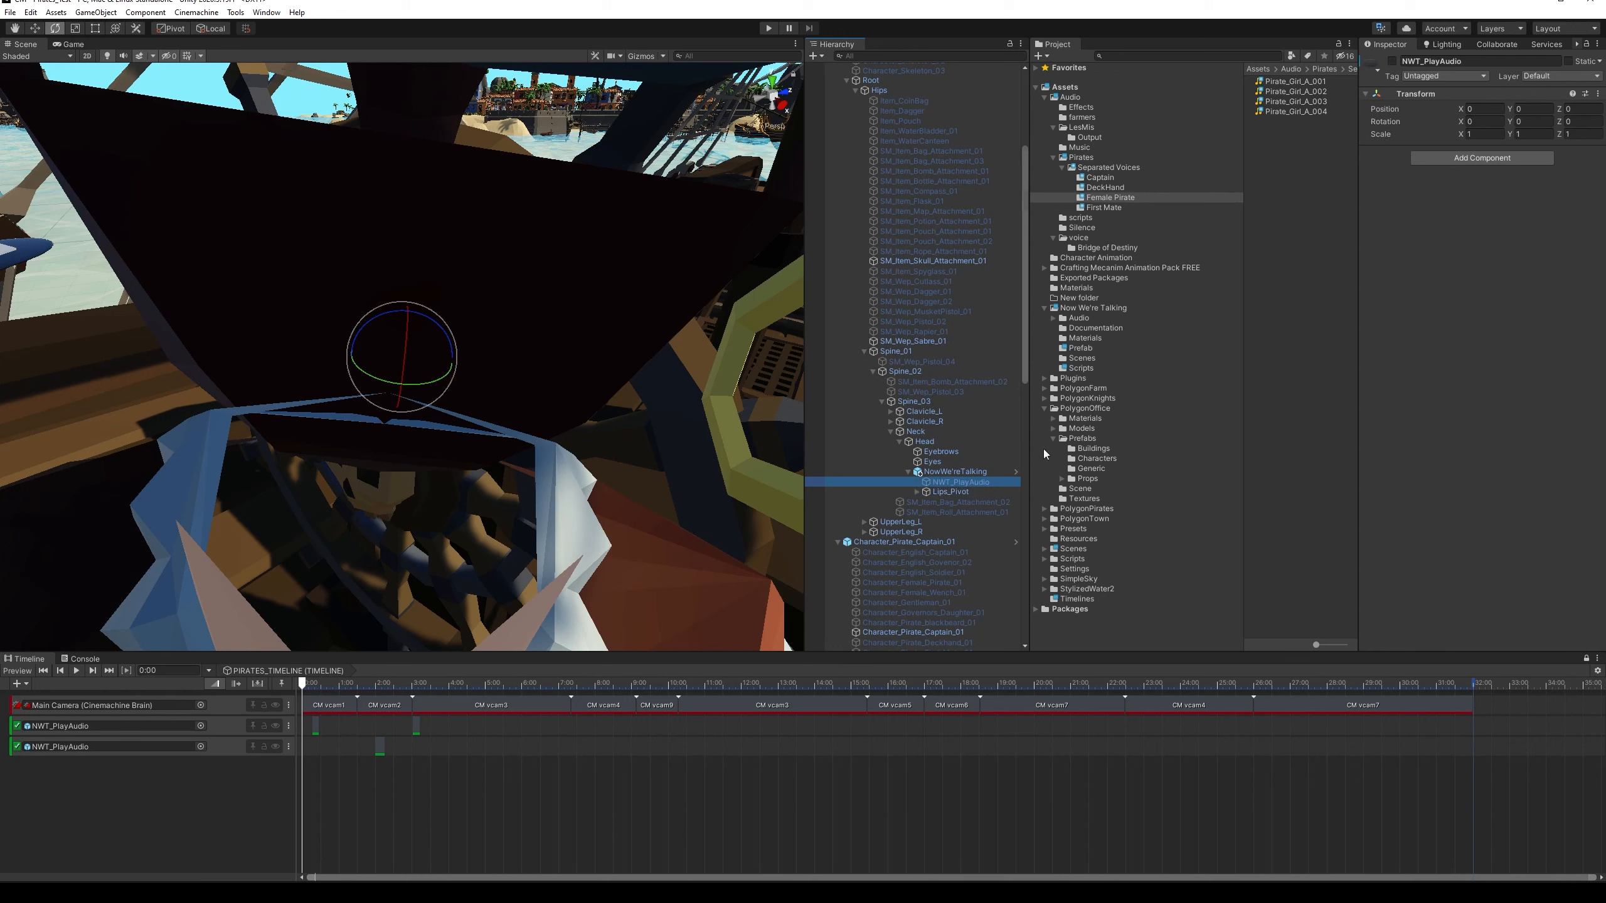
left_click(955, 471)
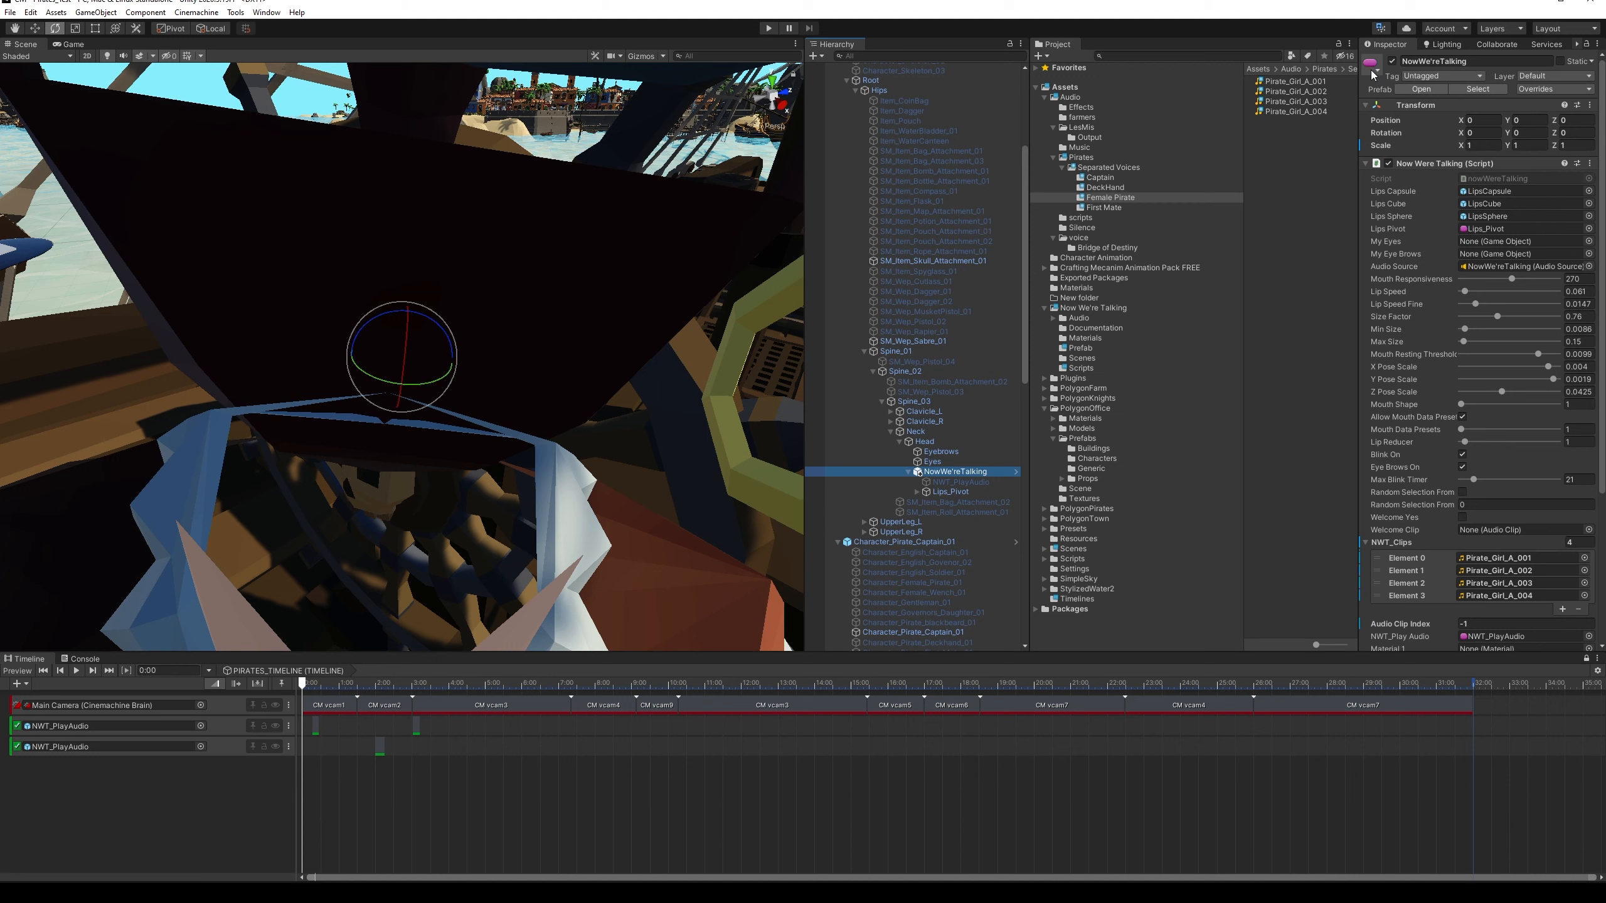
scroll(943, 294, "up", 6)
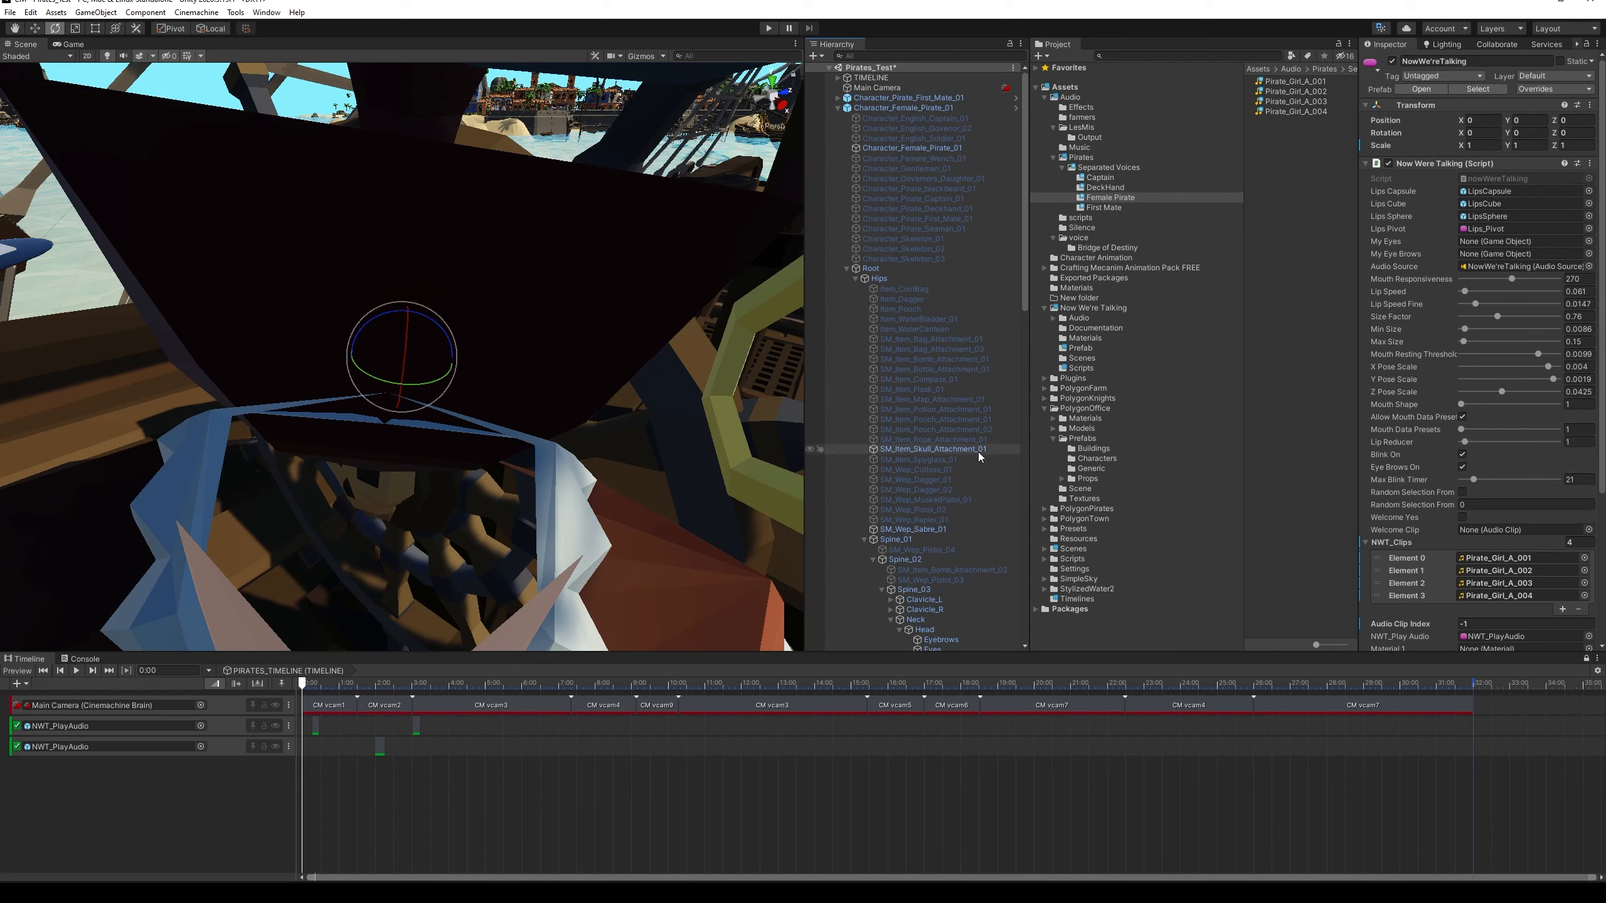
scroll(974, 468, "down", 6)
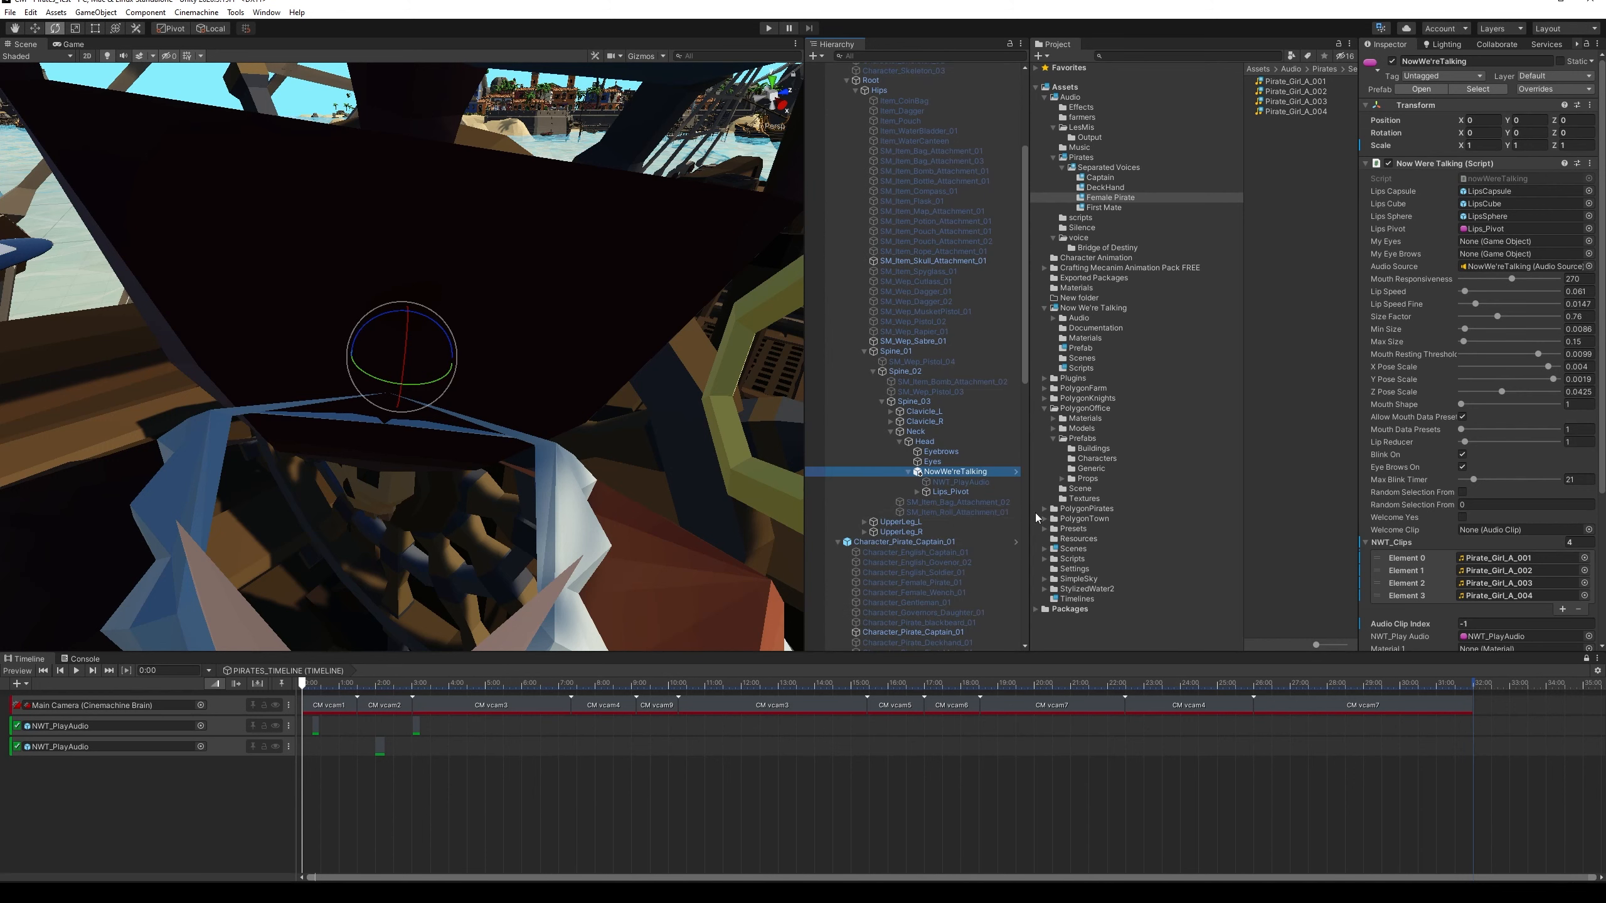
Set the Y rotation of the female pirate's Lips_Pivot to -90
left_click(949, 493)
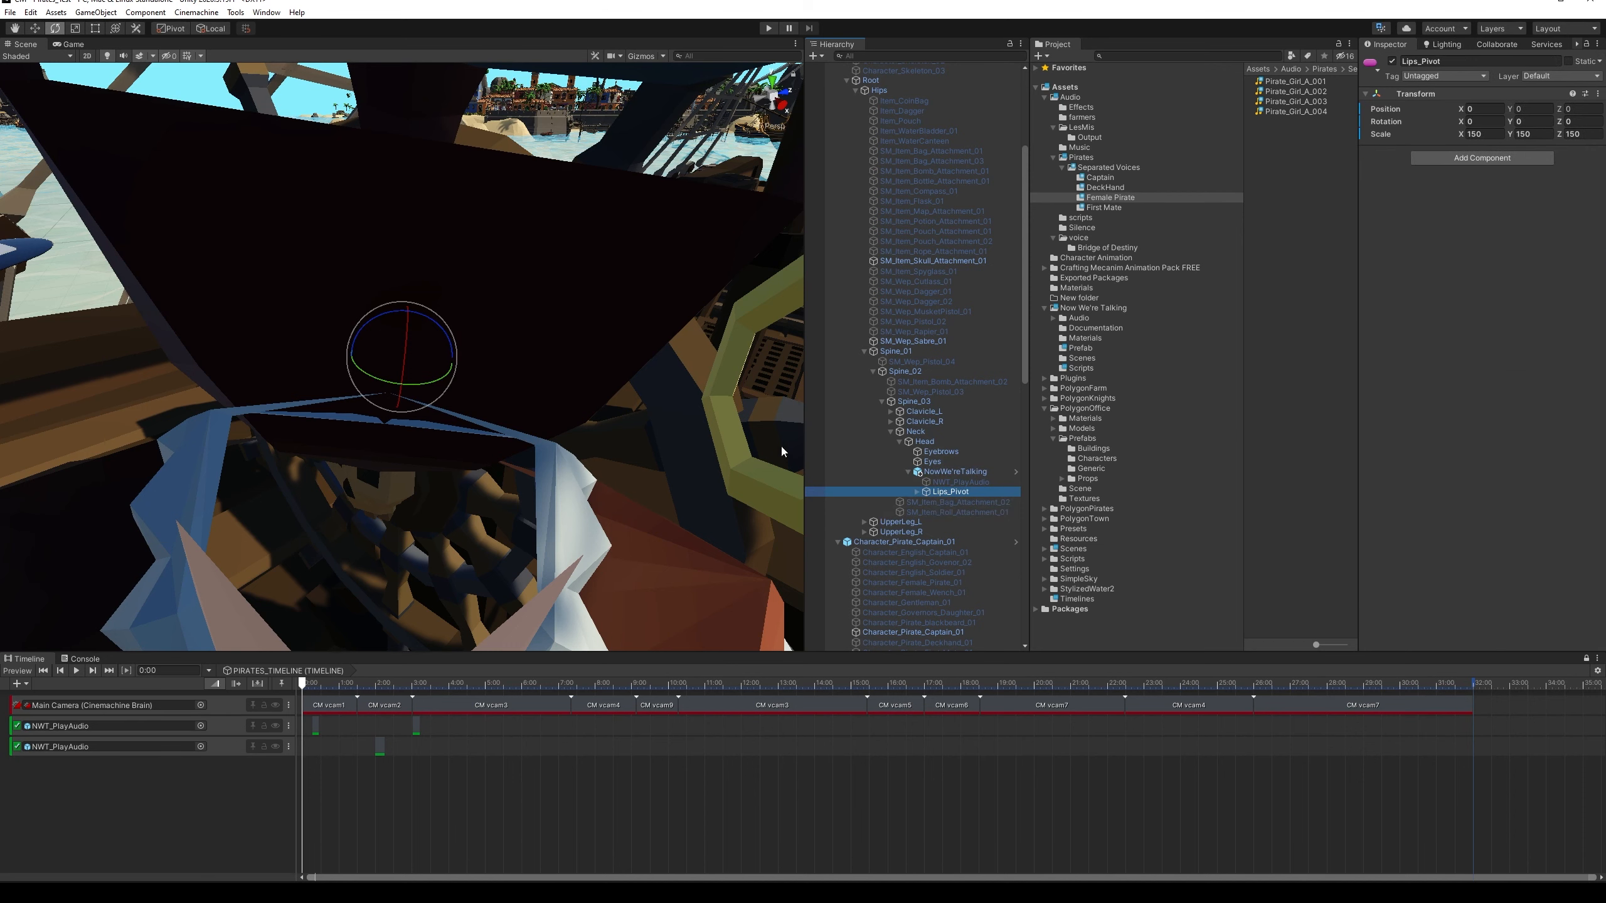
middle_click_drag(709, 427, 725, 430)
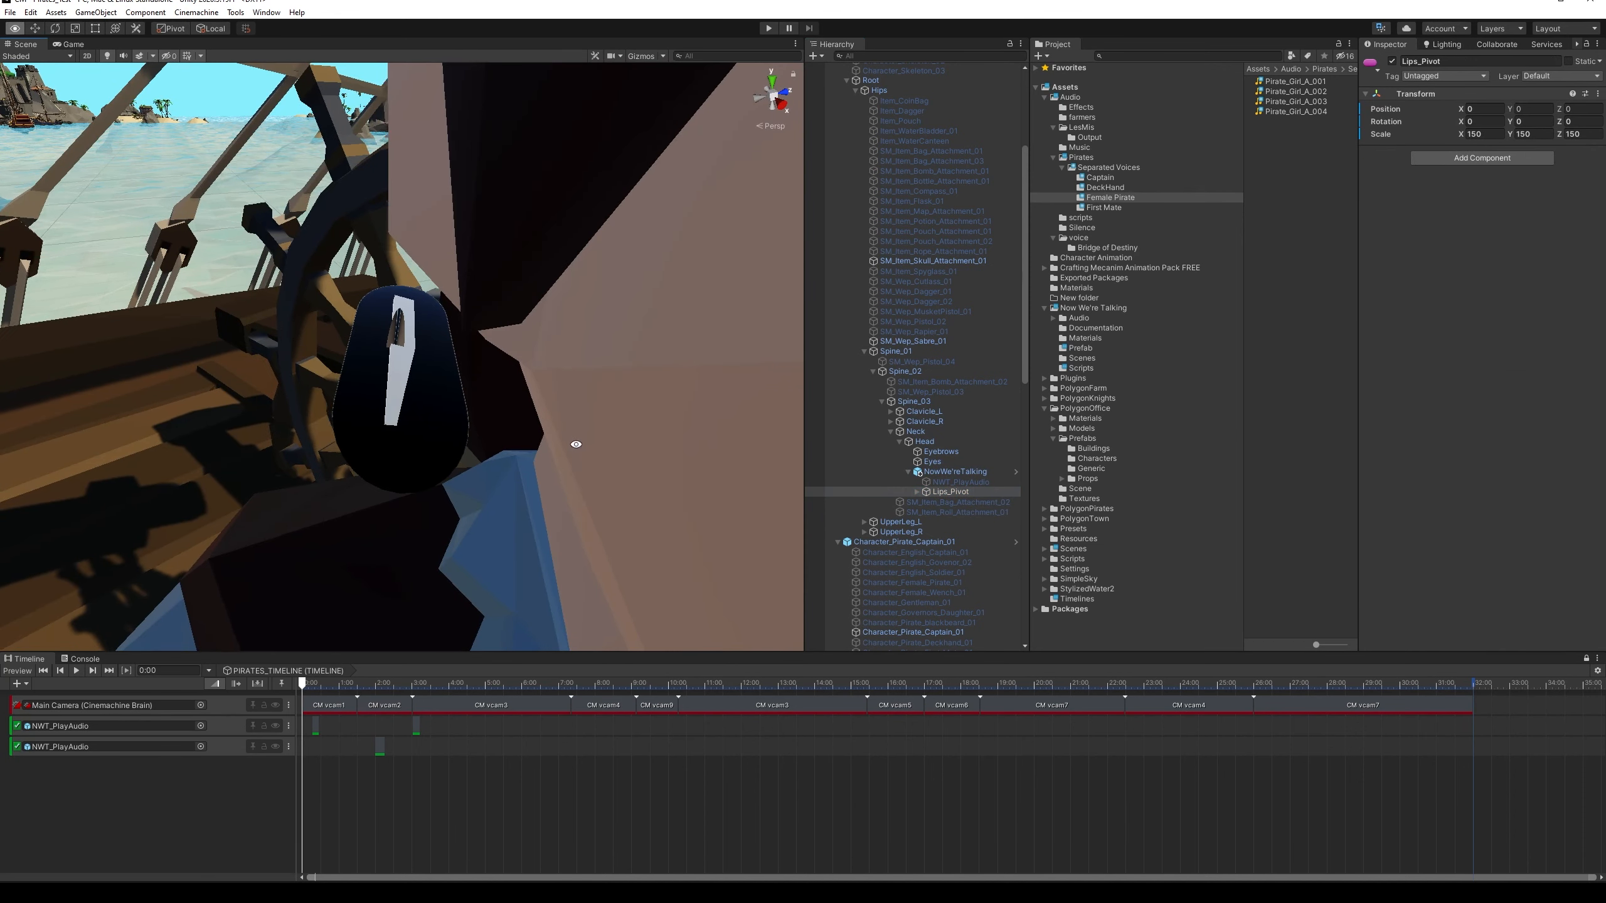
right_click_drag(574, 445, 707, 466, "alt")
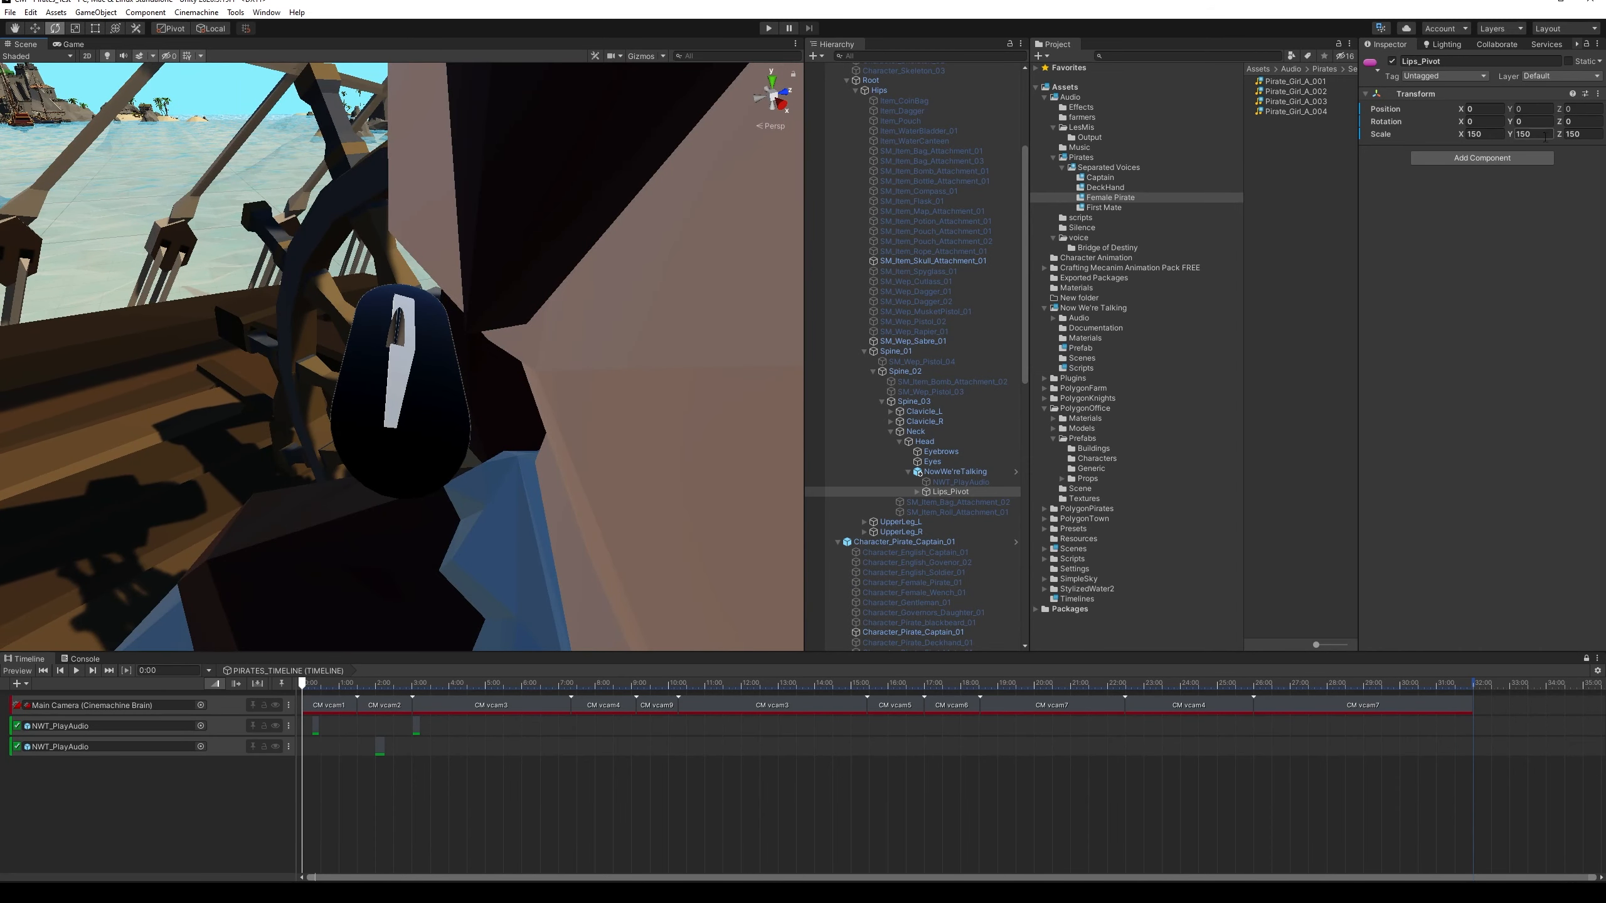
left_click(1530, 123)
type("-90")
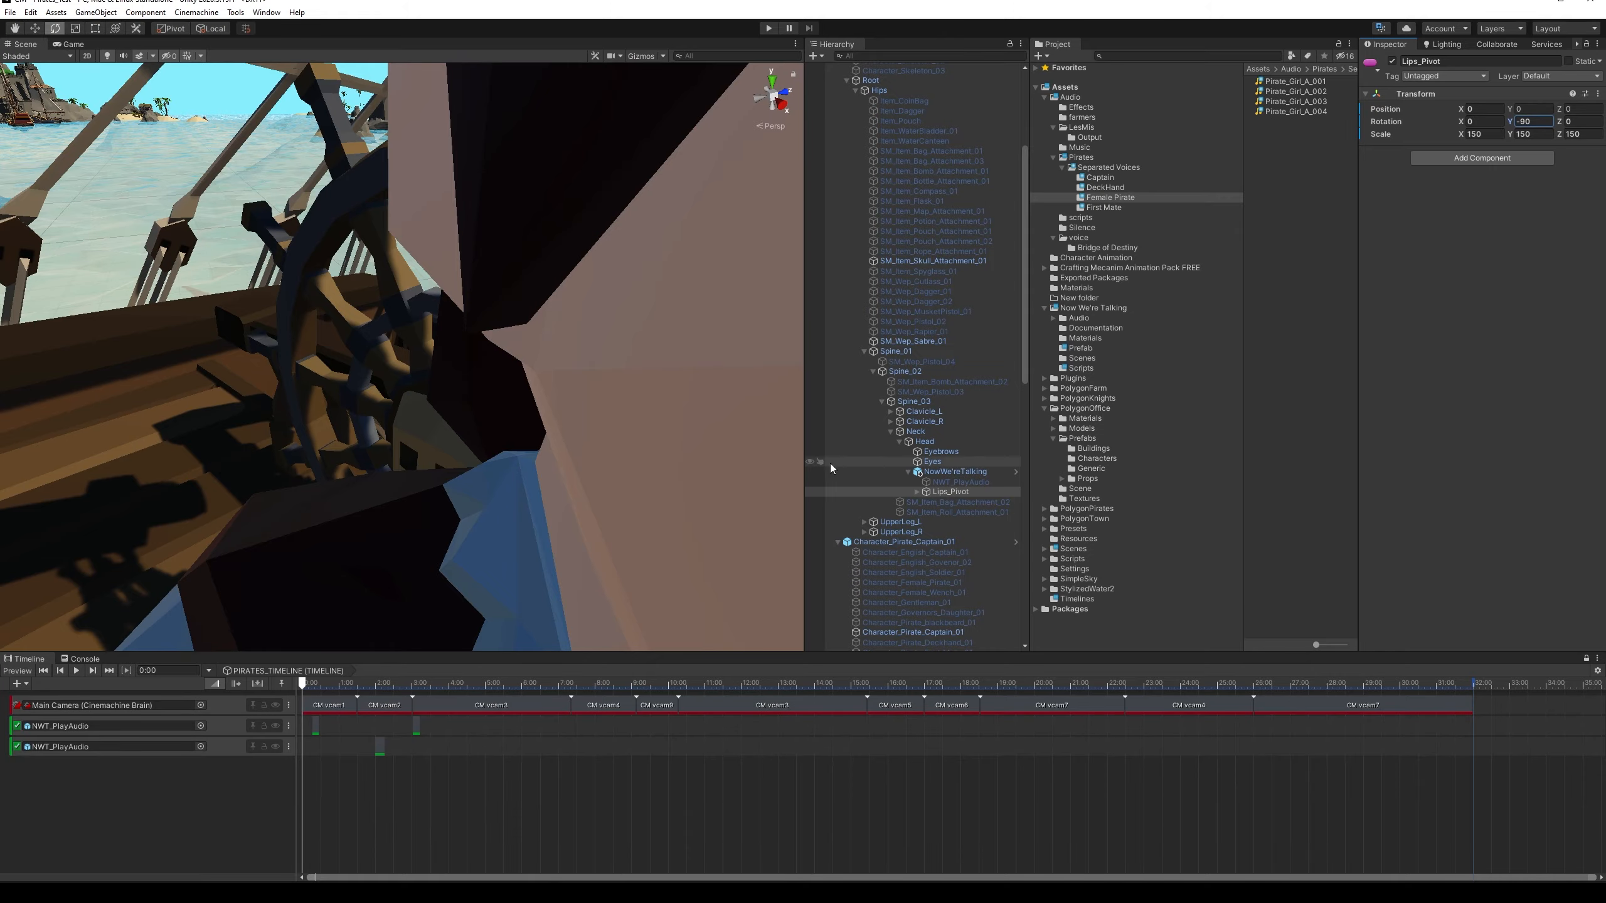
Fit the female pirate's Lips_Pivot to her mouth, tilted about 2.14° on X and positioned at about X 0.04, Y -1.16
double_click(942, 492)
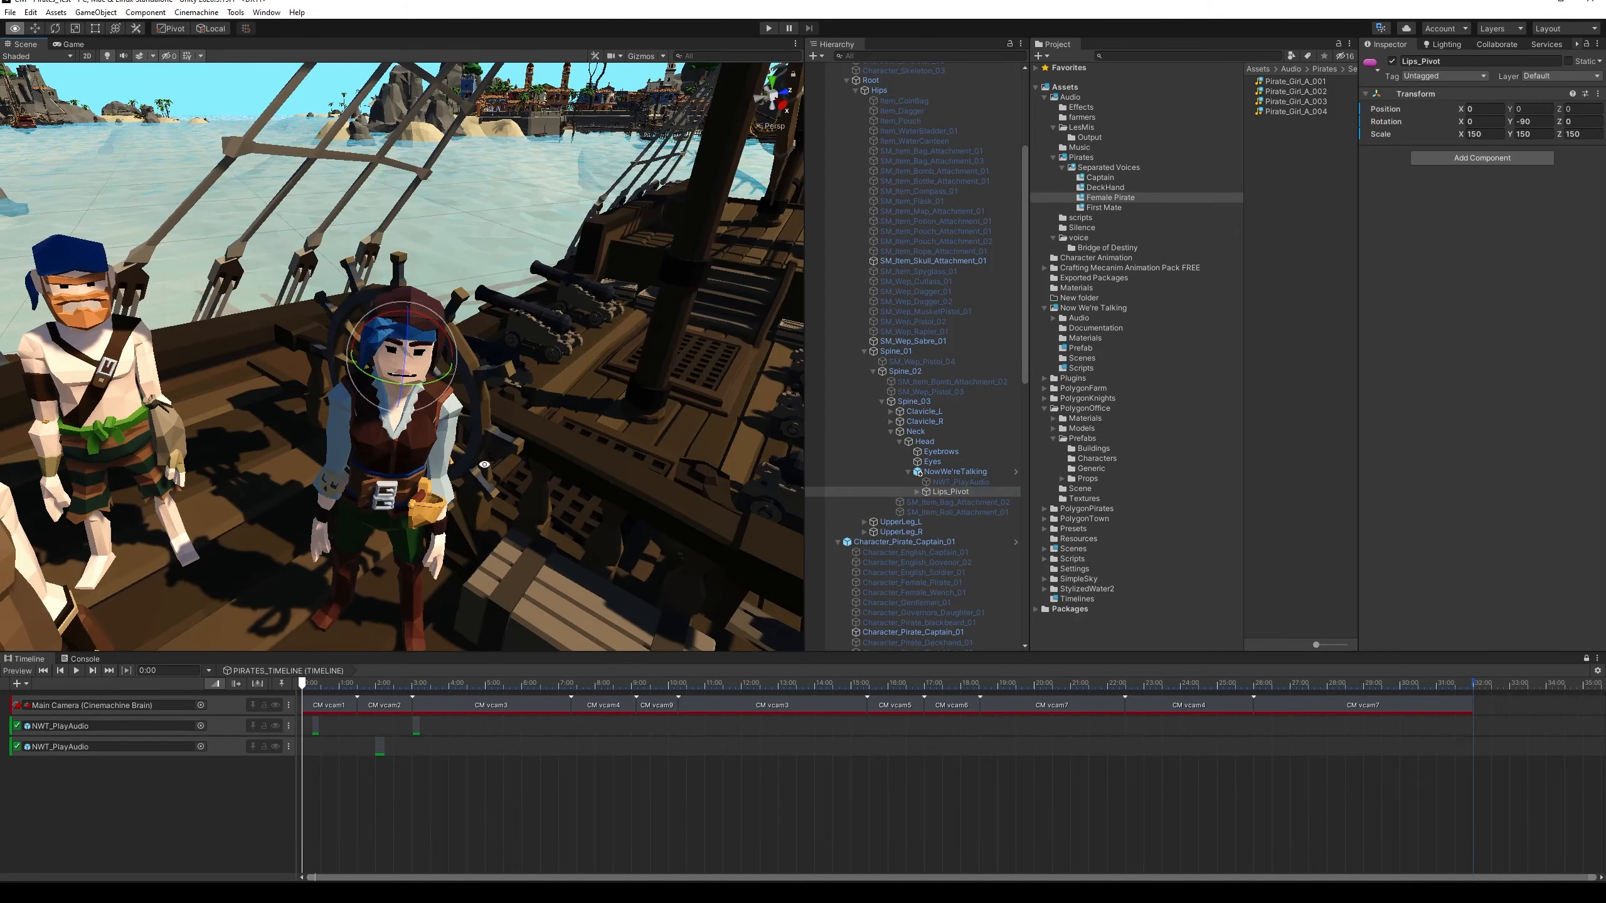
right_click_drag(493, 443, 876, 759, "alt")
left_click_drag(621, 561, 651, 500, "alt")
right_click_drag(582, 556, 772, 791, "alt")
left_click_drag(545, 571, 587, 557, "alt")
key("e")
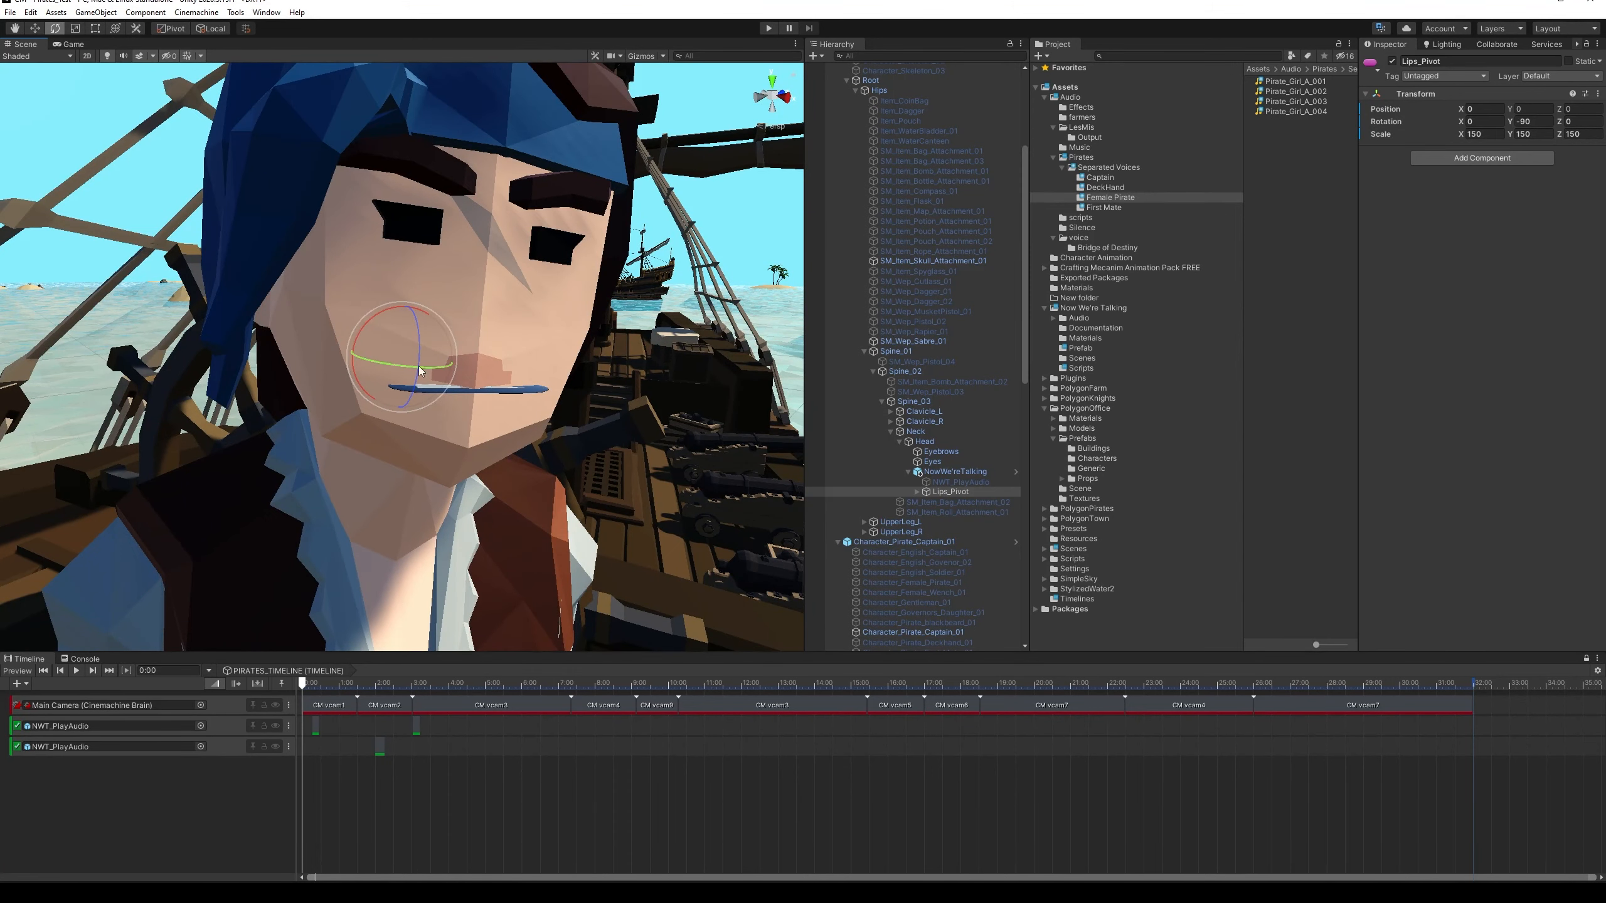
left_click_drag(362, 329, 410, 324)
key("w")
left_click_drag(718, 517, 641, 513, "alt")
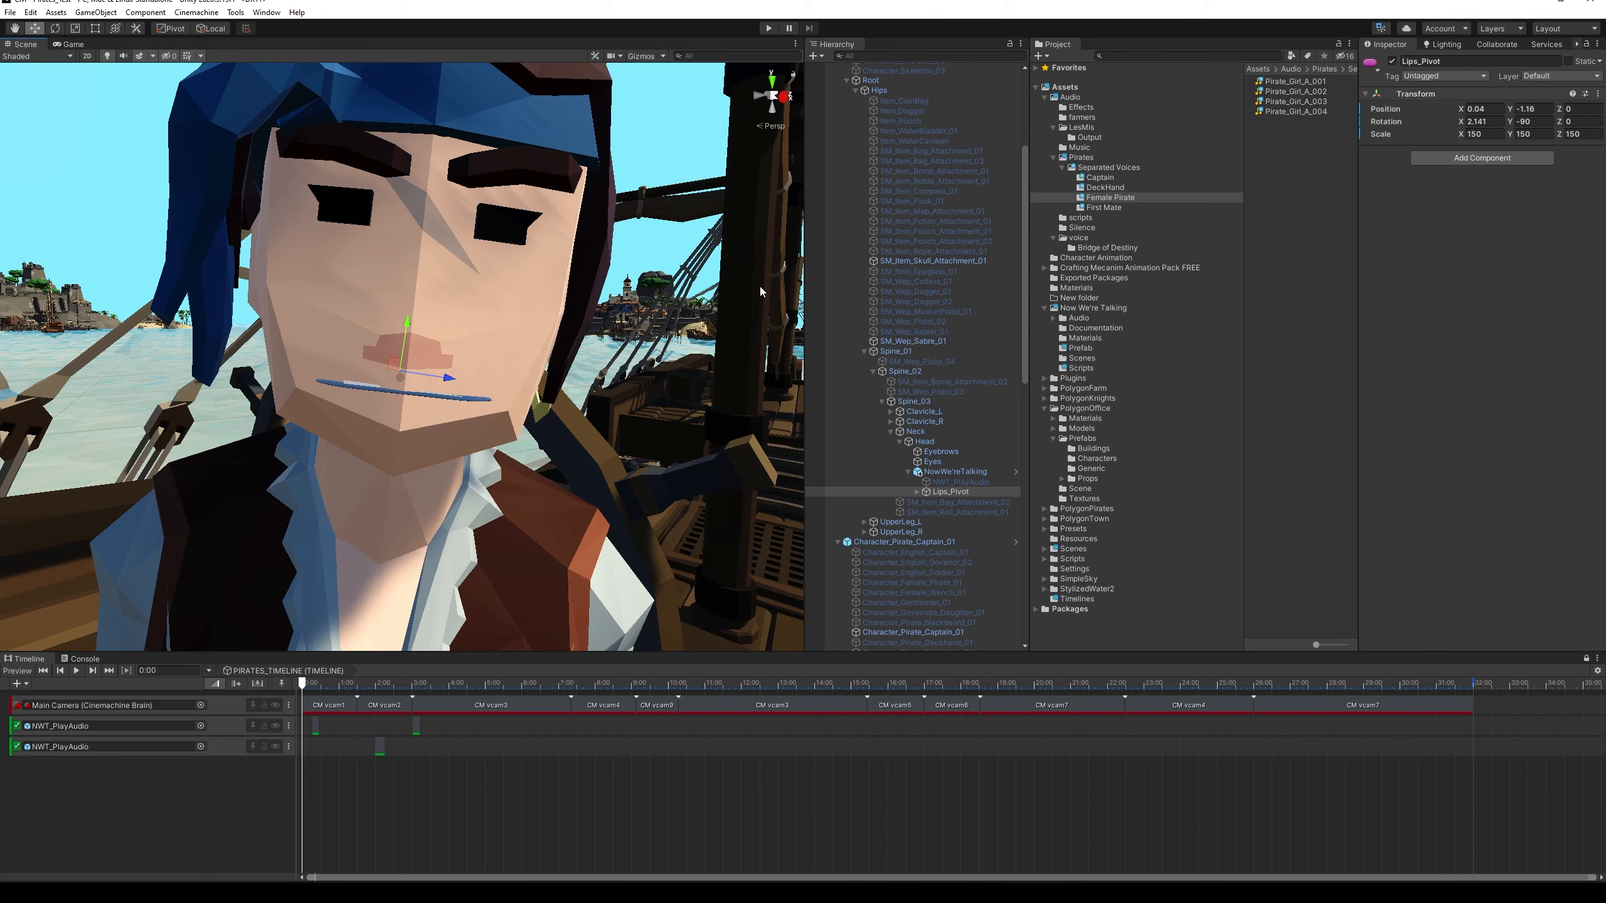
Run the scene, pause it, and move the Lips_Pivot slightly forward so the lips sit in front of the female pirate's face
left_click(768, 28)
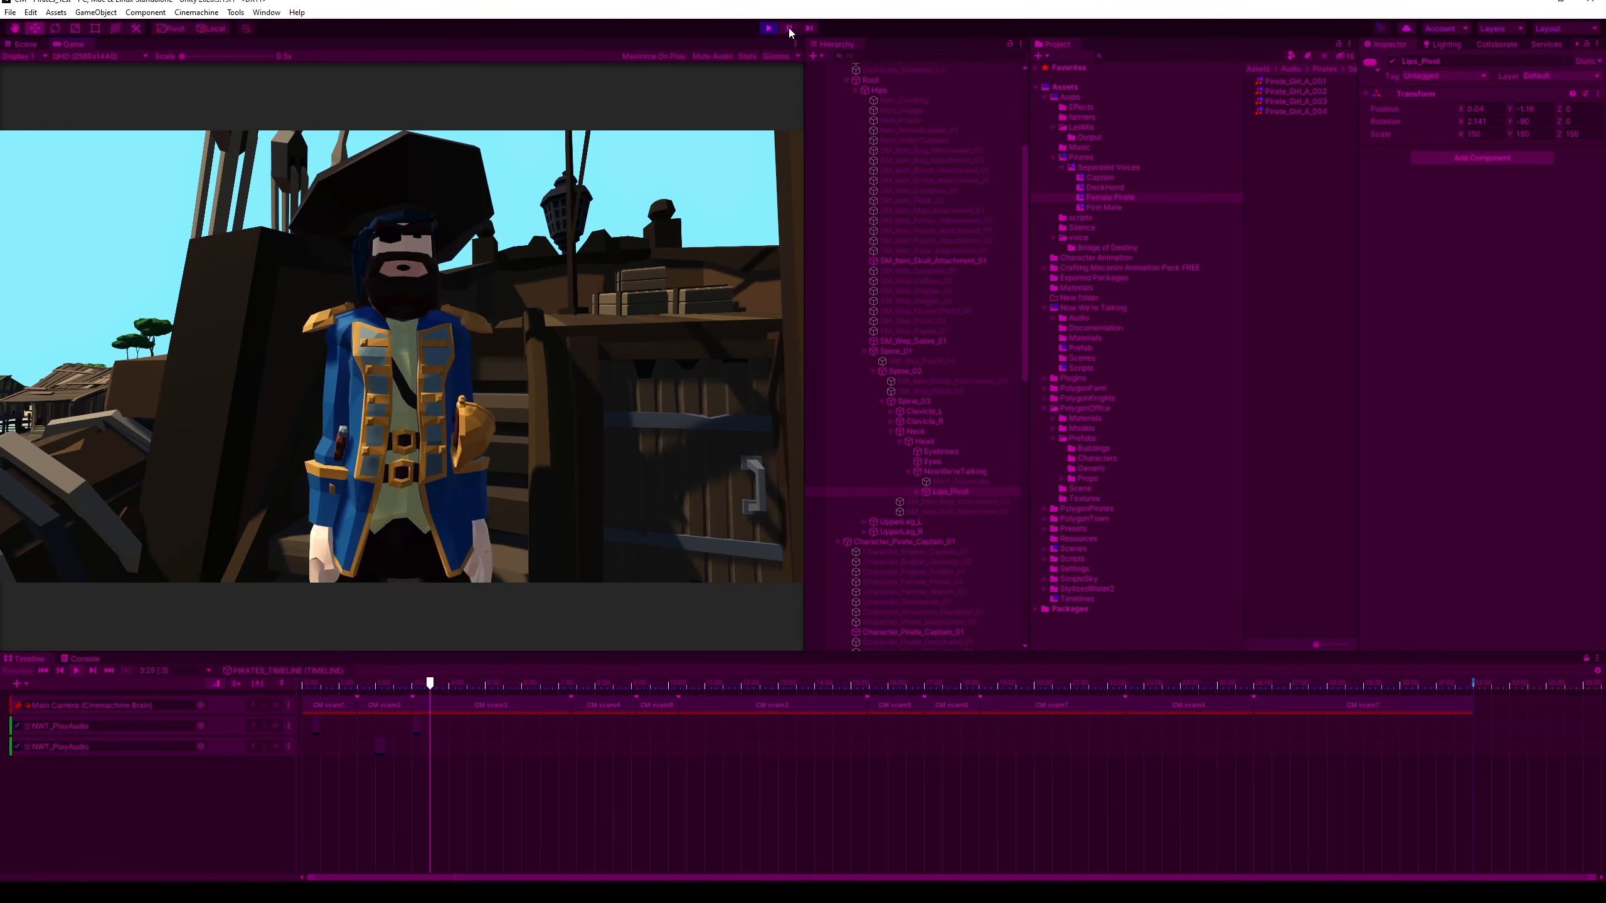
left_click(789, 28)
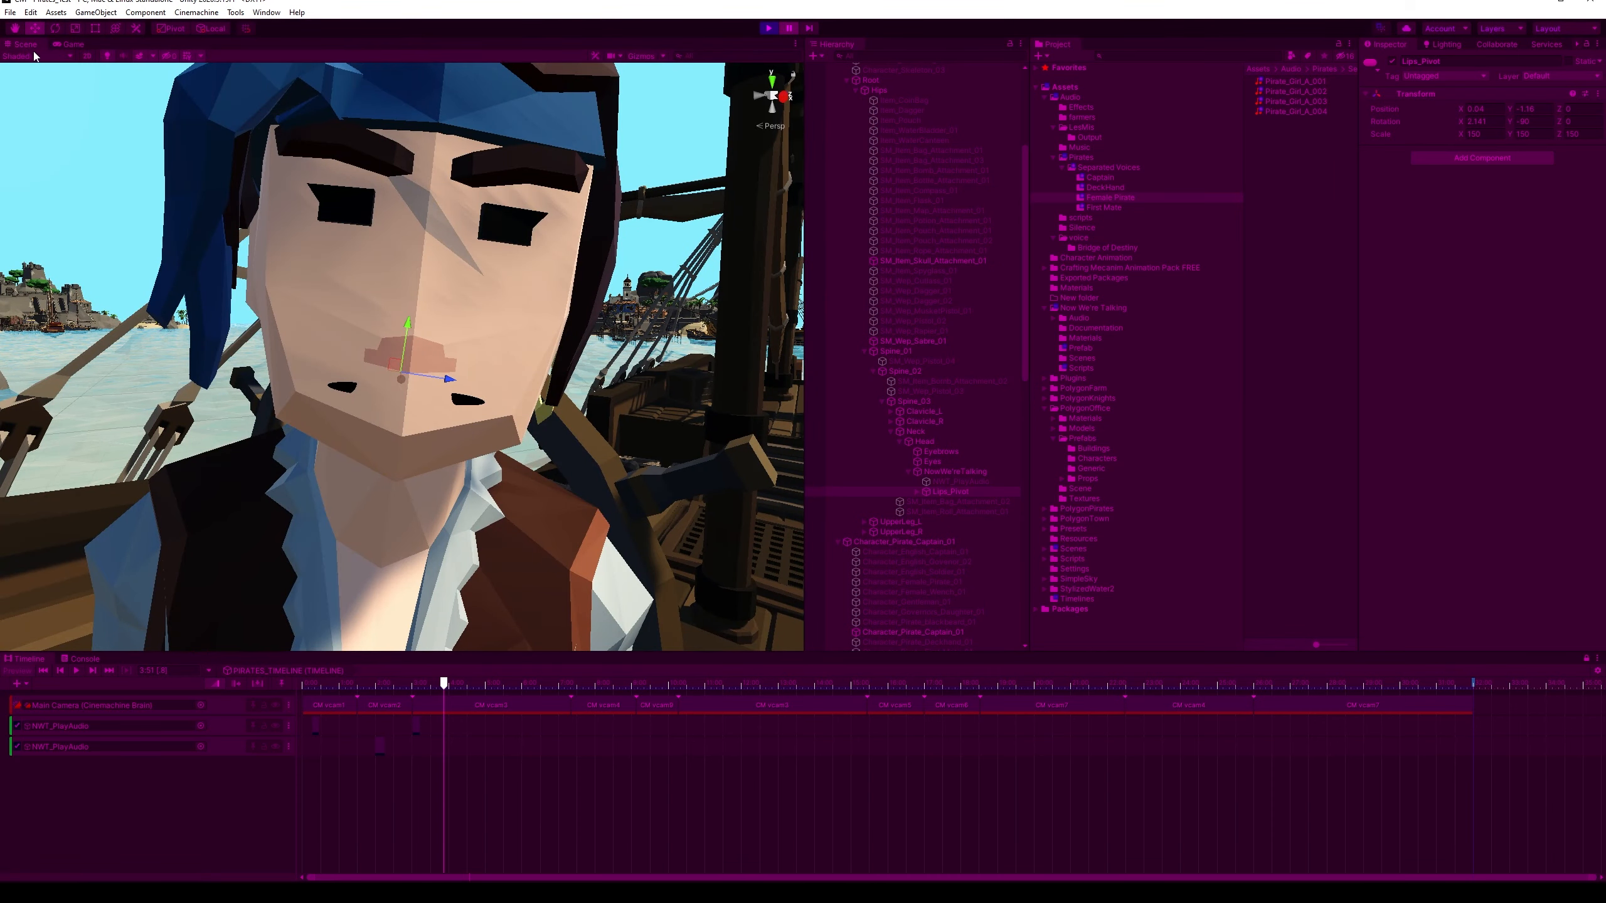
left_click_drag(139, 148, 547, 451, "alt")
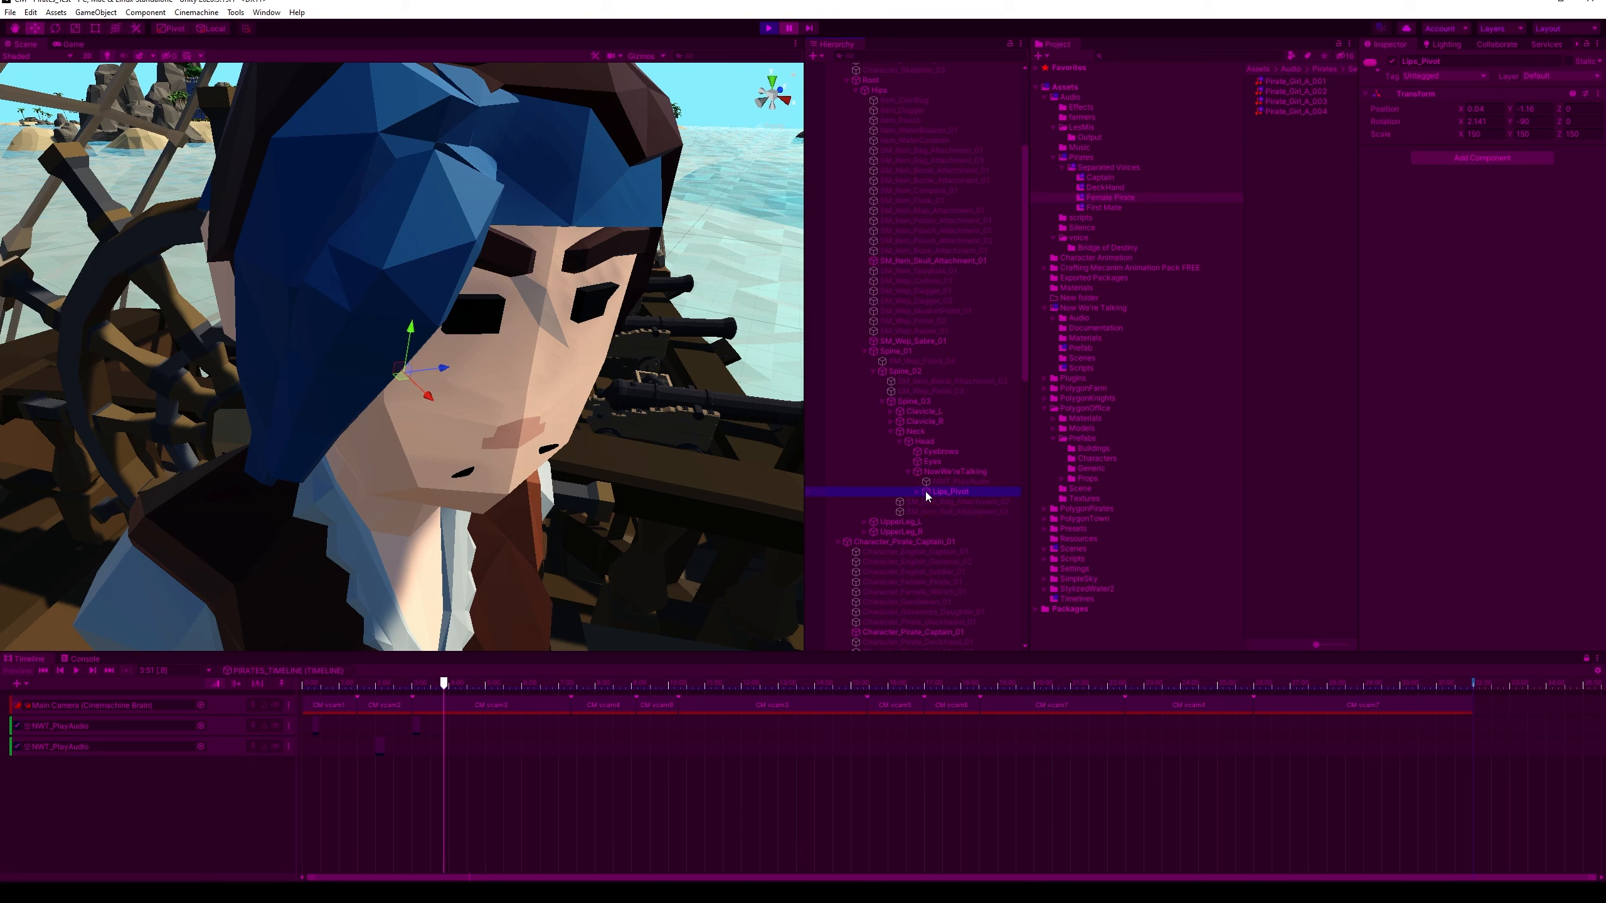
left_click_drag(430, 399, 433, 401)
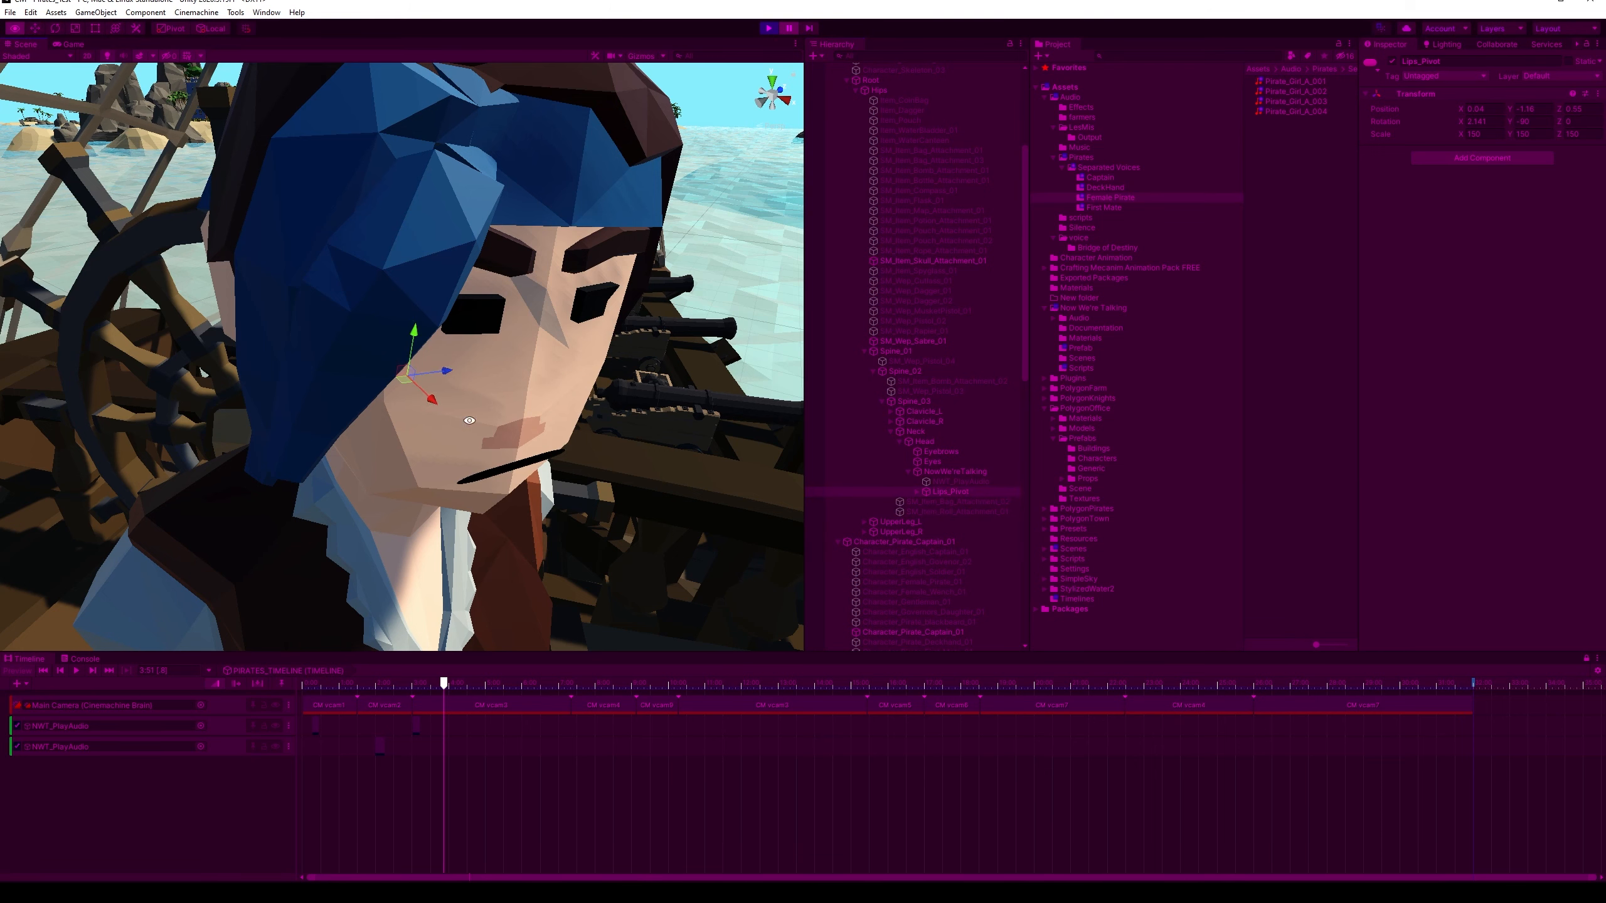
left_click(782, 96)
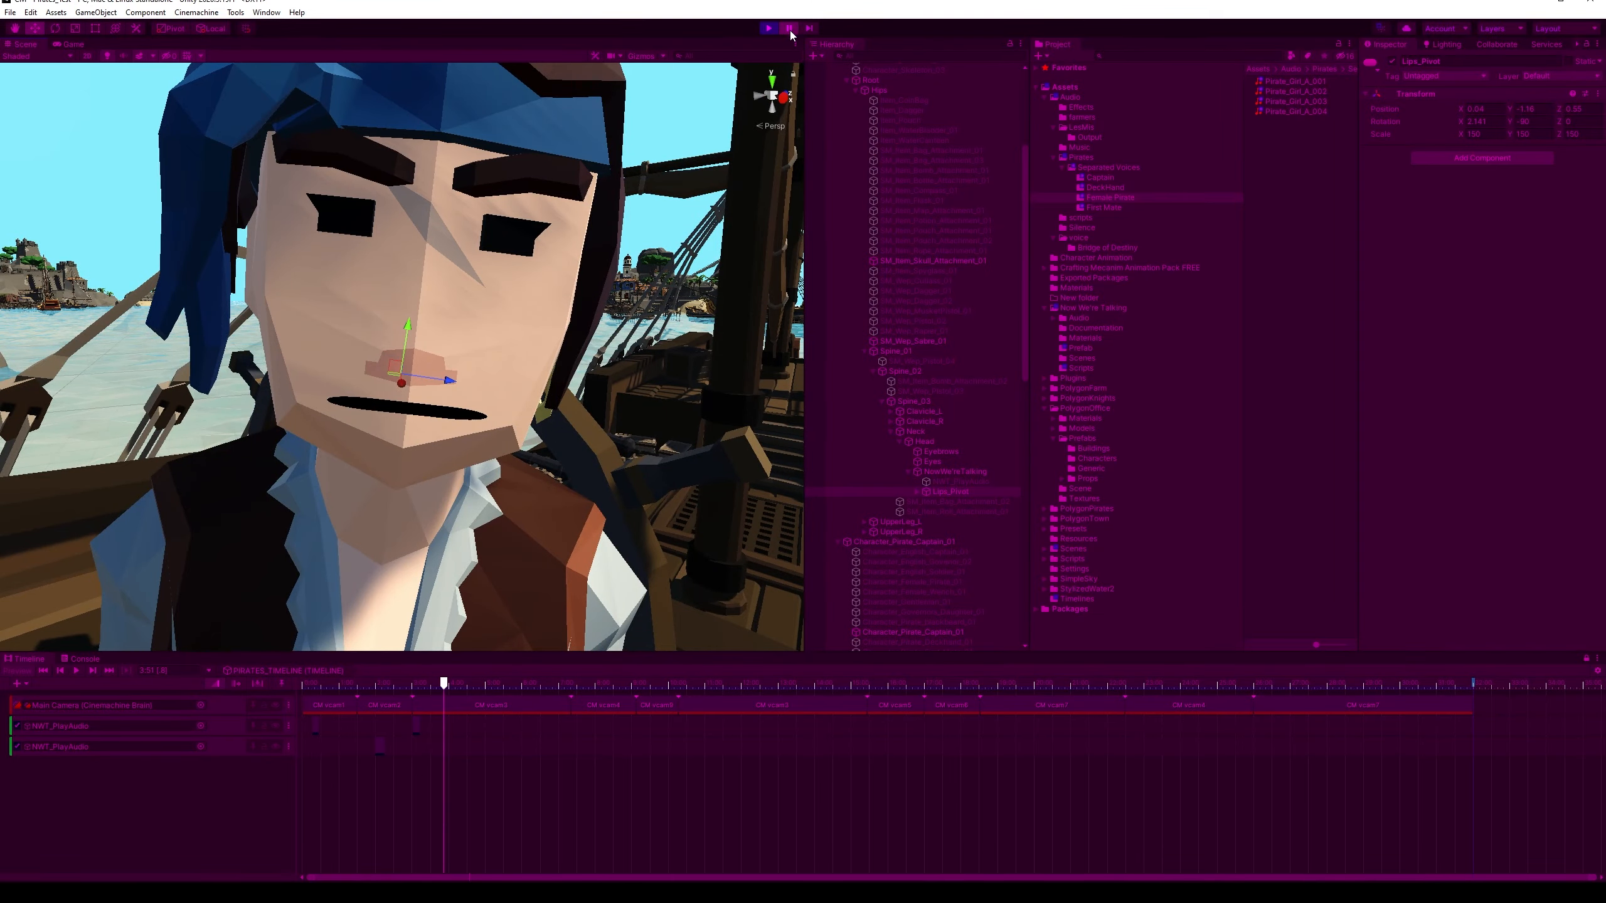
Resume the paused scene, check how the lips sit on the female pirate's face while it runs, and pause it again
left_click(789, 28)
left_click(22, 44)
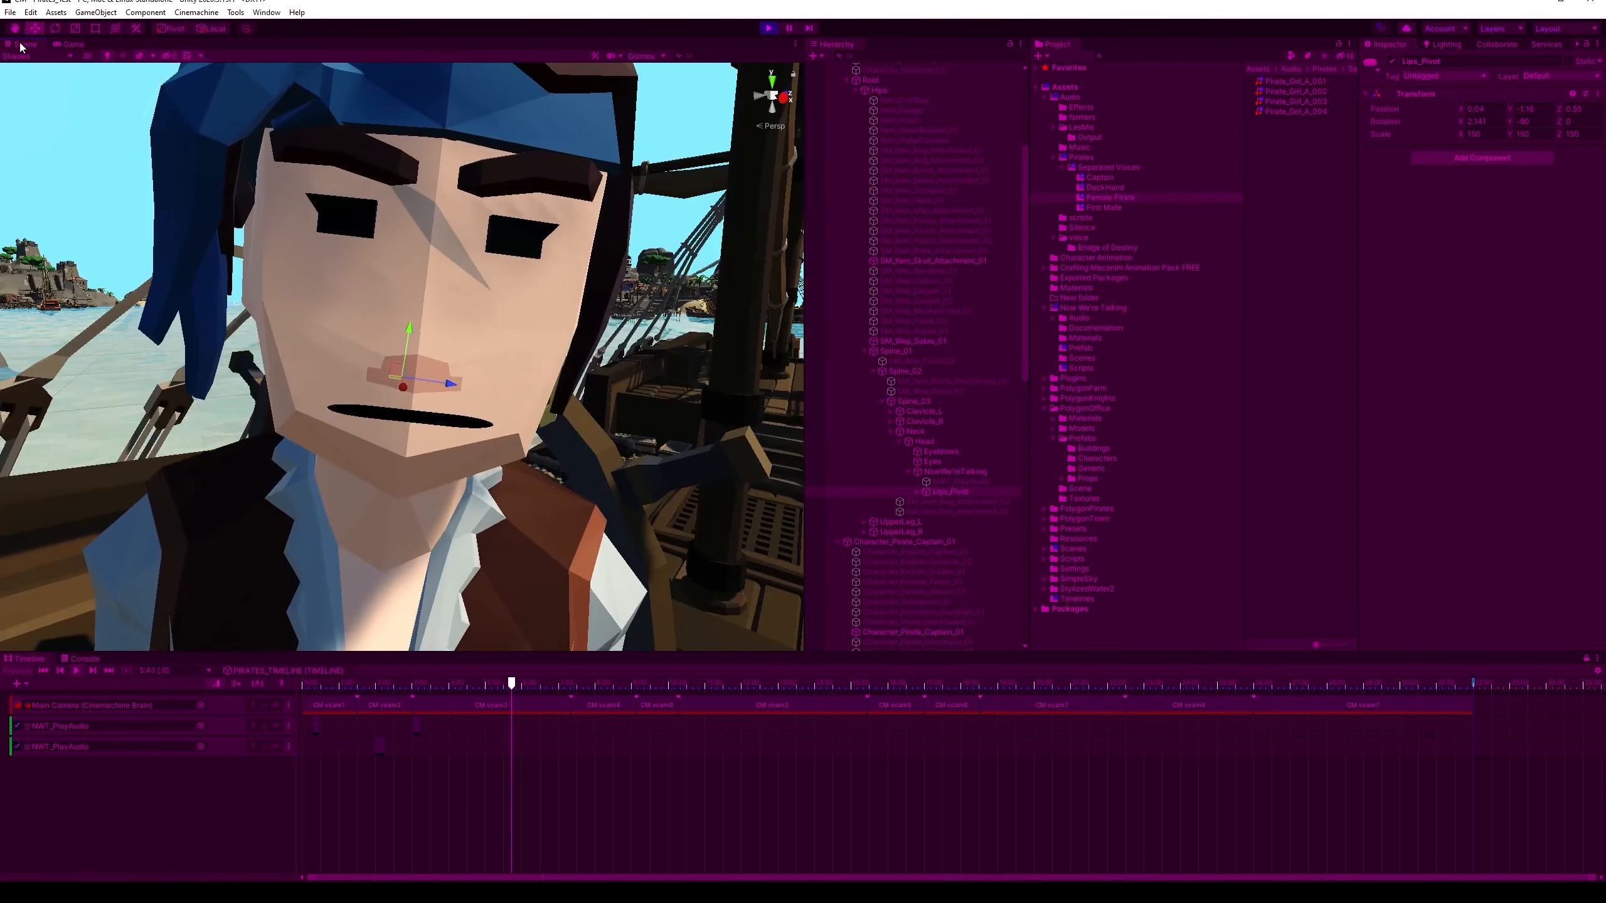
mouse_move(284, 386)
left_mouse_down("alt")
mouse_move(484, 465)
mouse_move(405, 417)
mouse_move(266, 377)
left_mouse_up("alt")
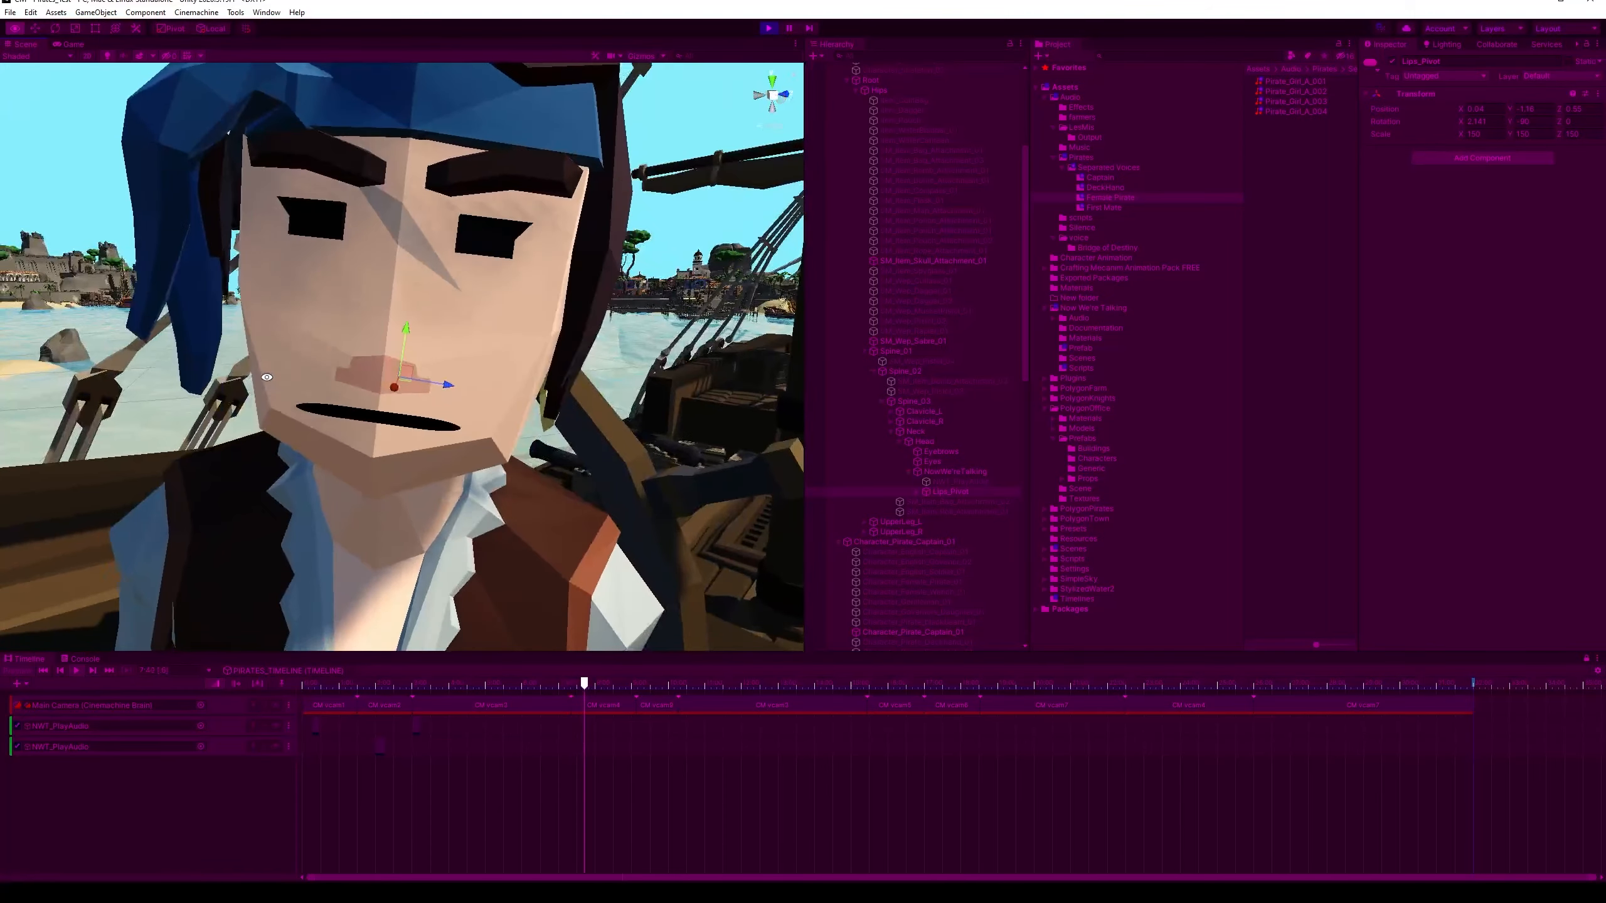
left_click(790, 28)
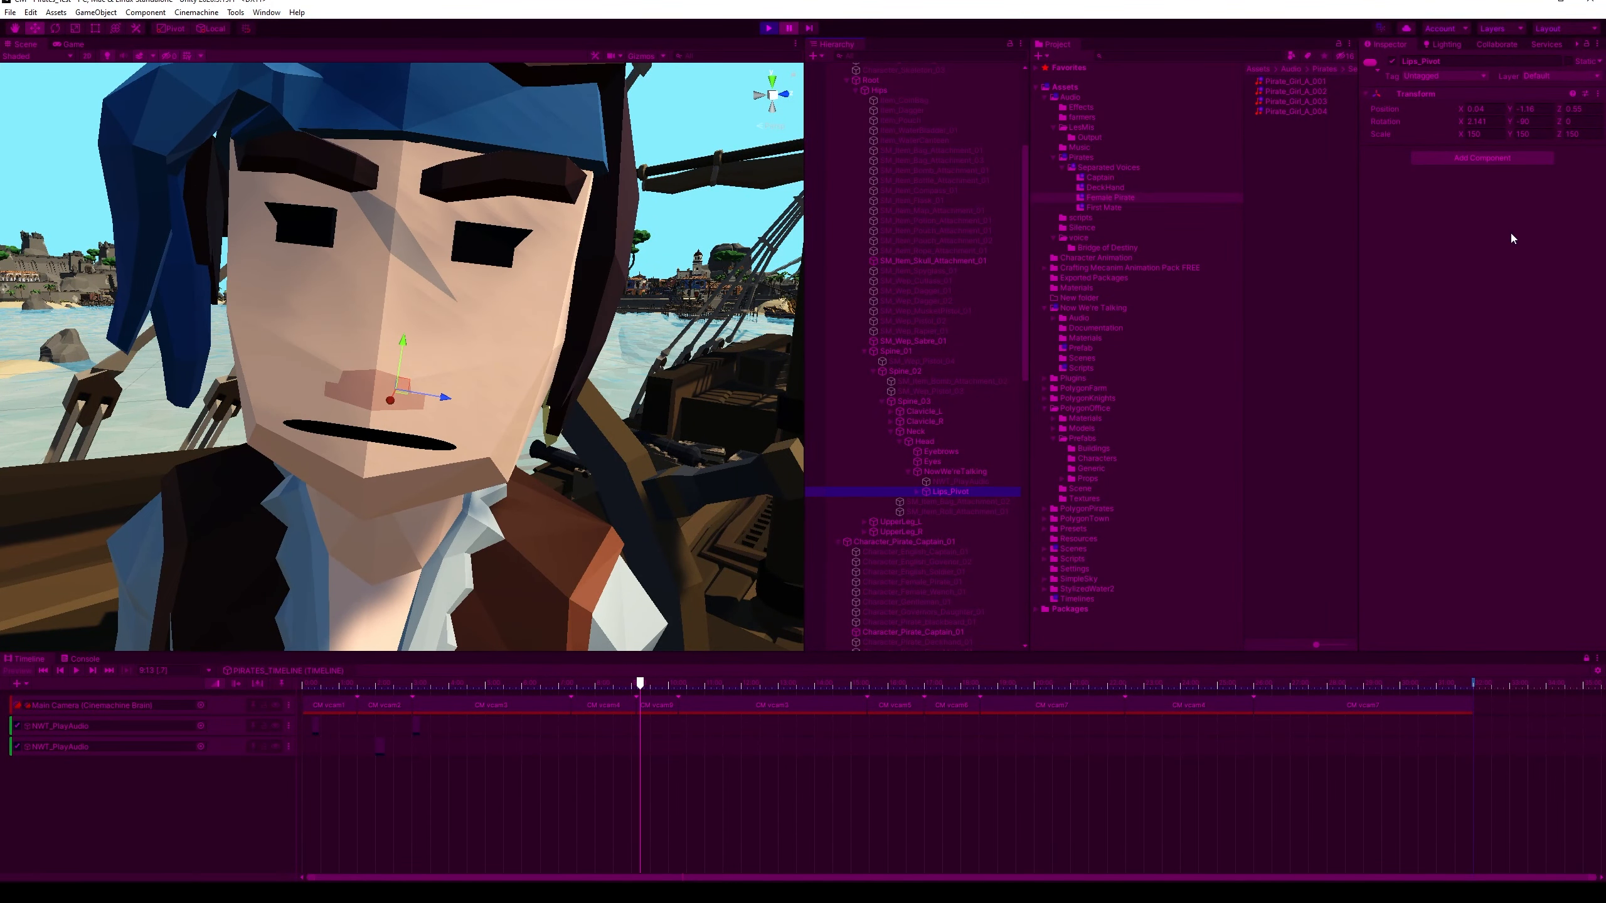
Copy the female pirate's Lips_Pivot transform from Play mode, stop the scene, and paste the values (position 0.04, -1.16, 0.55) onto the same object
scroll(950, 305, "down", 4)
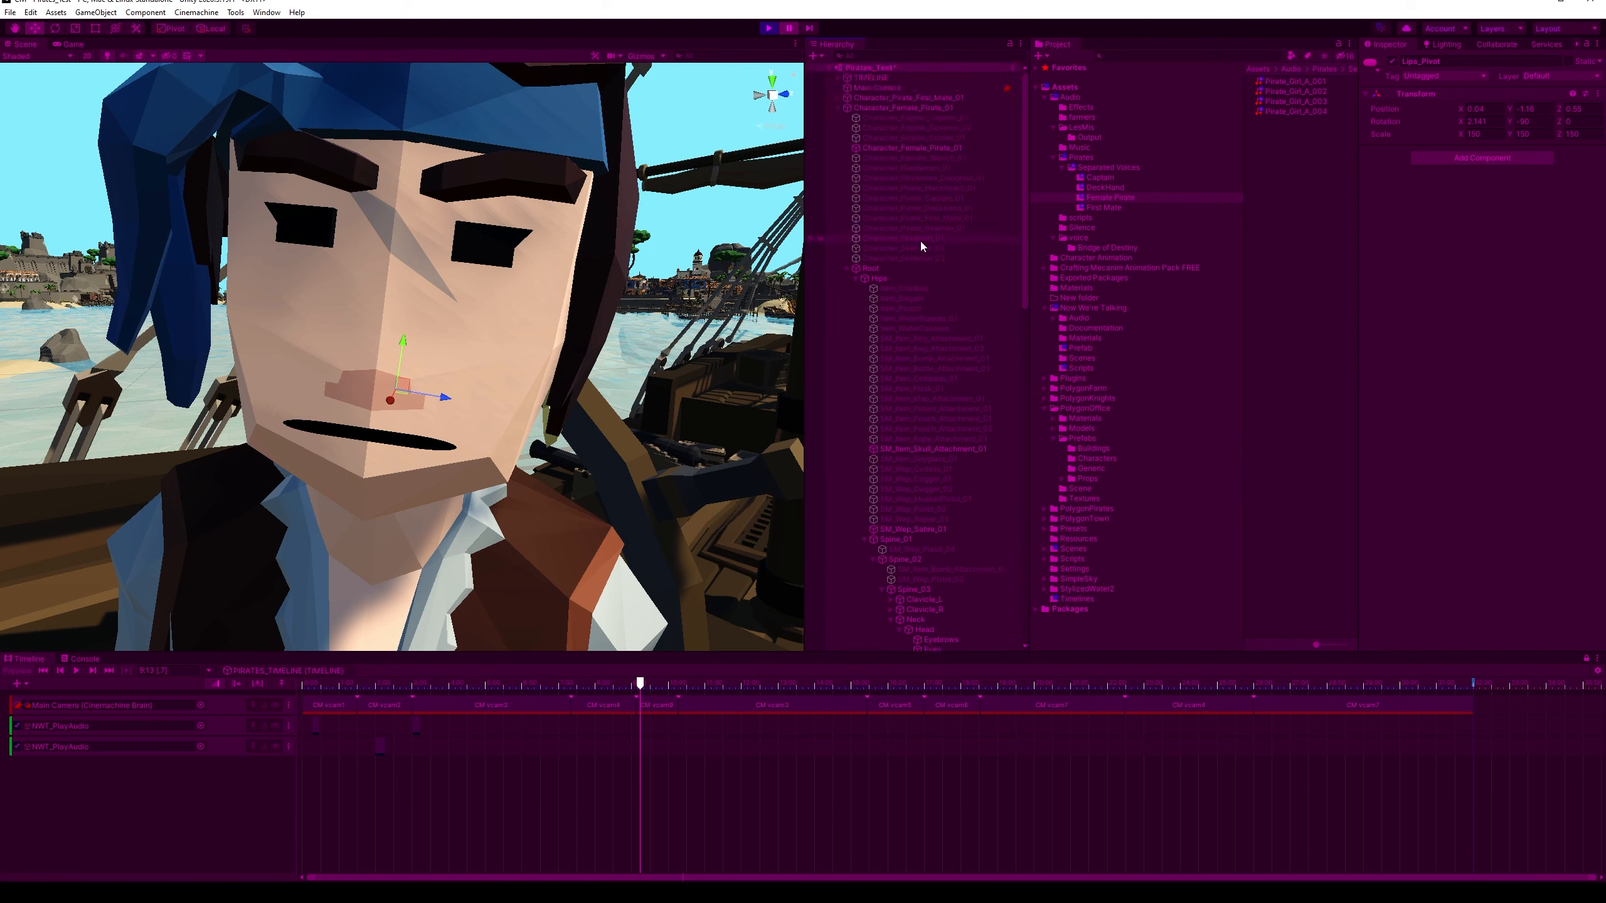
left_click(1598, 93)
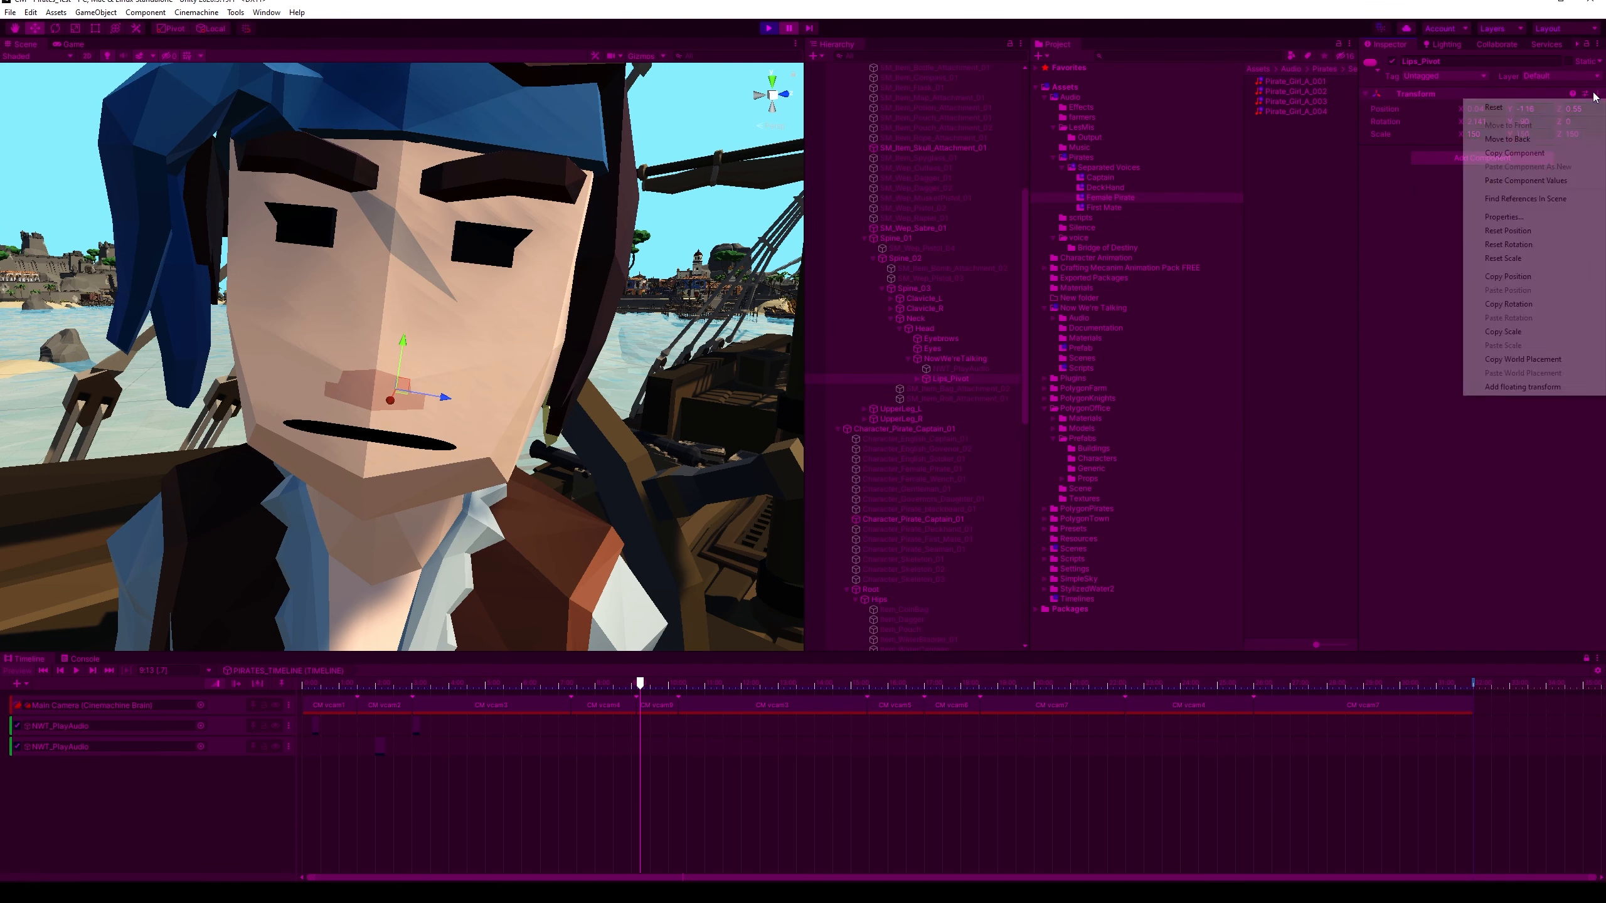
left_click(1535, 154)
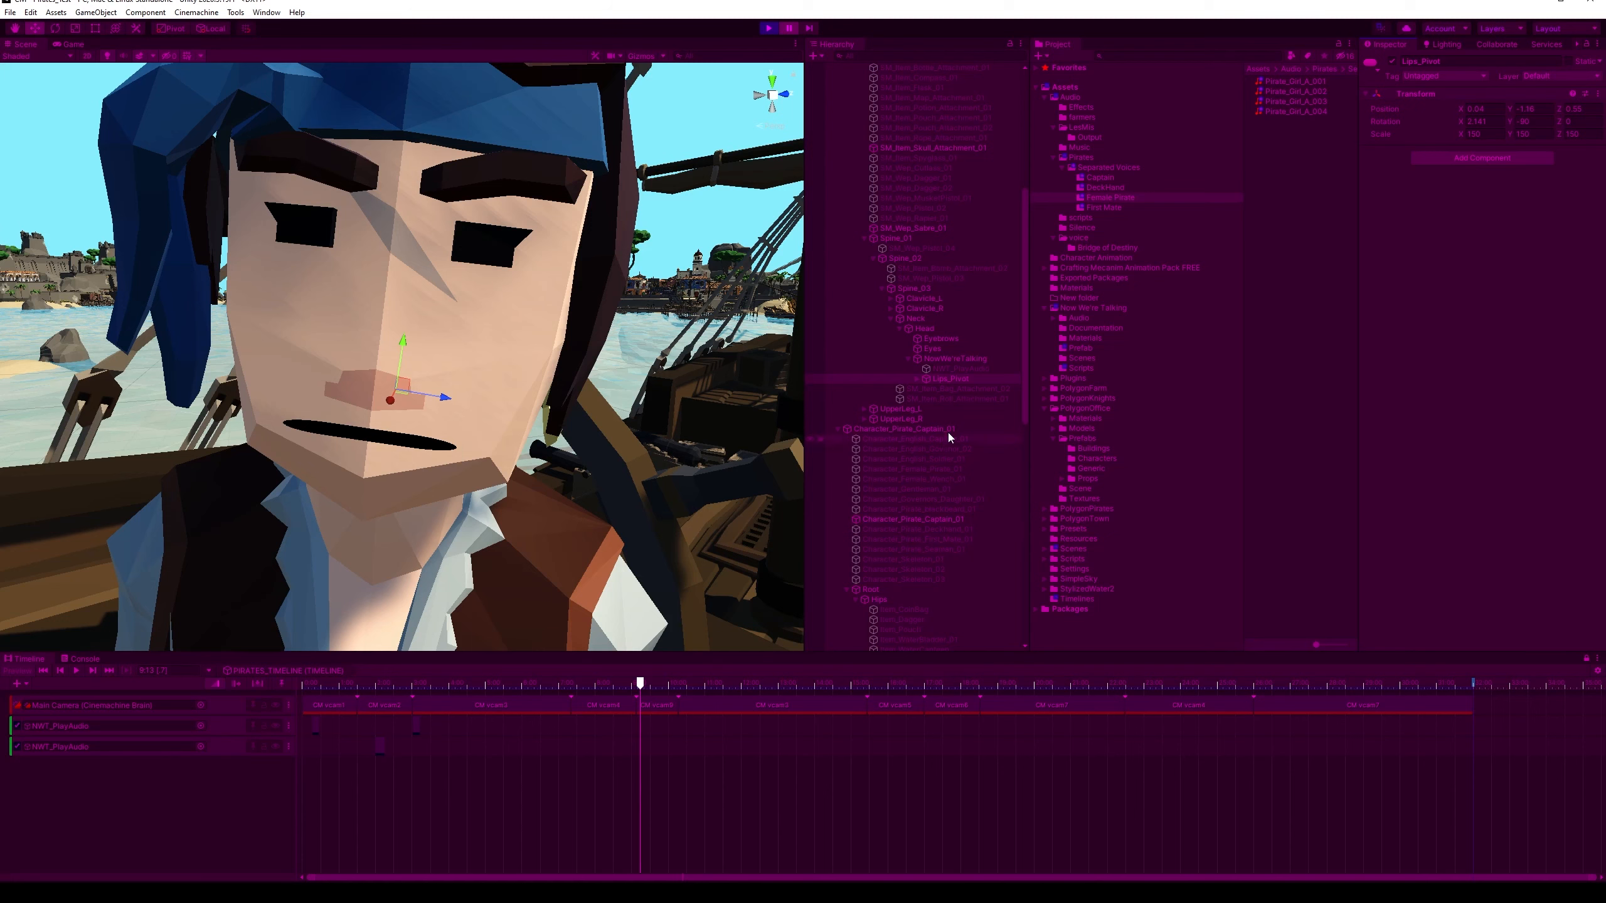
left_click(768, 28)
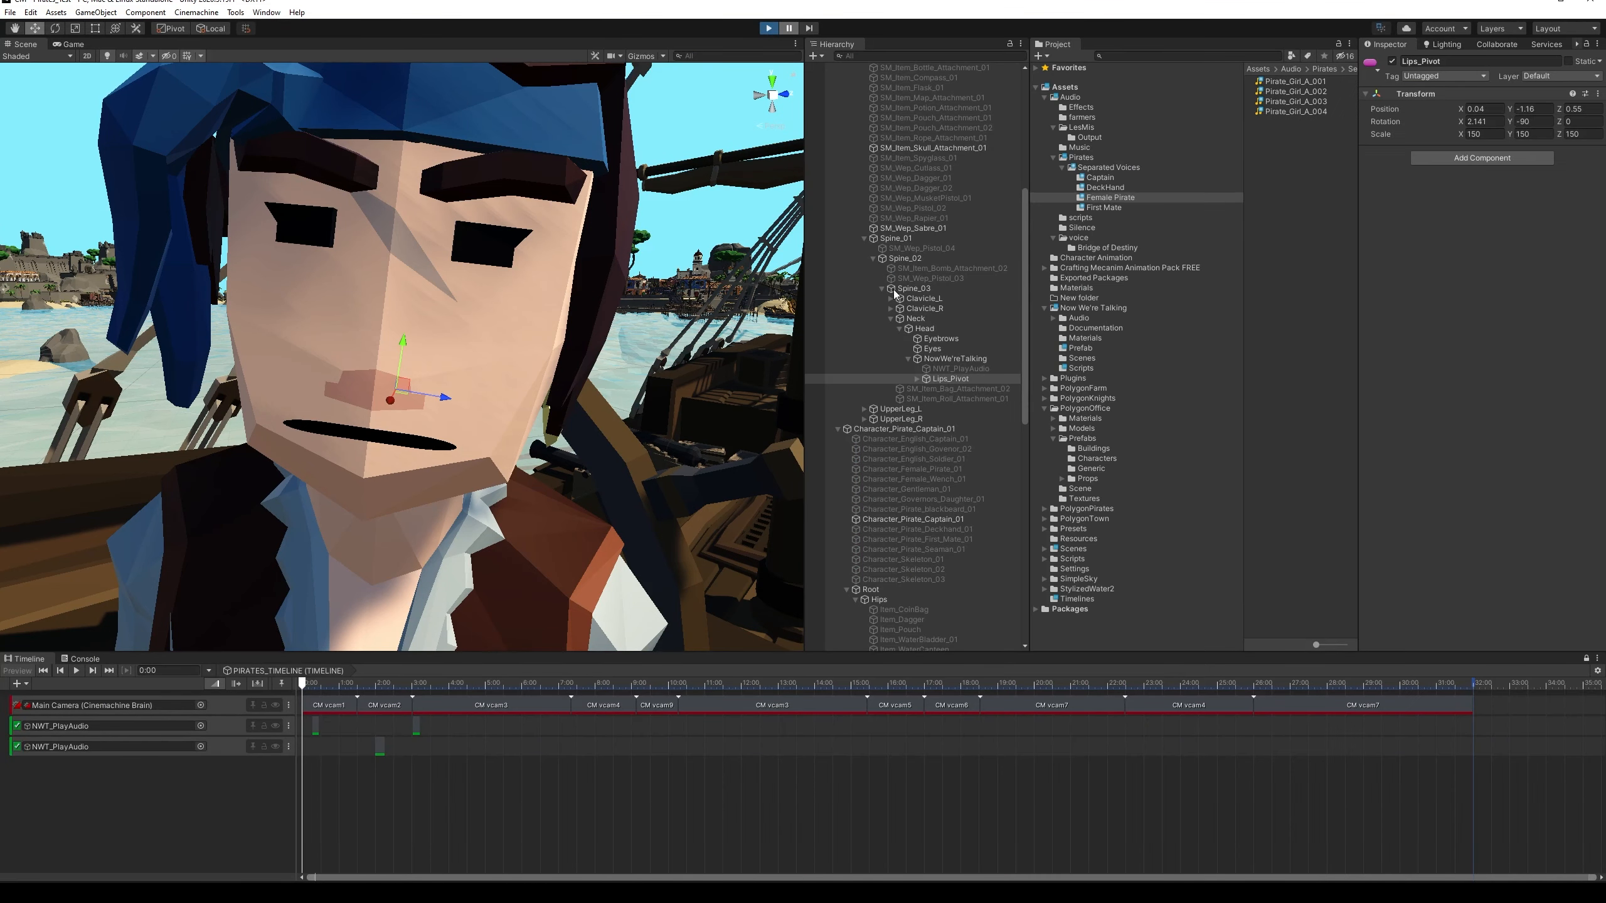
left_click(1598, 94)
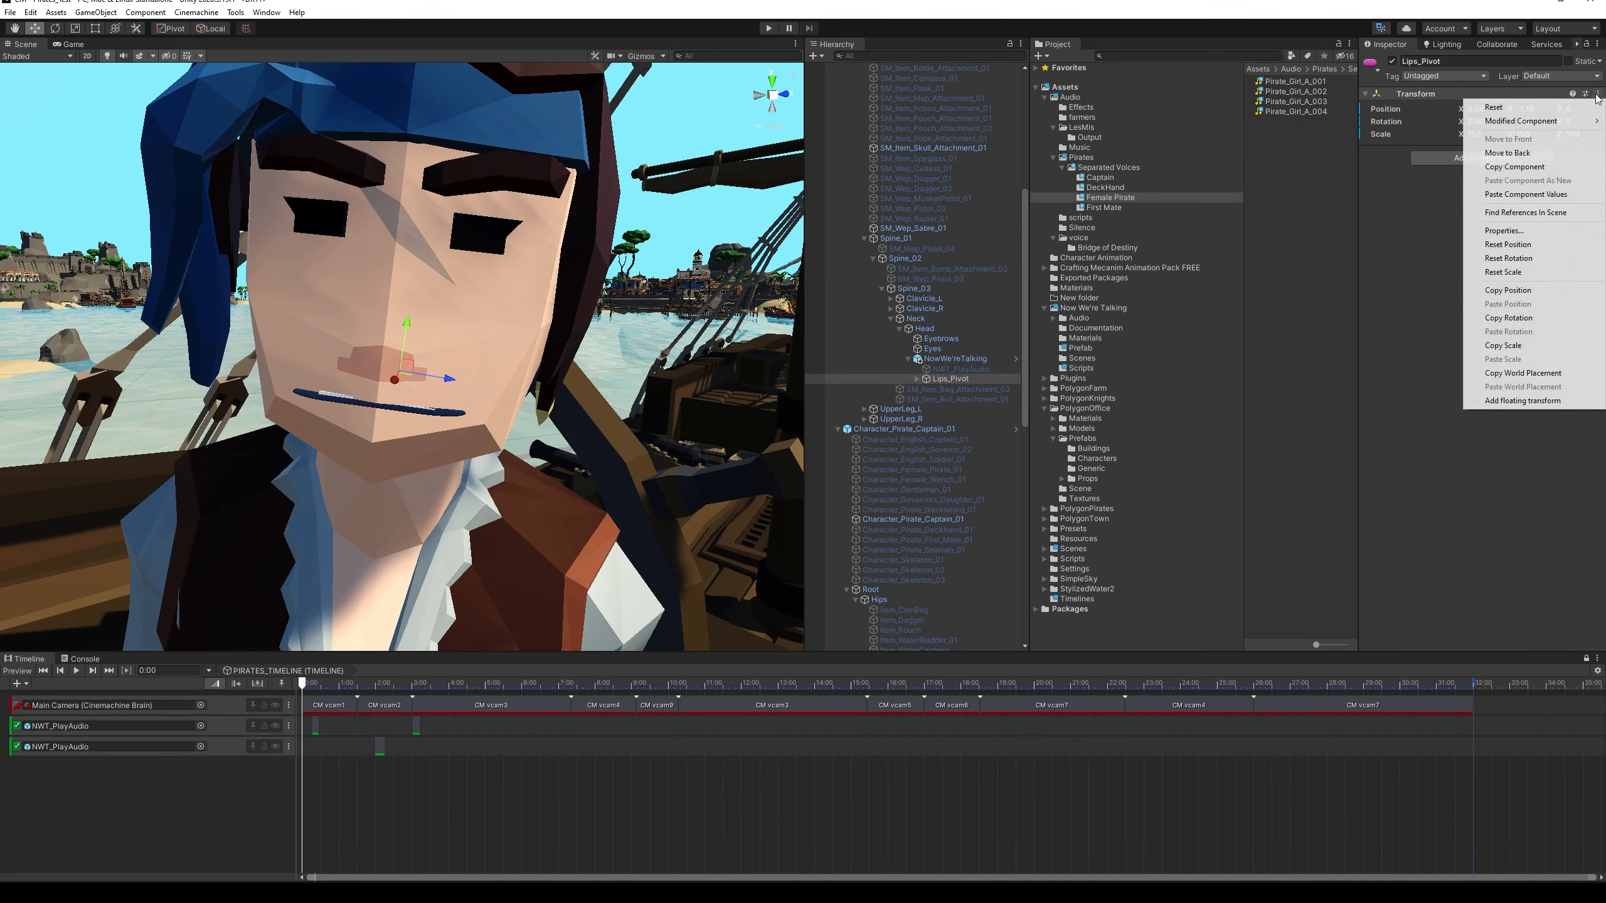
left_click(1563, 196)
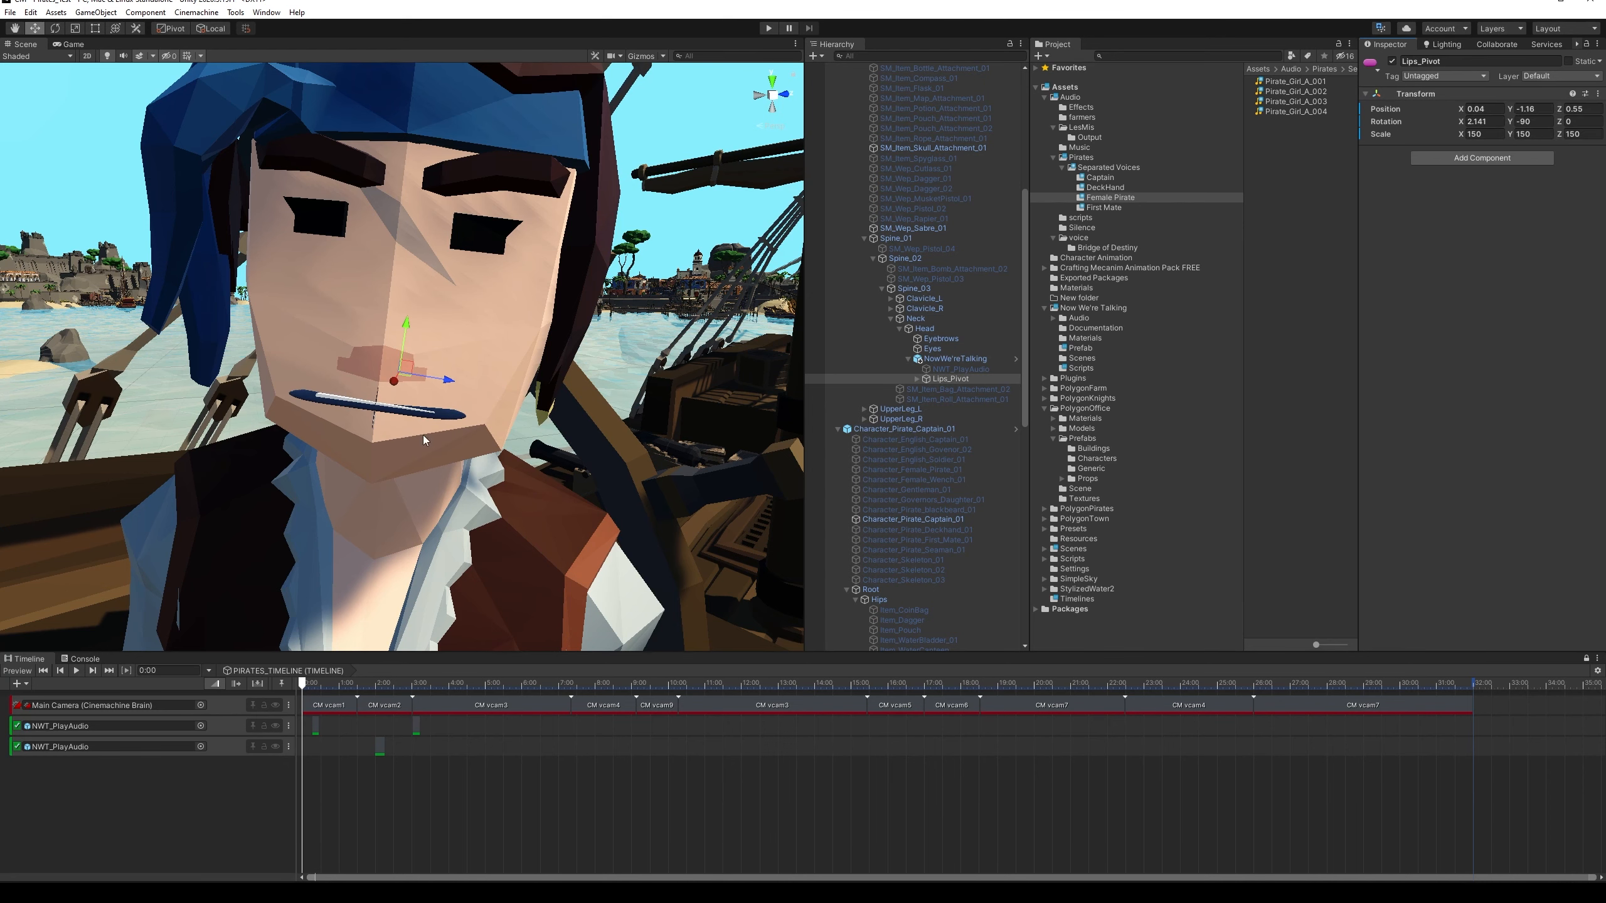
Check the female pirate's lips from the side and save the scene
left_click_drag(587, 510, 500, 558, "alt")
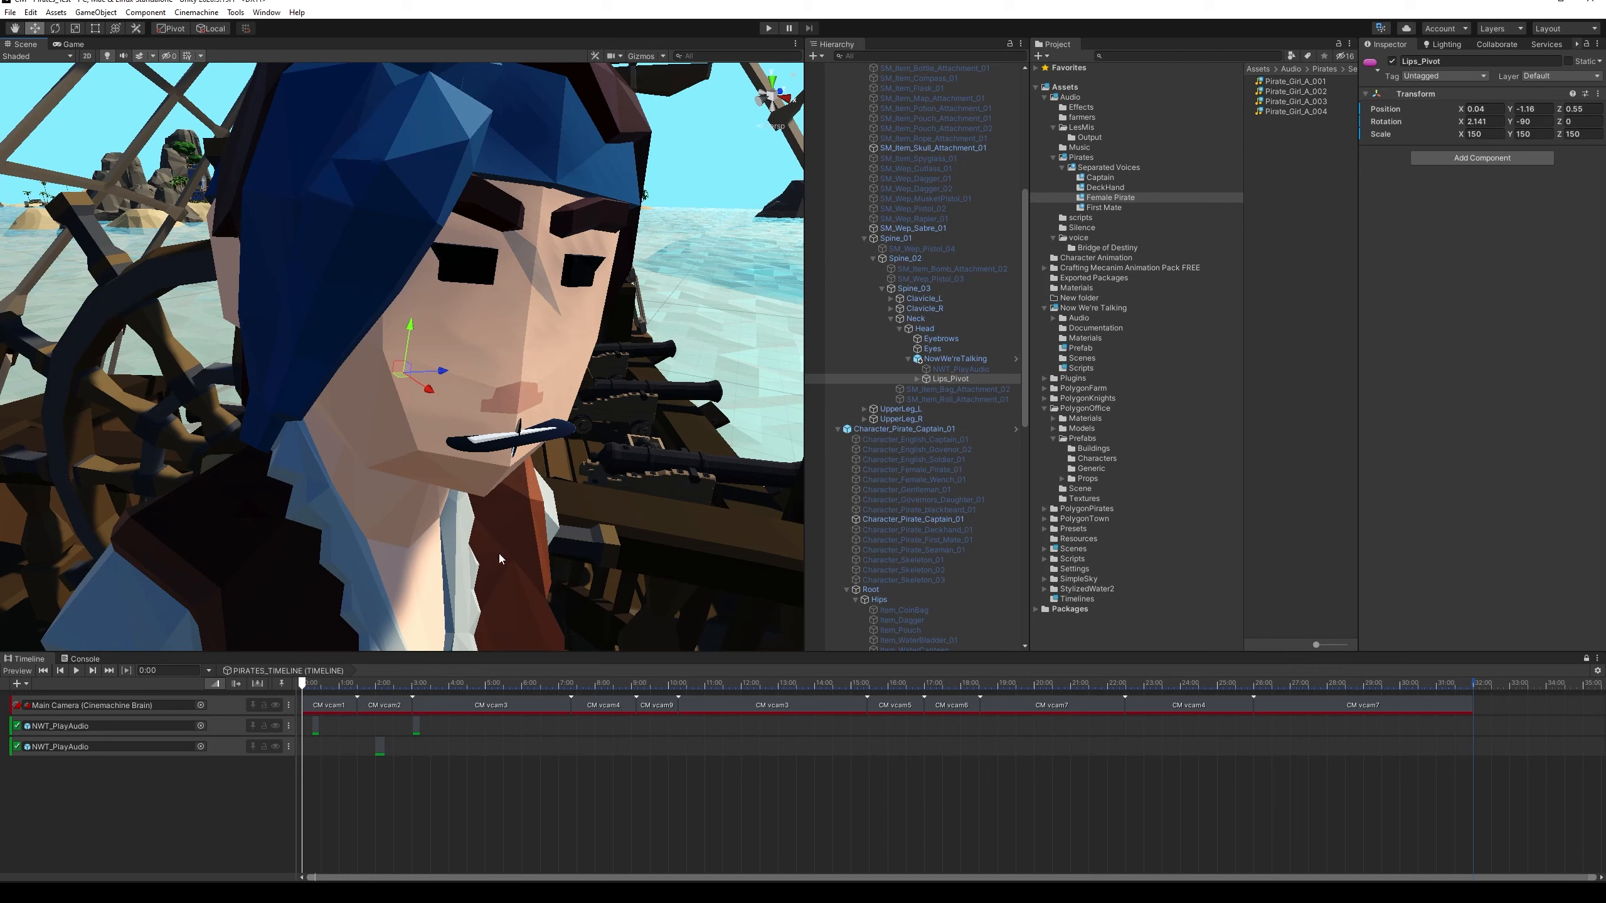
left_click(10, 12)
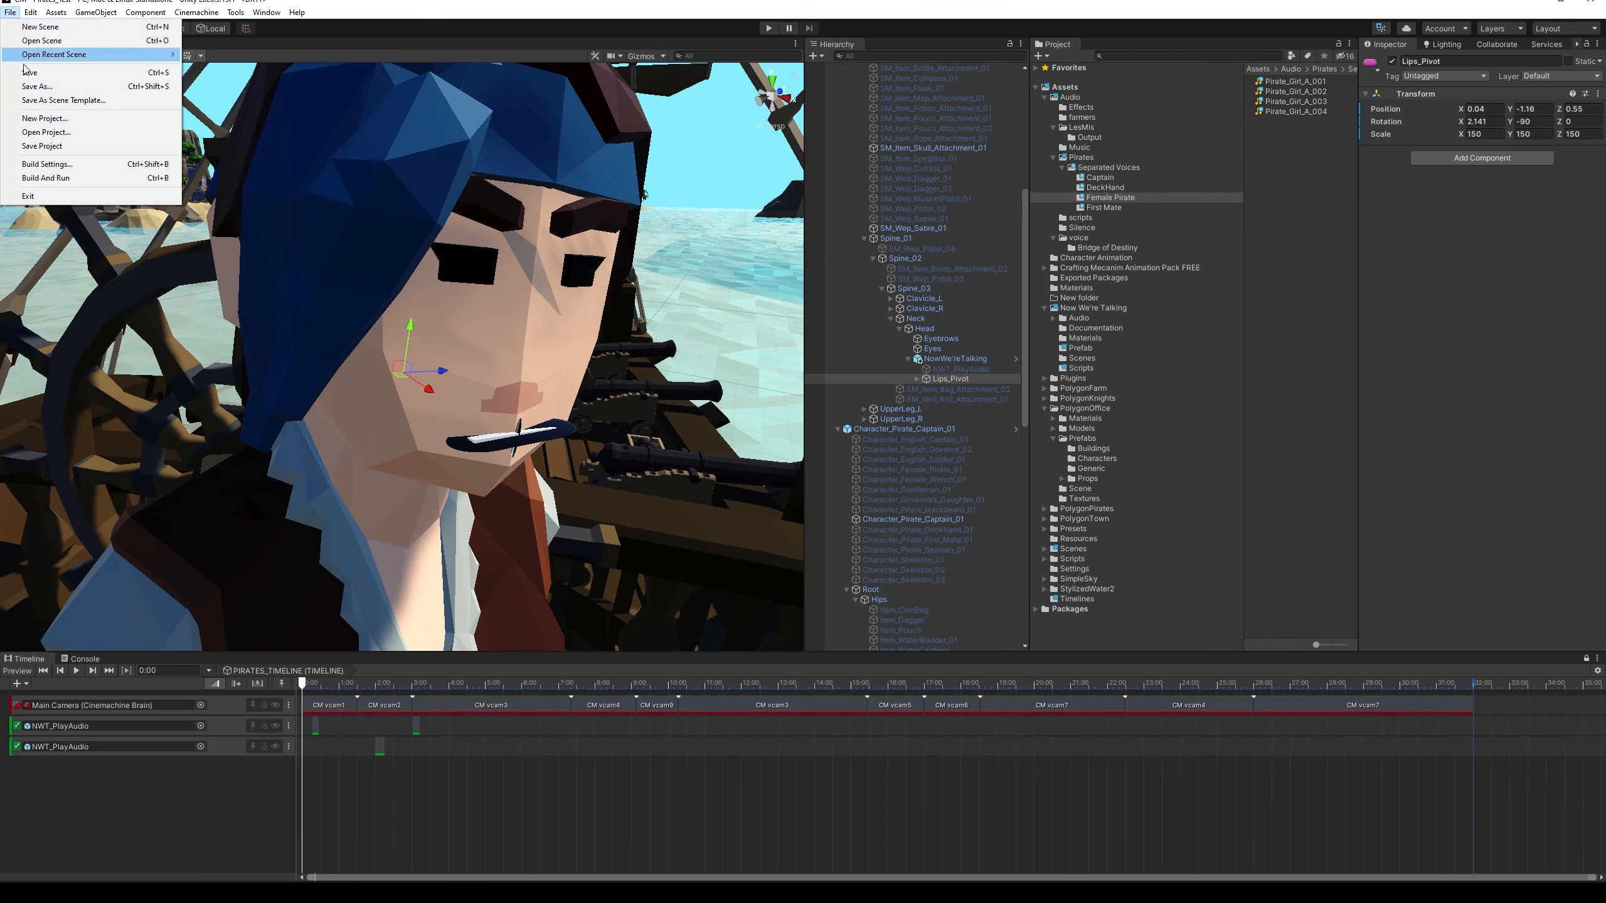
left_click(71, 74)
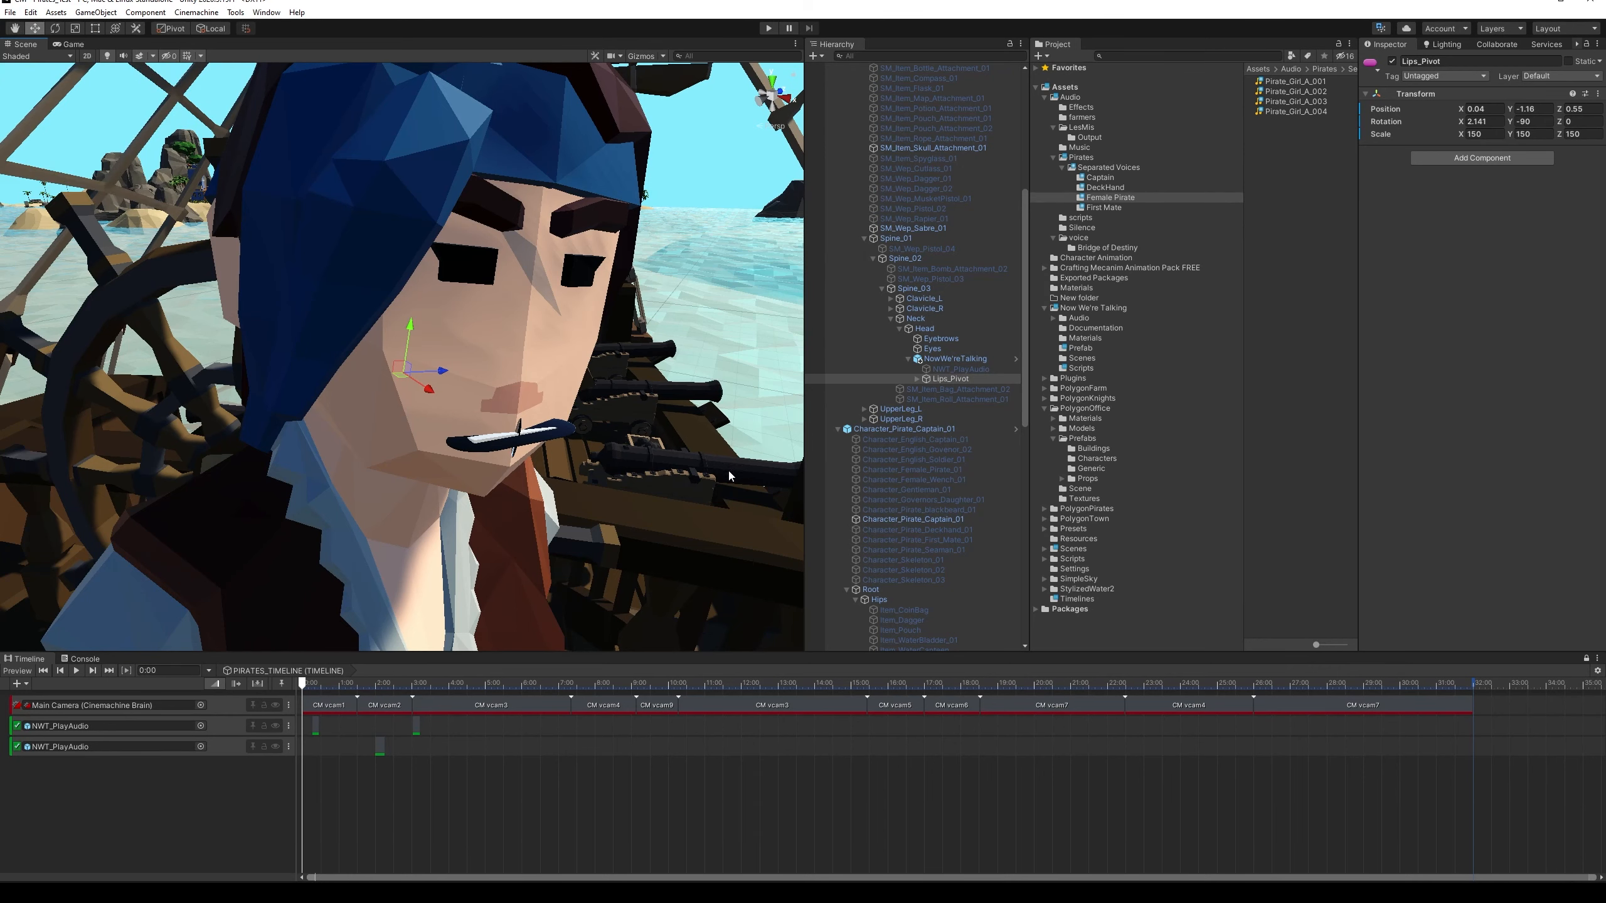
left_click_drag(746, 486, 589, 496, "alt")
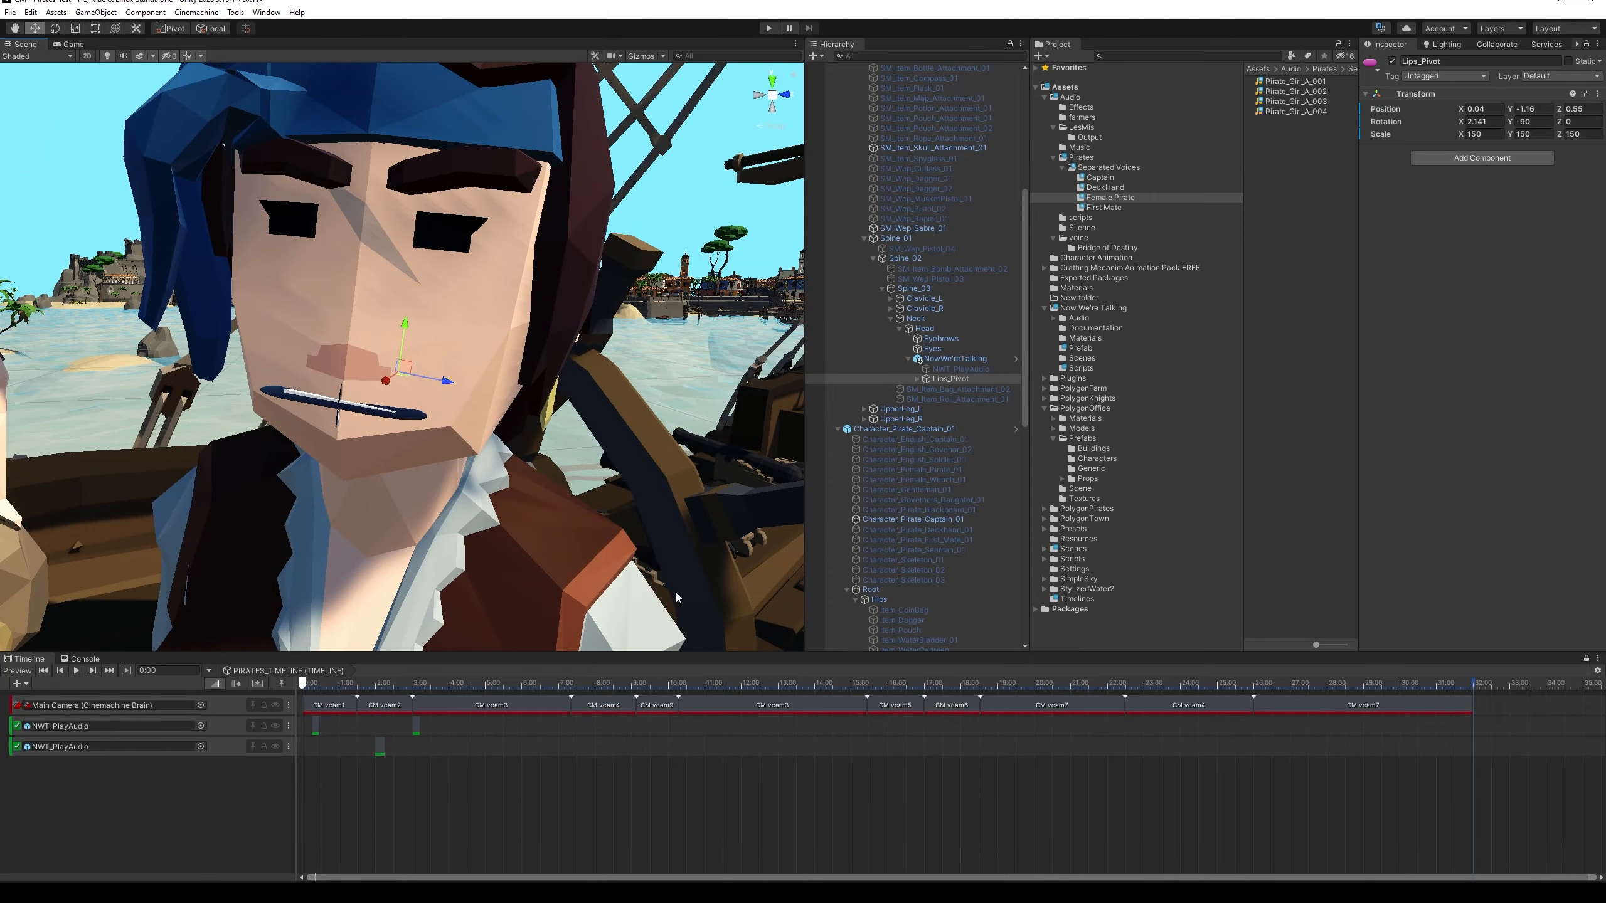
right_click_drag(686, 578, 654, 442, "alt")
left_click_drag(624, 497, 605, 530, "alt")
middle_click_drag(605, 530, 986, 547)
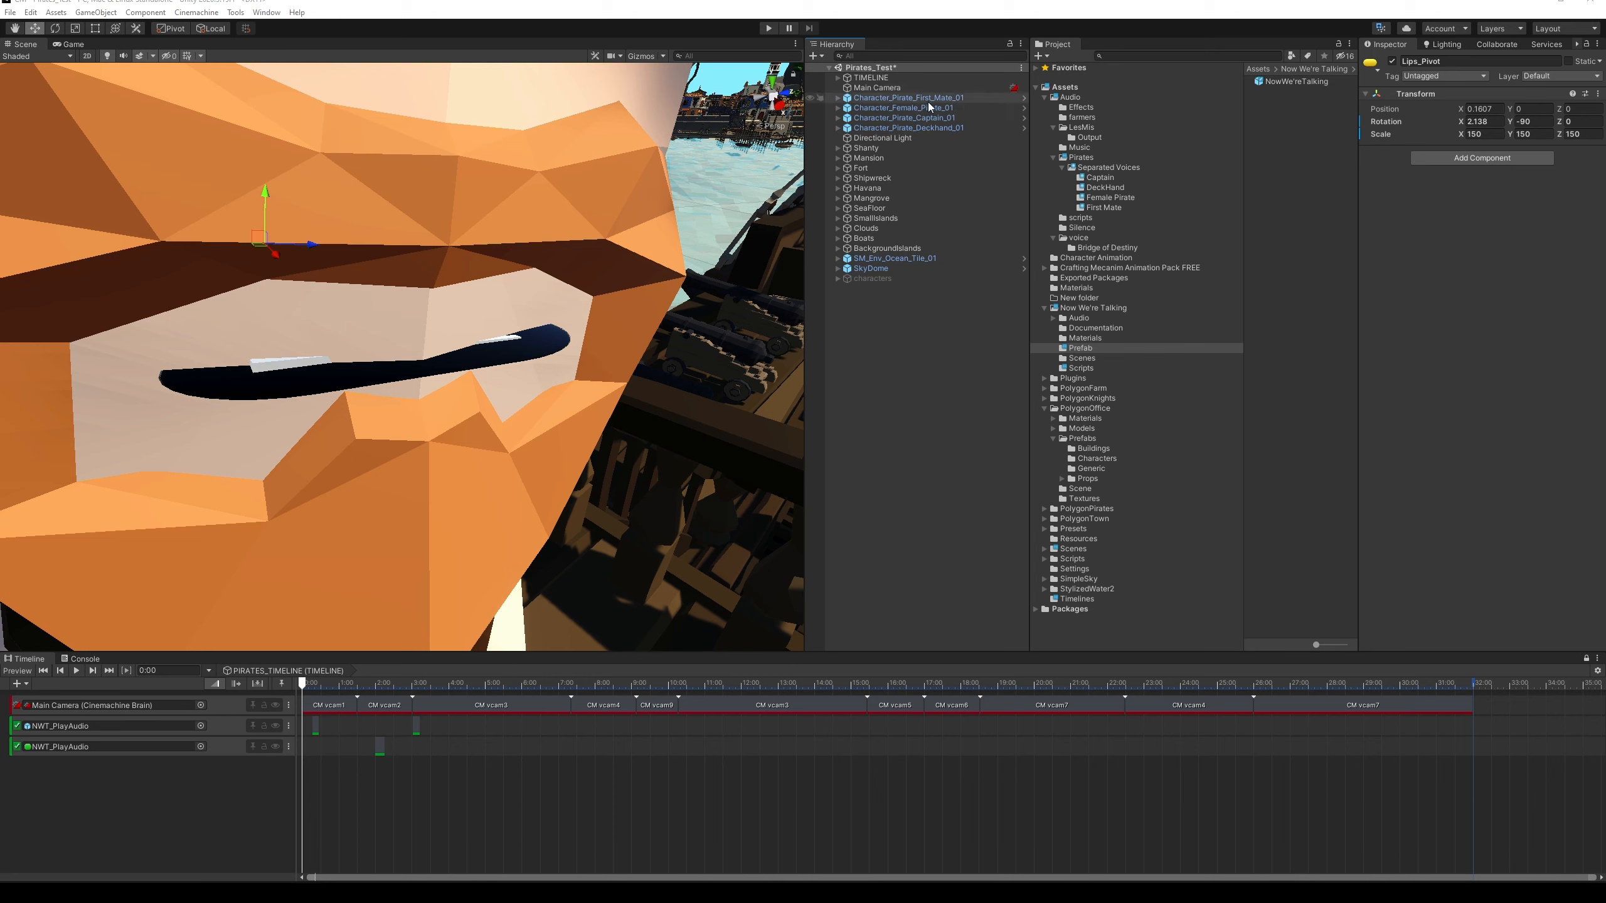
Review the First Mate, Female Pirate, Captain and Deckhand character objects one by one in the scene hierarchy
left_click(943, 98)
left_click(945, 108)
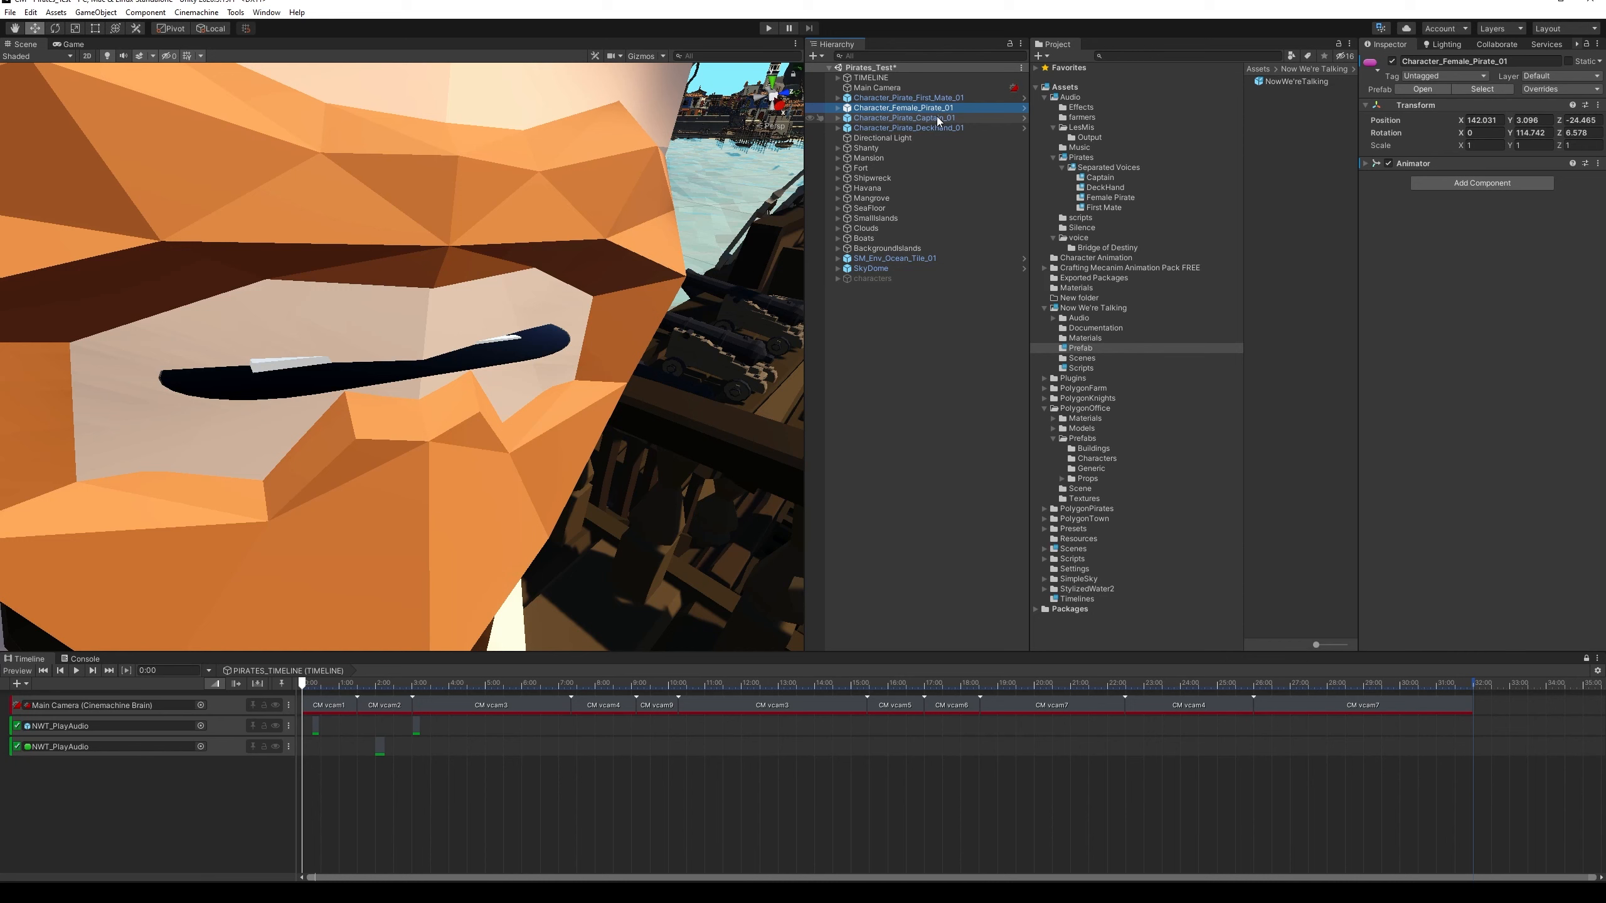
left_click(938, 119)
left_click(941, 128)
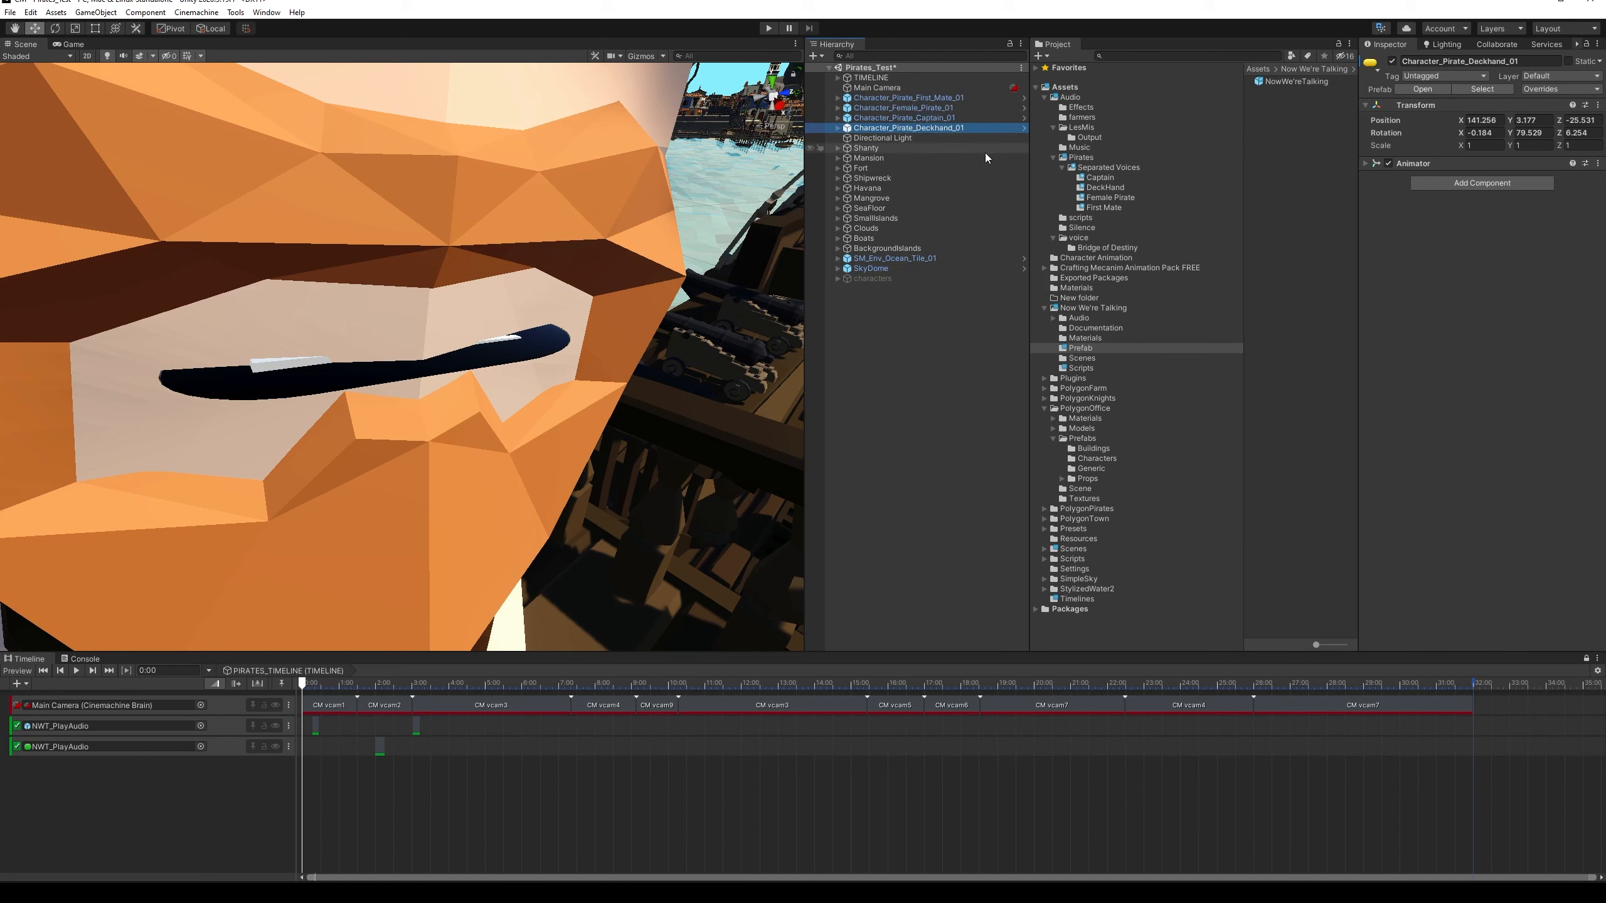
left_click(888, 120)
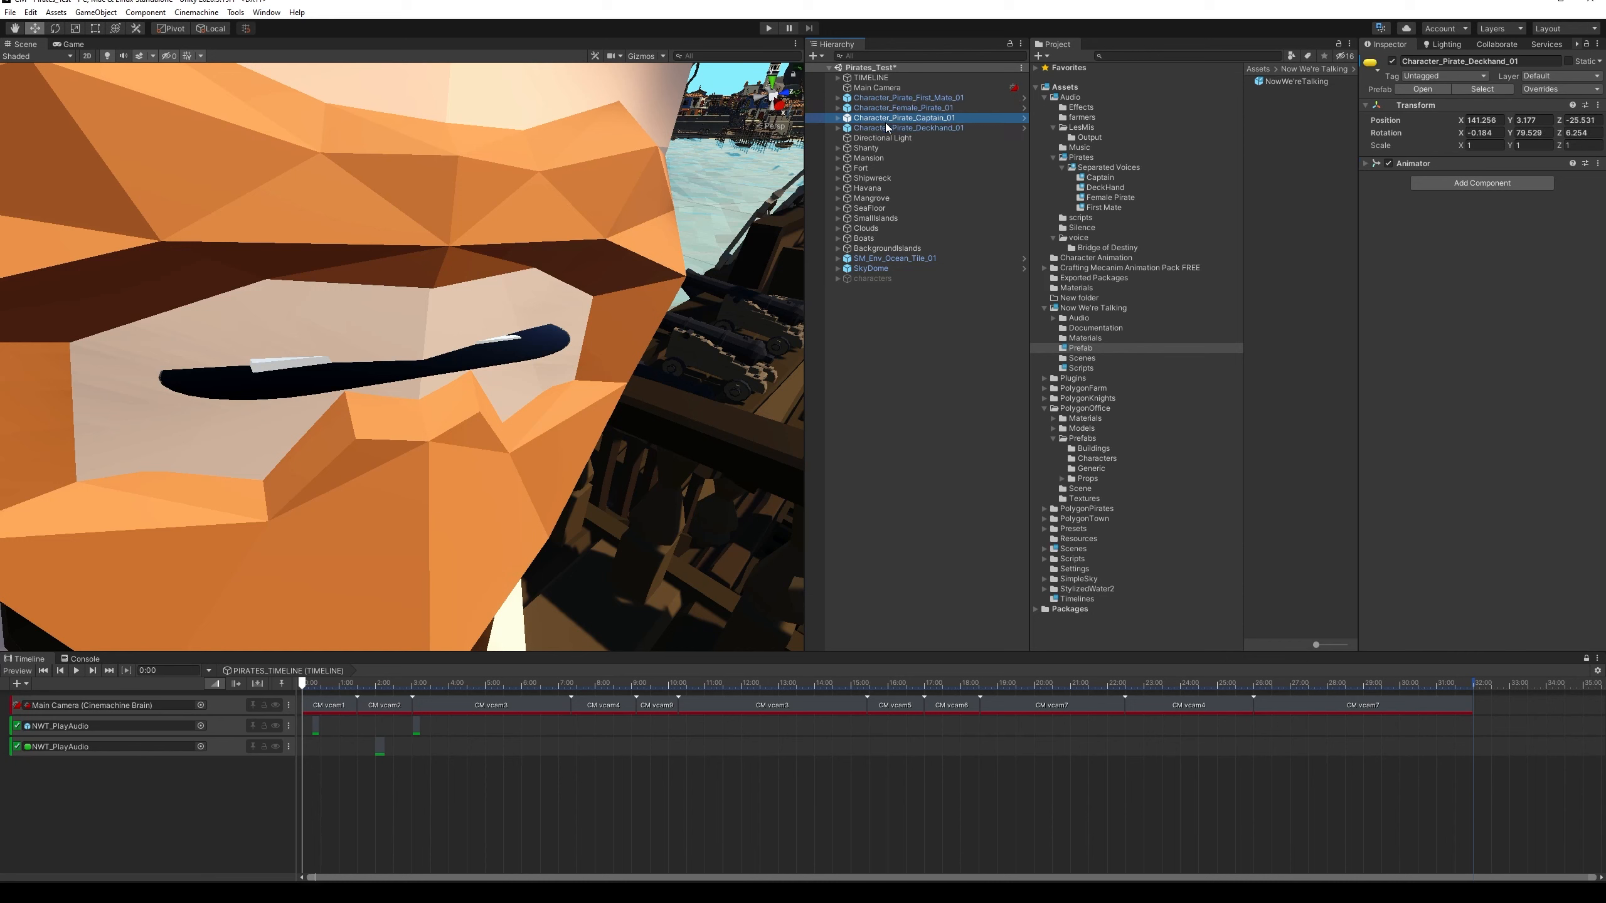
left_click(949, 108)
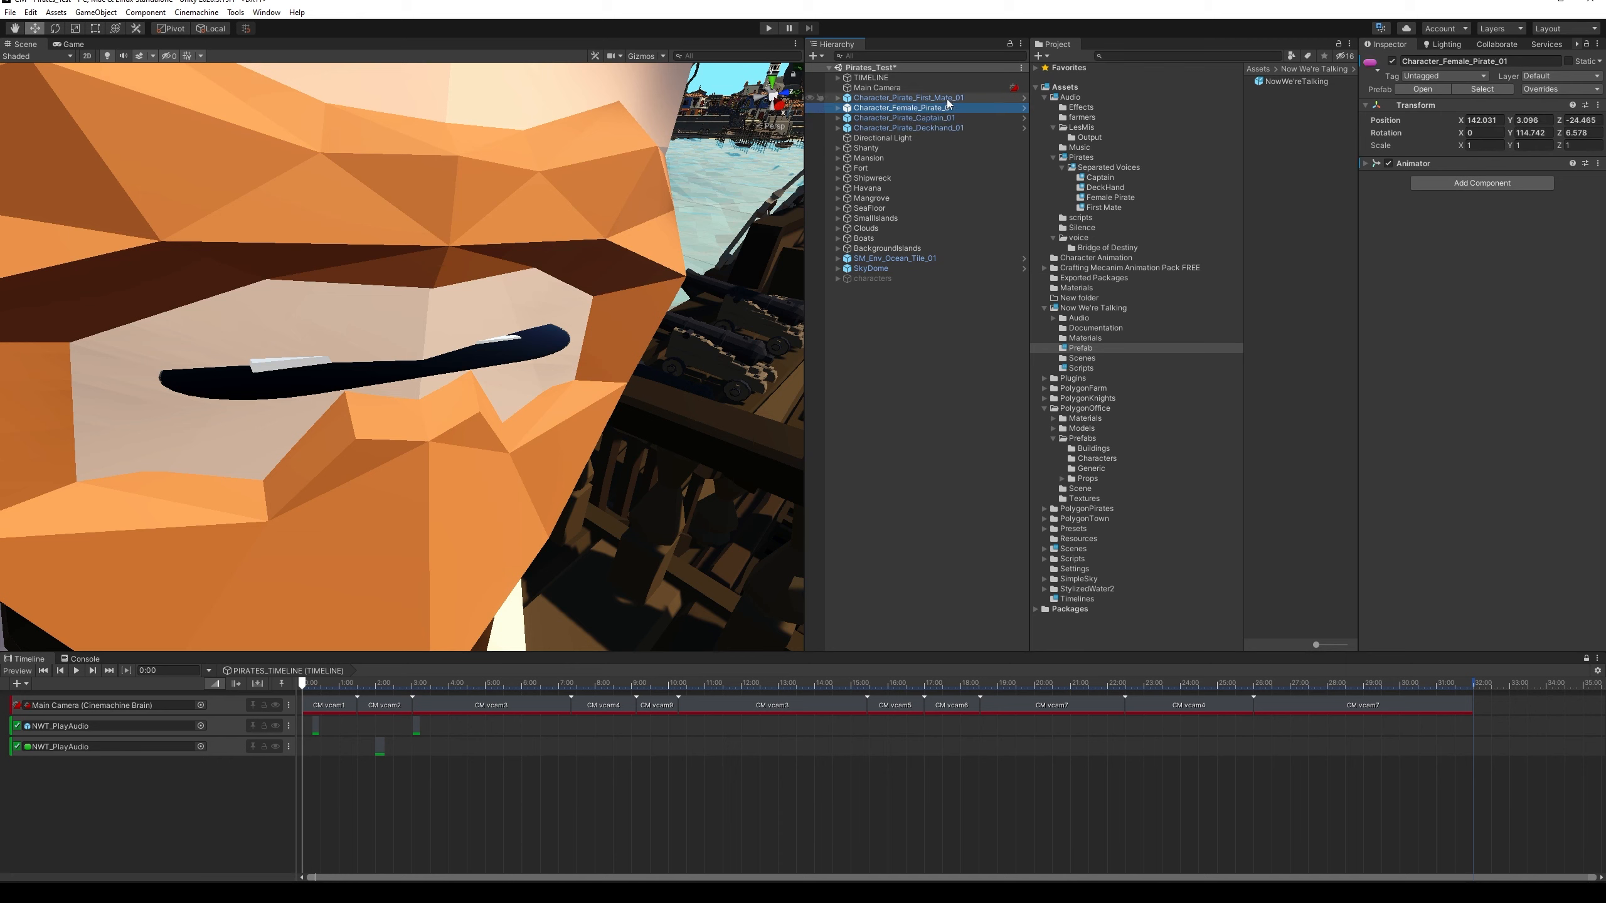
left_click(1006, 98)
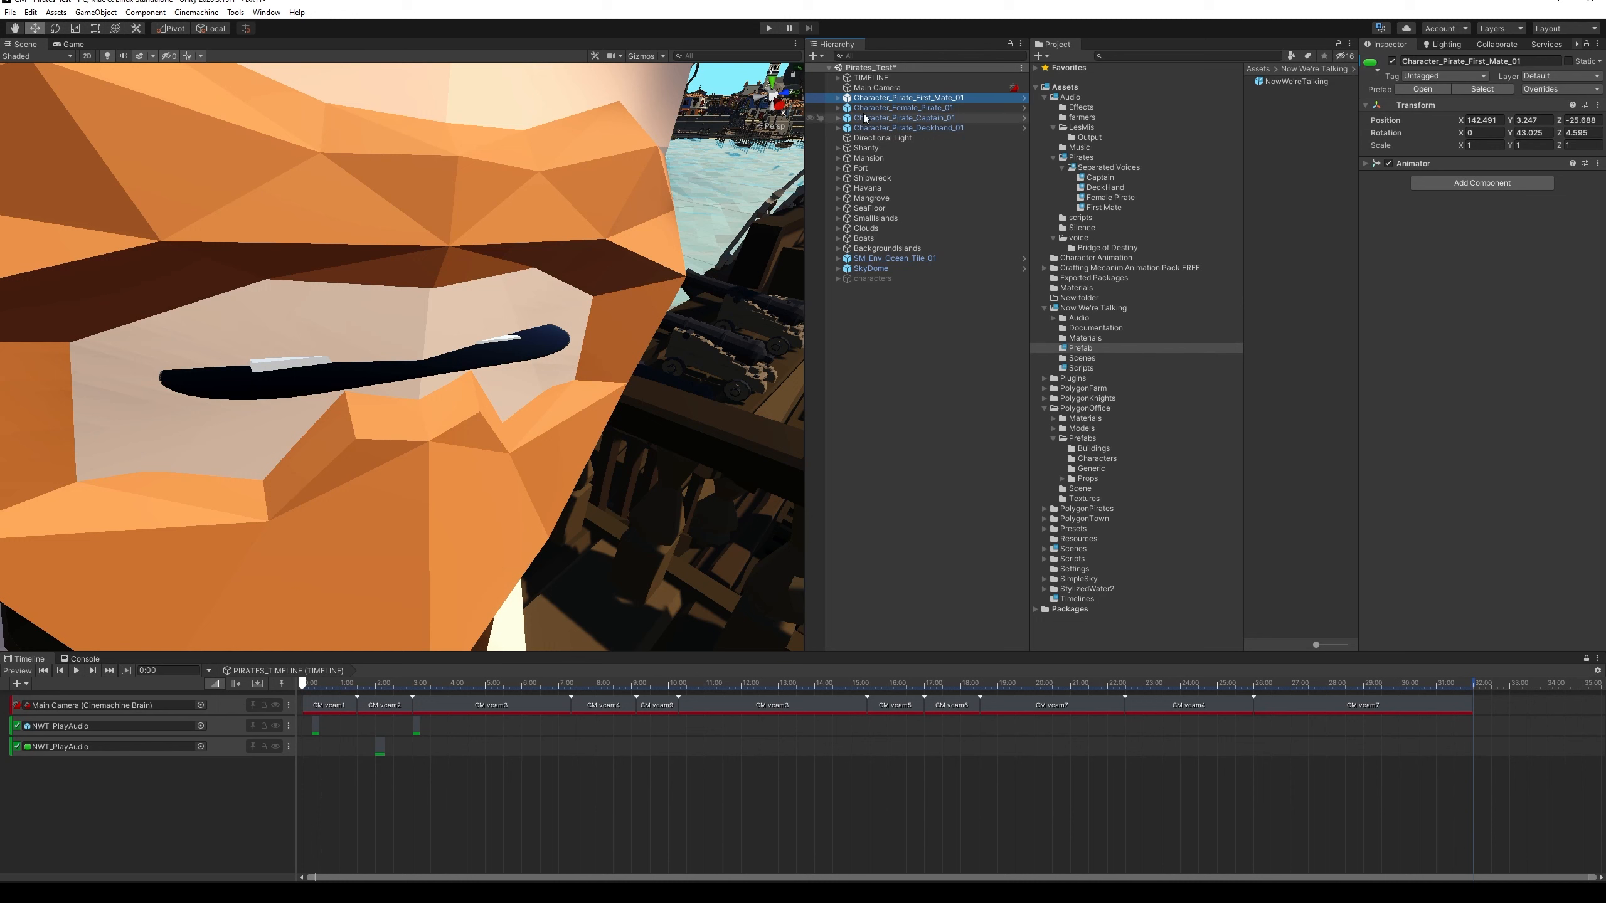
Frame the First Mate in the scene and deactivate the NWT_PlayAudio object under his NowWe'reTalking
left_click(837, 98)
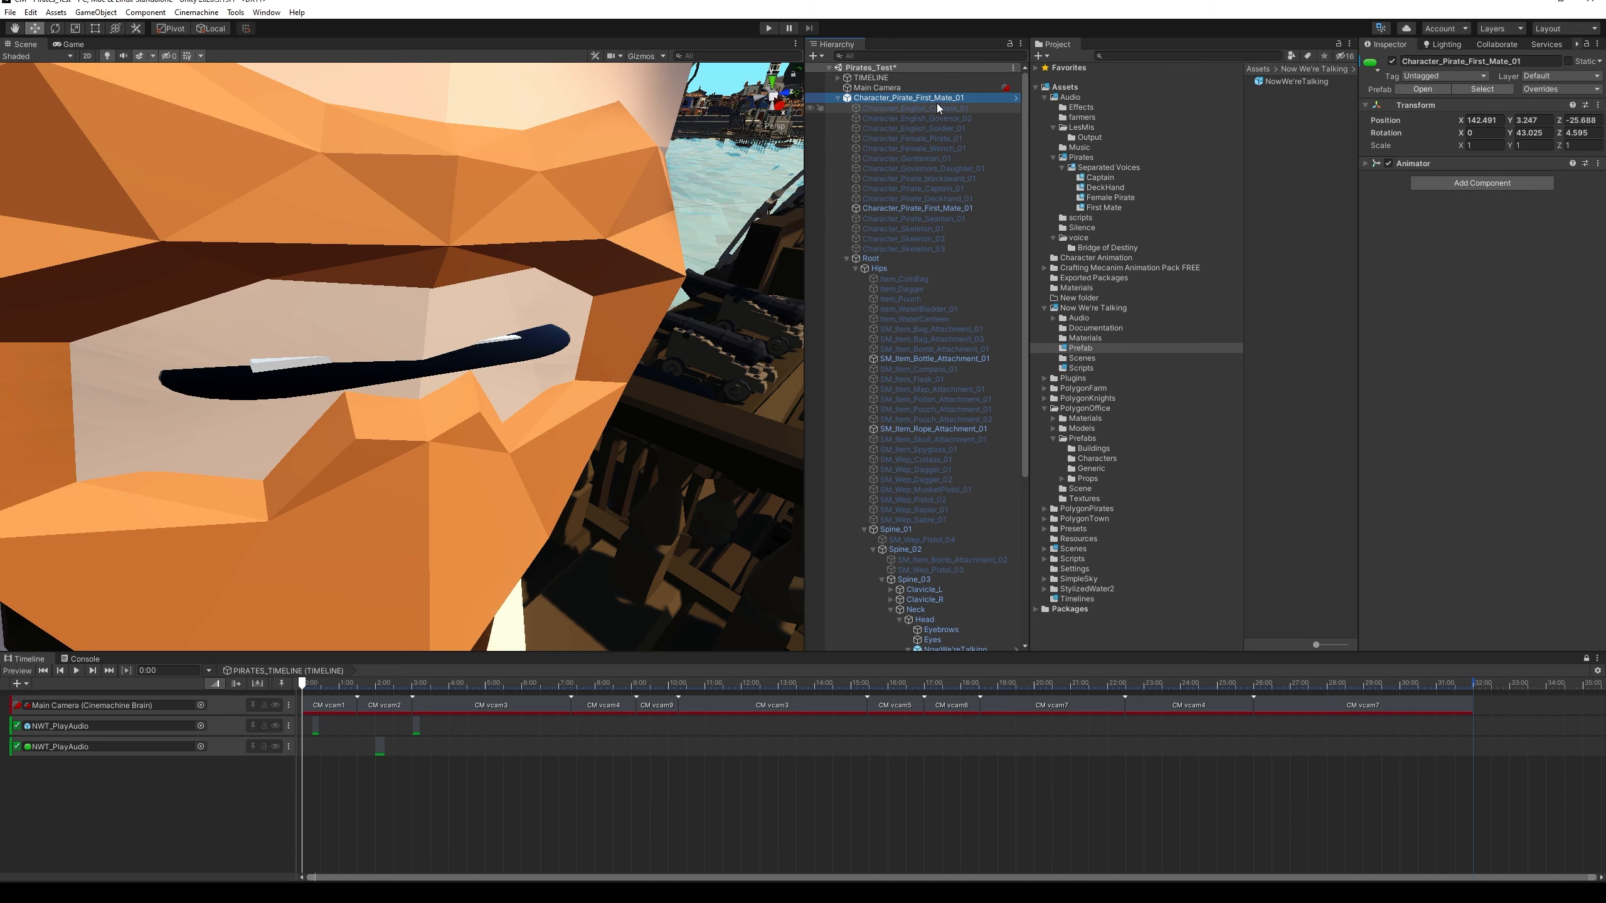
scroll(955, 495, "down", 2)
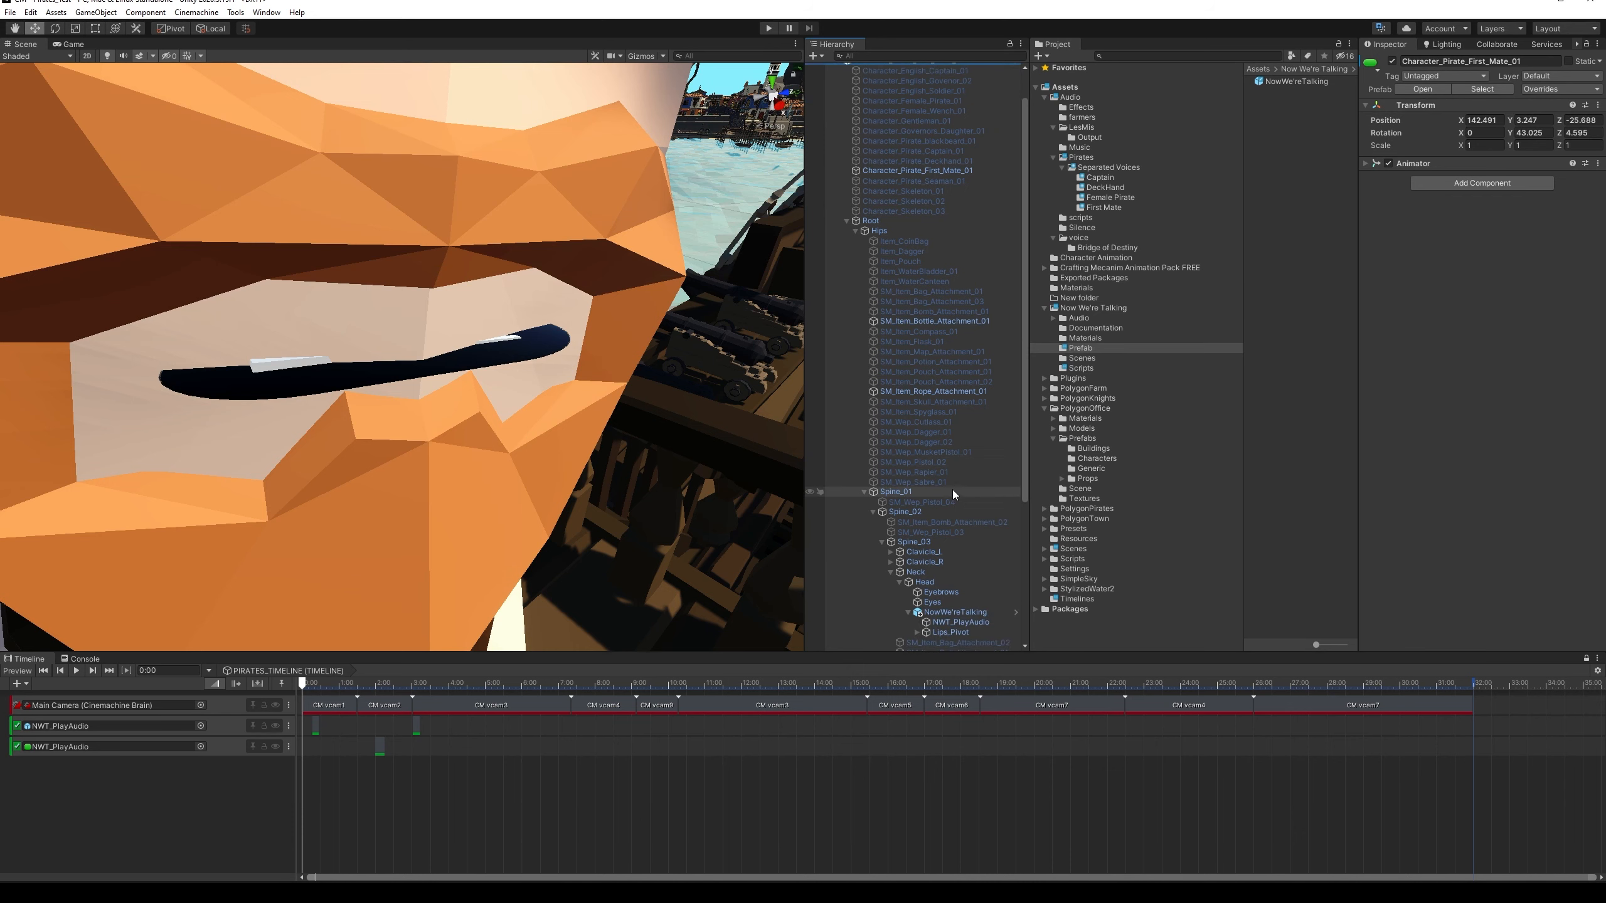
key("f")
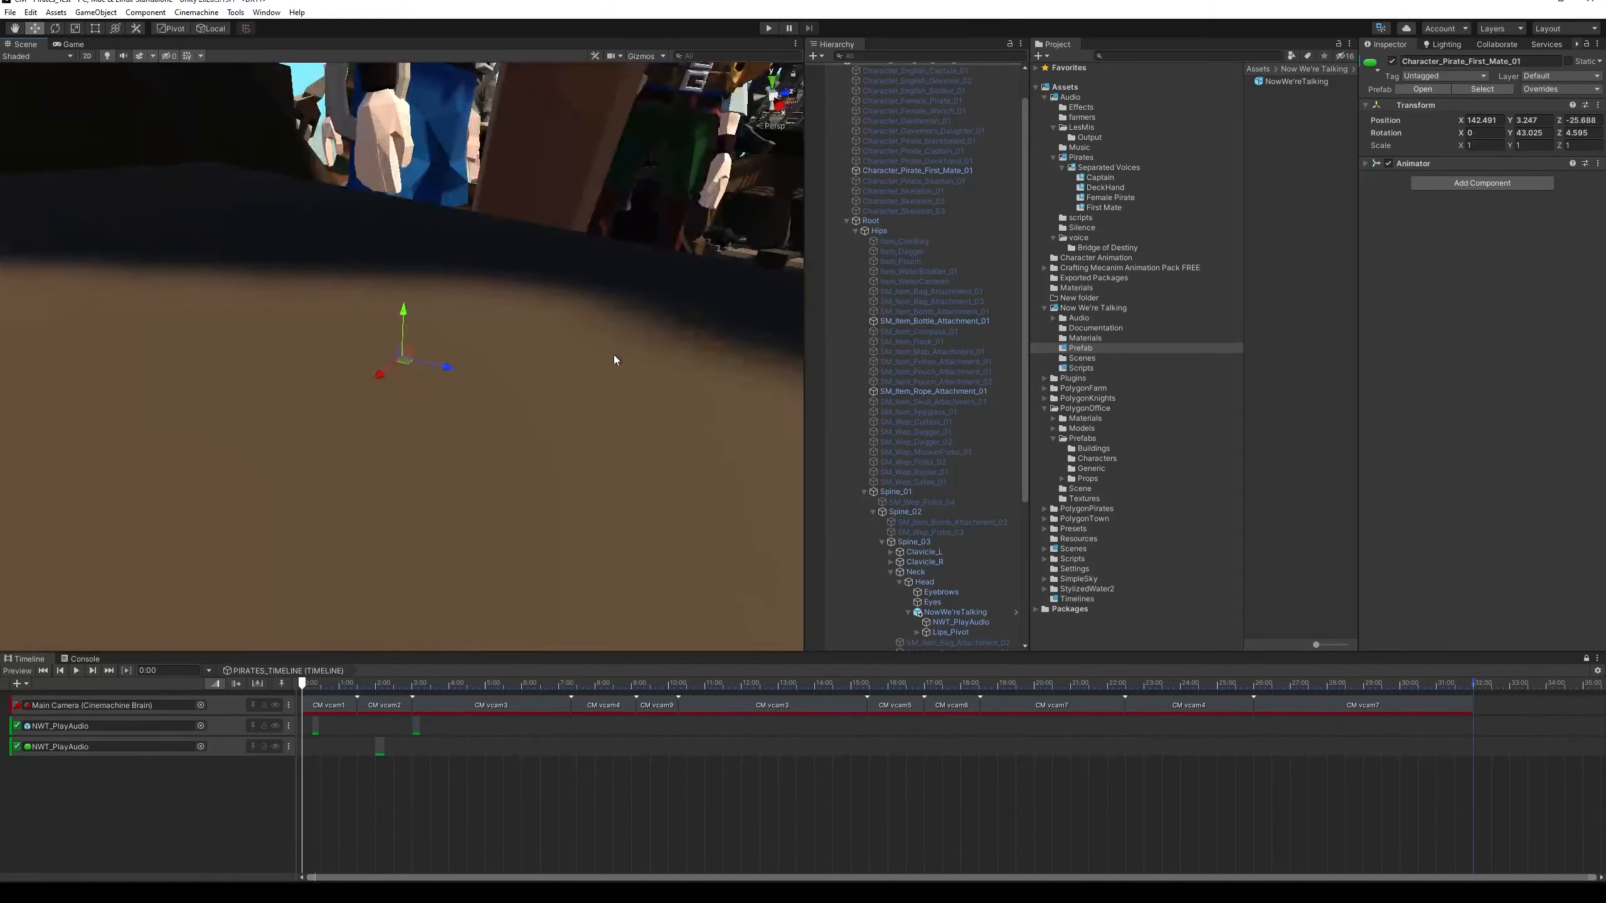
left_click_drag(667, 386, 919, 487, "alt")
middle_click_drag(701, 380, 626, 898)
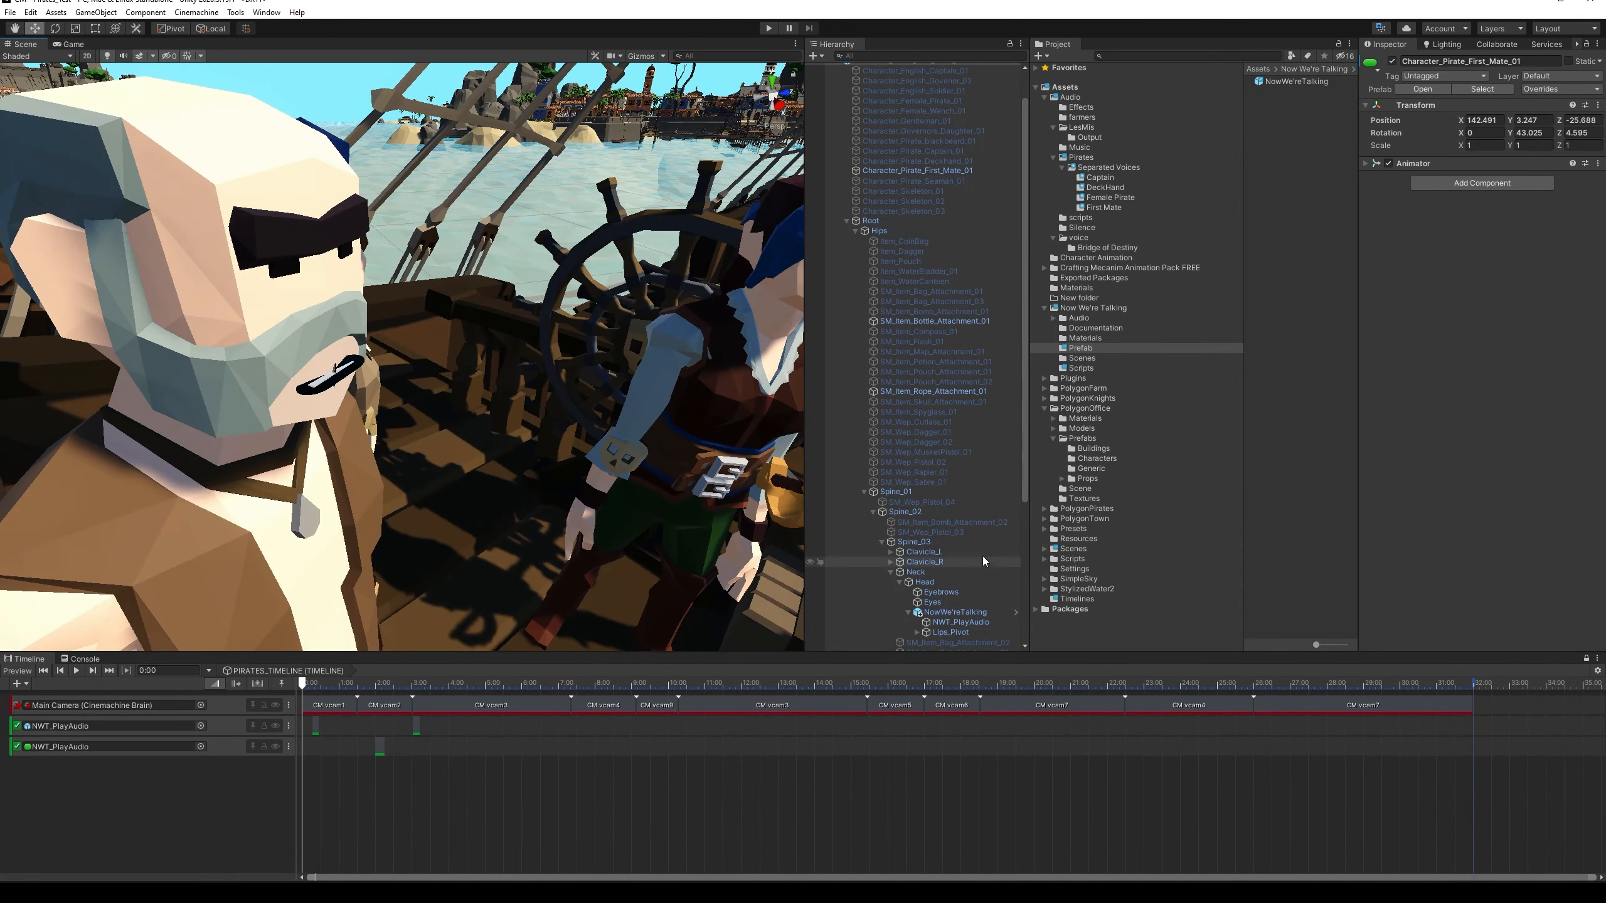
scroll(978, 553, "up", 3)
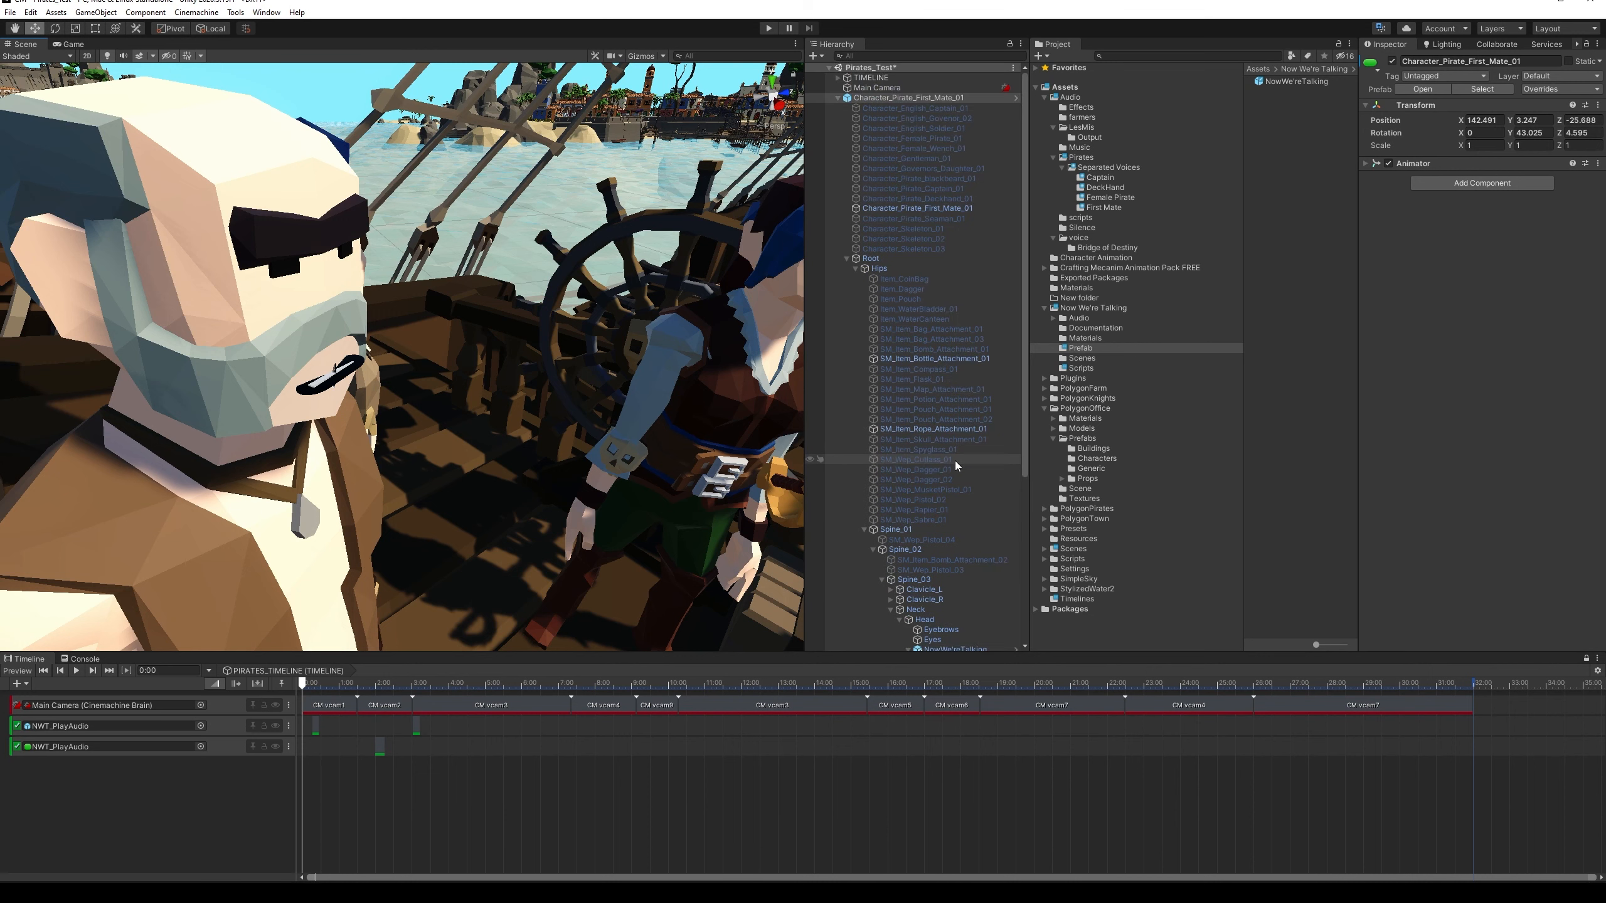
scroll(954, 466, "down", 5)
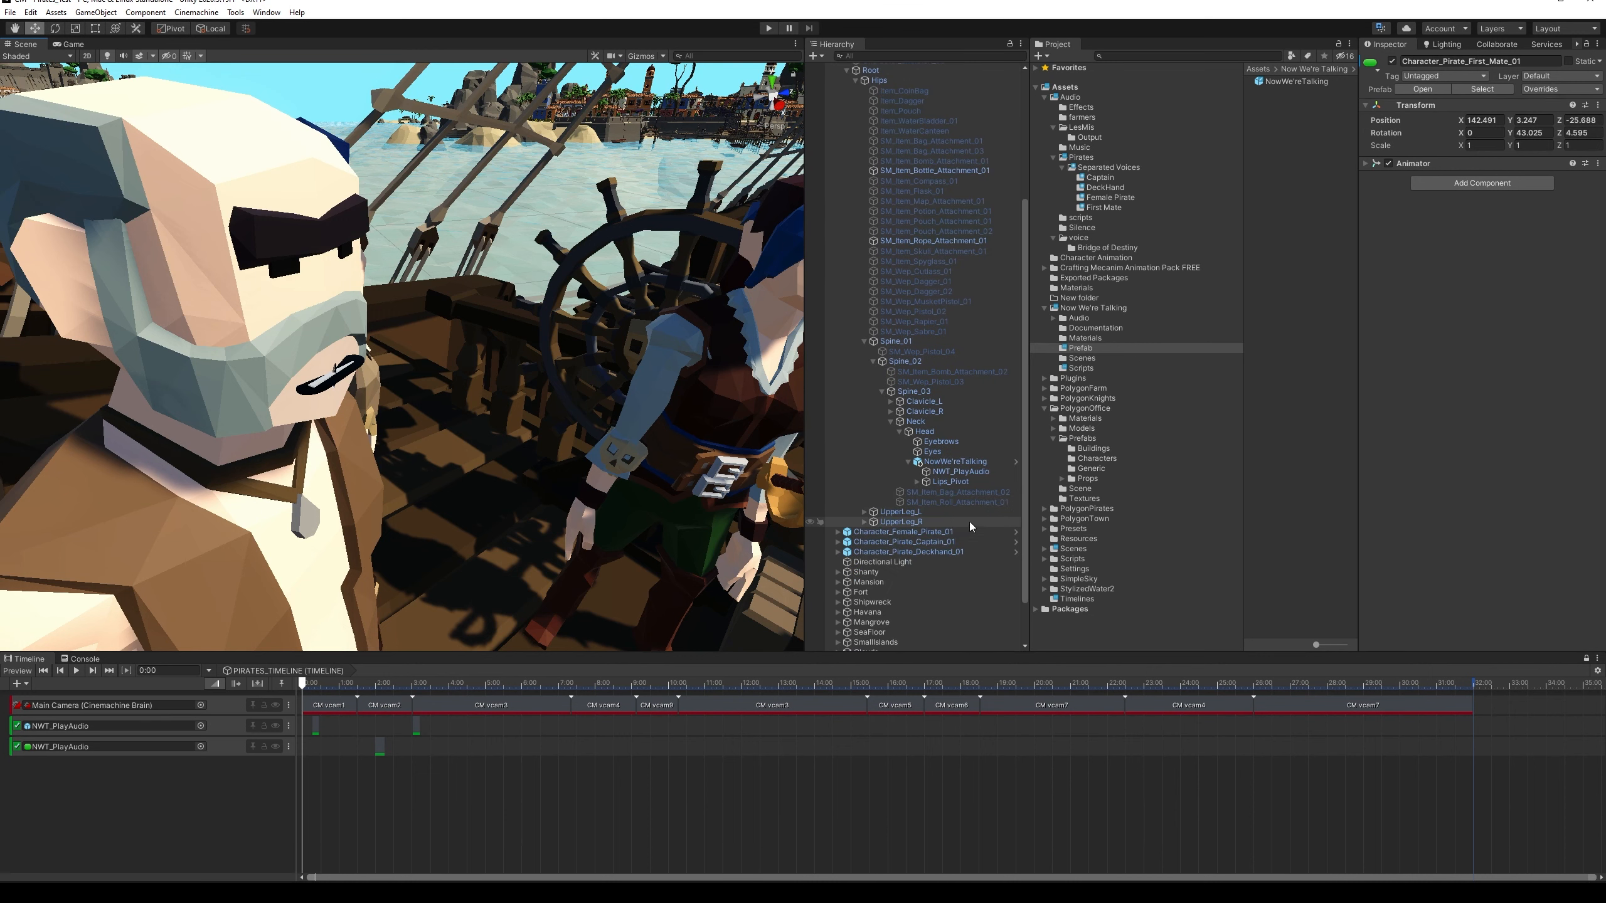
left_click(959, 471)
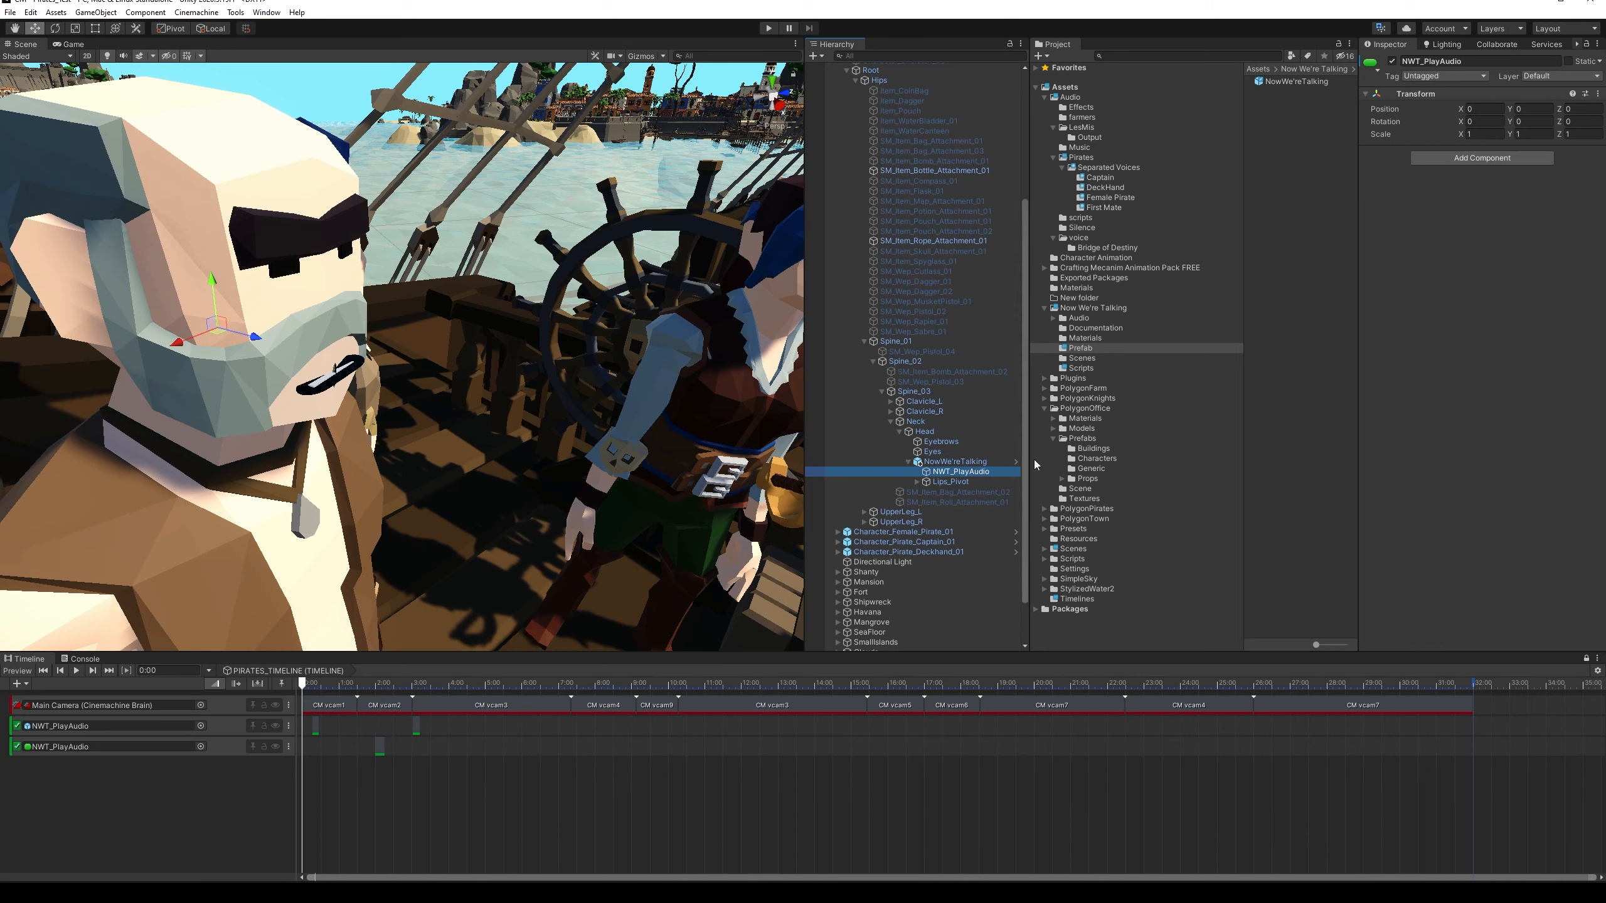
left_click(1392, 61)
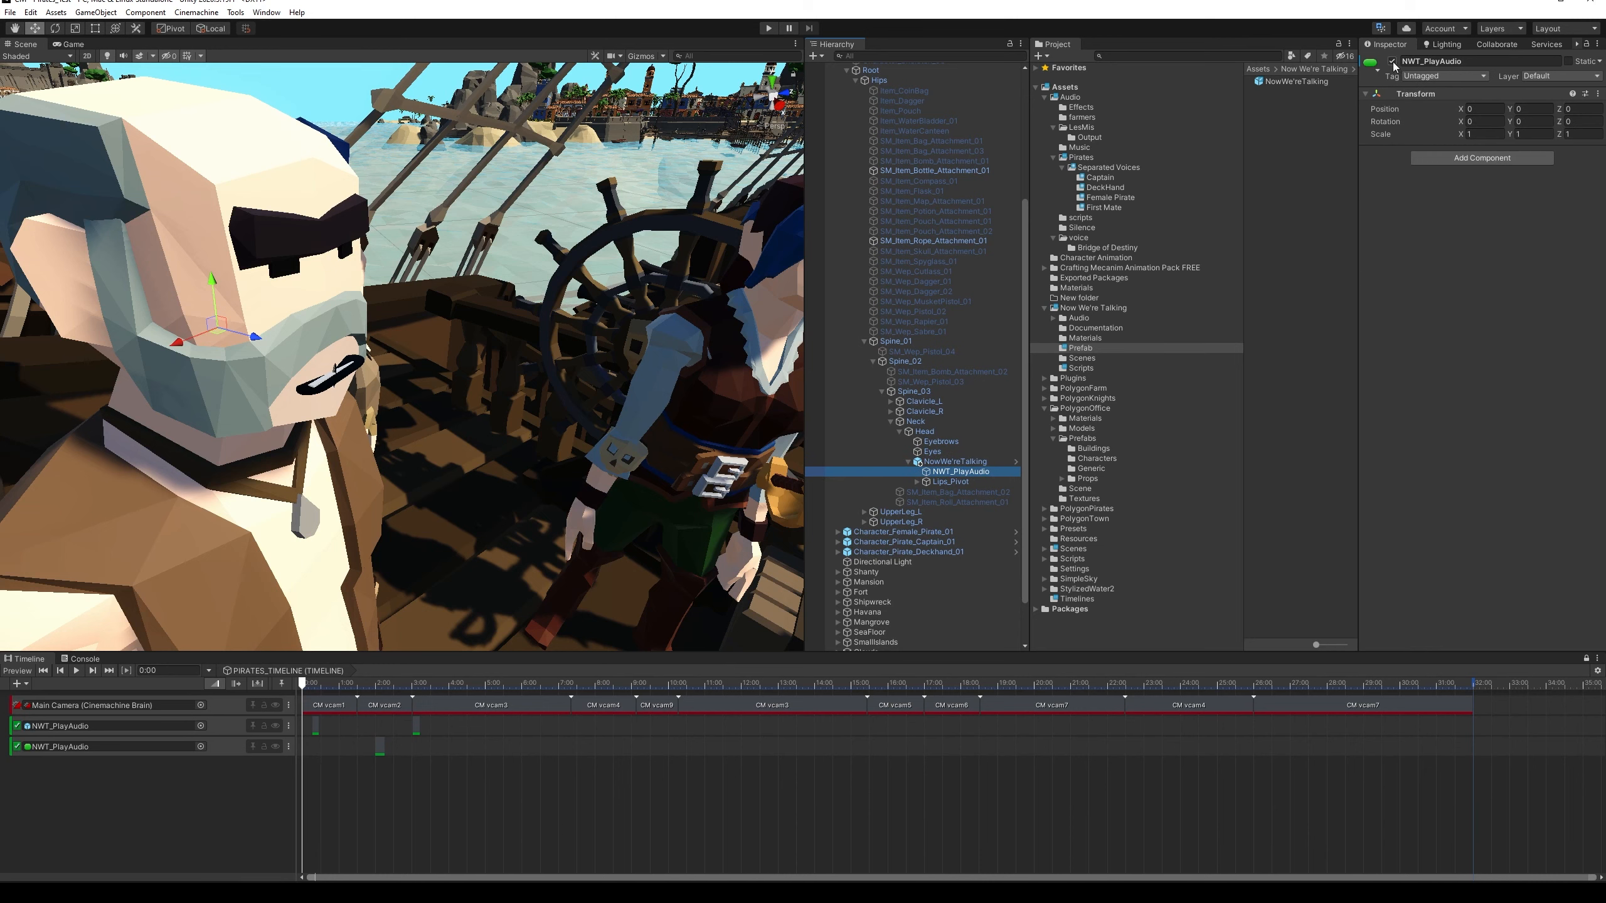
Examine the NWT_Clips lists and script settings on the NowWe'reTalking objects of the First Mate and the female pirate
left_click(978, 462)
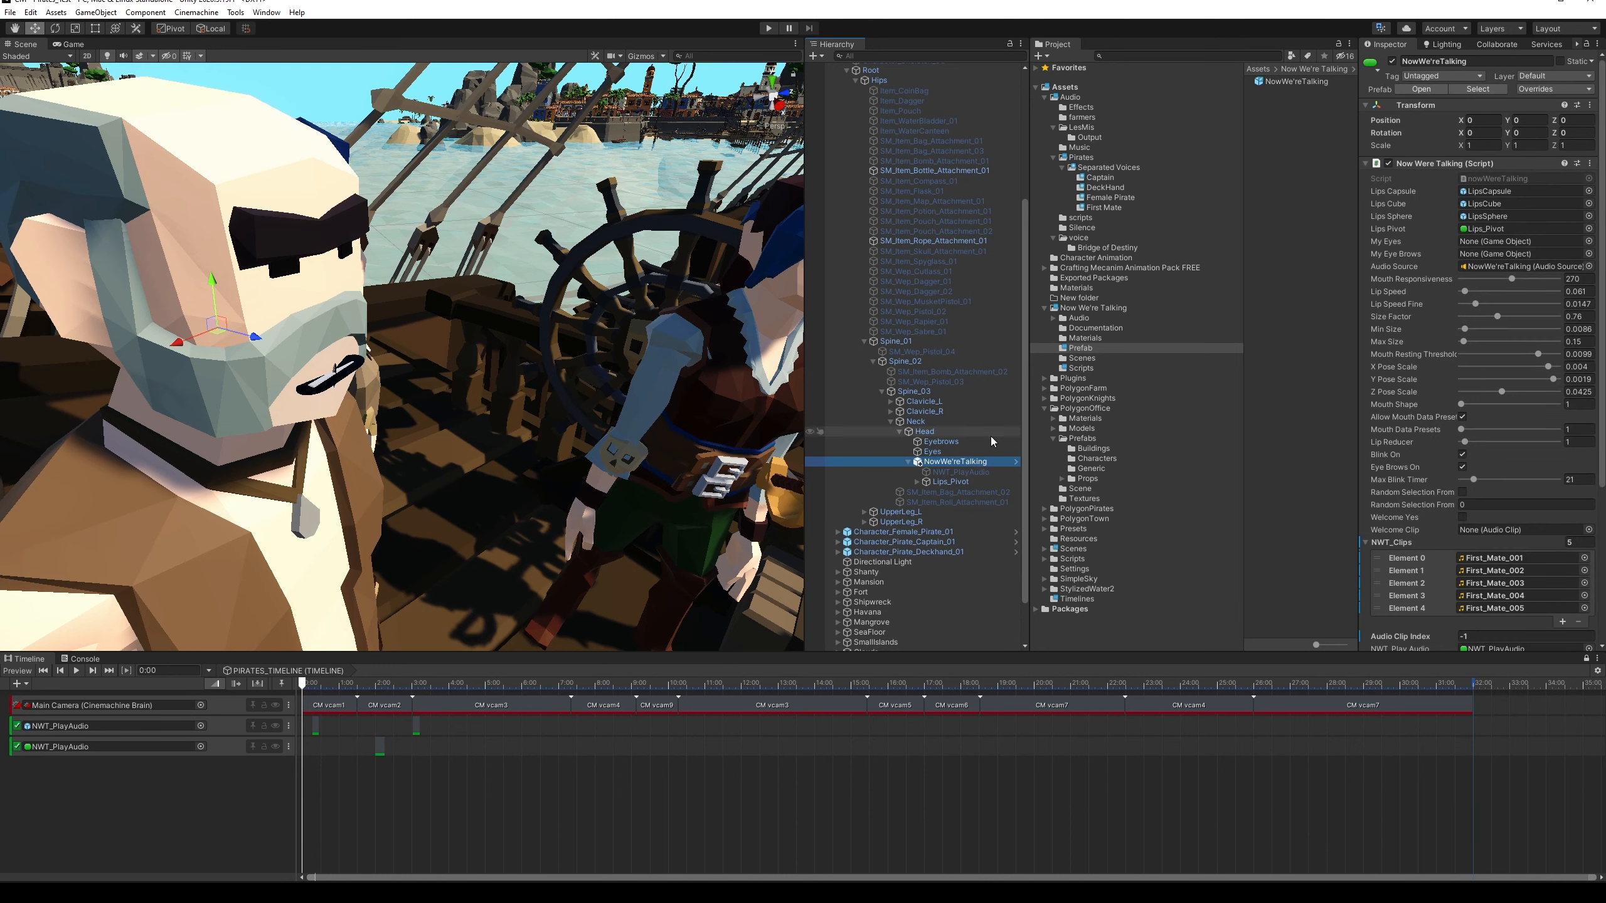
left_click(887, 535)
left_click(838, 532)
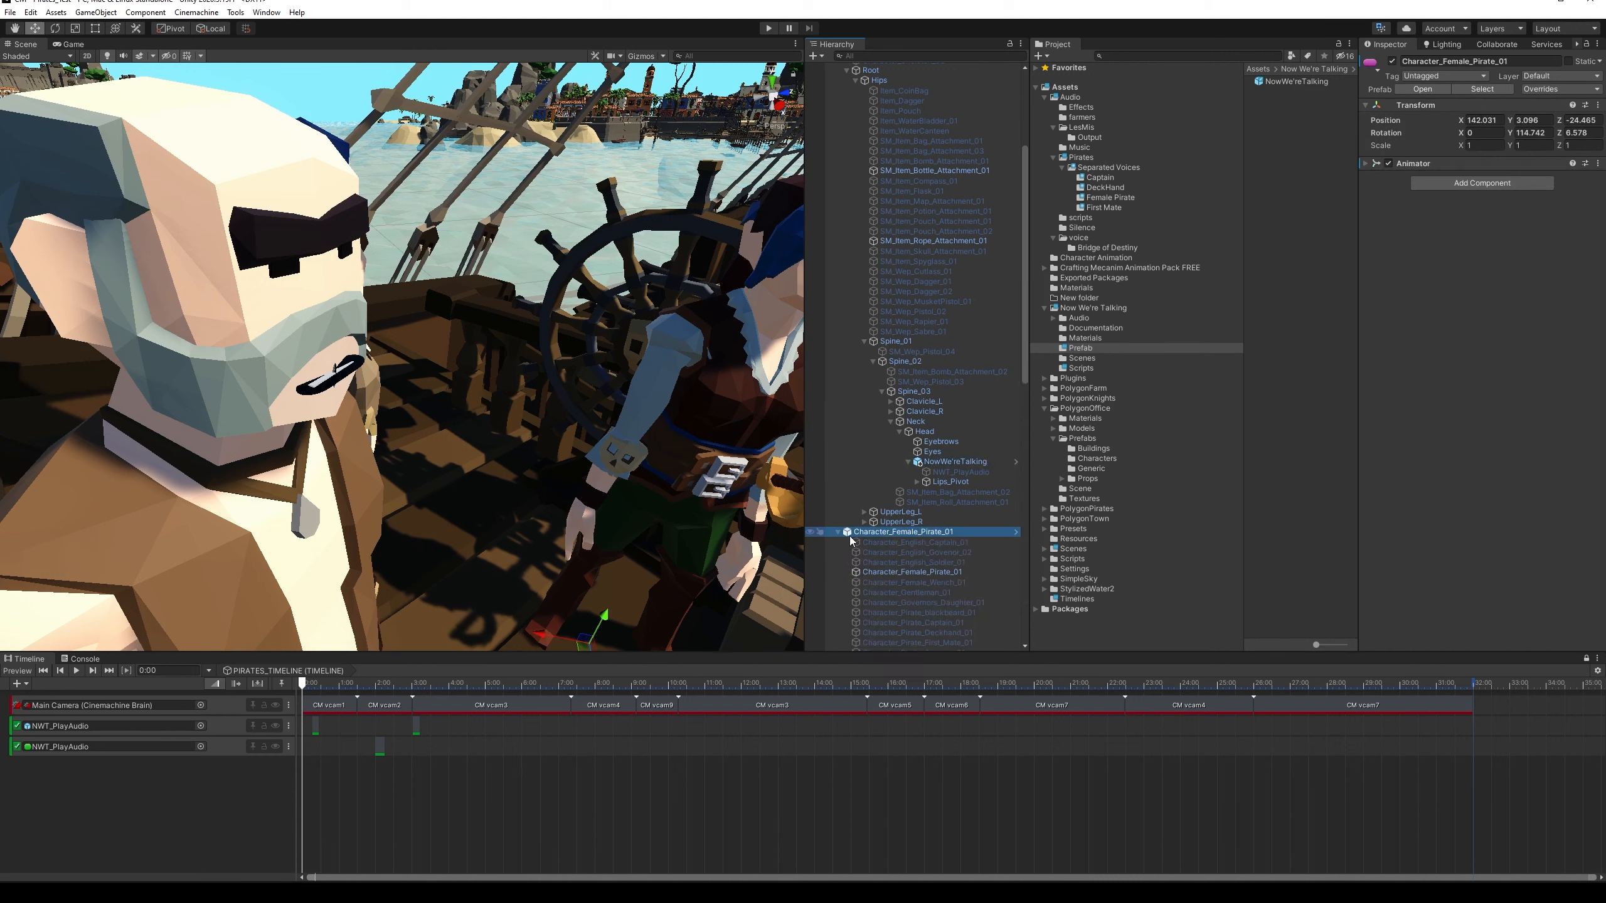
scroll(999, 563, "down", 10)
scroll(984, 540, "down", 6)
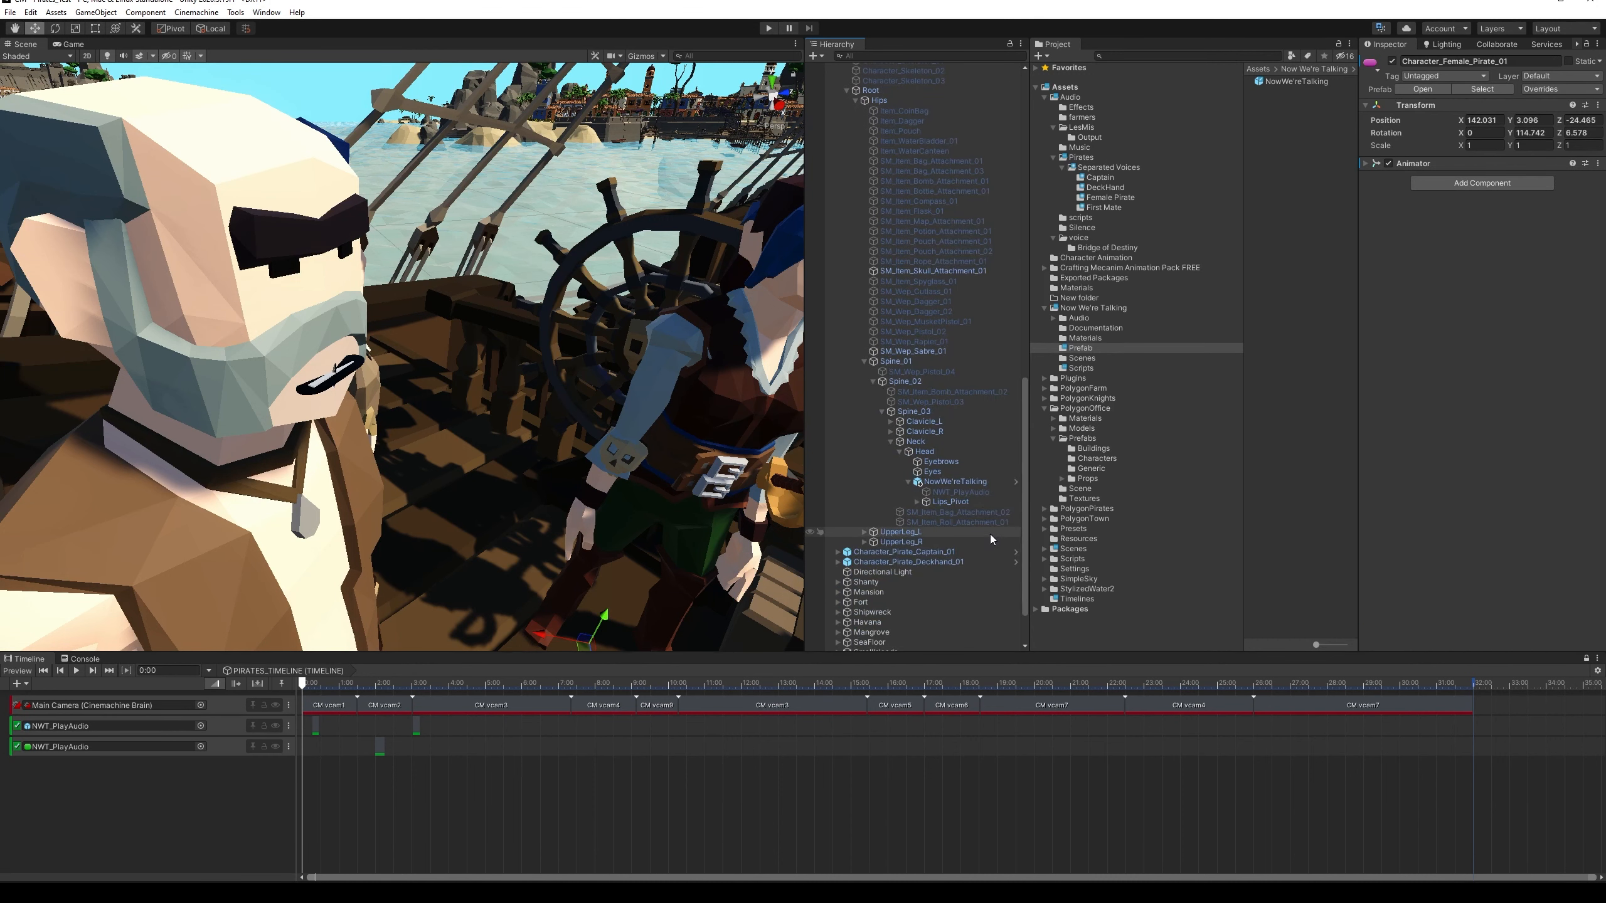
left_click(956, 481)
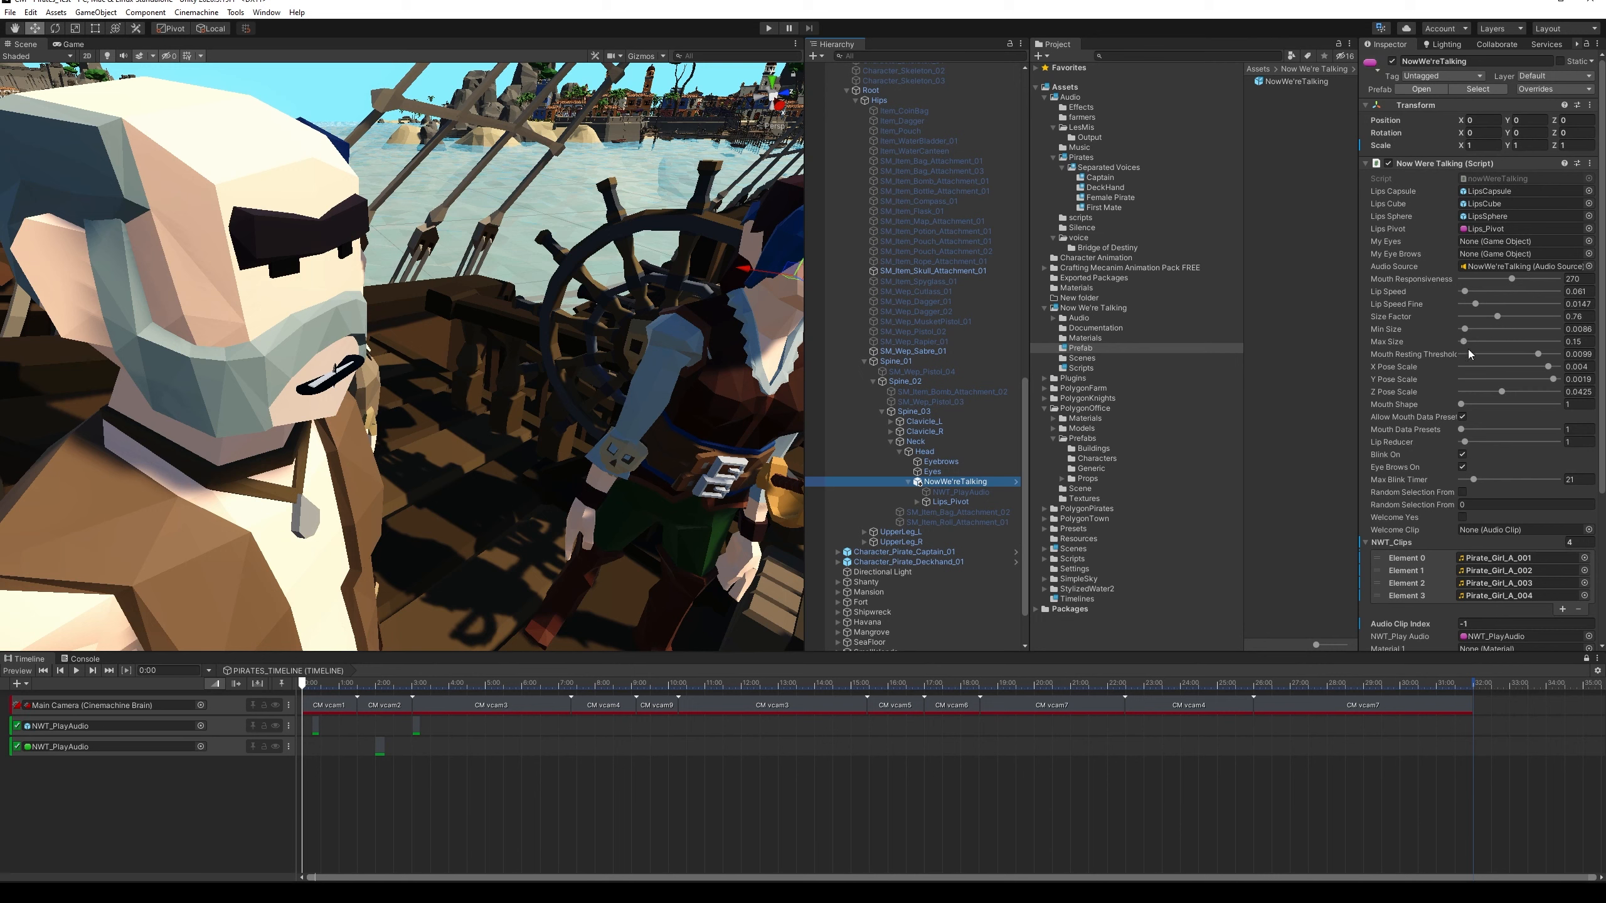
scroll(1419, 522, "down", 5)
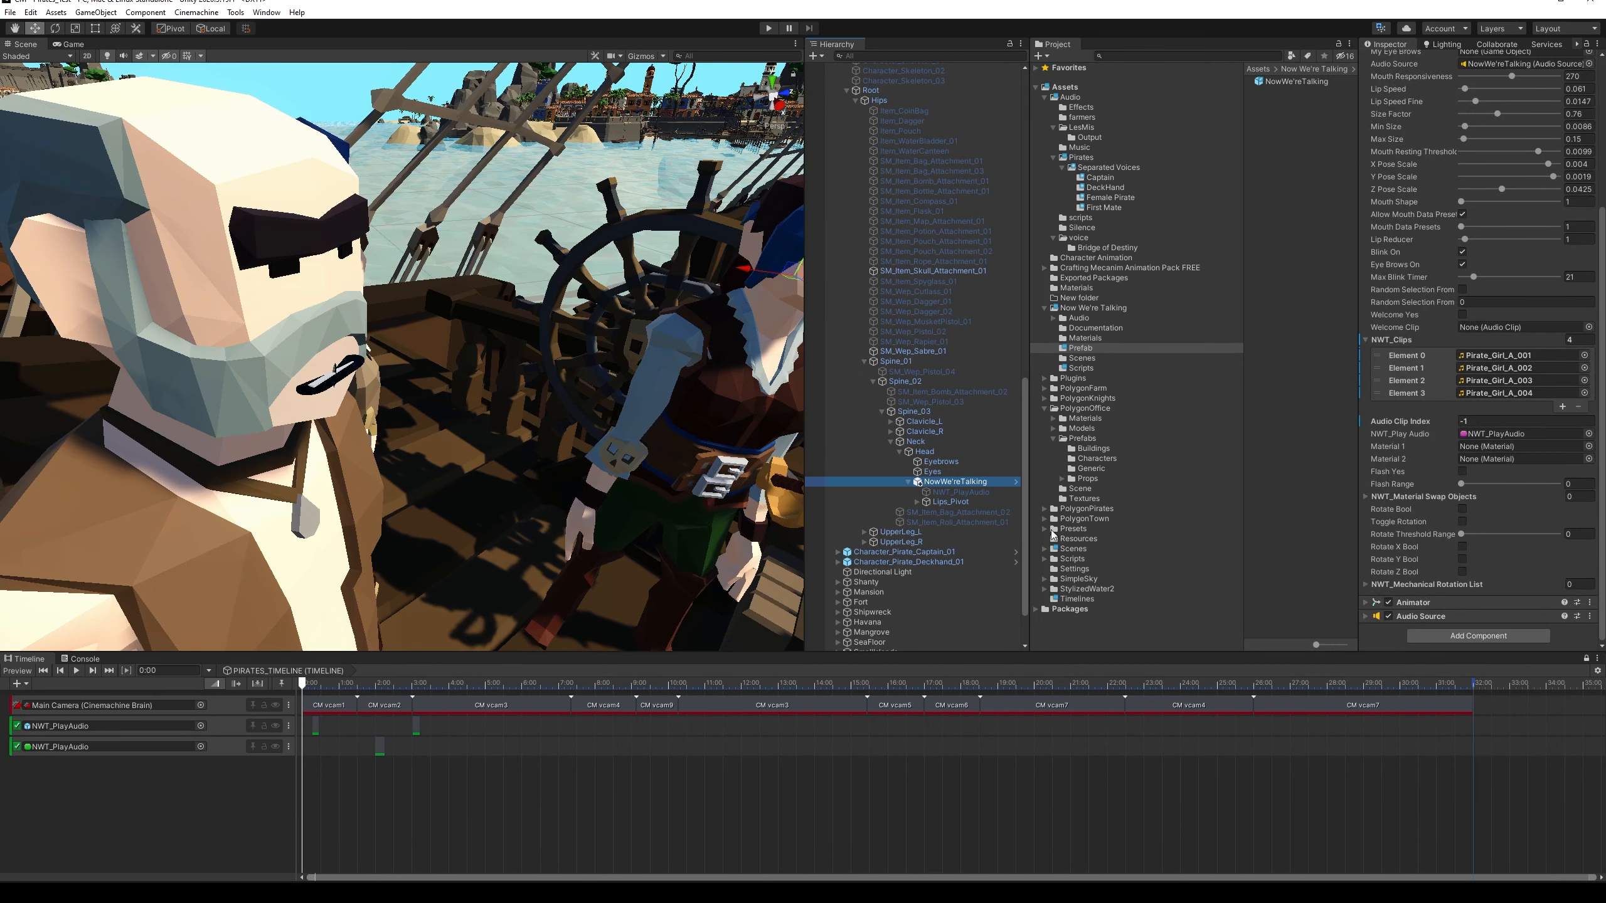
Examine the NWT_Clips list and script settings on the Captain's NowWe'reTalking object
left_click(838, 553)
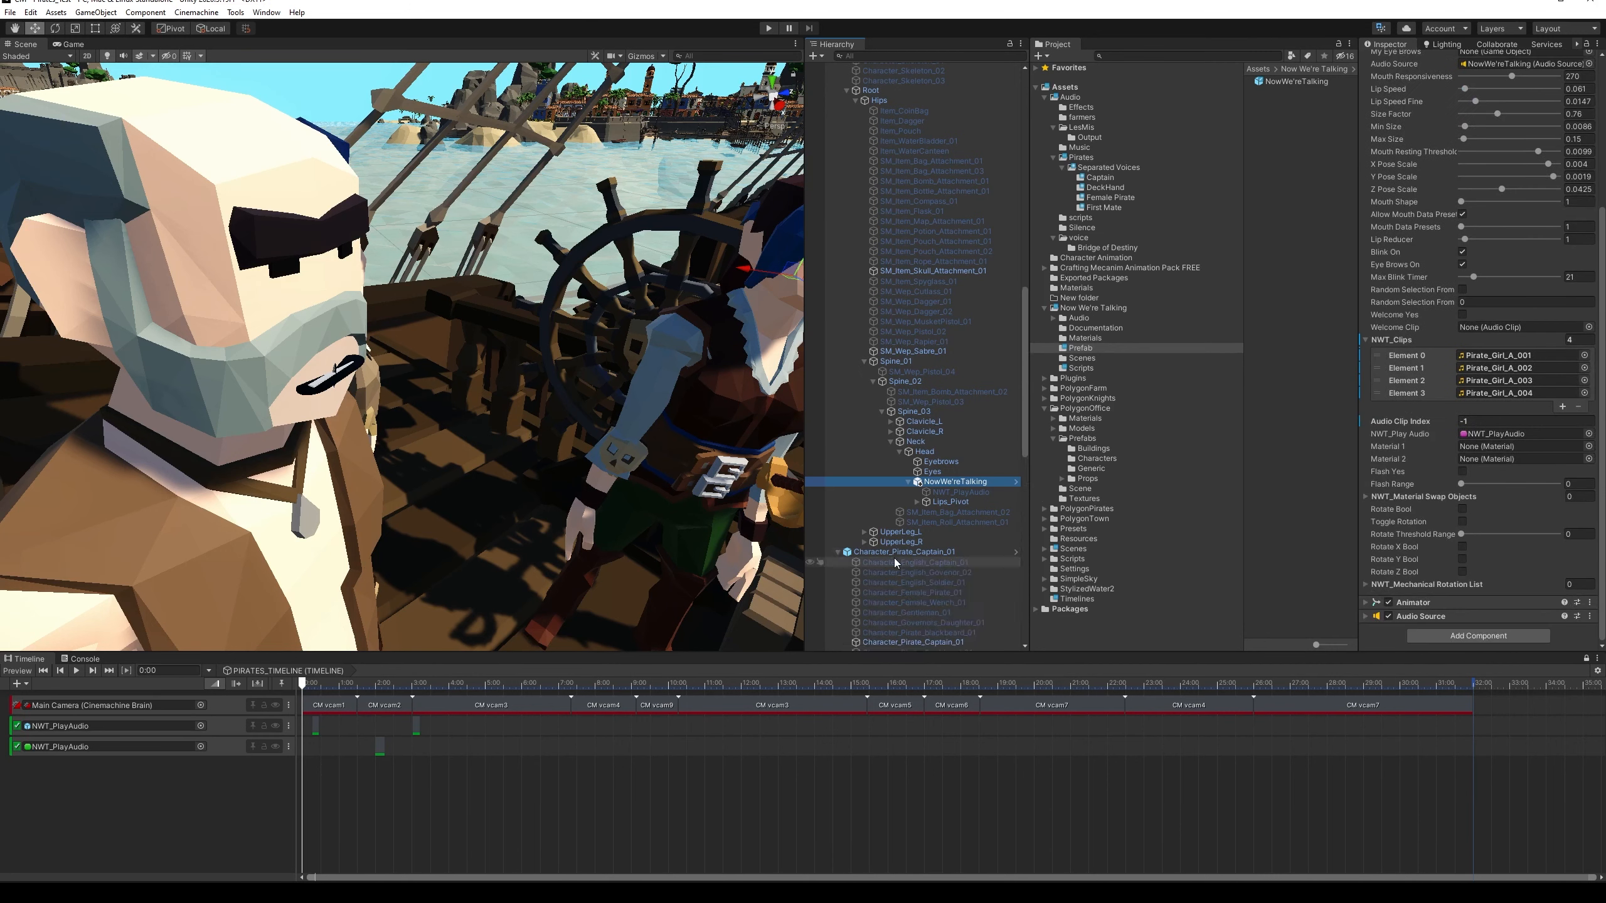
left_click(908, 553)
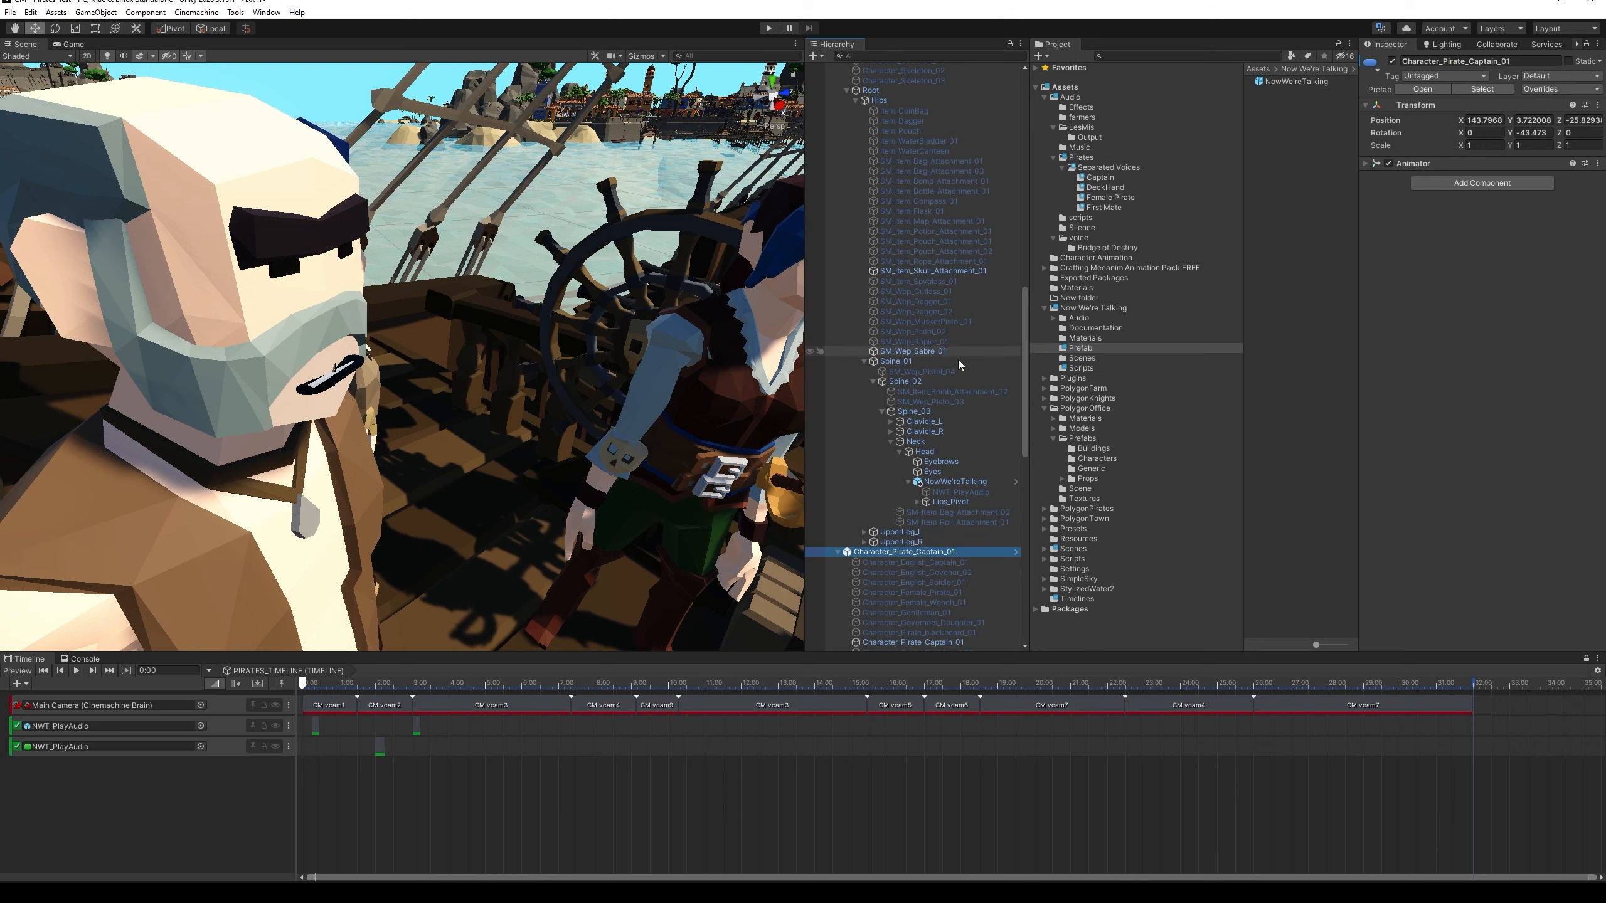
scroll(967, 379, "down", 2)
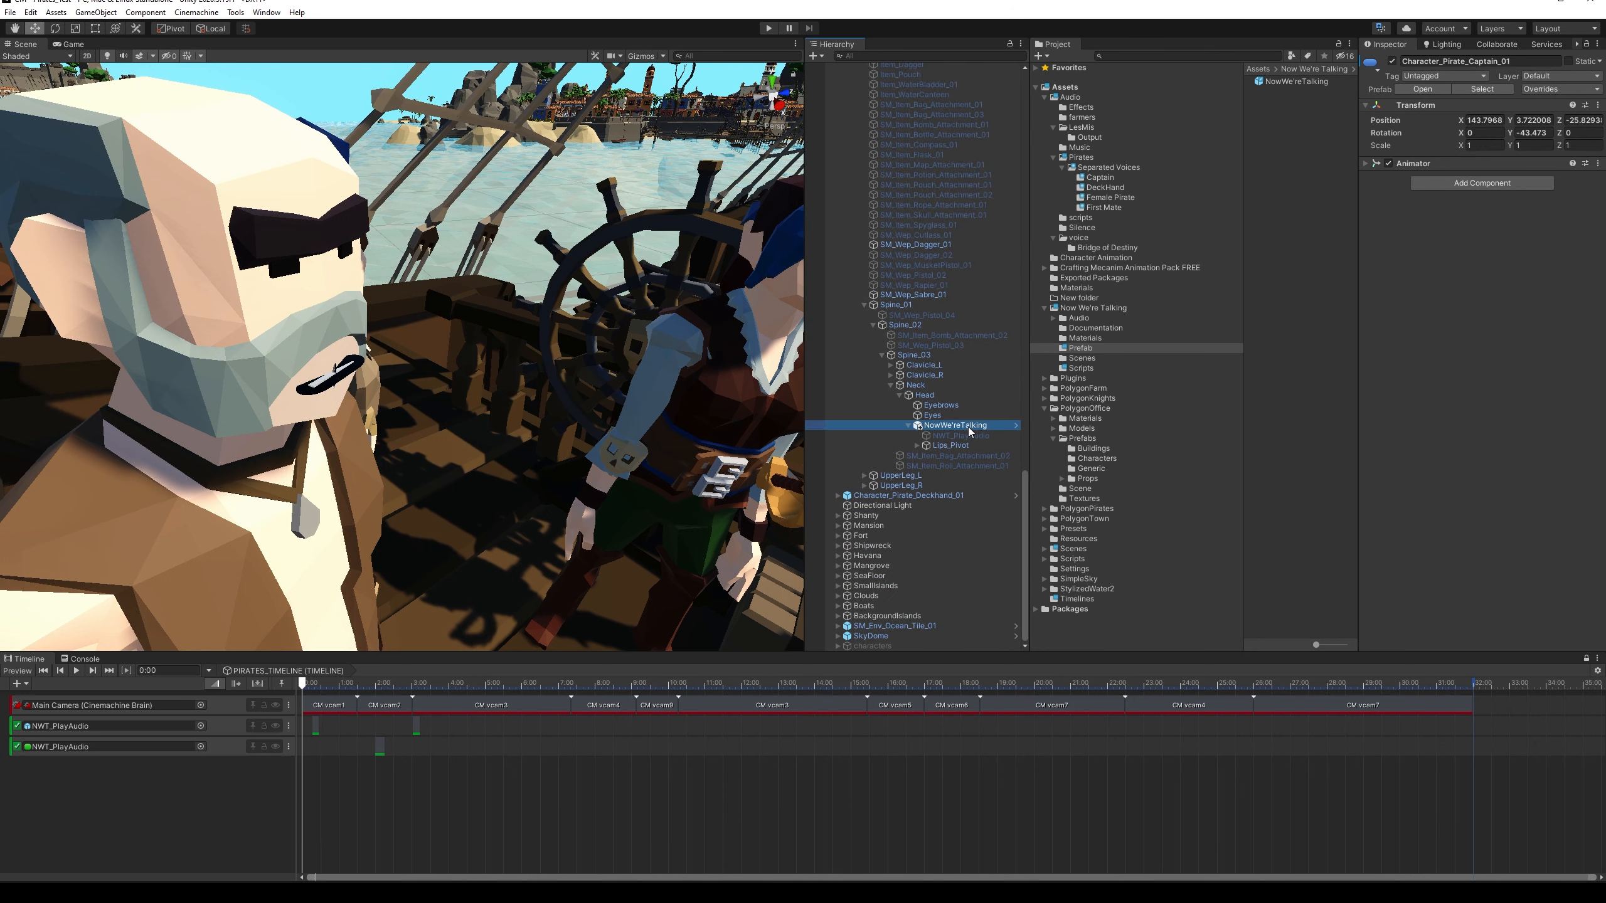
left_click(969, 428)
scroll(1481, 321, "down", 10)
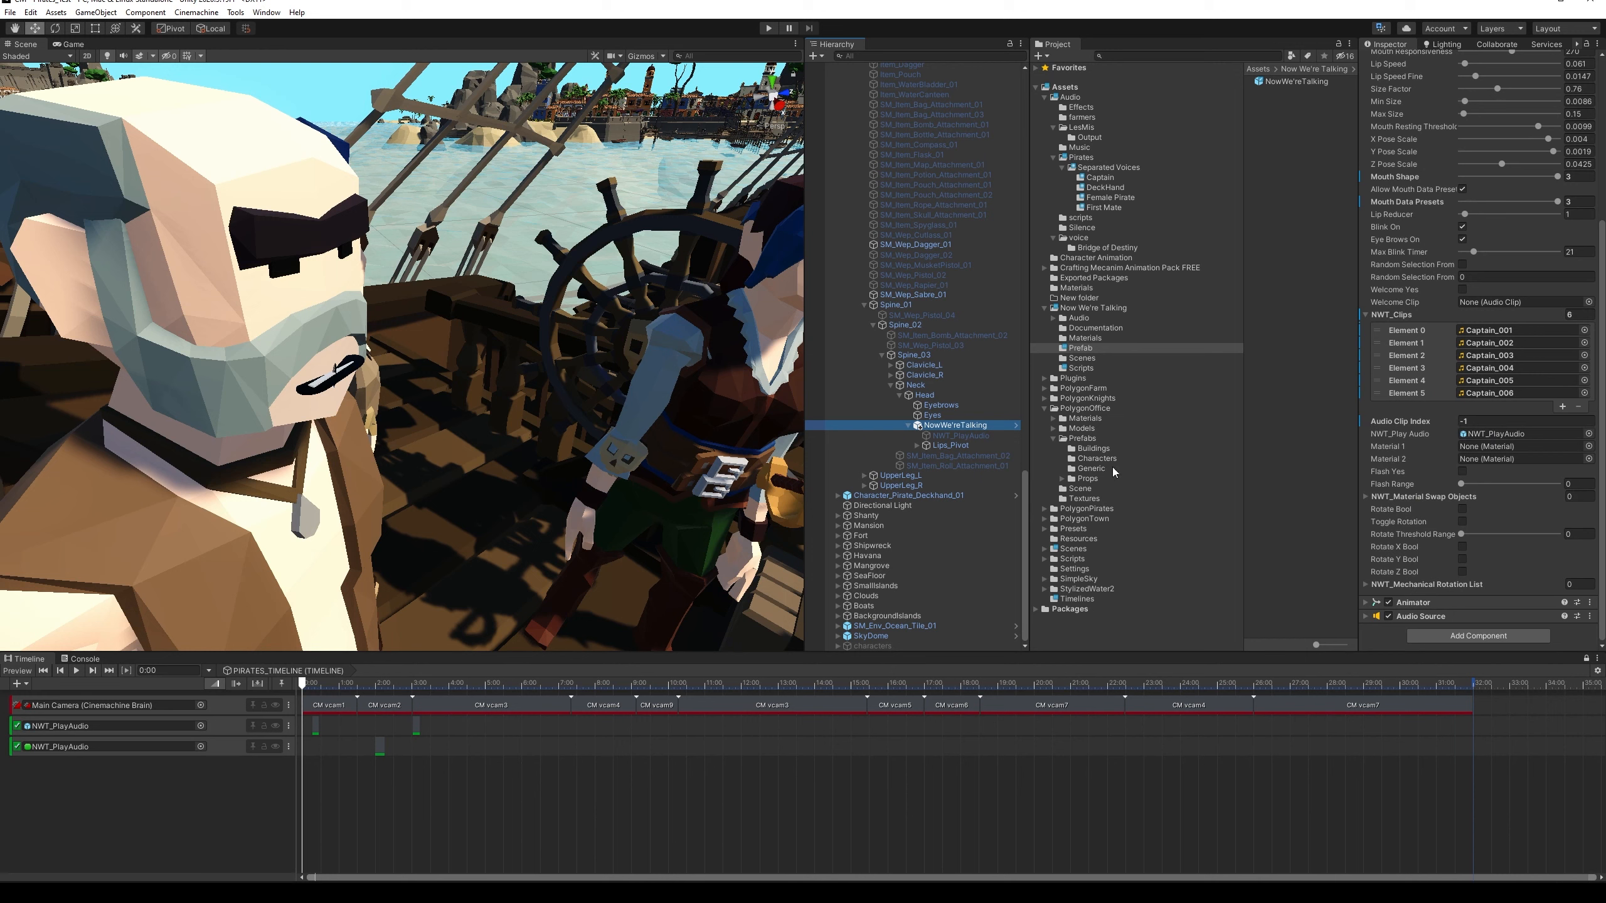
Fill the NWT_Clips list on the Deckhand's NowWe'reTalking with the clips DeckHand001 to DeckHand004, keeping the Inspector locked on that object
left_click(907, 497)
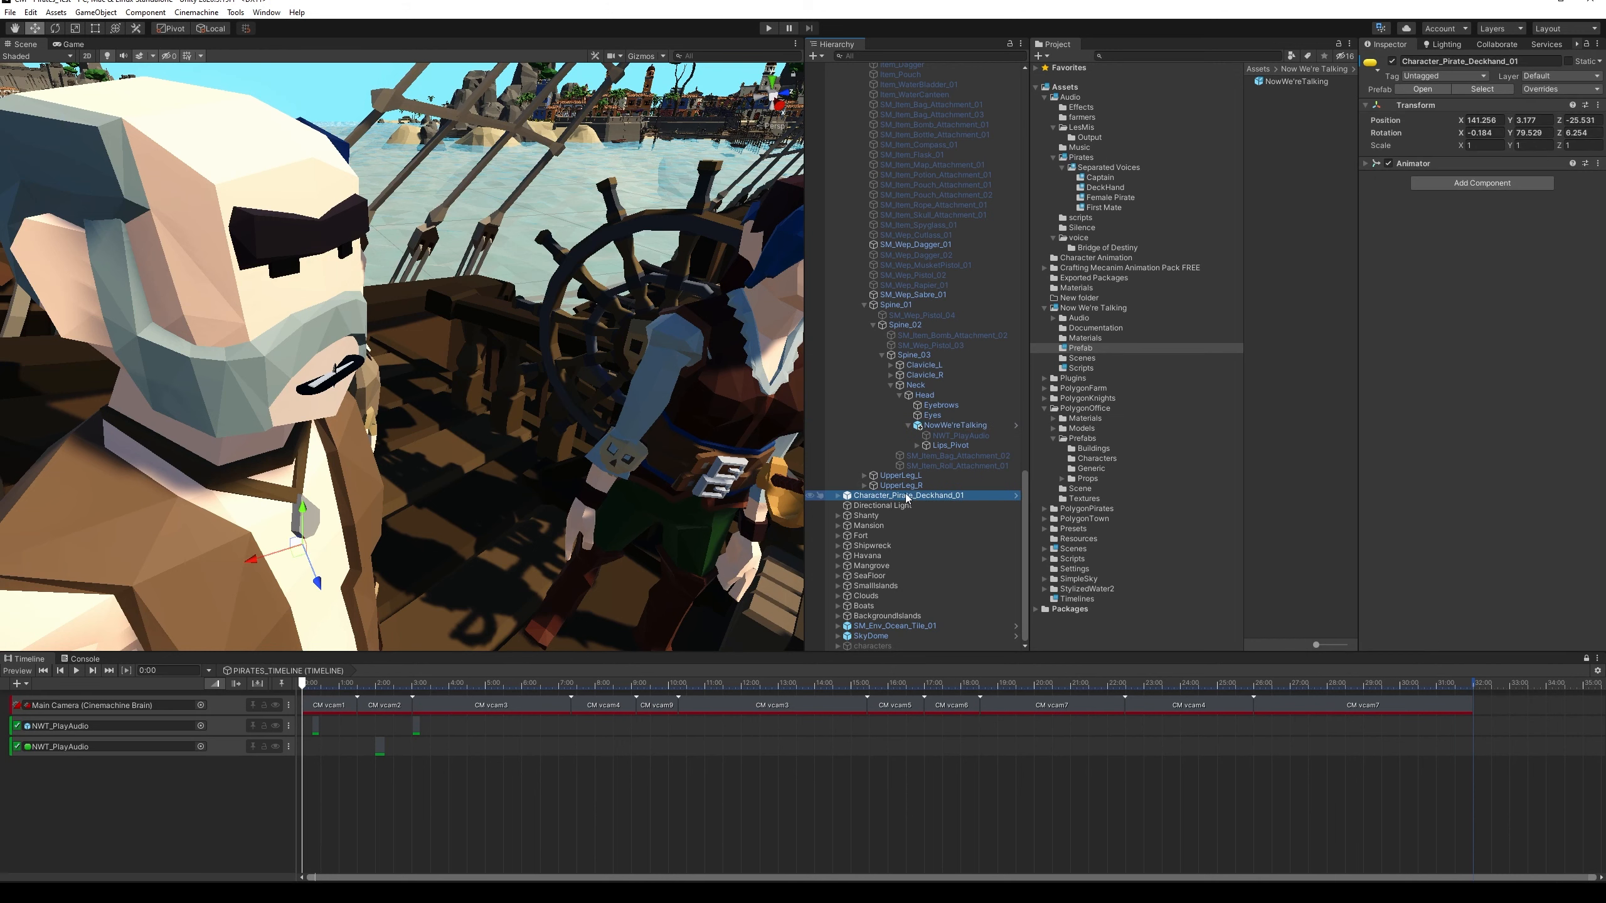
left_click(838, 496)
scroll(963, 474, "down", 12)
scroll(999, 405, "down", 5)
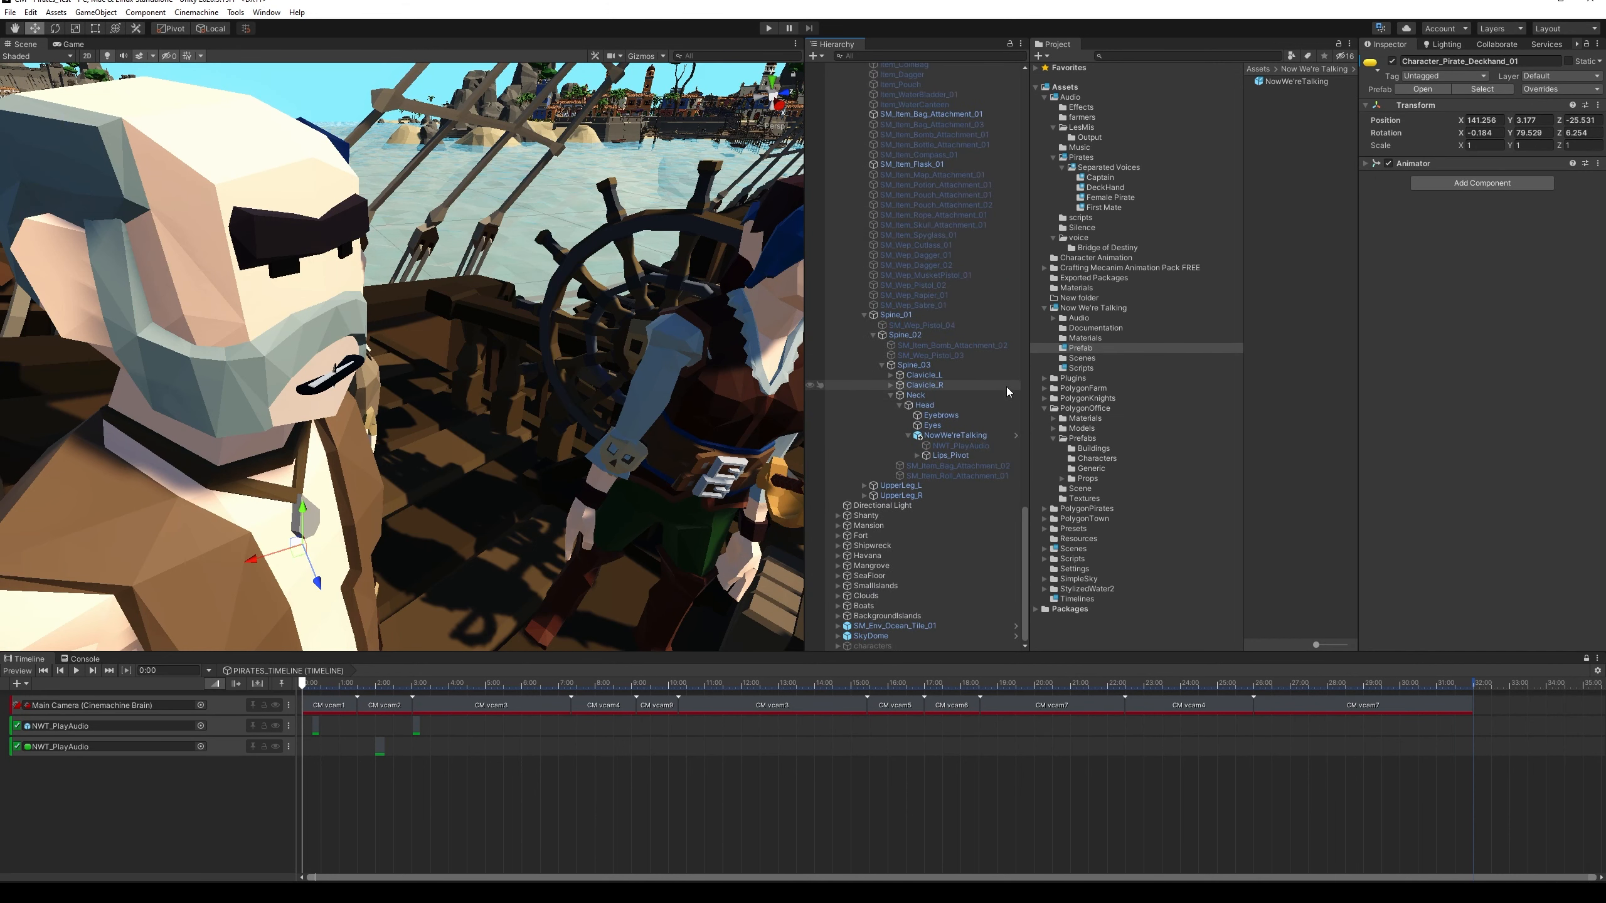
left_click(974, 438)
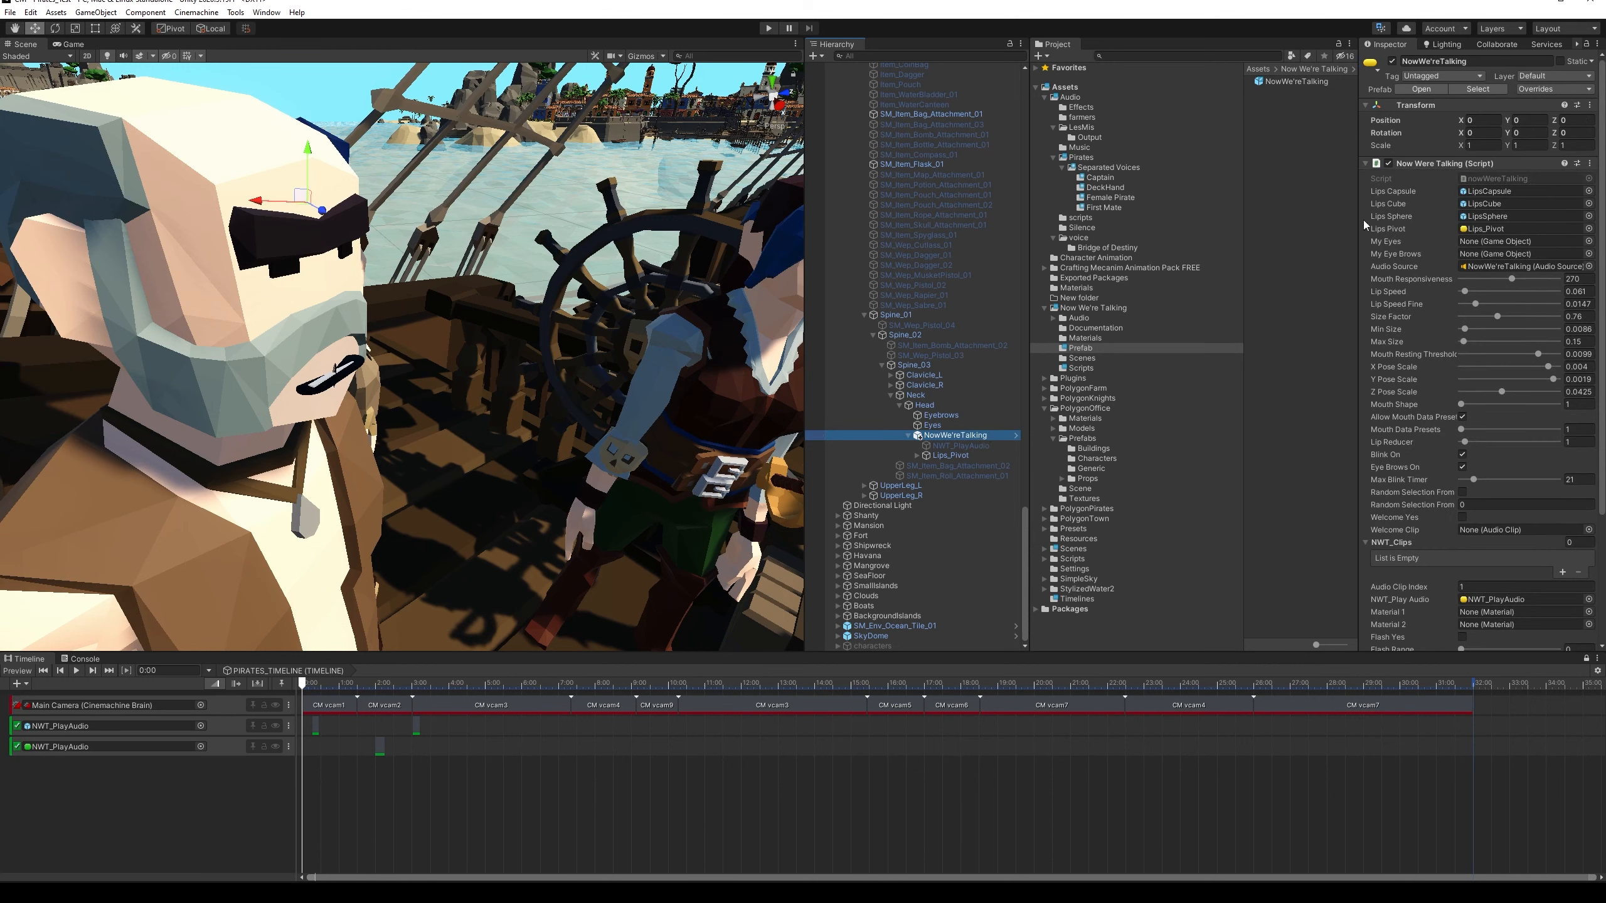
left_click(1106, 188)
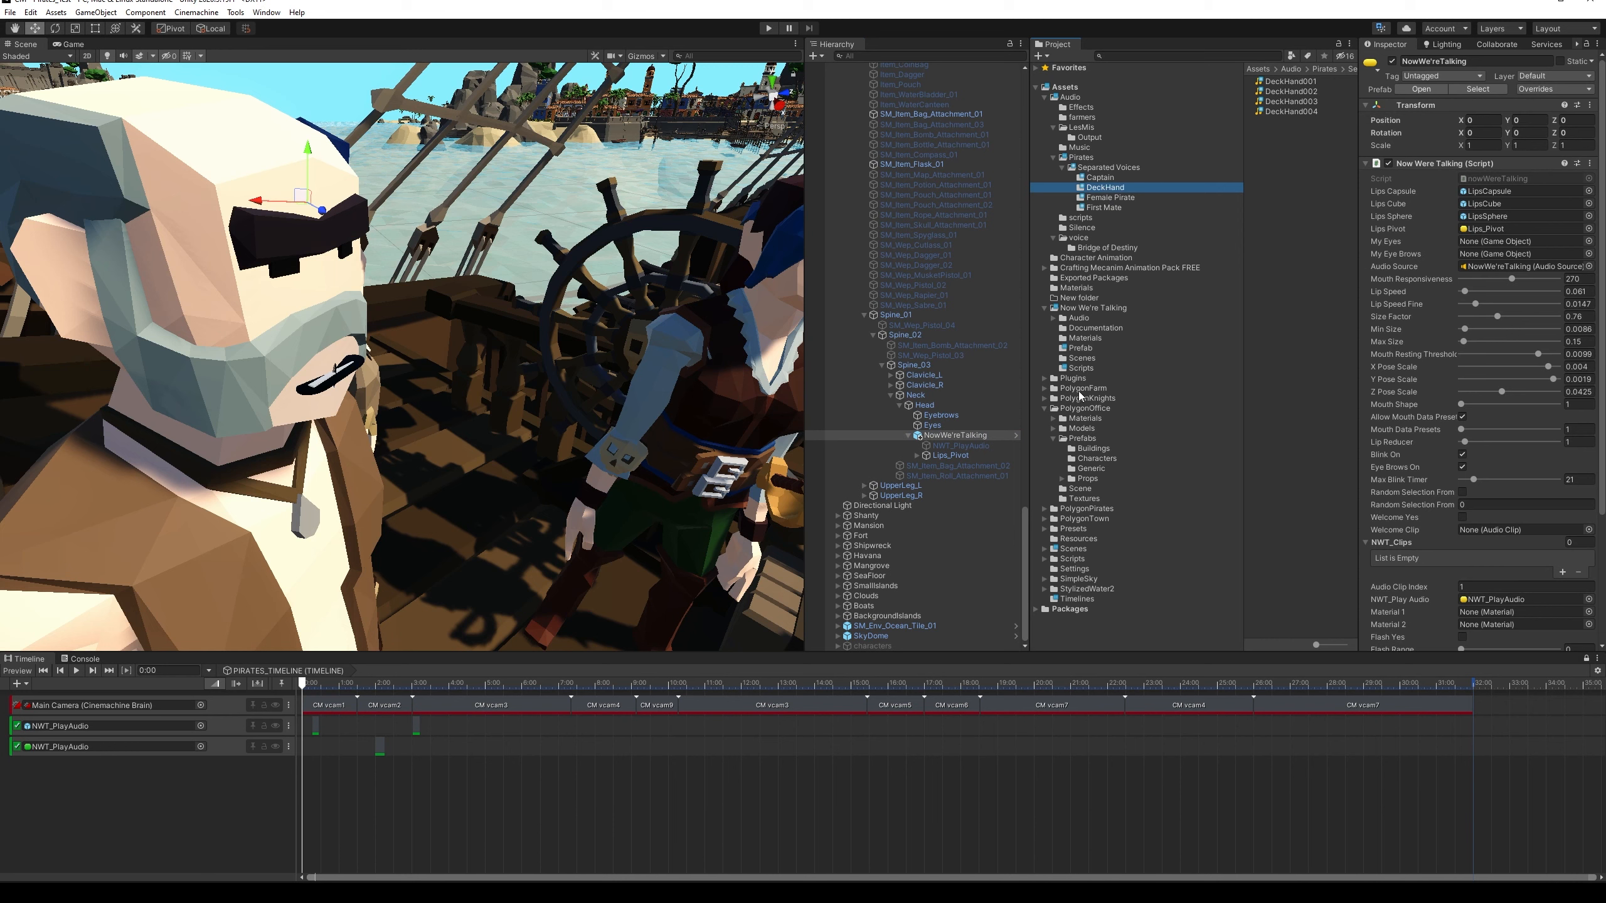
left_click(1586, 44)
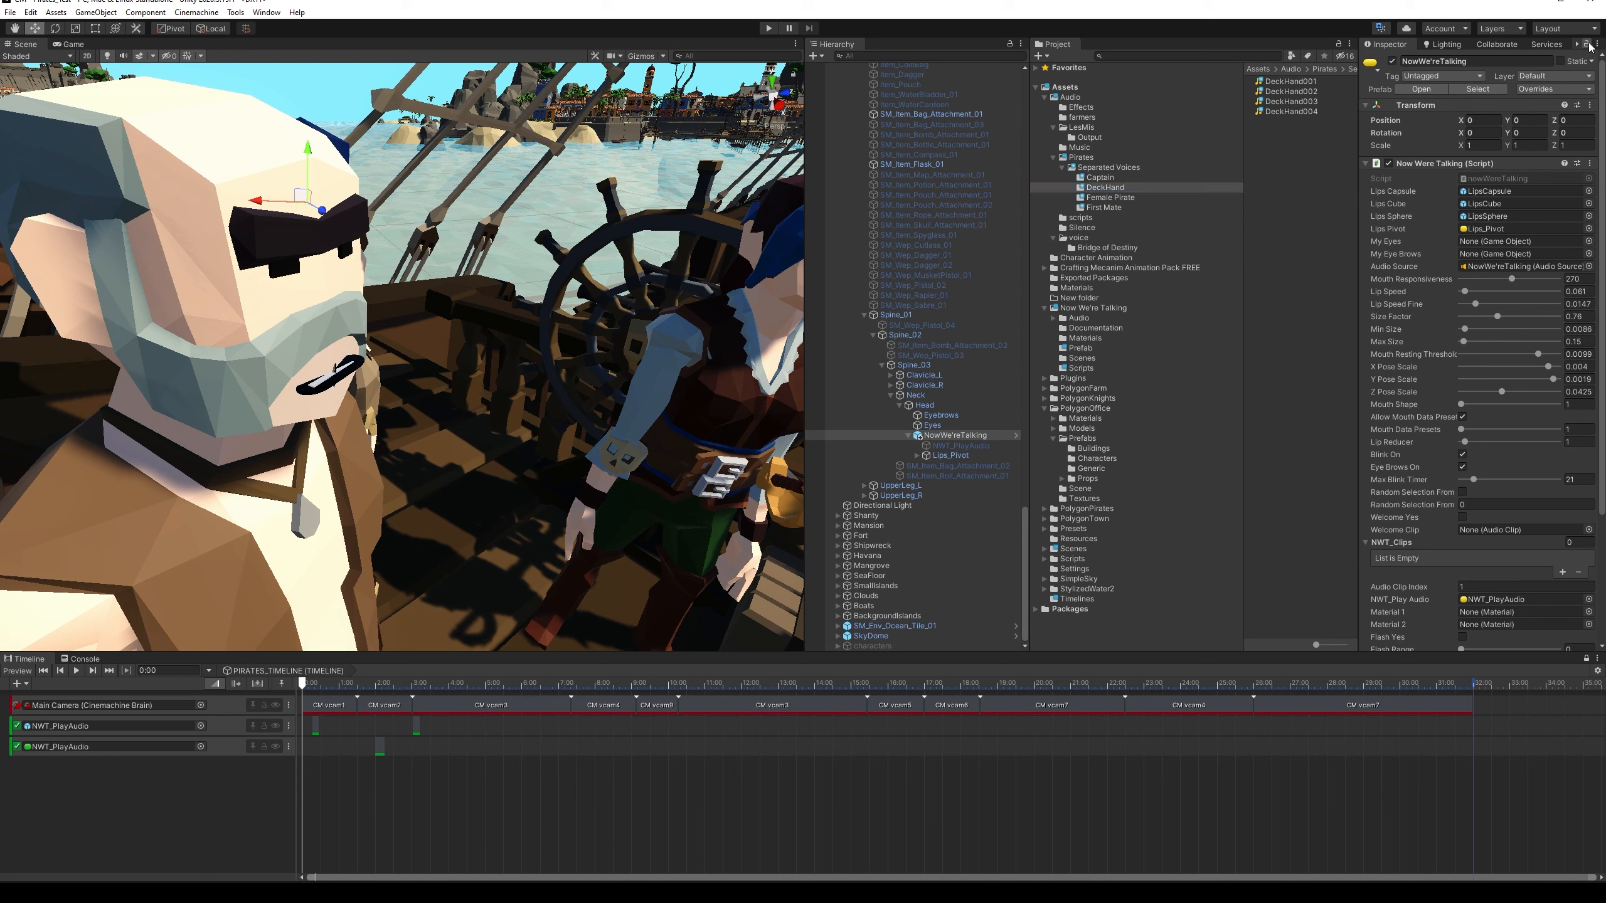
left_click(1291, 82)
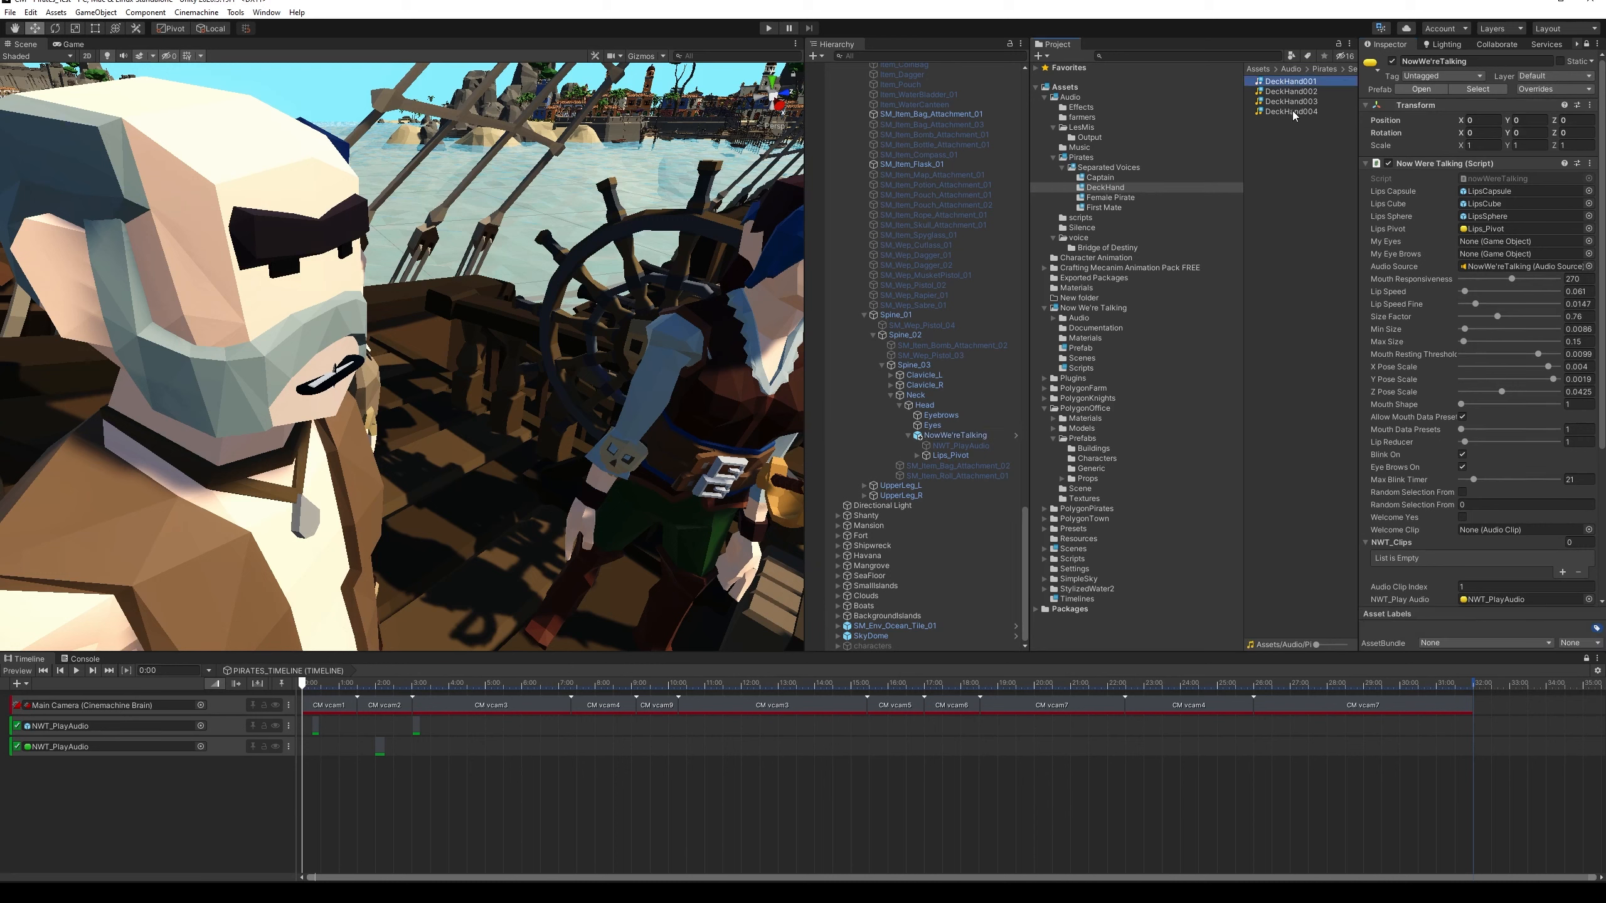
left_click(1293, 111, "shift")
left_click_drag(1283, 87, 1399, 545)
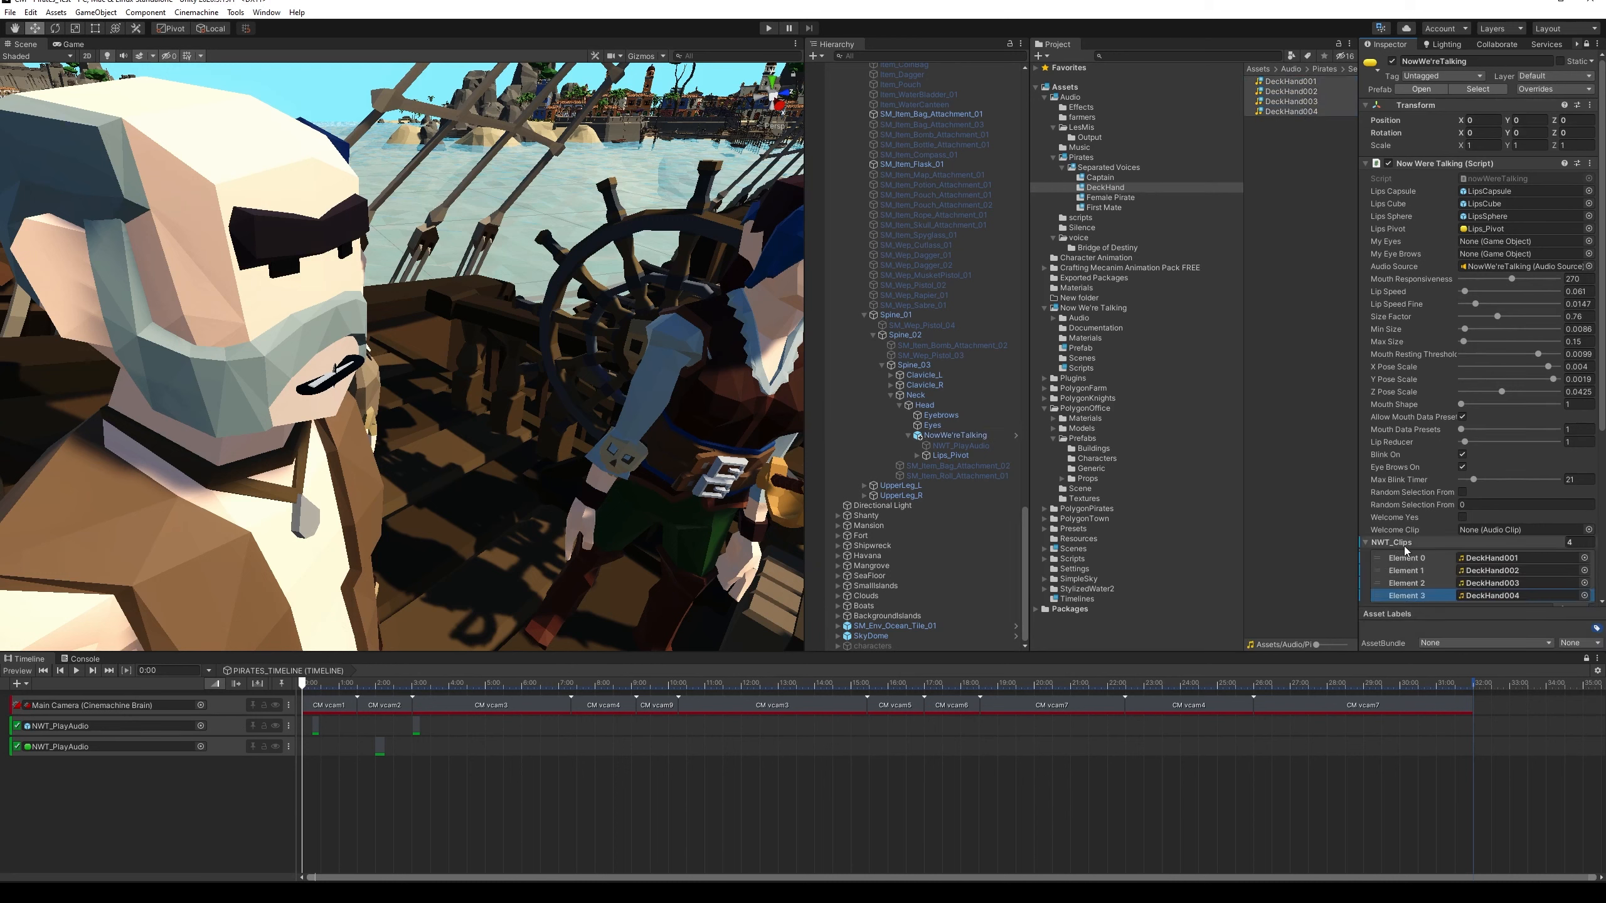
Set the Deckhand's Audio Clip Index to -1 and unlock the Inspector
scroll(1404, 546, "down", 5)
left_click(1581, 377)
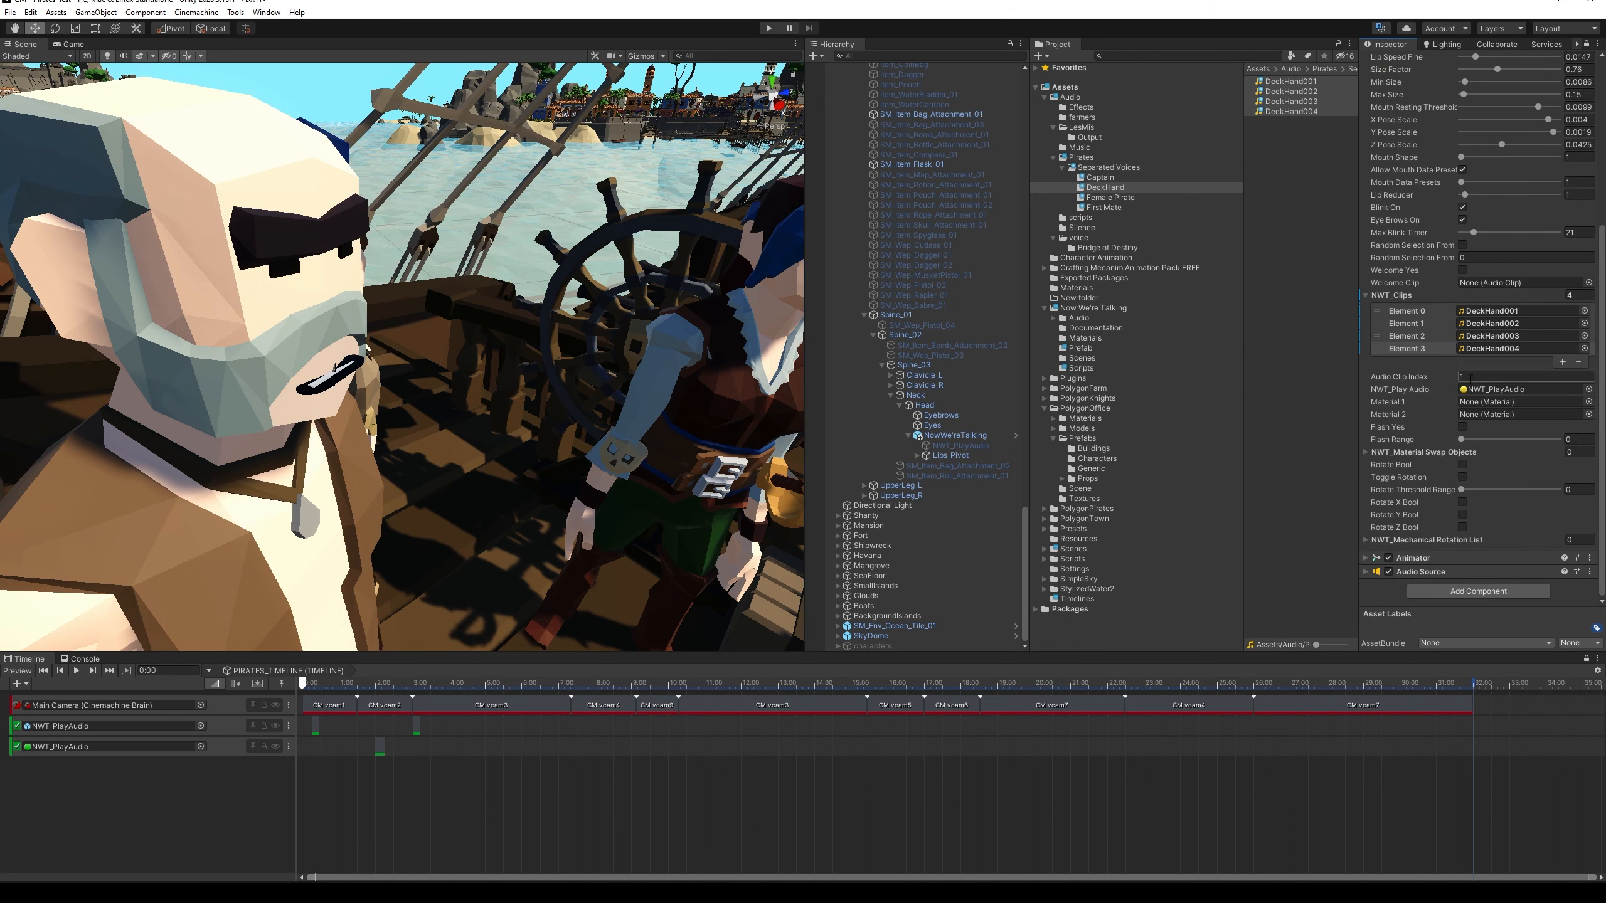
type("-")
left_click(1312, 172)
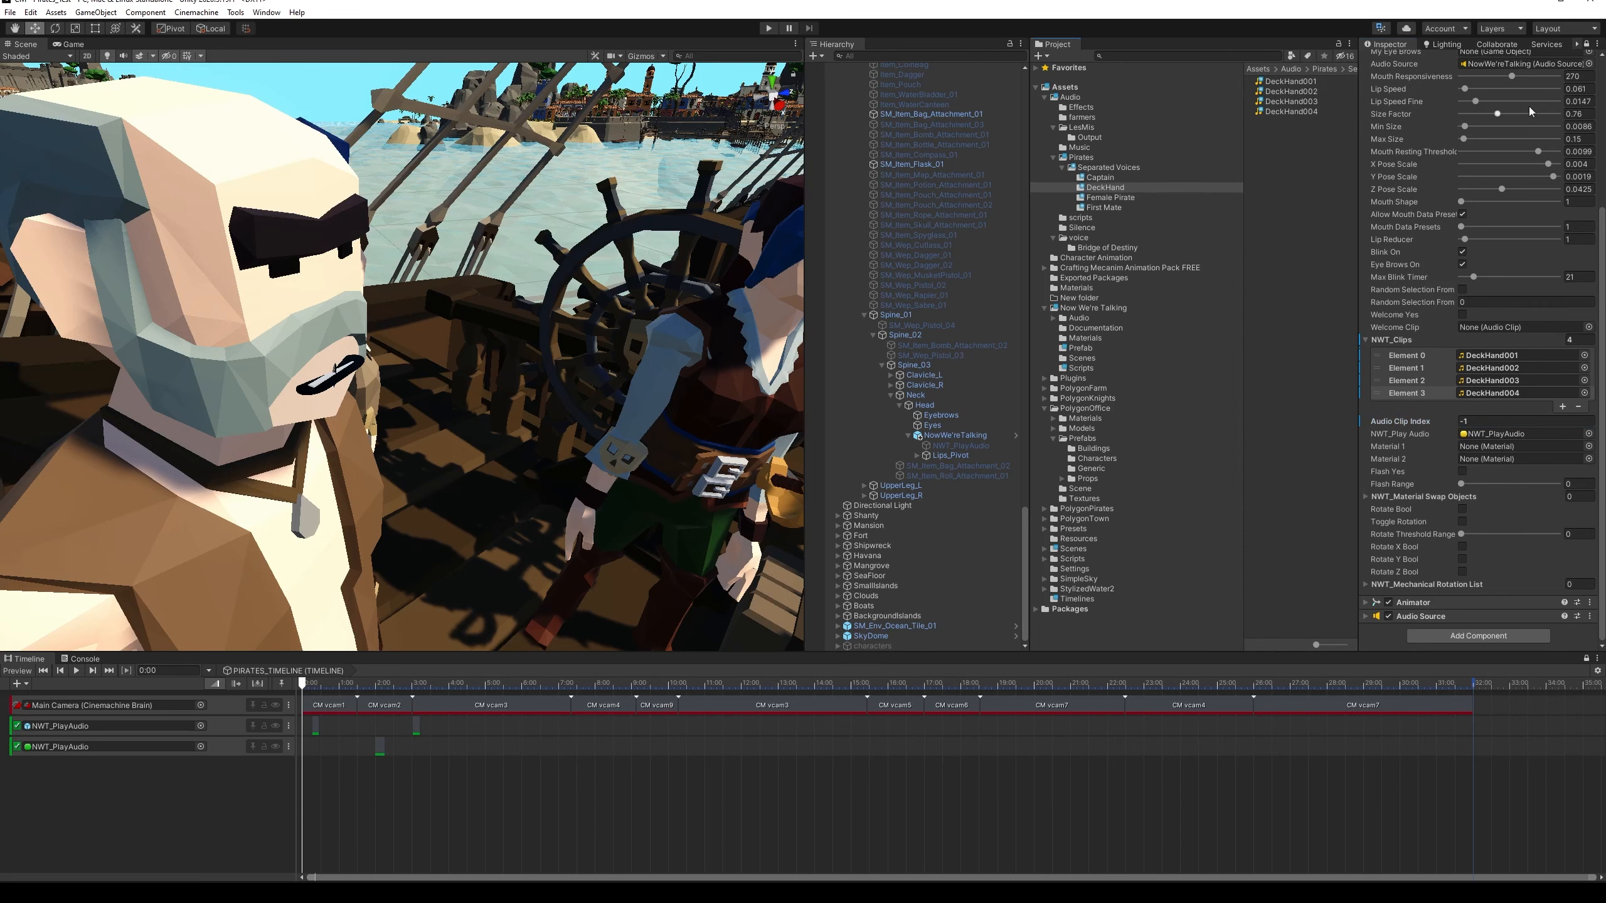
left_click(1588, 45)
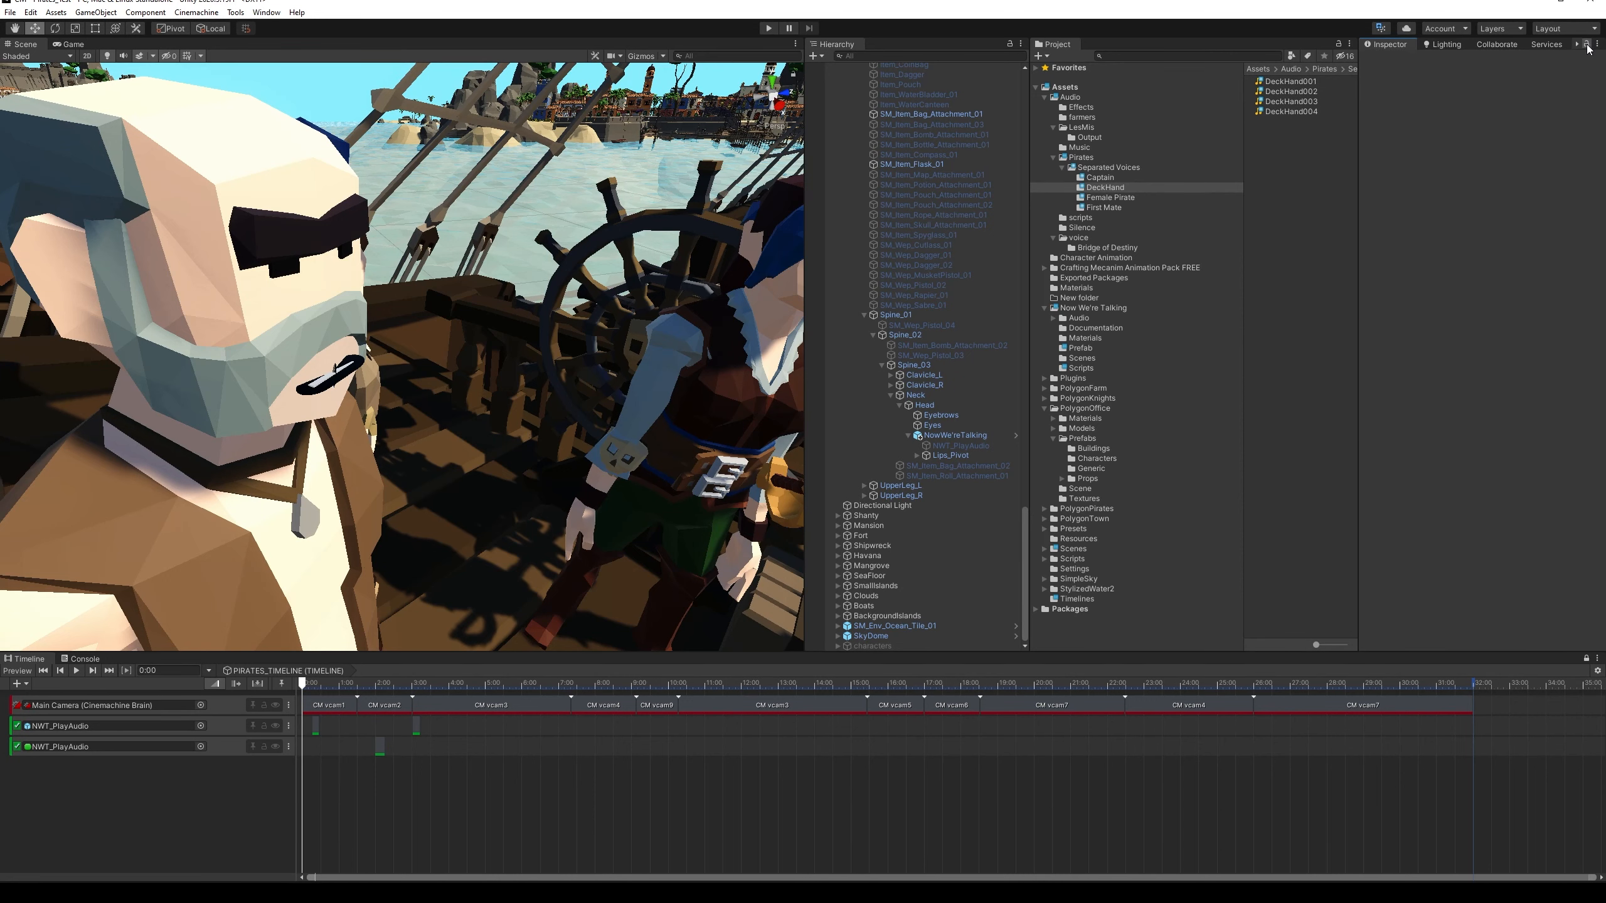
Frame the Deckhand's NowWe'reTalking object in the scene and view his face from the front
left_click(951, 436)
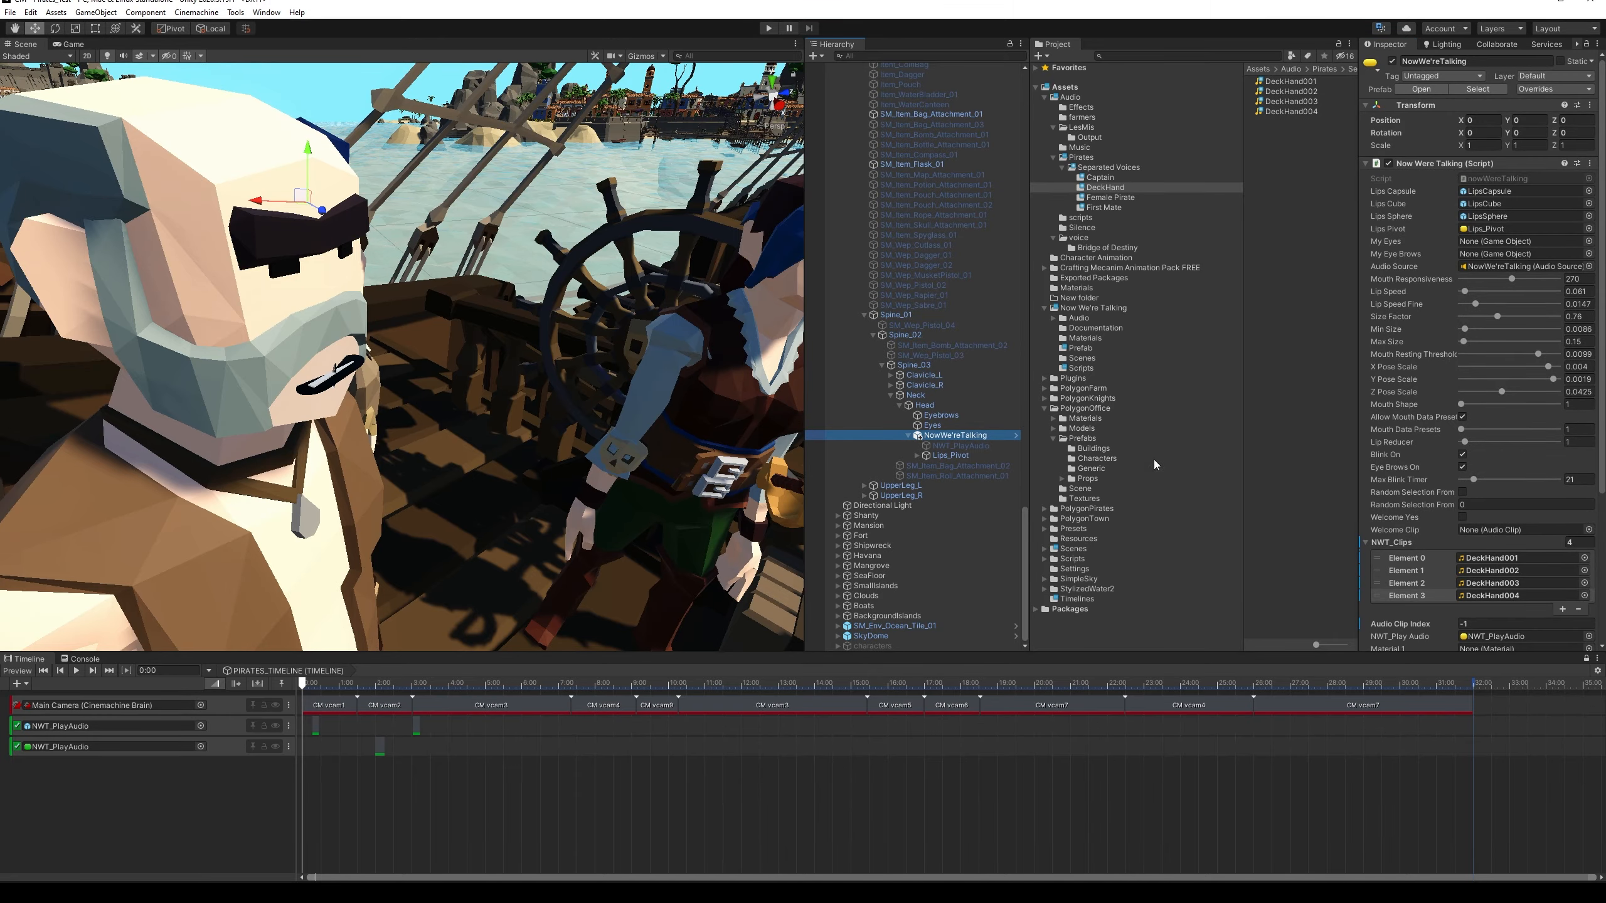
key("f")
right_click_drag(588, 370, 1031, 803, "alt")
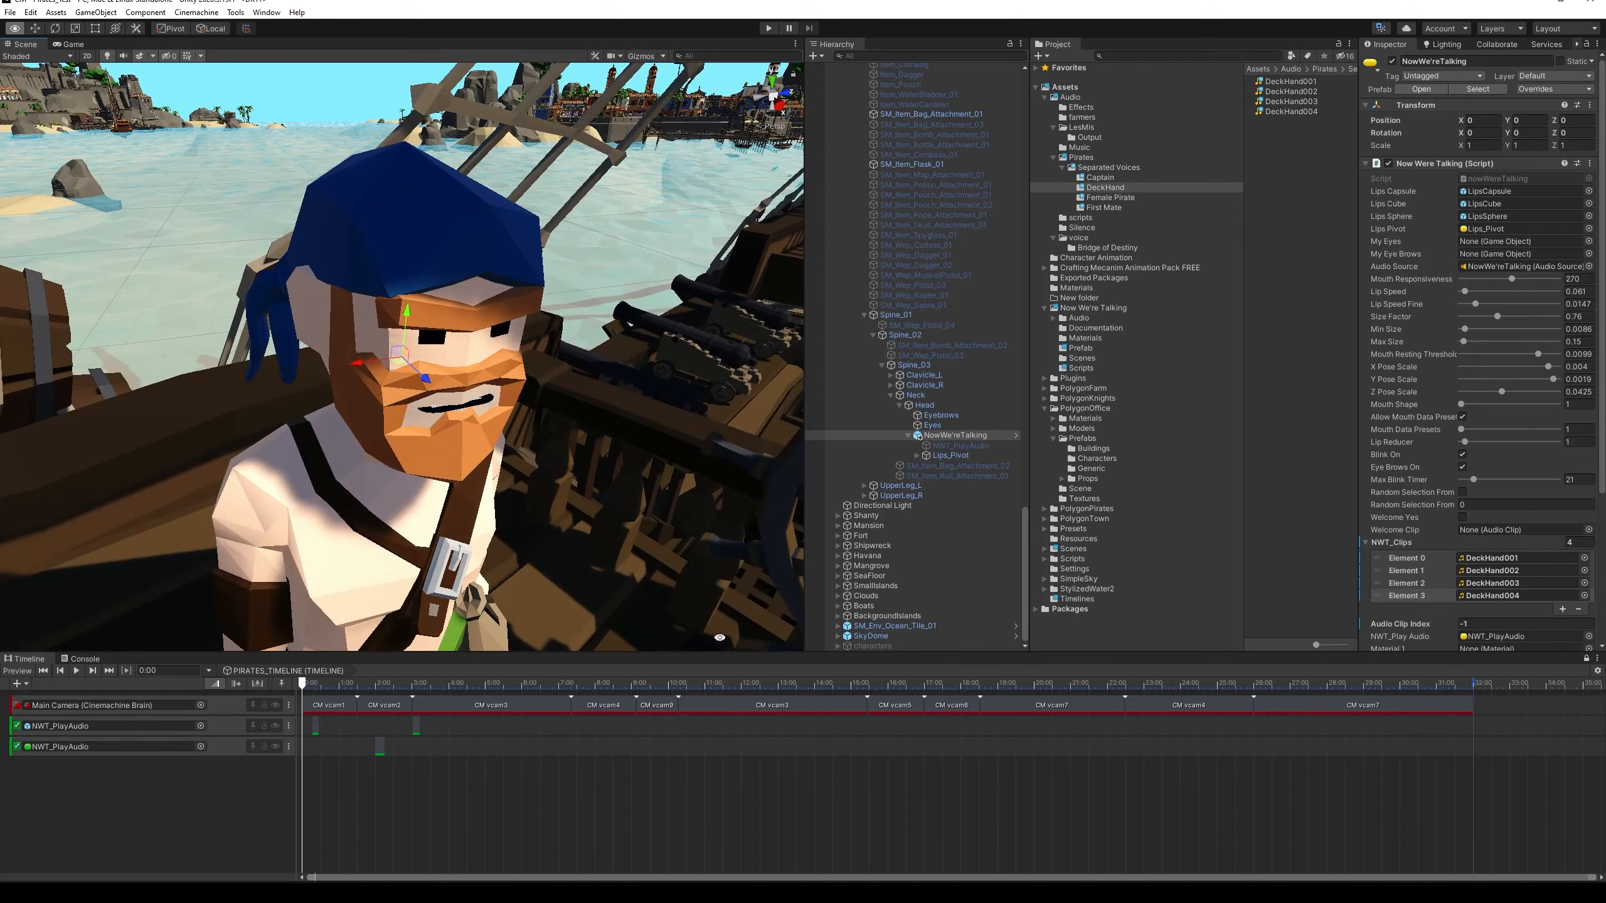
left_click_drag(719, 637, 632, 538, "alt")
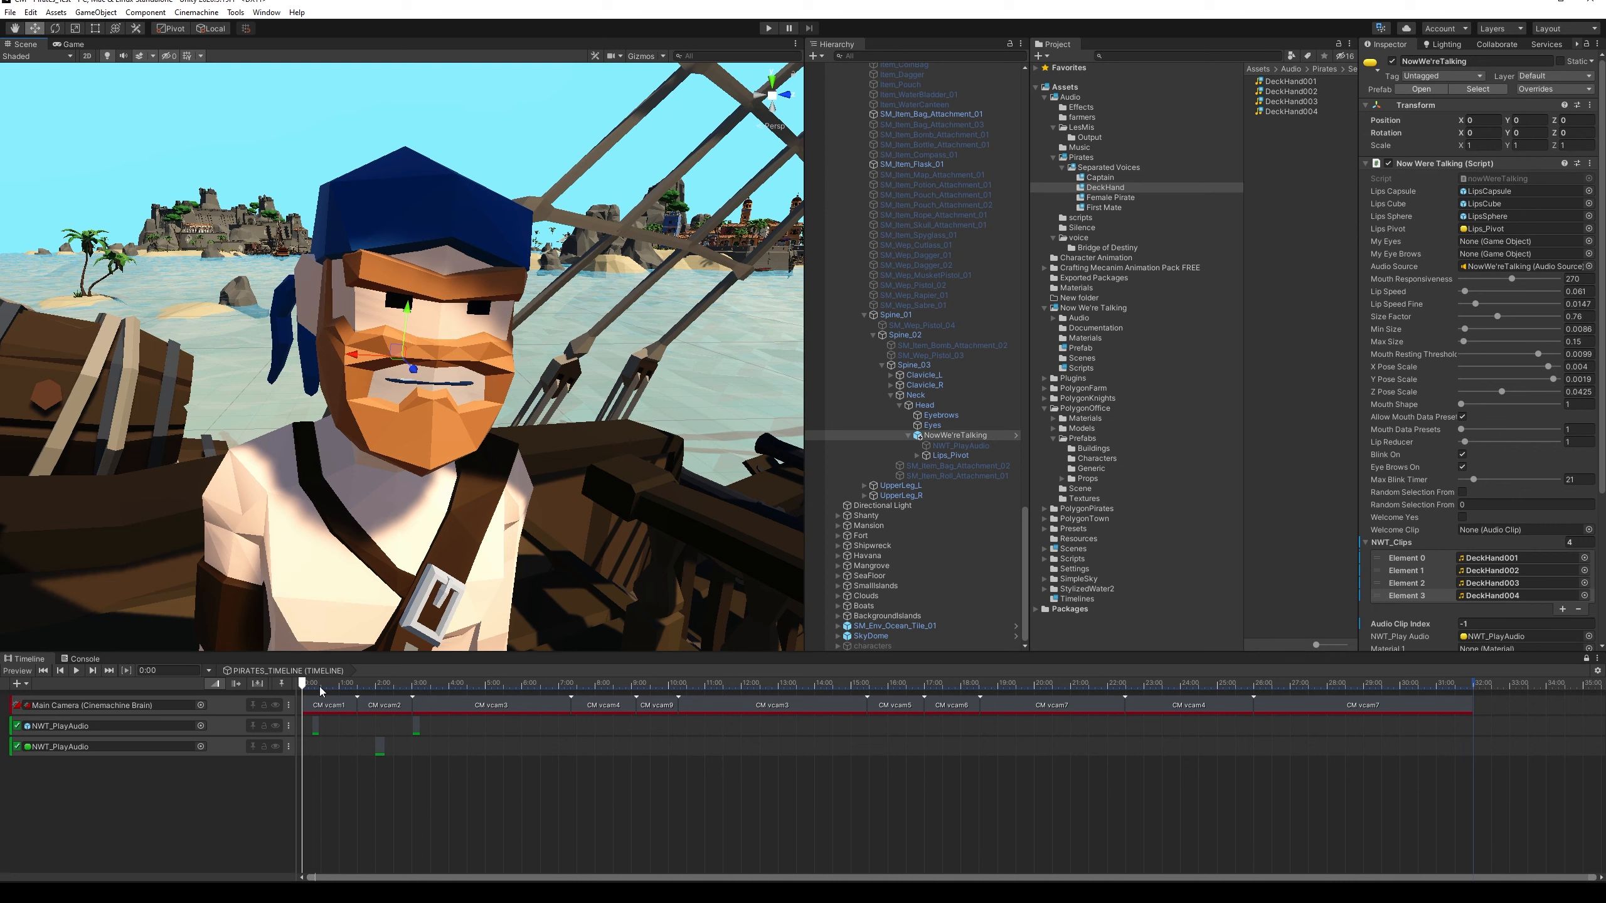
Add an Activation Track for the female pirate's NWT_PlayAudio, with its clip starting at about 1.97 s and shortened to 0.3 s
scroll(966, 480, "up", 5)
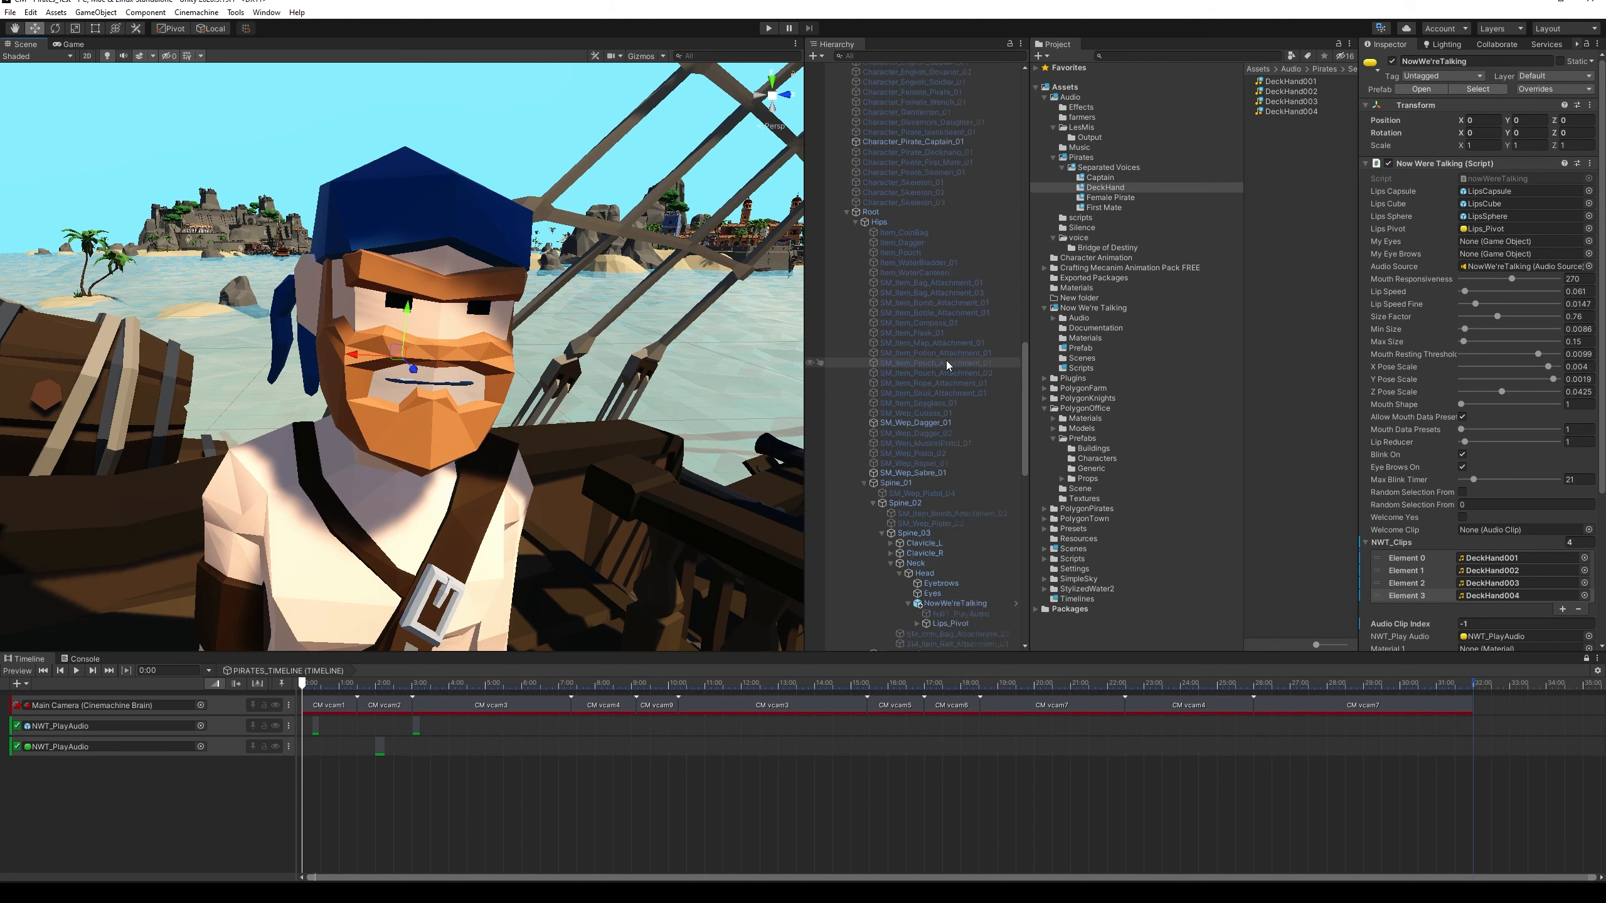
scroll(946, 361, "up", 3)
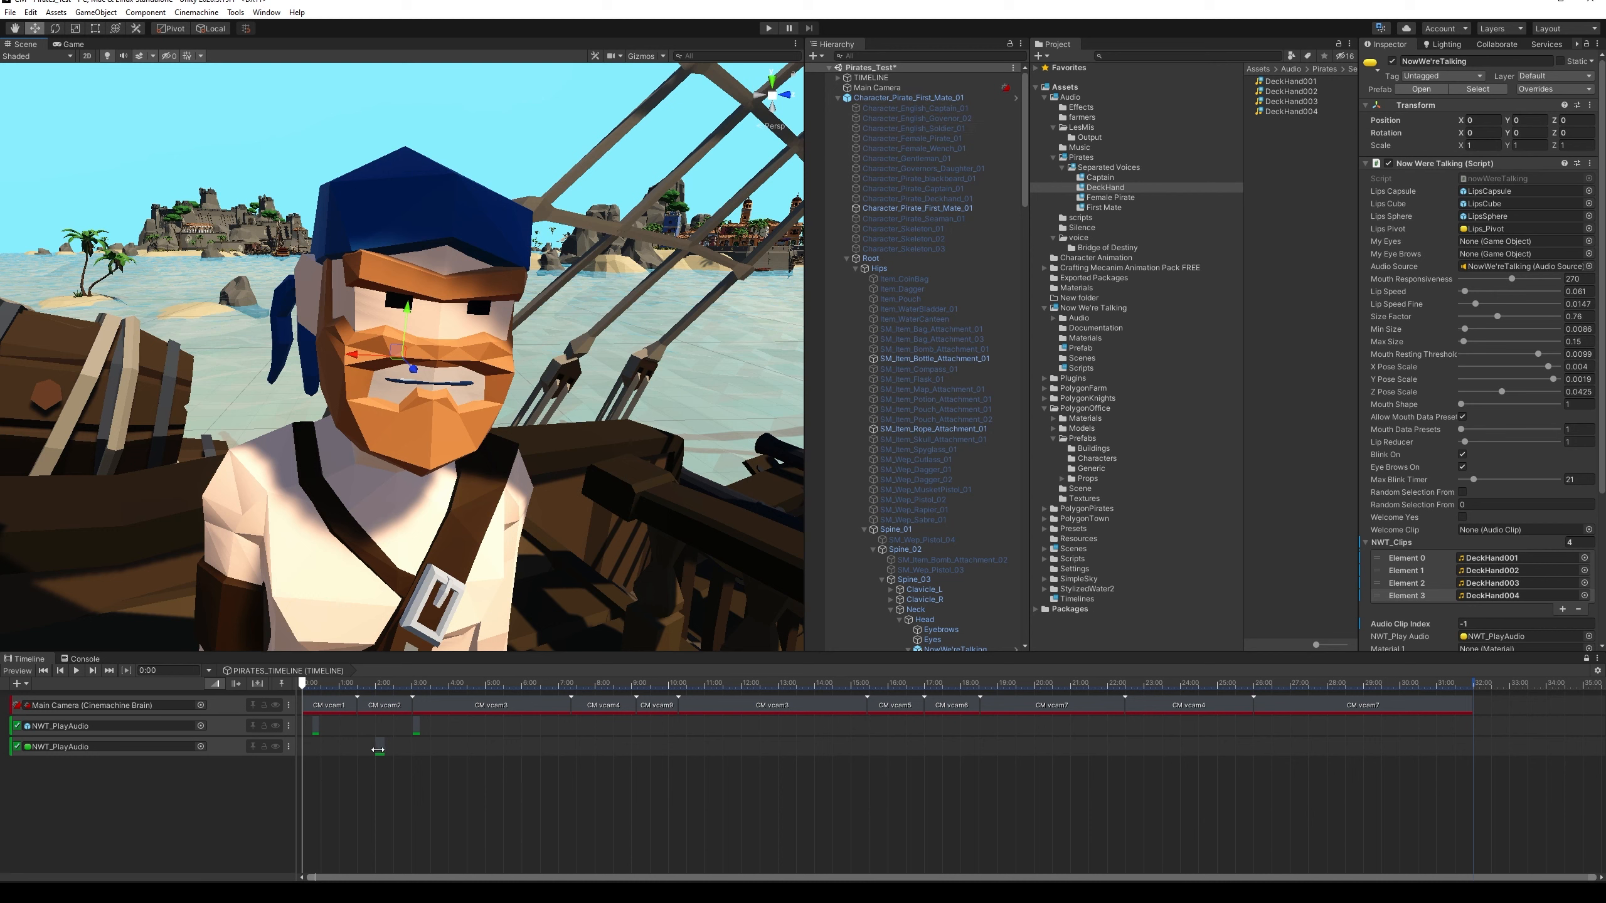
scroll(916, 329, "down", 10)
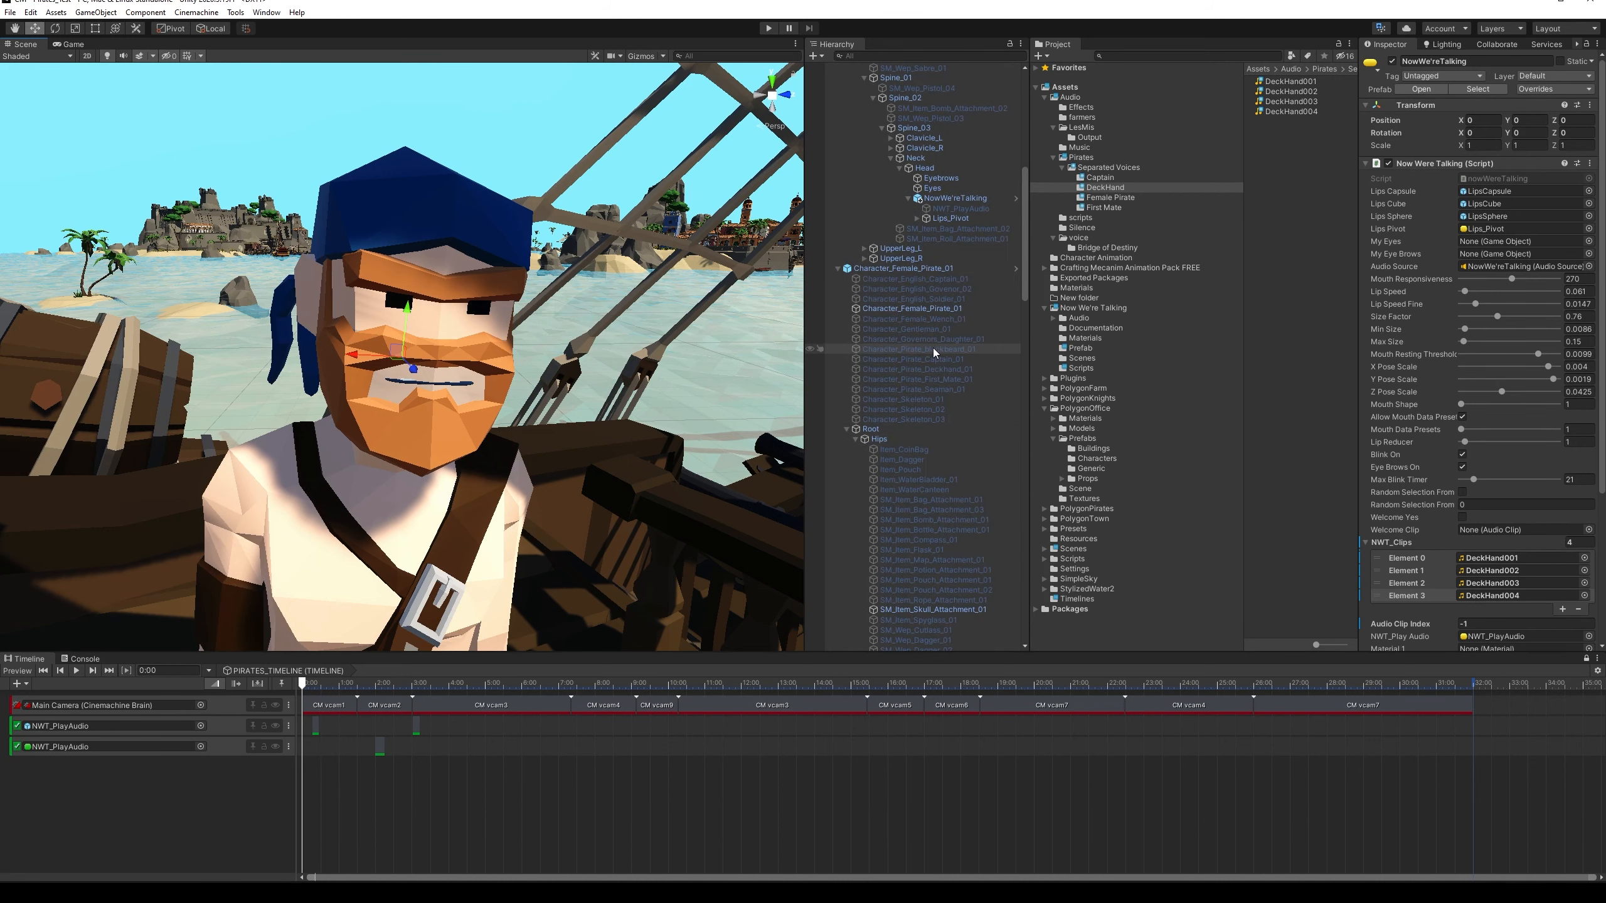
scroll(942, 349, "down", 11)
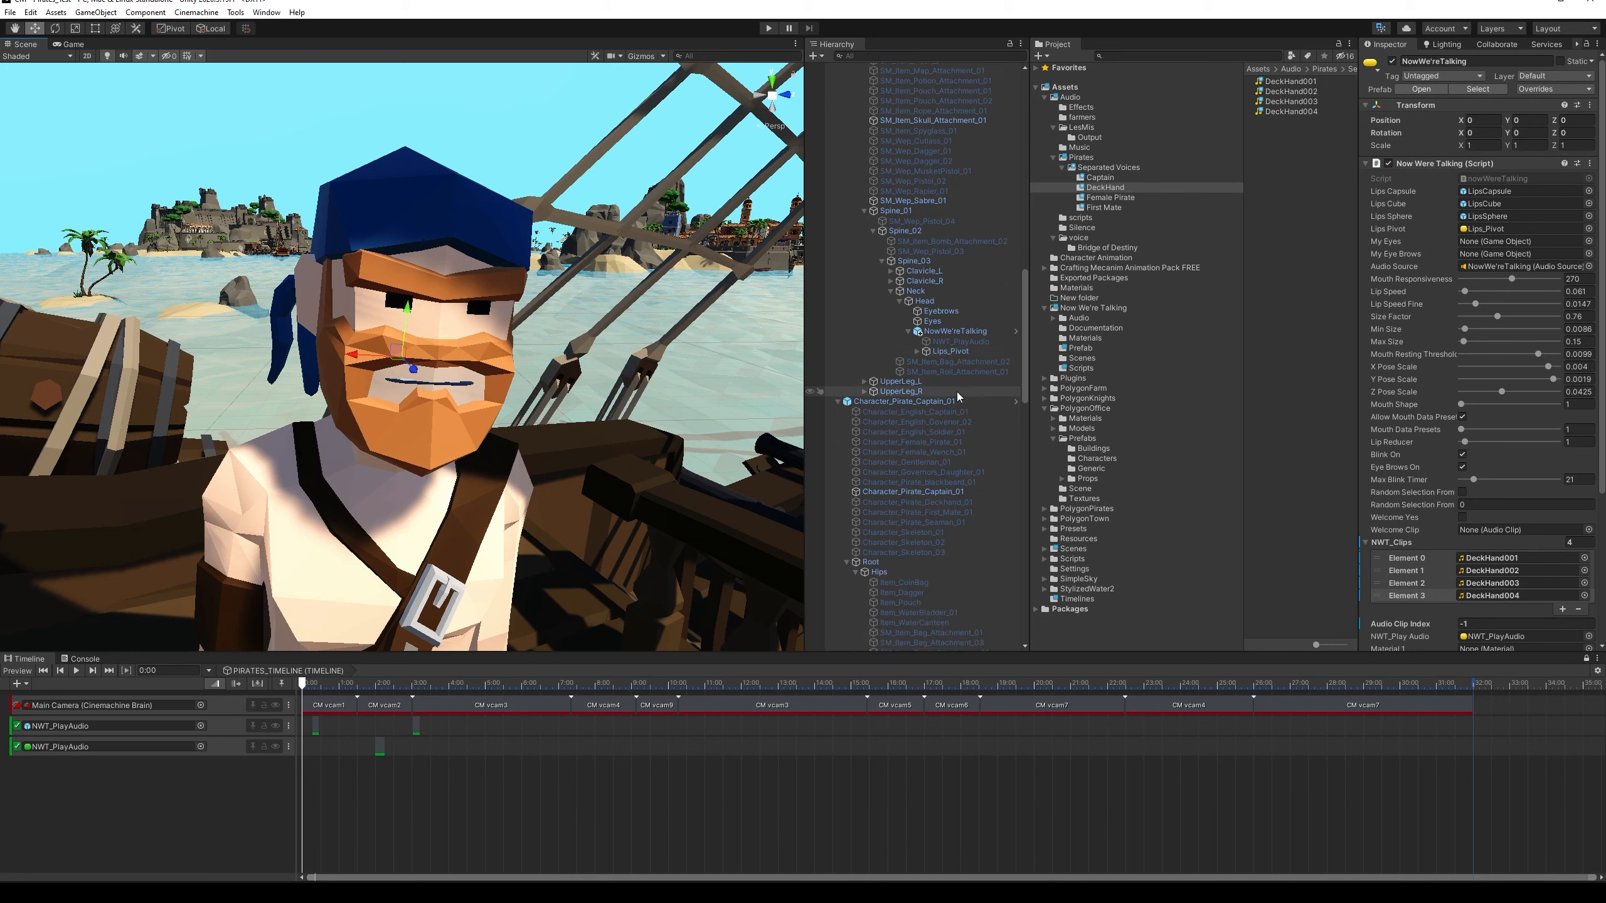
left_click(967, 332)
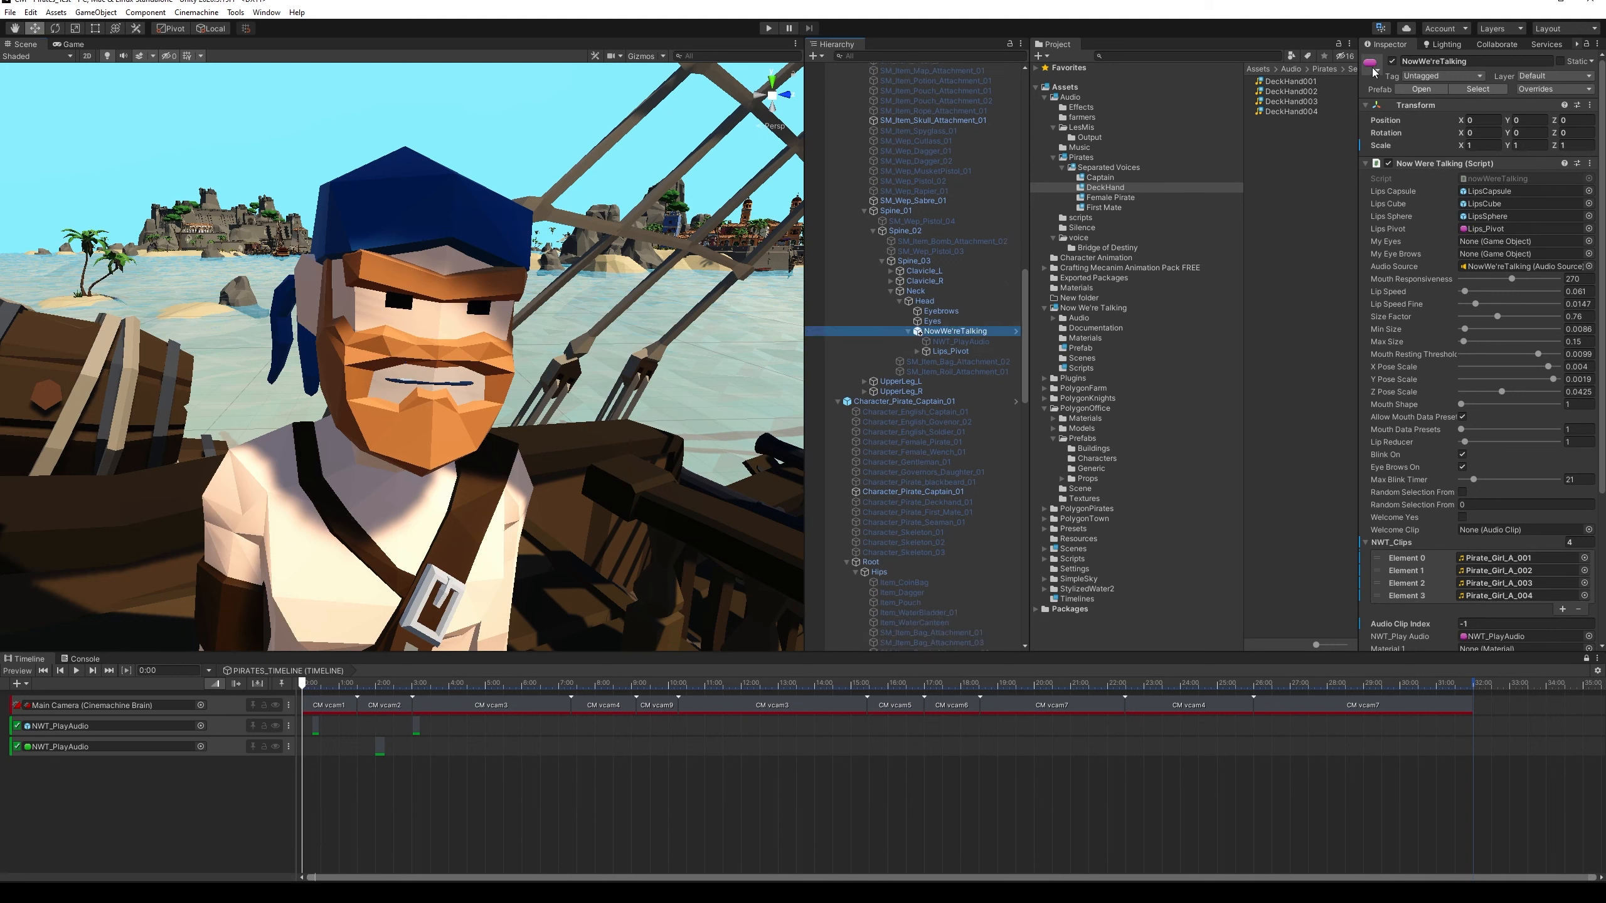
left_click(957, 342)
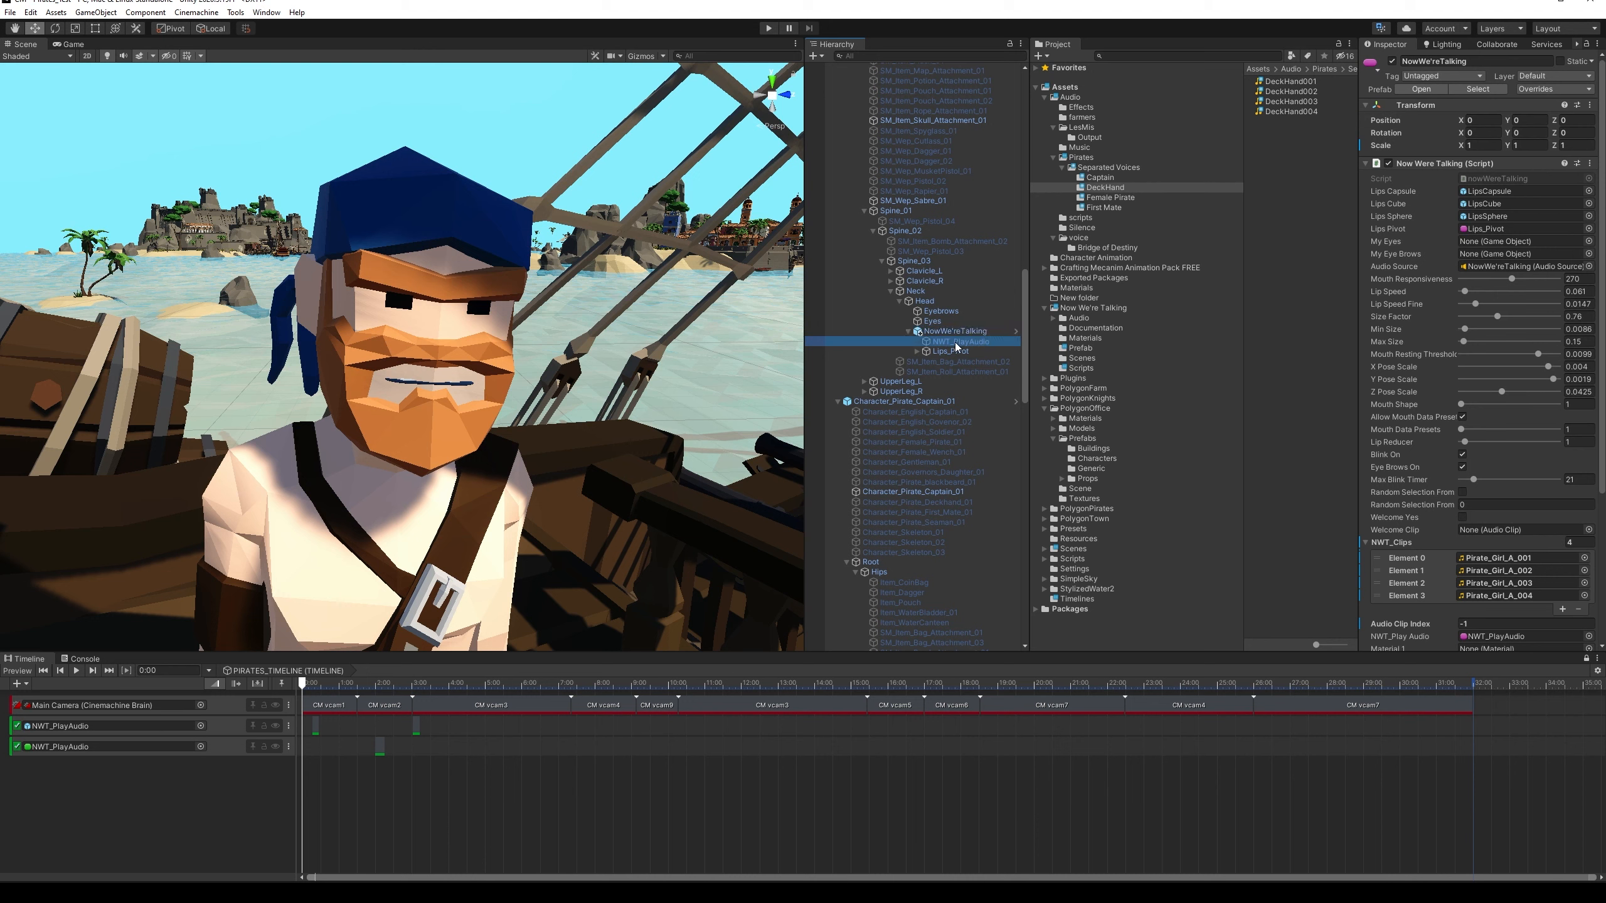
left_click_drag(958, 345, 328, 741)
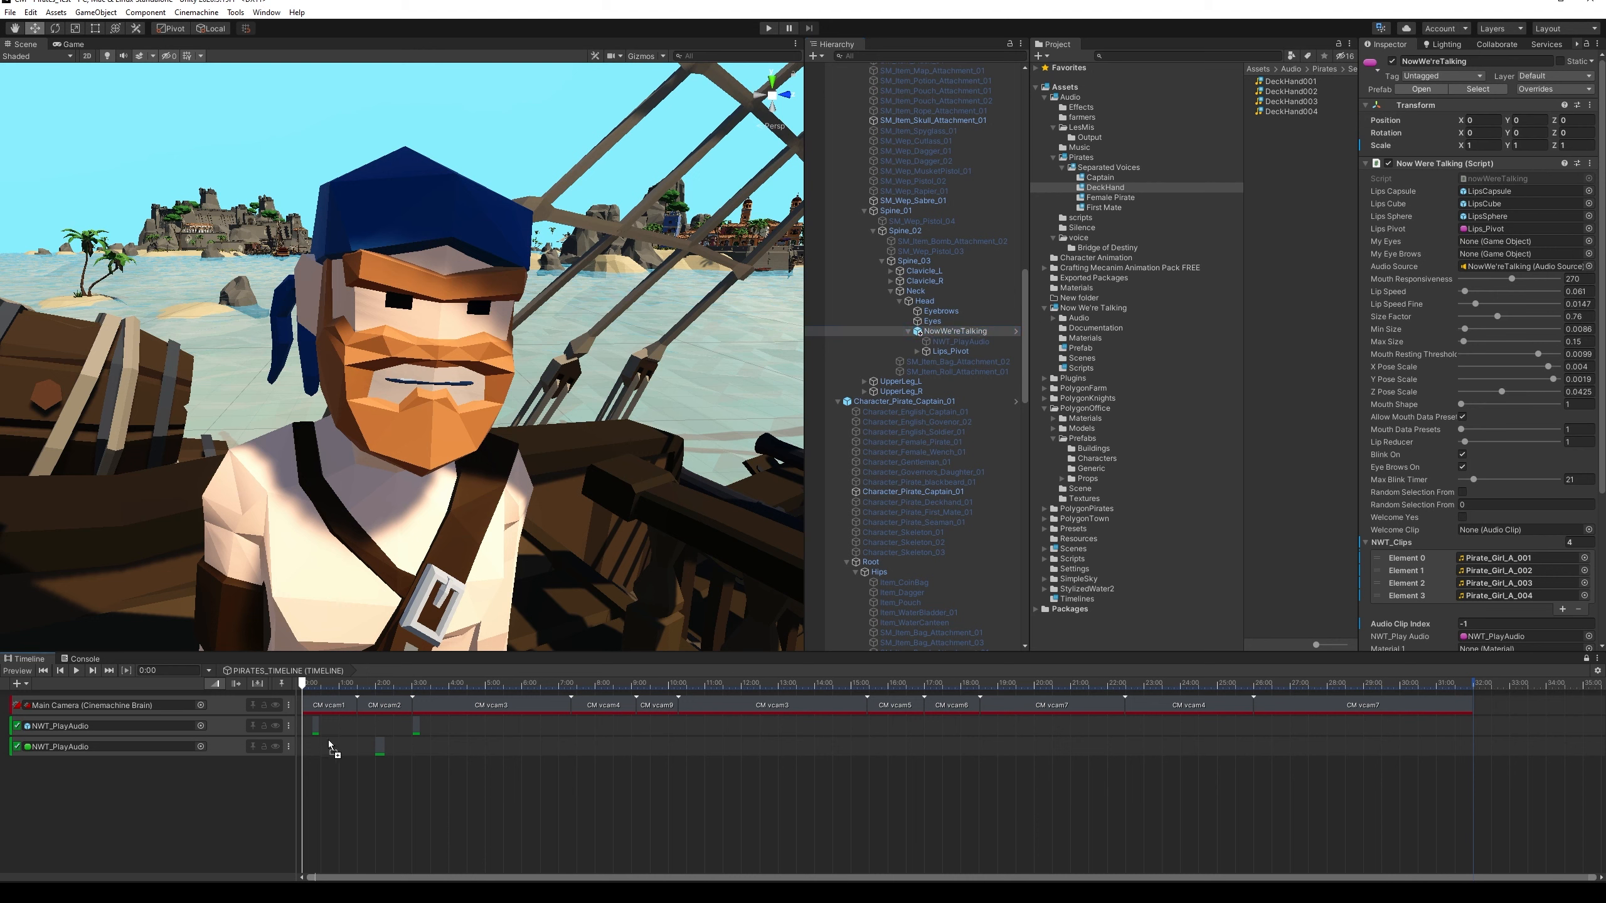
left_click_drag(232, 788, 188, 794)
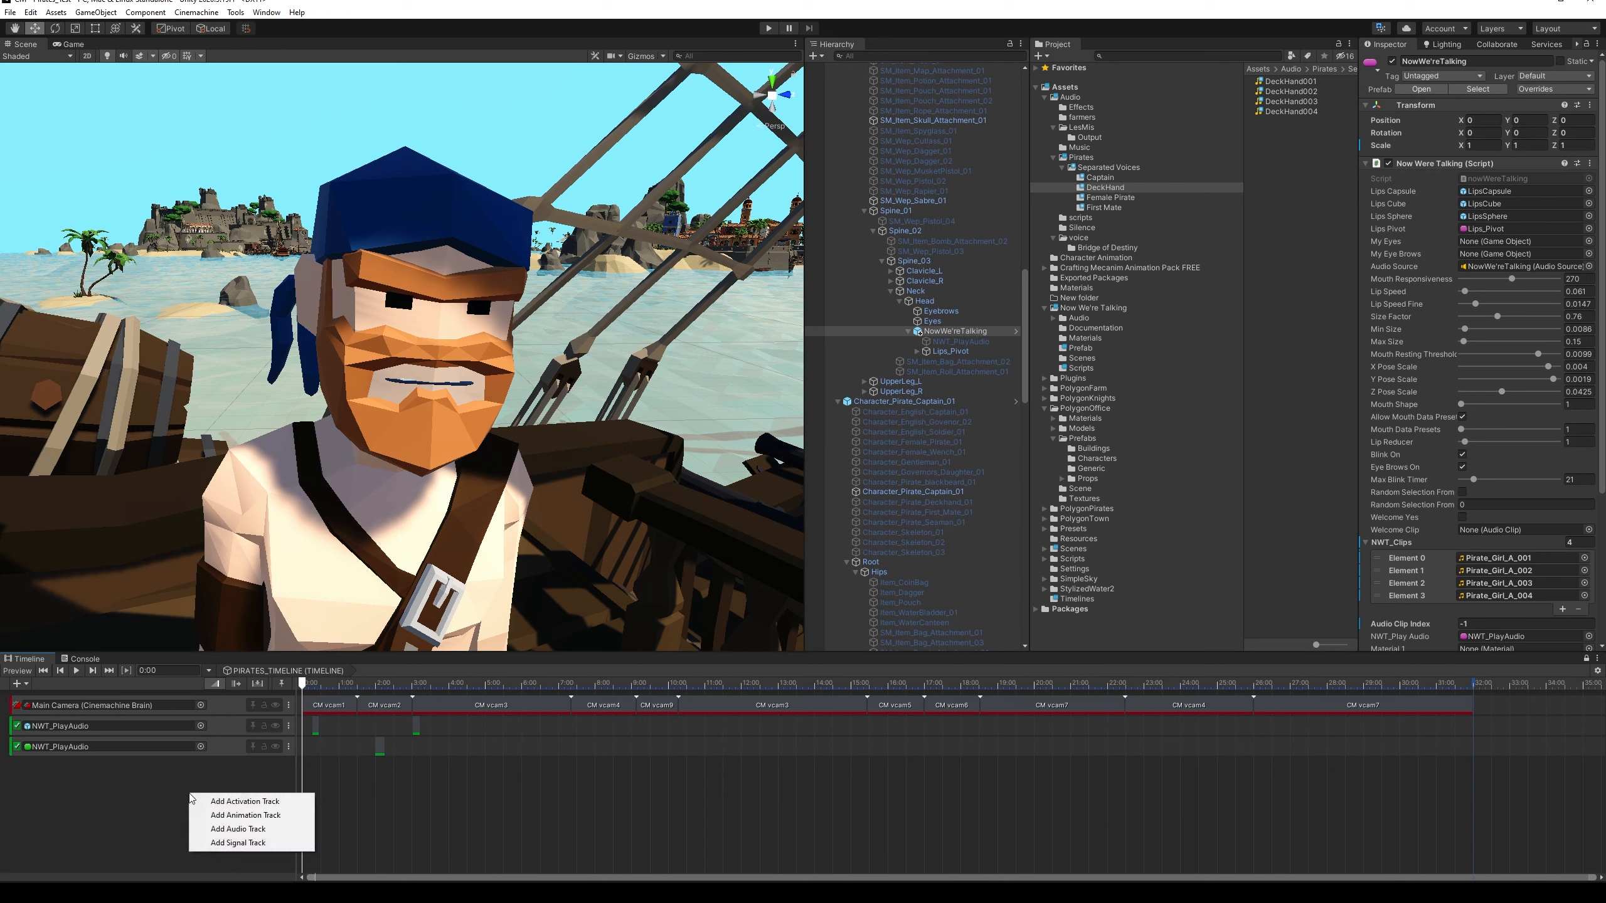
left_click(245, 801)
left_click_drag(324, 775, 396, 773)
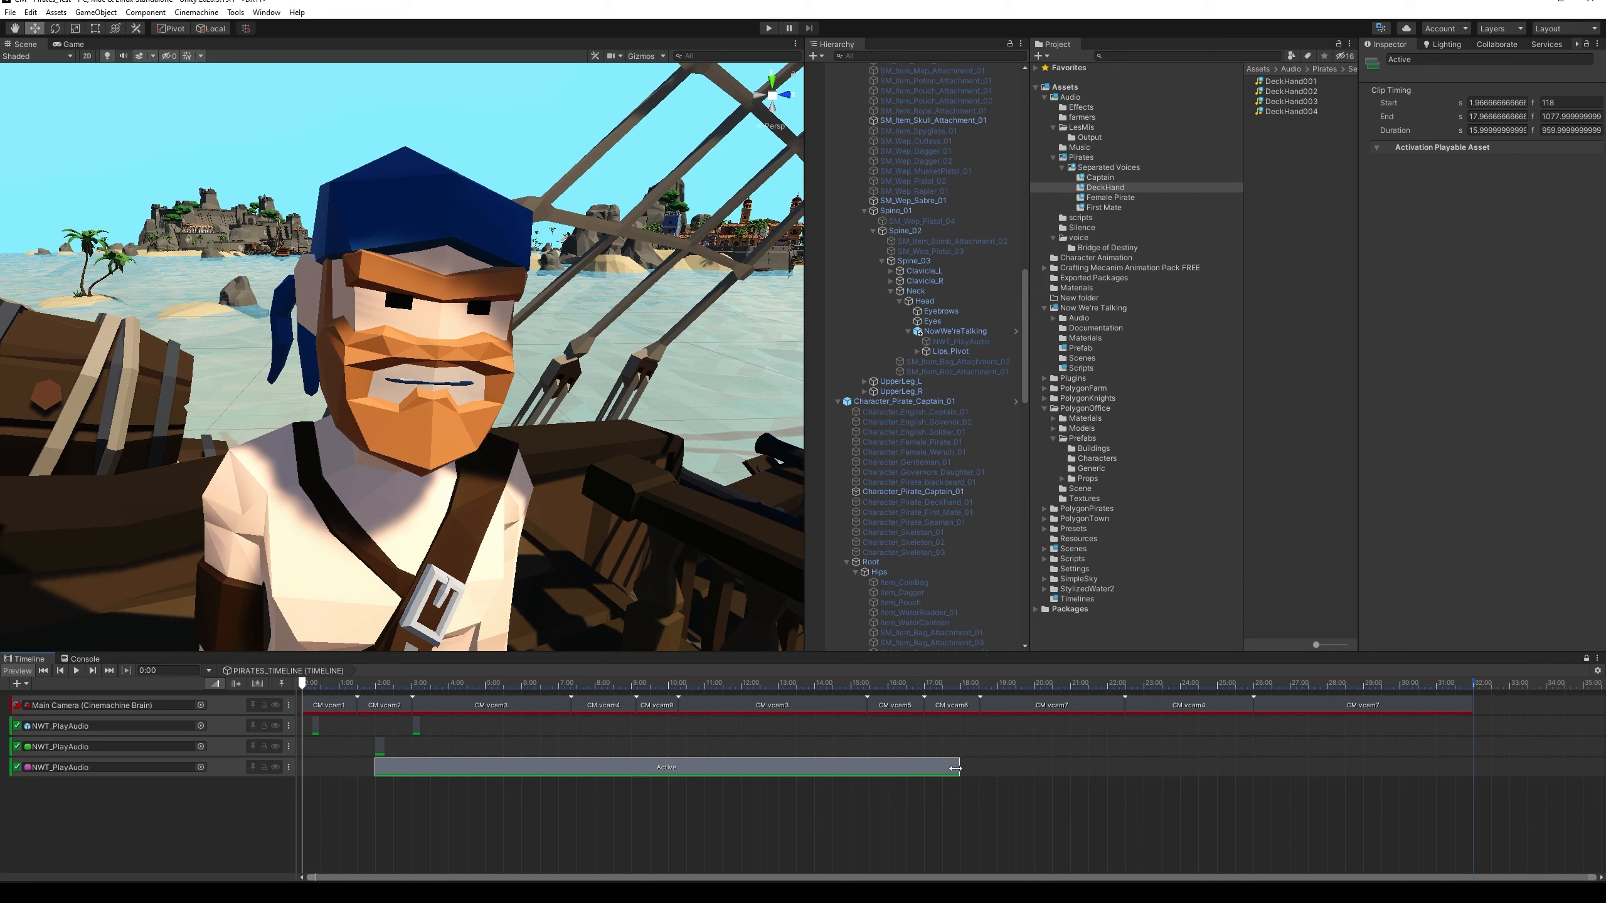
left_click_drag(955, 768, 385, 768)
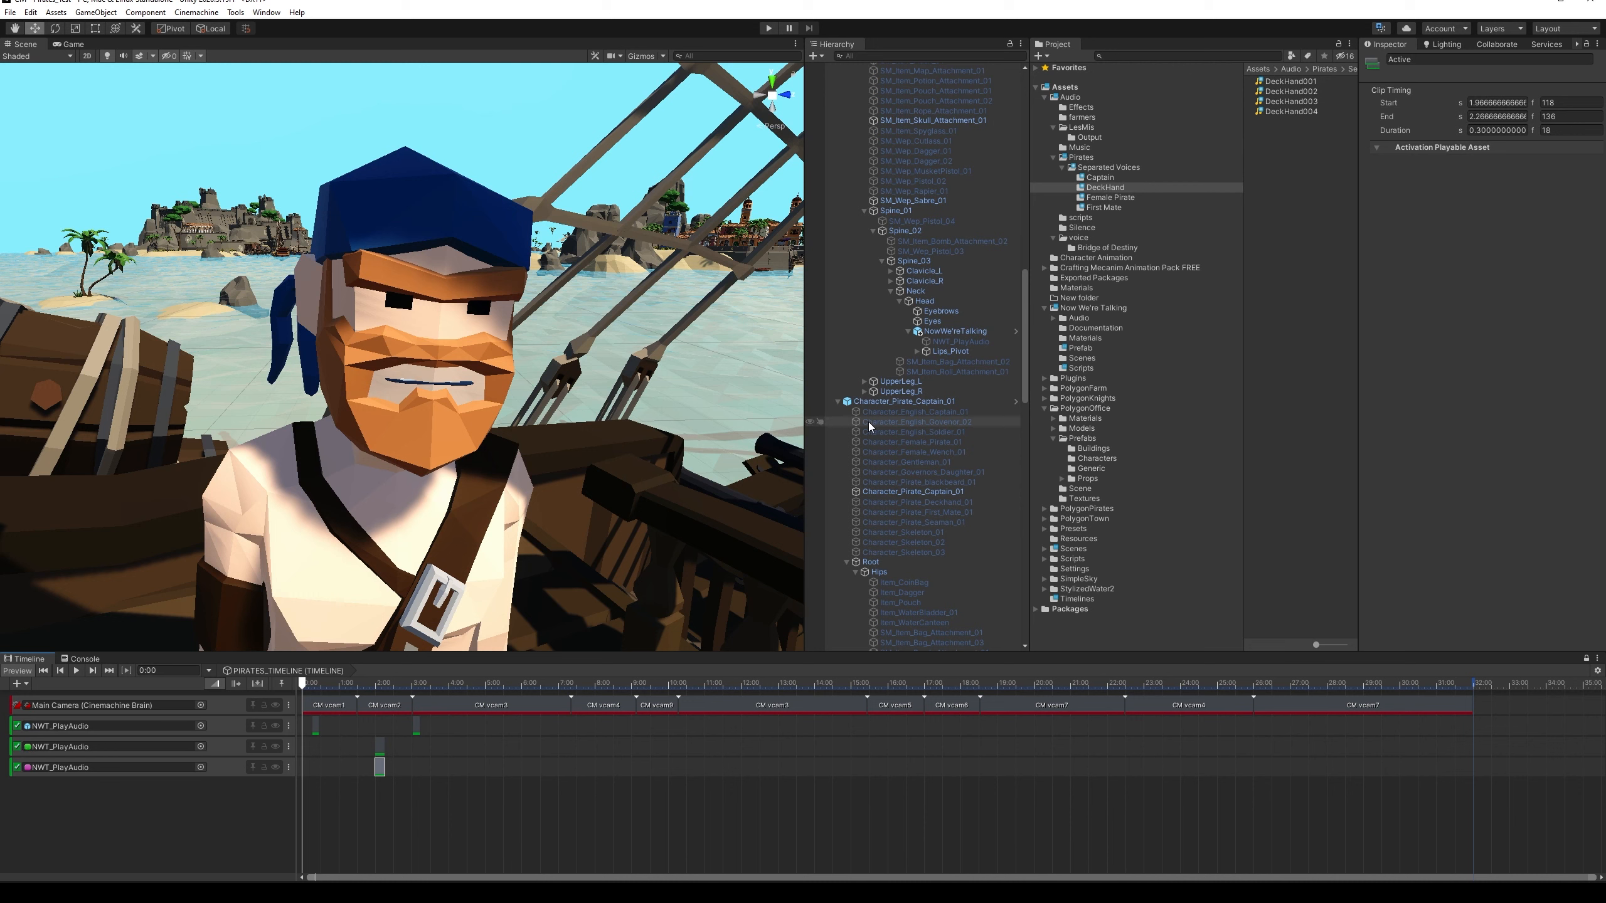
Add an Activation Track for the Deckhand's NWT_PlayAudio, with its clip starting at about 1.97 s and shortened to 0.3 s
scroll(983, 443, "down", 13)
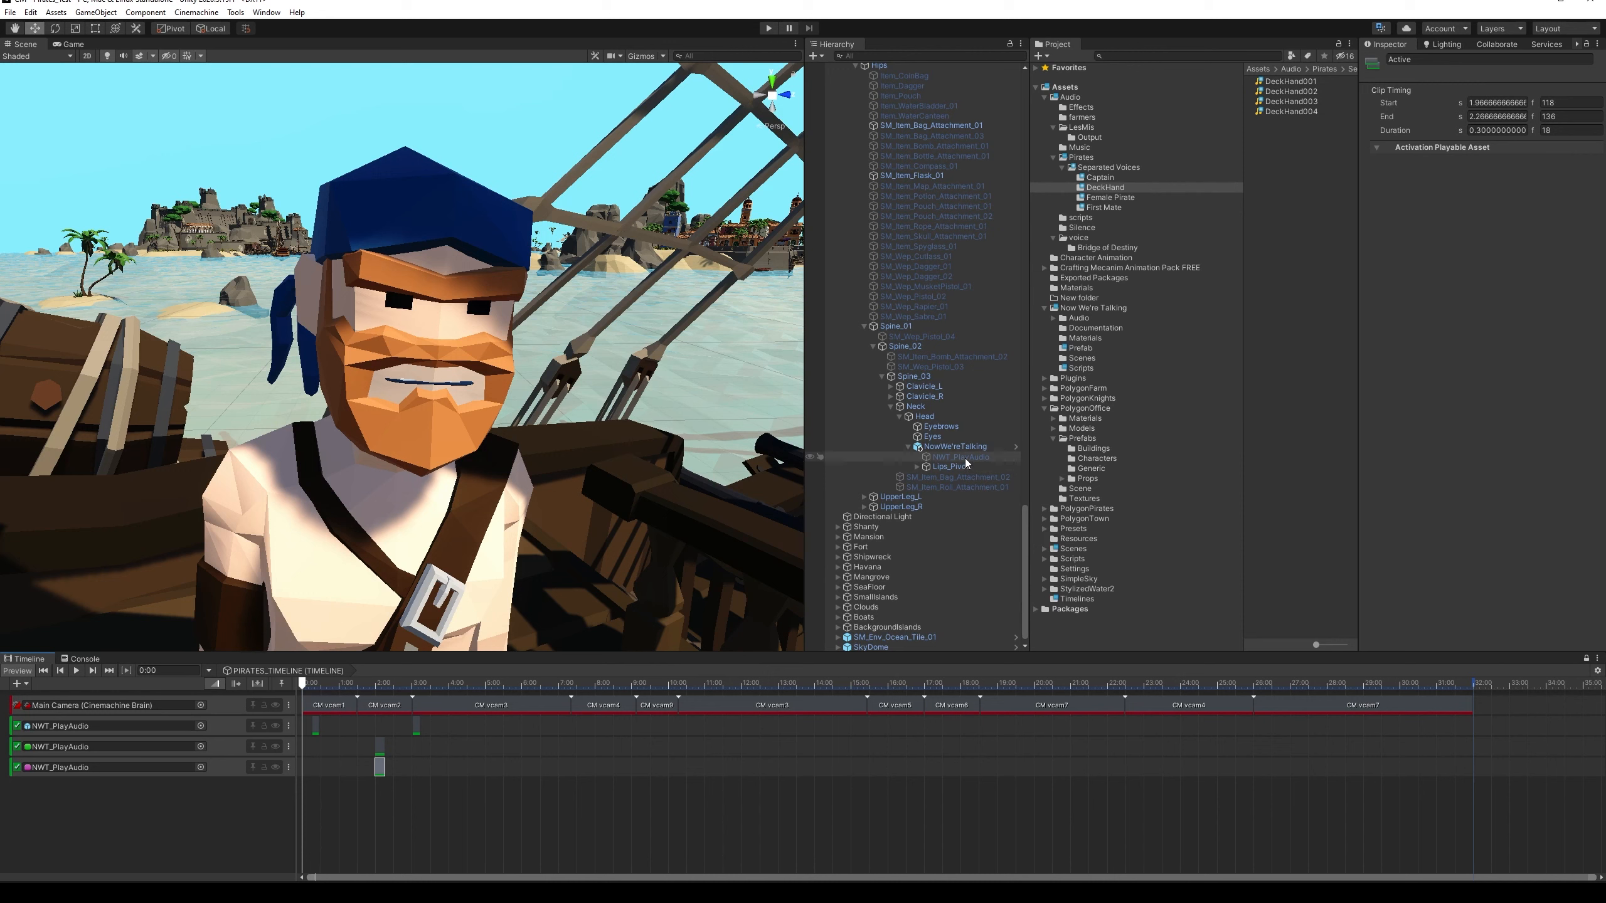
scroll(967, 458, "up", 5)
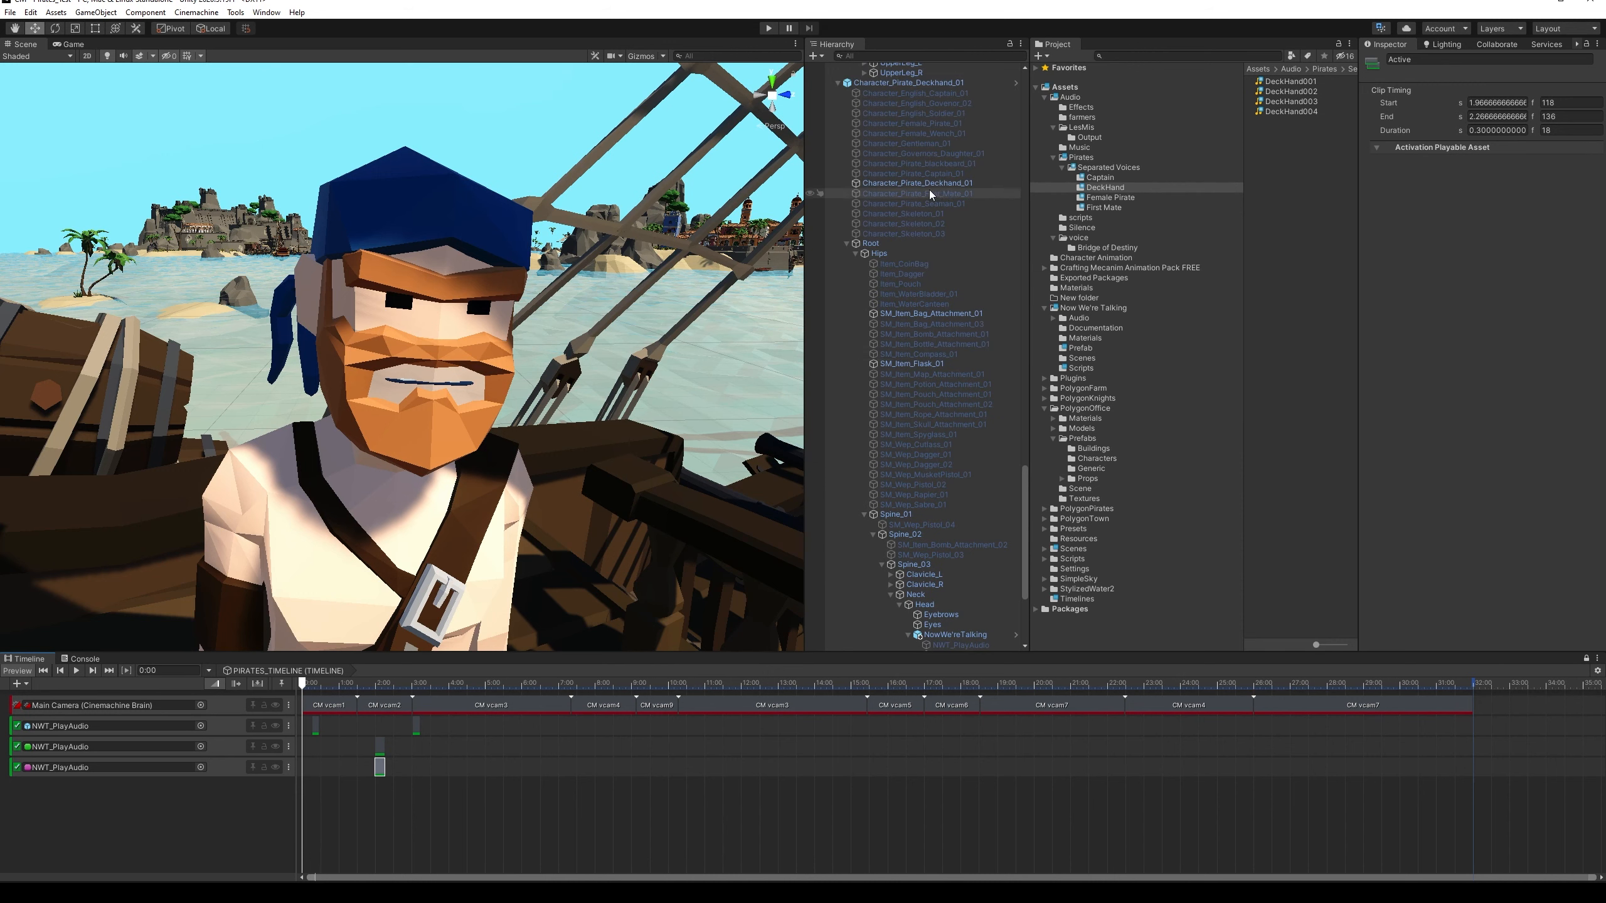
scroll(966, 459, "down", 3)
left_click(964, 532)
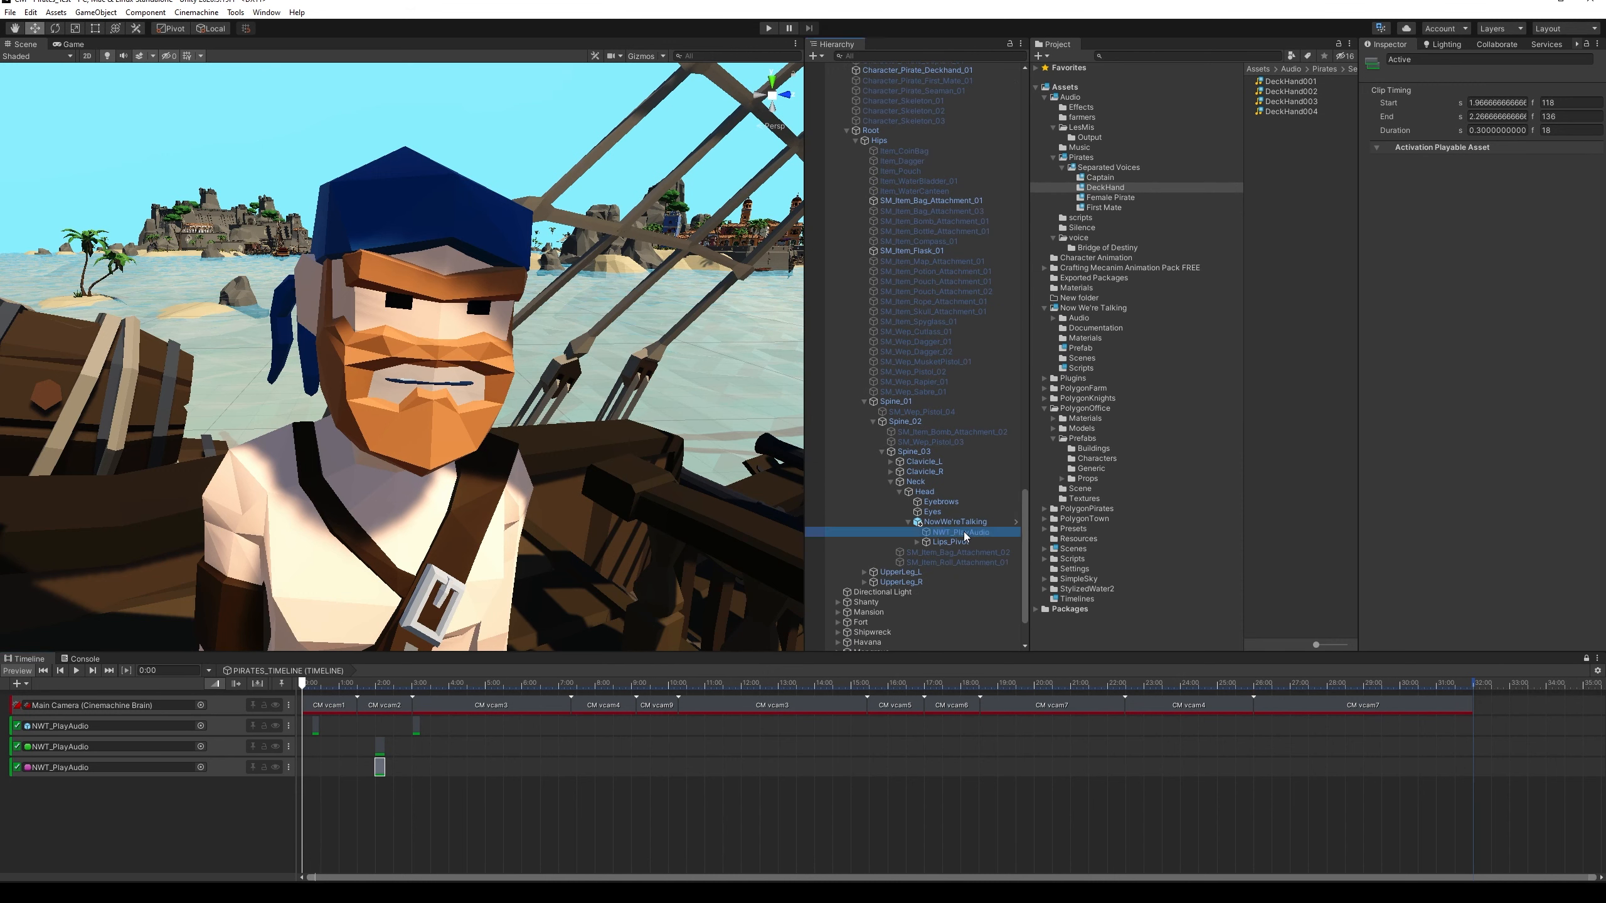
left_click_drag(964, 532, 191, 812)
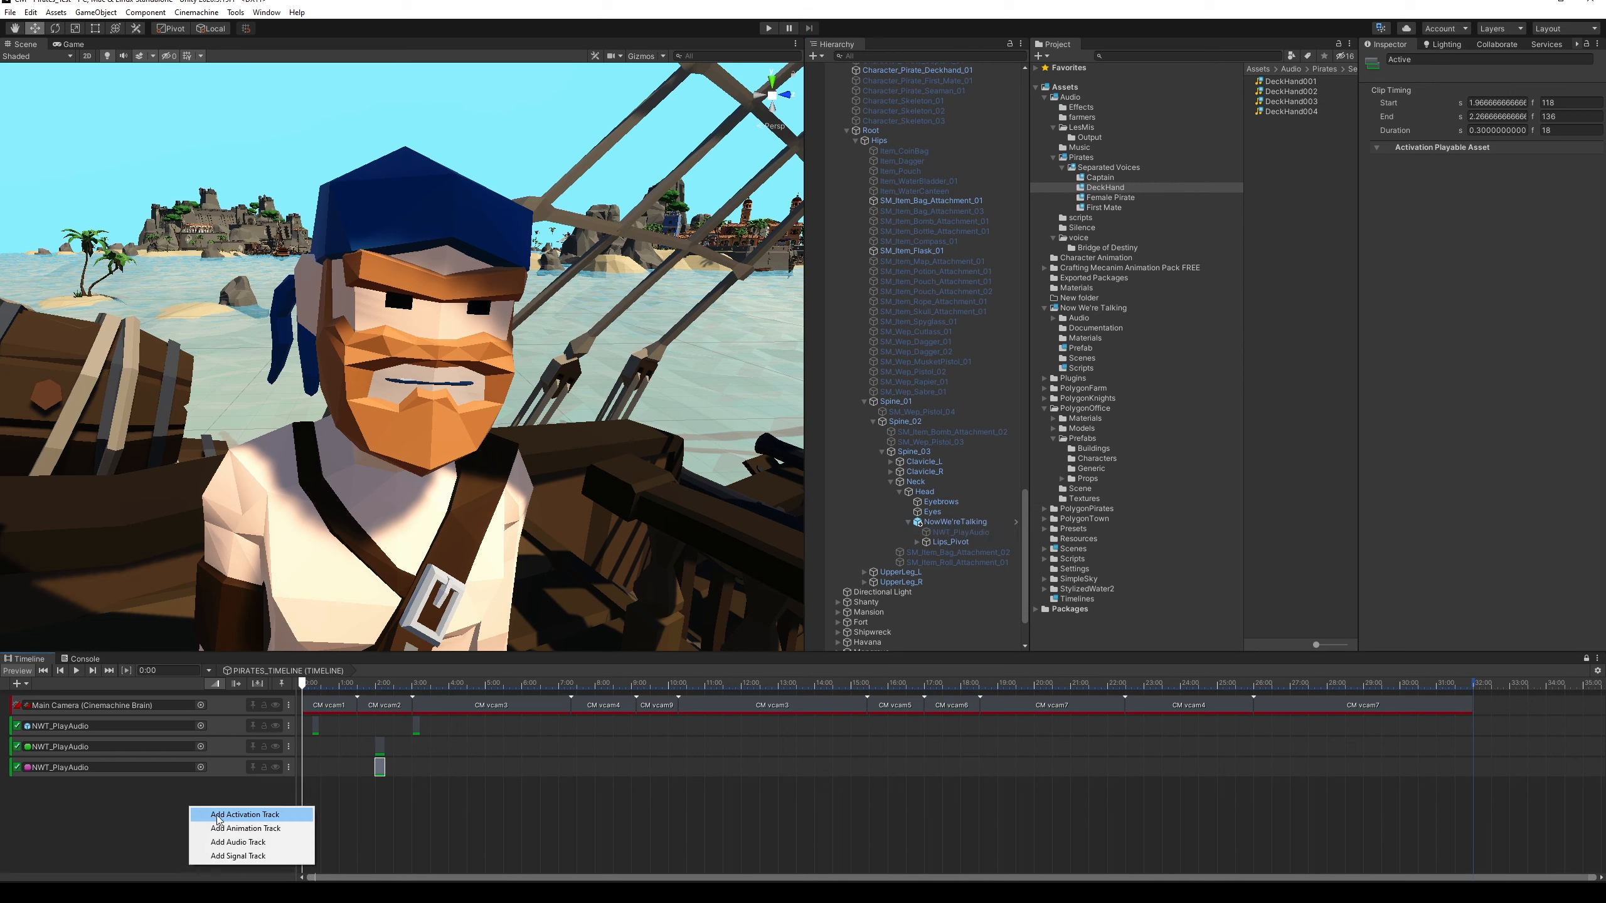
left_click(217, 820)
left_click_drag(316, 791, 391, 795)
left_click_drag(954, 788, 386, 787)
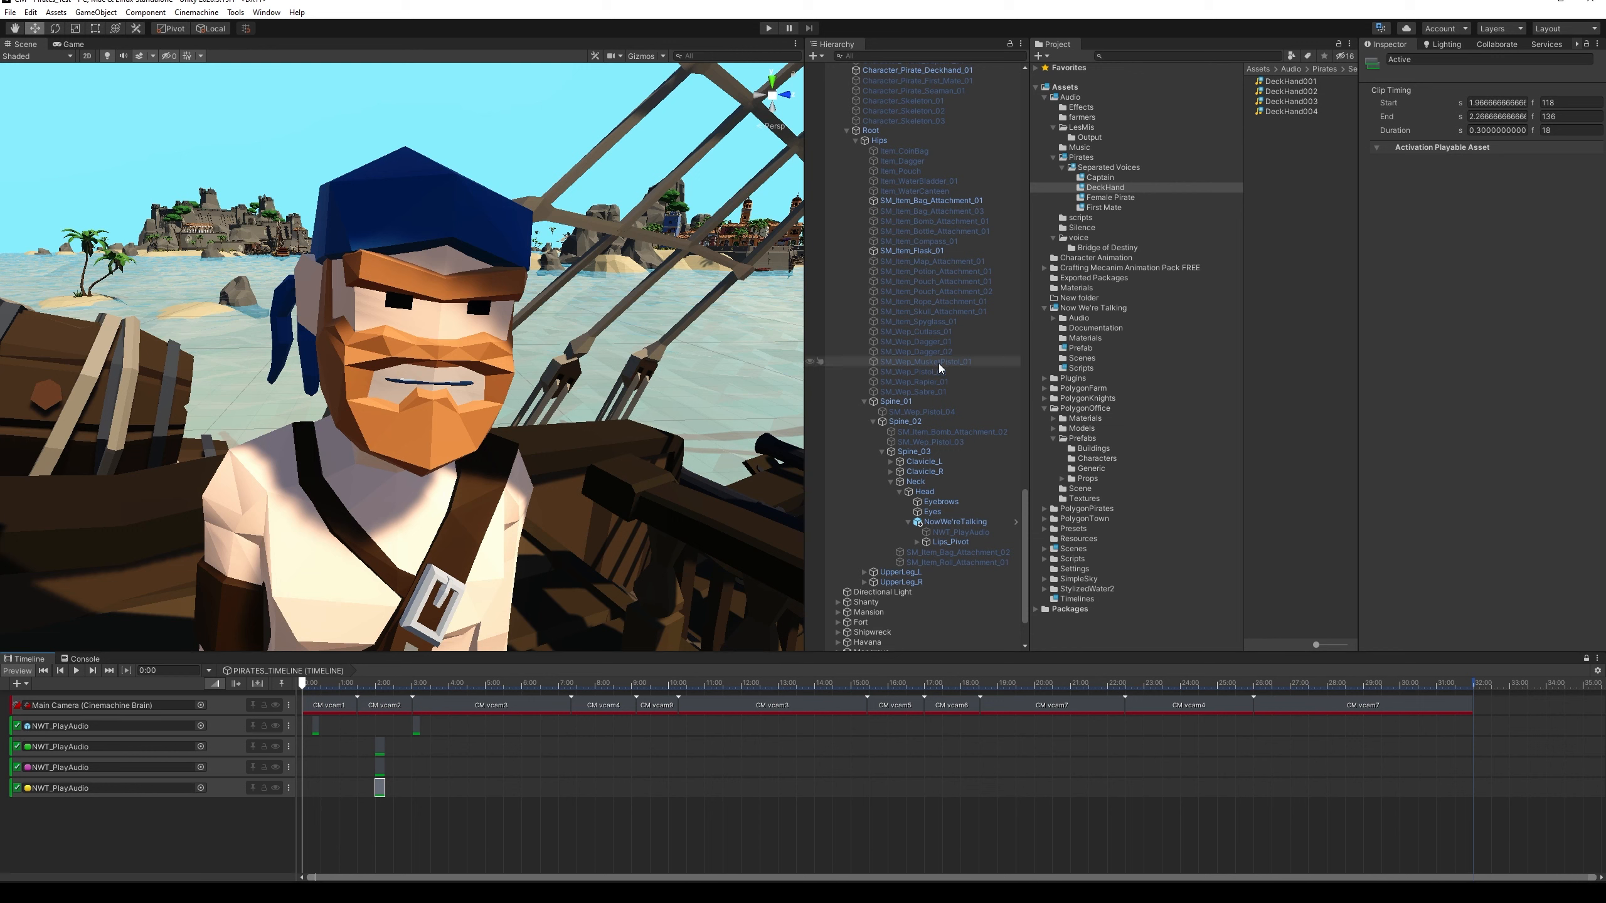
Locate the Captain's NWT_PlayAudio object in the Hierarchy, switch it active and deactivate it again
scroll(939, 364, "up", 5)
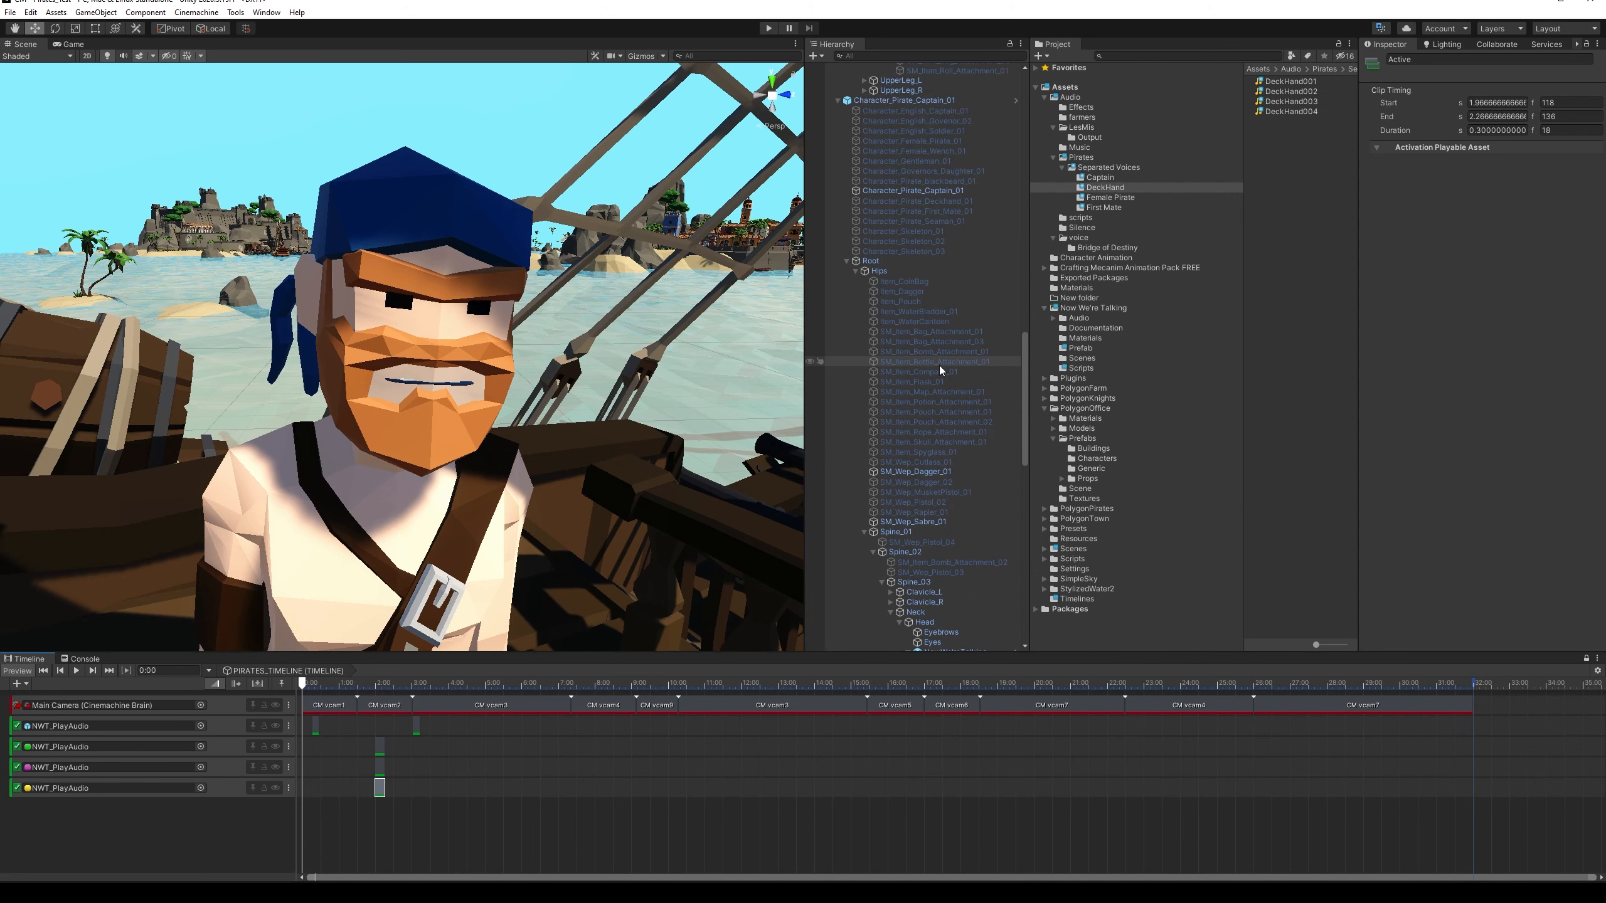
scroll(939, 365, "up", 8)
left_click(935, 325)
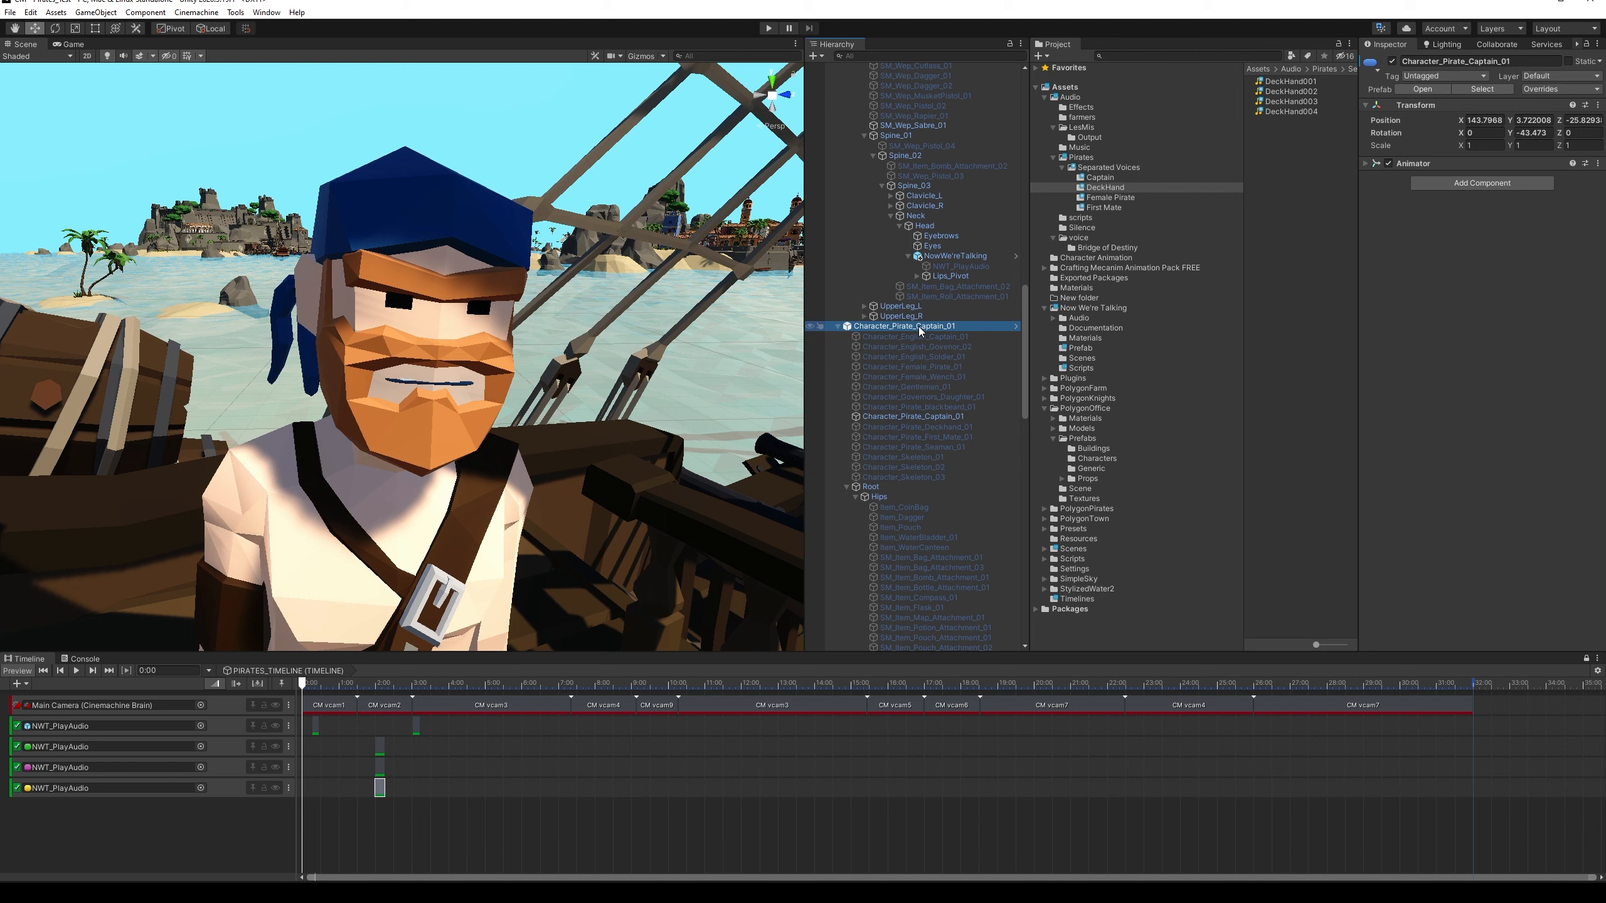
left_click(918, 326)
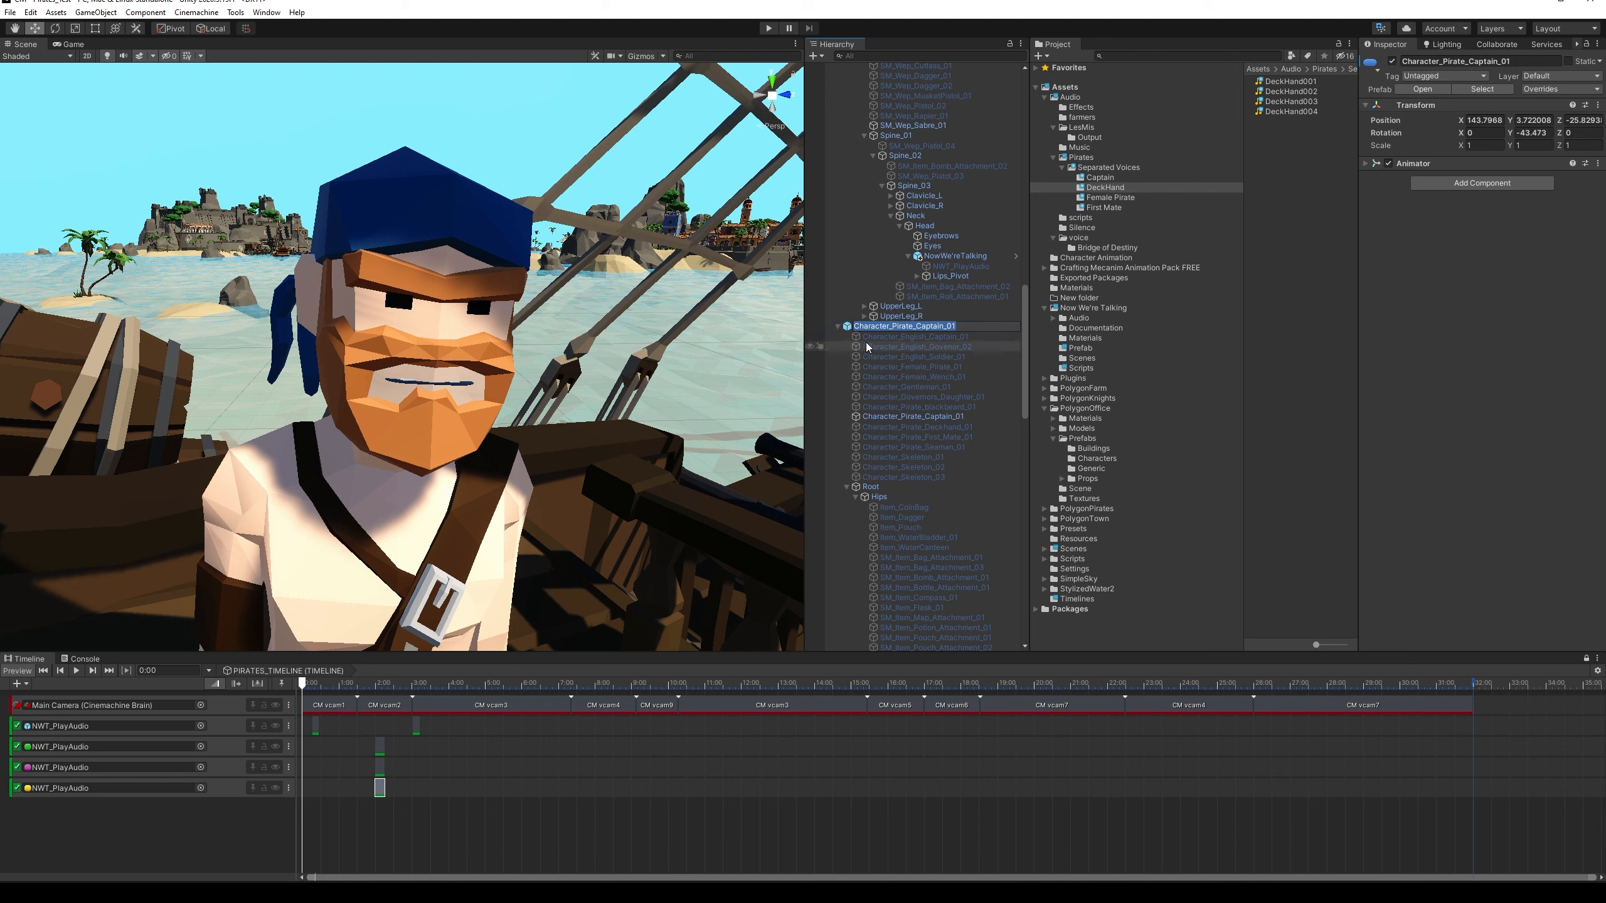
left_click(849, 329)
scroll(929, 449, "down", 10)
scroll(931, 456, "down", 2)
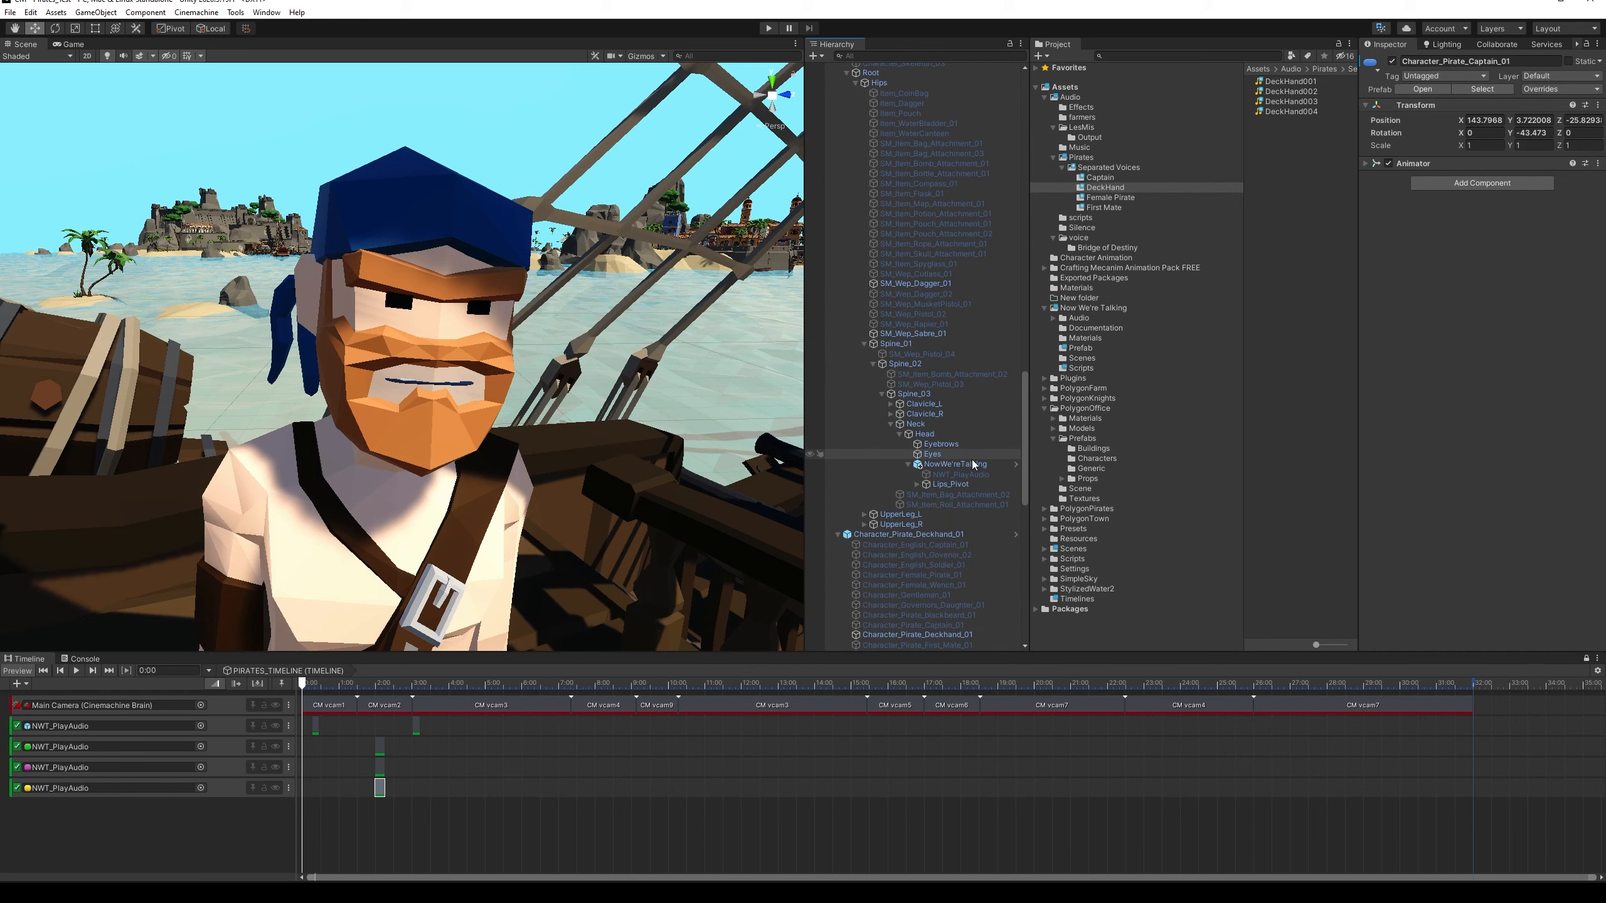
left_click_drag(958, 474, 75, 729)
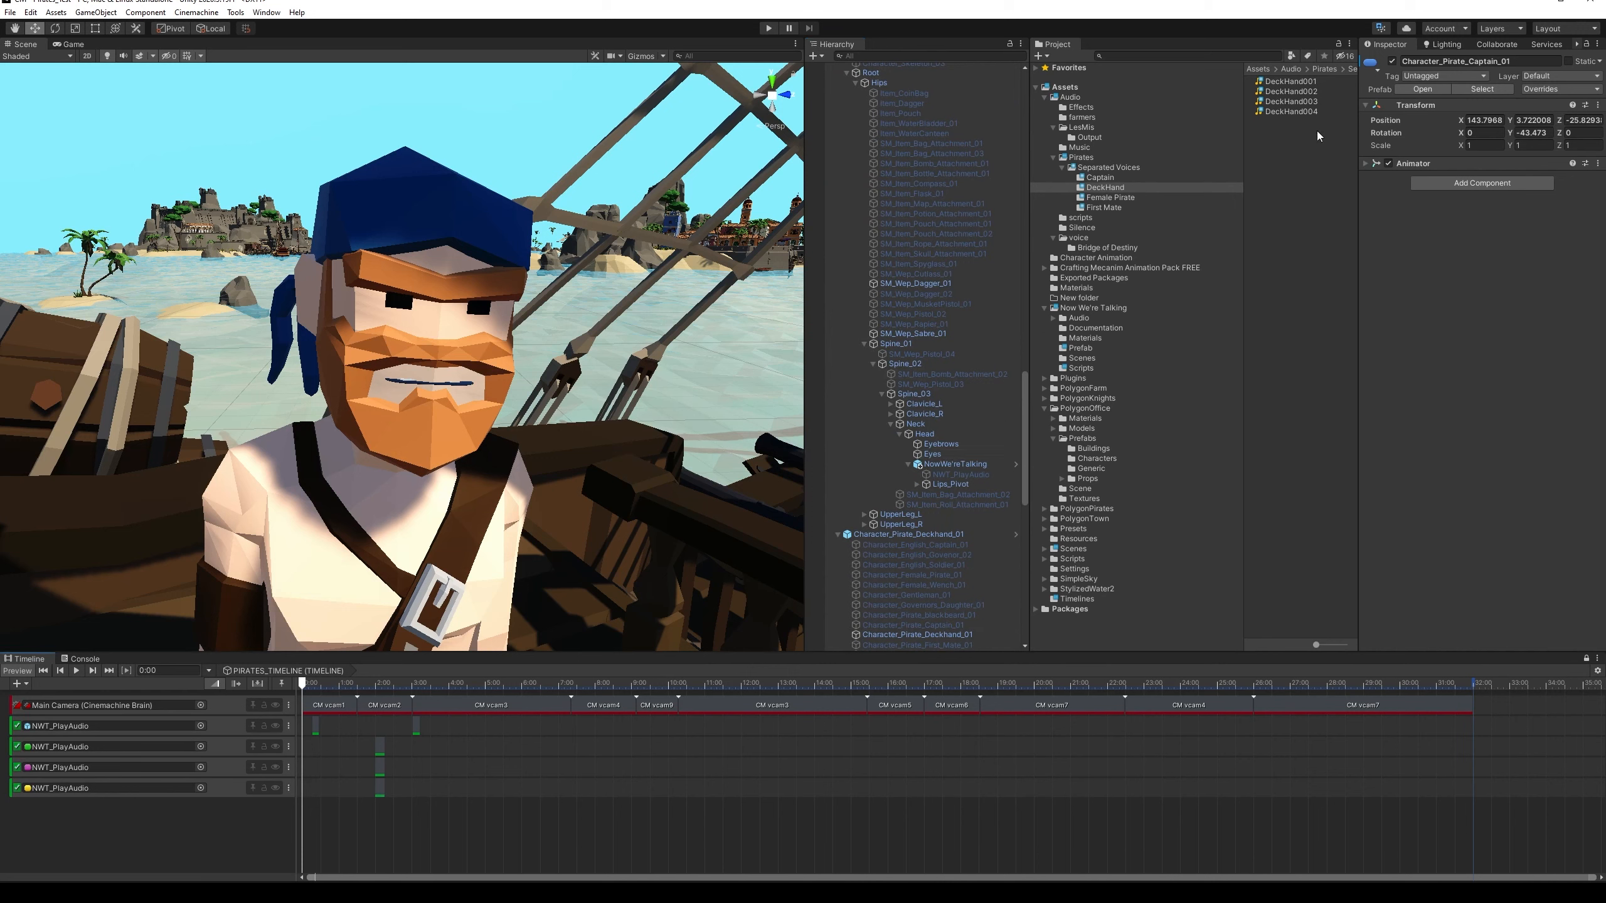
left_click(965, 474)
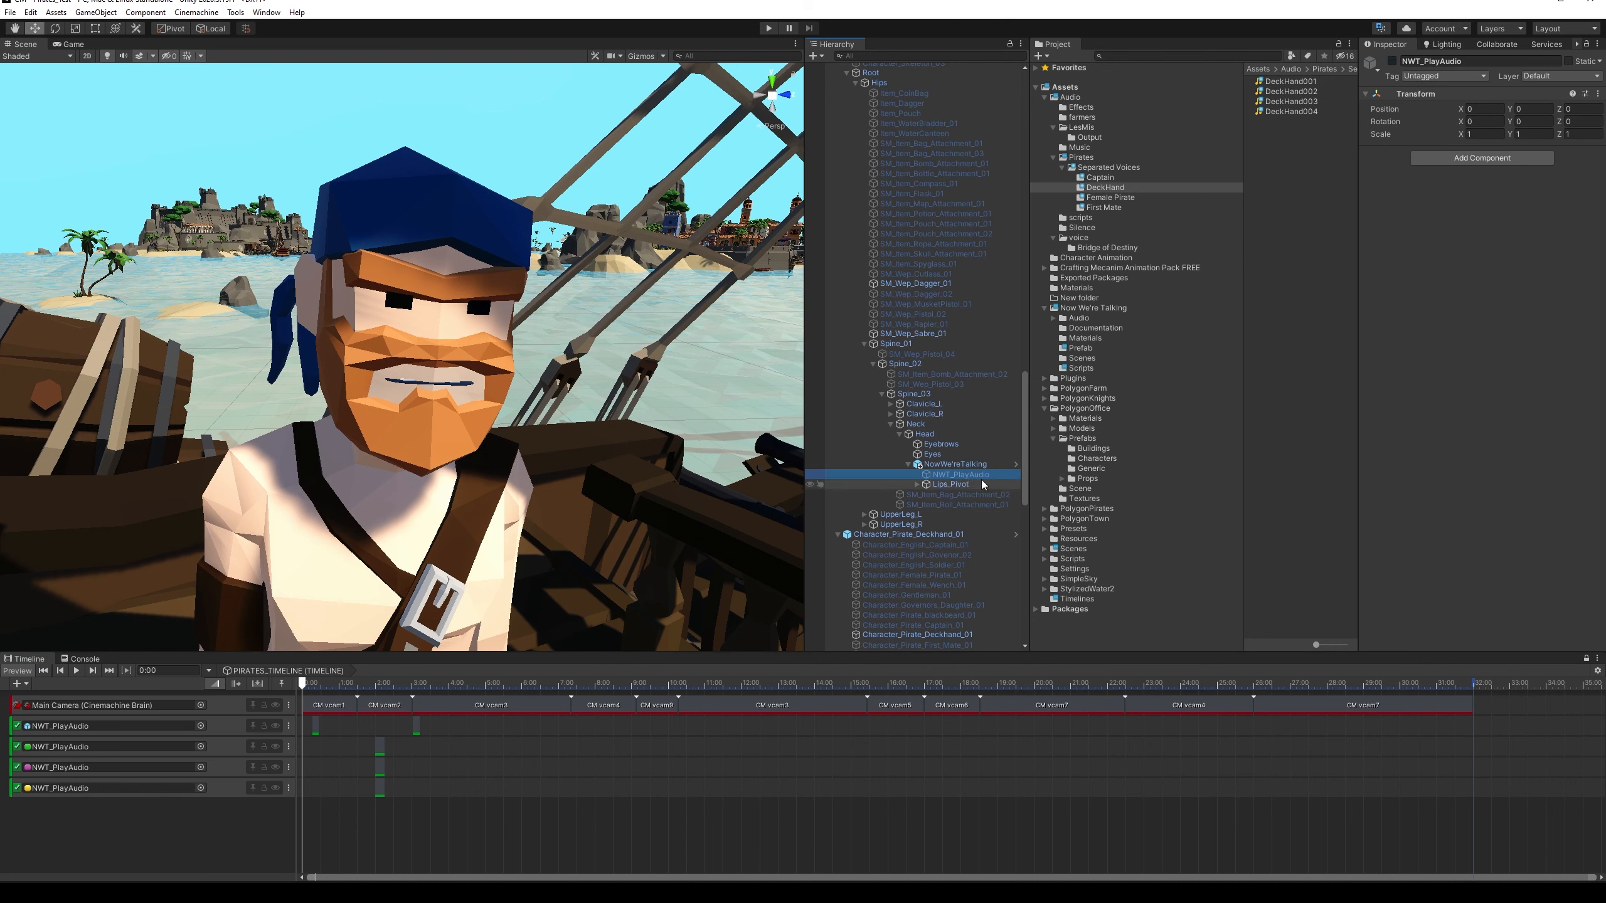
left_click(1394, 62)
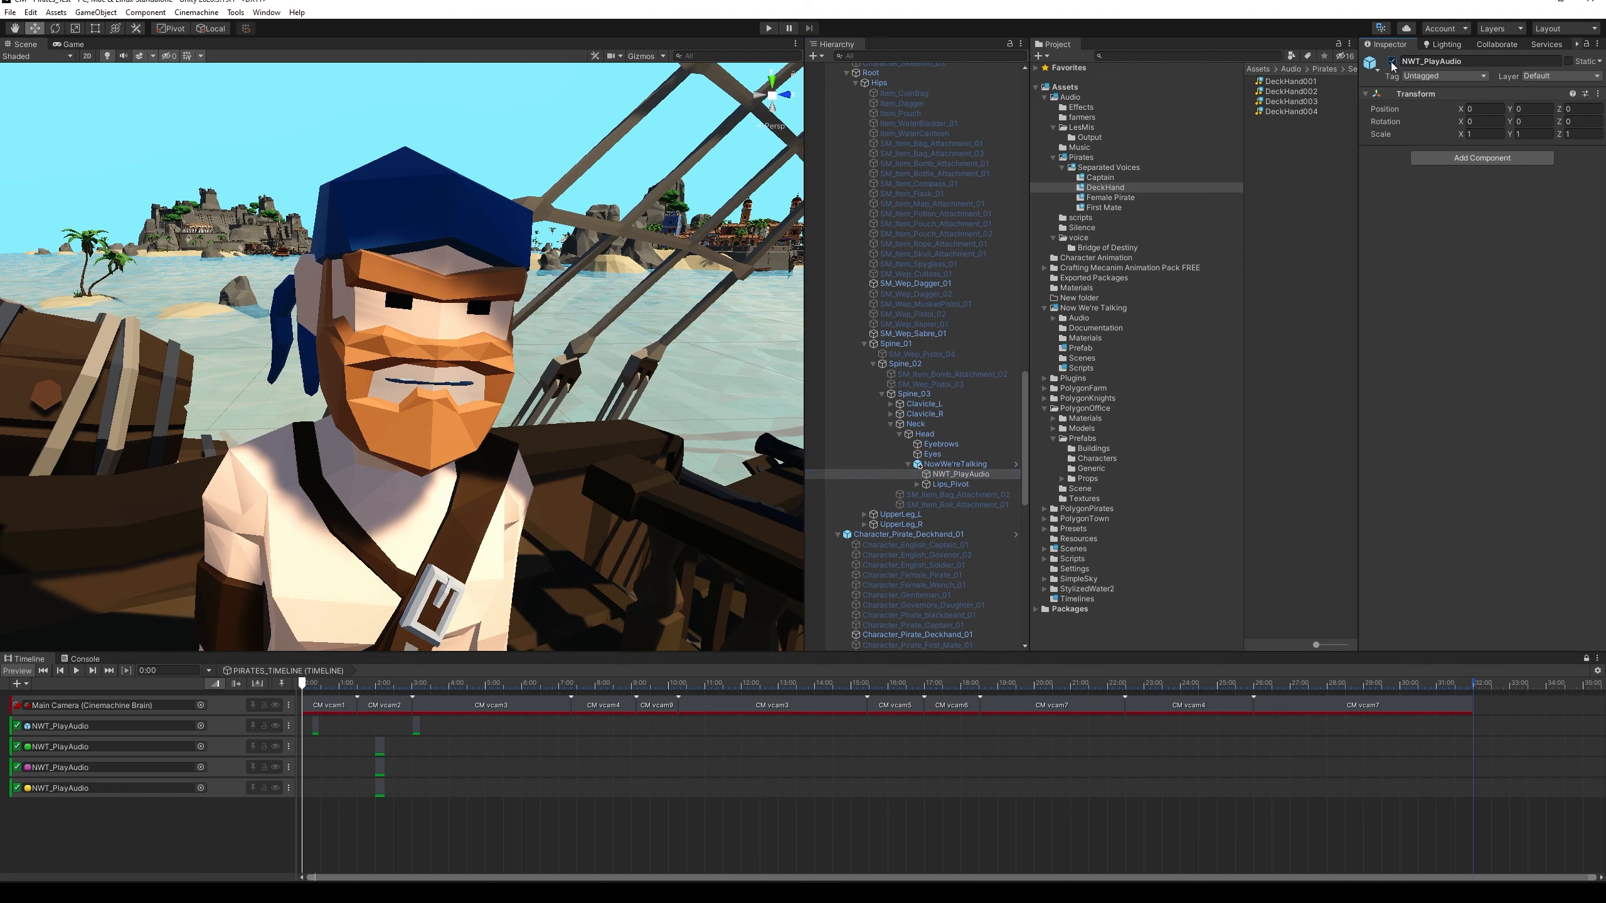
left_click(1393, 62)
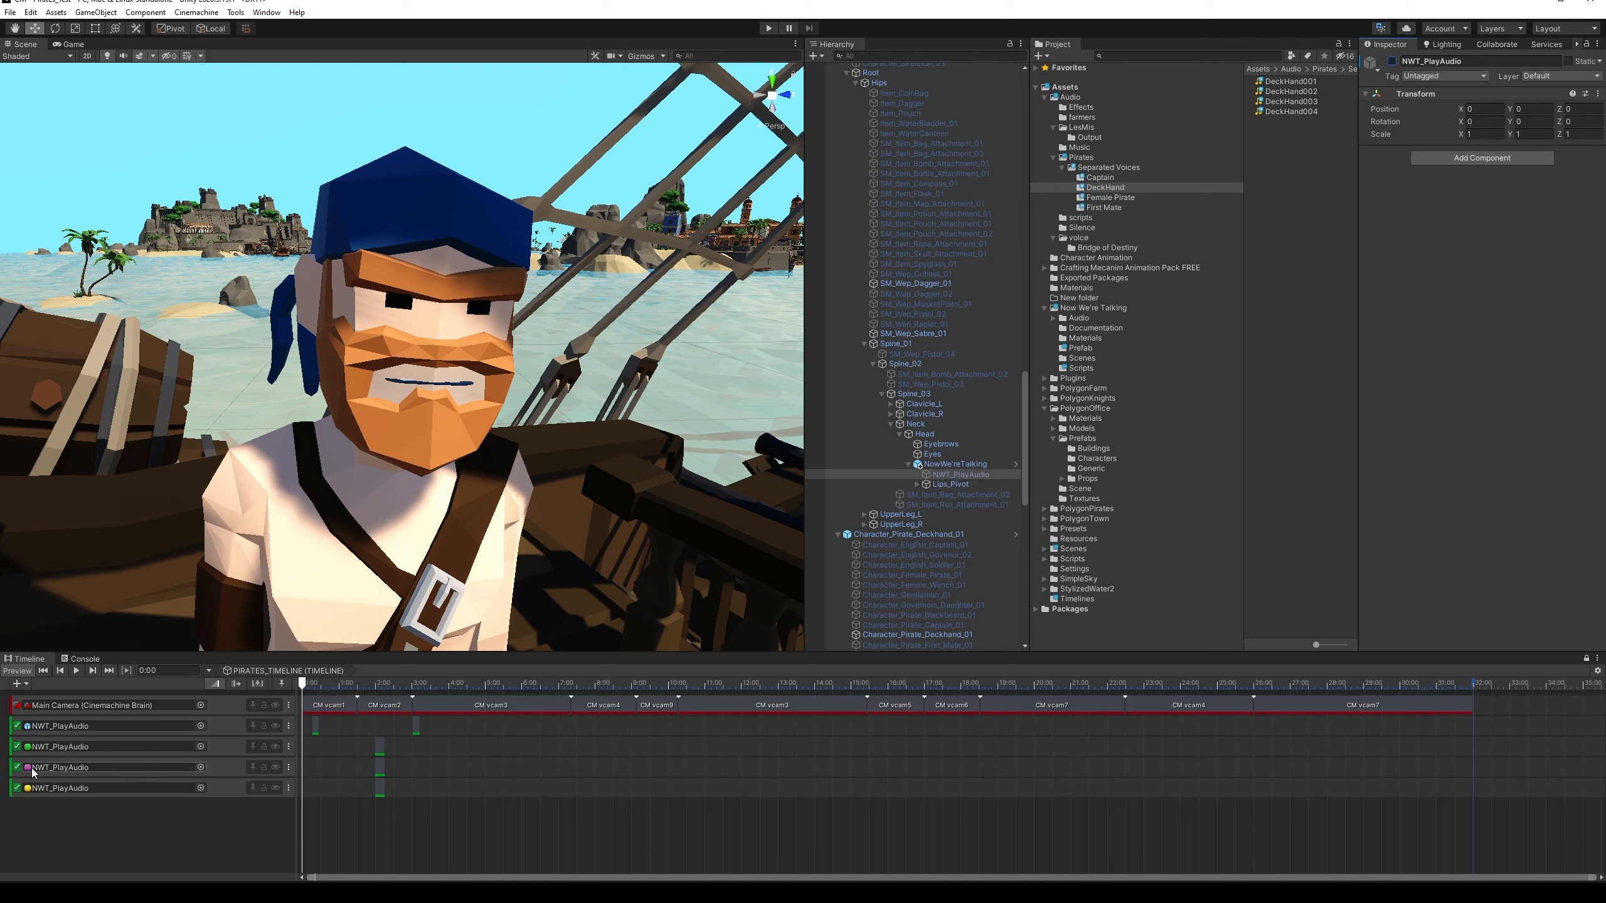
Scrub the Timeline to about 2:03 at the crew's activation clips, test-play the scene and stop it
left_click(317, 686)
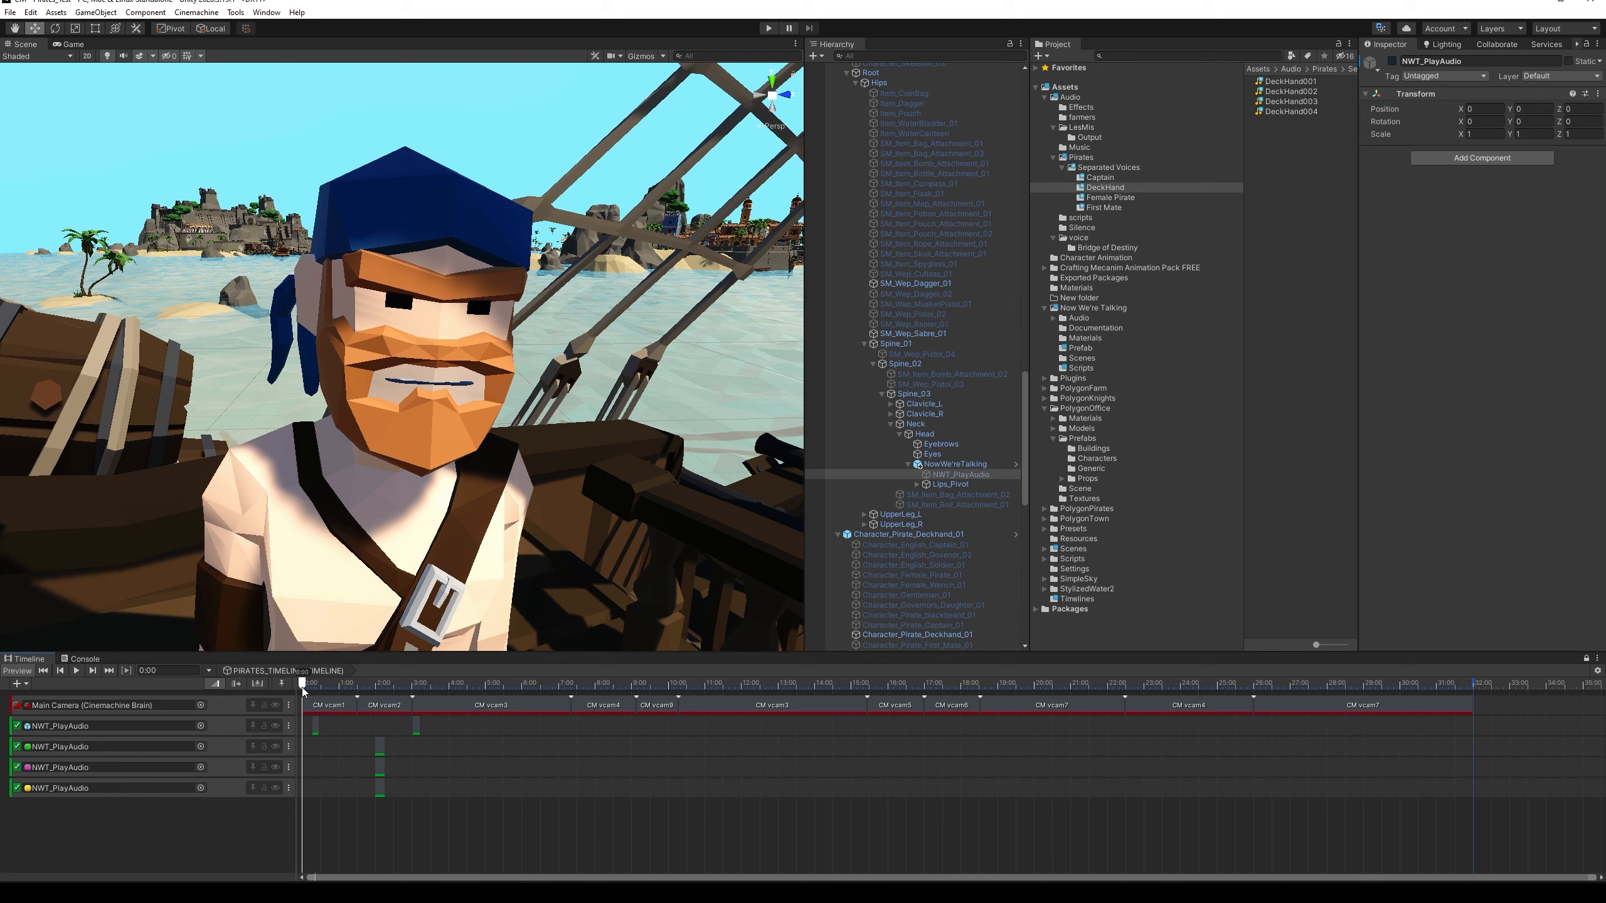
left_click_drag(315, 687, 380, 744)
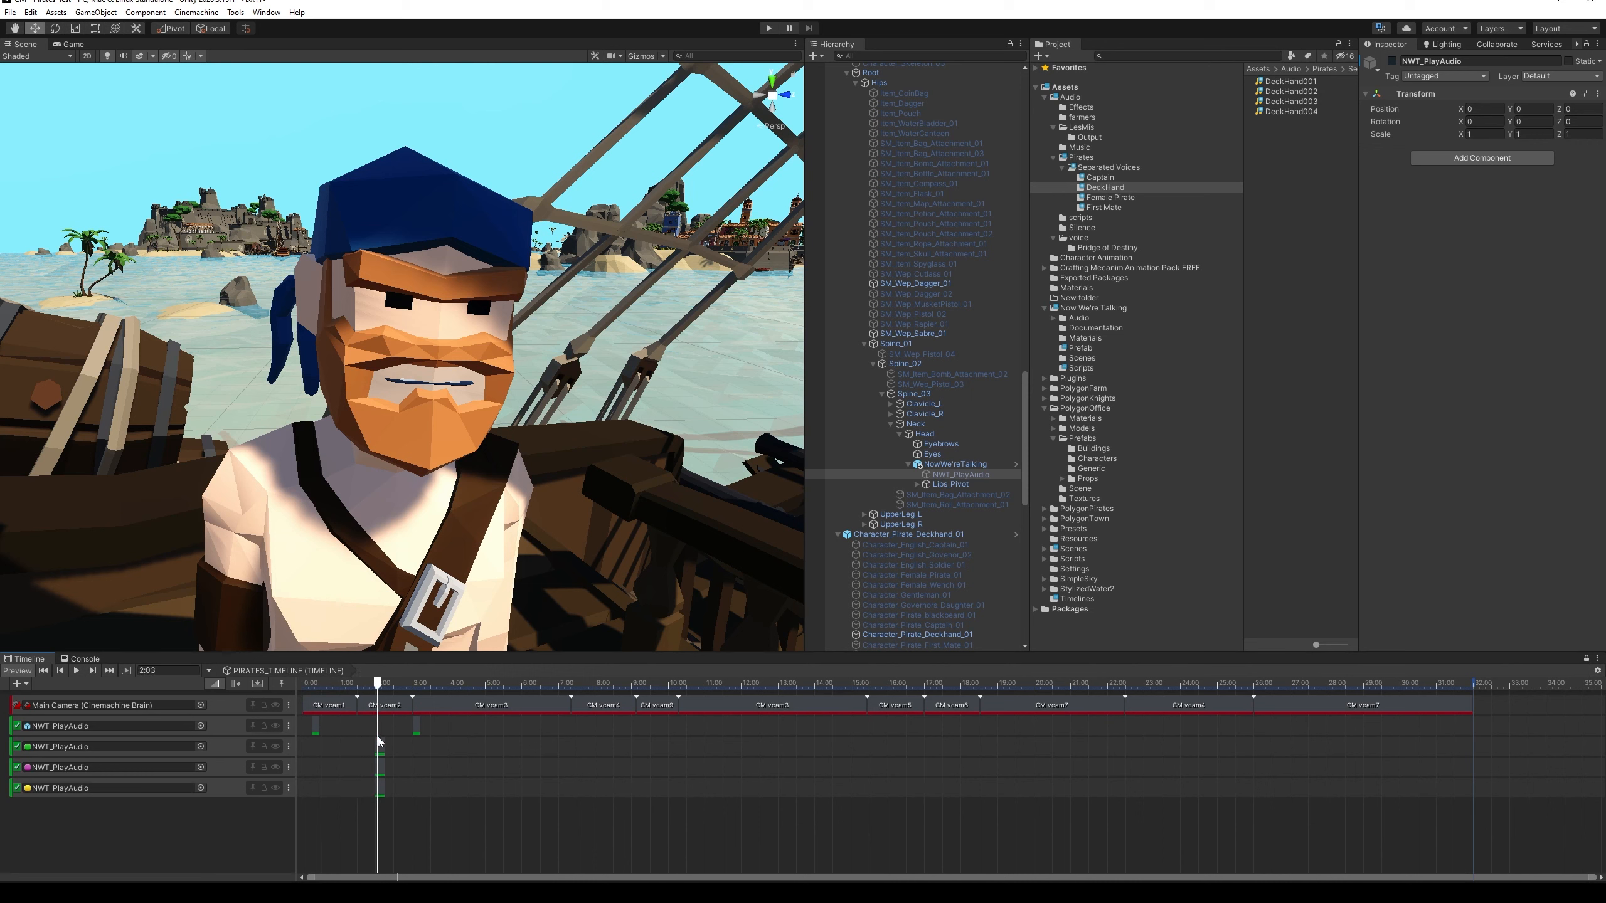
left_click(769, 28)
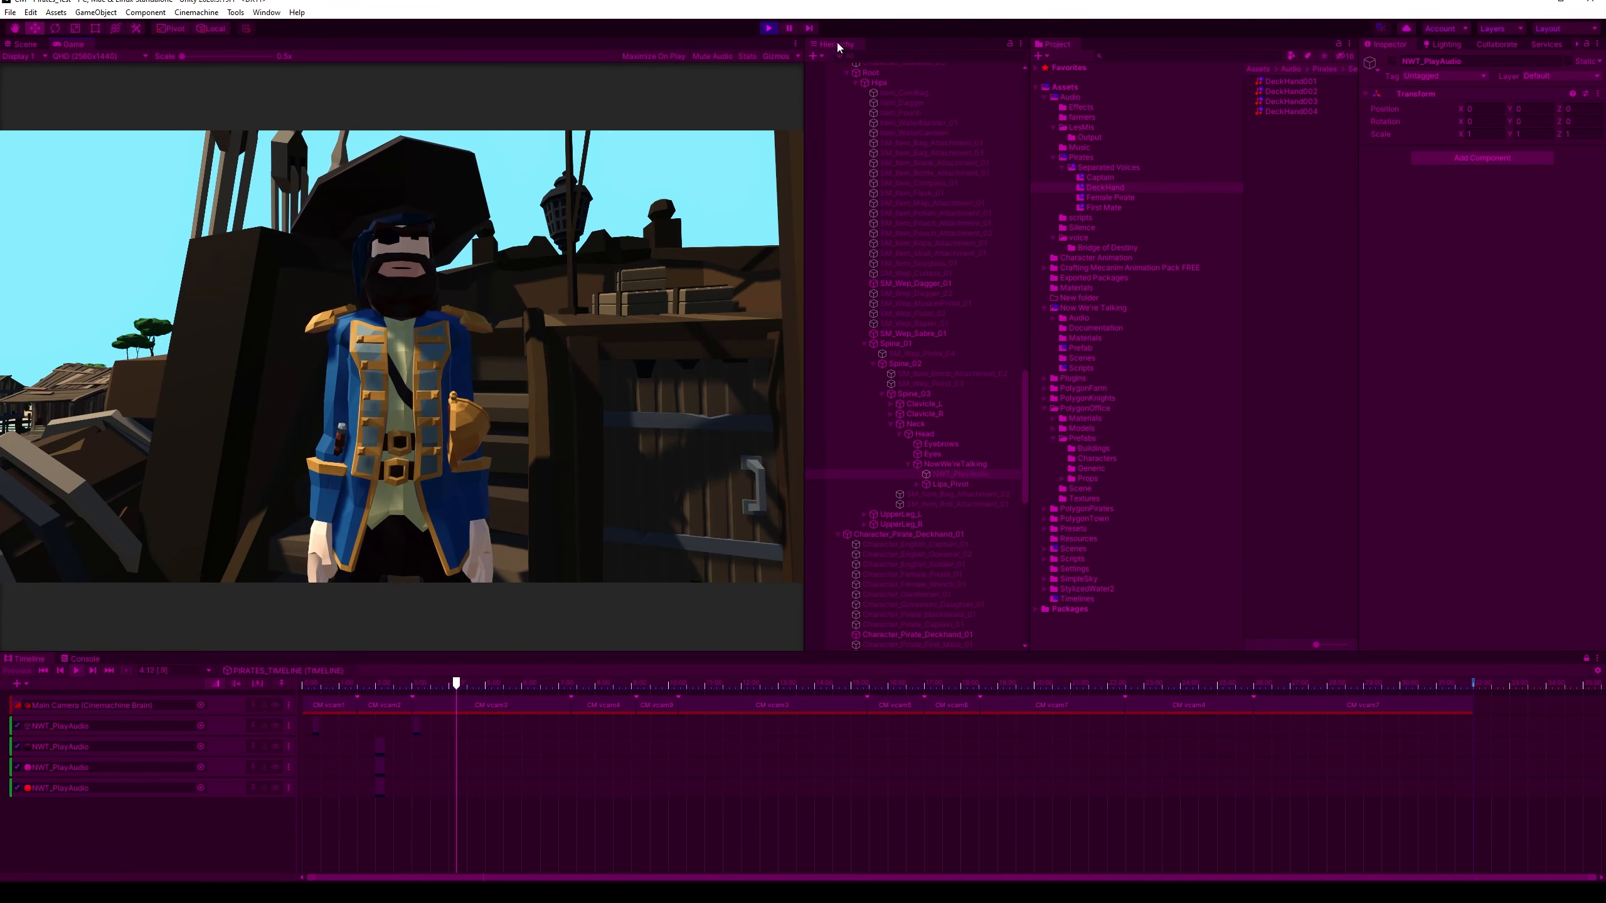
left_click(769, 28)
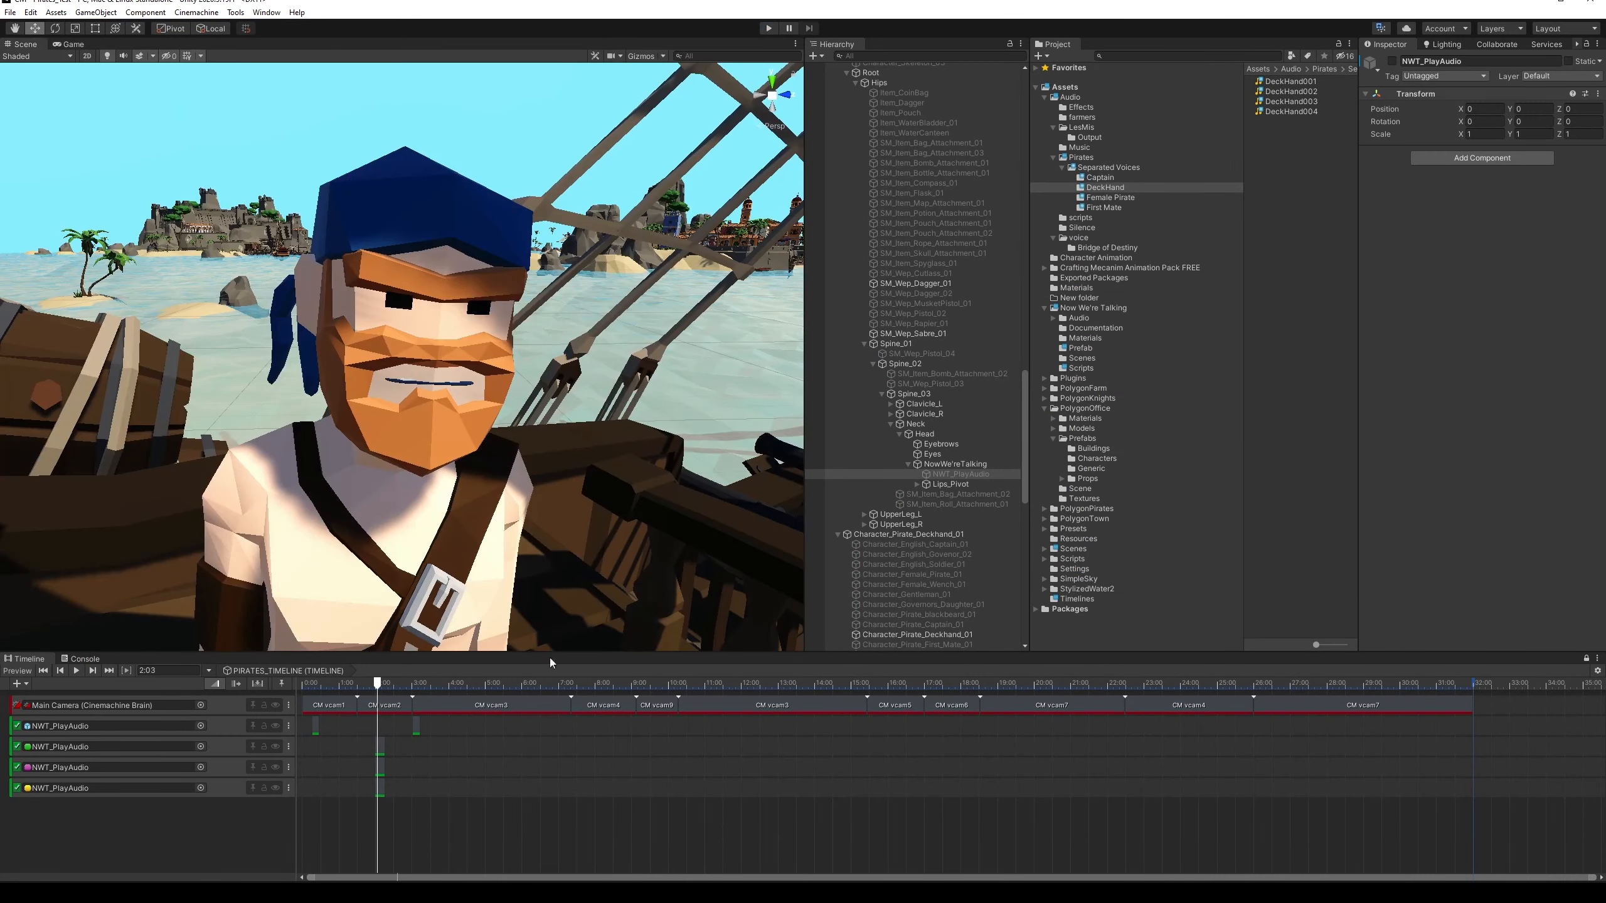
Stagger the three crew activation clips around 2 s, starting the first crew track's clip at about 2.07 s and the second's at 1.93 s
scroll(354, 781, "up", 5)
scroll(388, 795, "up", 3)
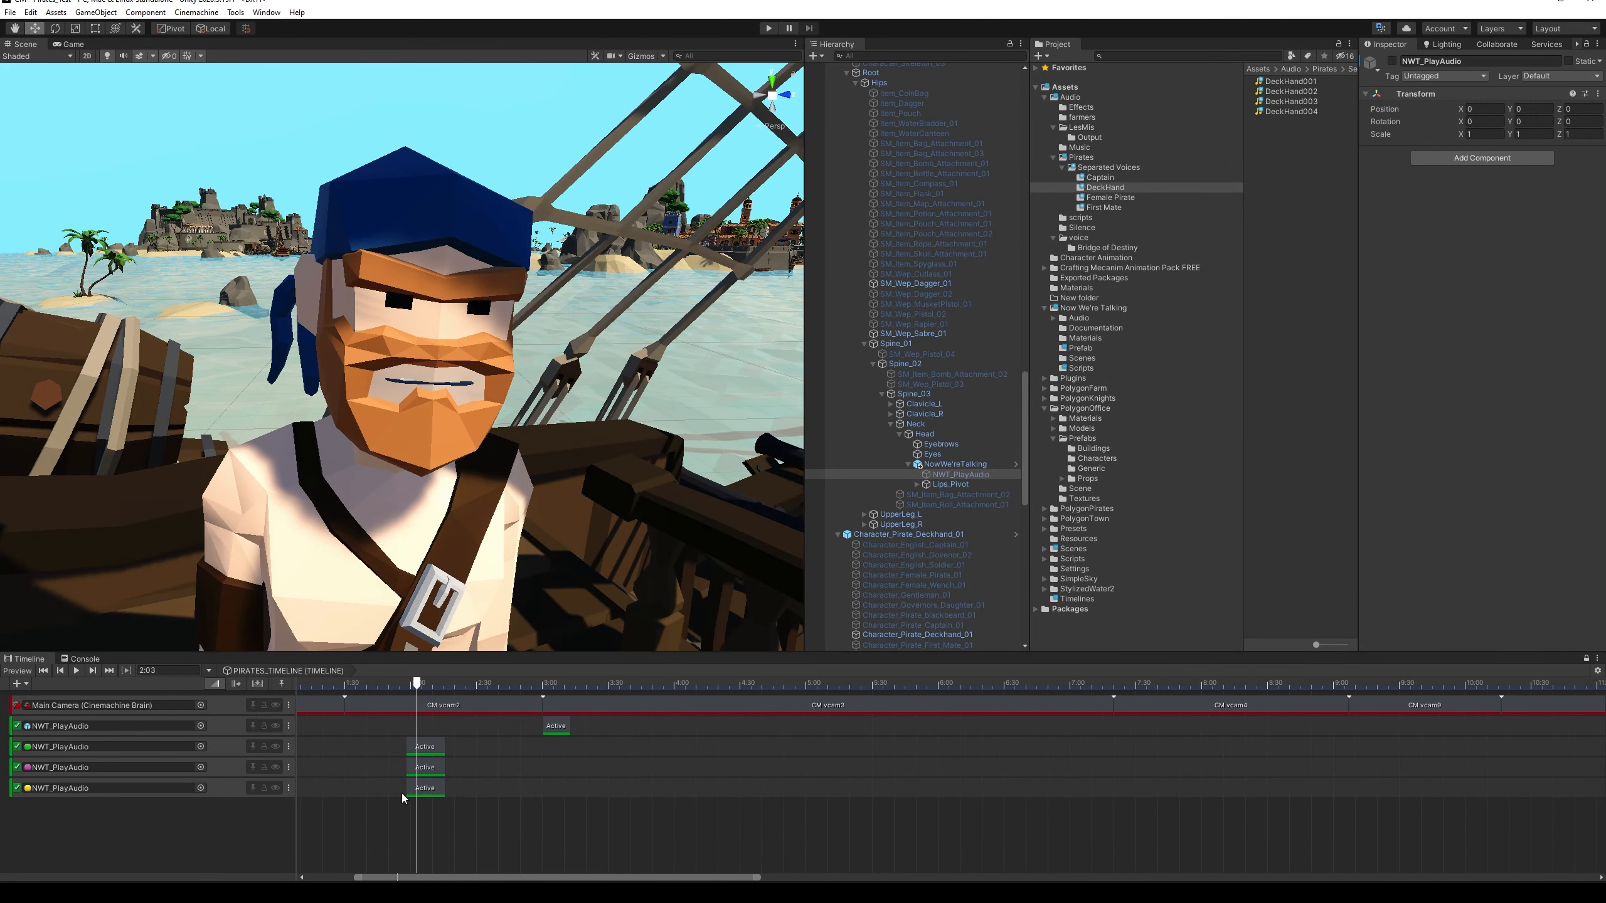
left_click_drag(429, 749, 495, 746)
scroll(391, 799, "up", 5)
left_click(496, 750)
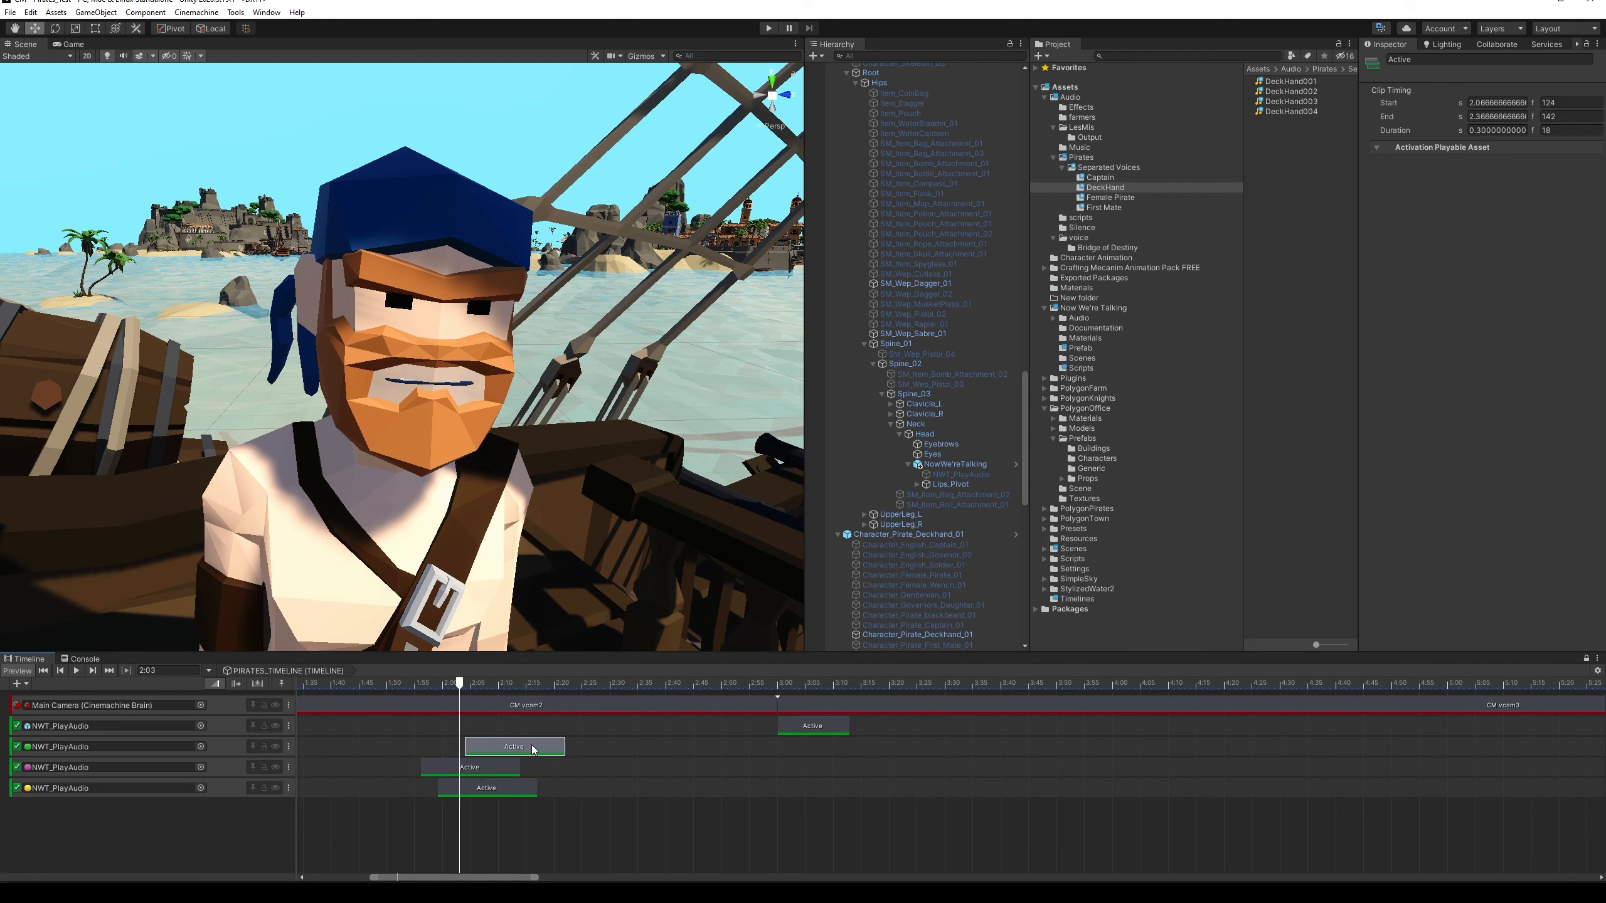
Play the scene to check the timing of the staggered crew voice clips, and stop it
left_click(770, 28)
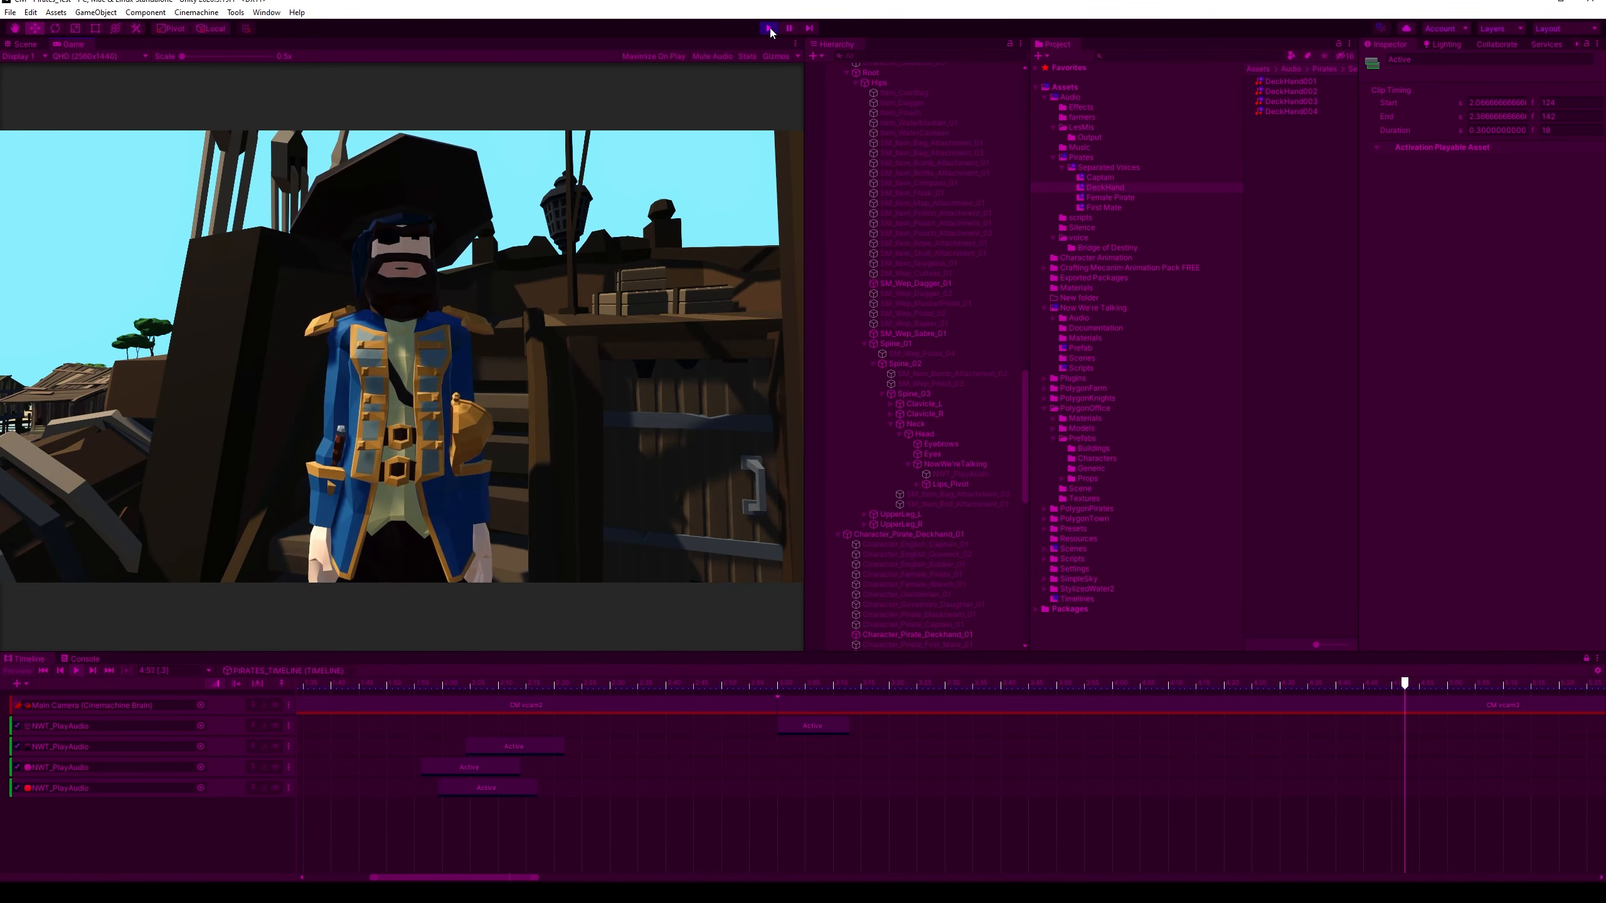
left_click(769, 28)
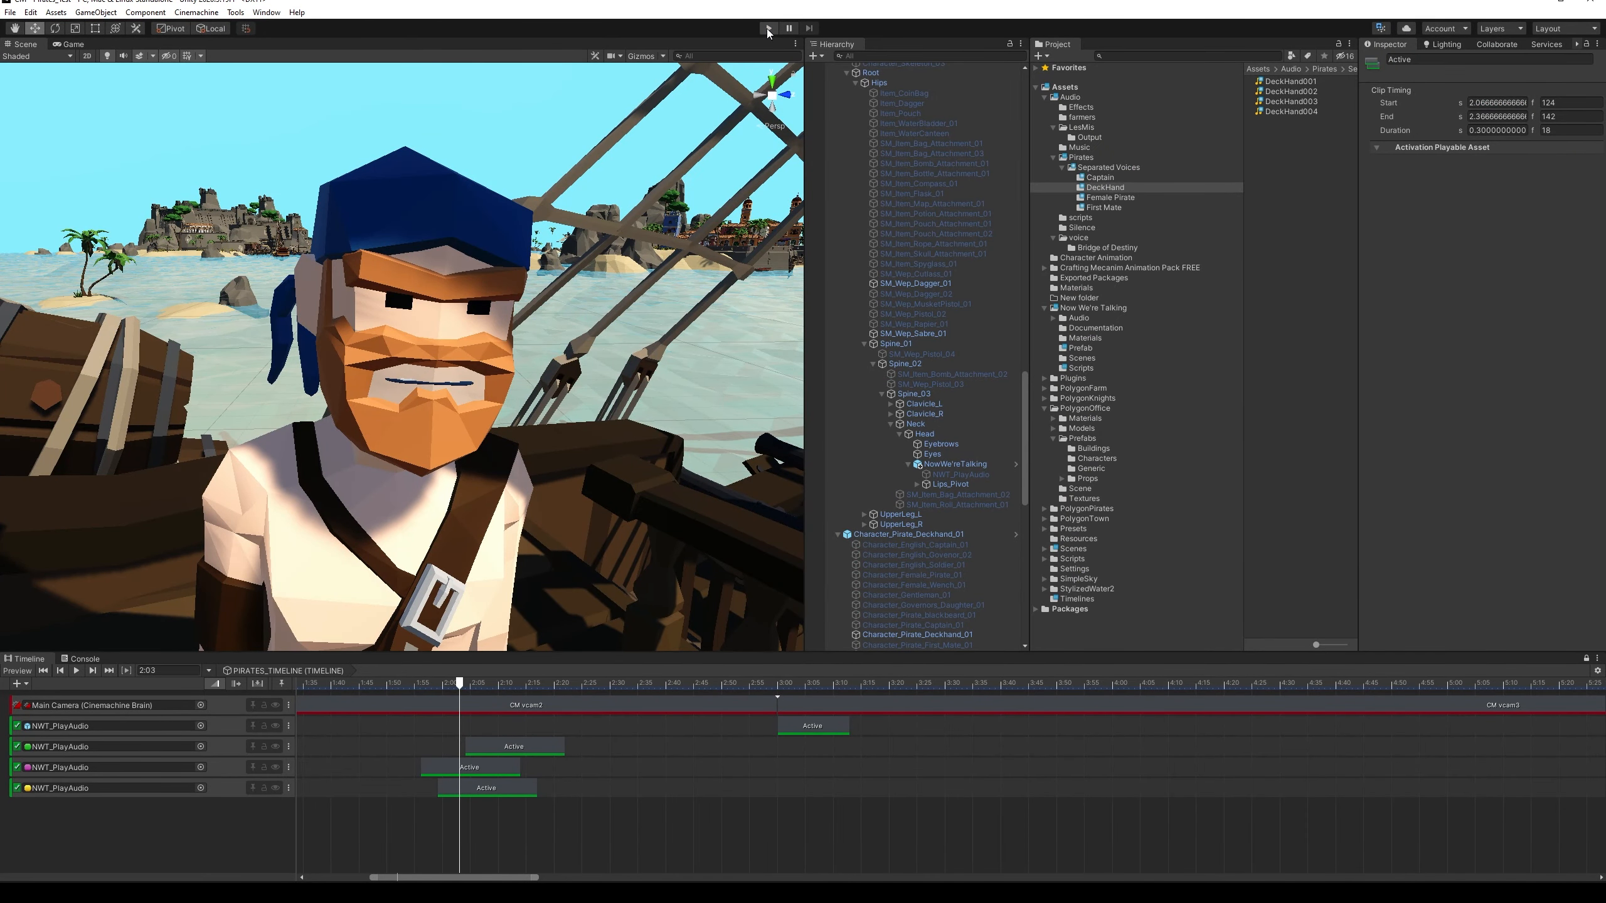
left_click(769, 28)
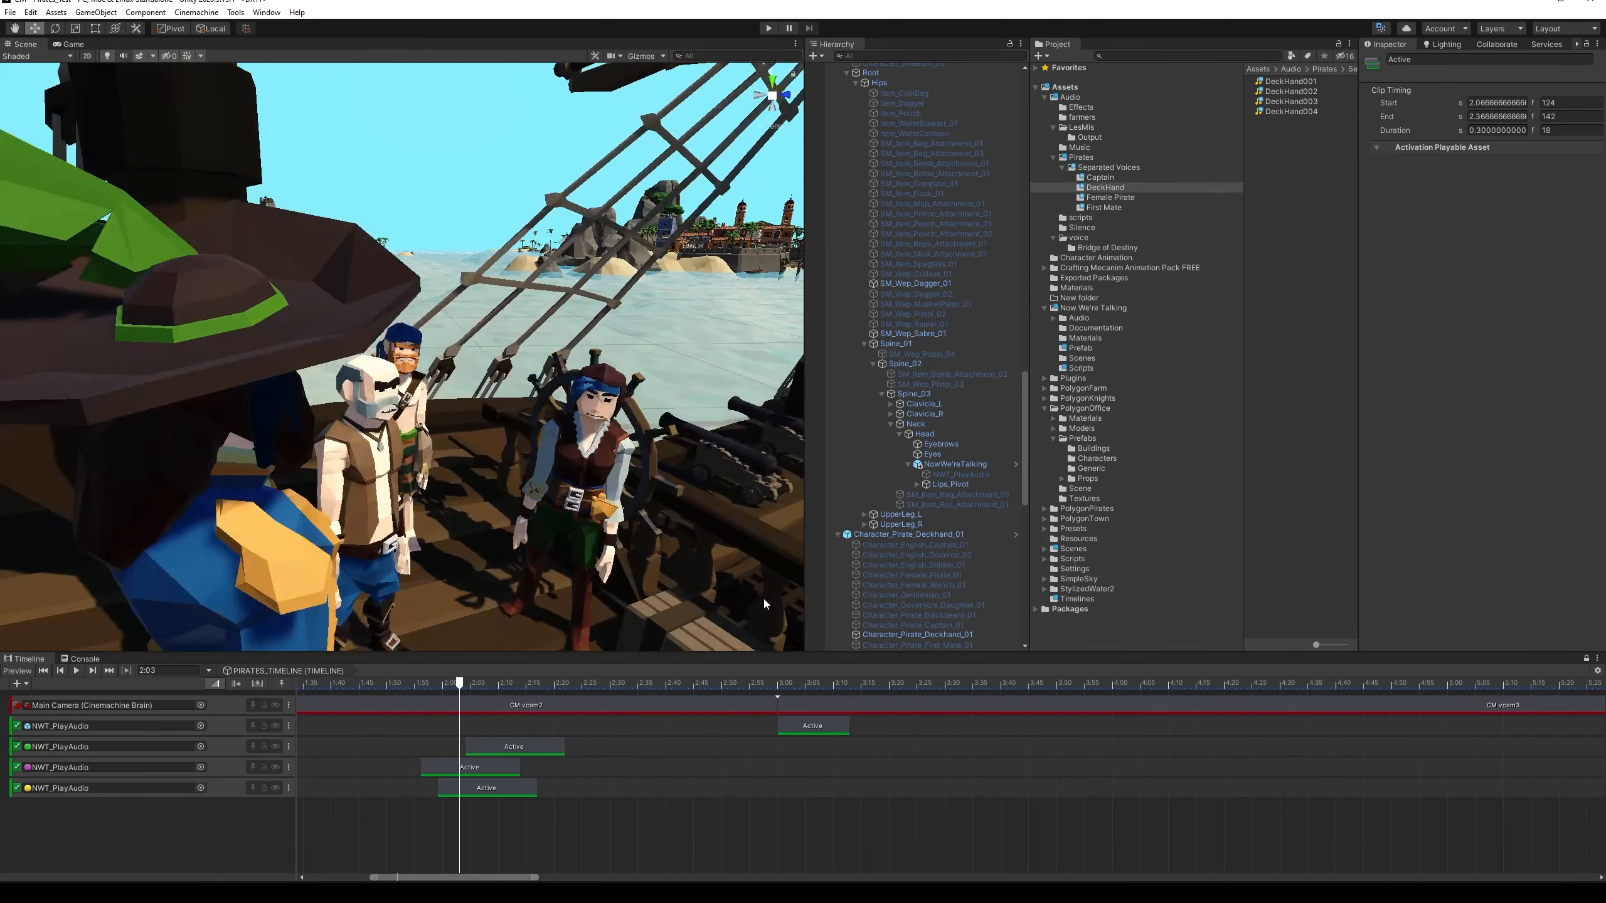
Bring all four pirates into the Scene view, play the Timeline through the following shots with a brief pause, and stop it
left_click_drag(762, 600, 662, 589, "alt")
scroll(663, 589, "down", 3)
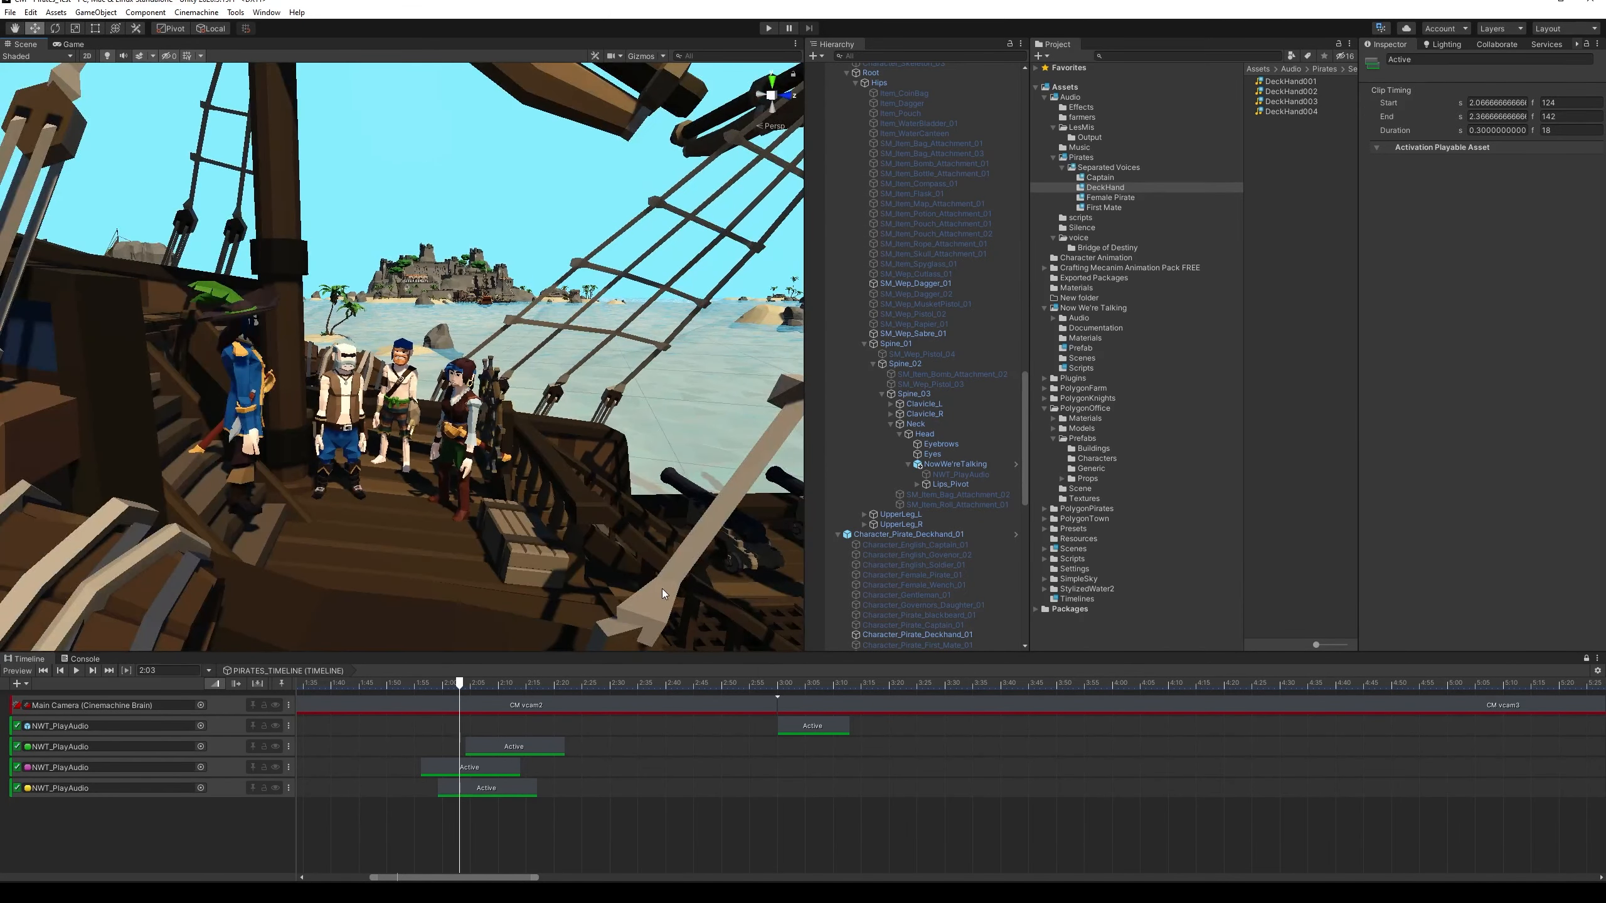
scroll(843, 744, "down", 8)
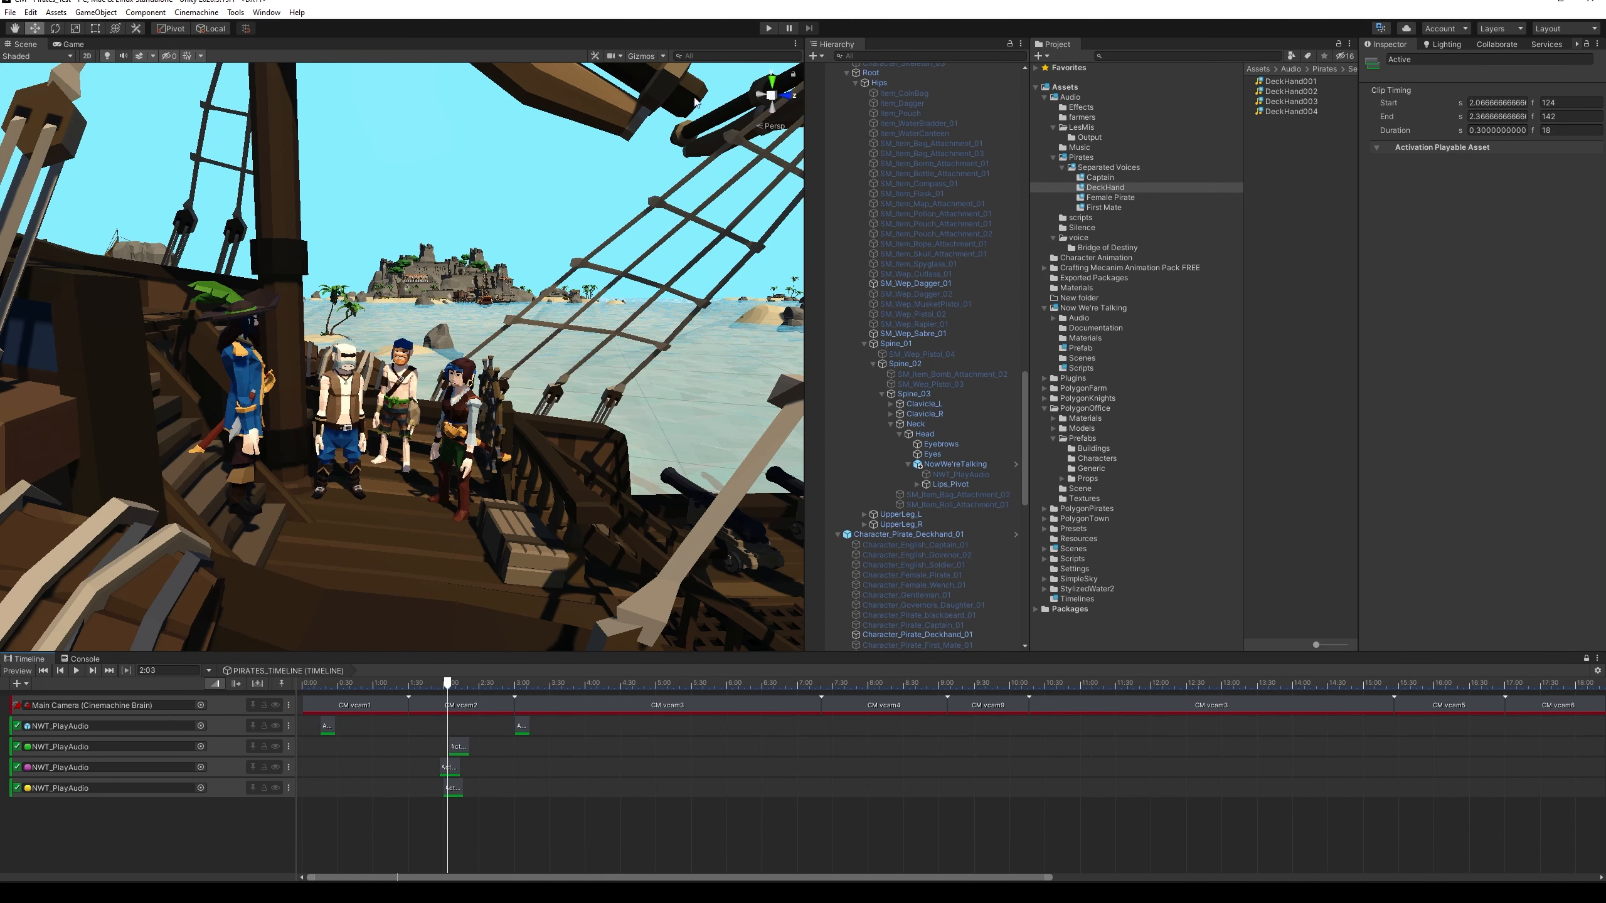
left_click(768, 28)
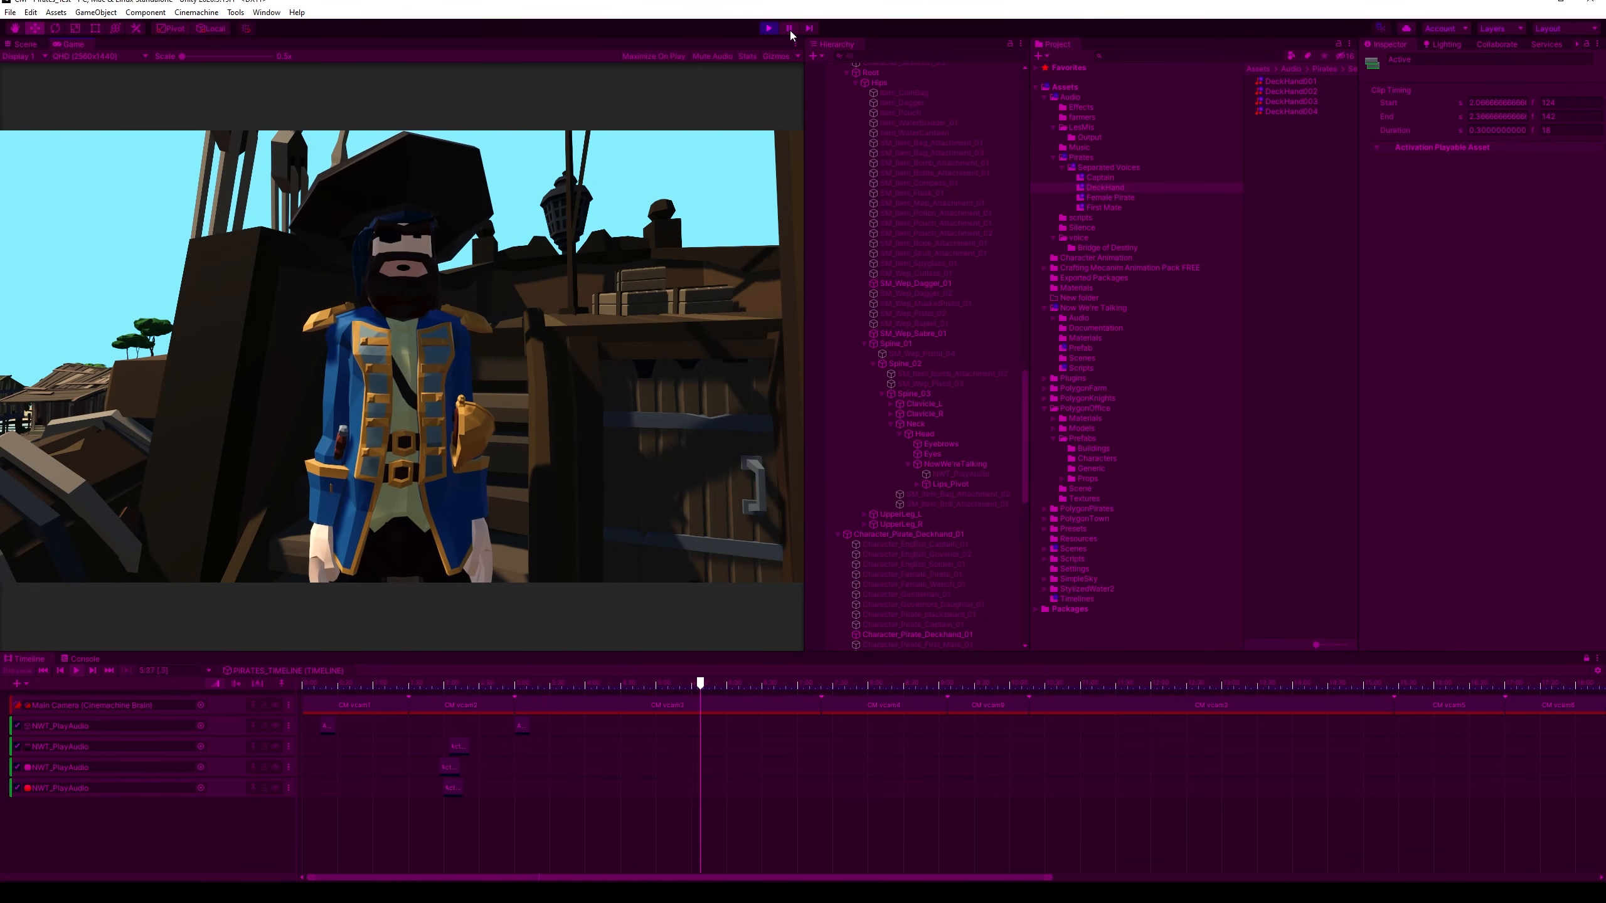
left_click(790, 31)
key("ctrl+1")
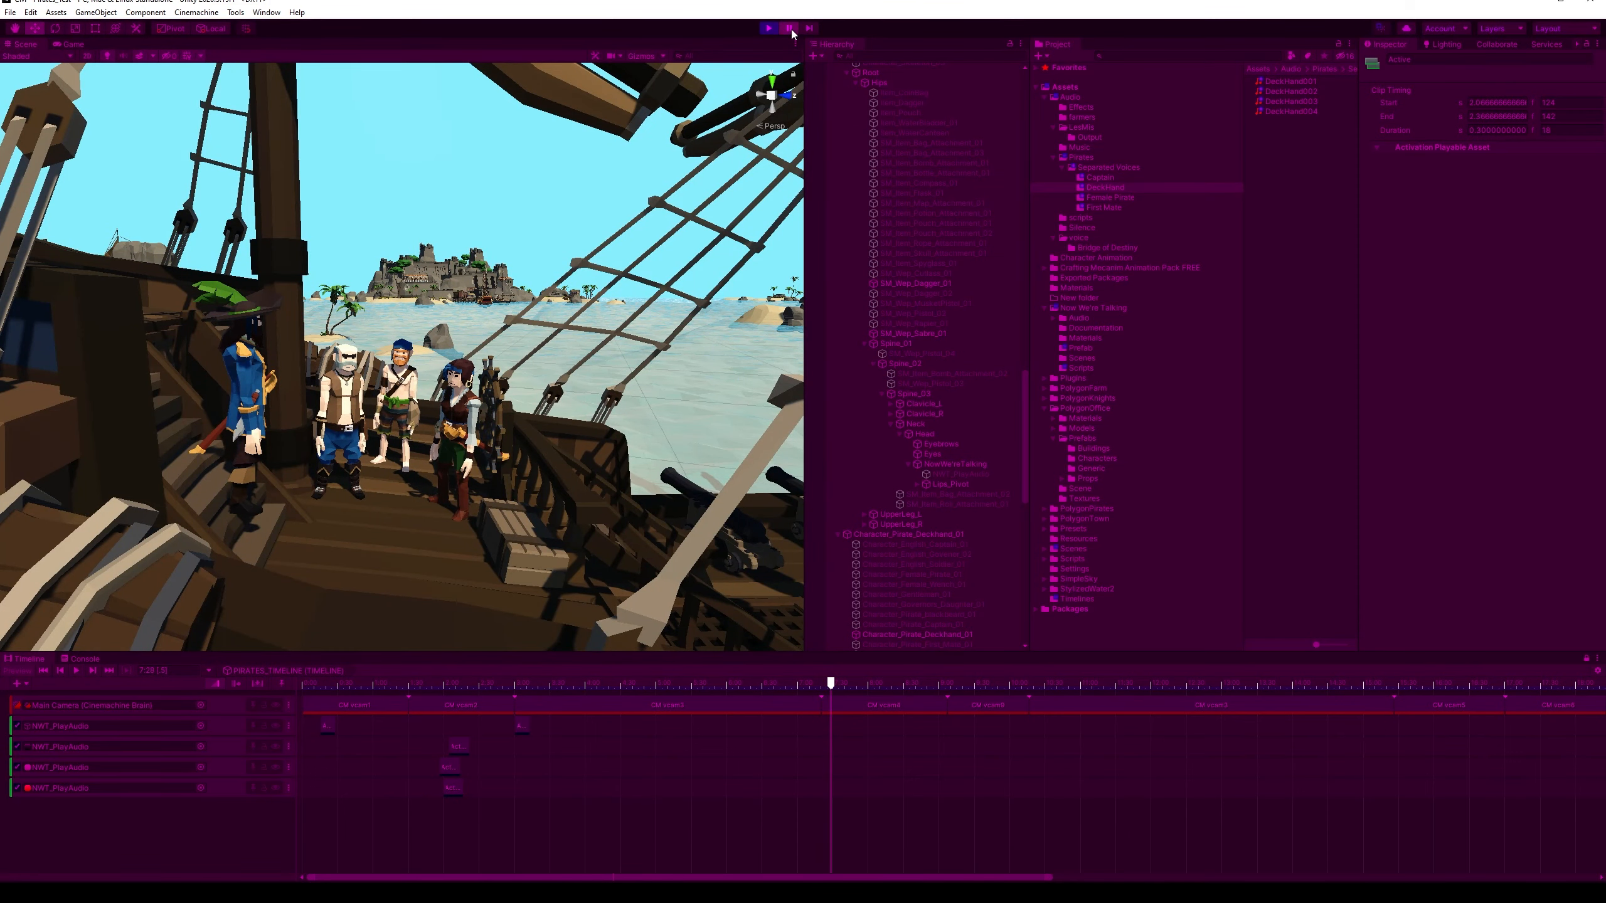
left_click(789, 28)
key("ctrl+2")
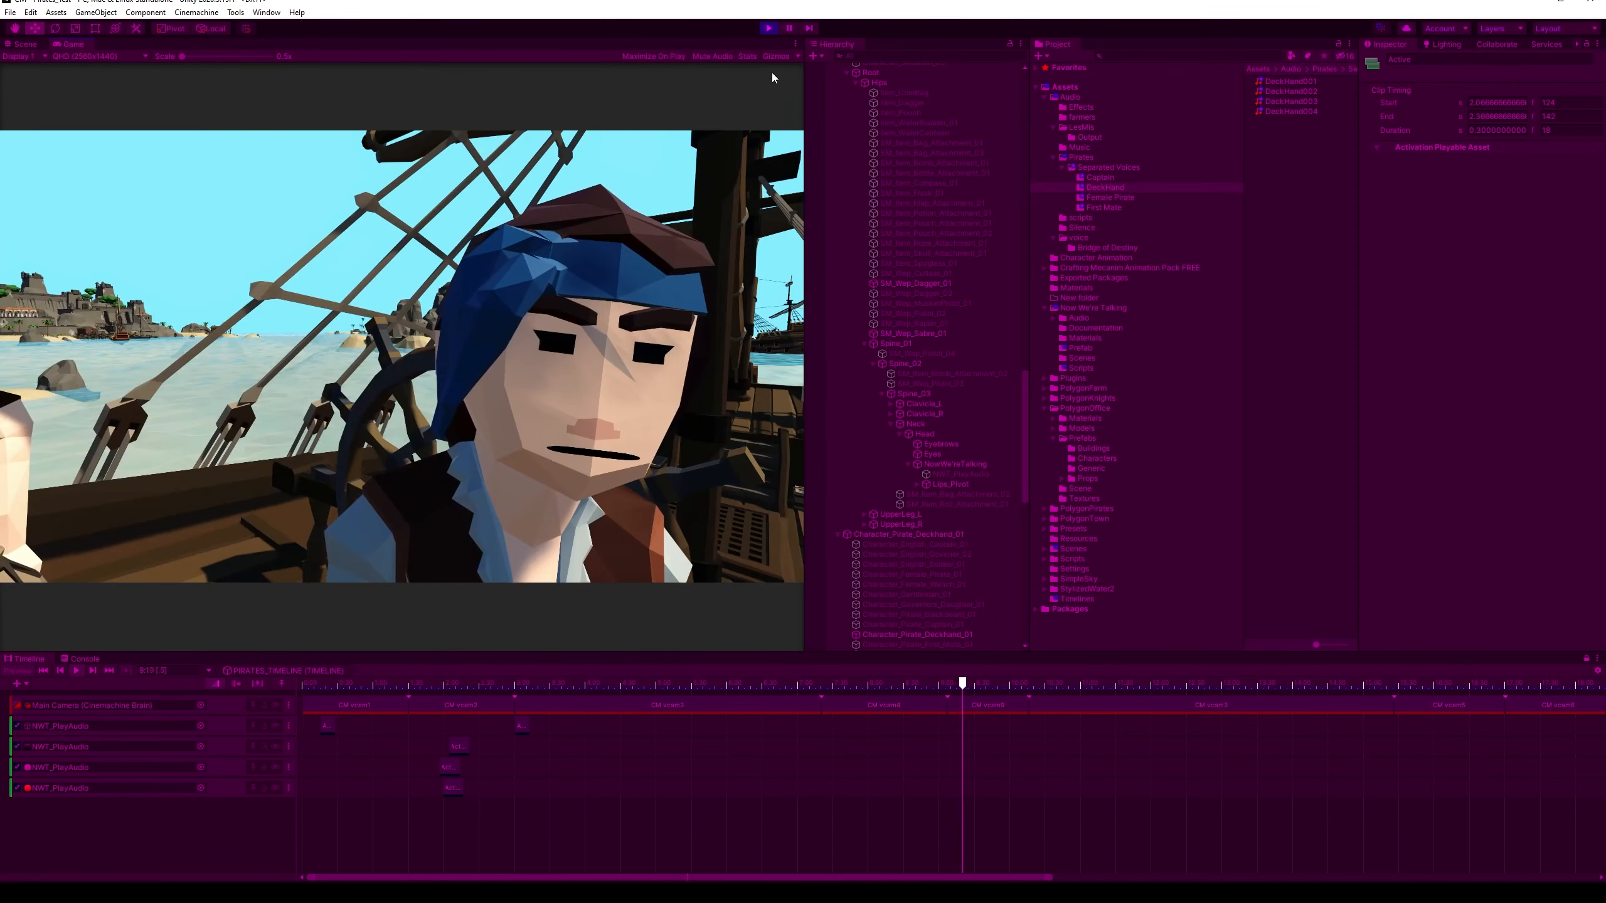
left_click(769, 28)
key("ctrl+1")
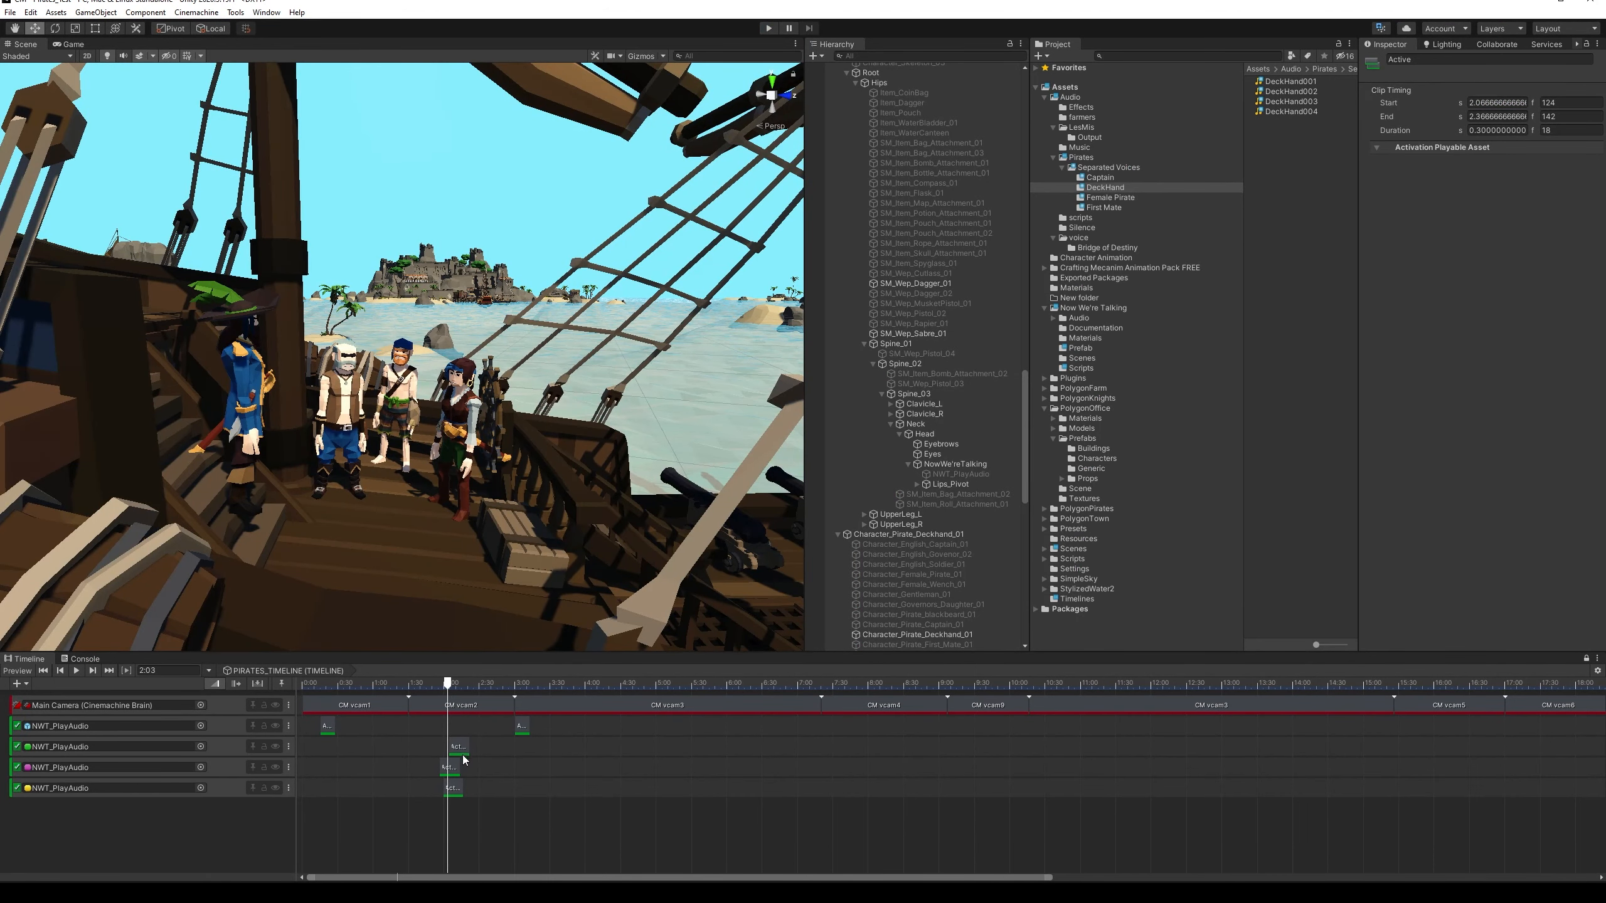
Duplicate the three crew activation clips together and move the copies so the group starts at about 7.33 s, under CM vcam4
left_click(459, 753)
left_click(453, 772, "ctrl")
left_click(454, 793, "ctrl")
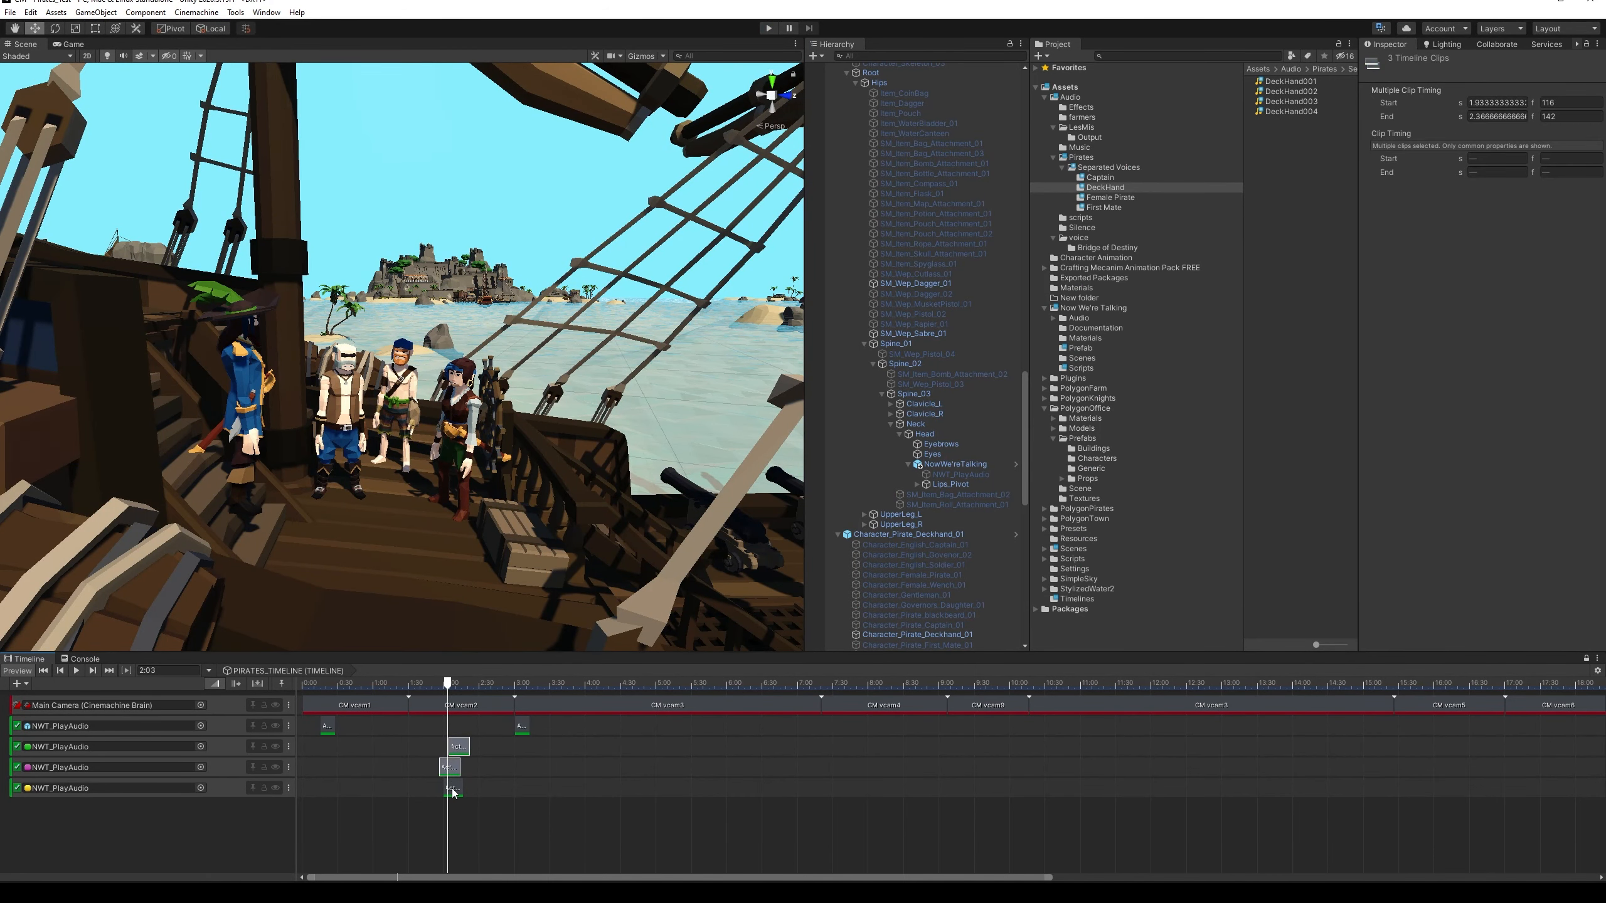
key("ctrl+d")
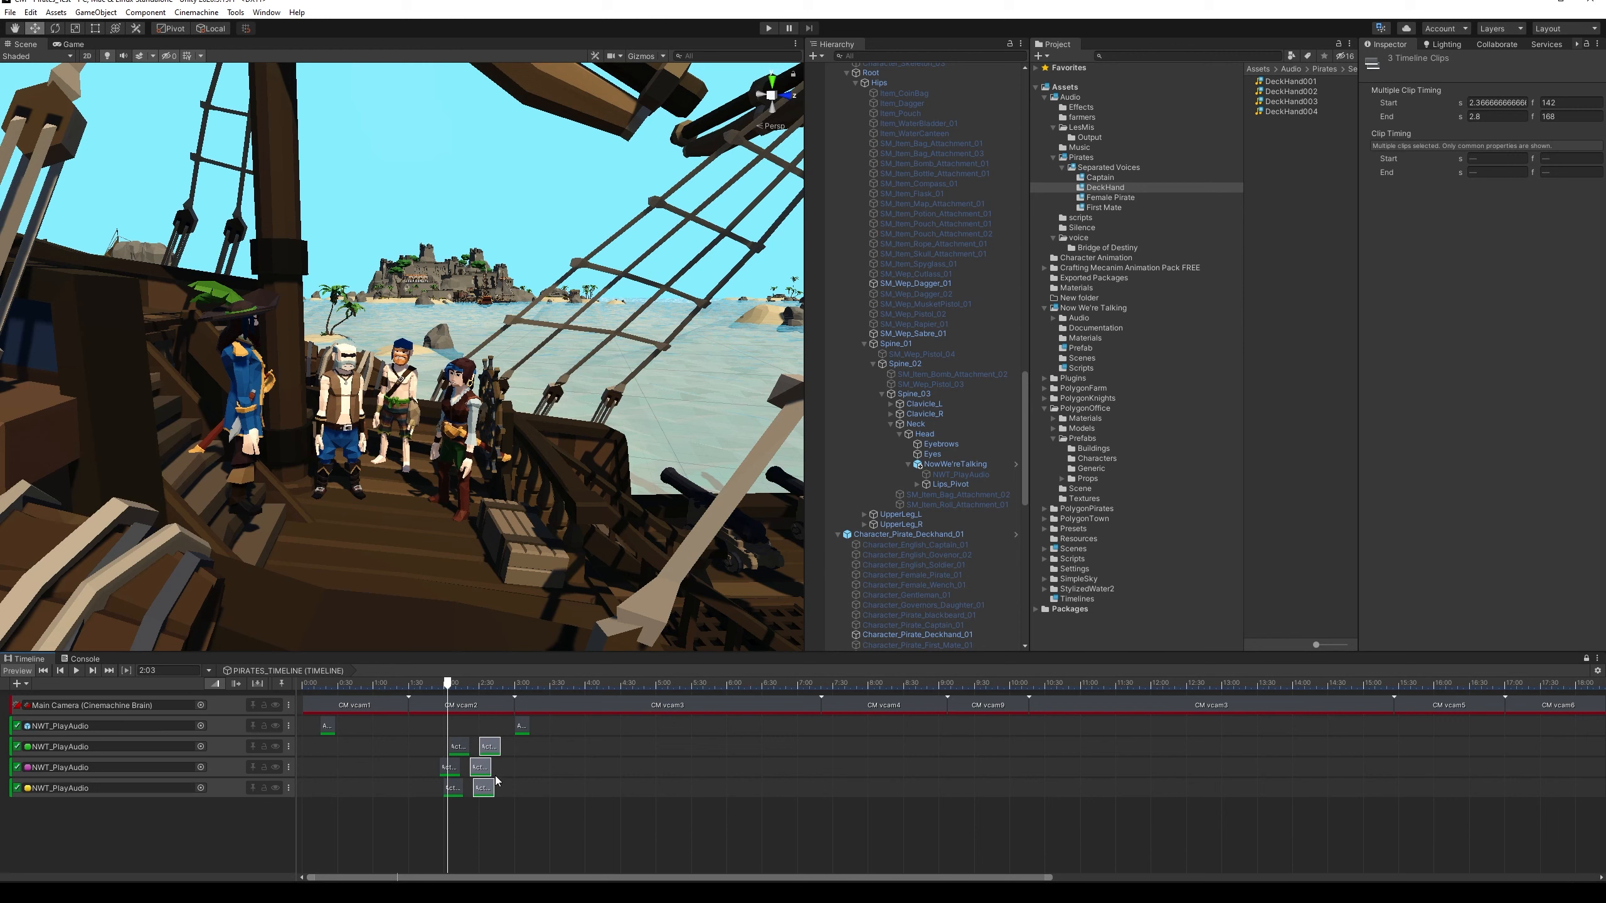
left_click_drag(481, 746, 839, 761)
left_click_drag(490, 748, 838, 758)
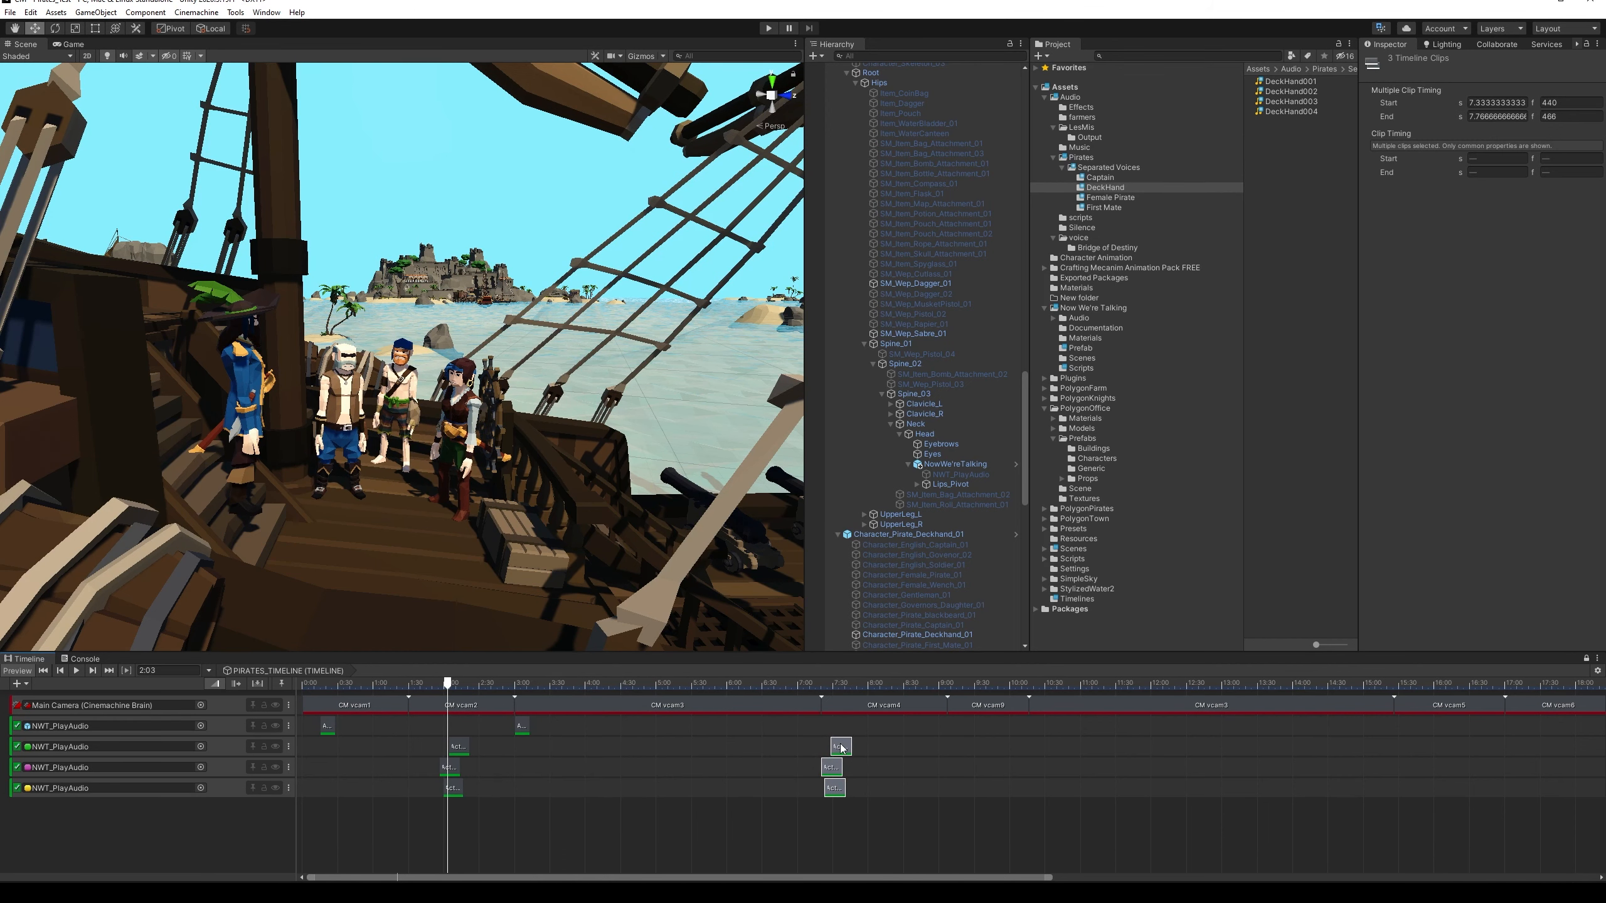
Play the scene past the duplicated clips, pause it and locate the Deckhand in the Hierarchy
left_click(769, 28)
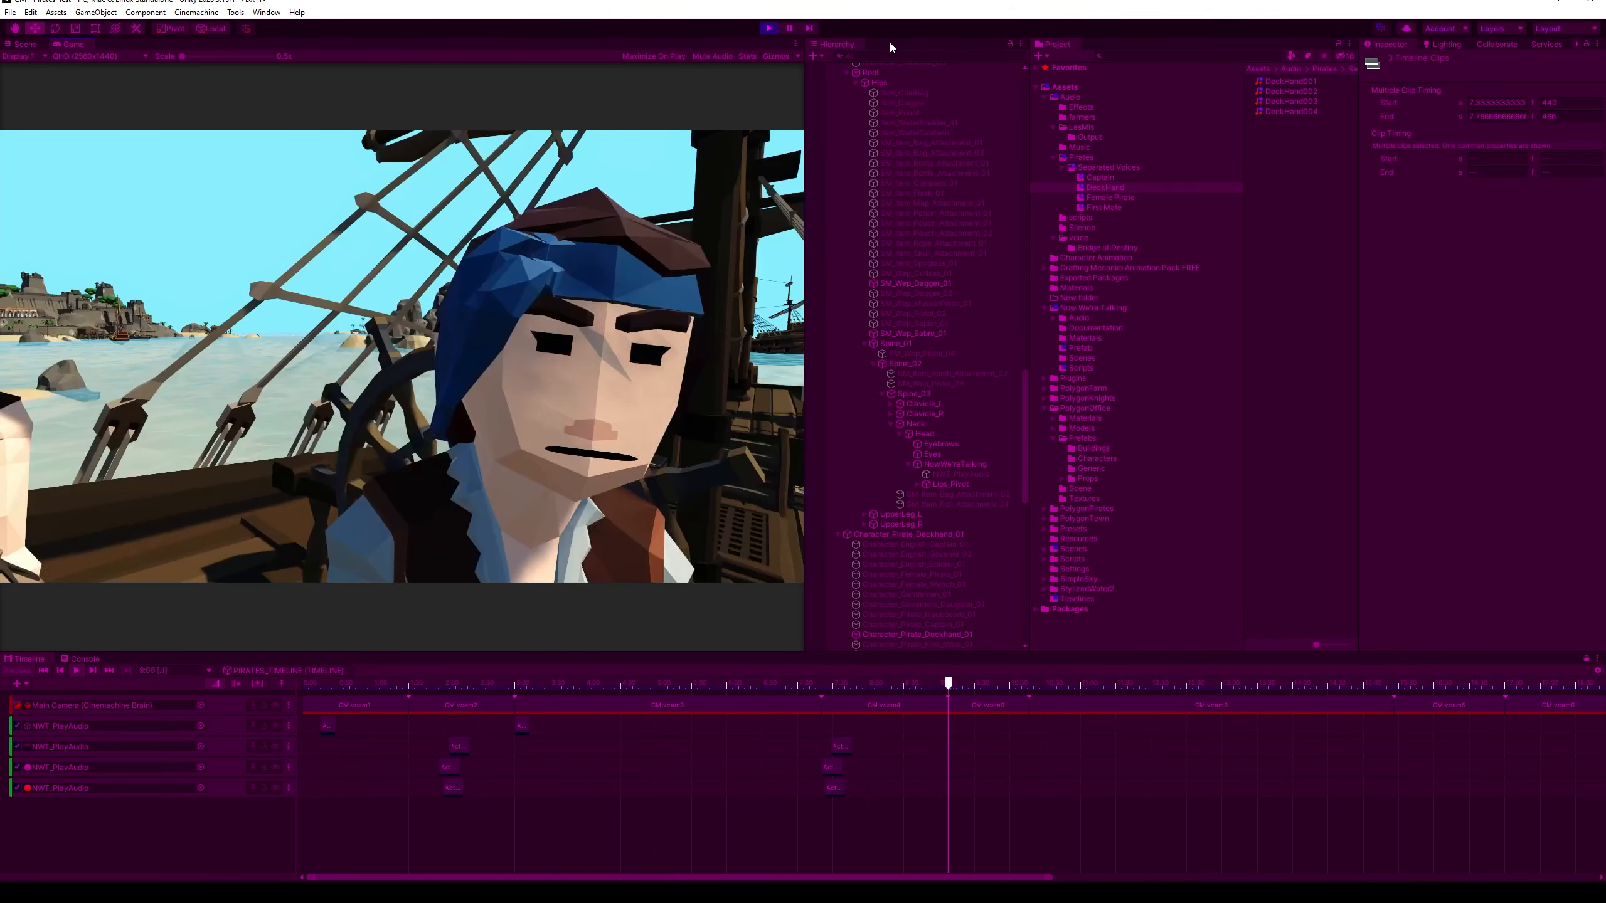
left_click(788, 27)
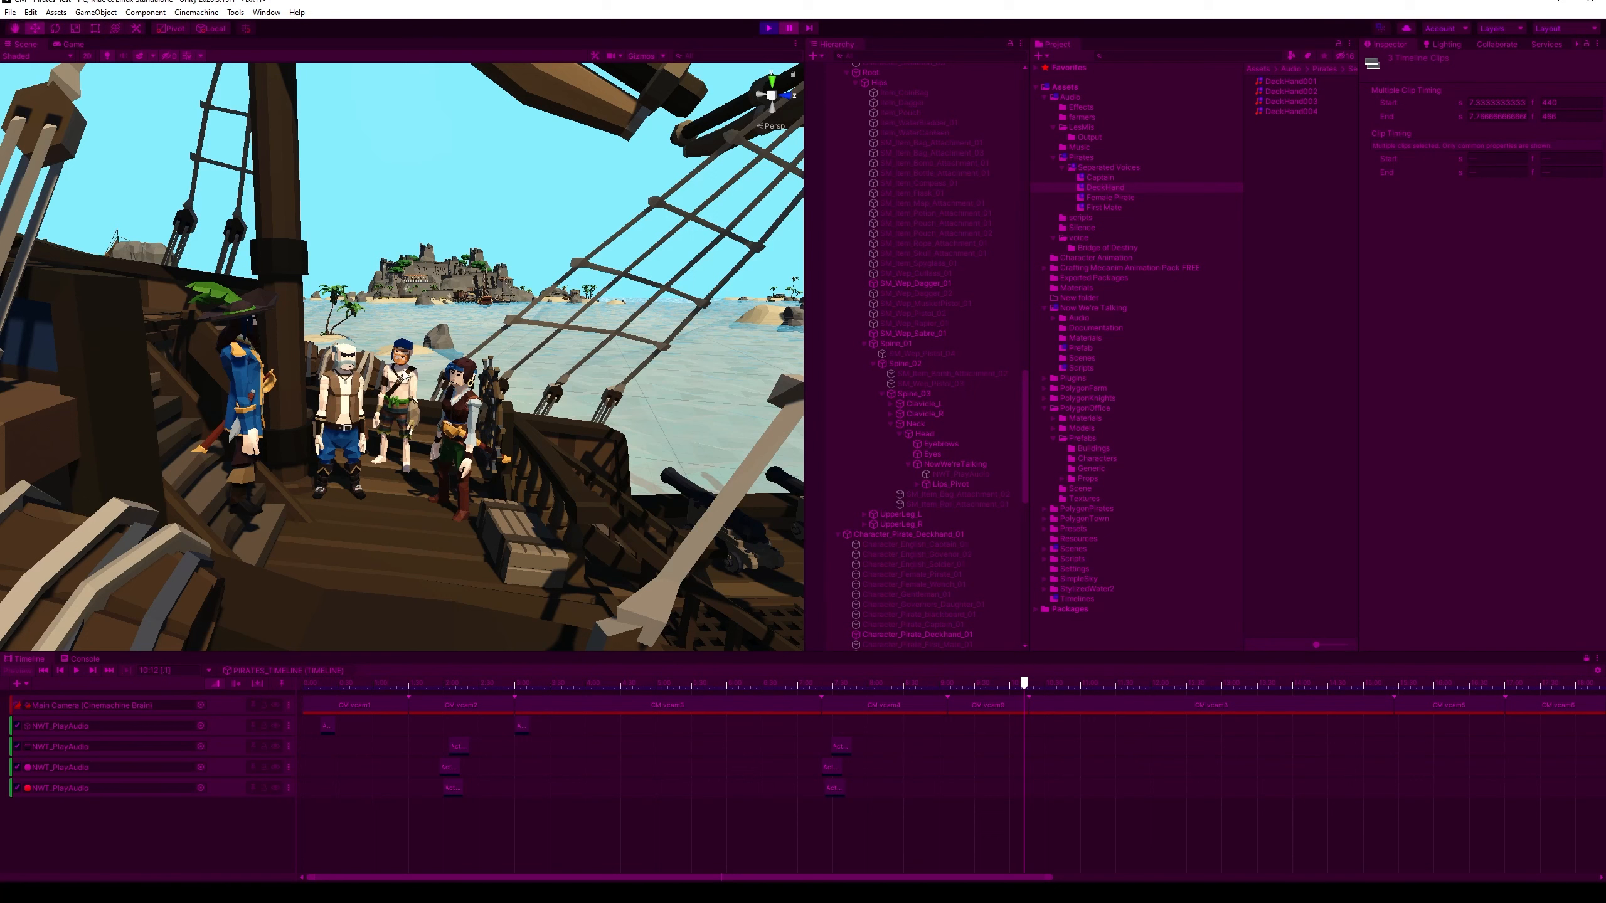
left_click(405, 376)
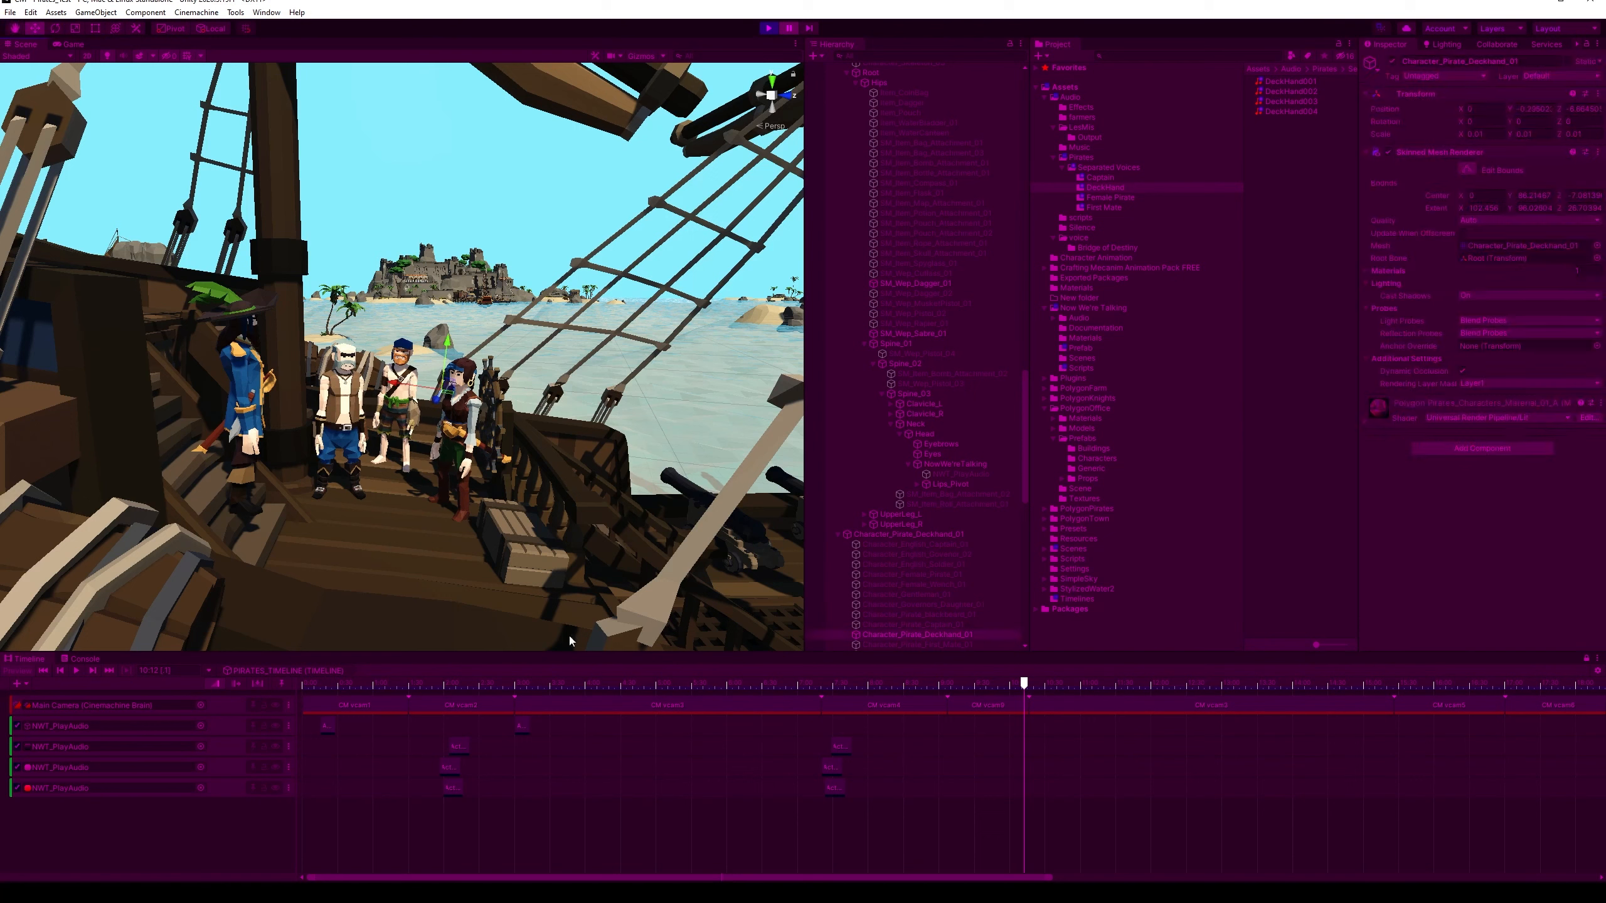
scroll(941, 238, "up", 5)
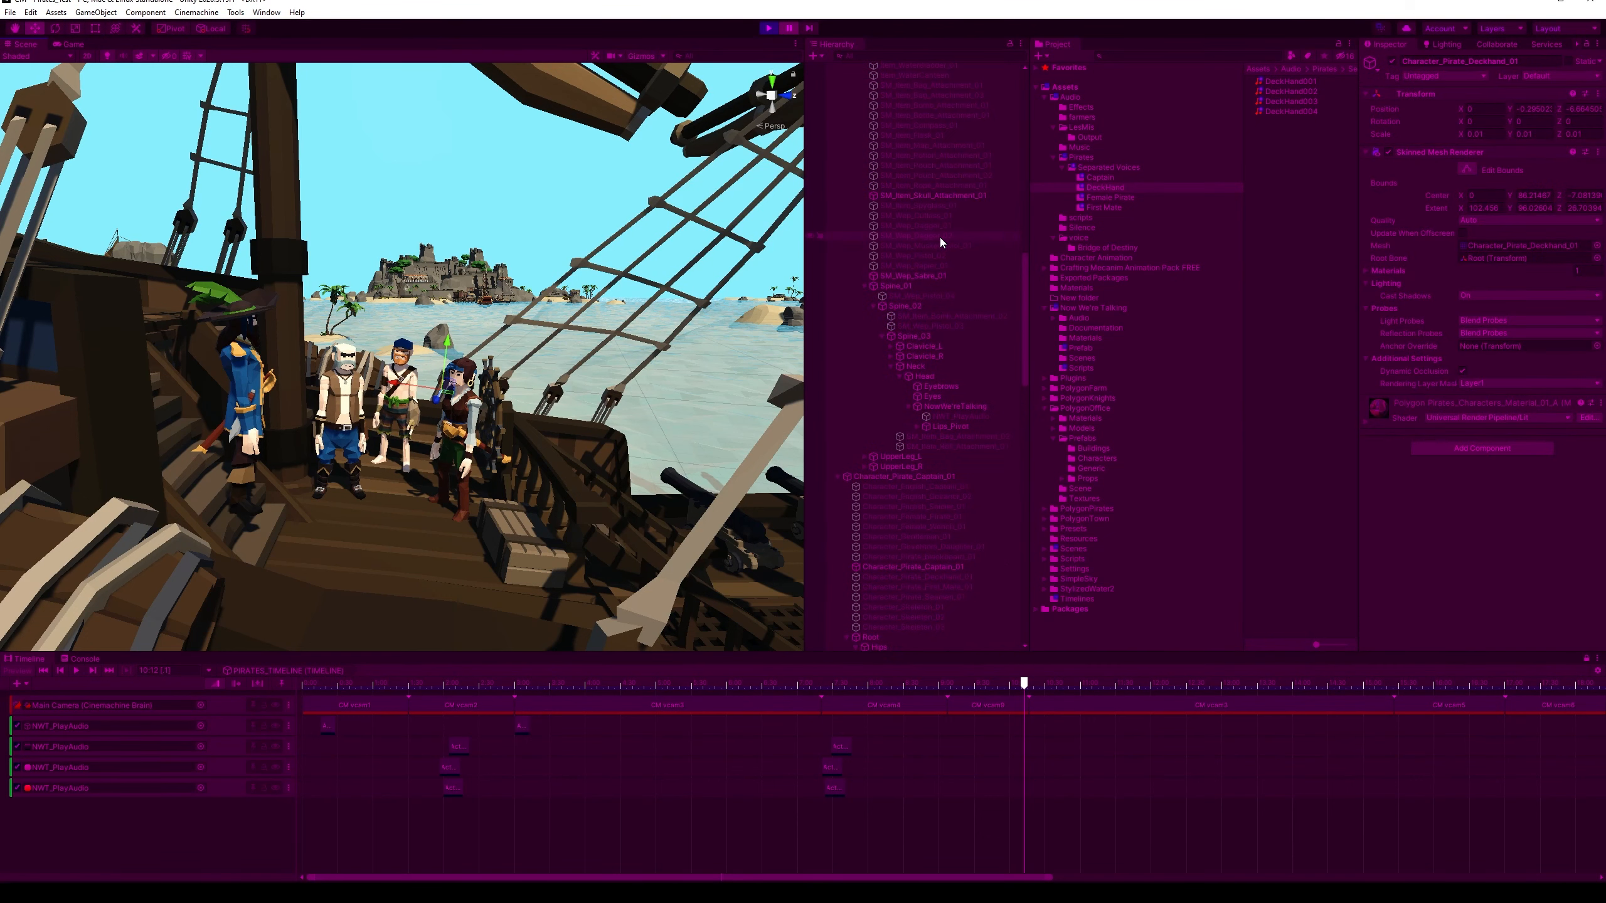
scroll(940, 239, "up", 3)
scroll(932, 235, "up", 9)
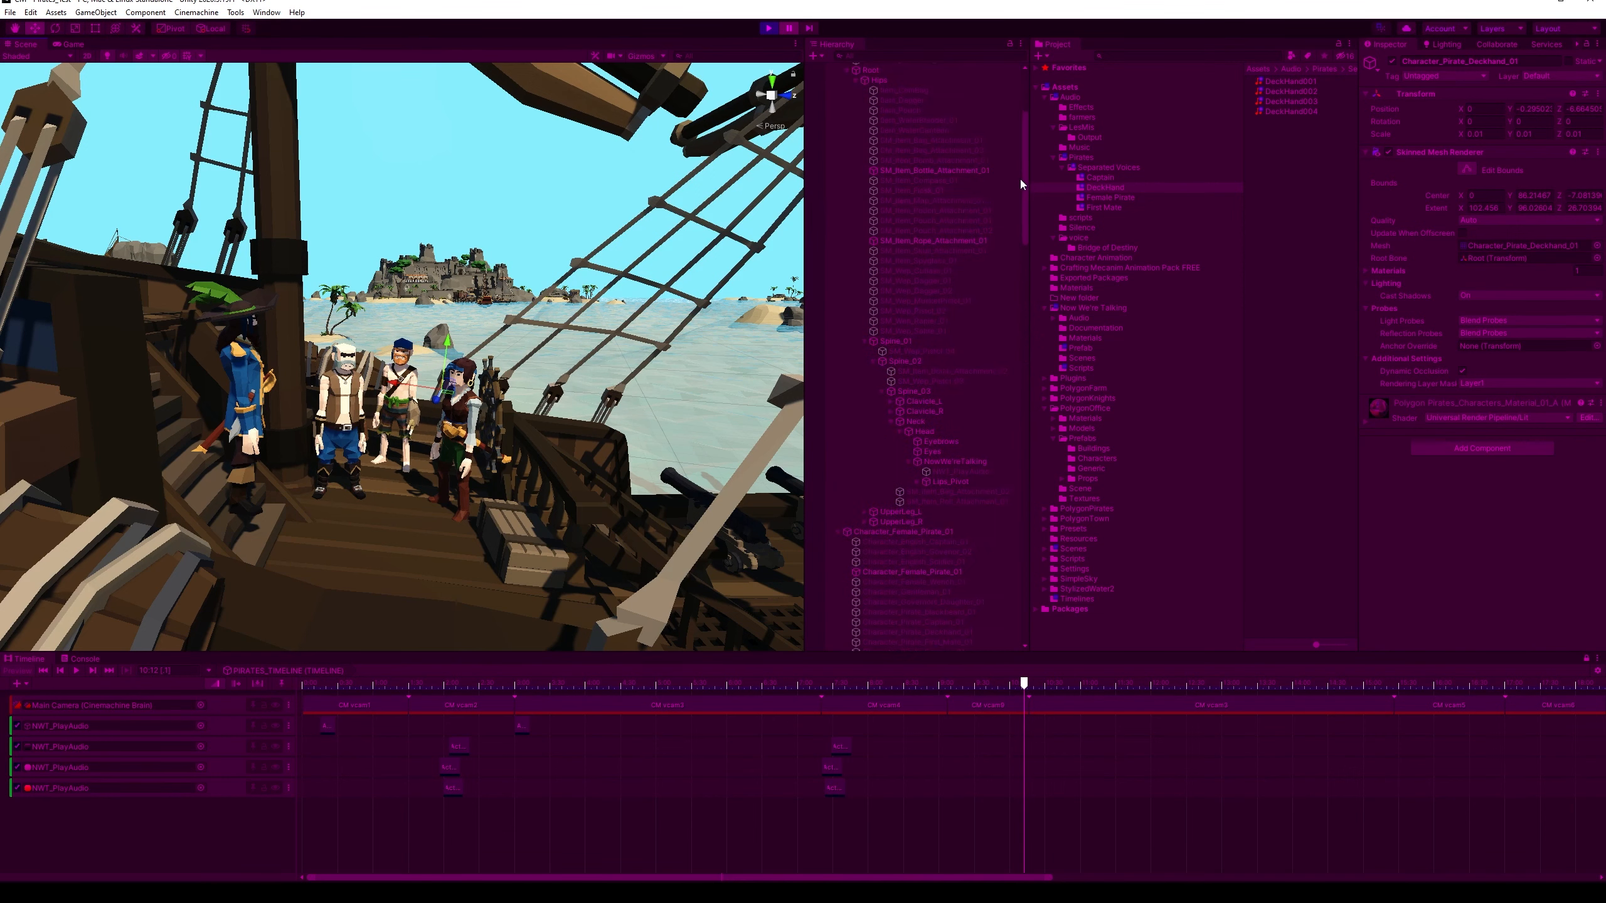
left_click_drag(1022, 179, 1024, 489)
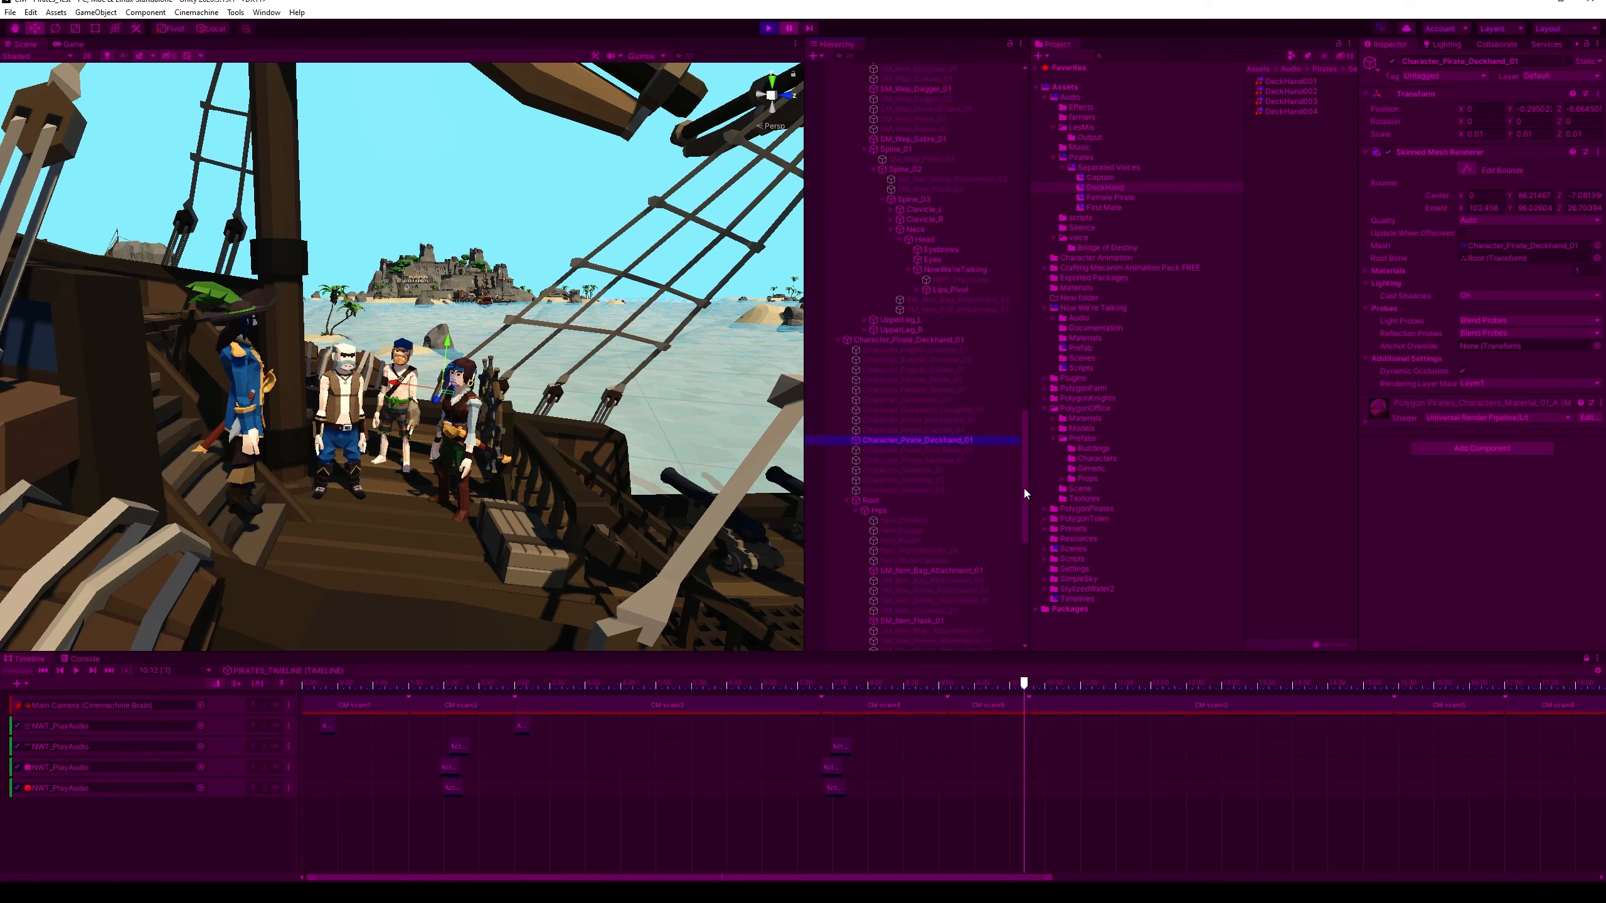
Frame the Deckhand's face in the Scene view and move its Lips_Pivot to position X 0.2, Y 0, Z 0.8
left_click(914, 335)
key("f")
key("f")
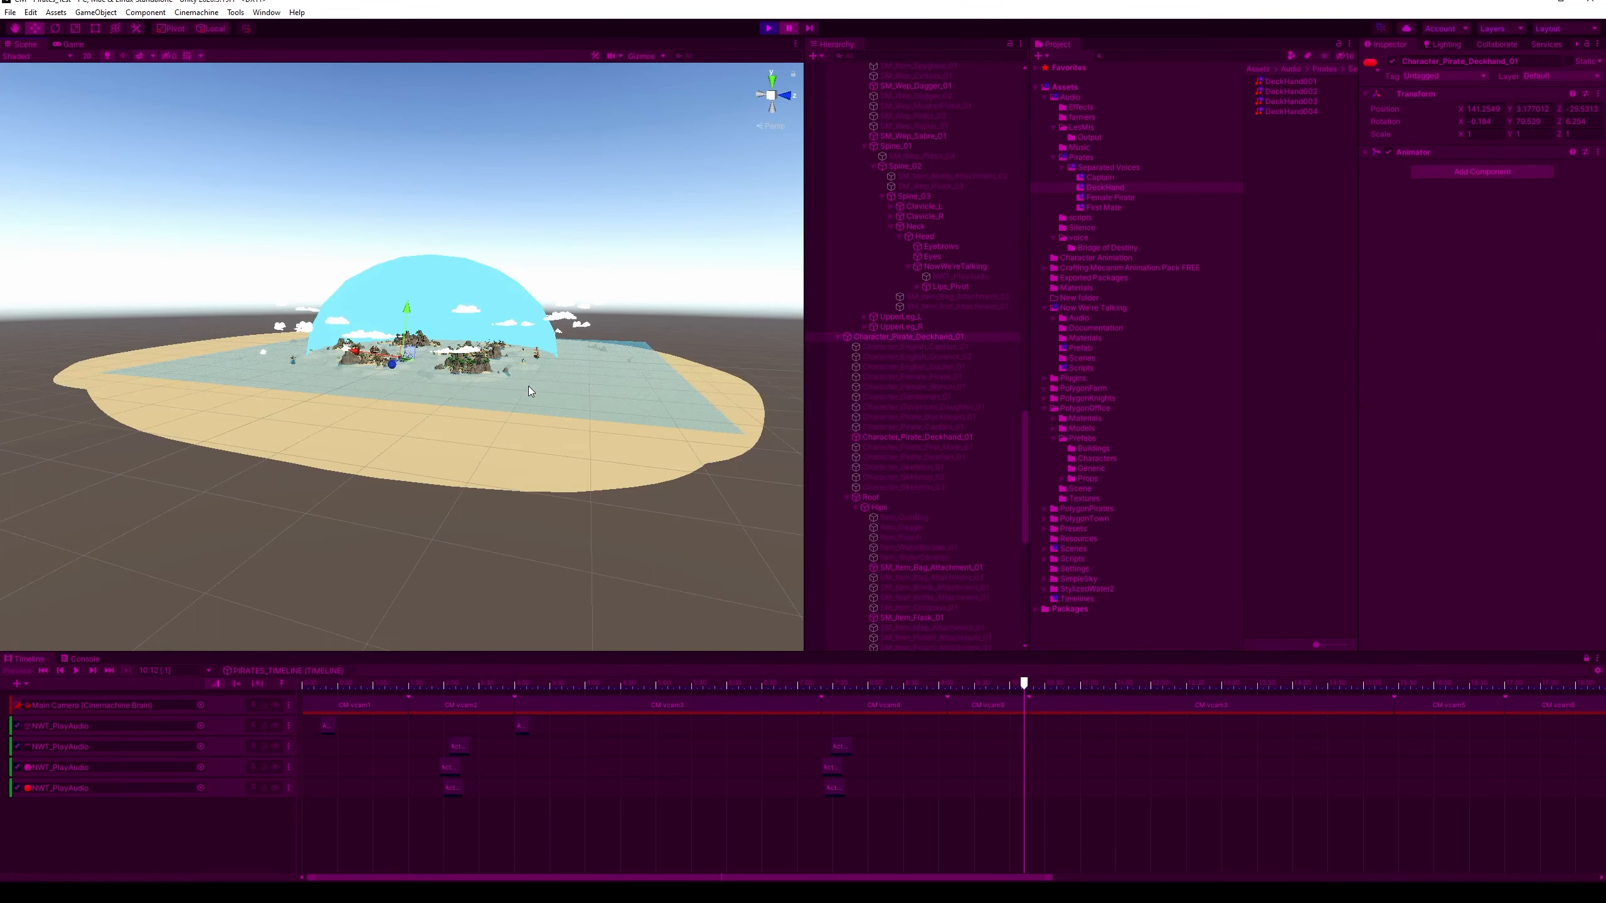
middle_click_drag(502, 377, 530, 696)
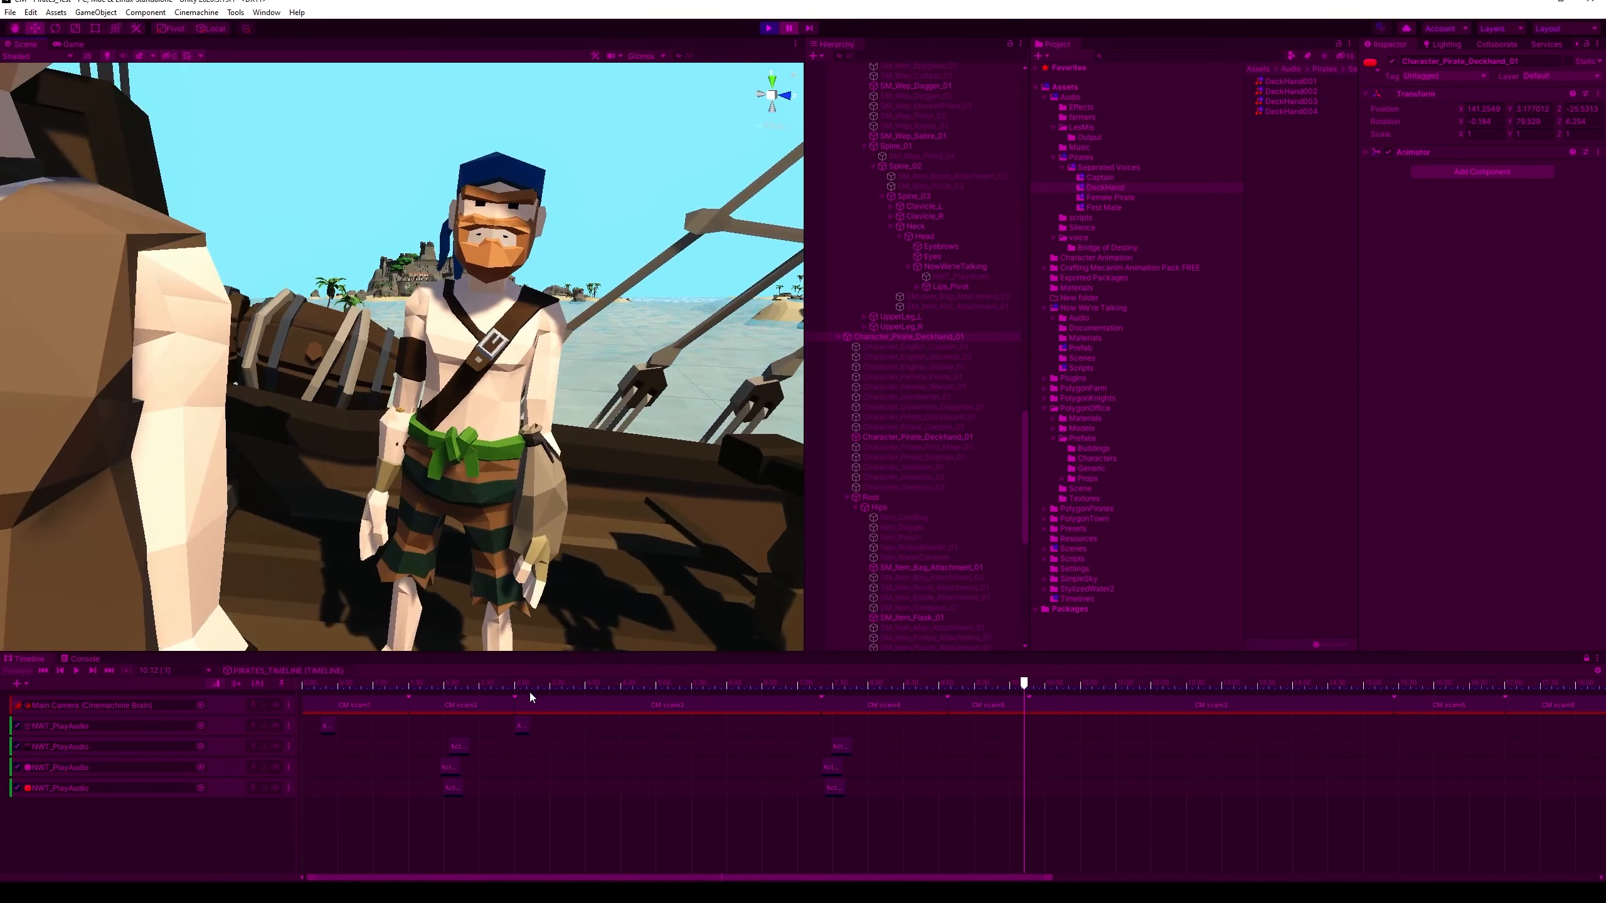
left_click_drag(505, 489, 616, 538, "alt")
middle_click_drag(648, 461, 558, 419)
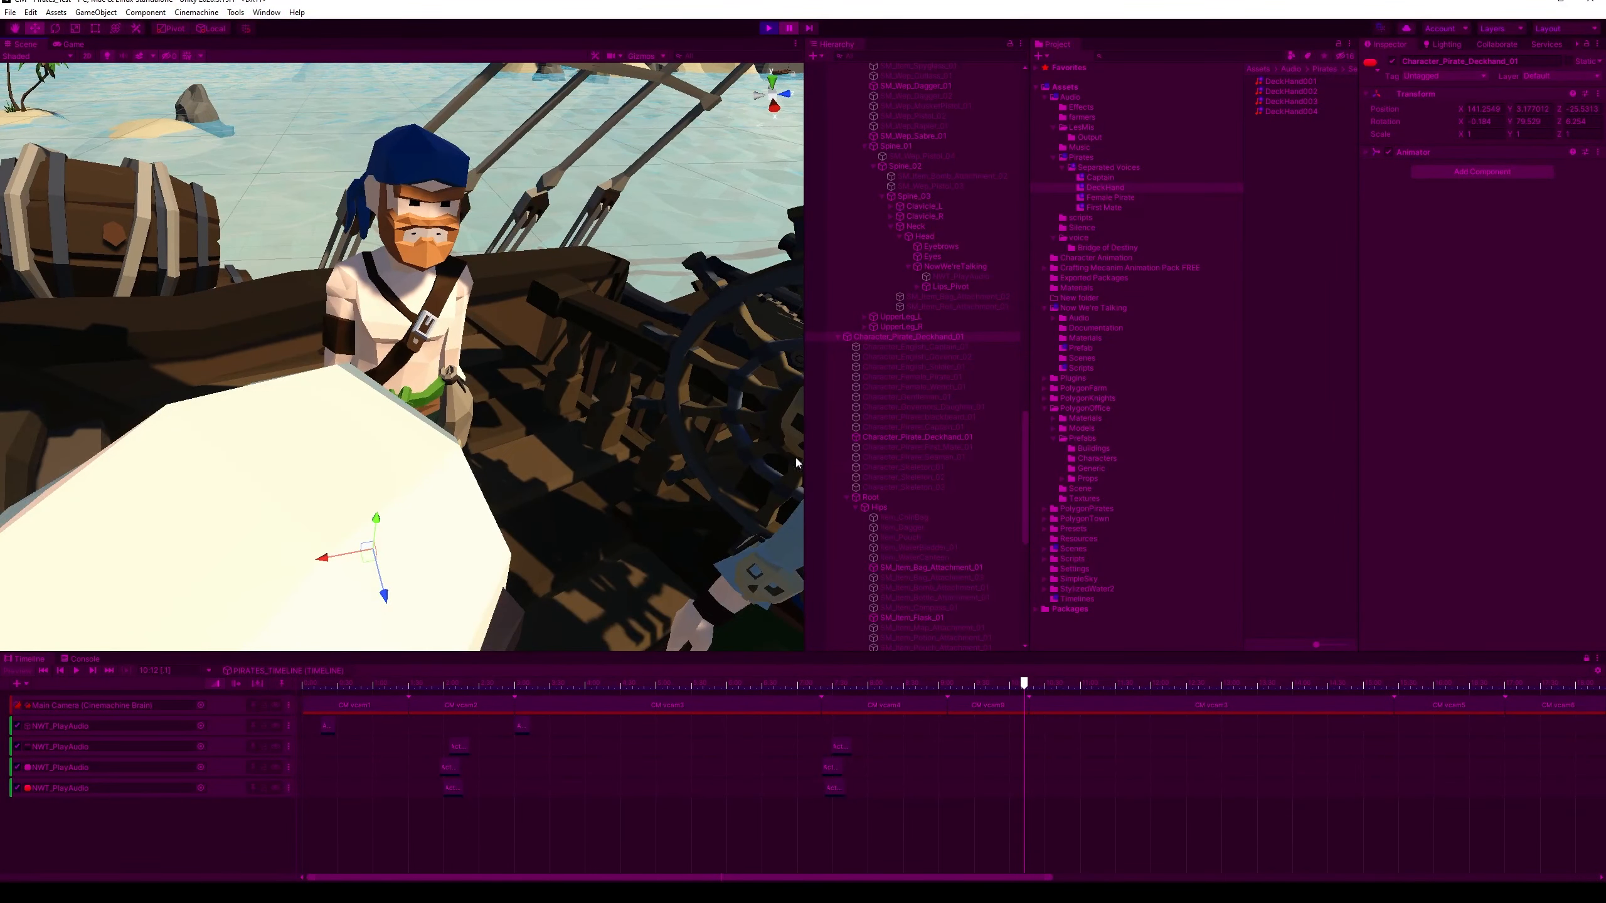
scroll(920, 488, "down", 11)
left_click(956, 496)
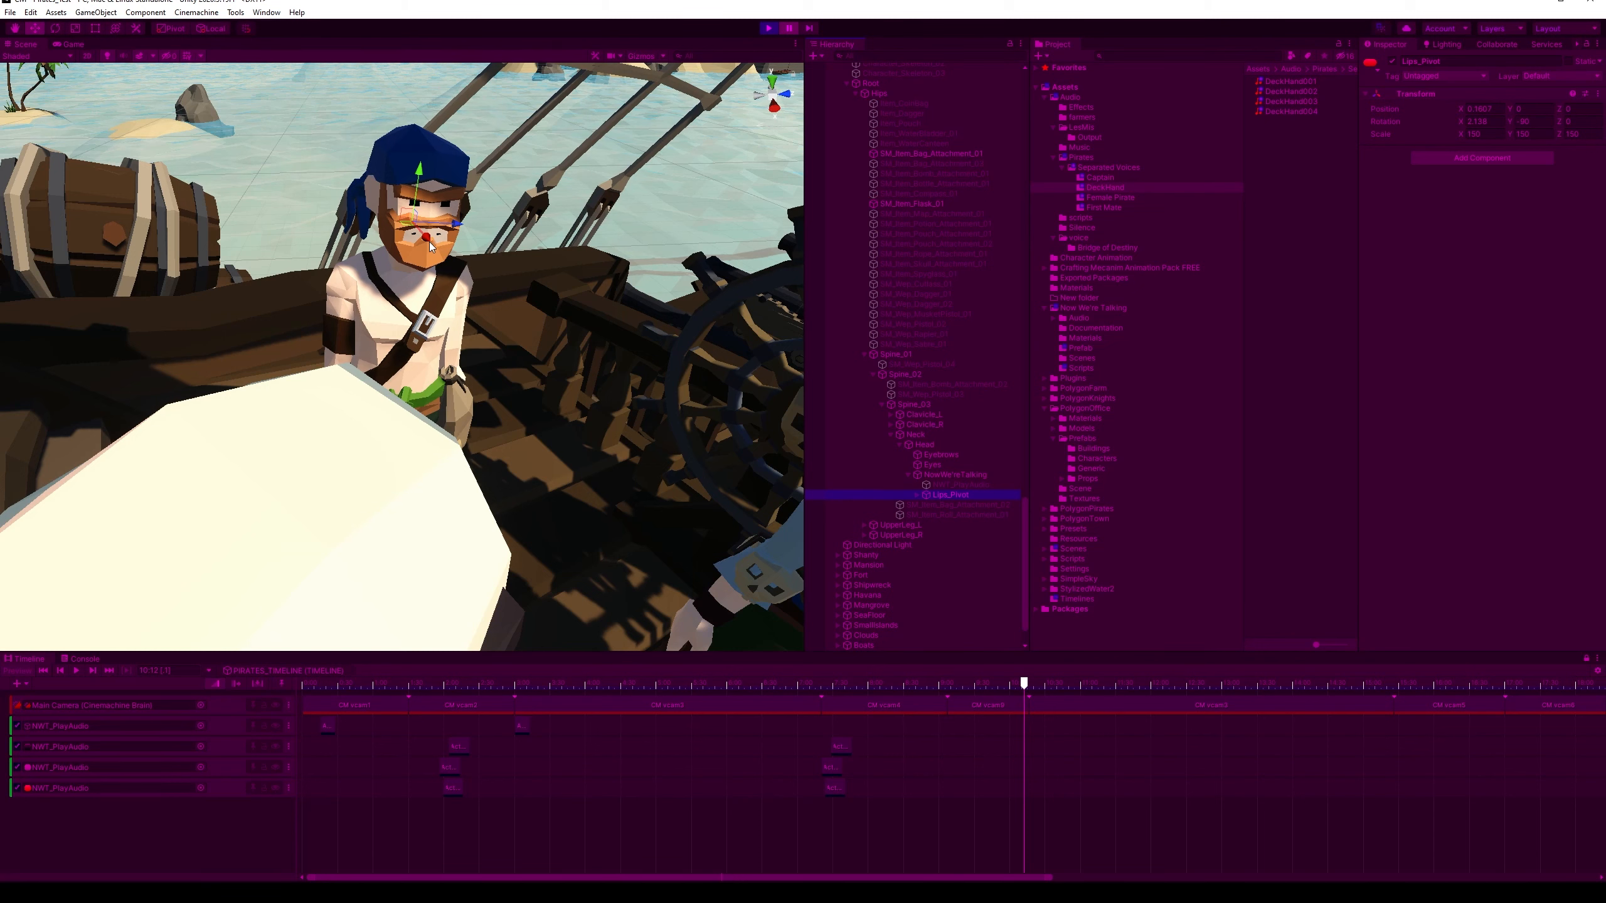
left_click(429, 241)
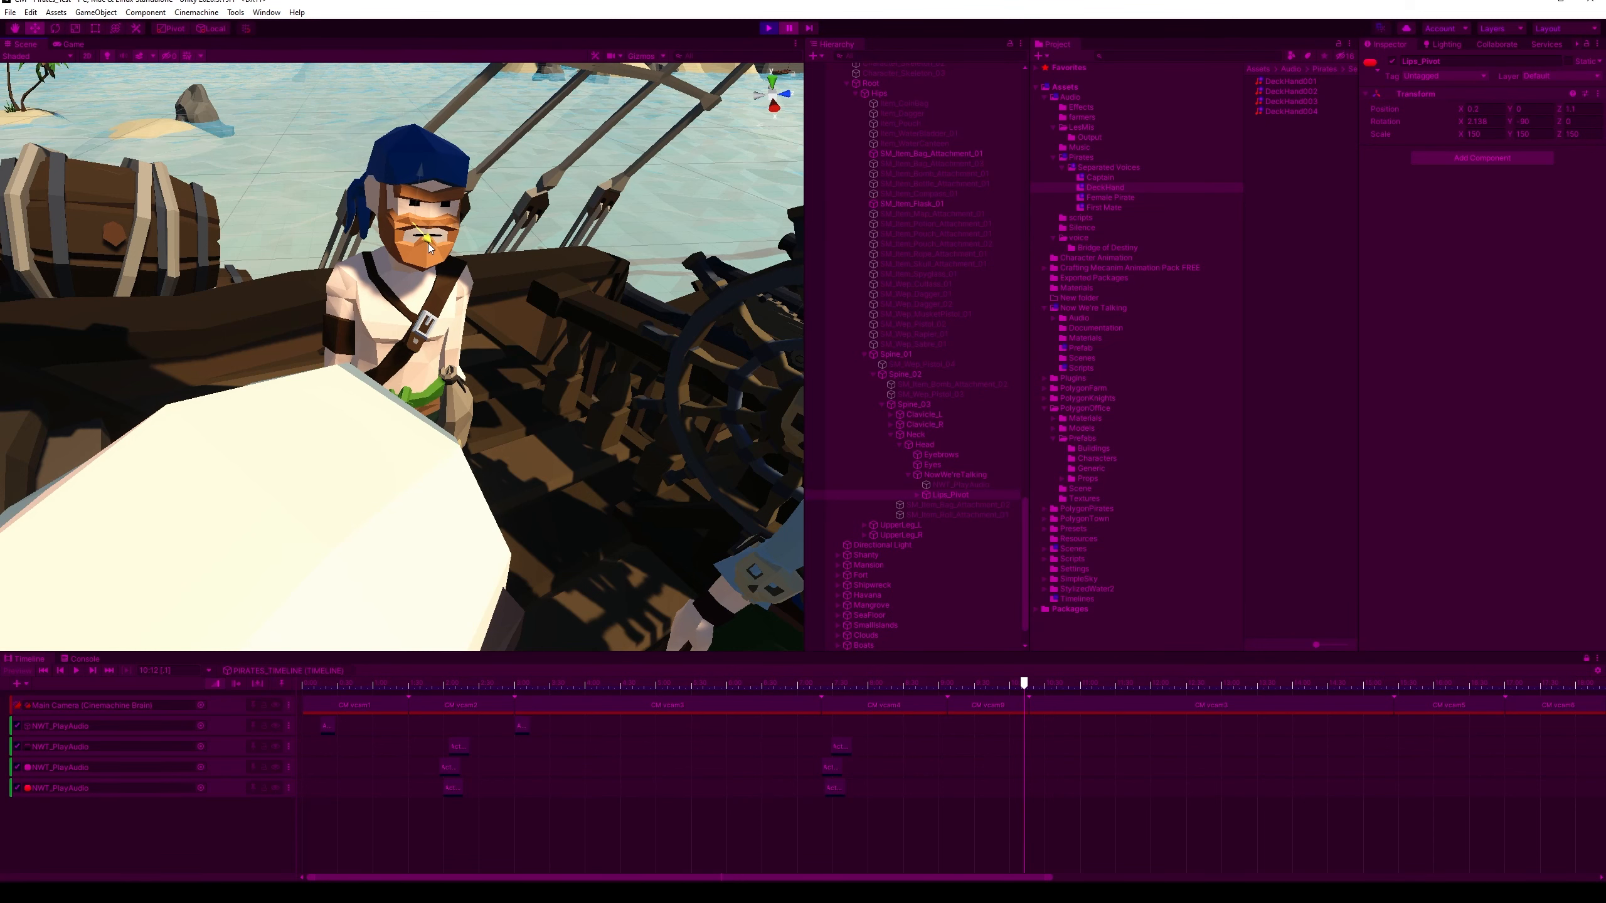
key("f")
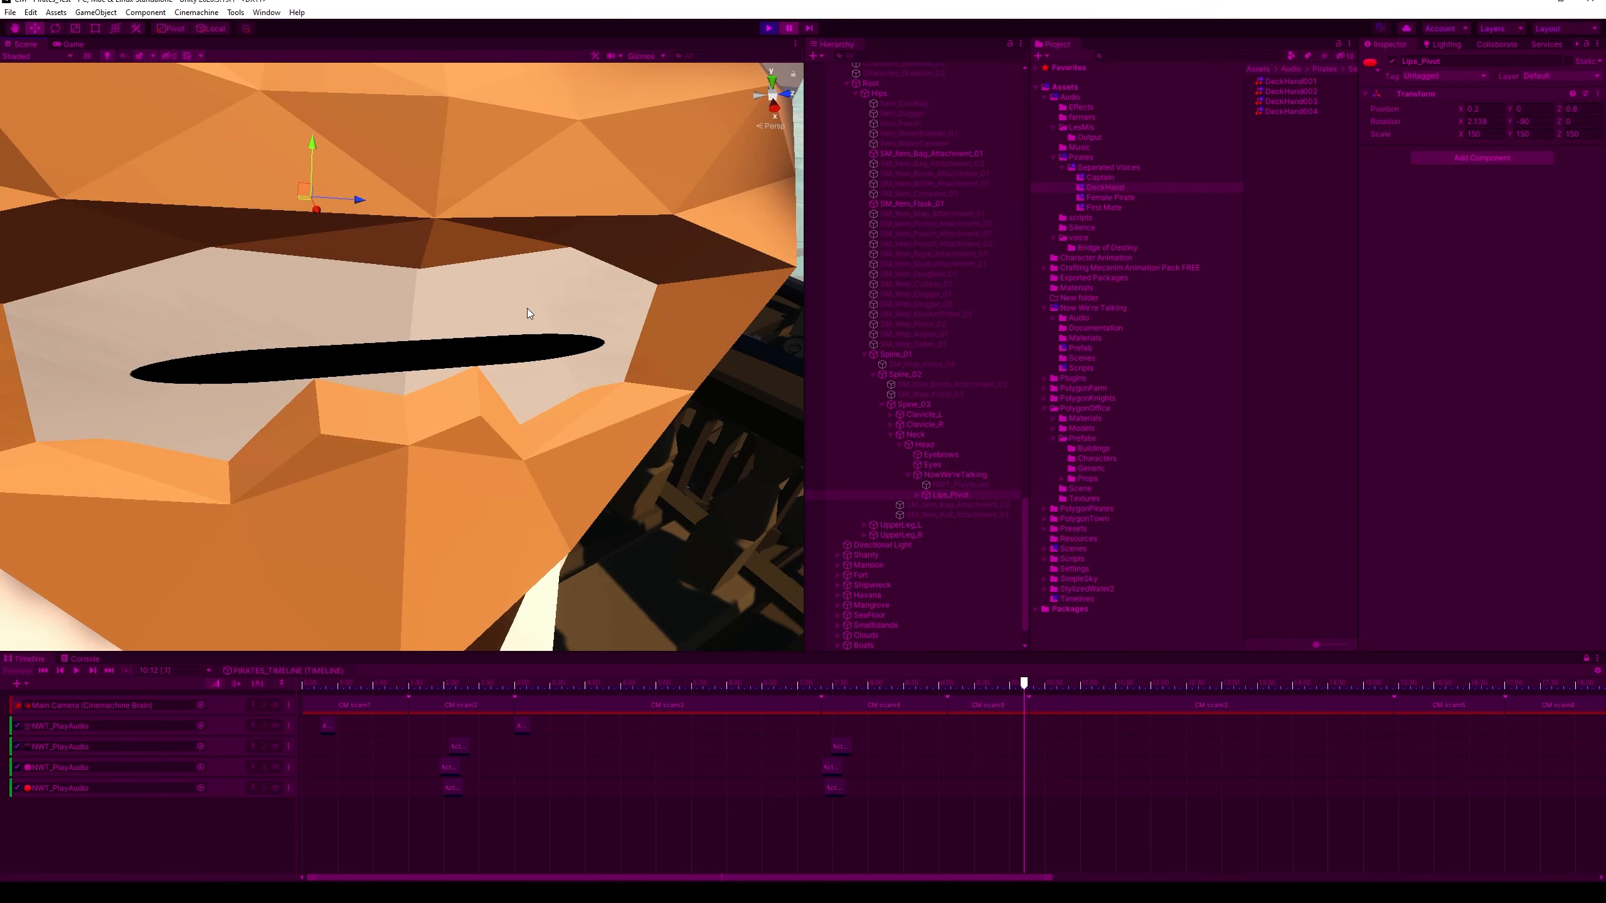
left_click_drag(459, 430, 576, 452, "alt")
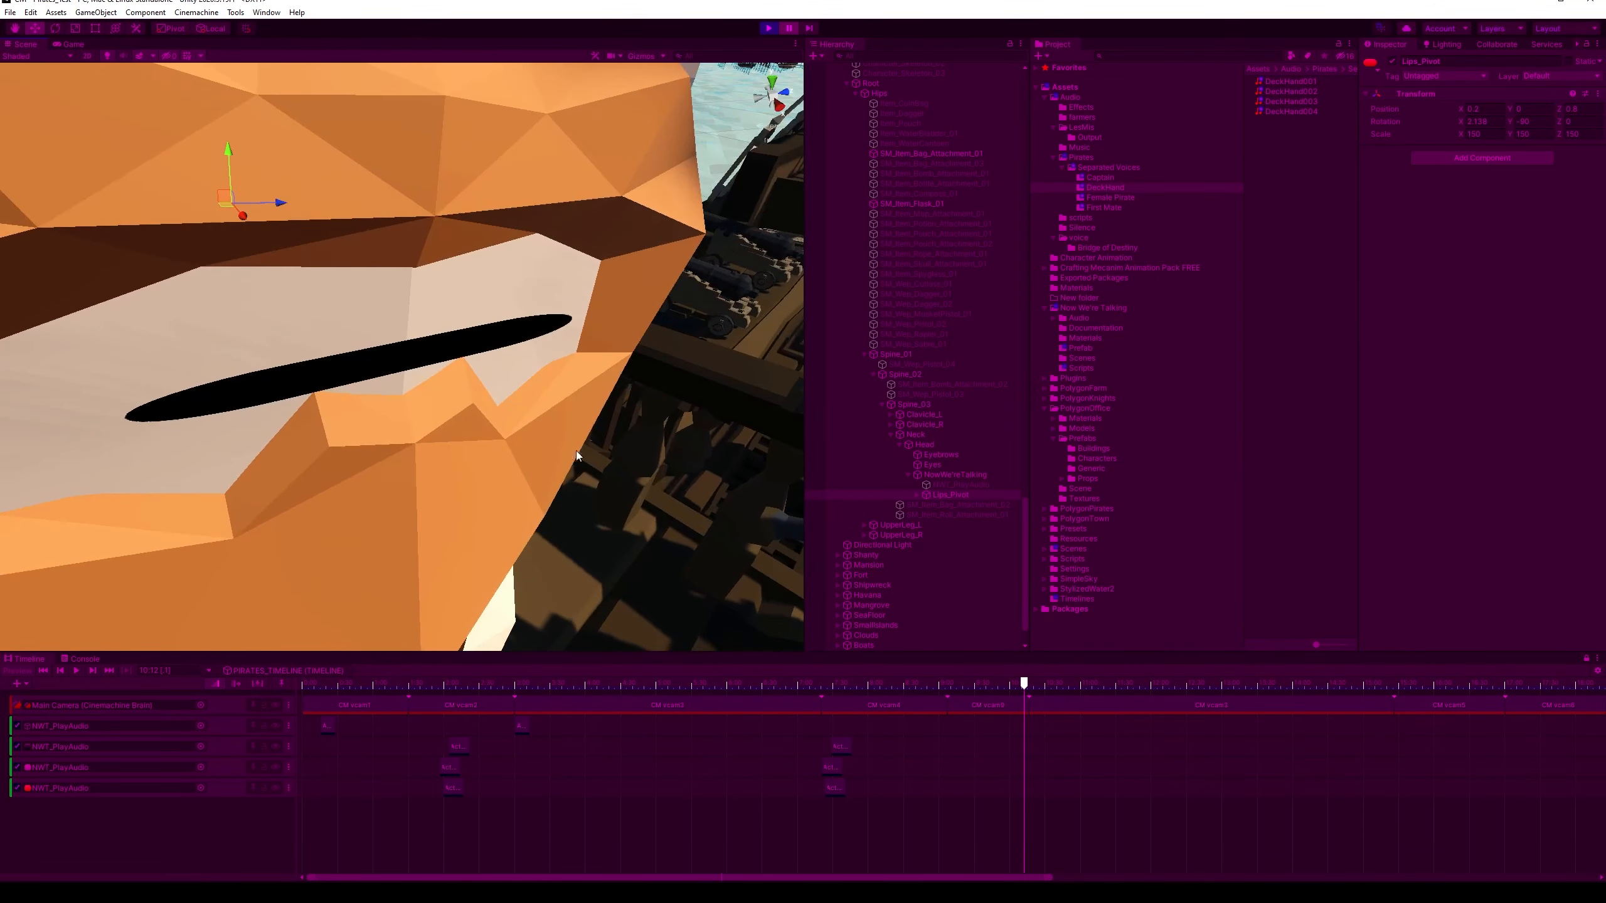
Carry the Deckhand's Lips_Pivot Transform values from play mode over into edit mode and save the scene
left_click(1597, 95)
left_click(1518, 150)
left_click(768, 28)
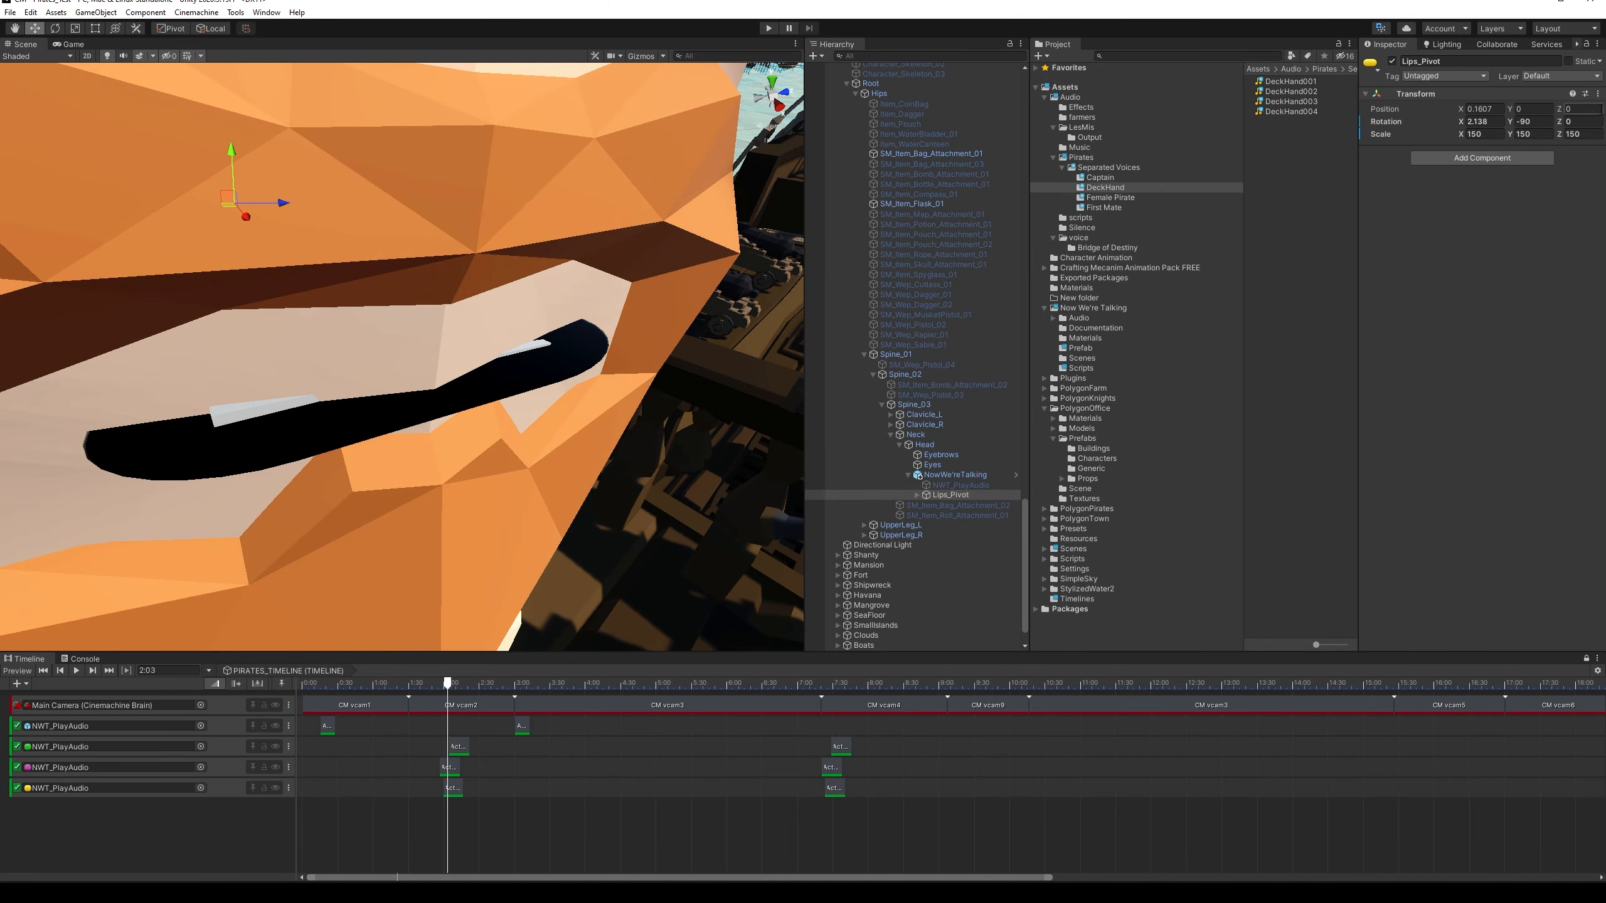
left_click(1598, 94)
left_click(1577, 200)
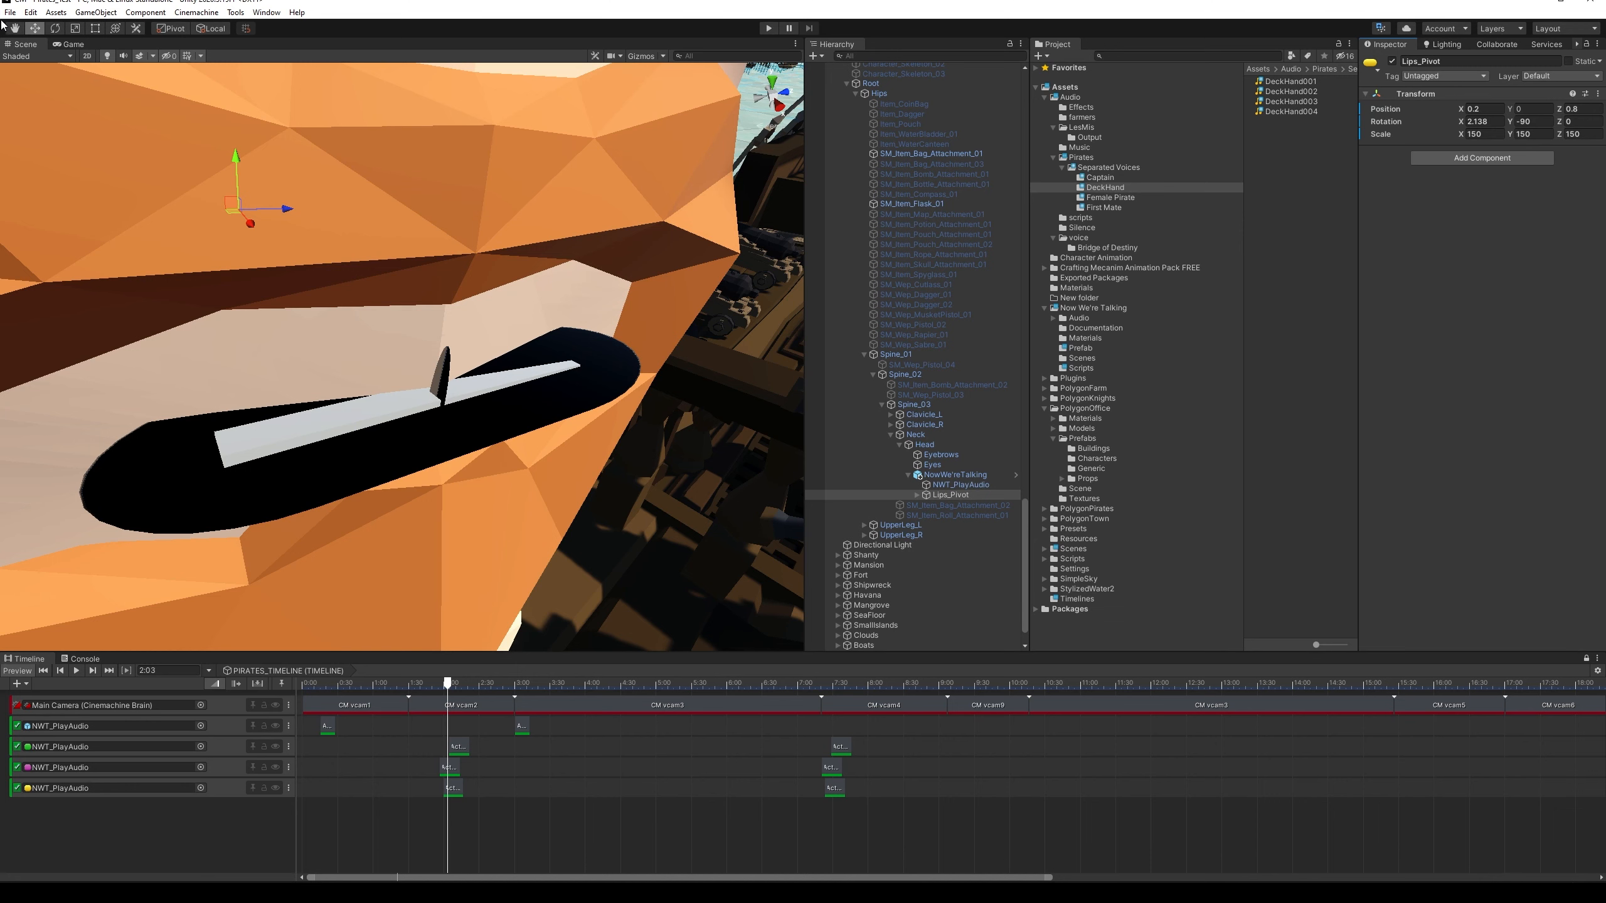
left_click(10, 12)
left_click(35, 74)
Play the scene up to the duplicated crew clips to check the Deckhand's mouth, pause there, and stop it
left_click(769, 27)
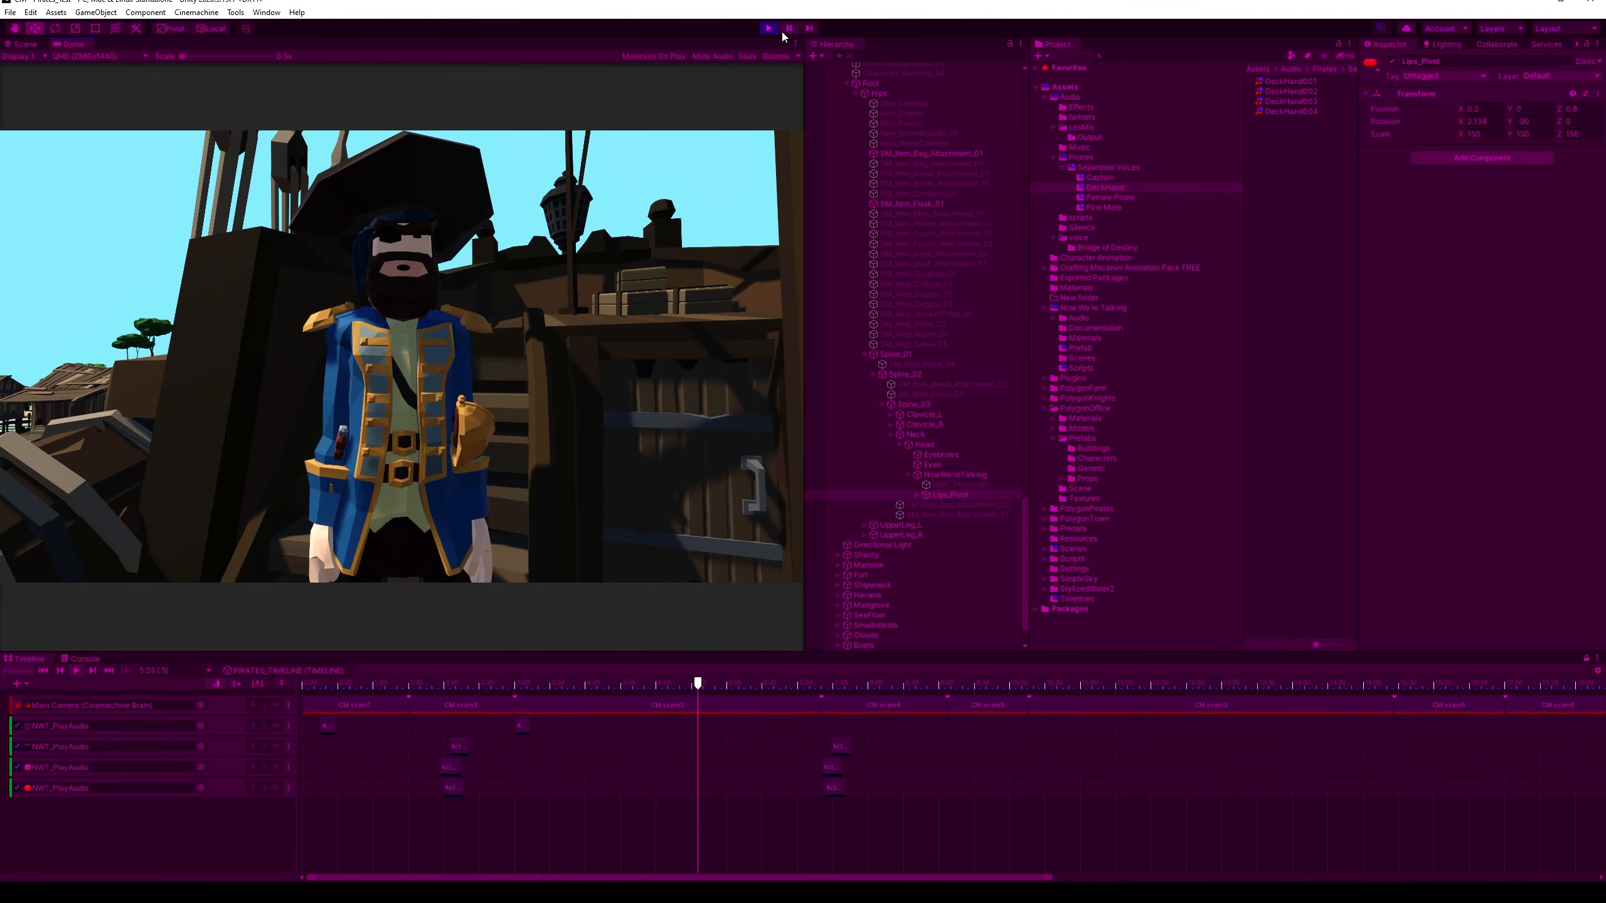
left_click(790, 30)
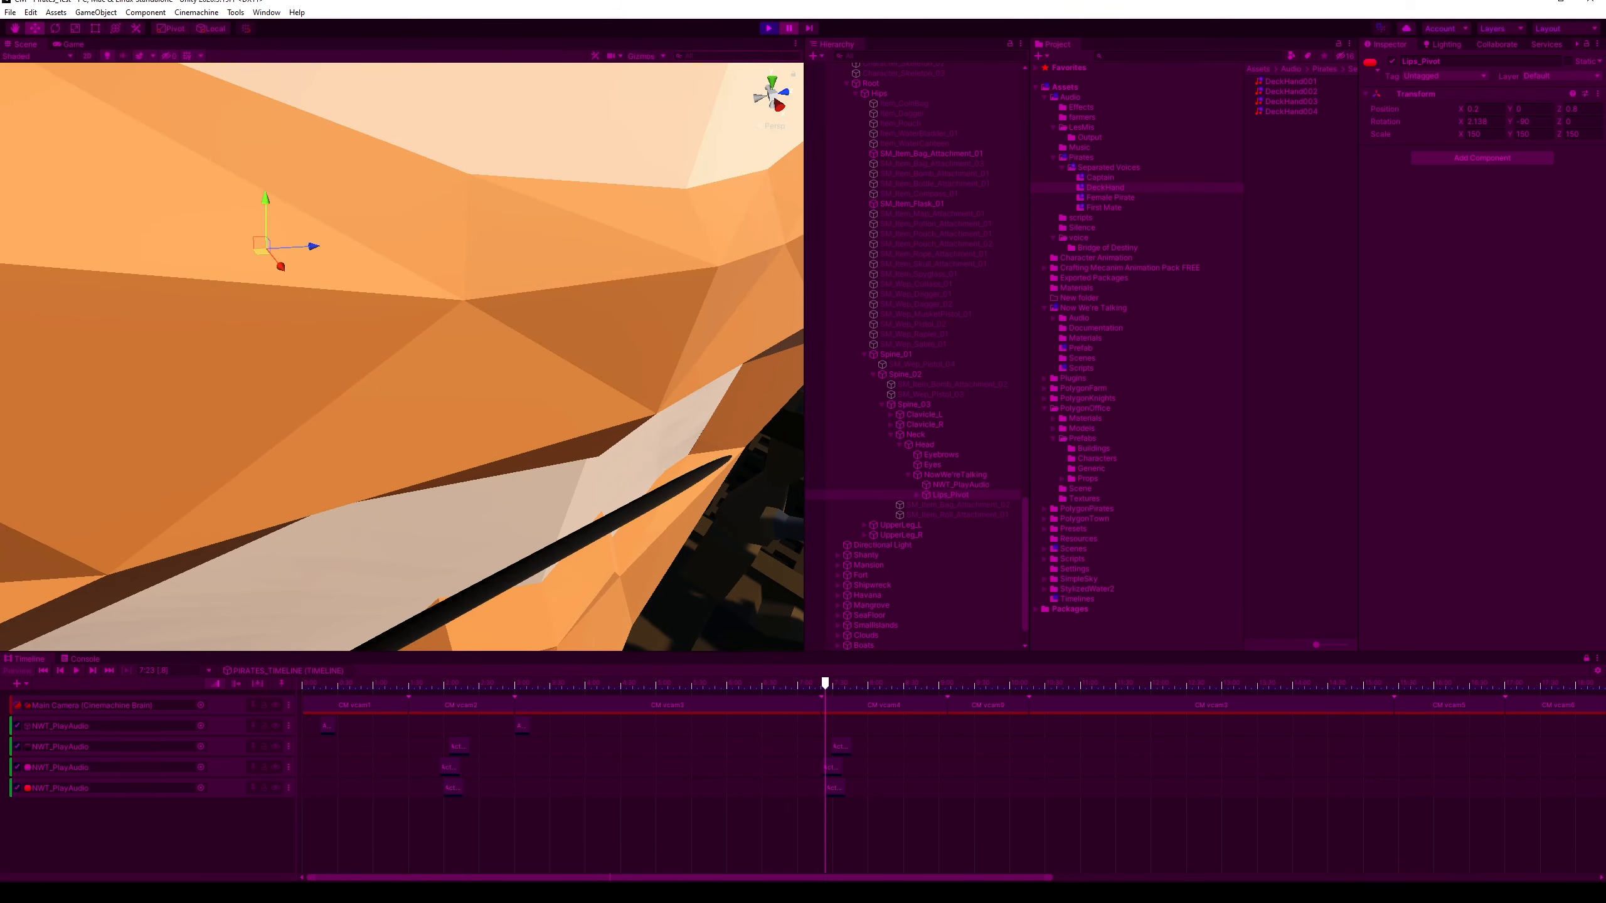
left_click(769, 27)
Move the three duplicated crew activation clips earlier together so the group starts at about 7 s, and test their timing in play mode
left_click(841, 748)
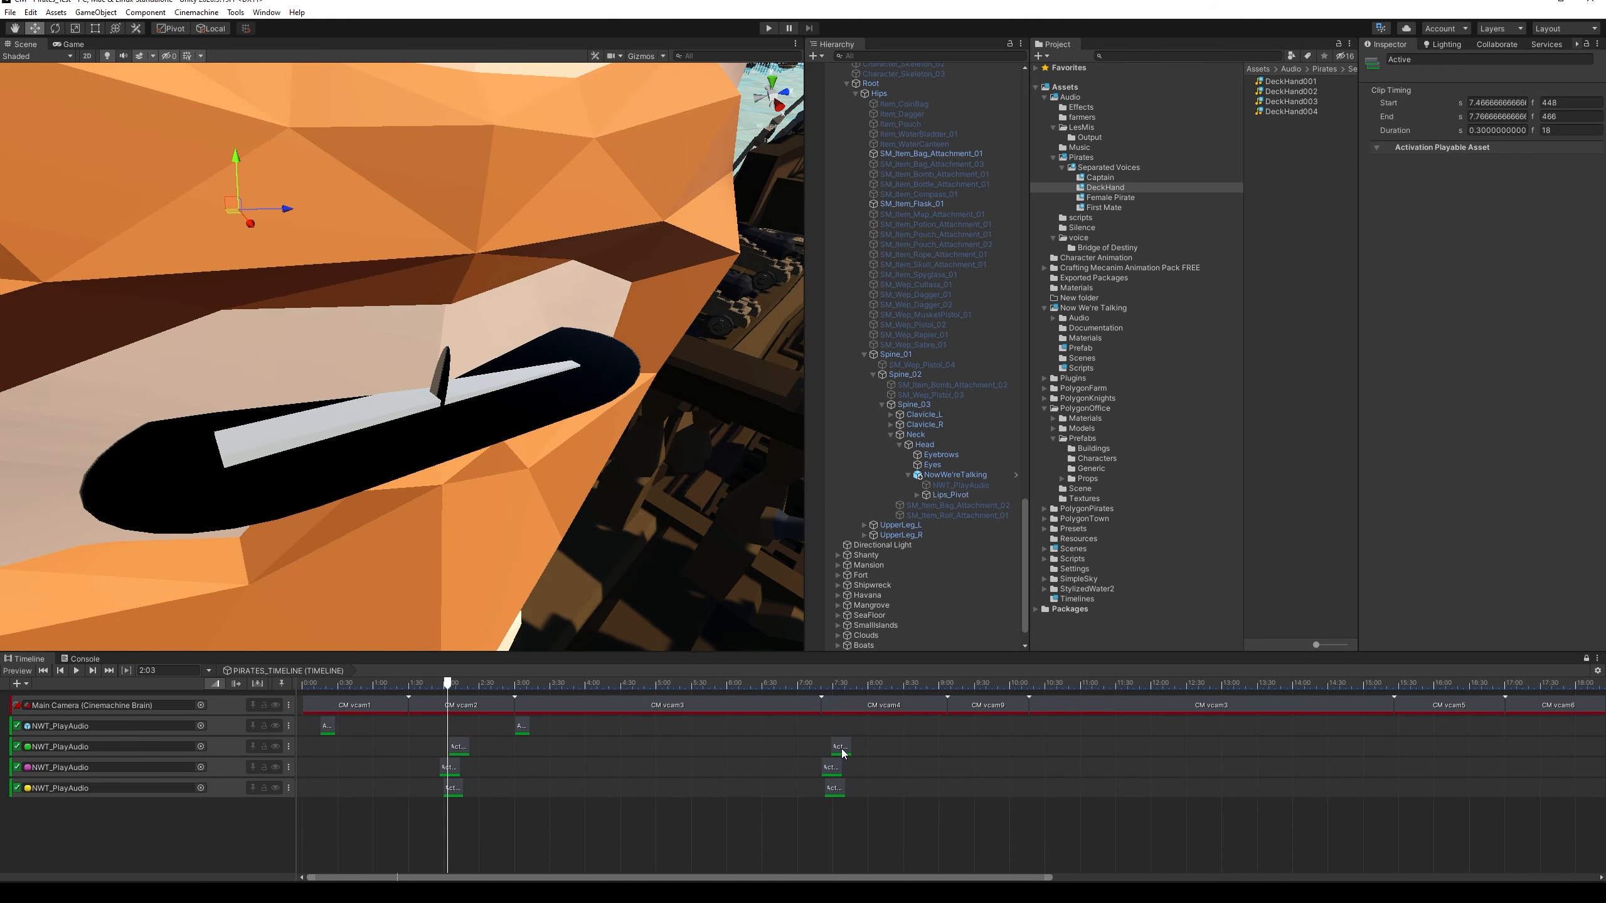
left_click(835, 789, "shift")
left_click(872, 794)
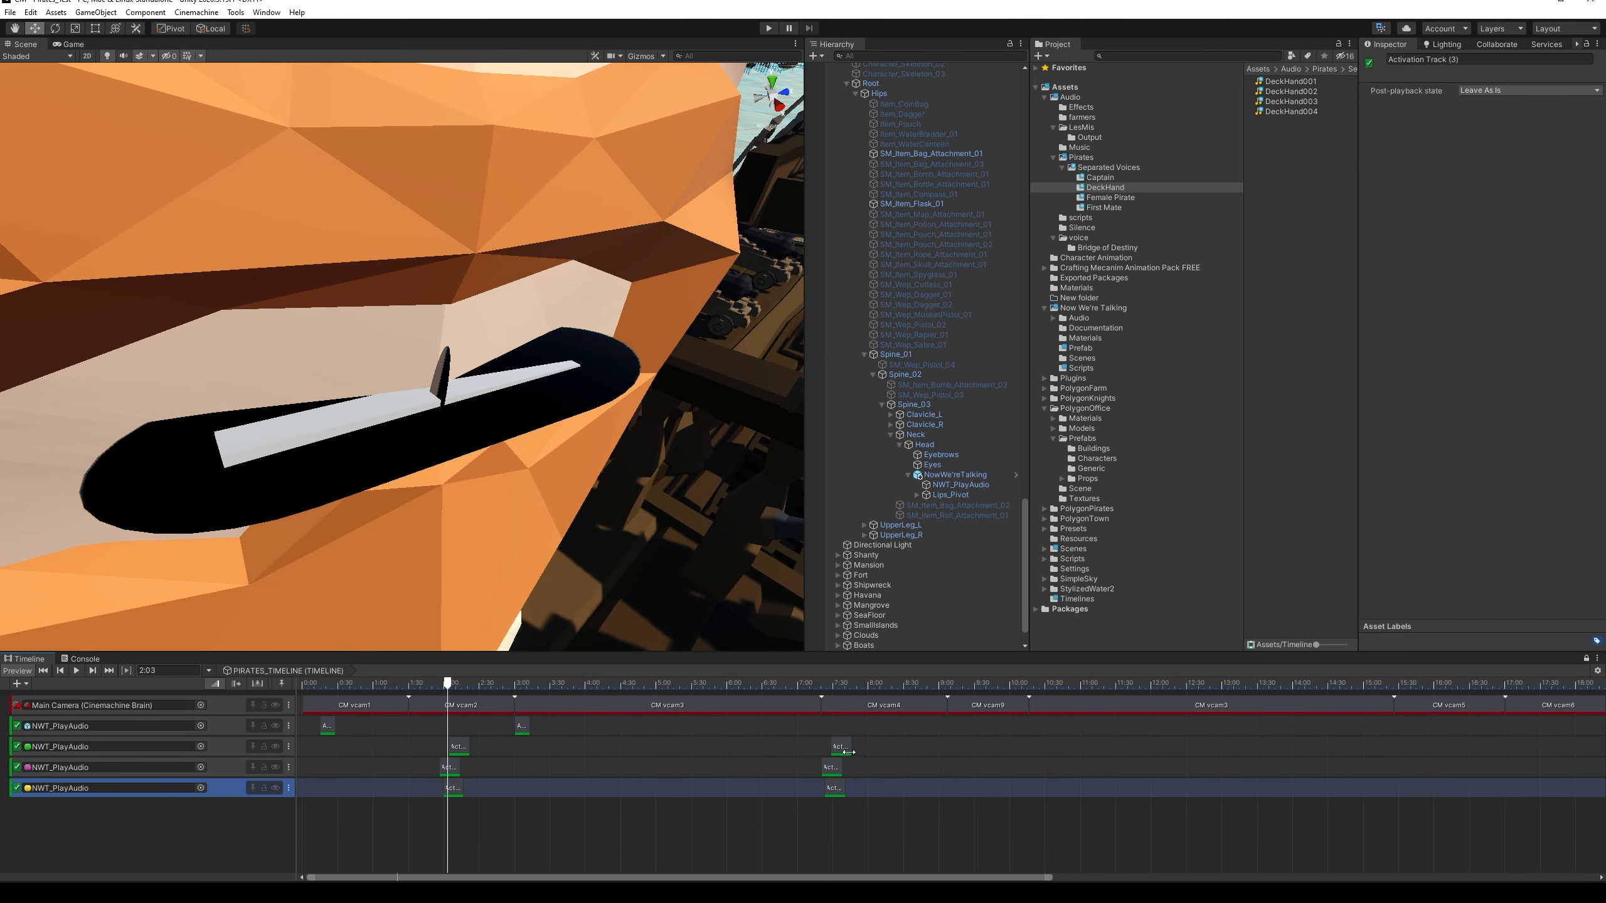
left_click(840, 752, "ctrl")
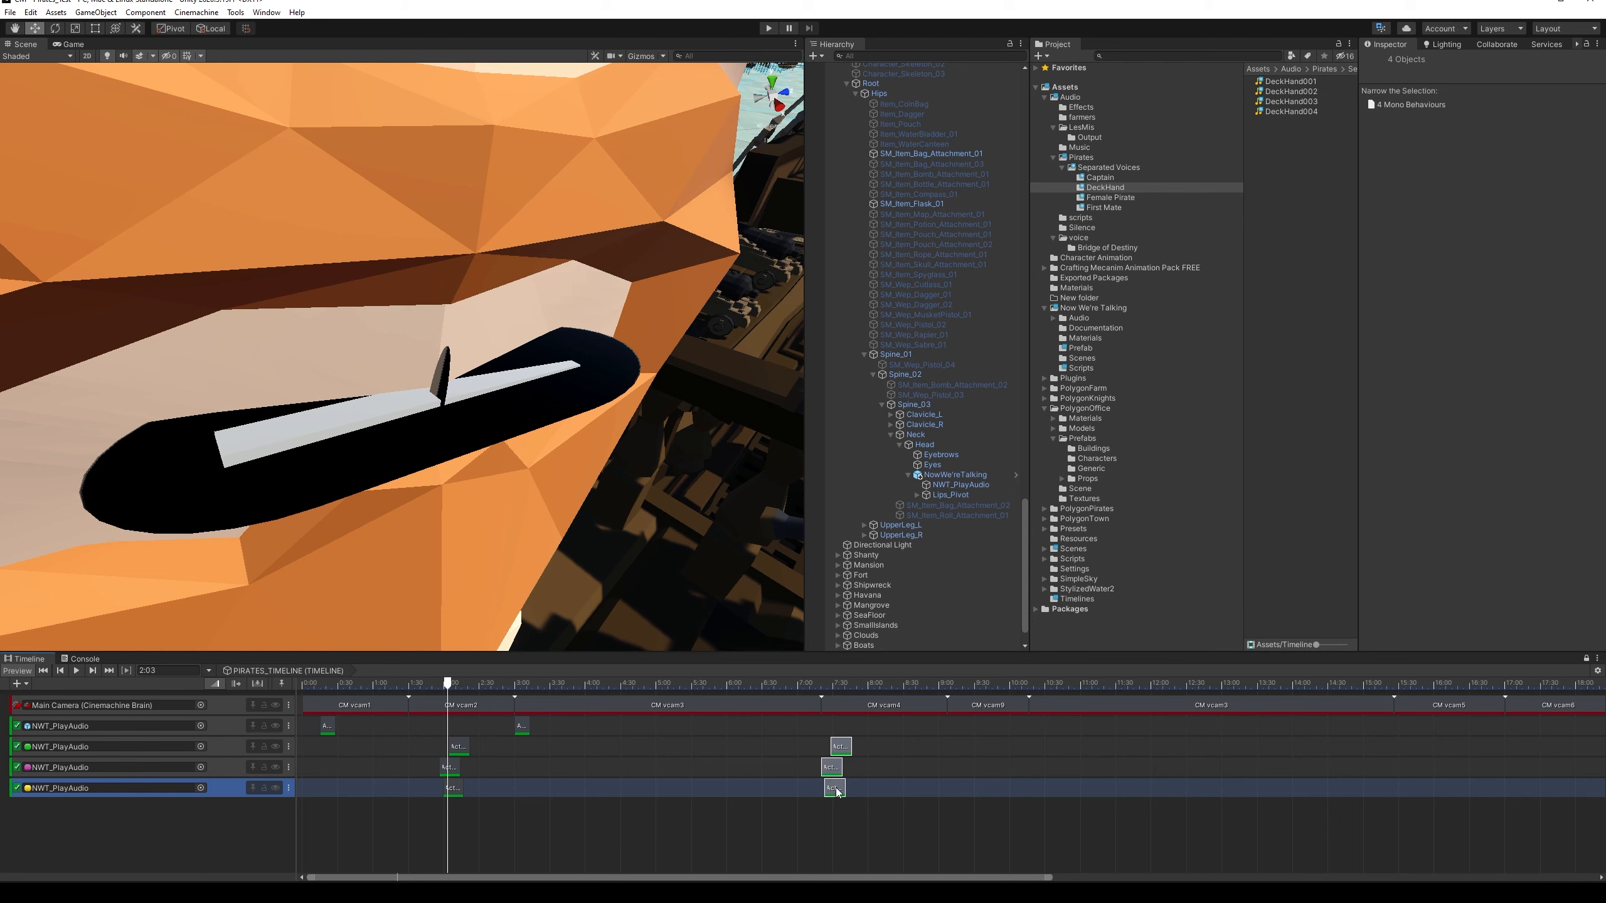
left_click_drag(837, 769, 816, 769)
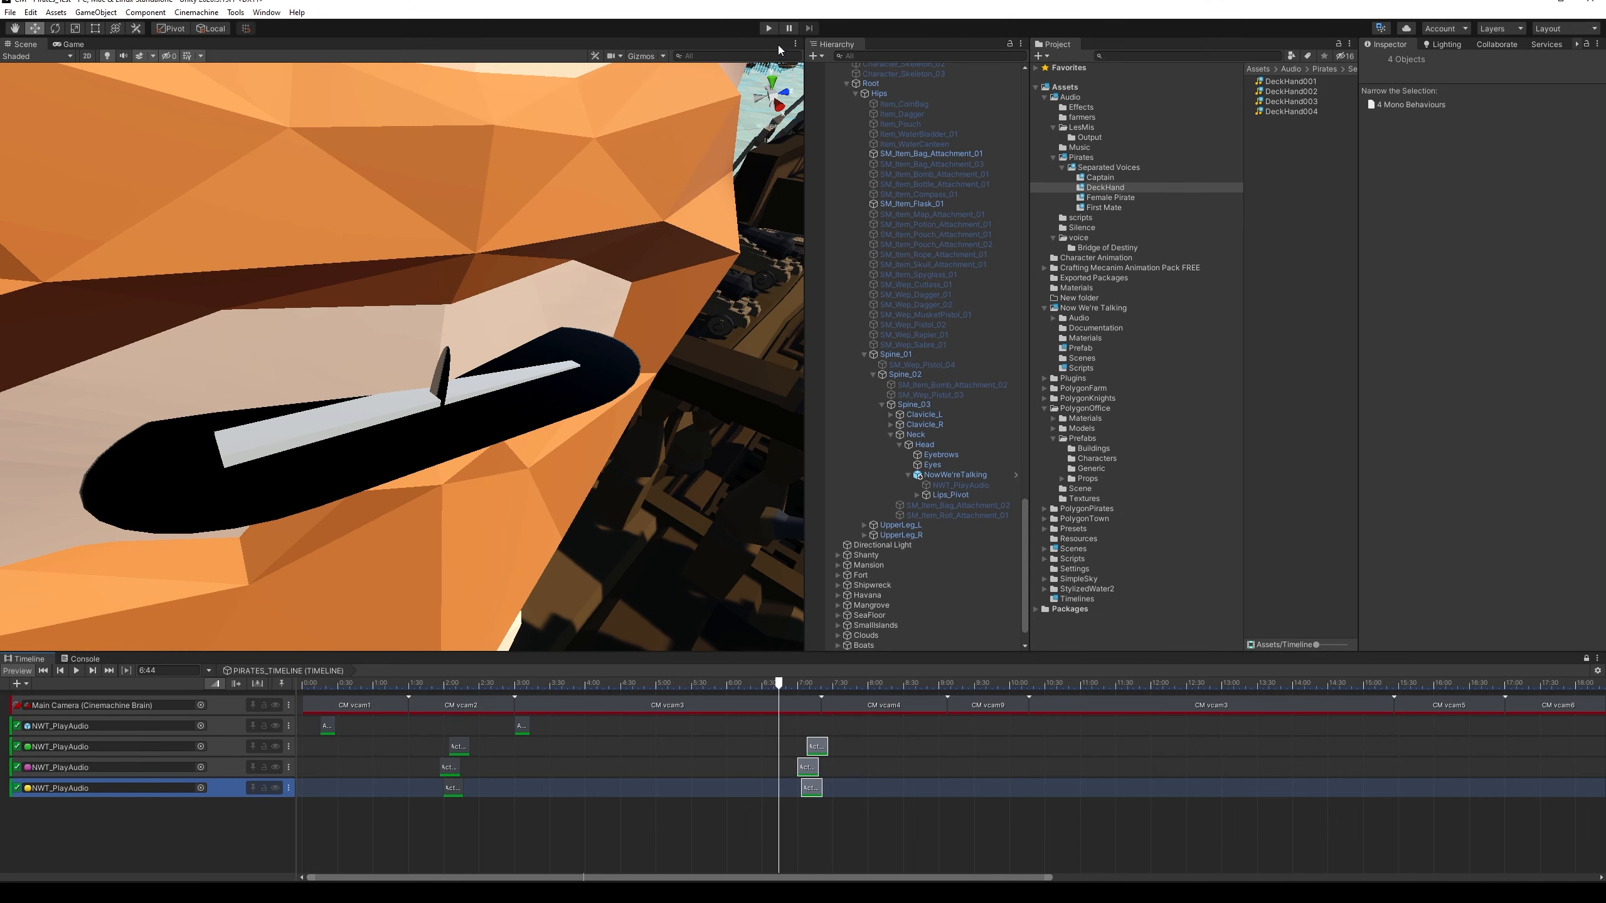
left_click(768, 29)
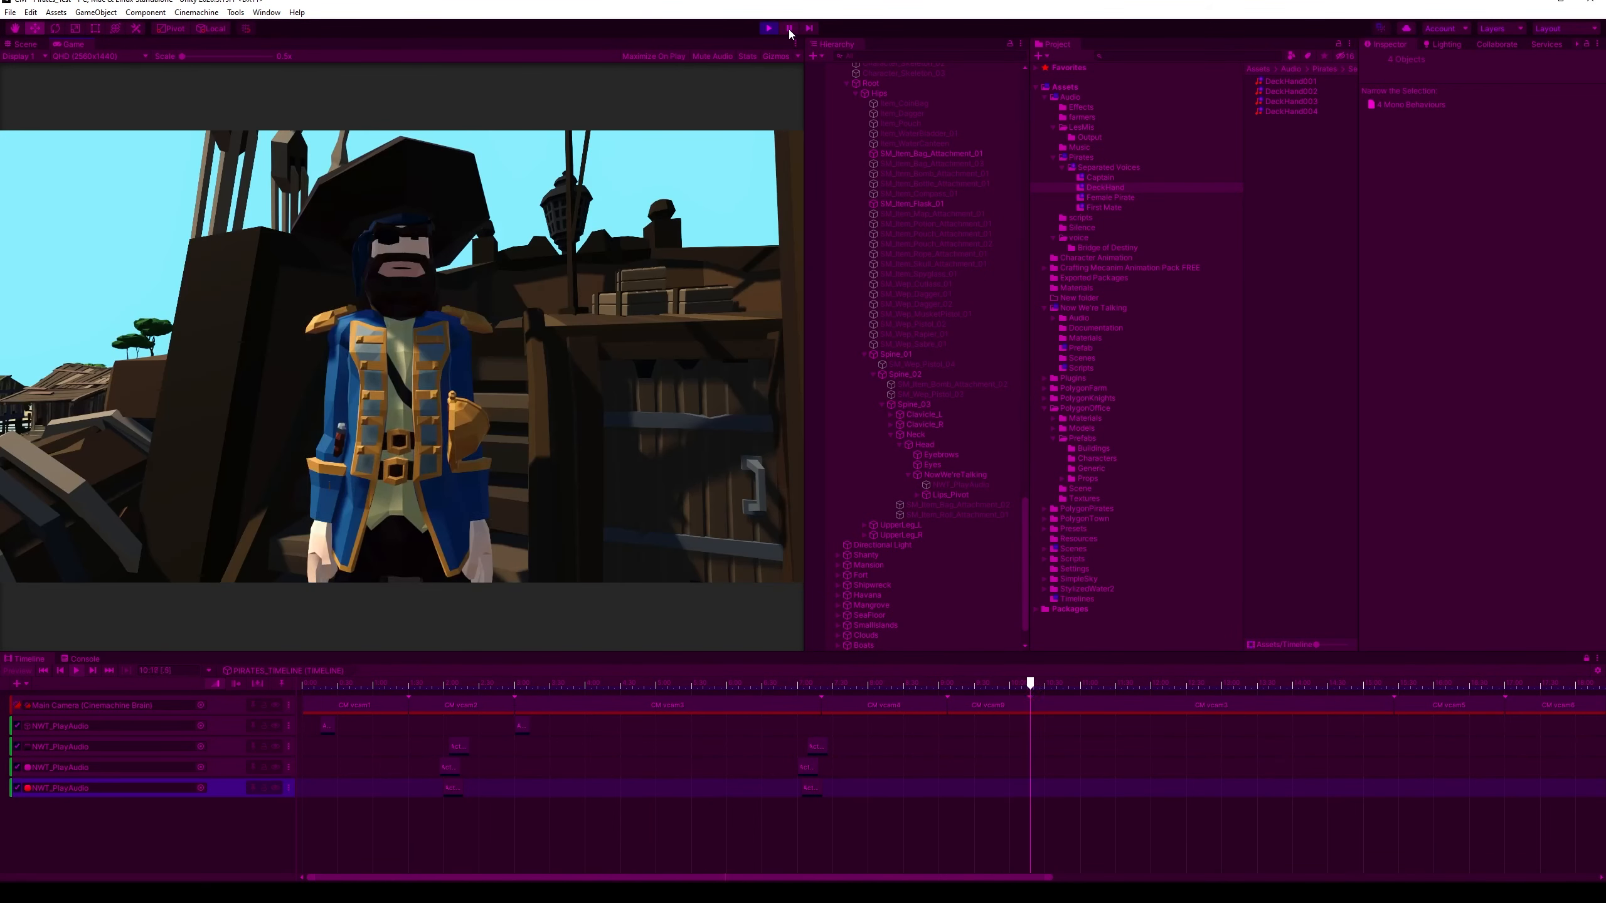
left_click(790, 28)
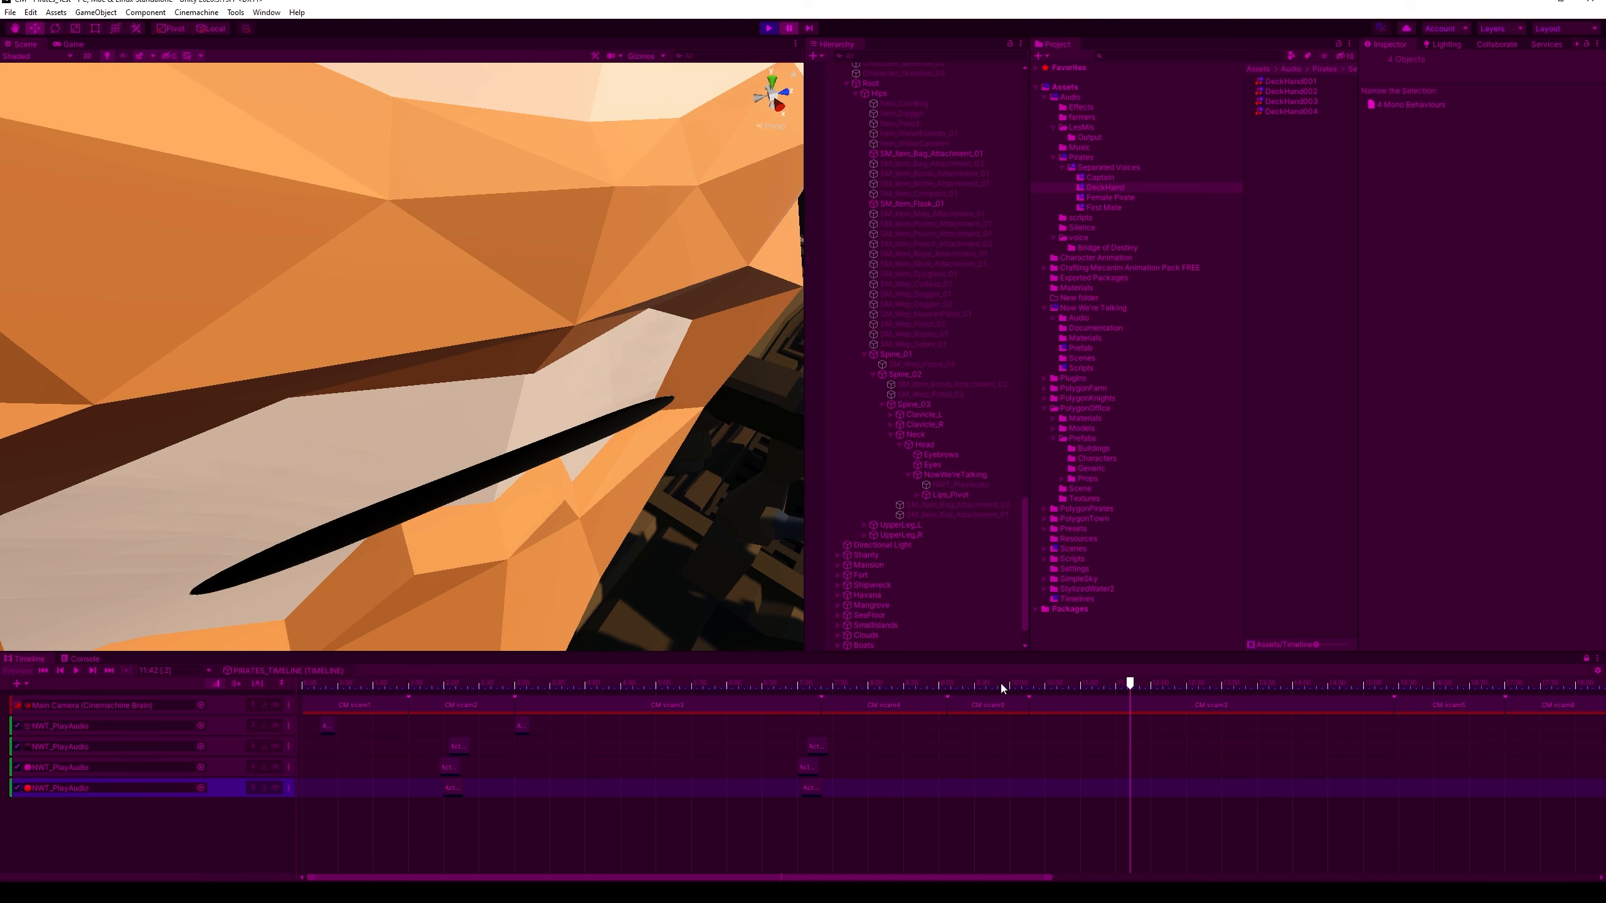
left_click(768, 27)
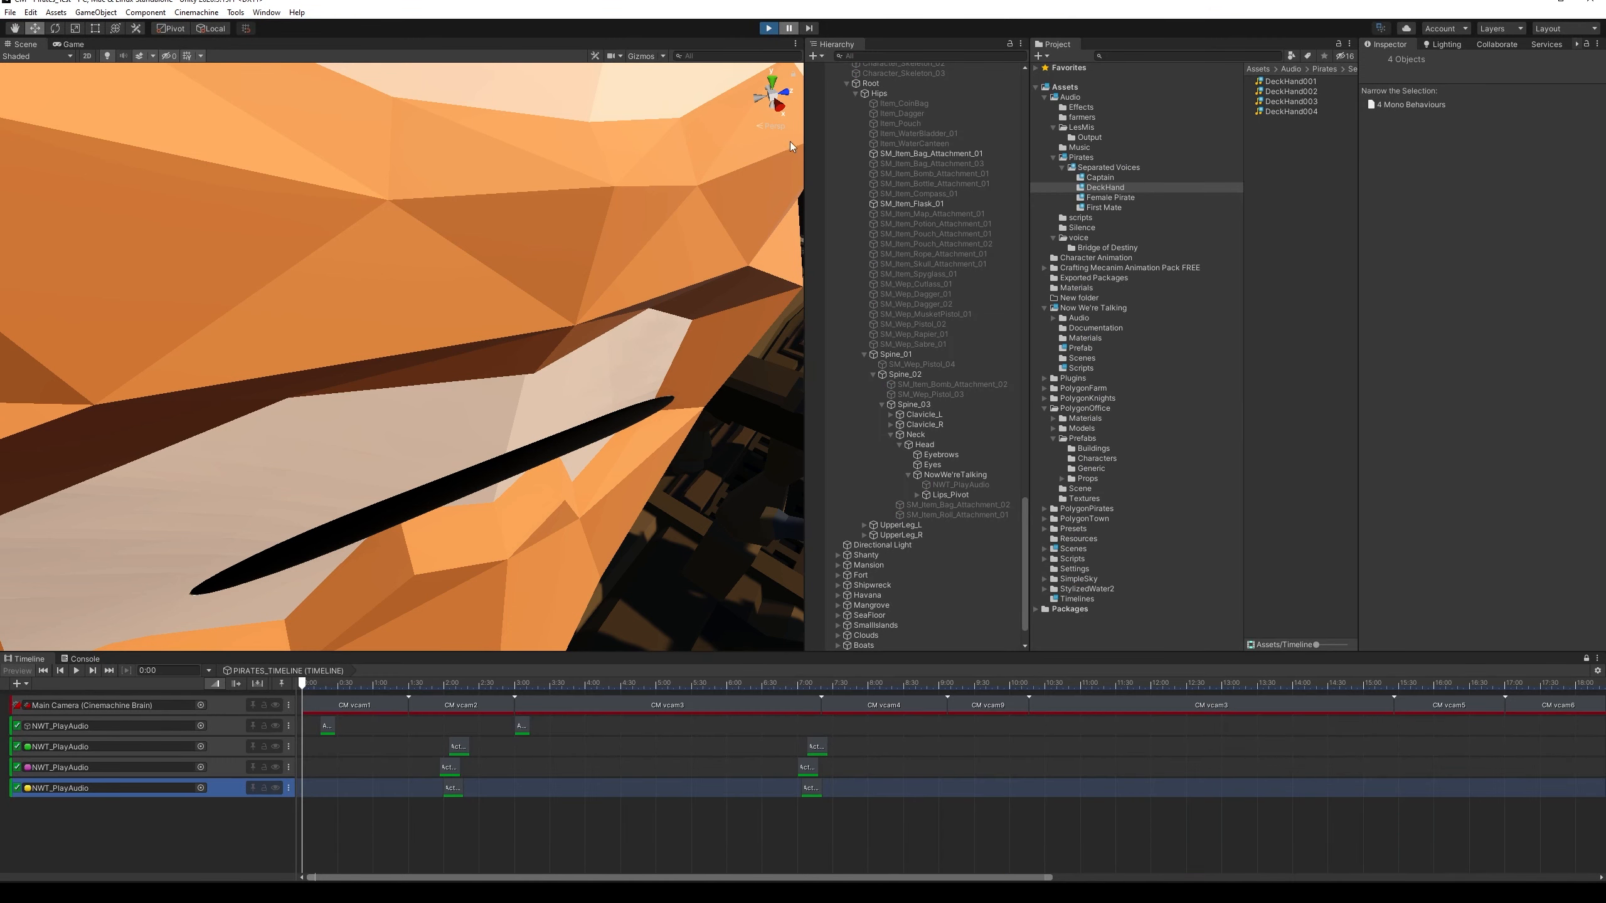
Move the second clip on the pink NWT_PlayAudio track to start at about 9.12 s, and play the scene to check it
left_click(855, 685)
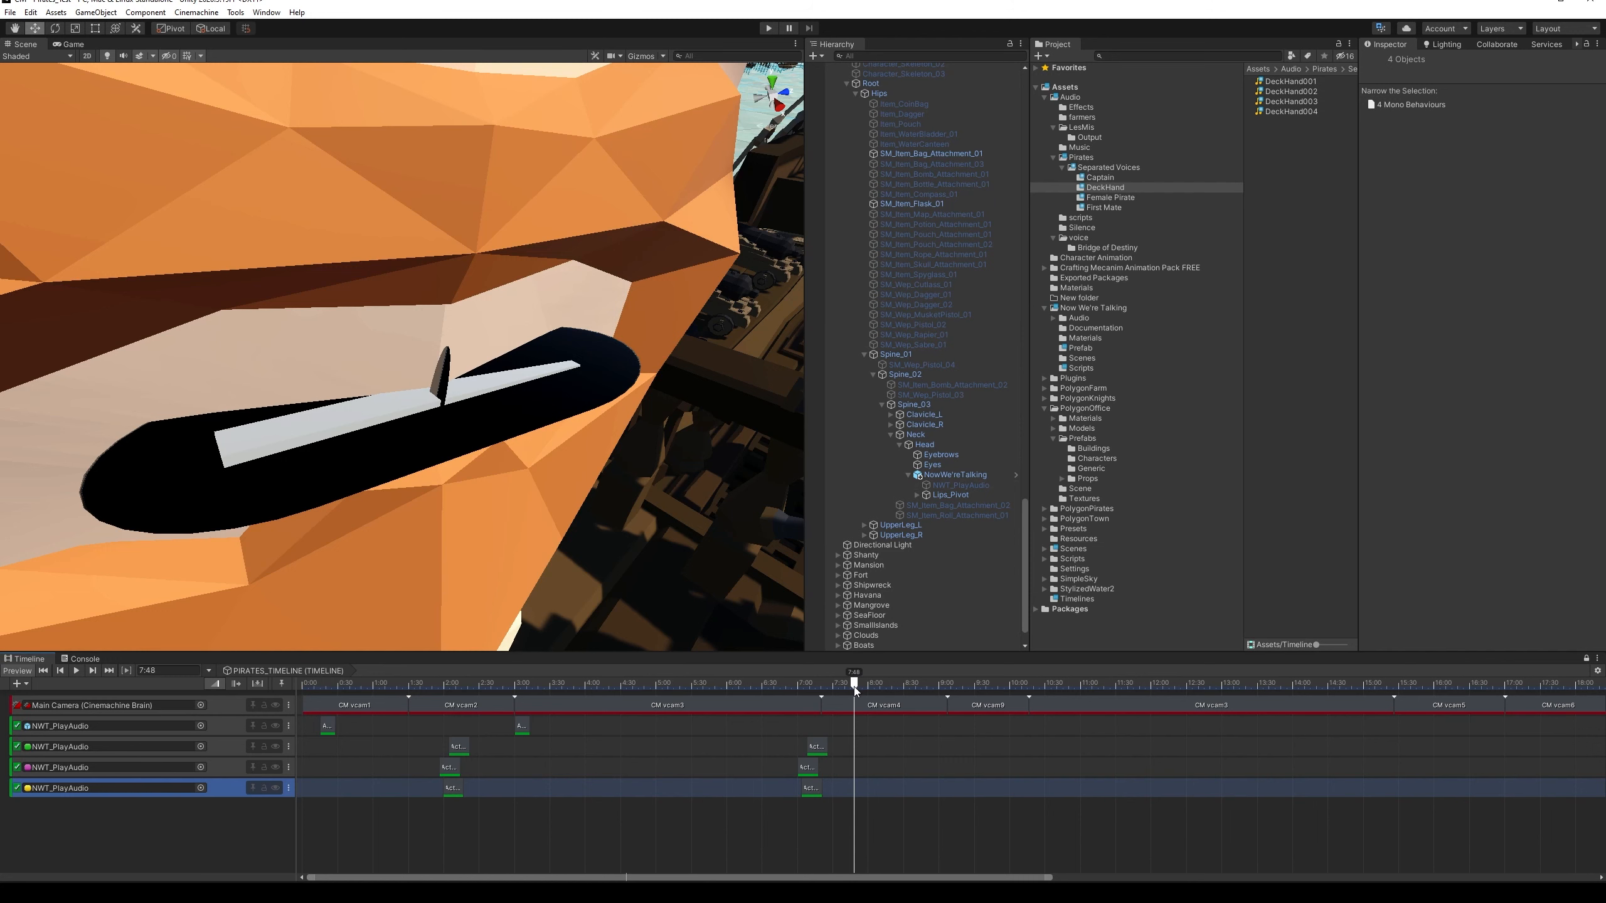
left_click_drag(919, 685, 953, 698)
left_click(73, 44)
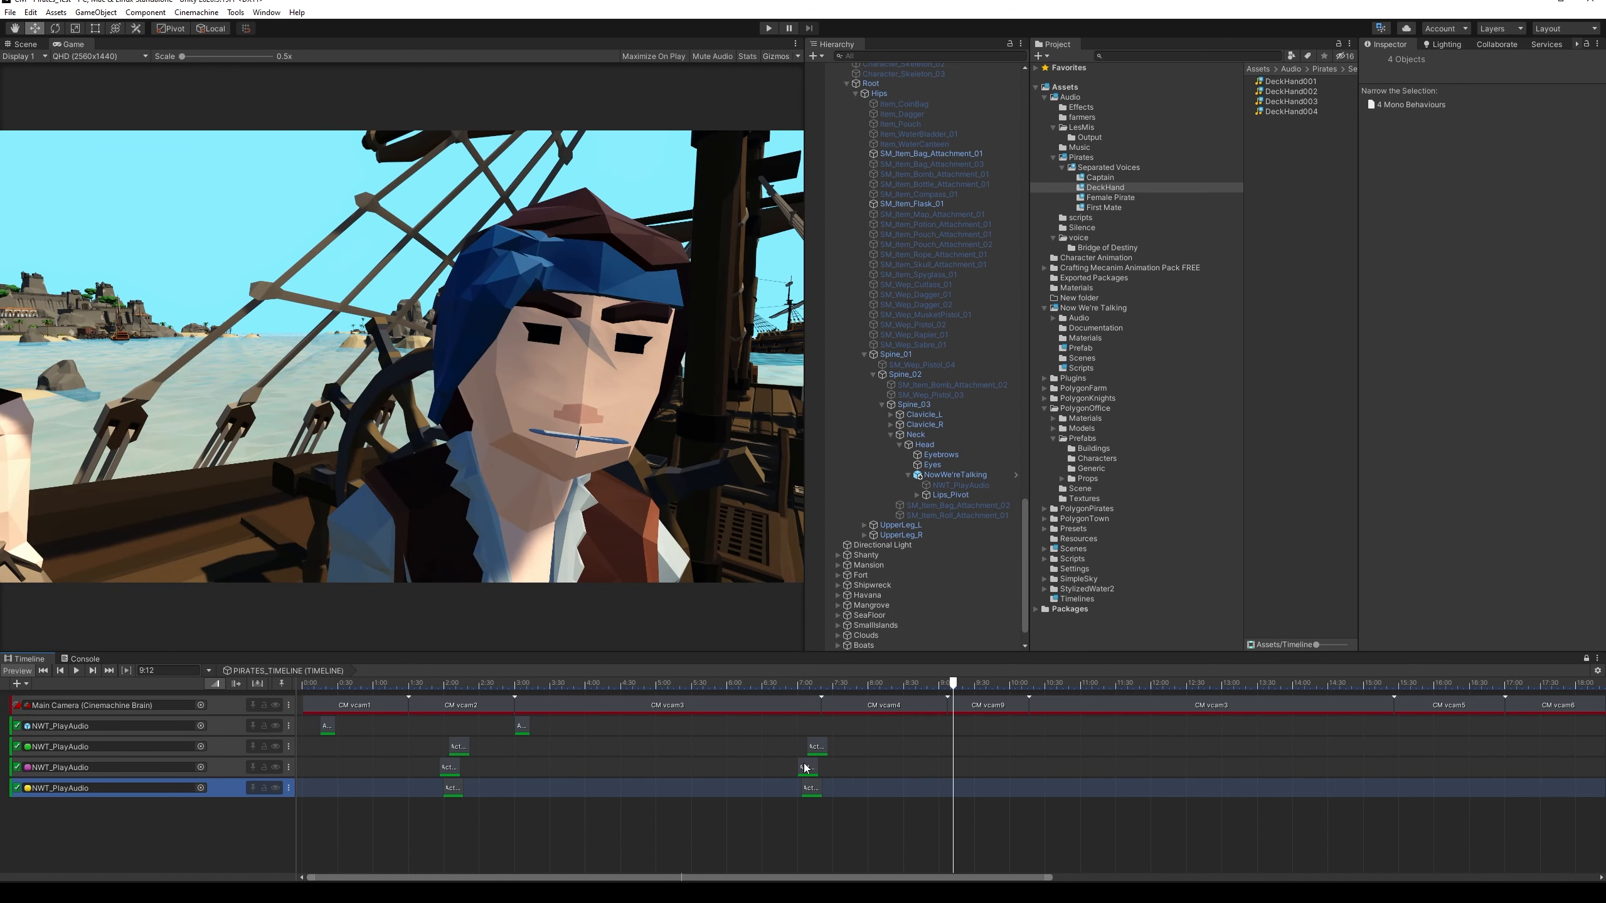
left_click_drag(805, 768, 956, 771)
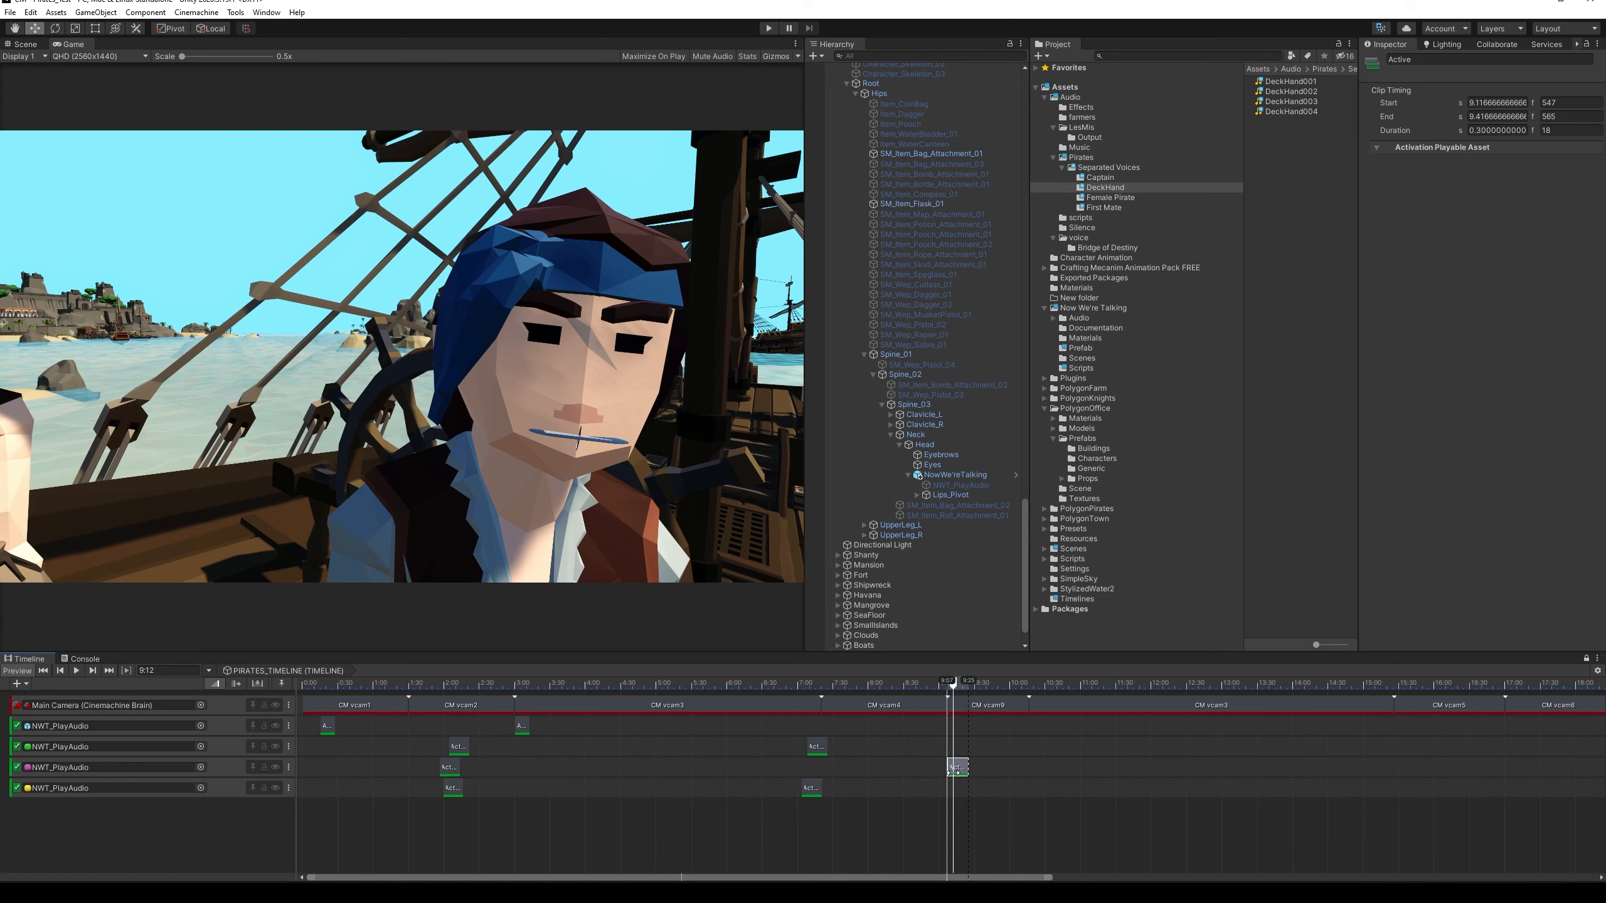
left_click_drag(921, 681, 815, 698)
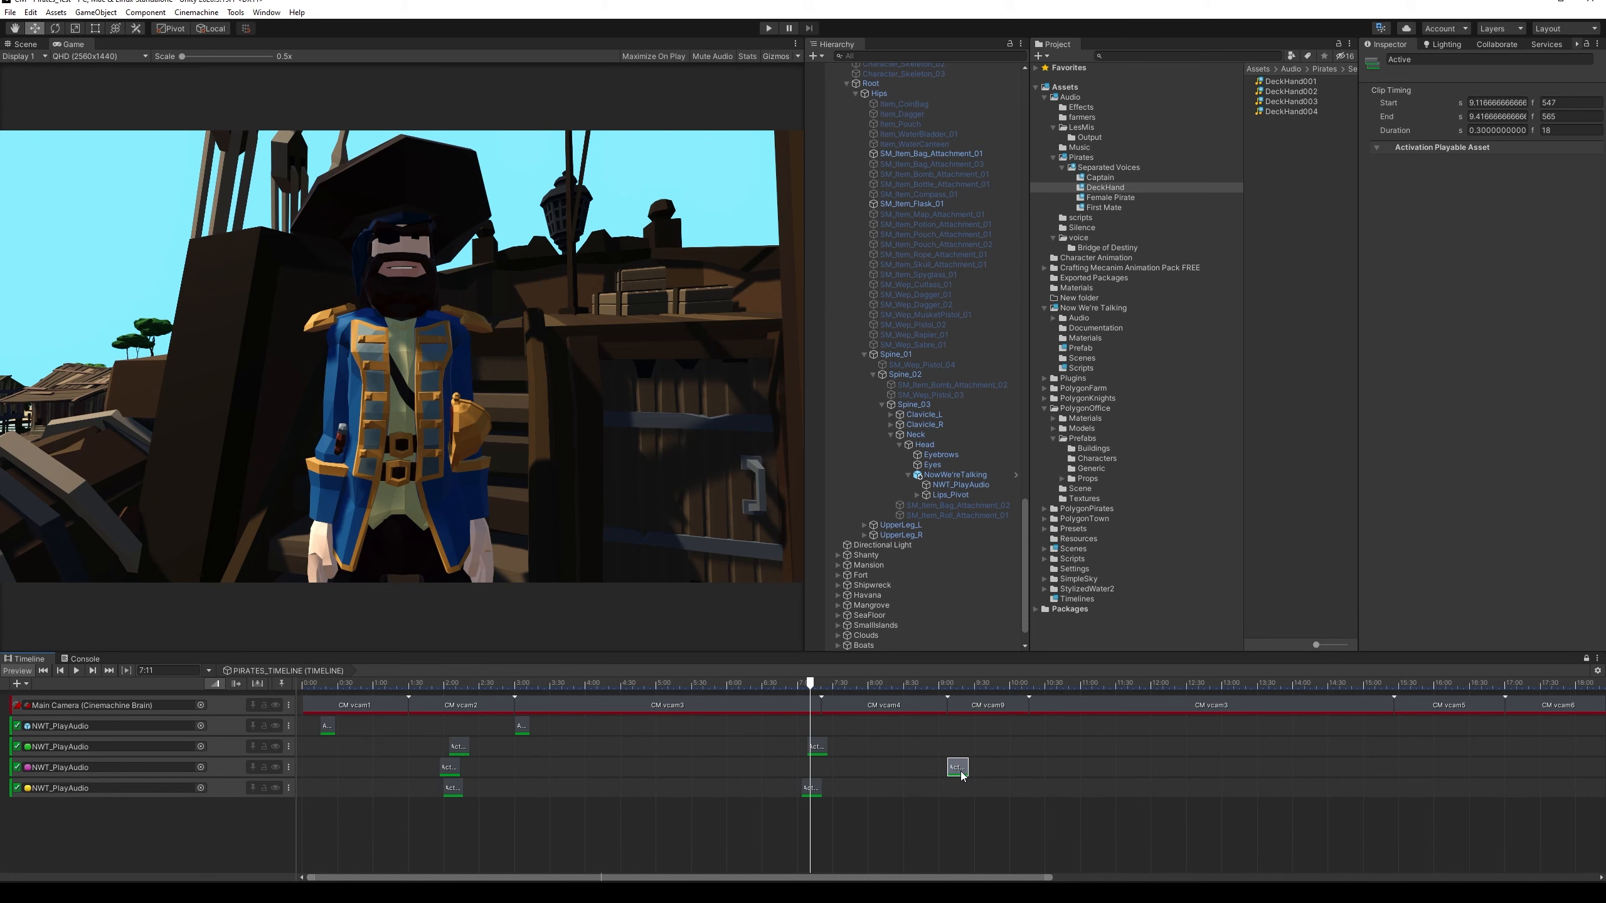
left_click(768, 28)
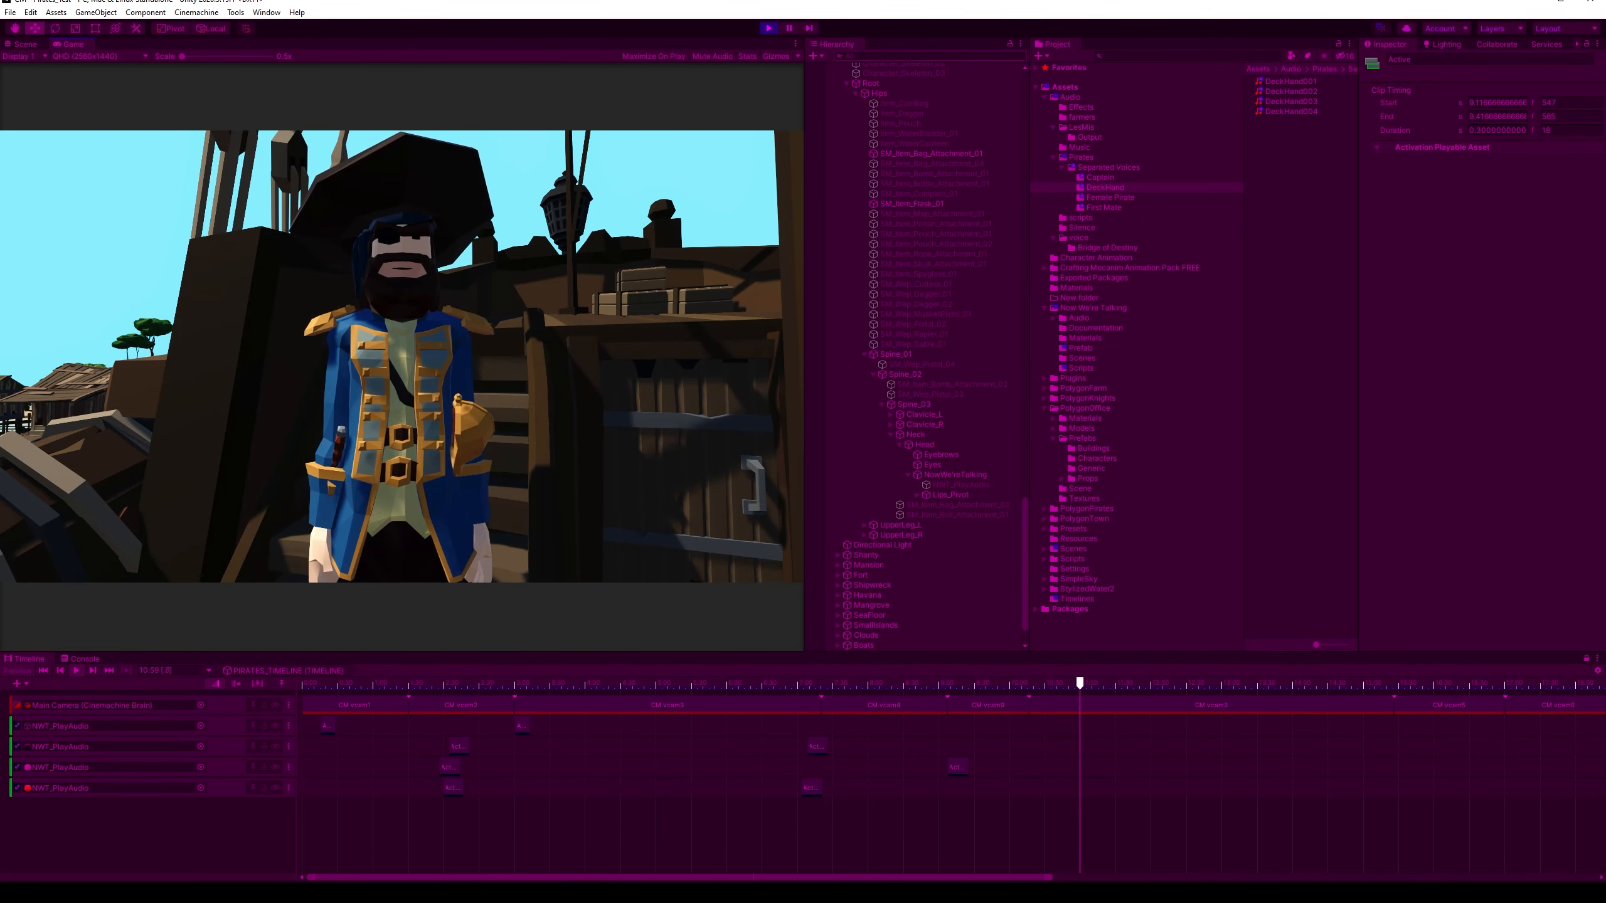
left_click(770, 29)
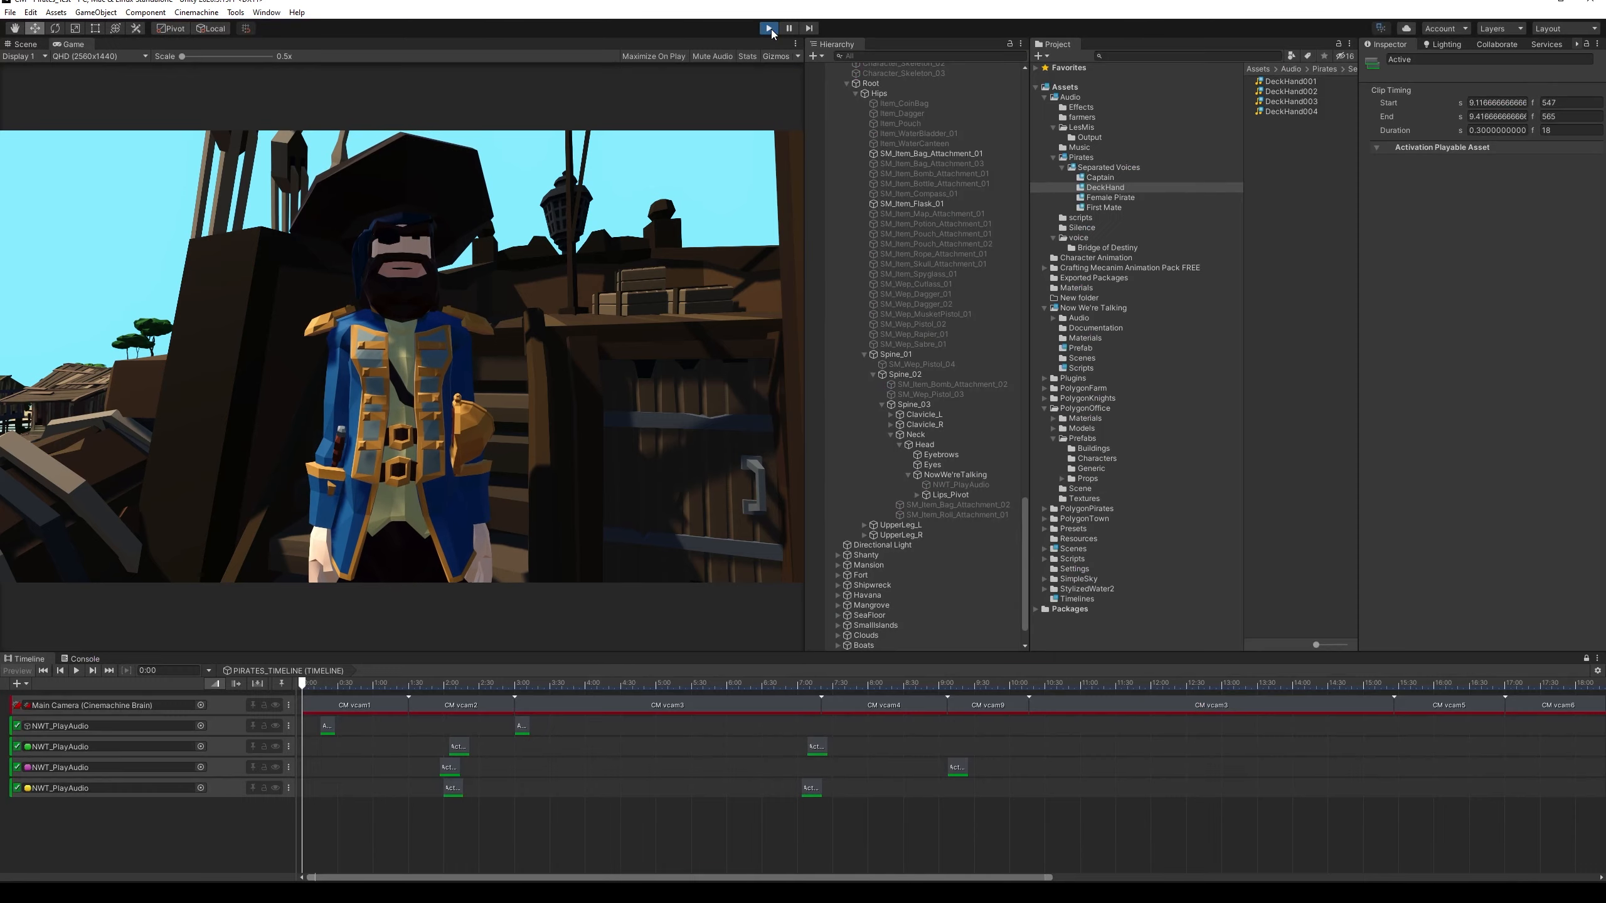
Duplicate the Captain's second activation clip, place the copy at about 10.27 s, and play the scene through to test it
left_click_drag(957, 684, 1038, 692)
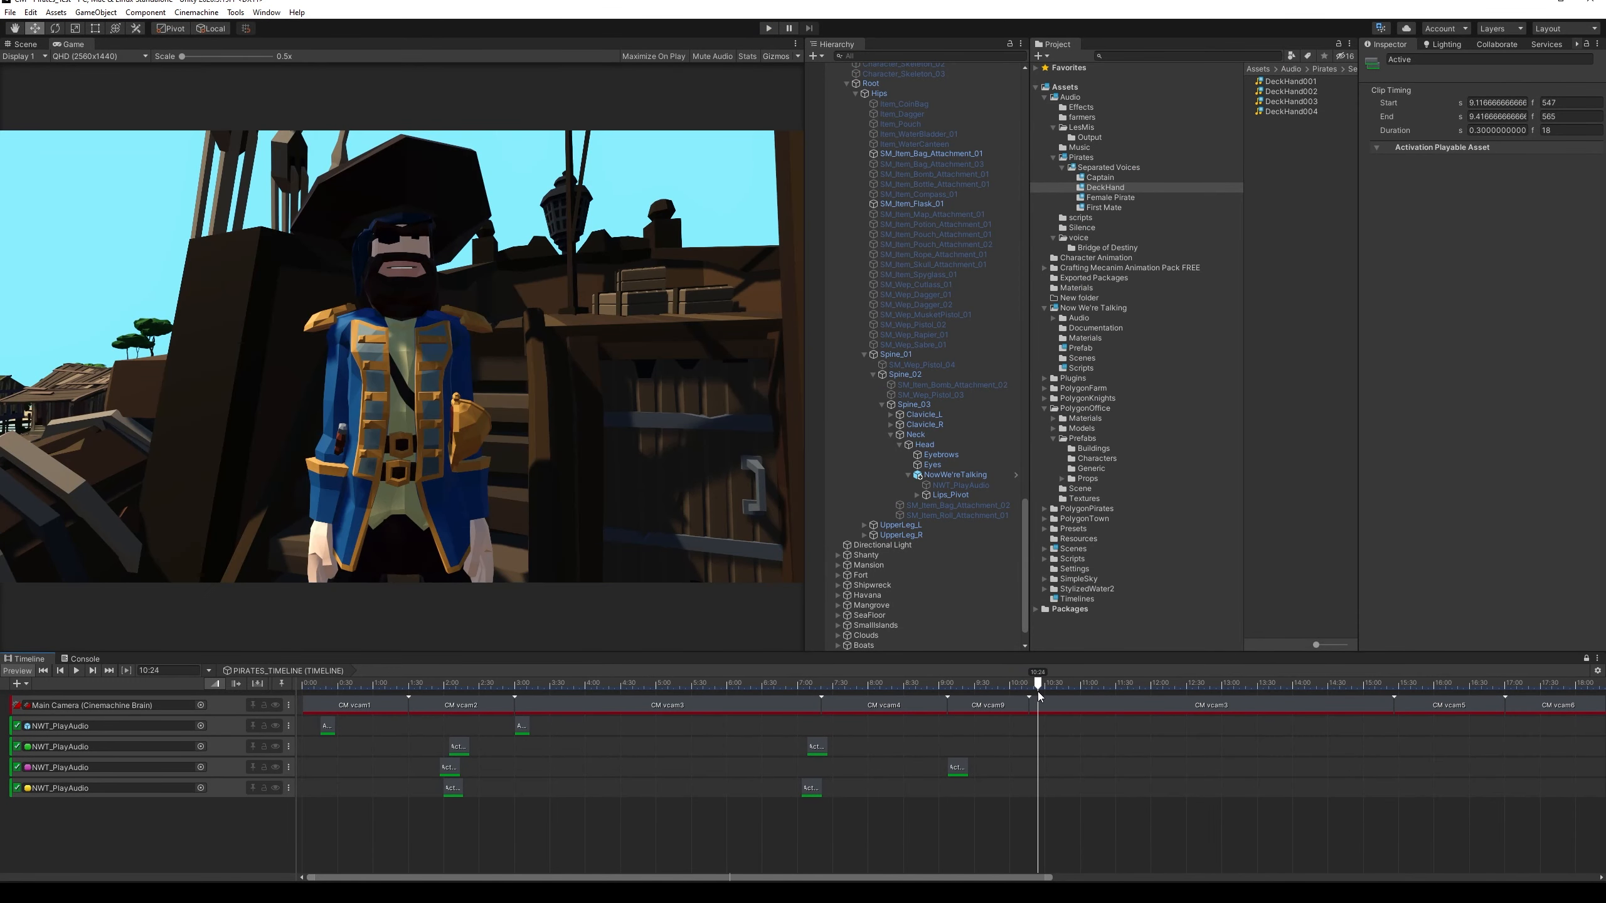
left_click(520, 727)
key("ctrl+d")
left_click_drag(538, 730, 1035, 727)
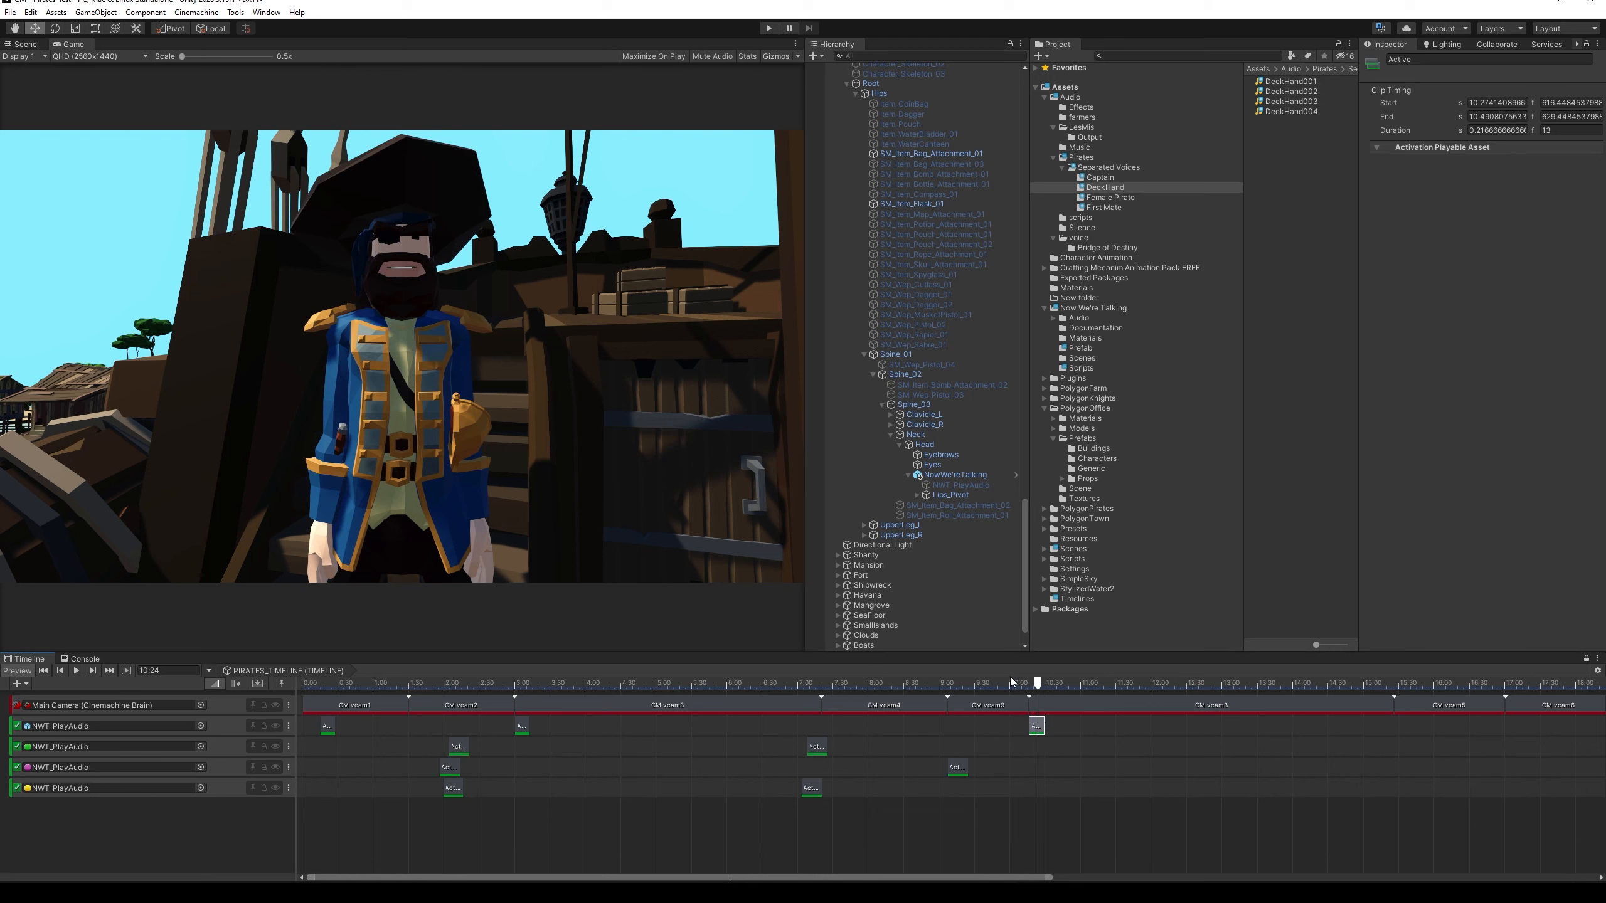
left_click(767, 26)
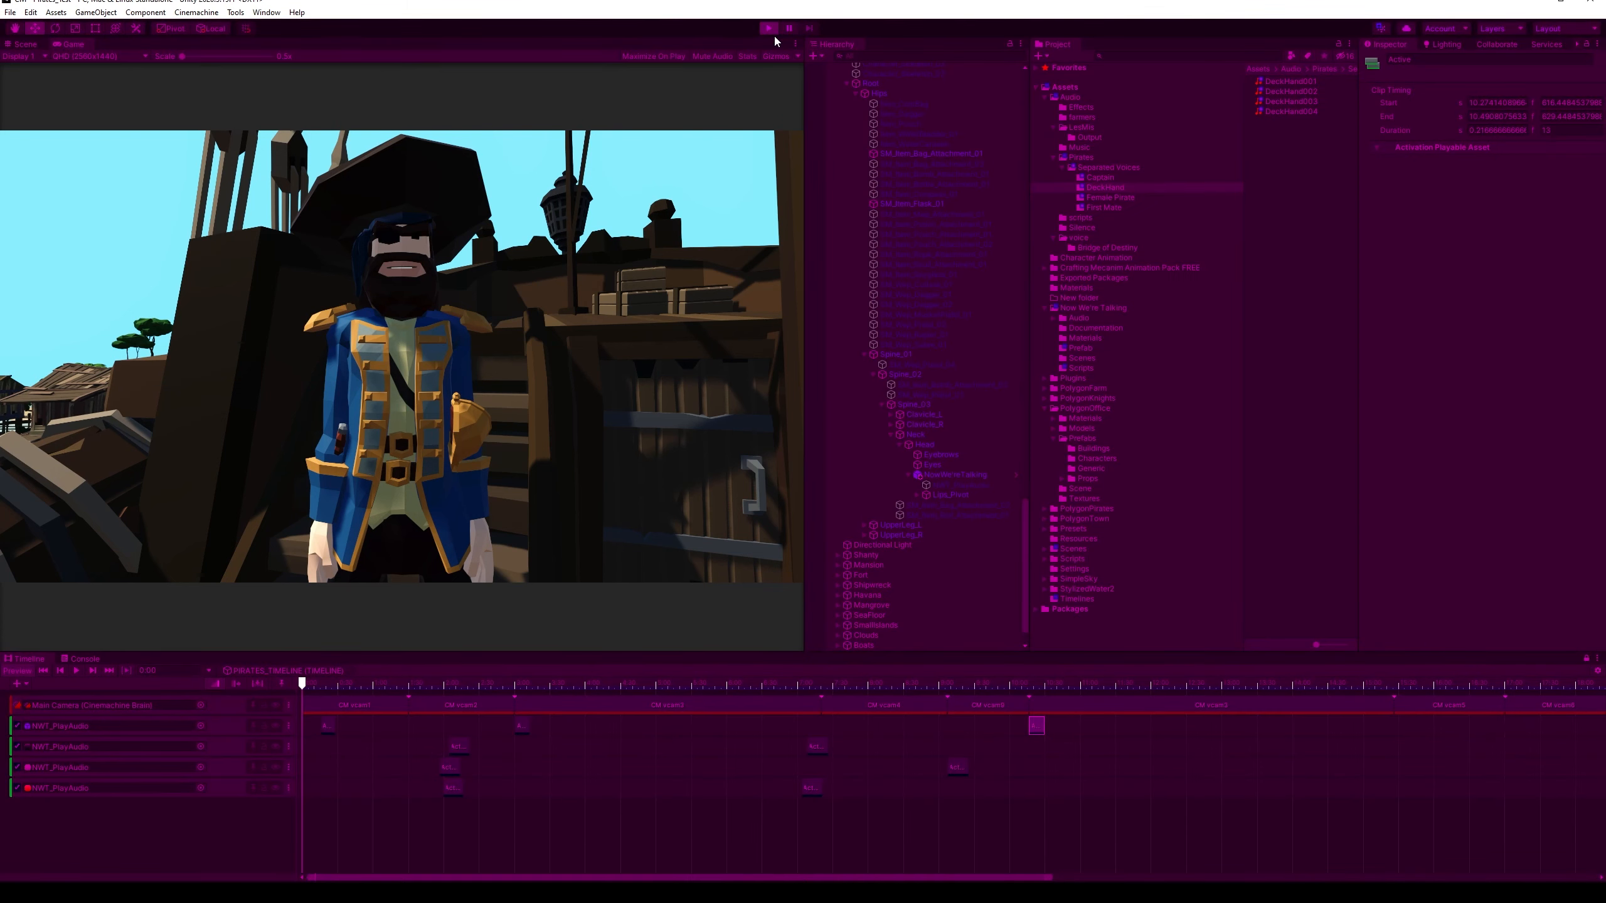
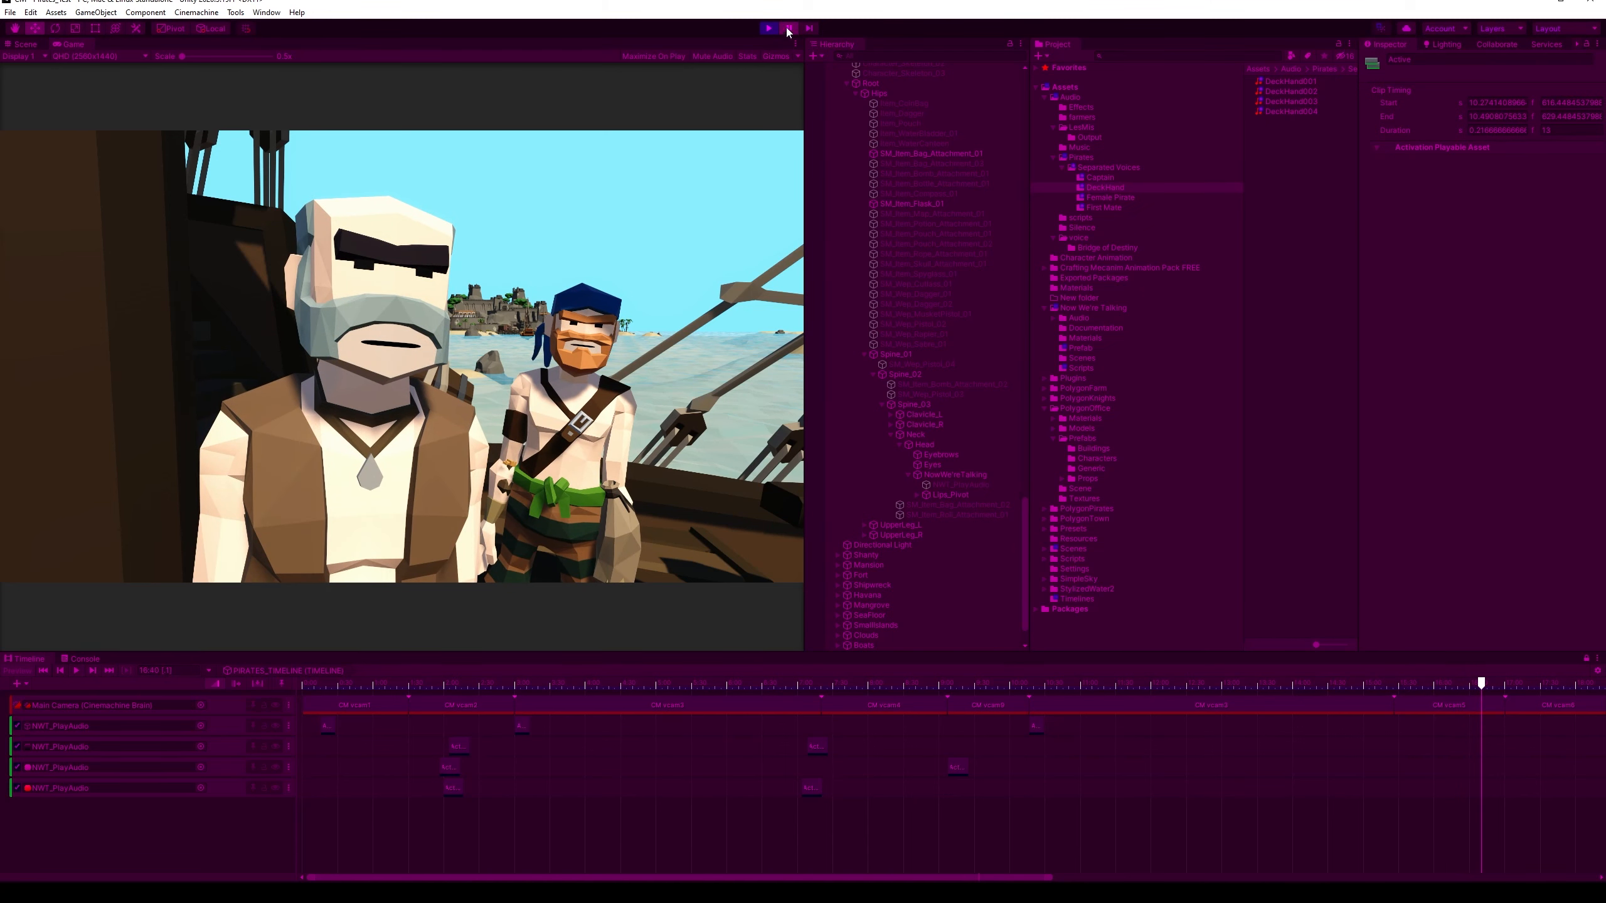
left_click(769, 29)
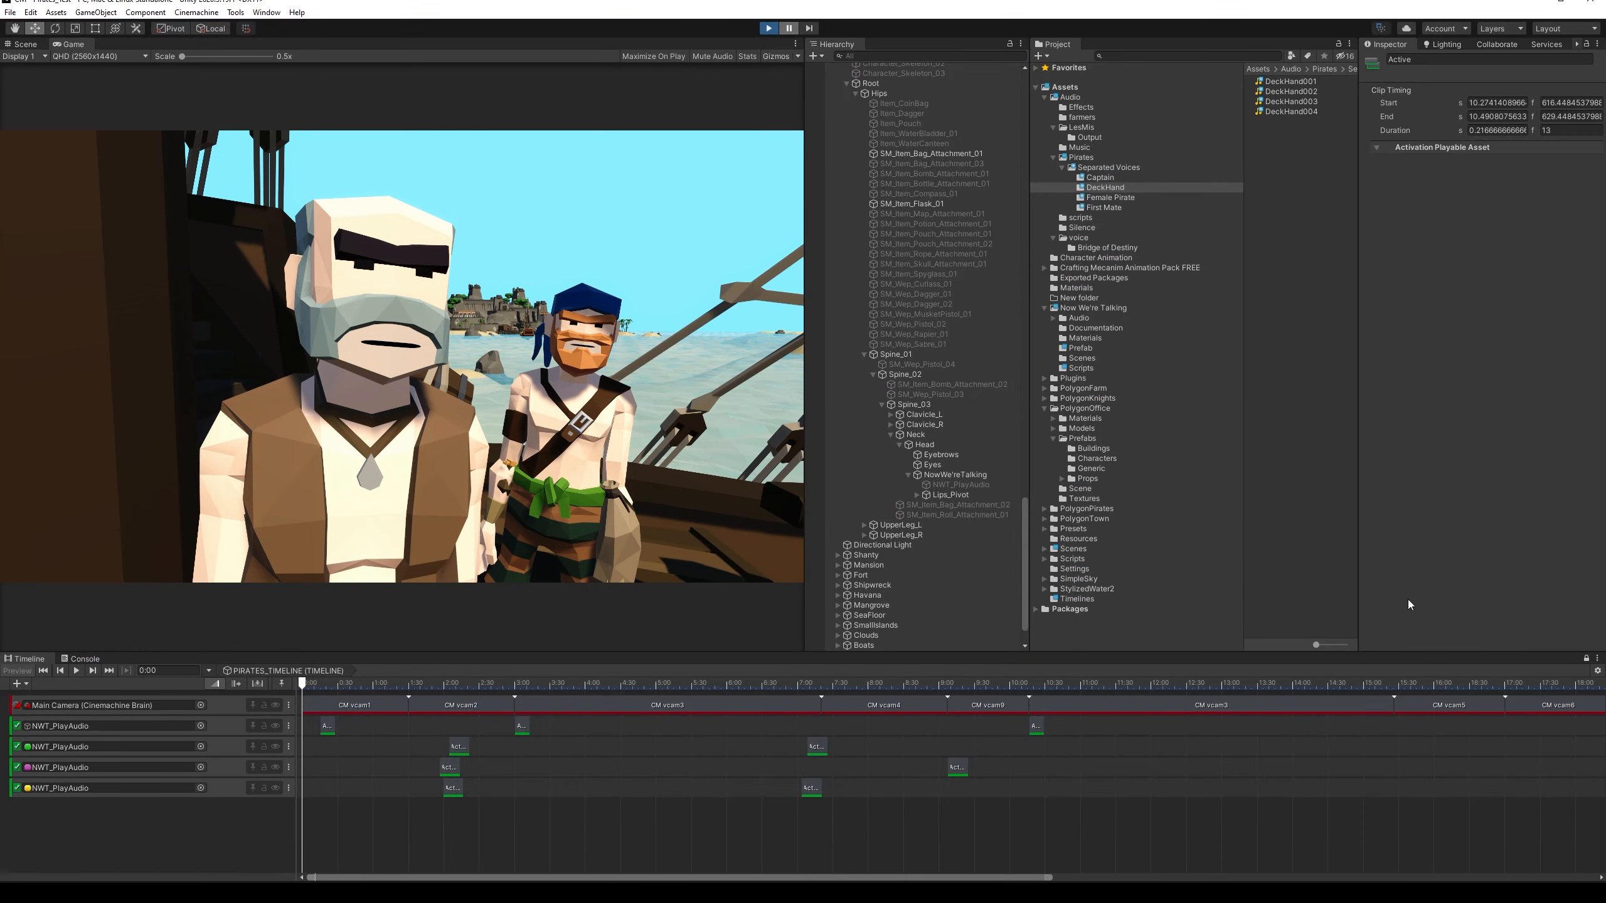
Duplicate the second clip on the green NWT_PlayAudio track and move the copy to about 15.43 s, where the next crew shot begins
left_click(1391, 686)
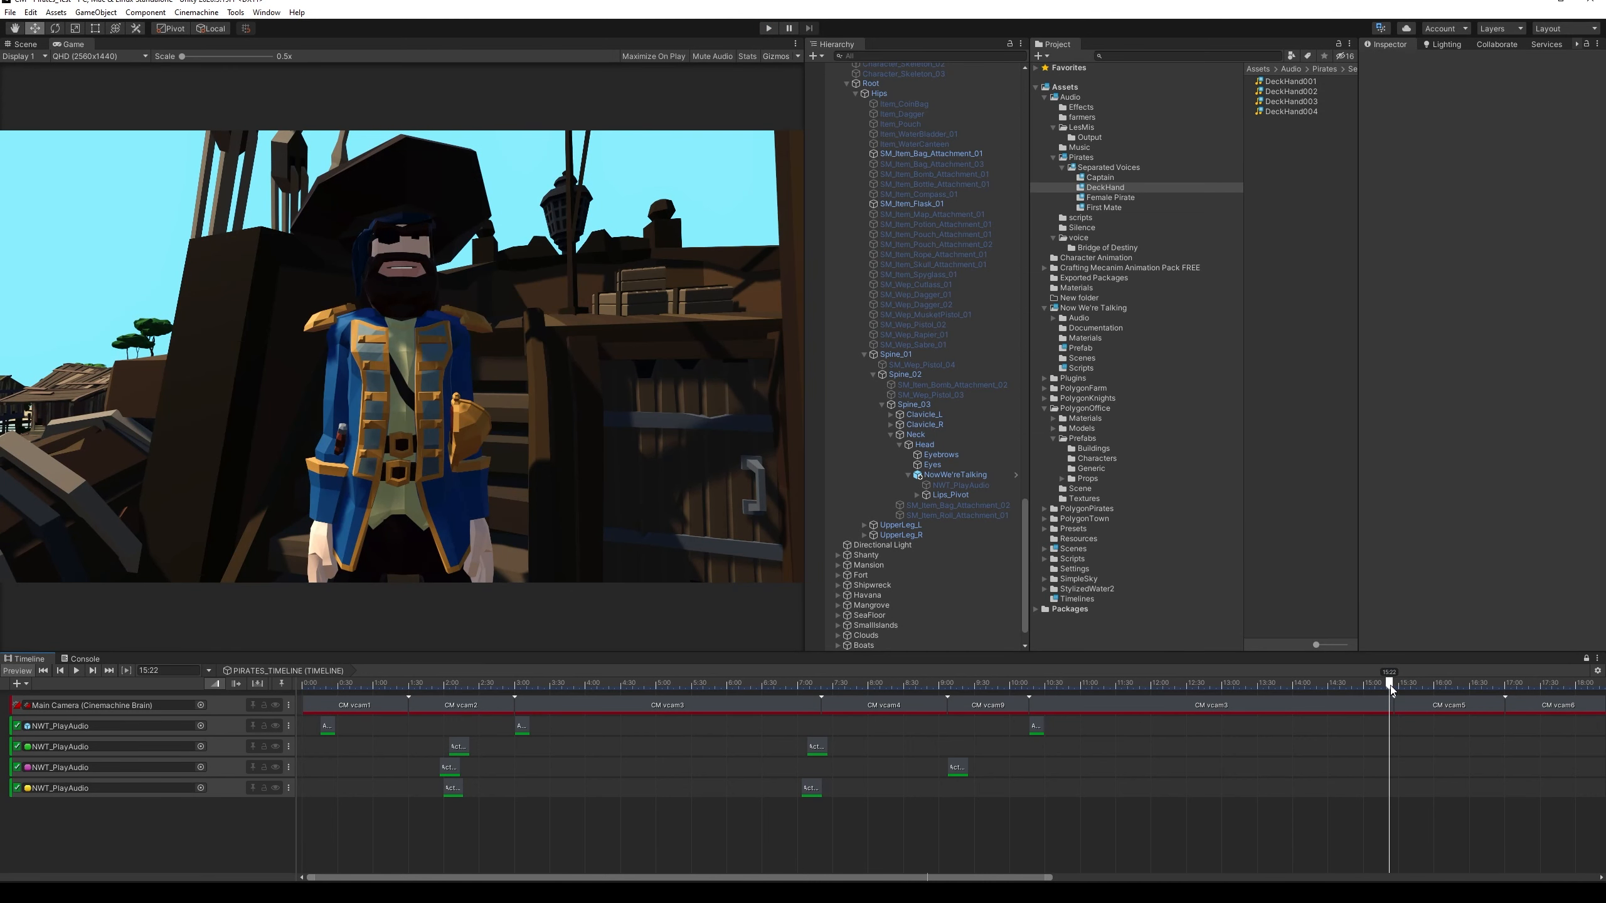
left_click_drag(1391, 688, 1397, 690)
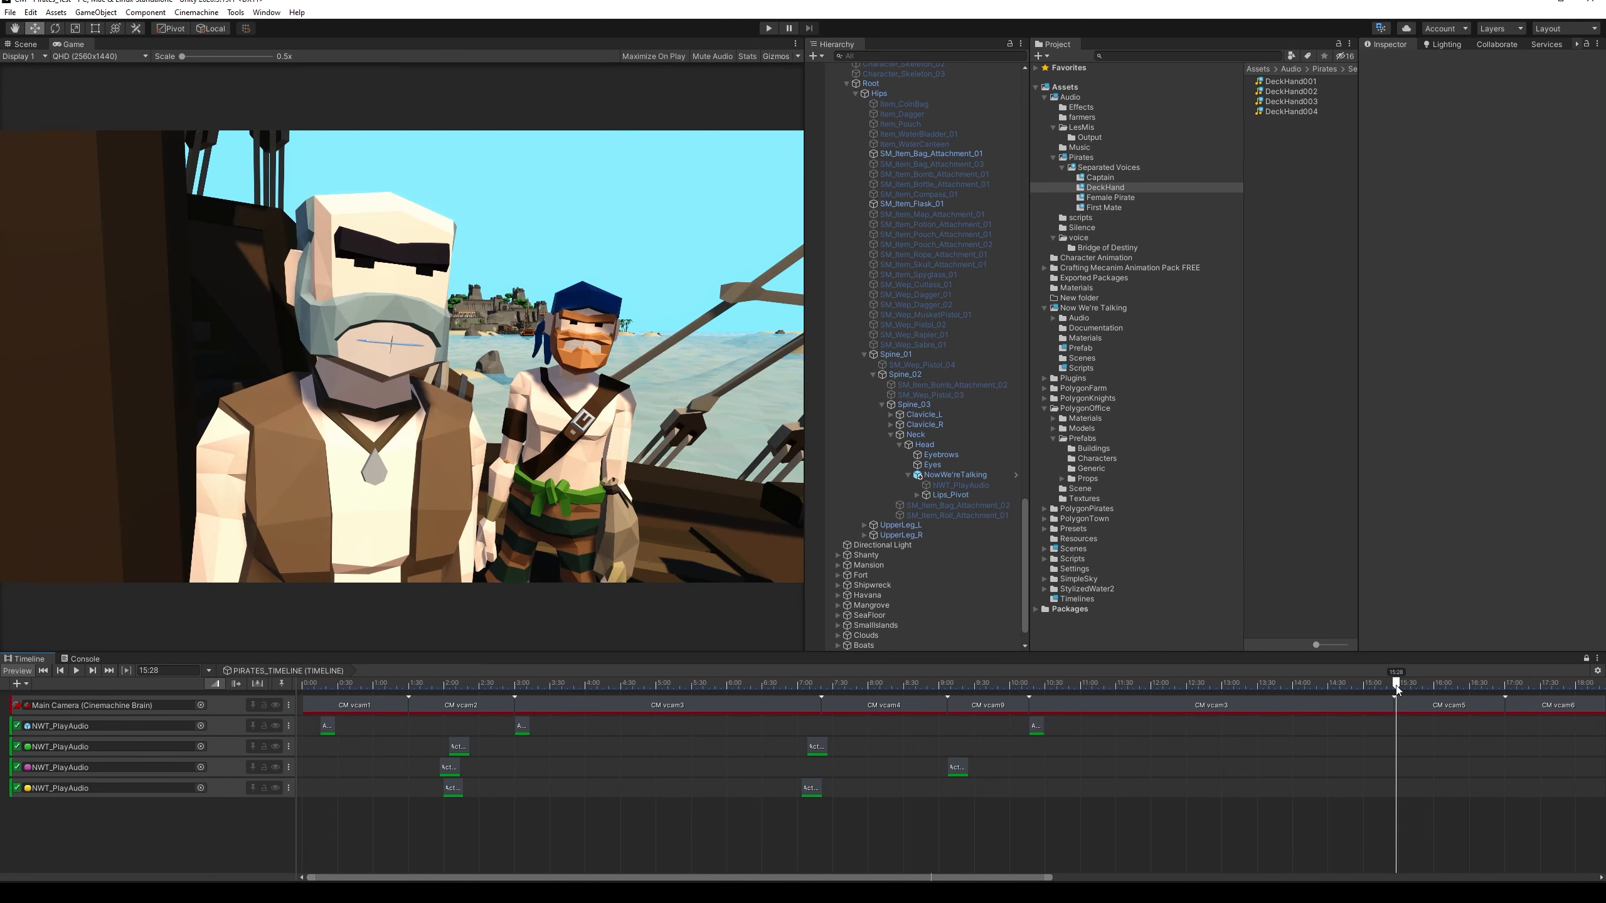
left_click(816, 752)
key("ctrl+d")
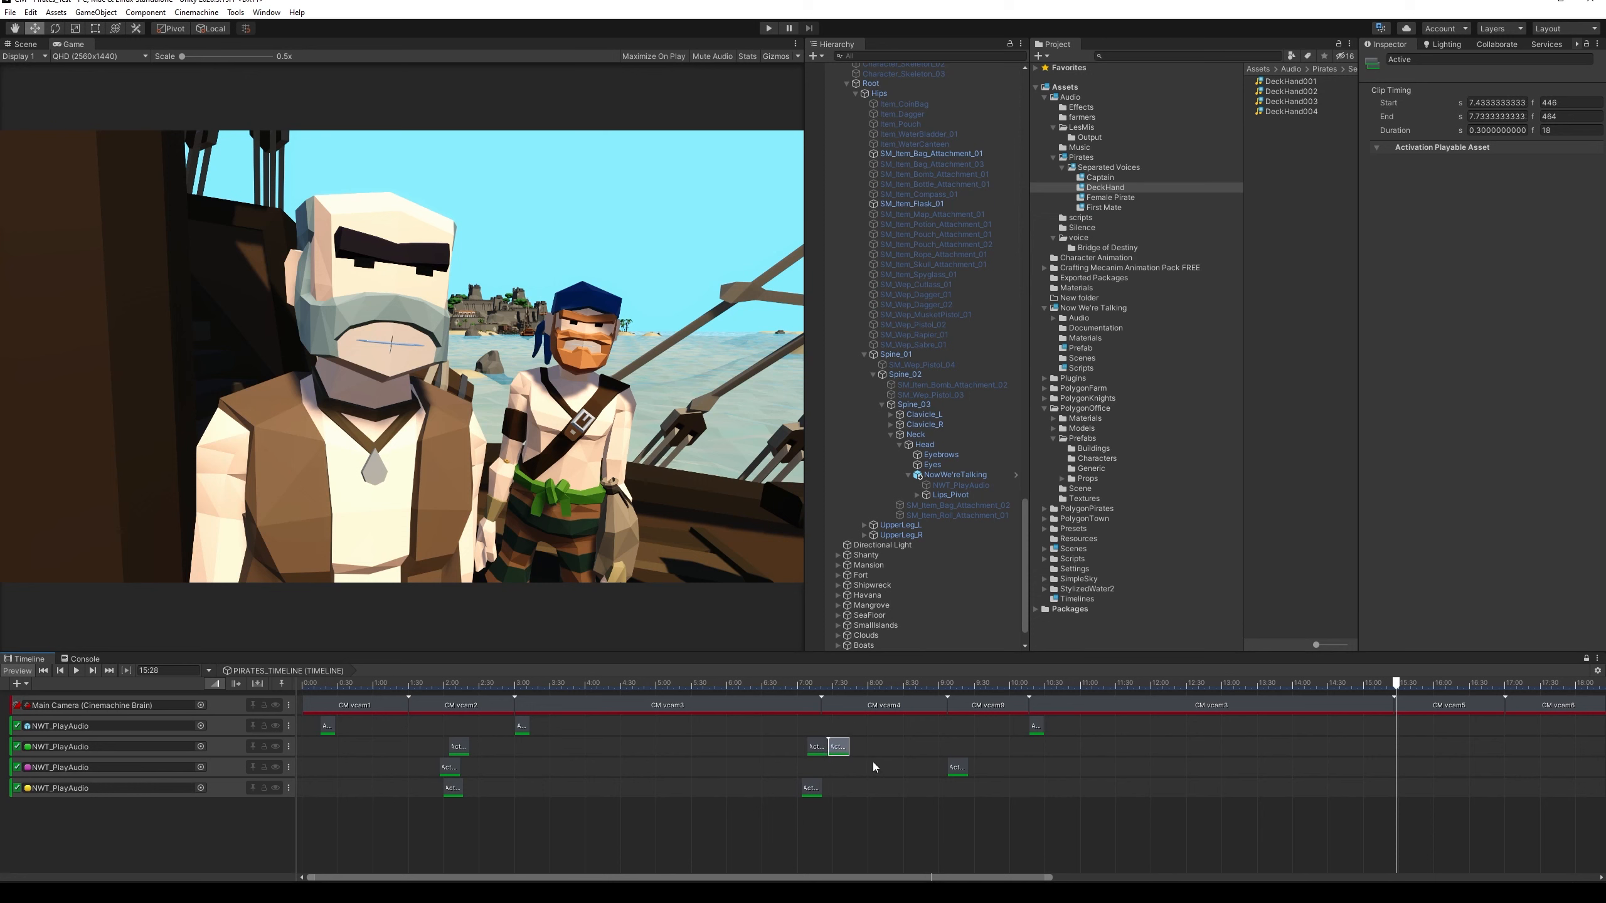
left_click_drag(840, 752, 1406, 759)
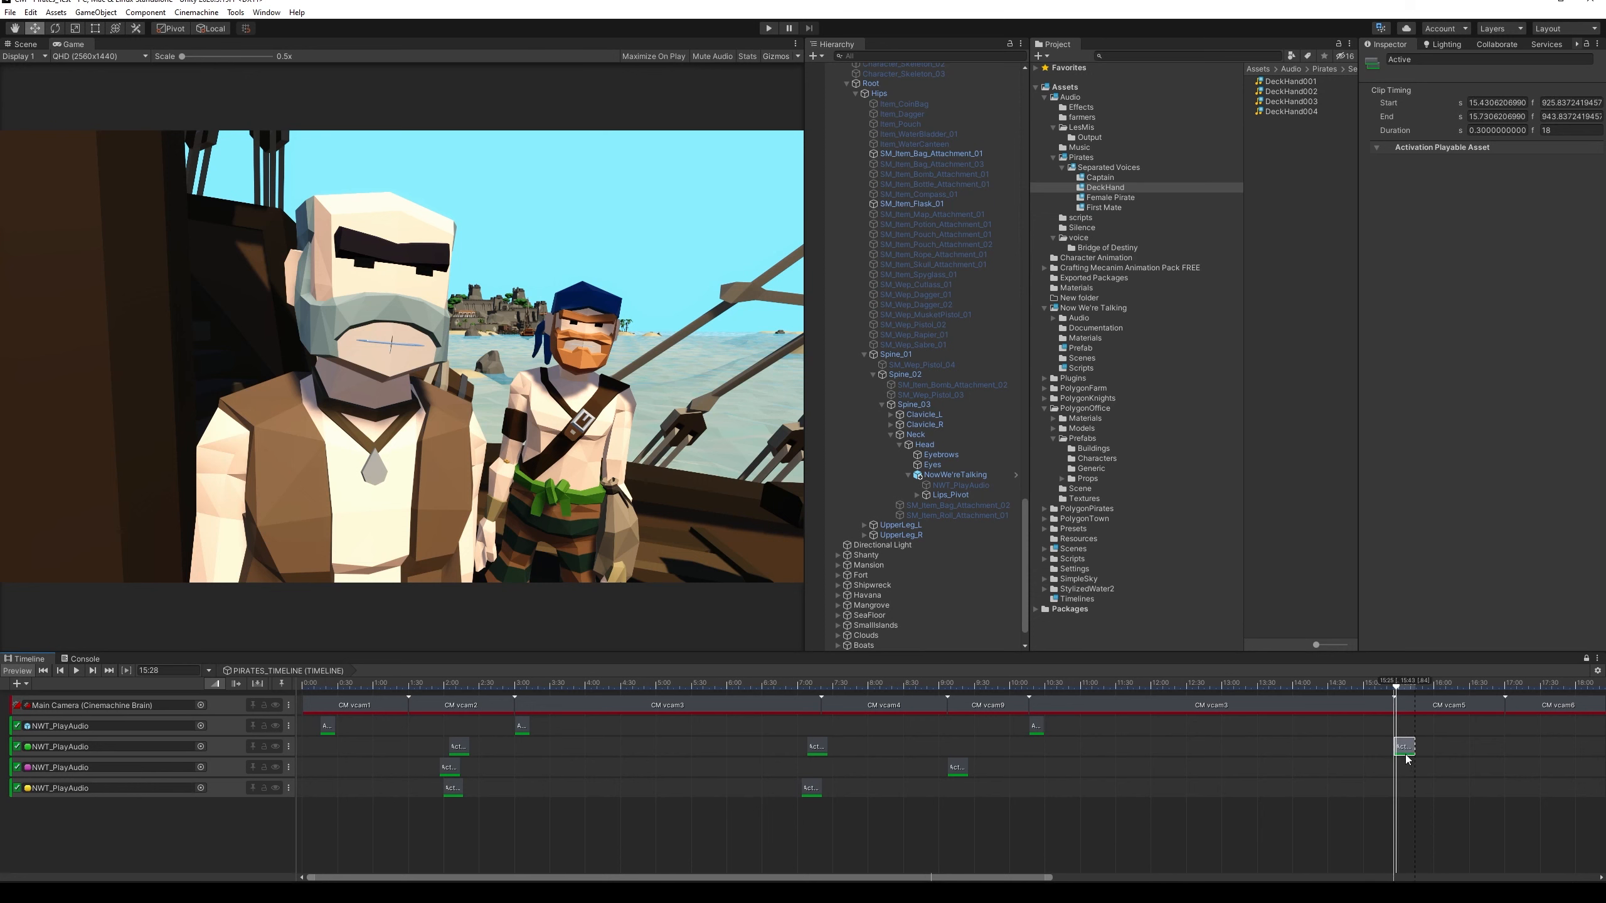
Duplicate the second clips on the pink and yellow NWT_PlayAudio tracks, placing the yellow copy at about 15.43 s and the pink one slightly after it
left_click(958, 767)
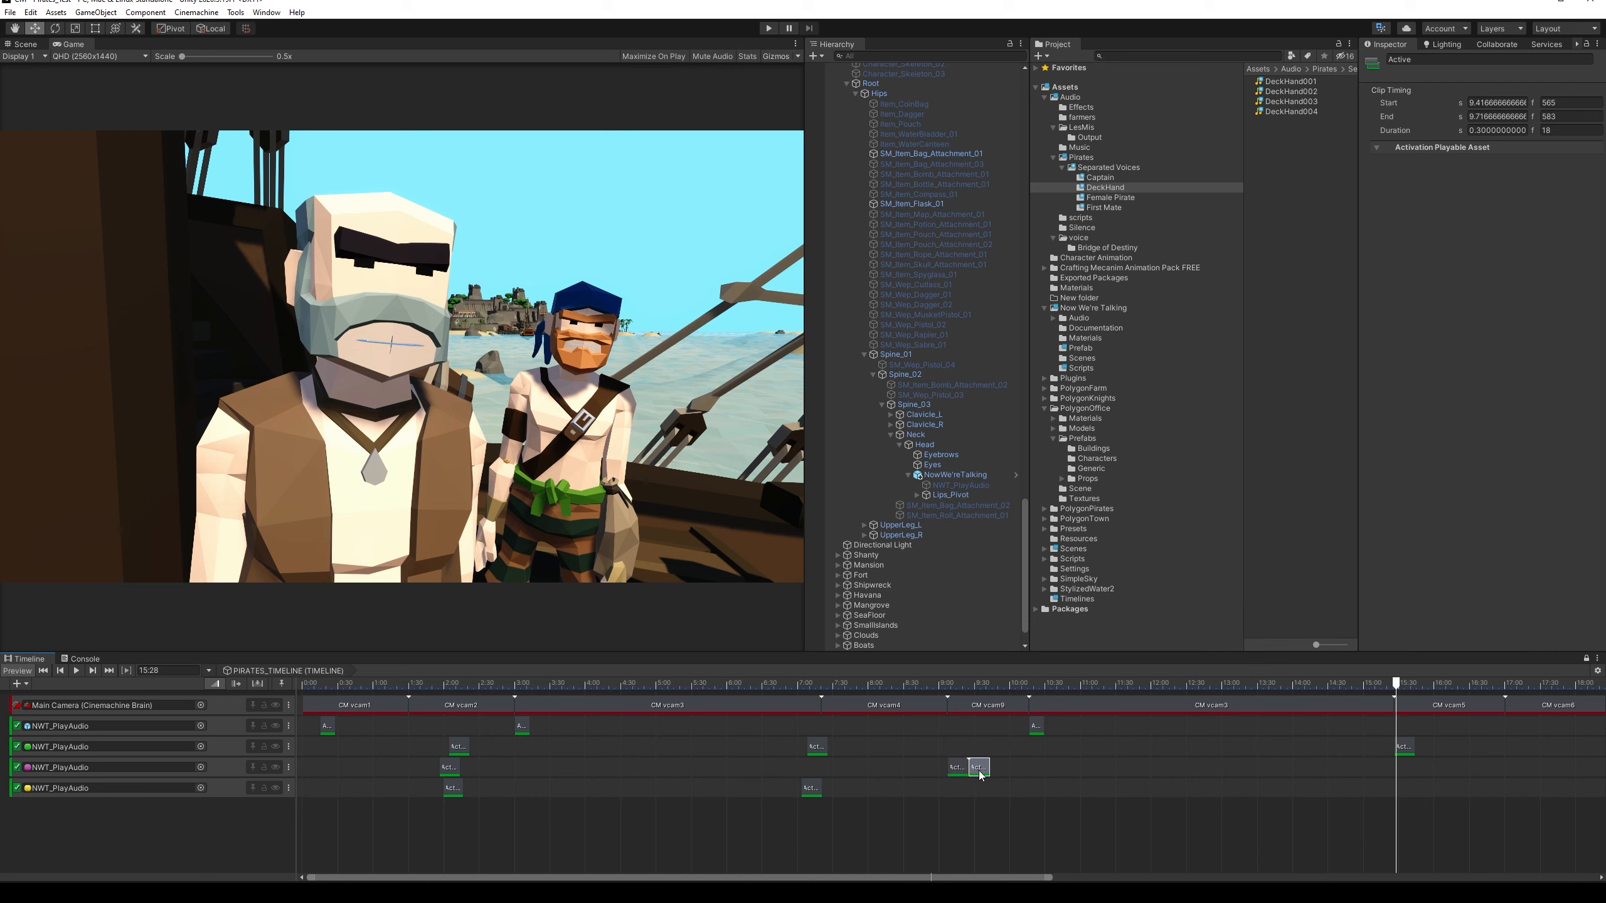
left_click_drag(981, 776, 1414, 778)
left_click(813, 791)
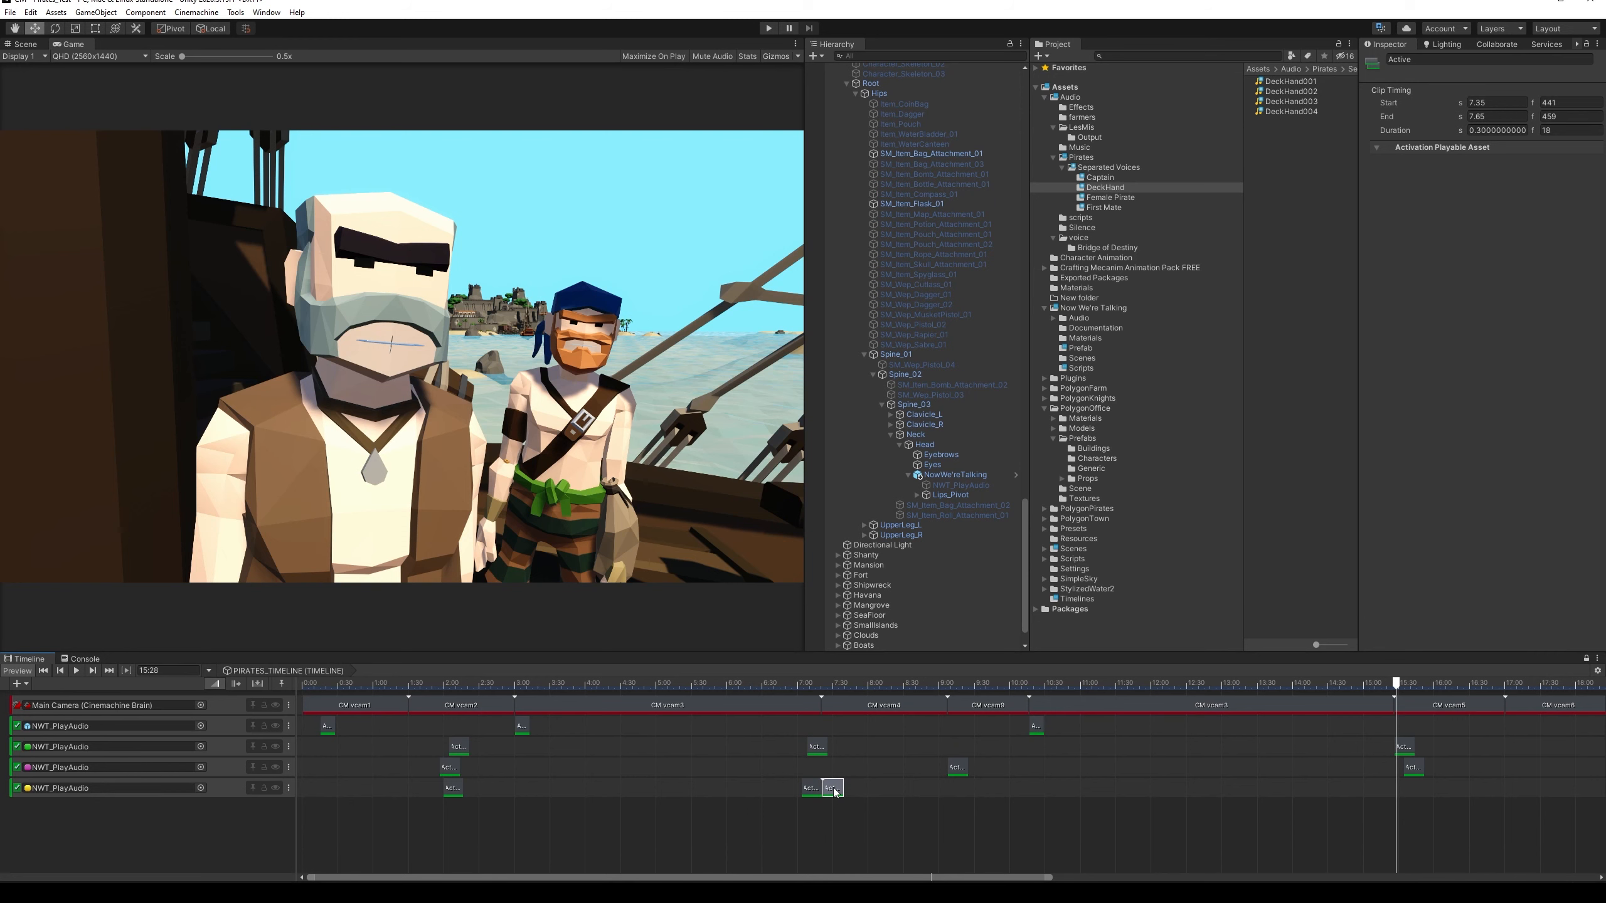
left_click_drag(834, 792, 1407, 792)
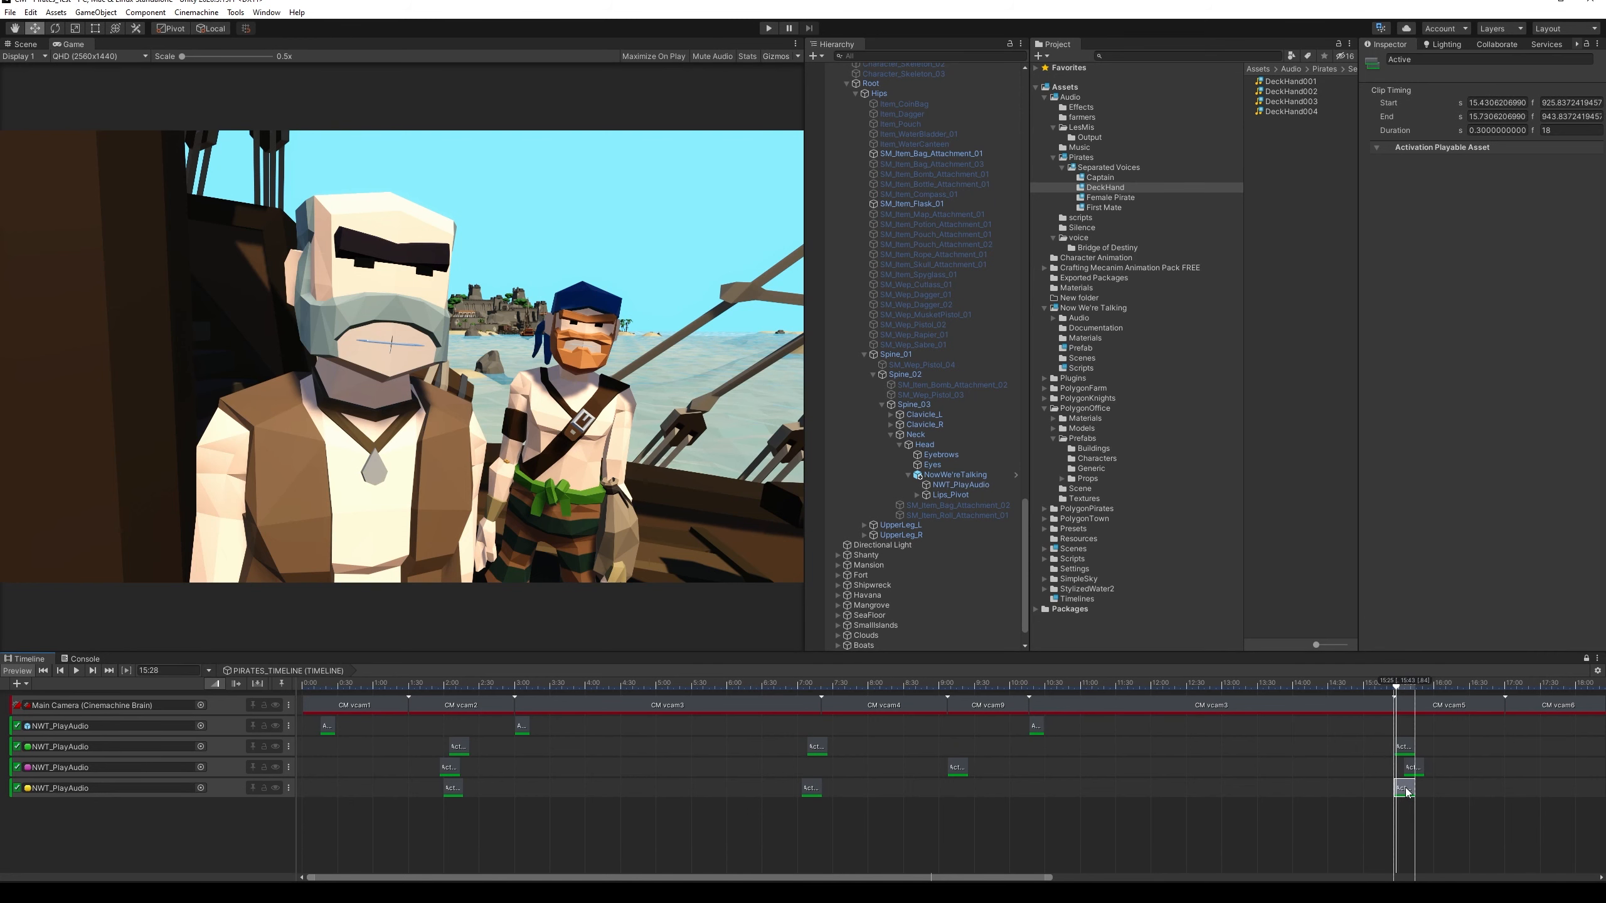
Play the scene from the timeline to test the crew's new clips near 15.4 s, and check the enlarged Game view
left_click(1357, 685)
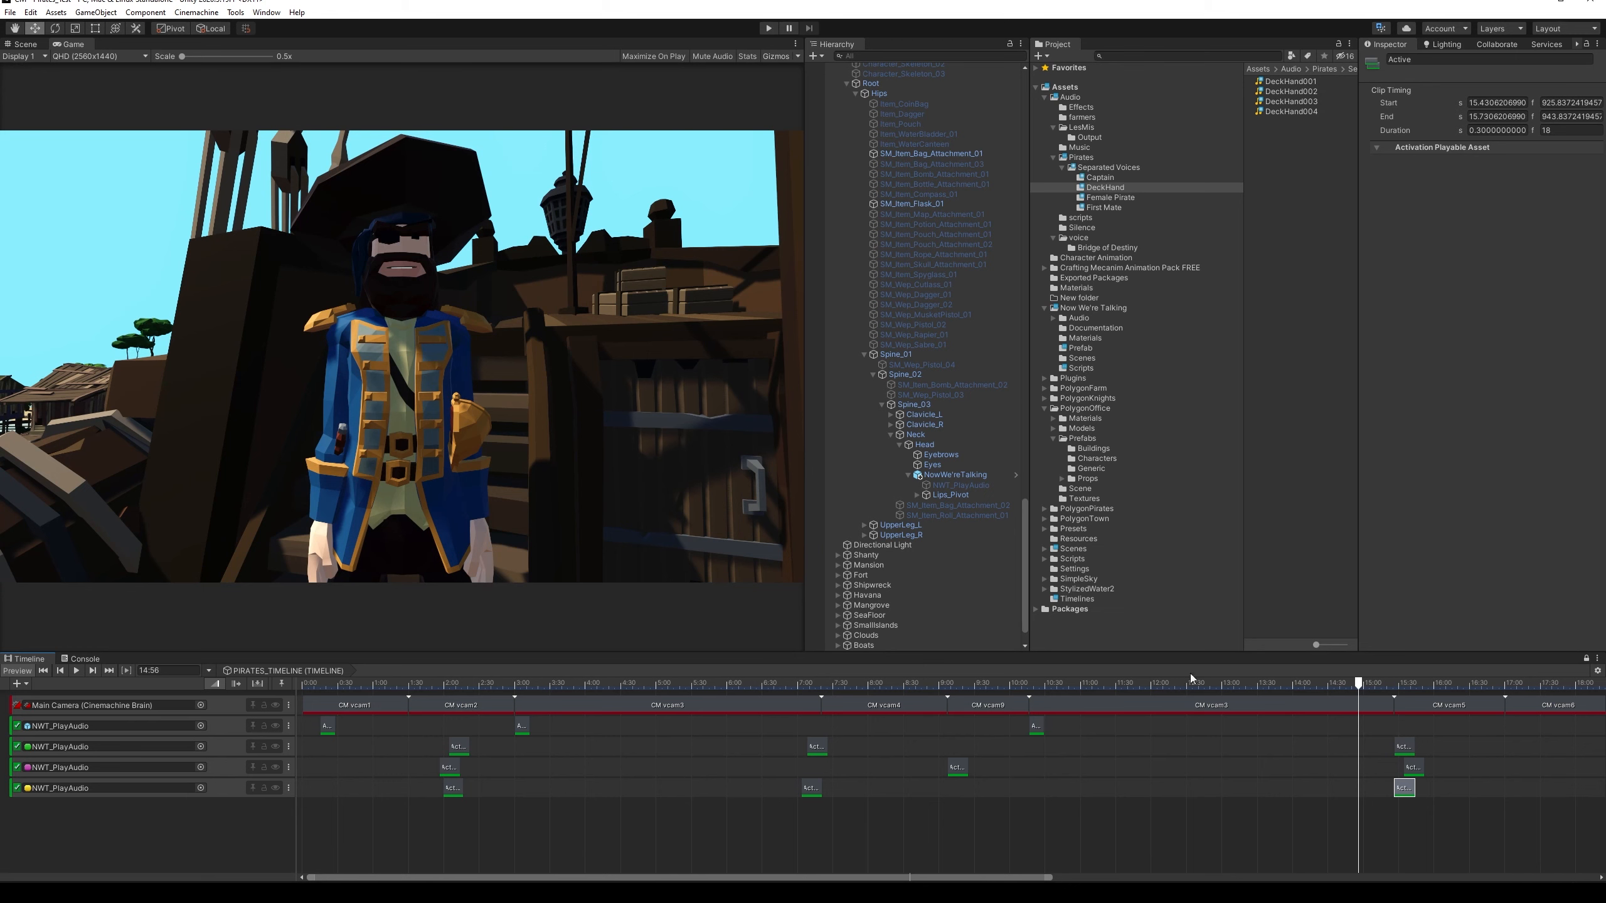
left_click(768, 29)
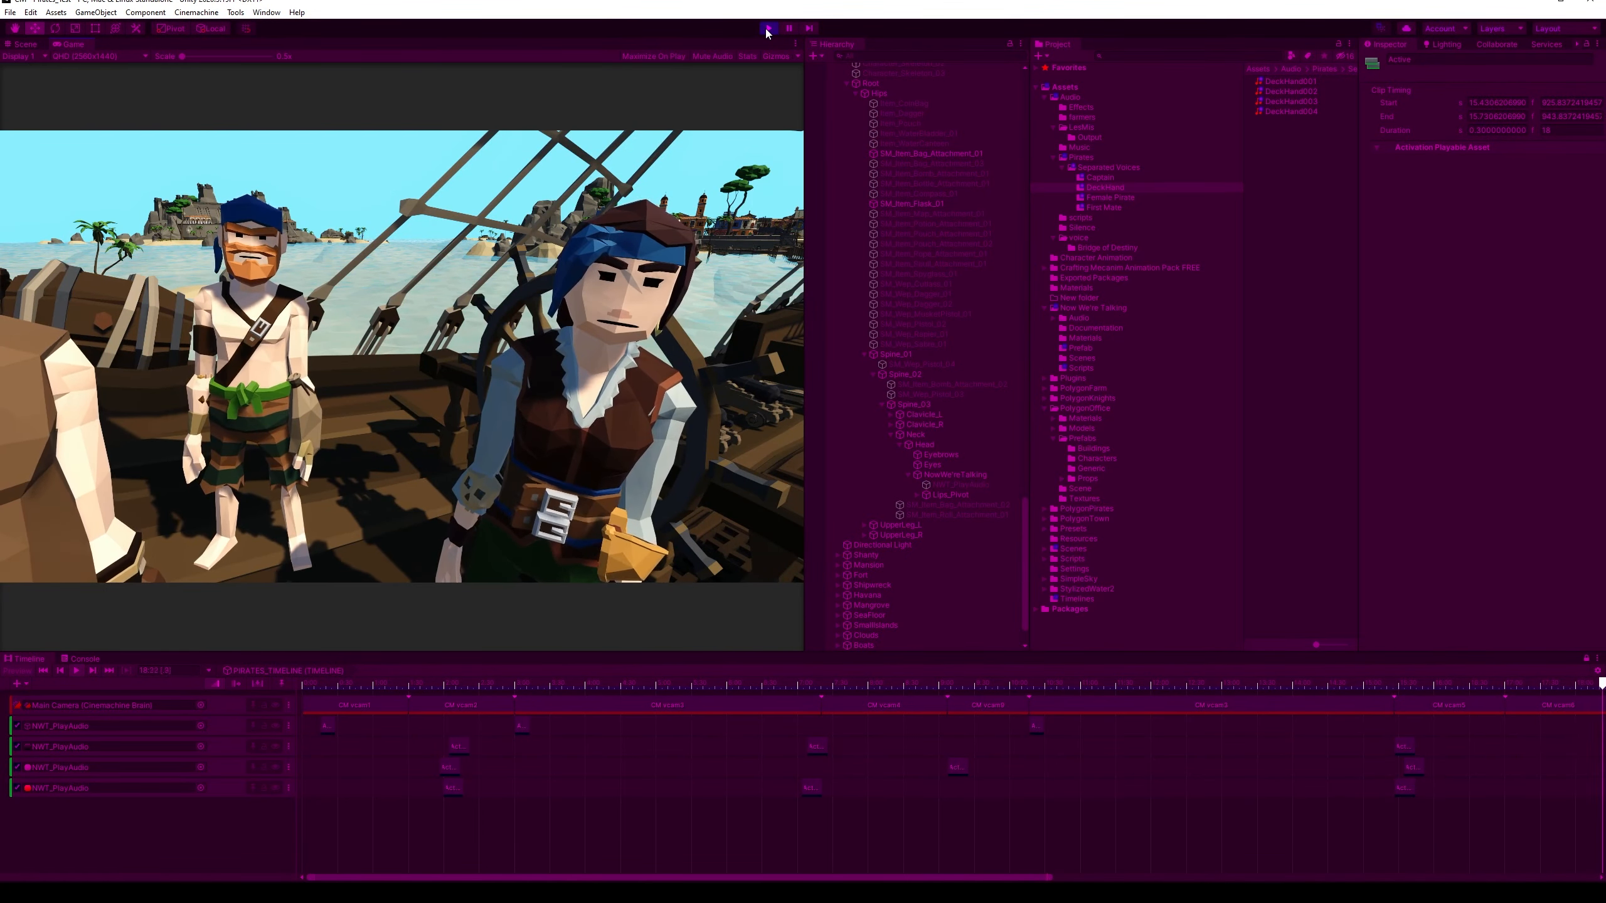
left_click(768, 29)
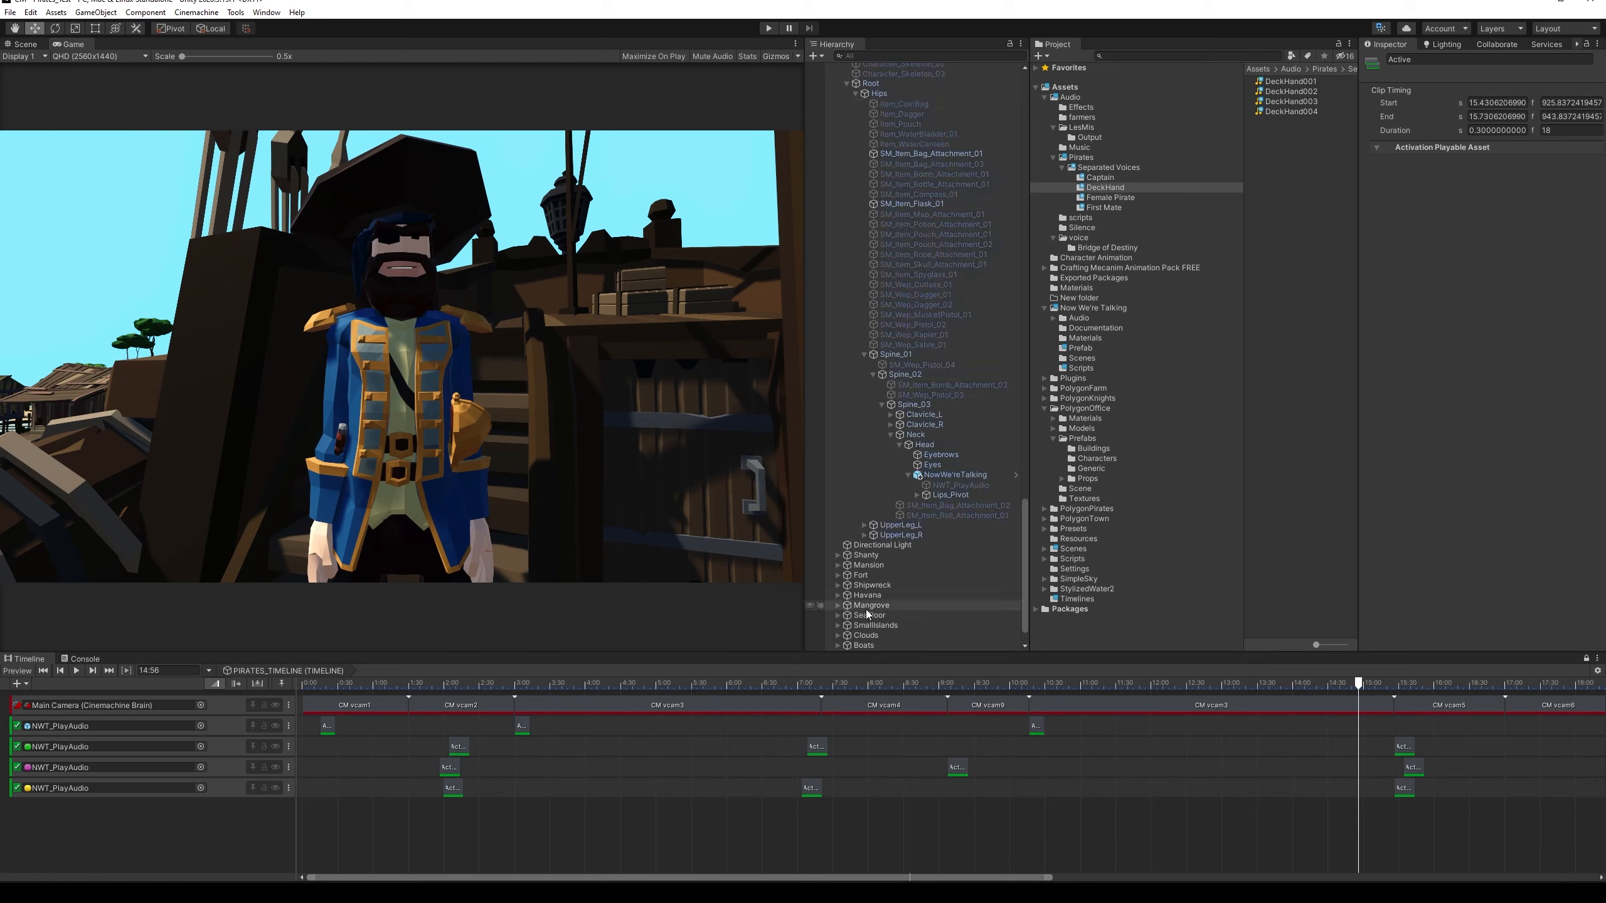
key("shift+space")
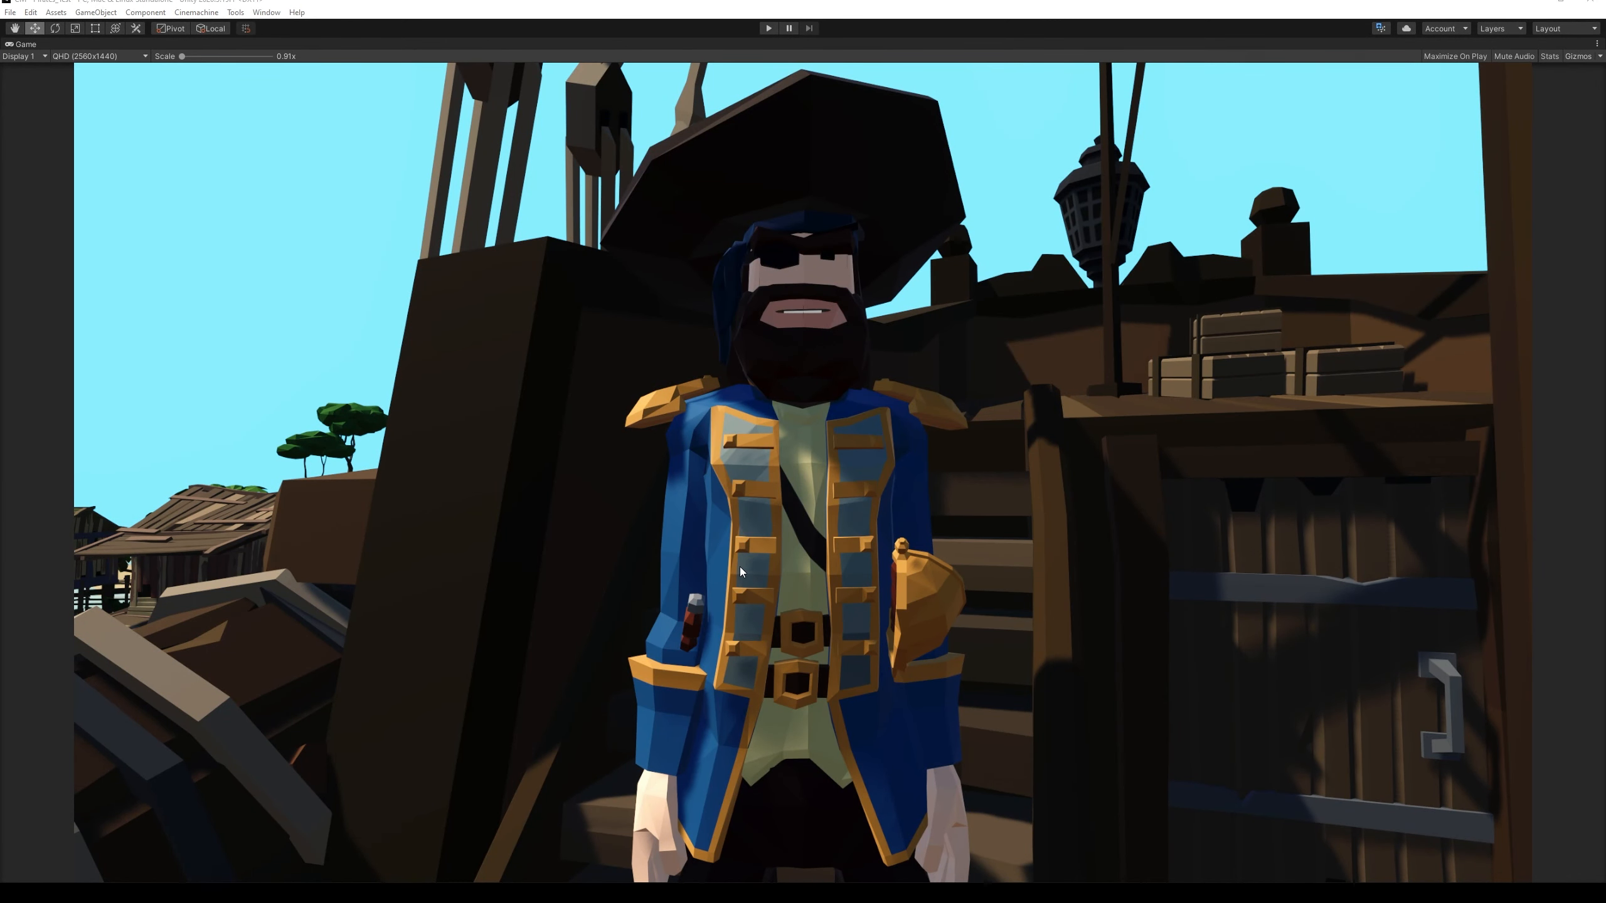
key("shift+space")
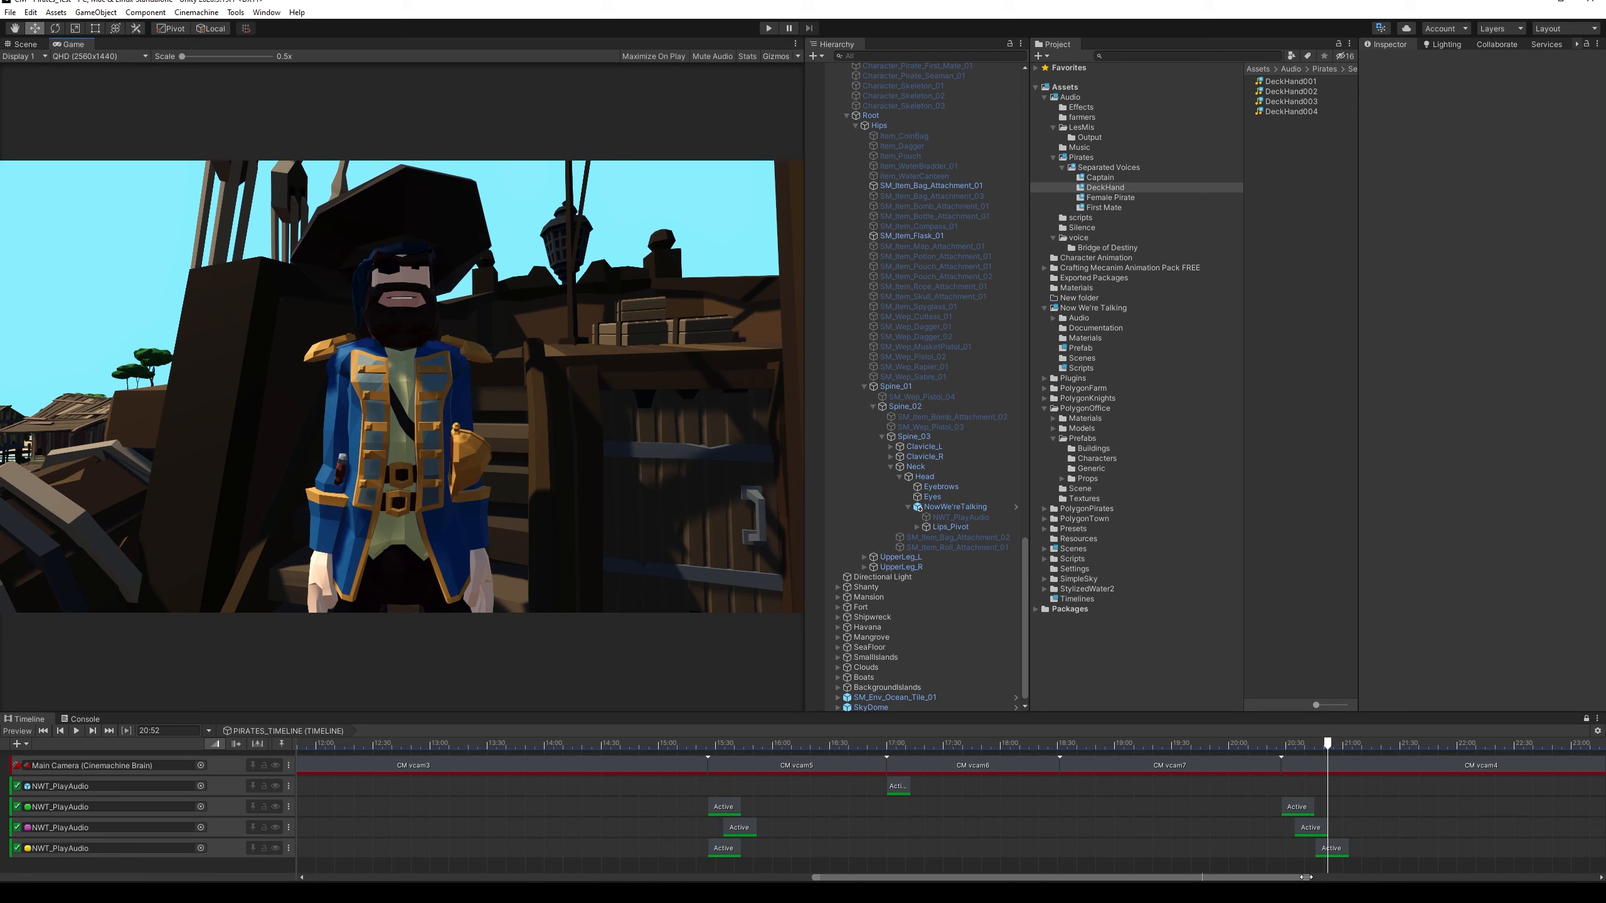
Scrub the timeline through the remaining crew and Captain activation clips, and review the Deckhand's NWT_Clips list
left_click_drag(1307, 879, 1590, 879)
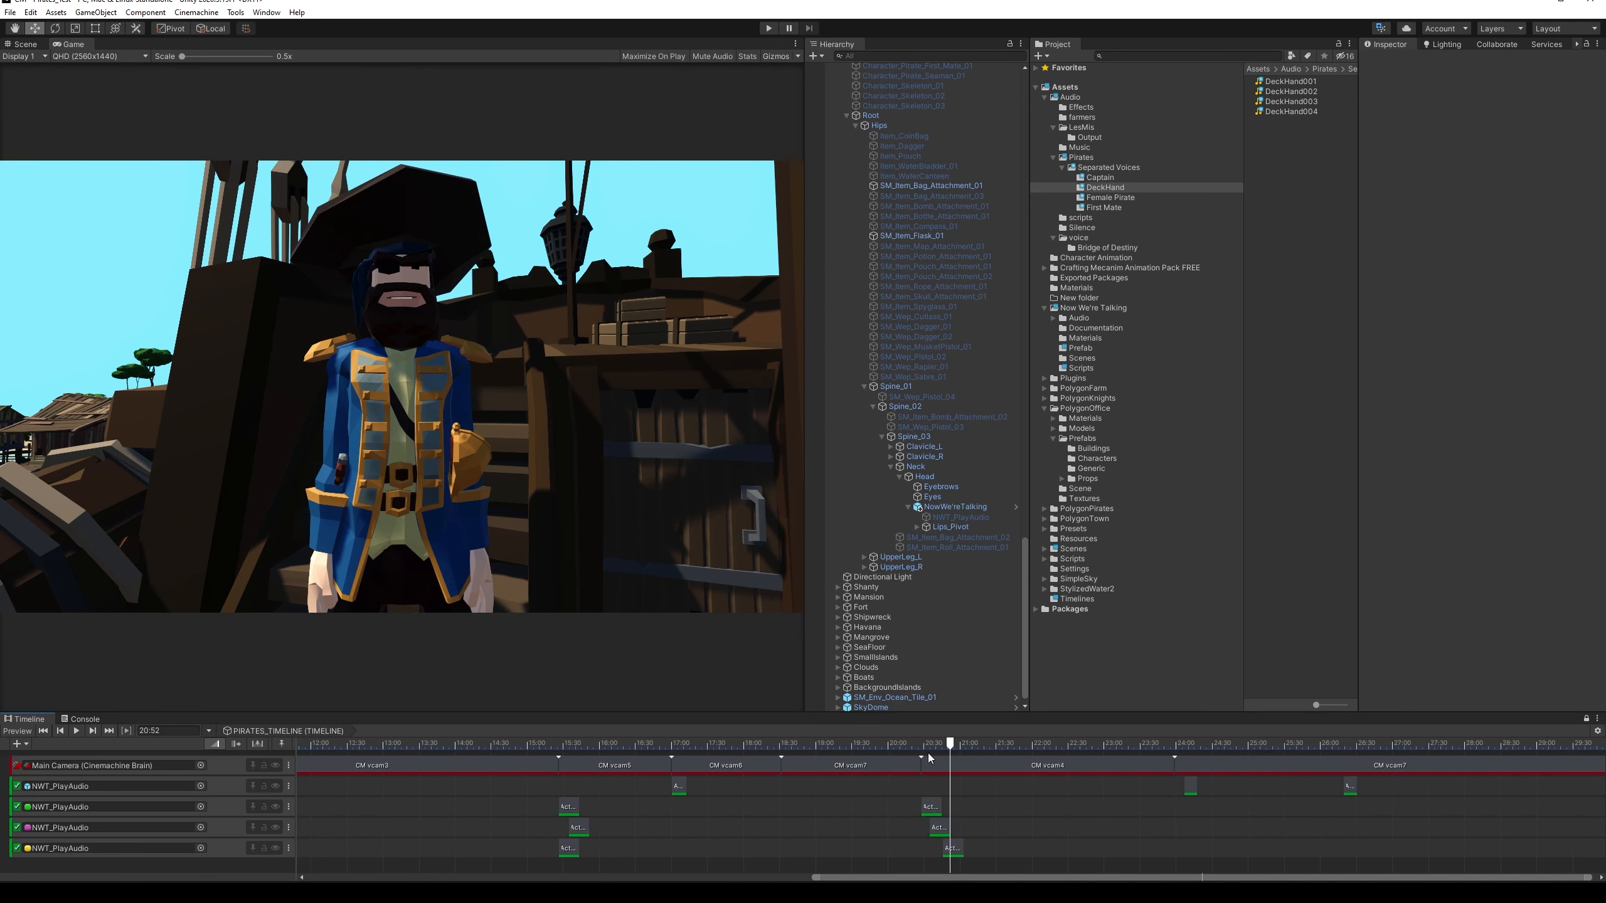
left_click_drag(916, 749, 926, 750)
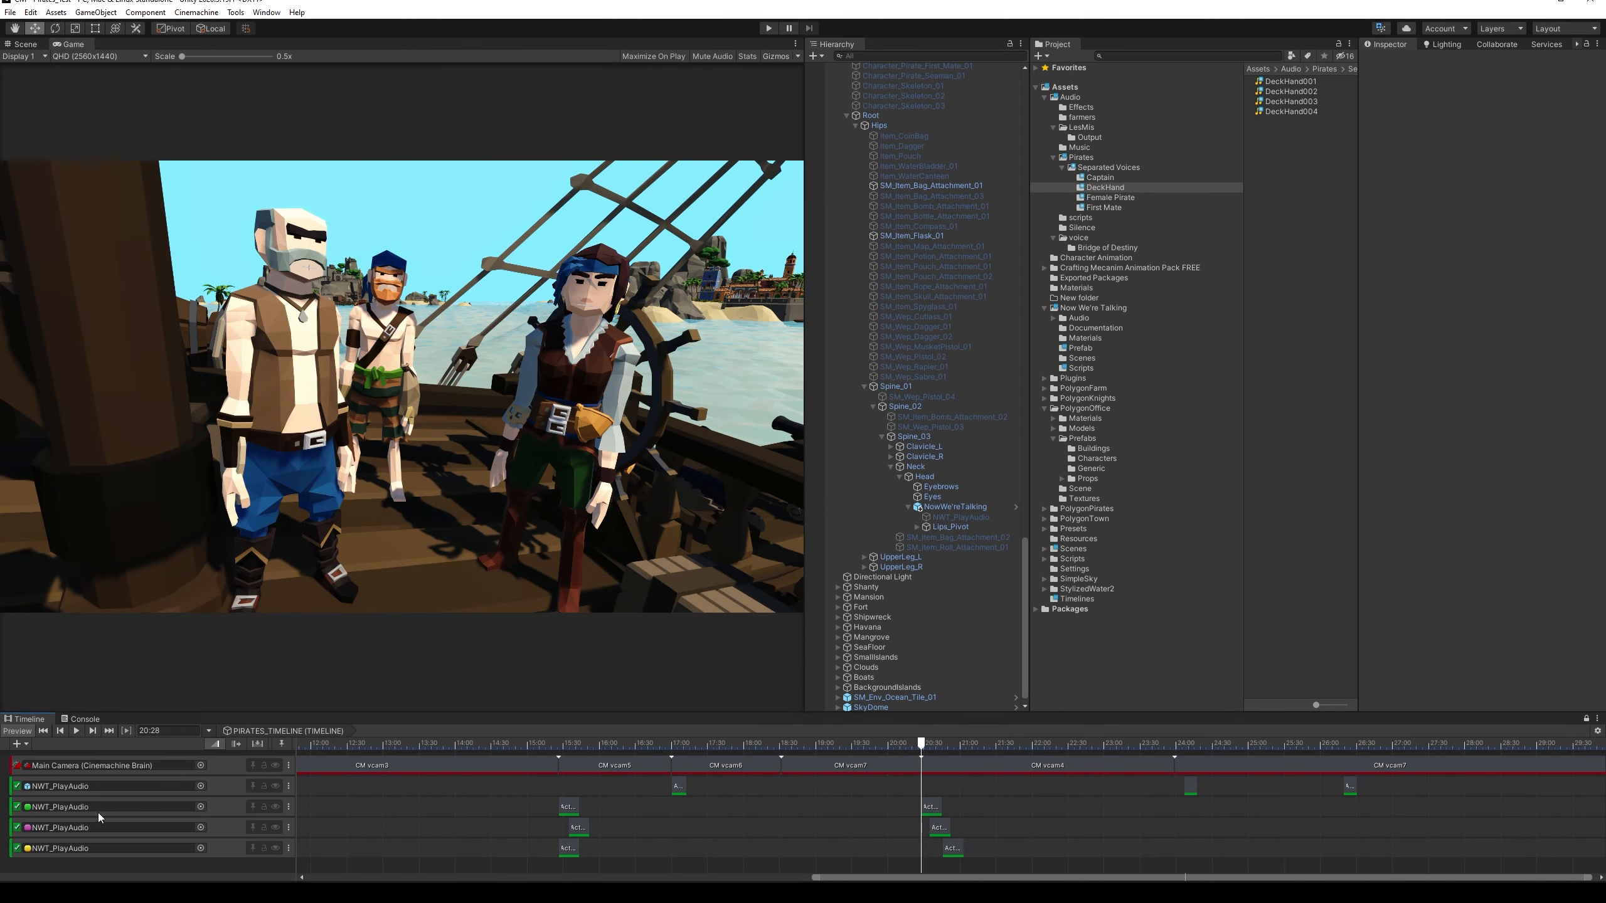
left_click(559, 744)
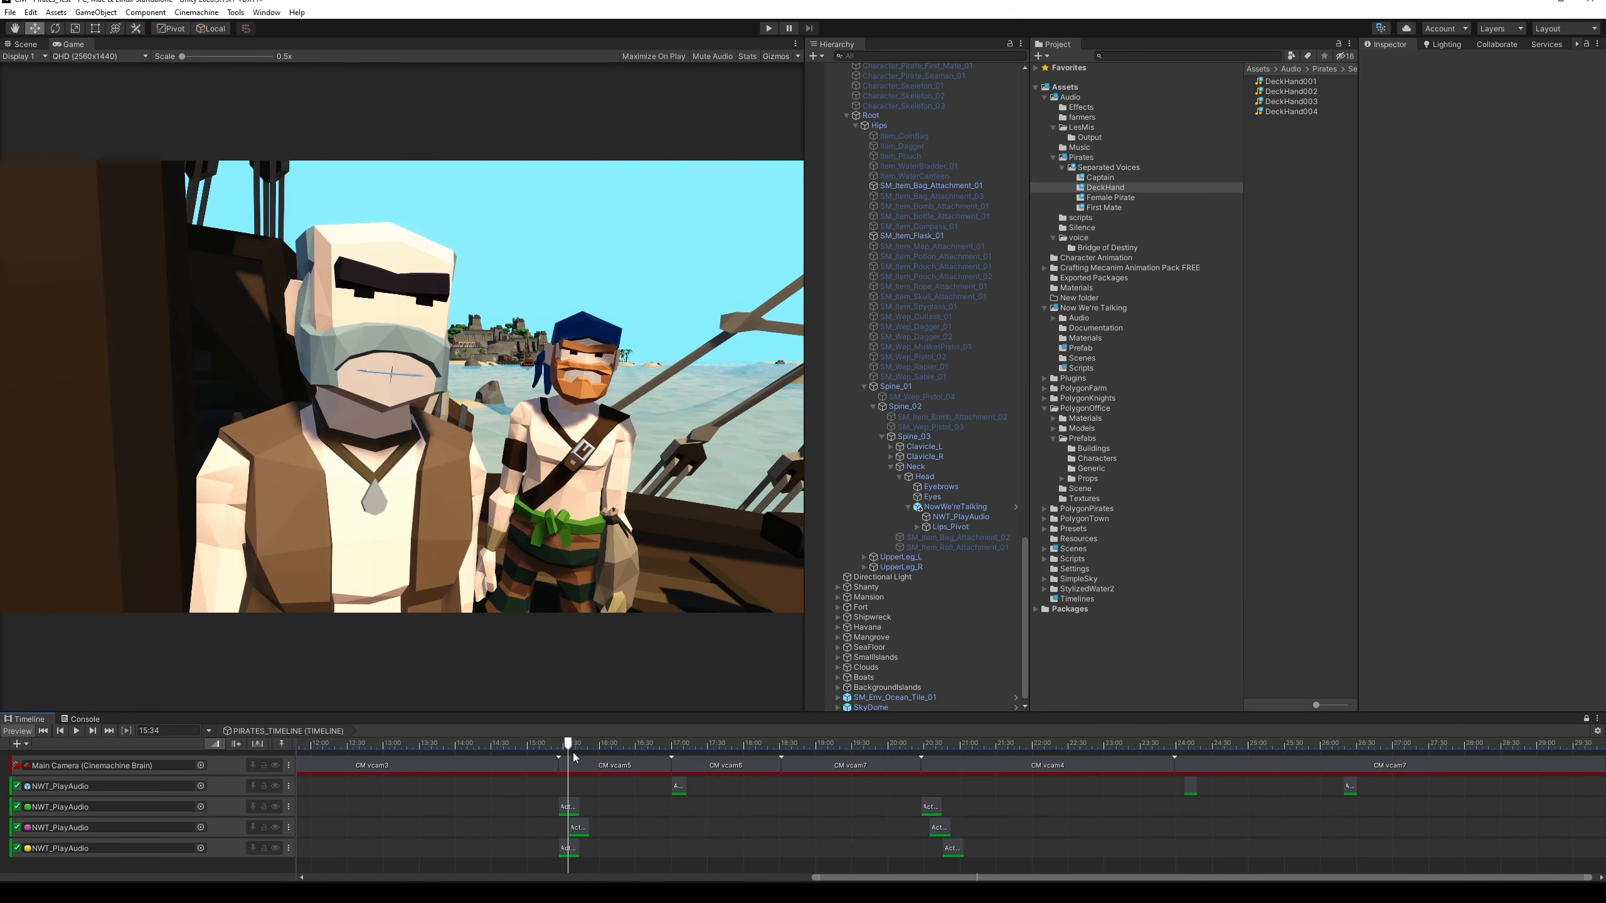
left_click(952, 507)
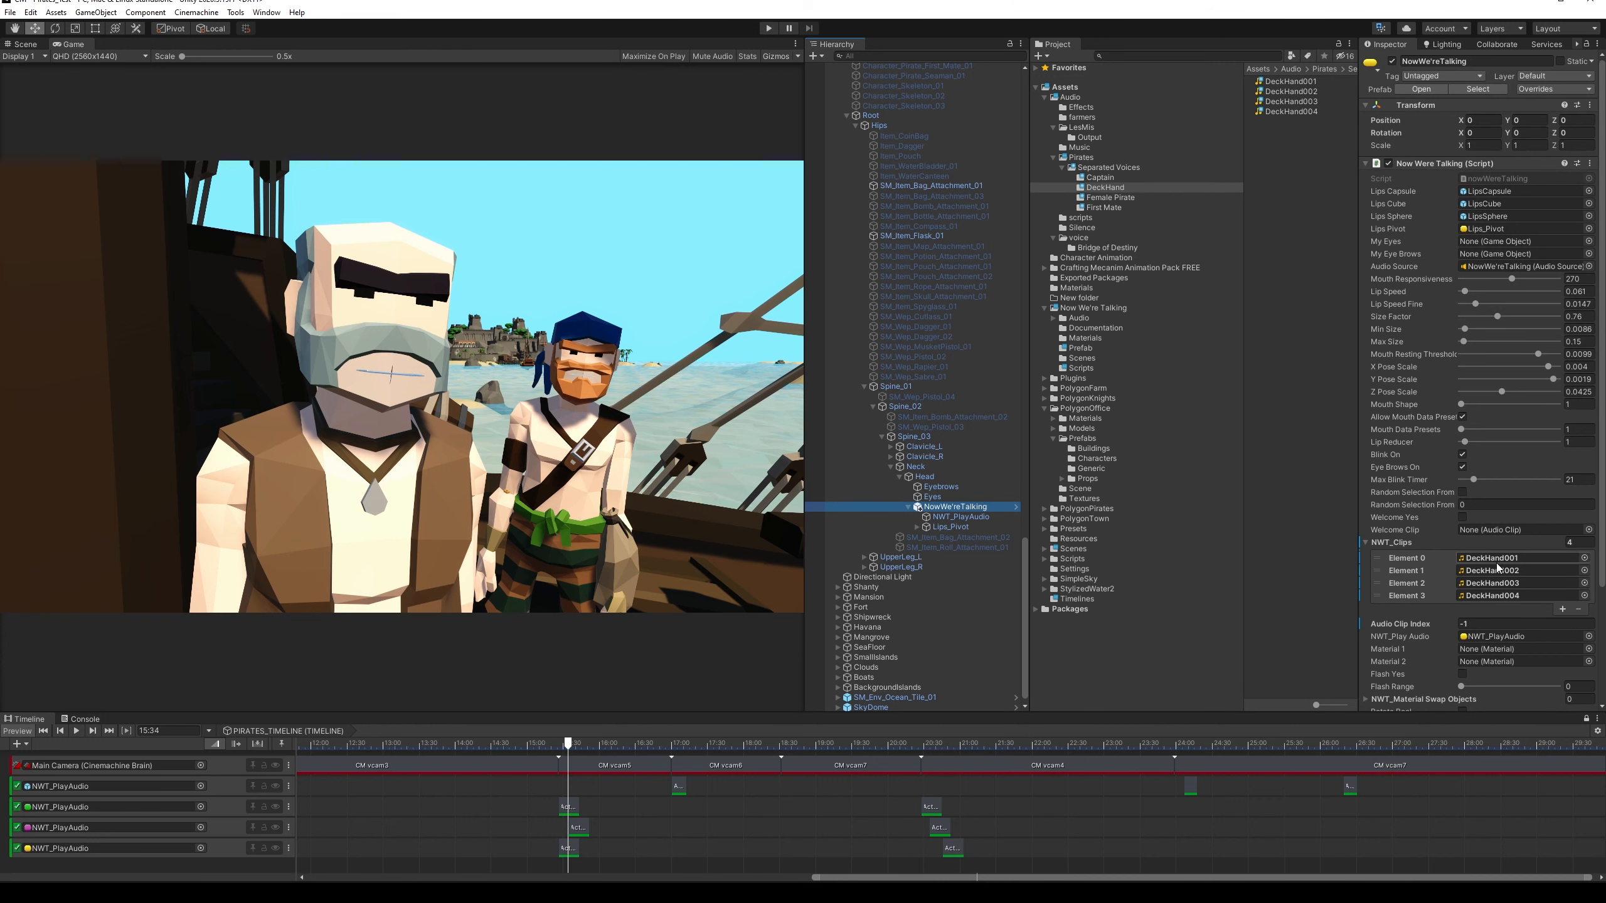
left_click_drag(568, 750, 1263, 733)
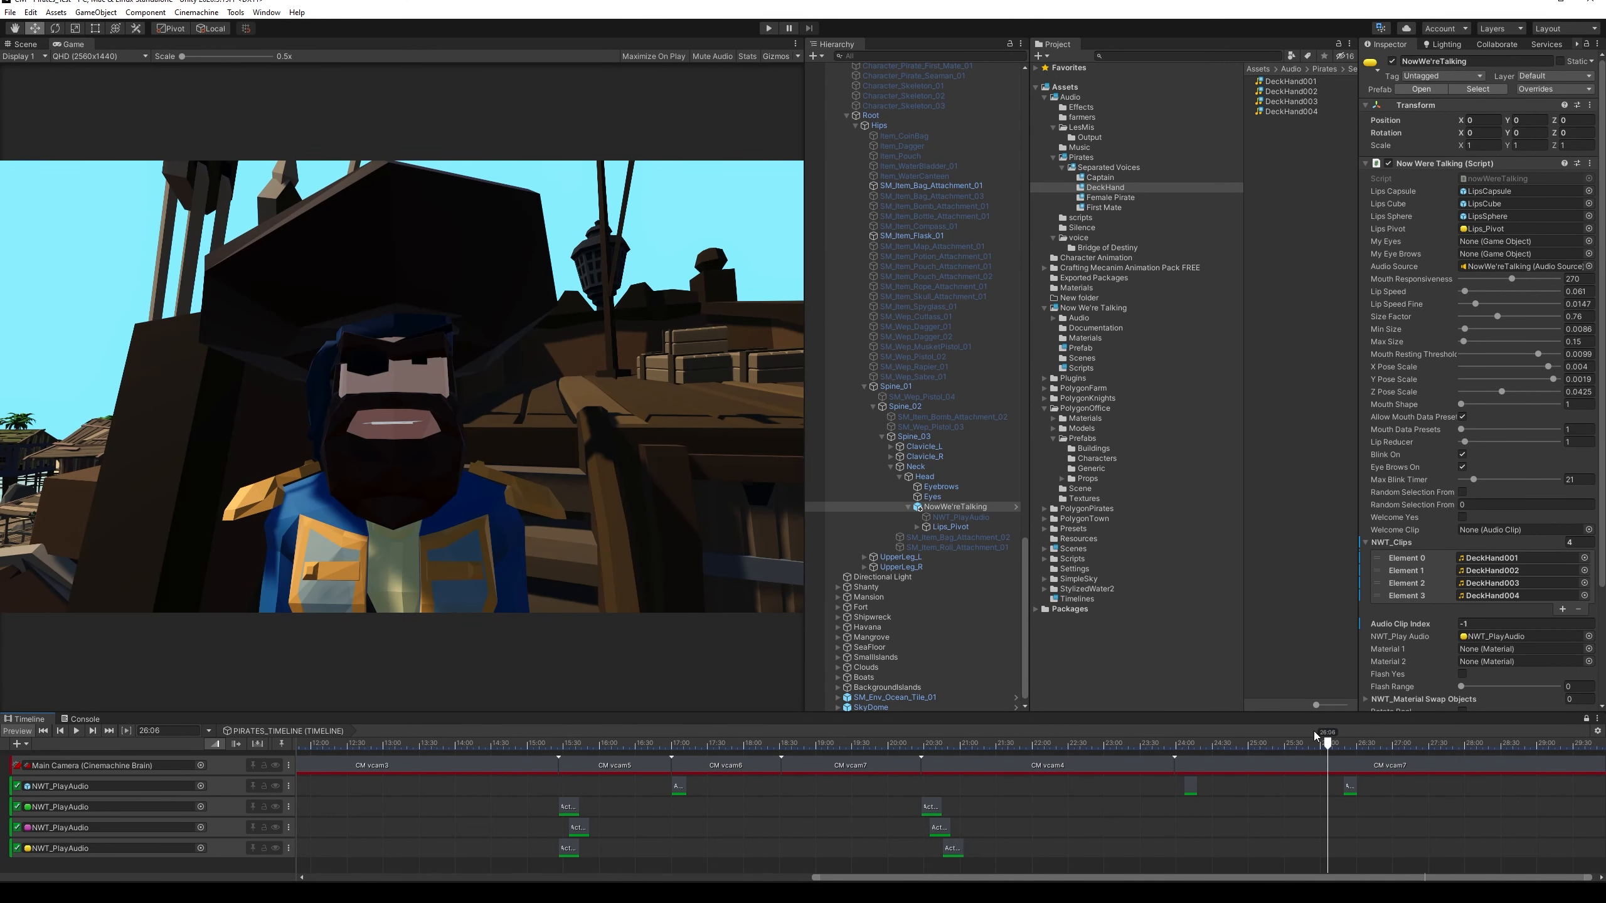
Play the whole scene maximized to test all the voice timing, and scrub back through the camera shots to review them
left_click(769, 29)
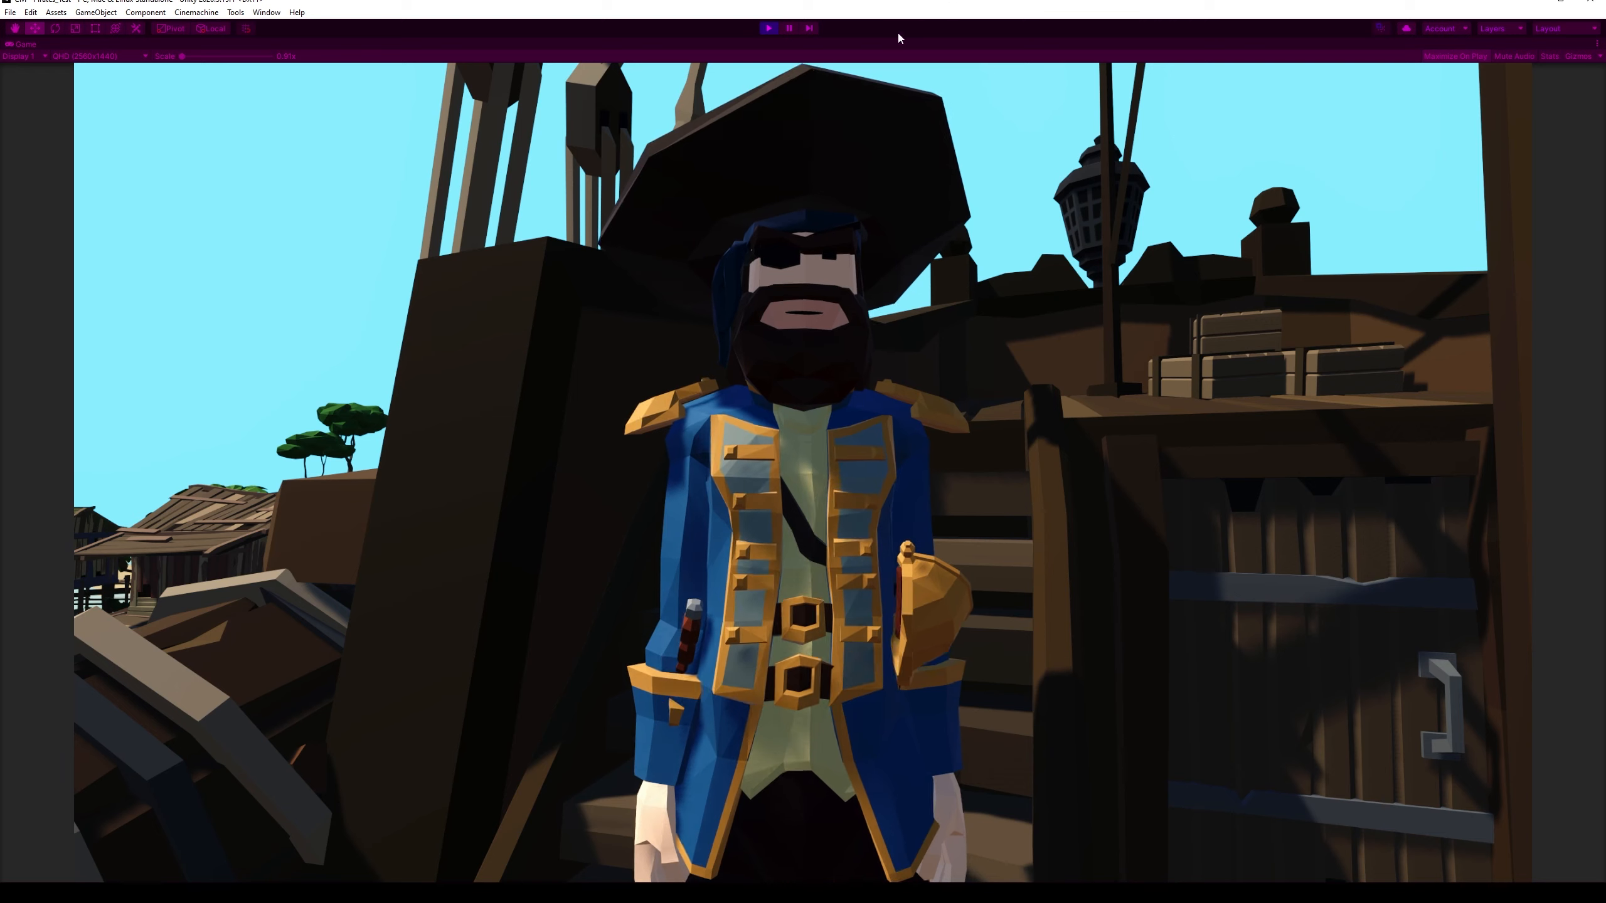
left_click(770, 29)
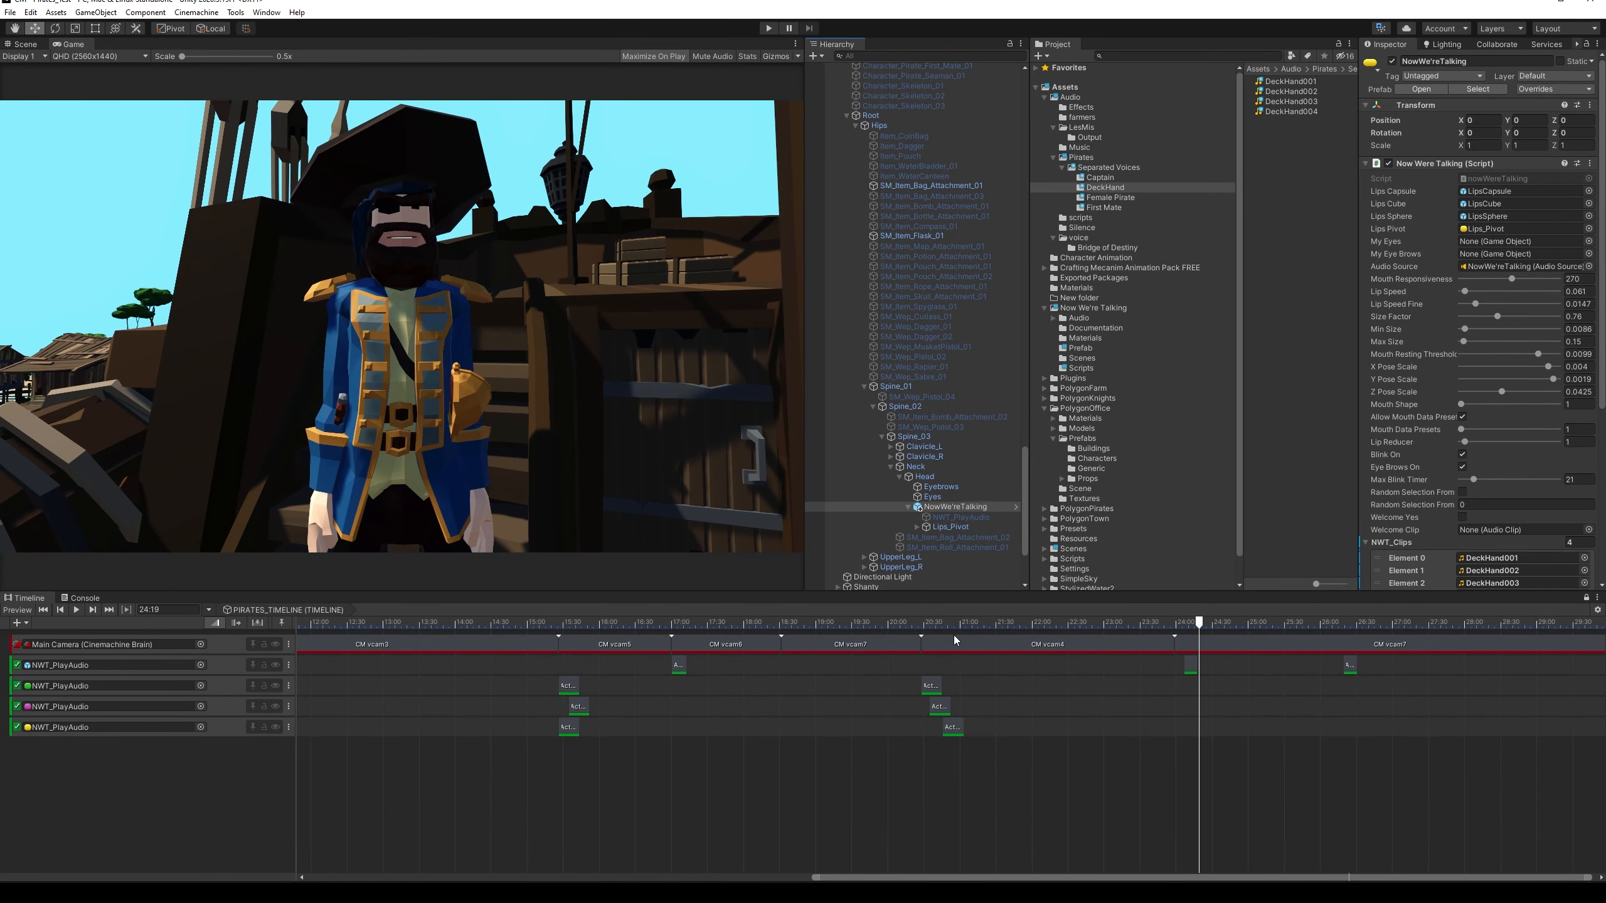
left_click_drag(1064, 628, 1257, 640)
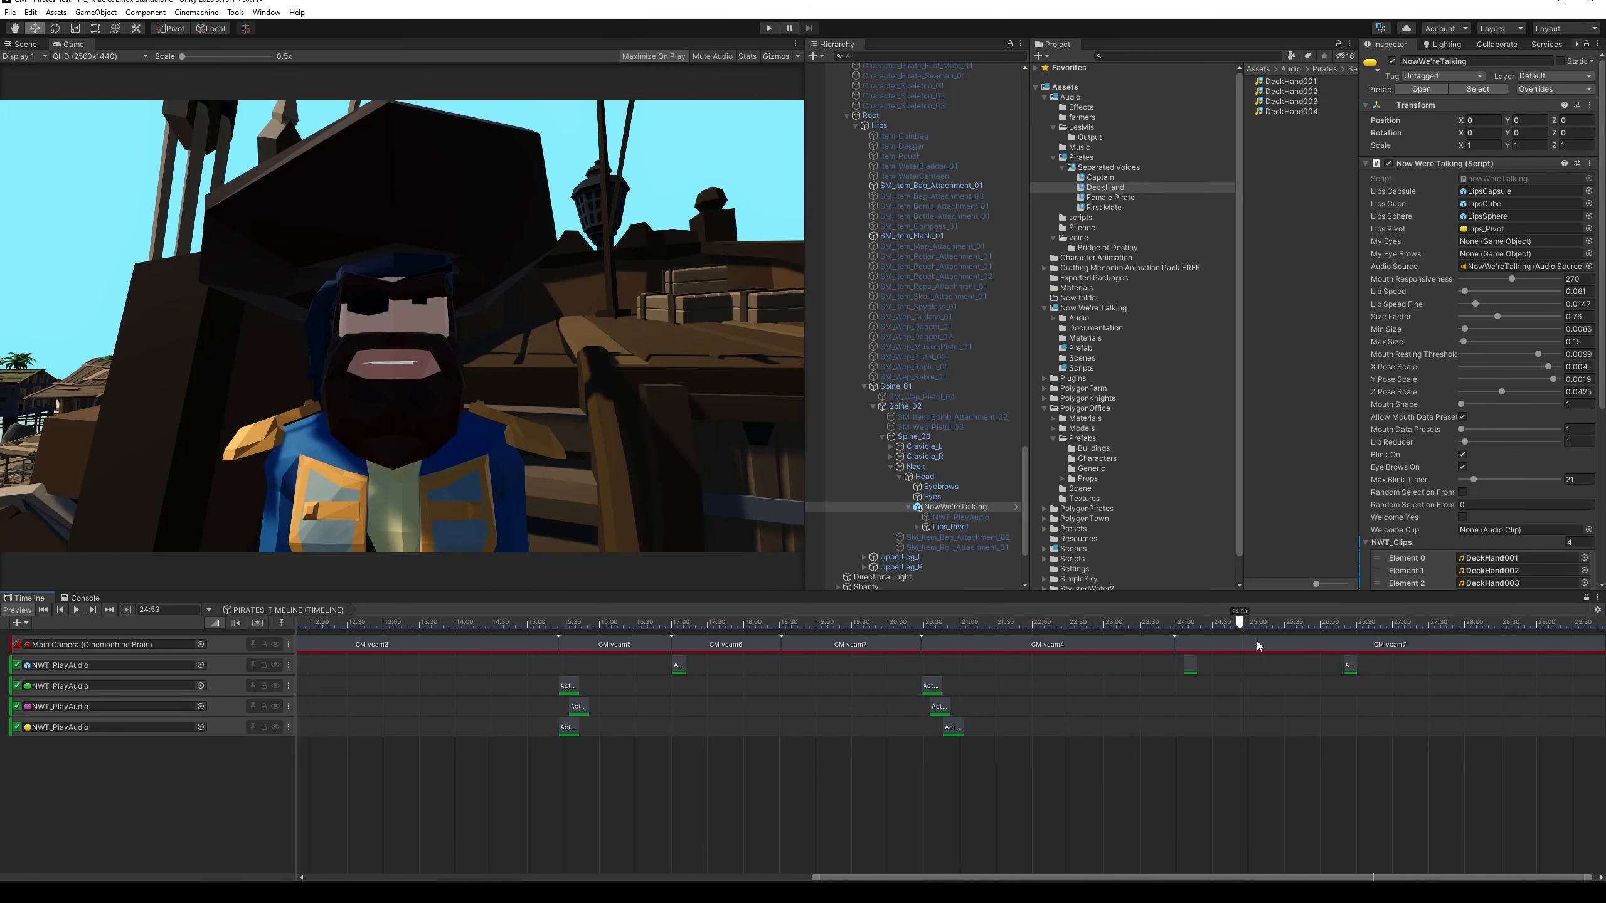
left_click_drag(1380, 640, 1058, 644)
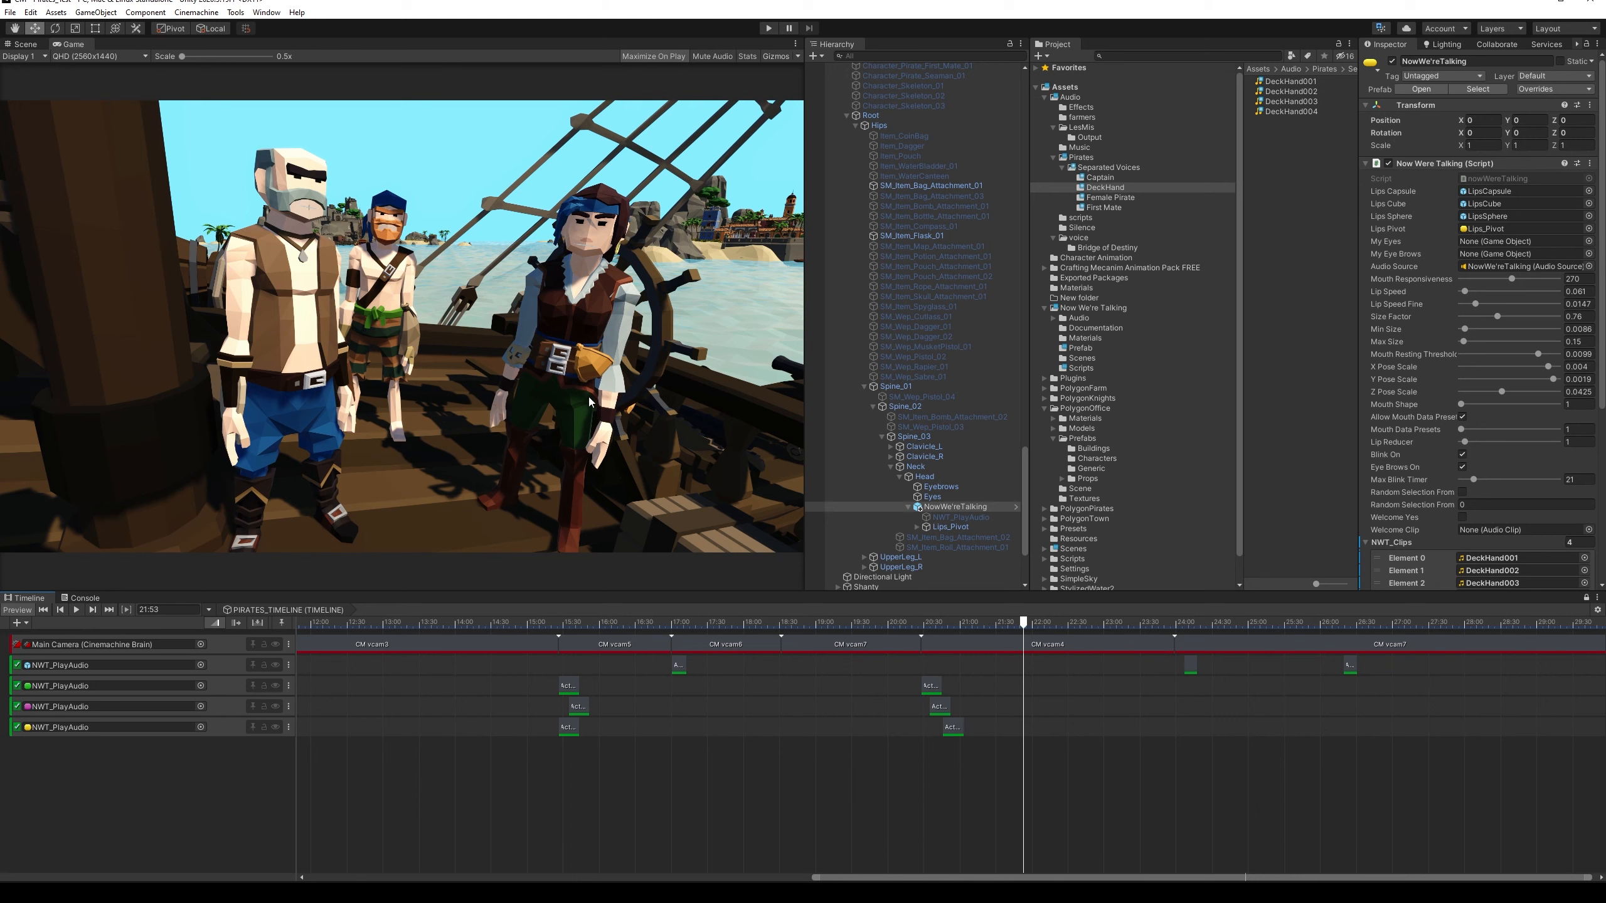
mouse_move(744, 627)
left_mouse_down()
mouse_move(826, 627)
mouse_move(730, 628)
mouse_move(756, 627)
left_mouse_up()
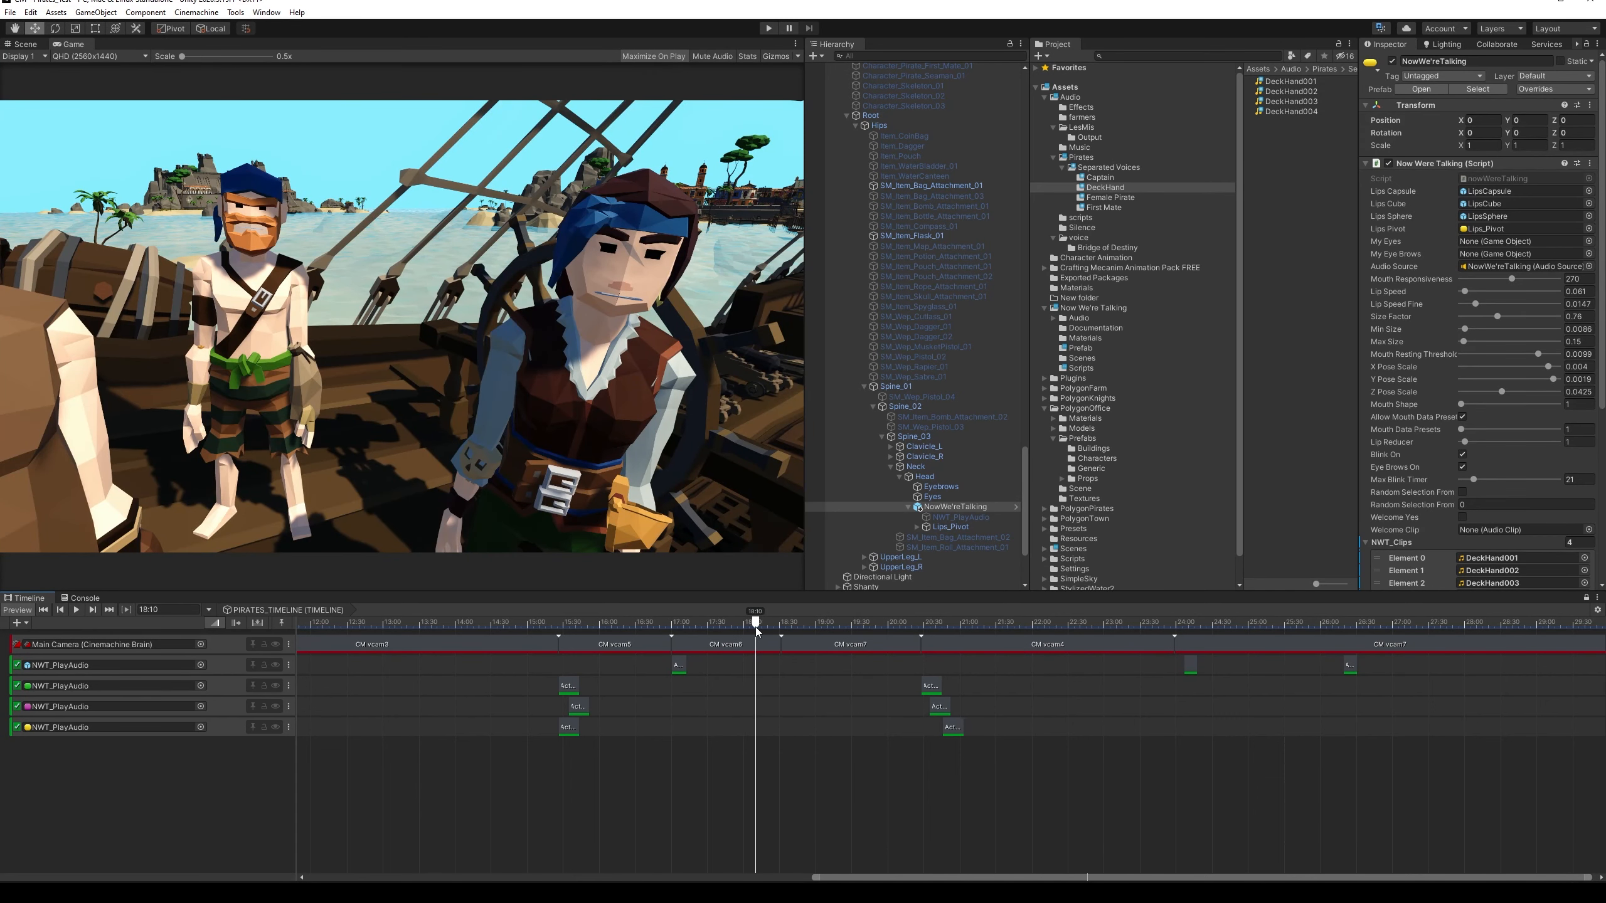
Select the First Mate's NowWe'reTalking object in the Hierarchy and frame his face up close in the Scene view
scroll(955, 252, "up", 6)
scroll(954, 252, "up", 5)
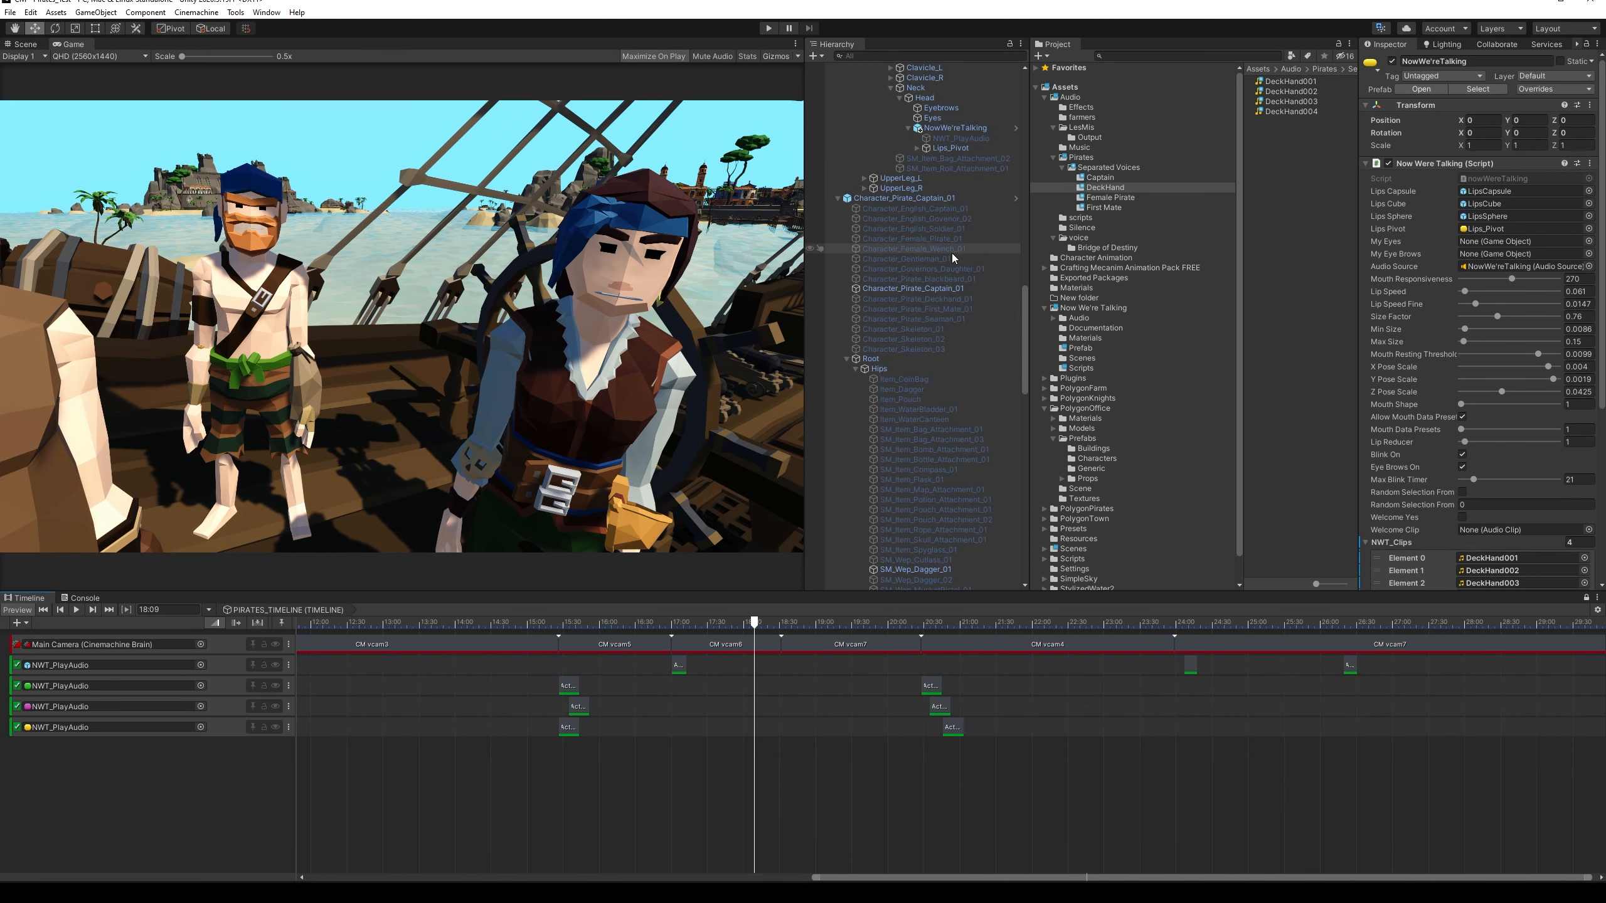
scroll(951, 254, "up", 6)
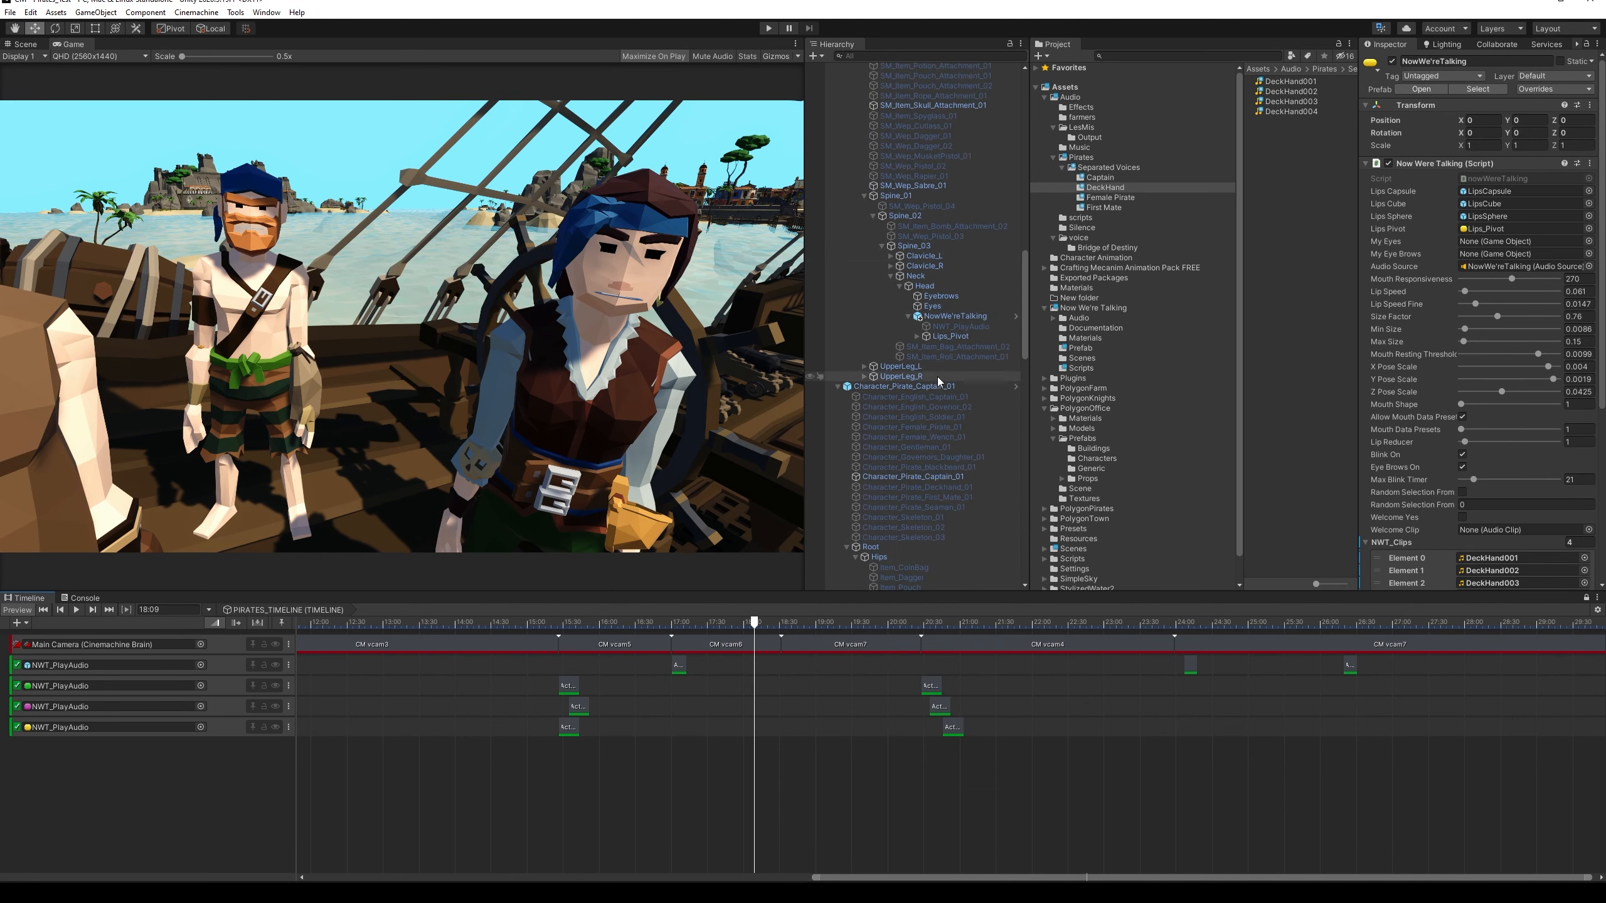
scroll(935, 377, "up", 6)
scroll(933, 377, "up", 4)
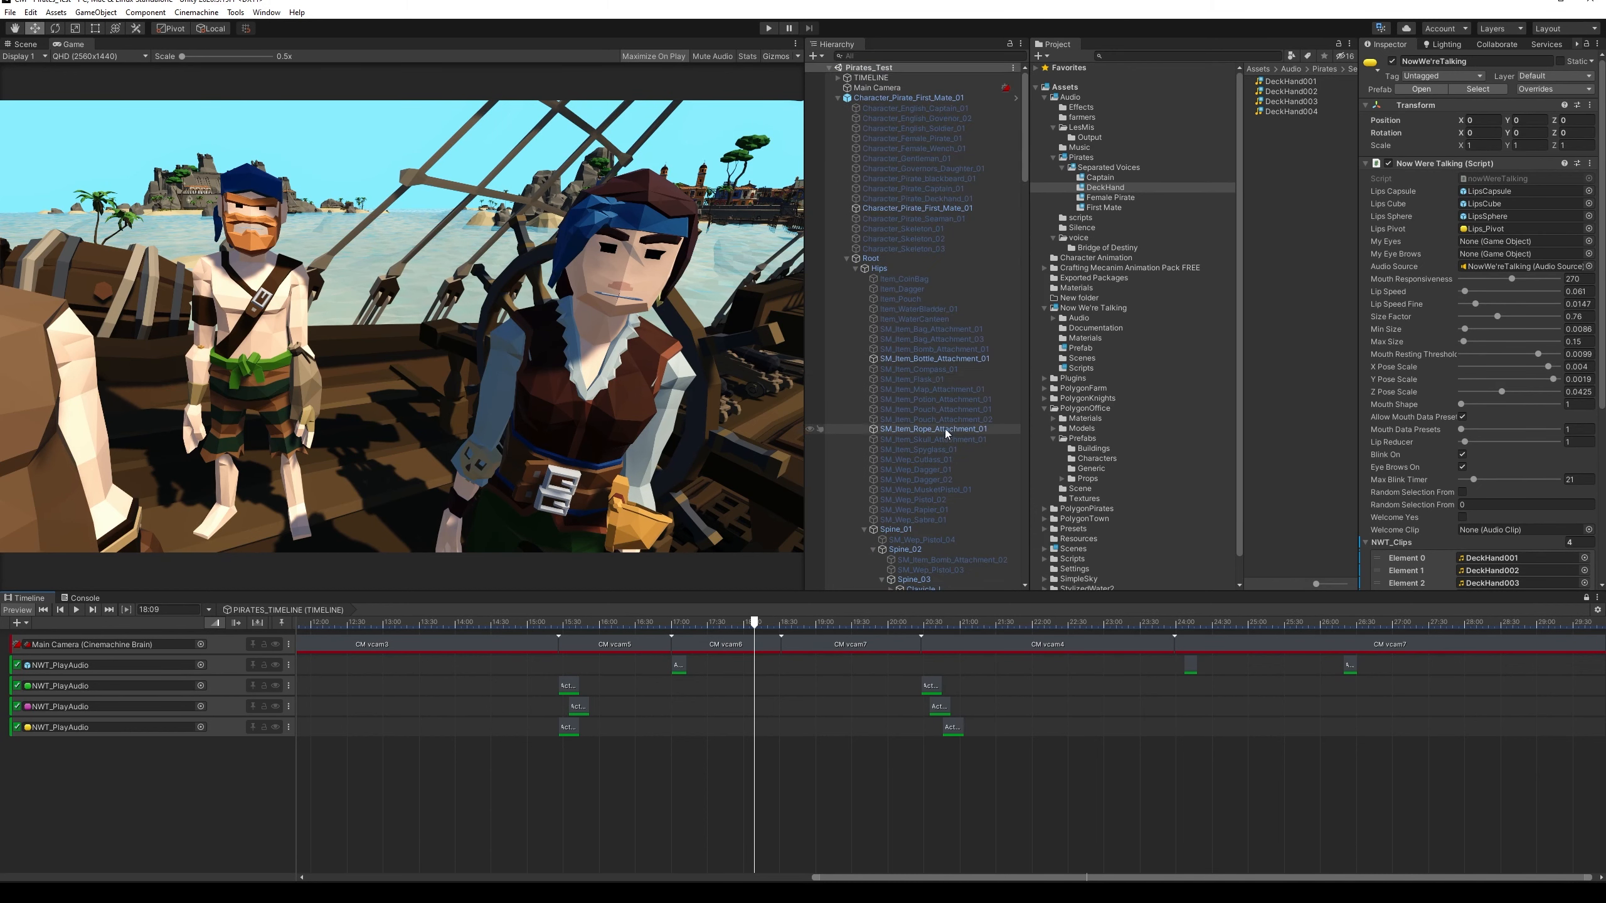
scroll(945, 430, "down", 5)
left_click(953, 500)
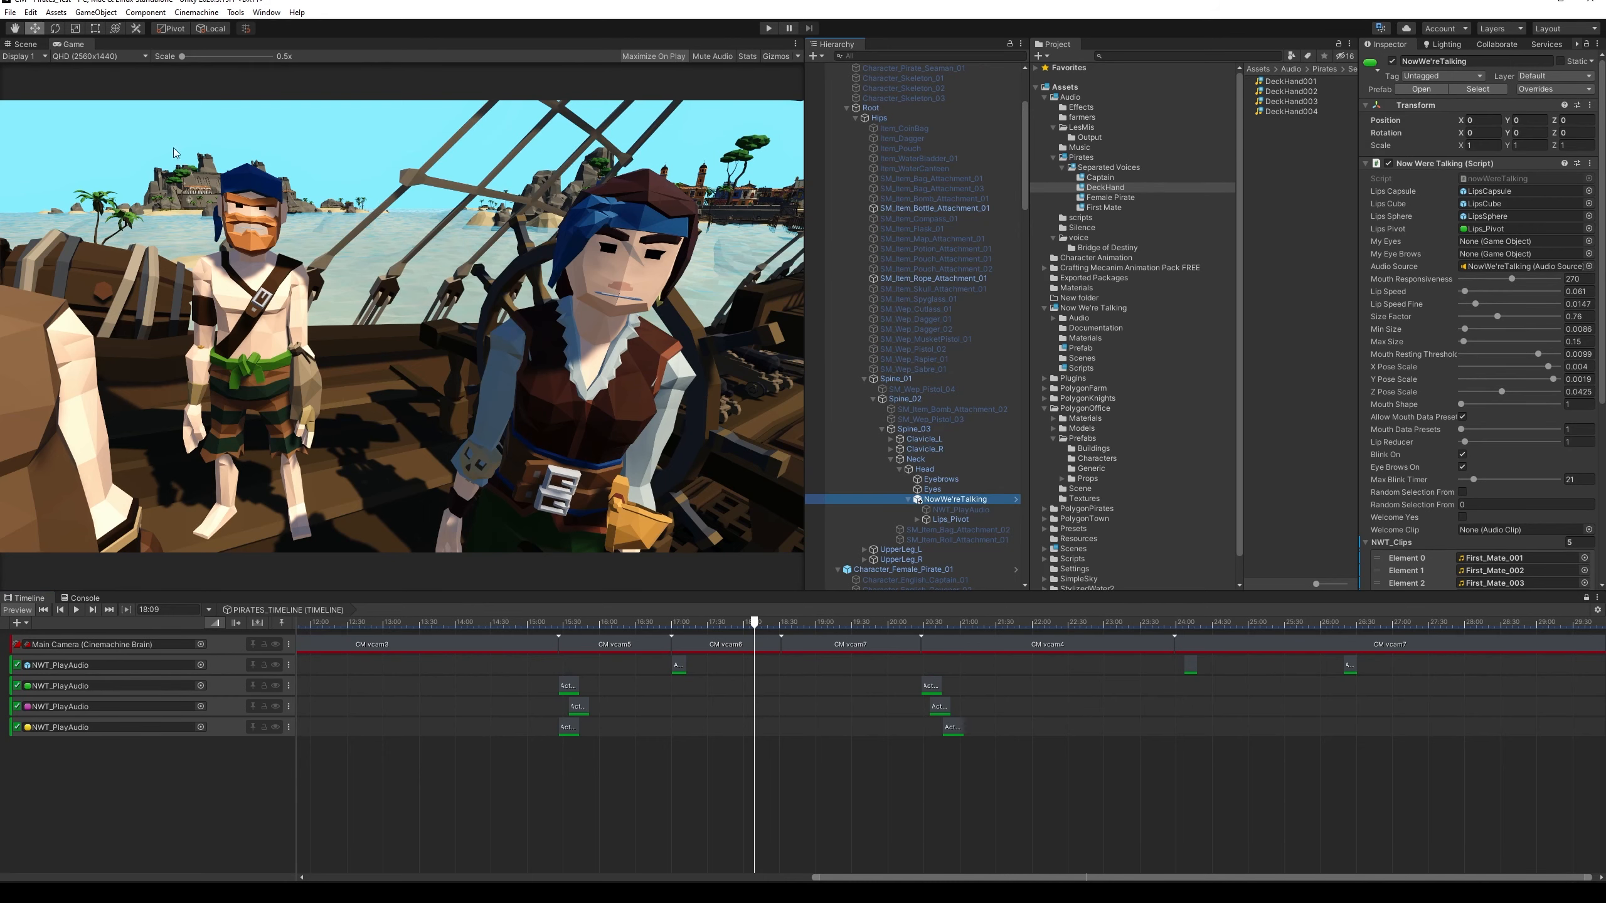
left_click(26, 45)
scroll(443, 355, "down", 20)
scroll(480, 380, "up", 20)
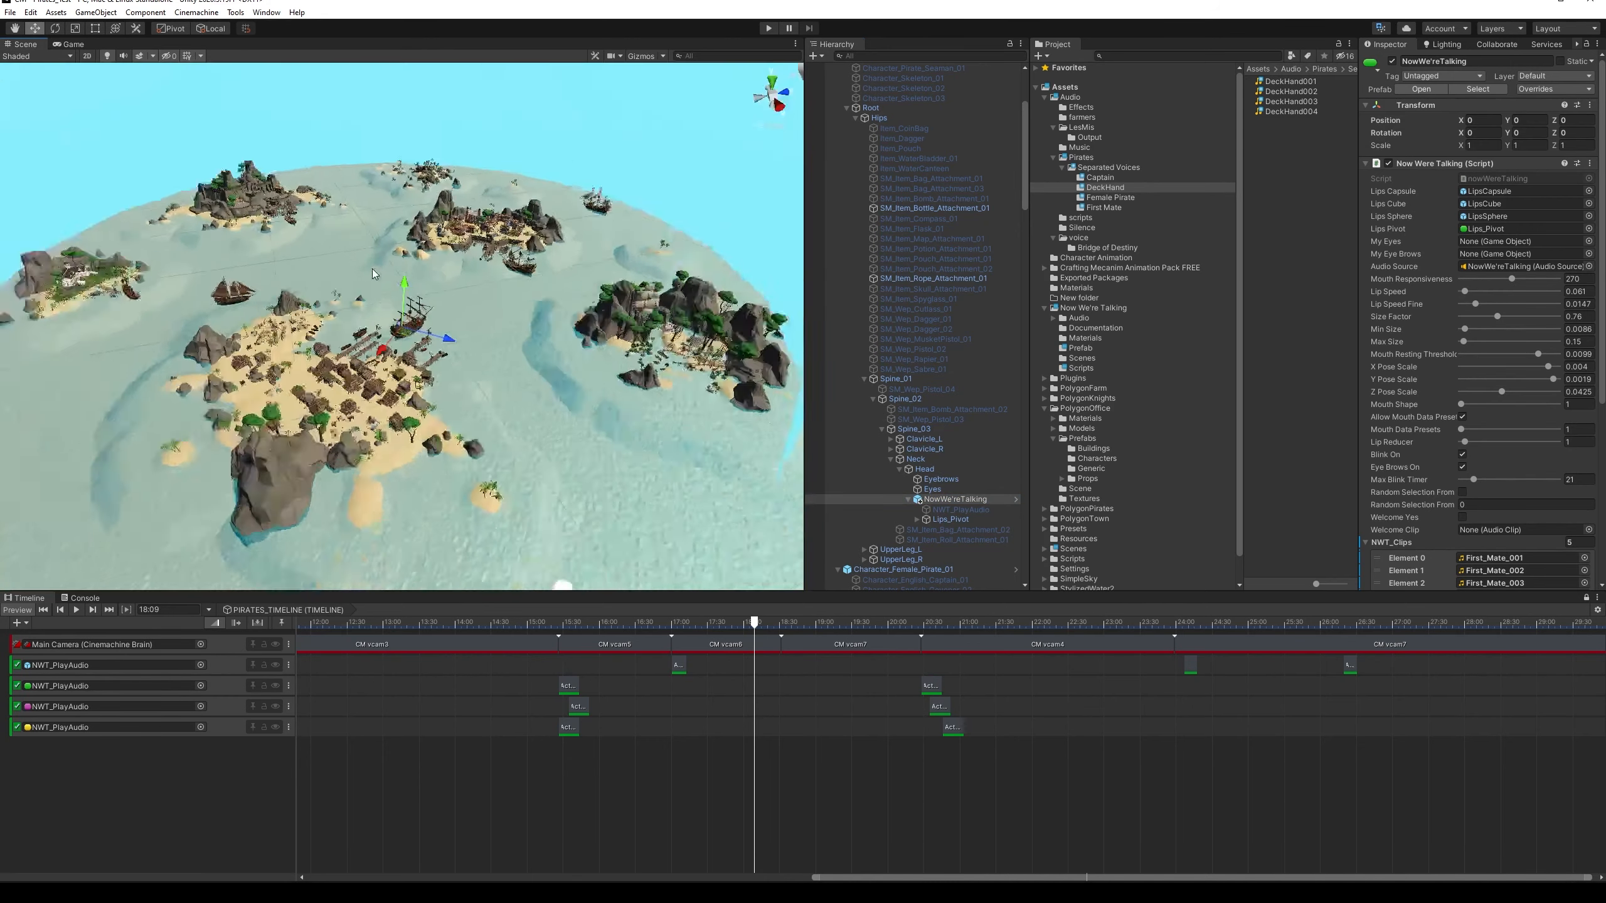
left_click_drag(482, 387, 304, 345, "alt")
right_click_drag(303, 345, 664, 722, "alt")
left_click_drag(633, 568, 638, 527, "alt")
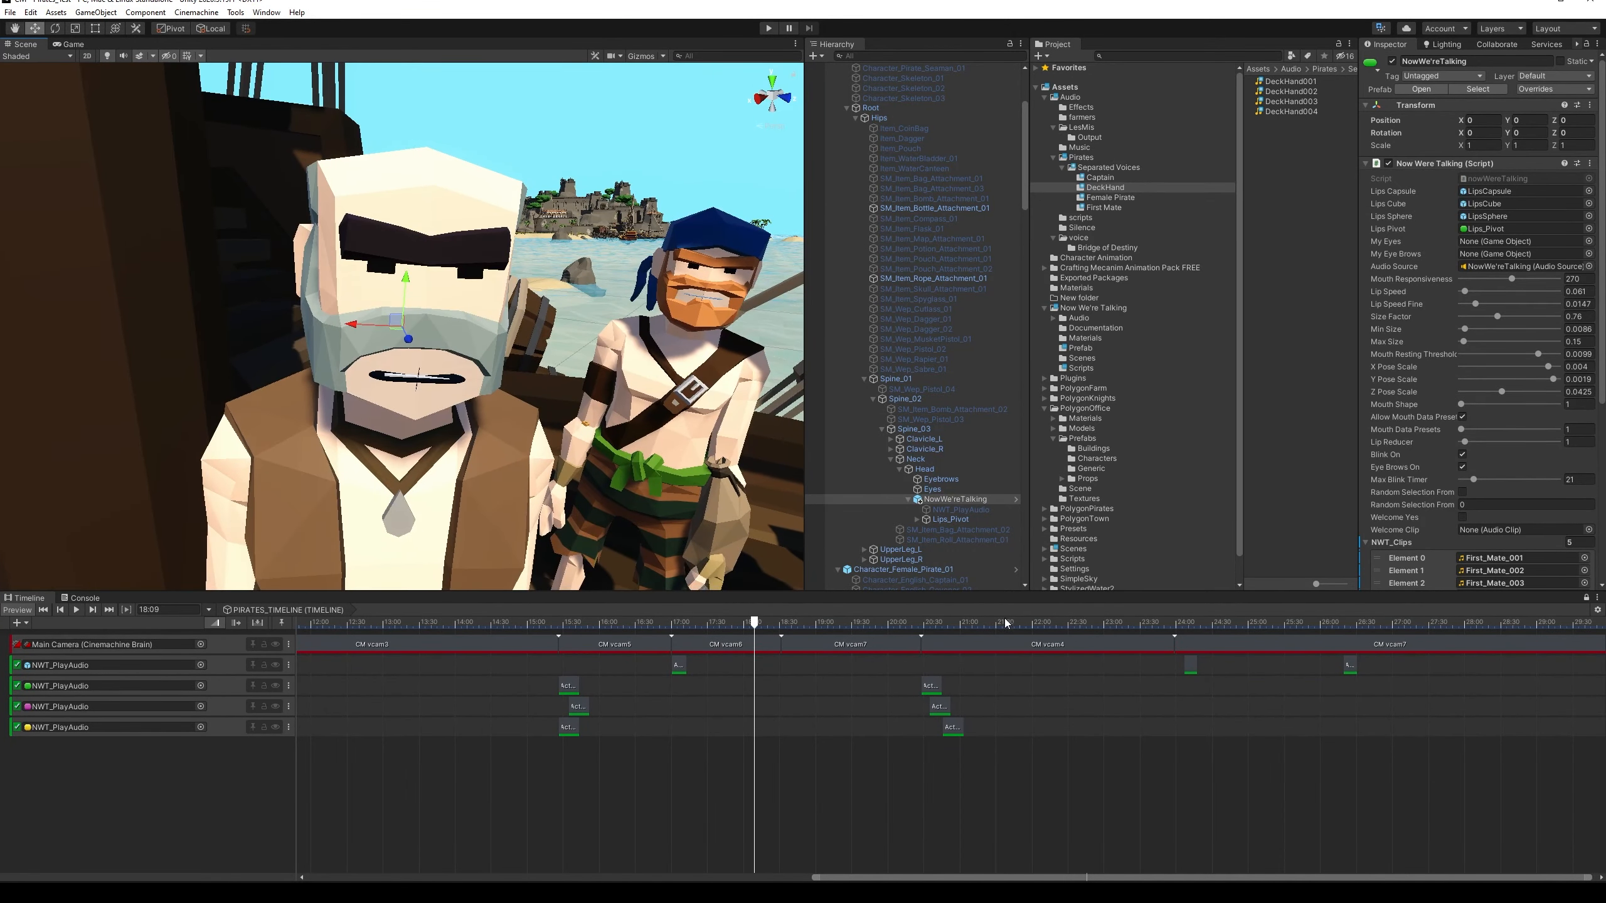
Change the material of LipsCapsule under the First Mate's Lips_Pivot to MouthMaterialLight, and play the scene to check it
left_click(920, 521)
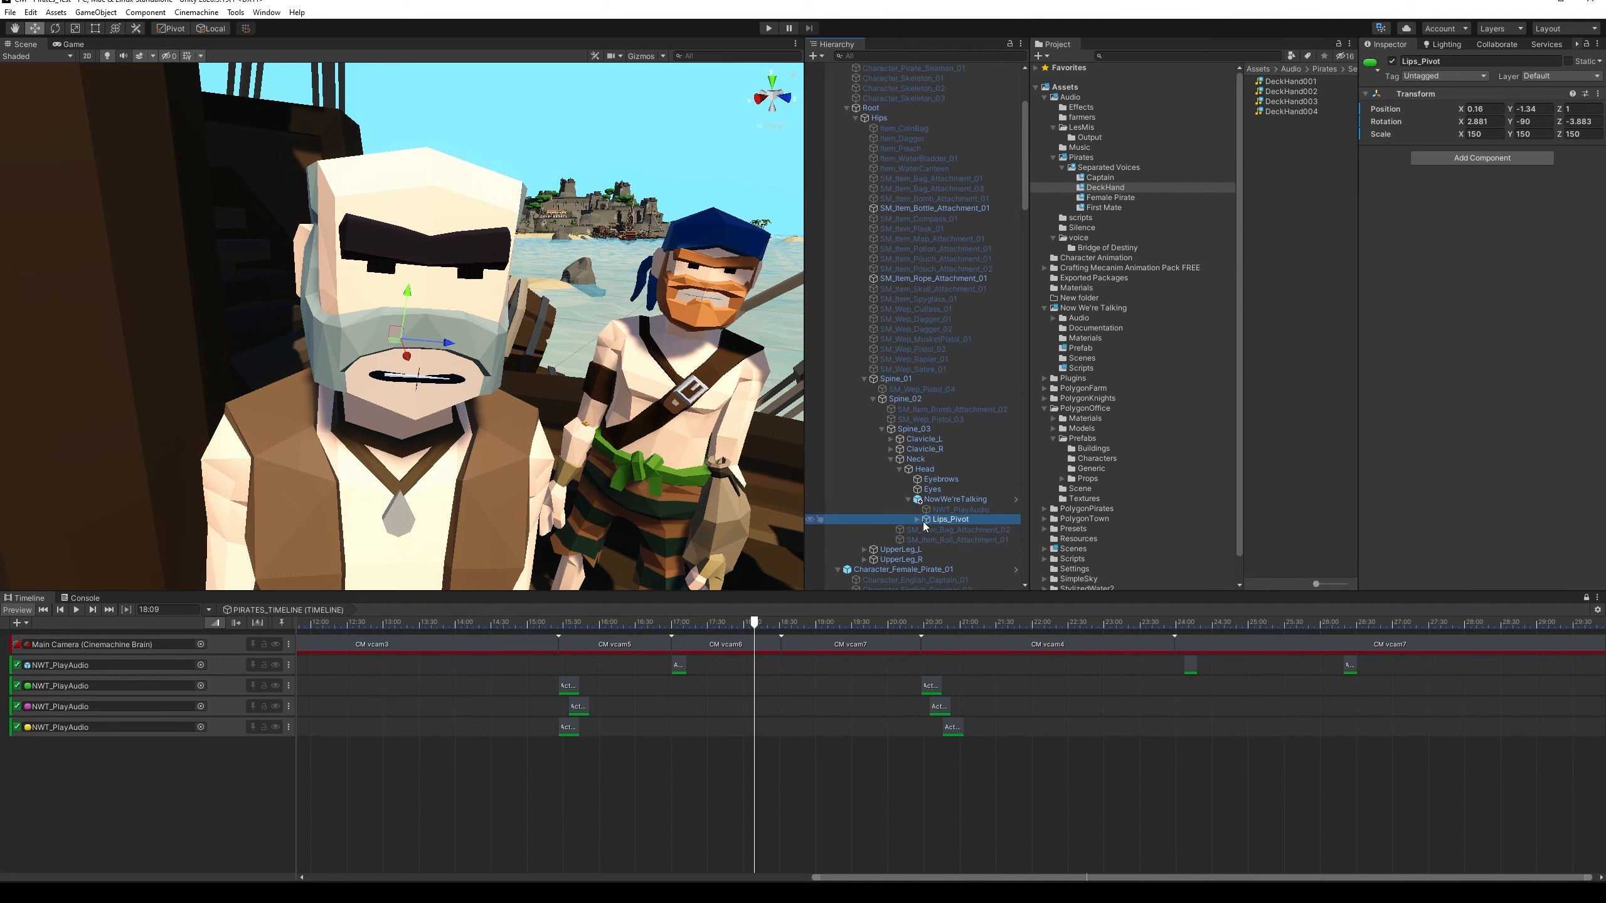
left_click(917, 520)
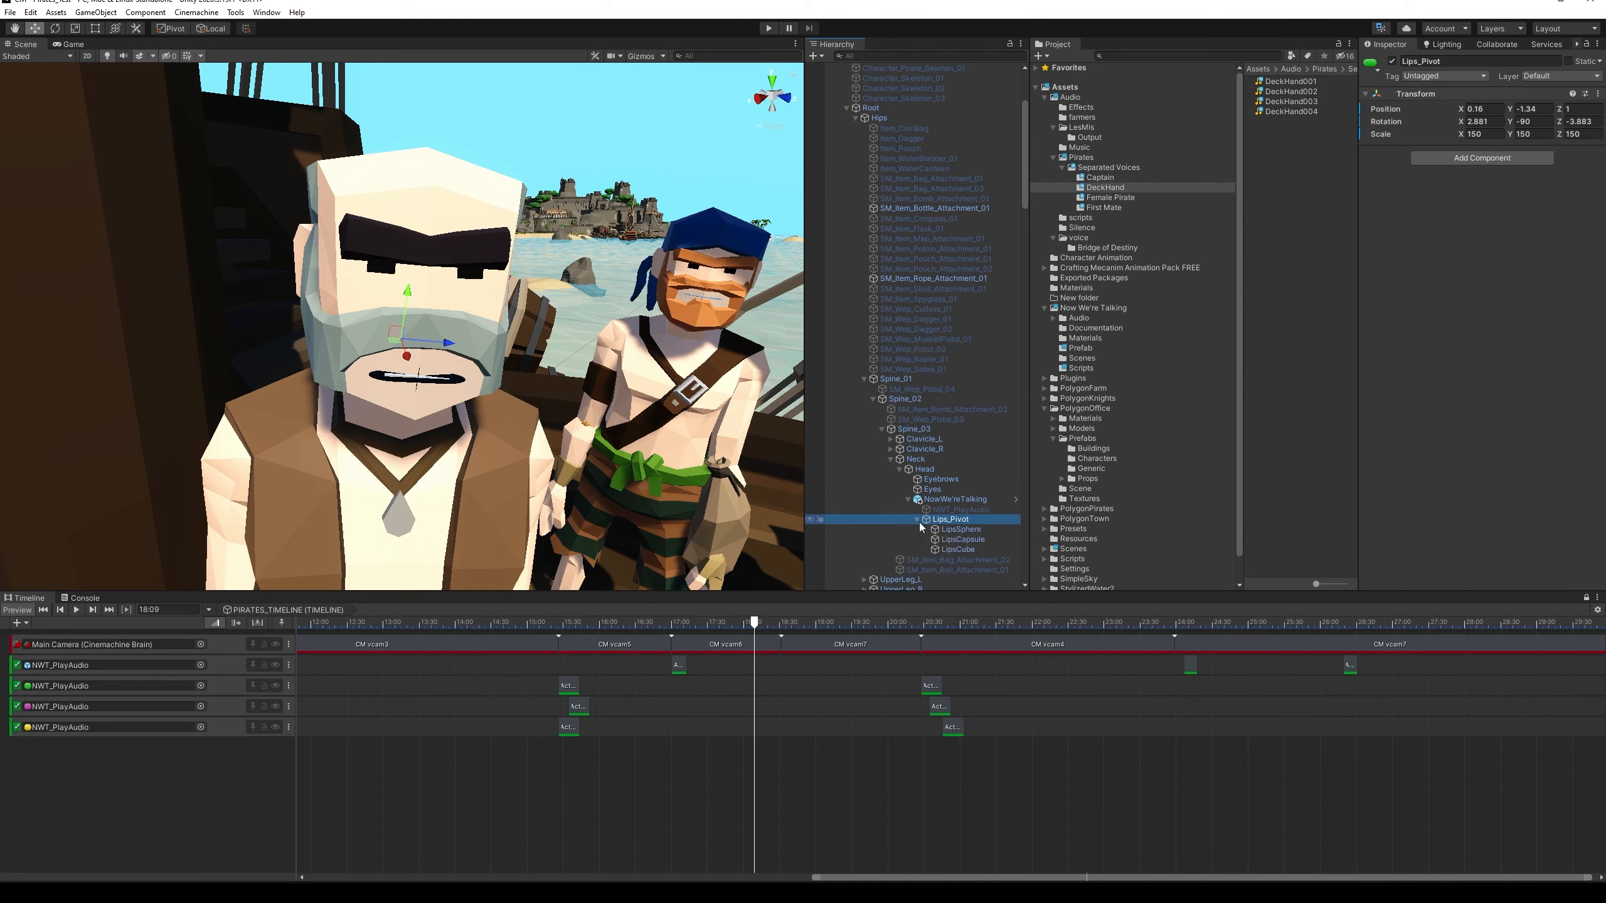
left_click(979, 542)
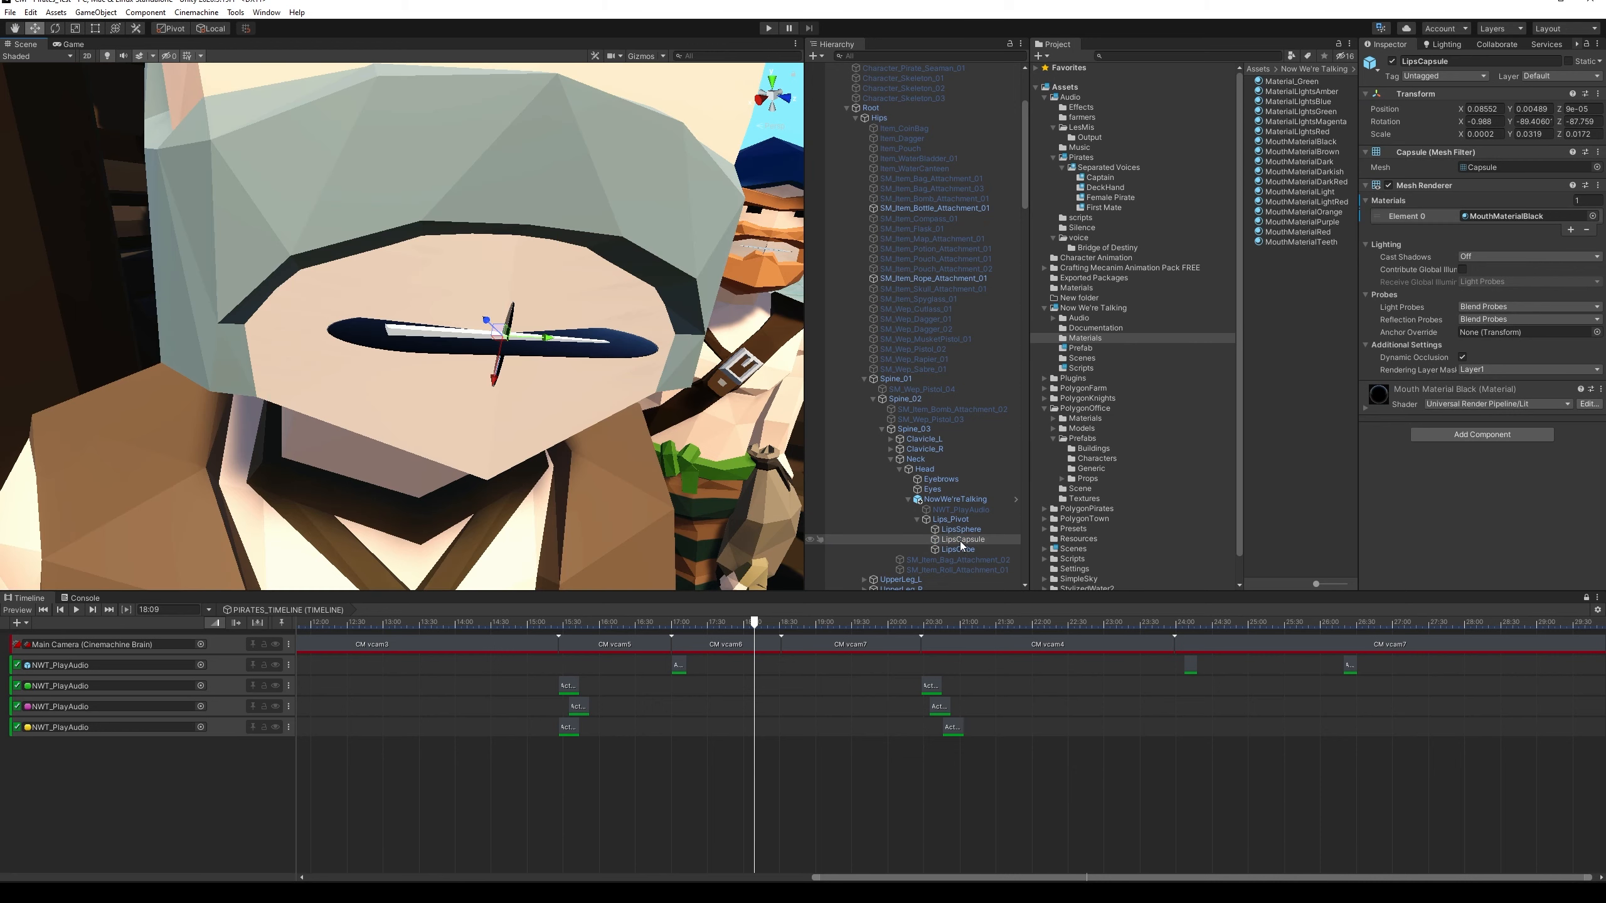
left_click(961, 541)
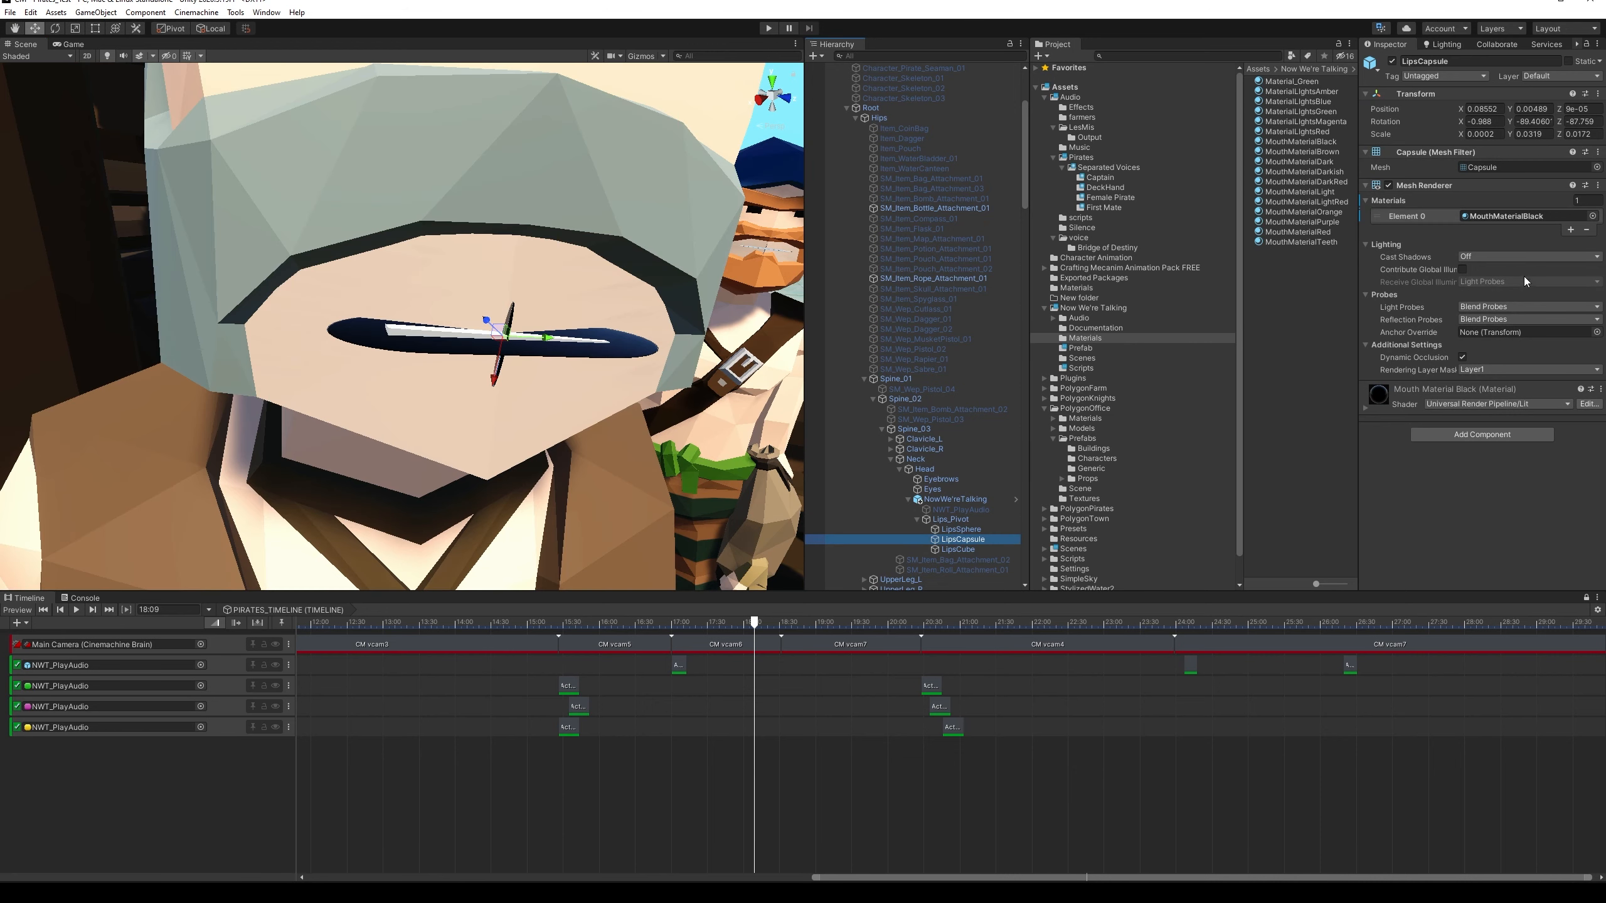
left_click(1527, 216)
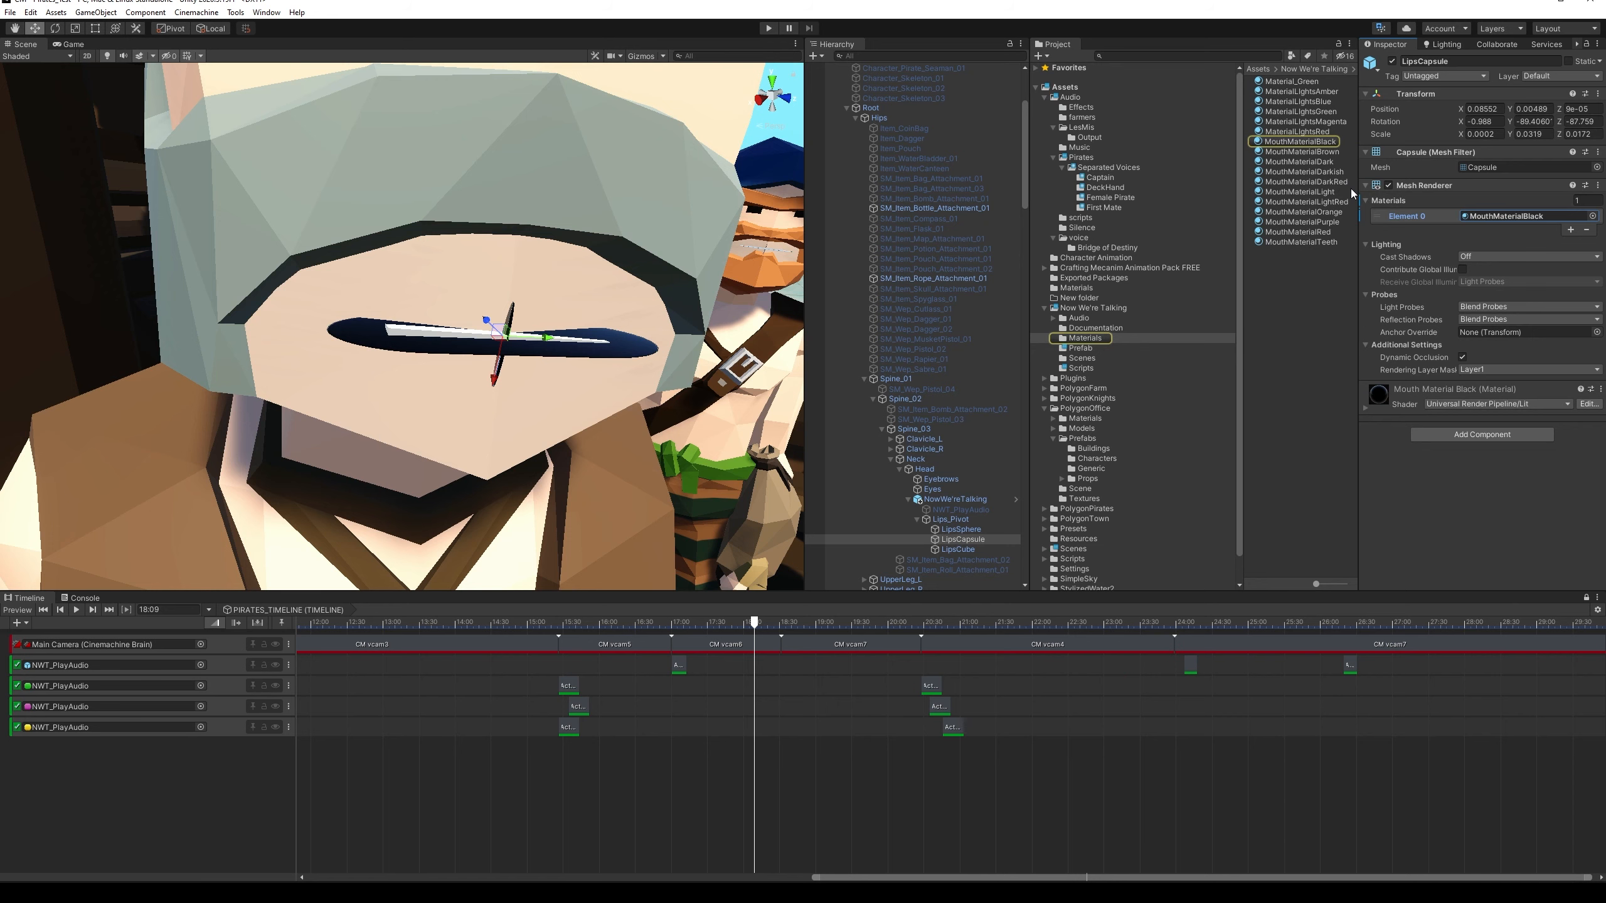
left_click_drag(1351, 190, 1543, 220)
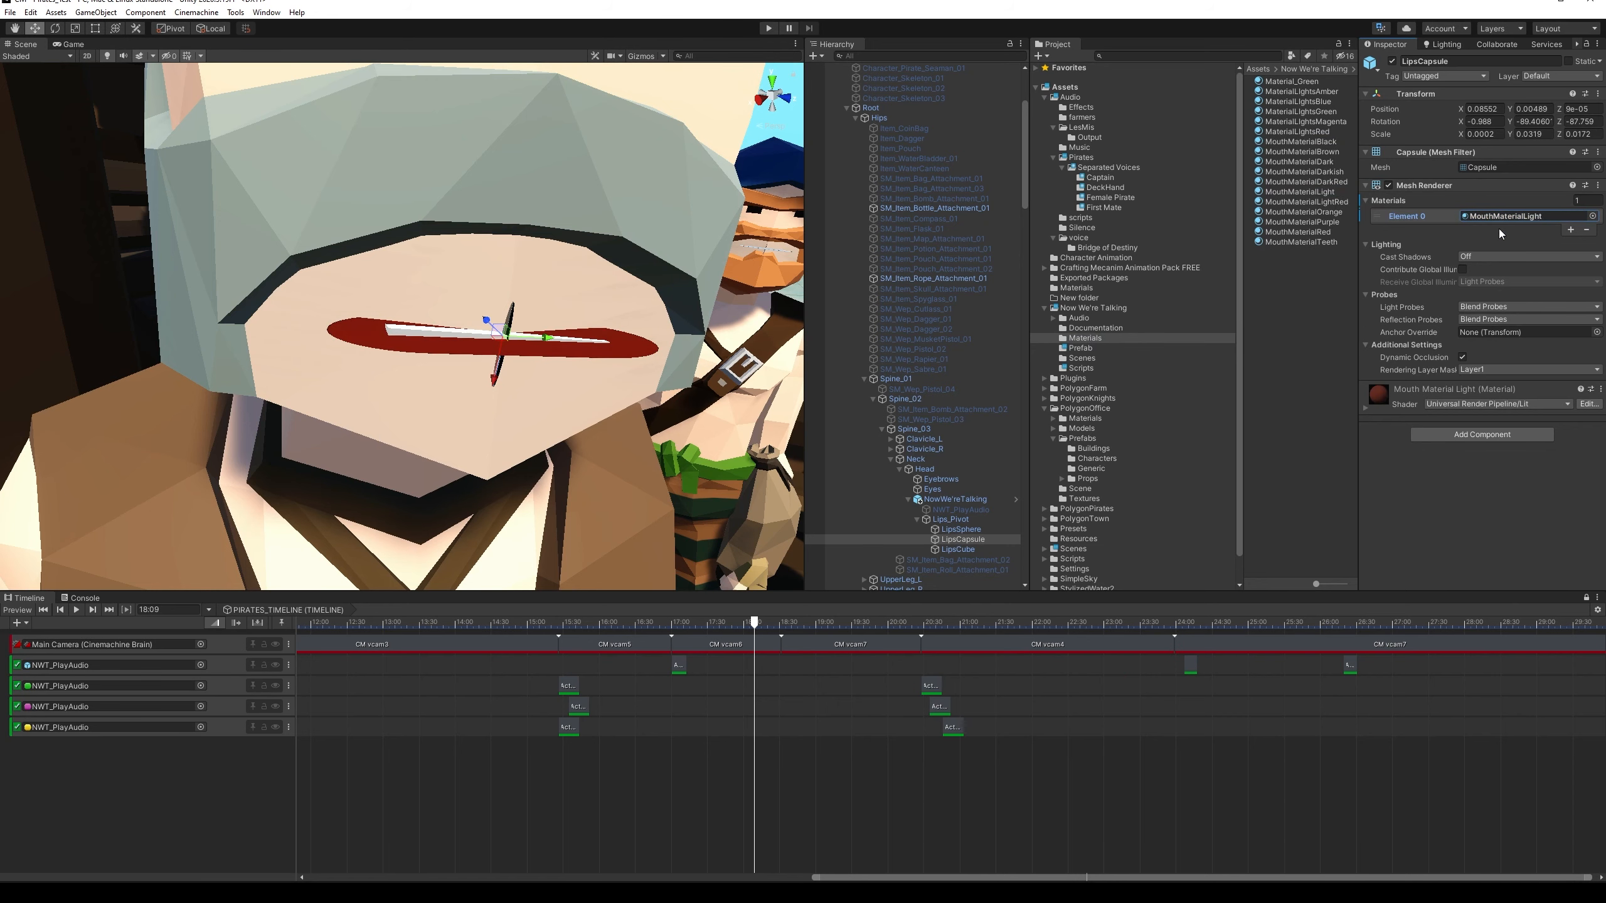
left_click(769, 28)
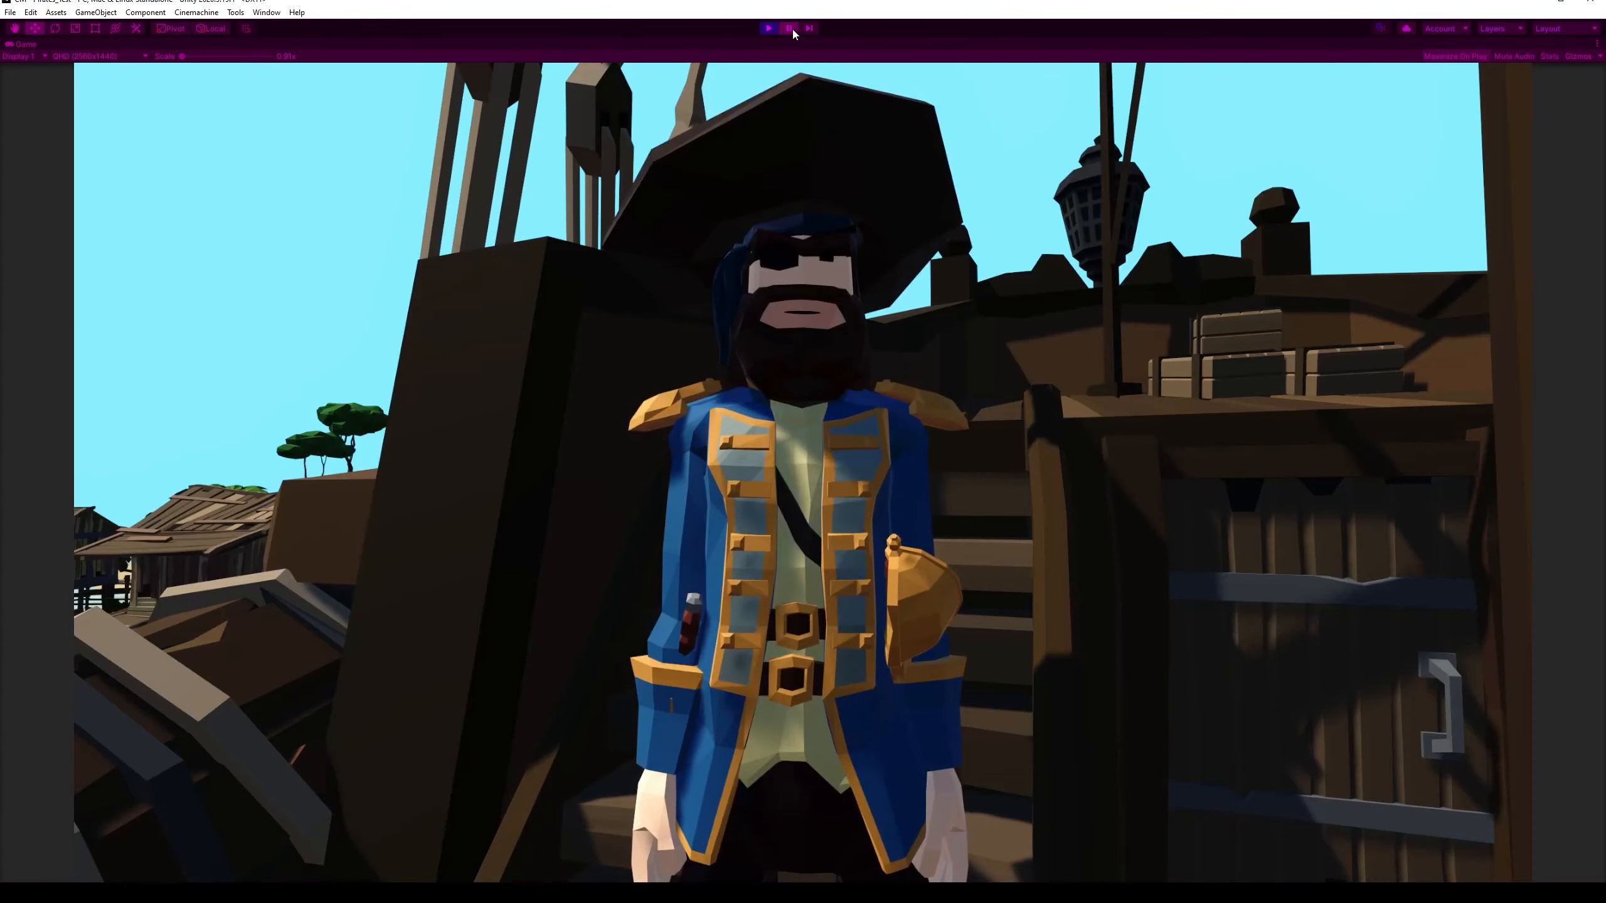
left_click(769, 28)
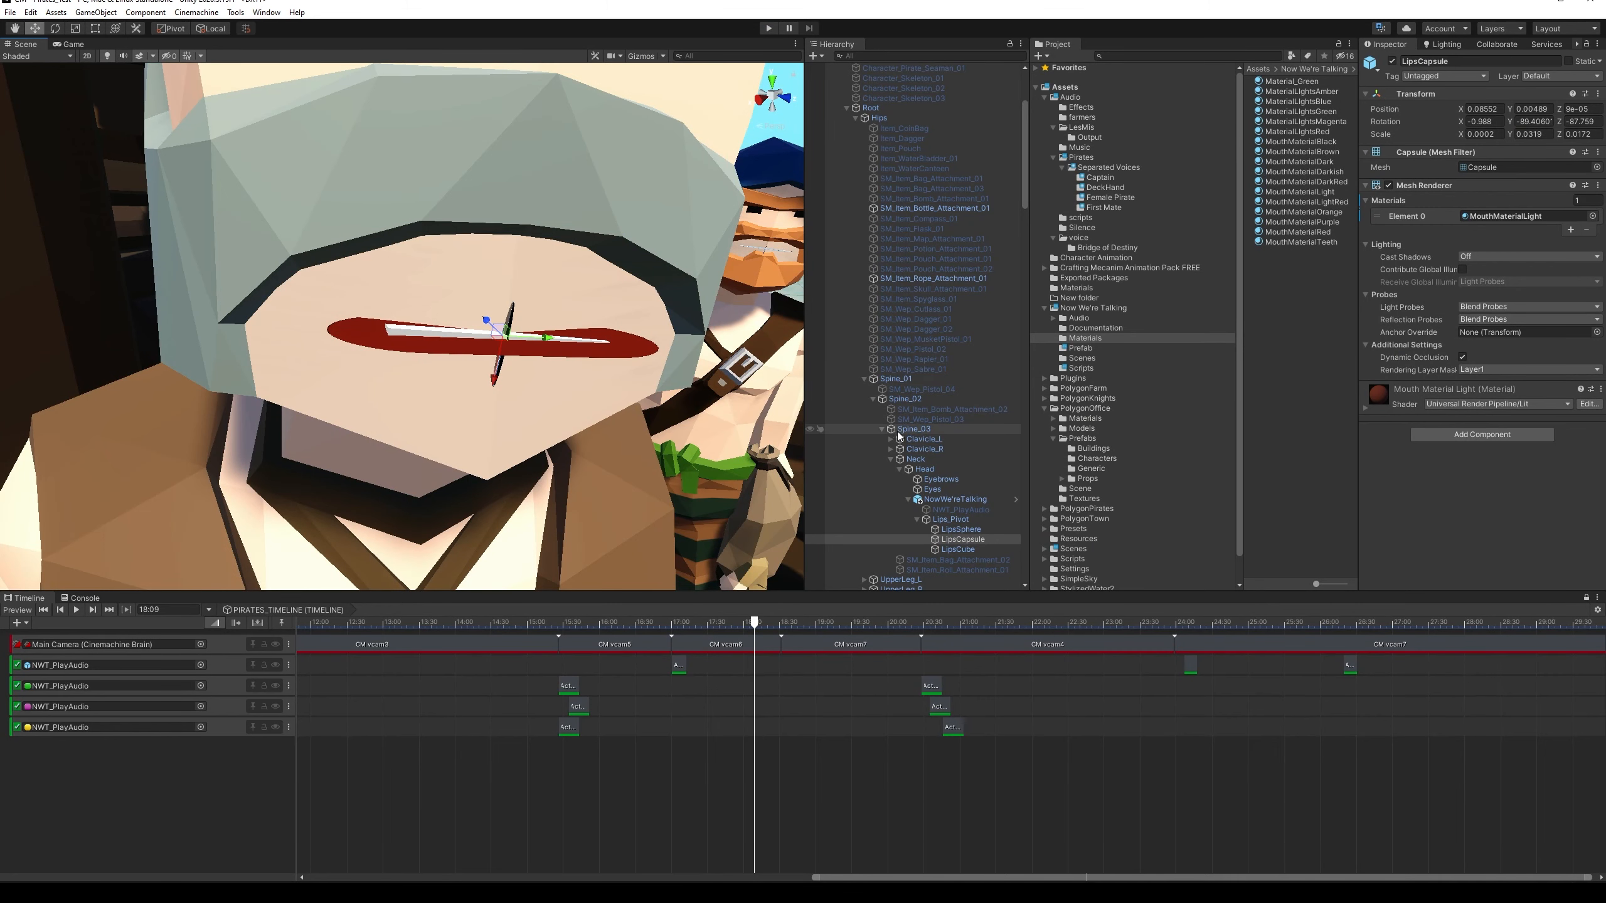
Select the Female Pirate's NowWe'reTalking object under her Head bone and frame her face in the Scene view
scroll(937, 447, "up", 3)
scroll(937, 447, "up", 7)
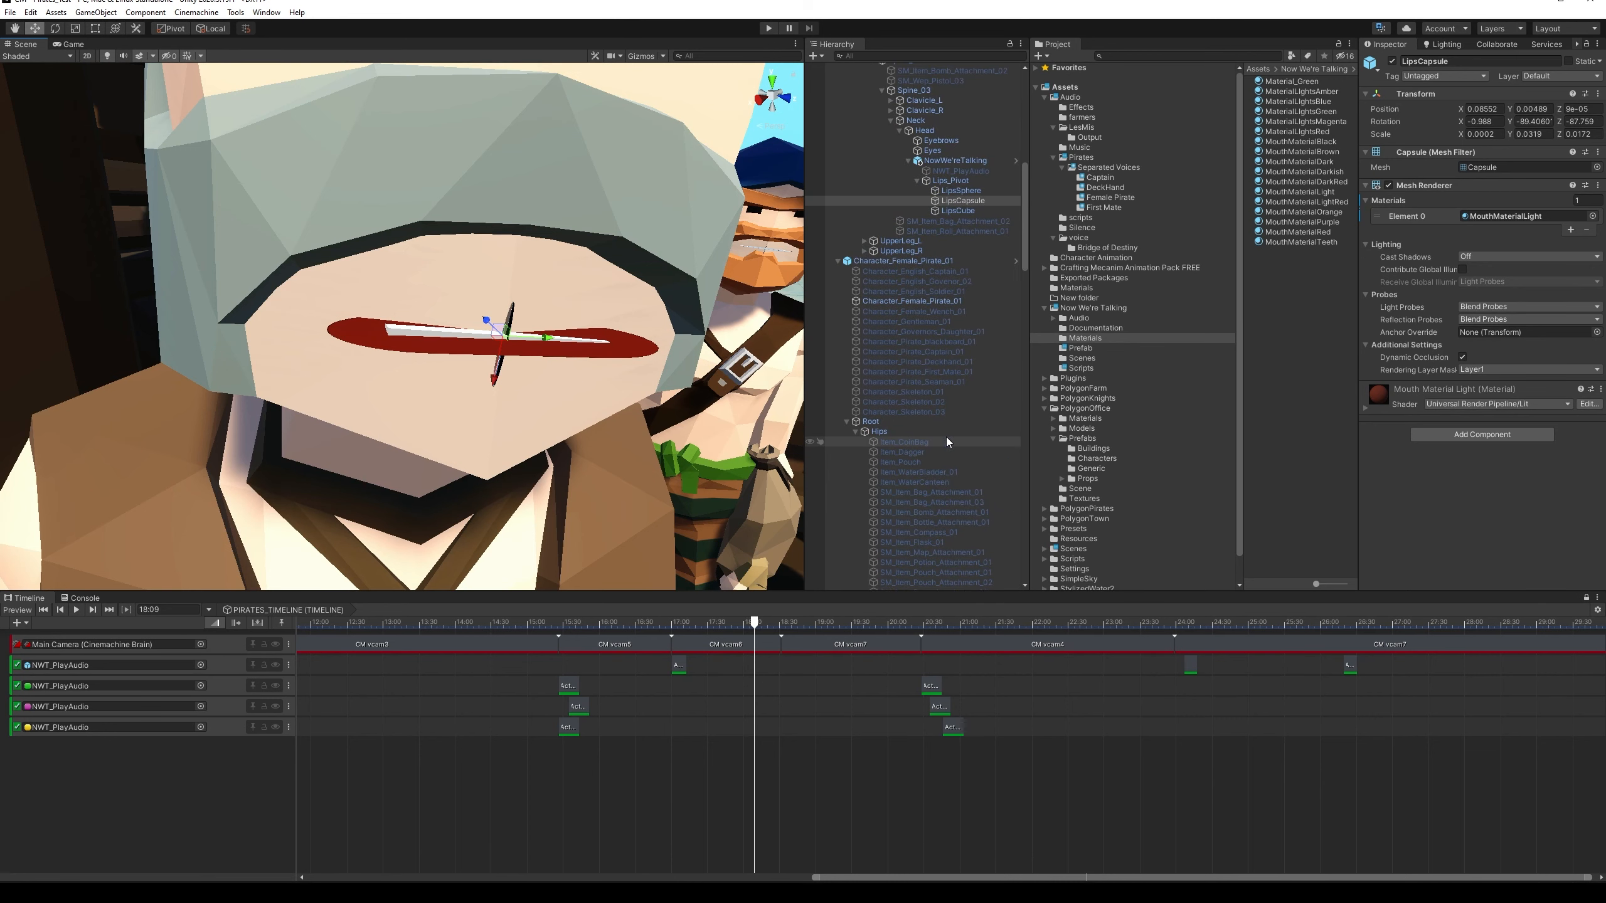
left_click(917, 261)
scroll(945, 377, "down", 7)
scroll(945, 379, "down", 8)
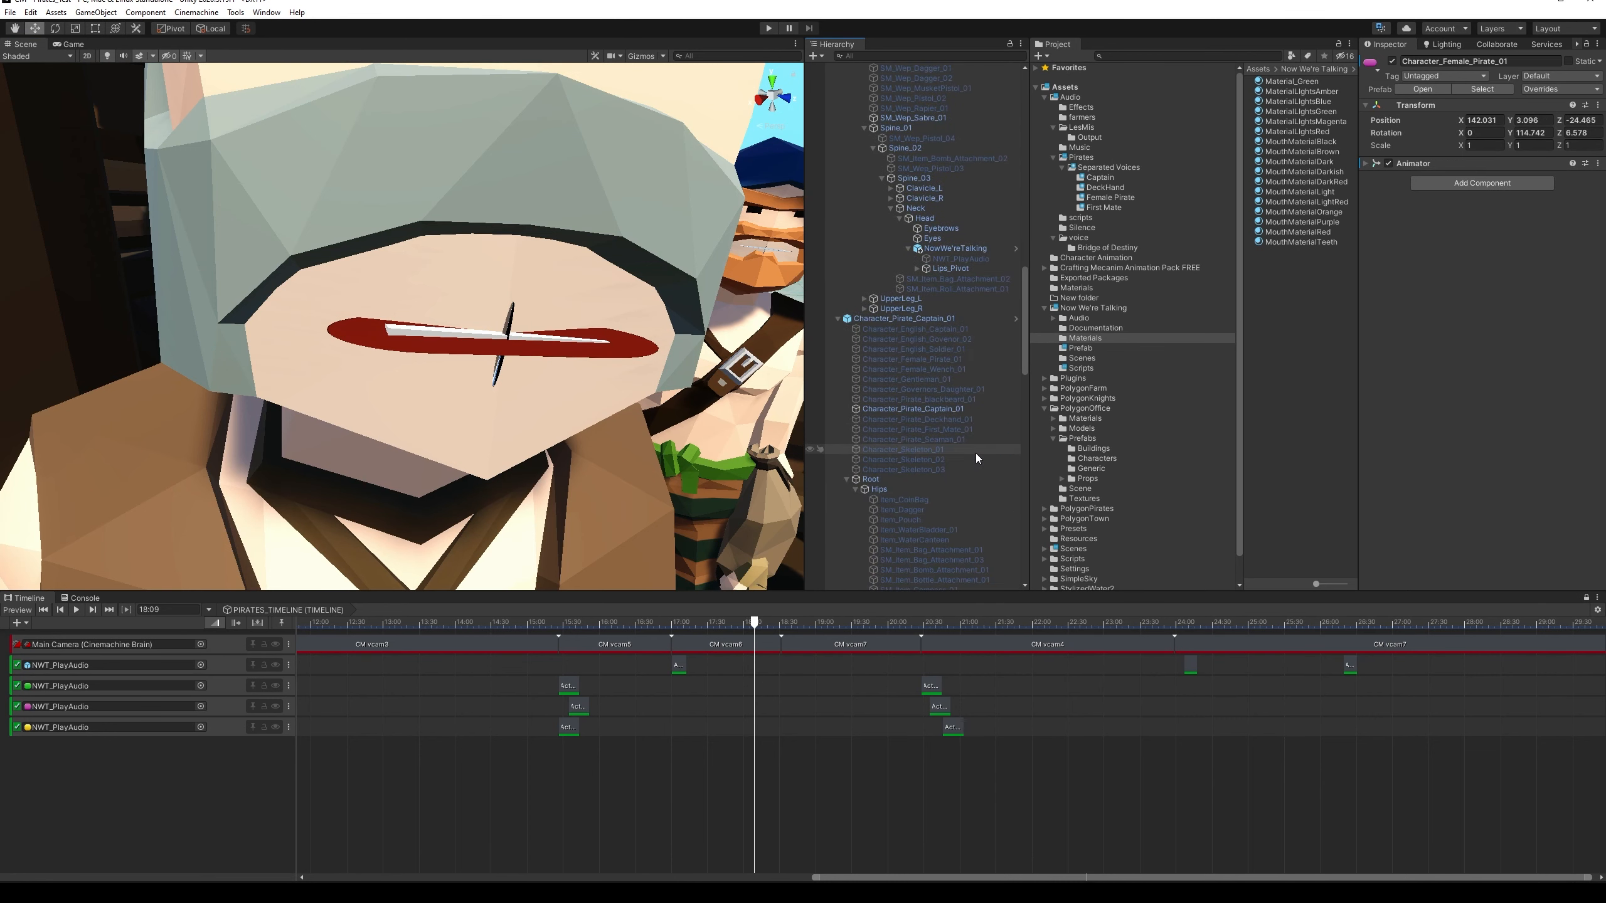
left_click(949, 344)
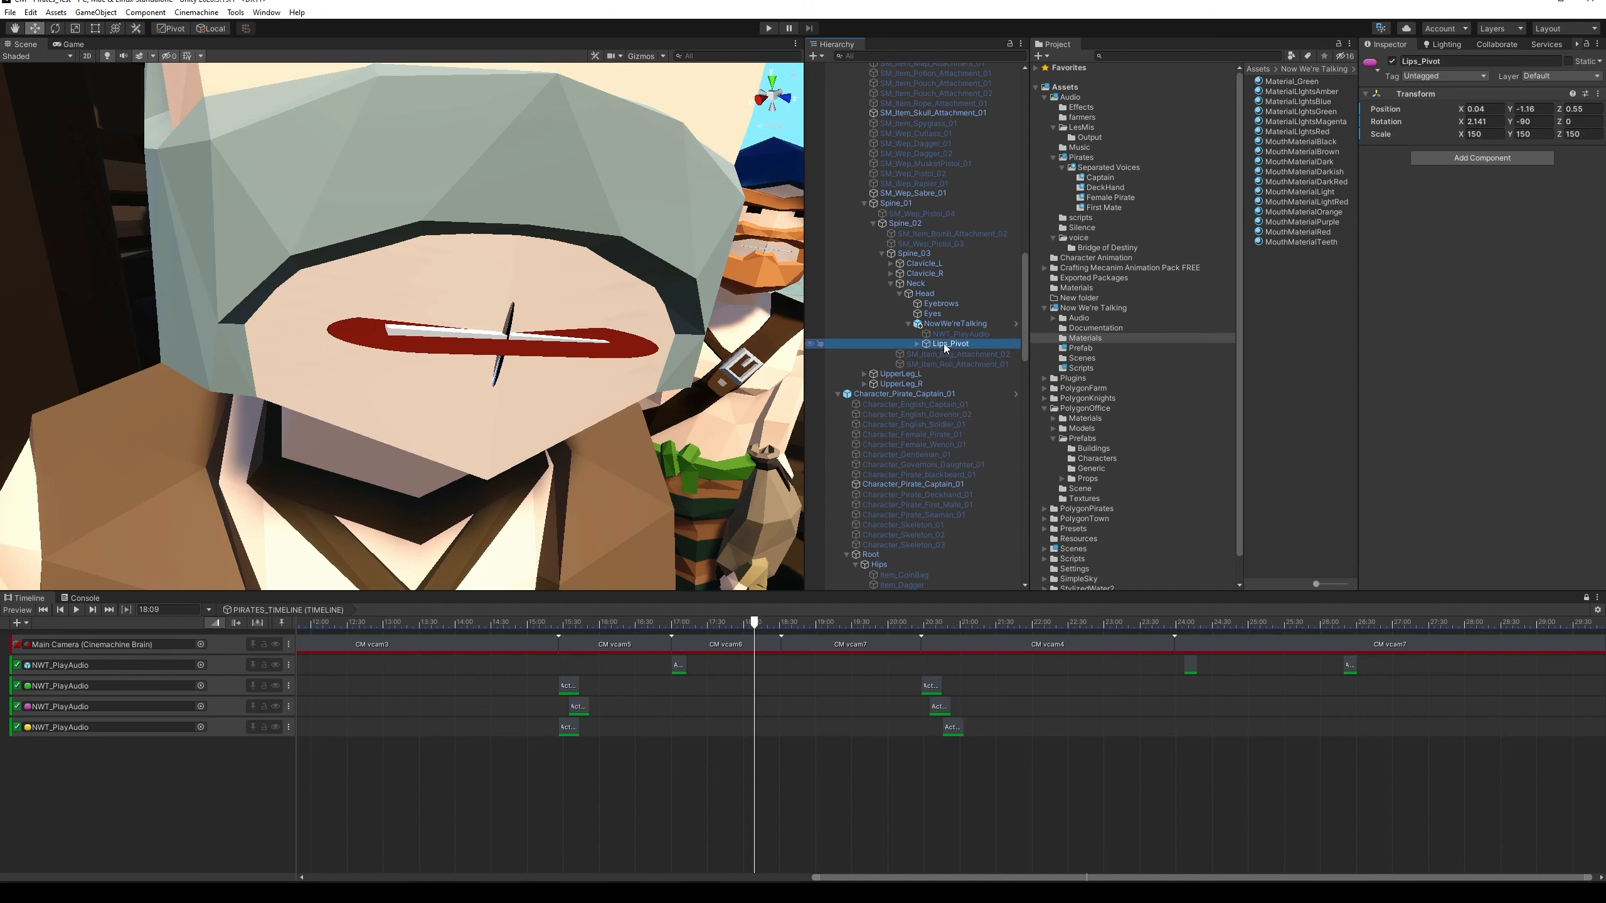
left_click(952, 324)
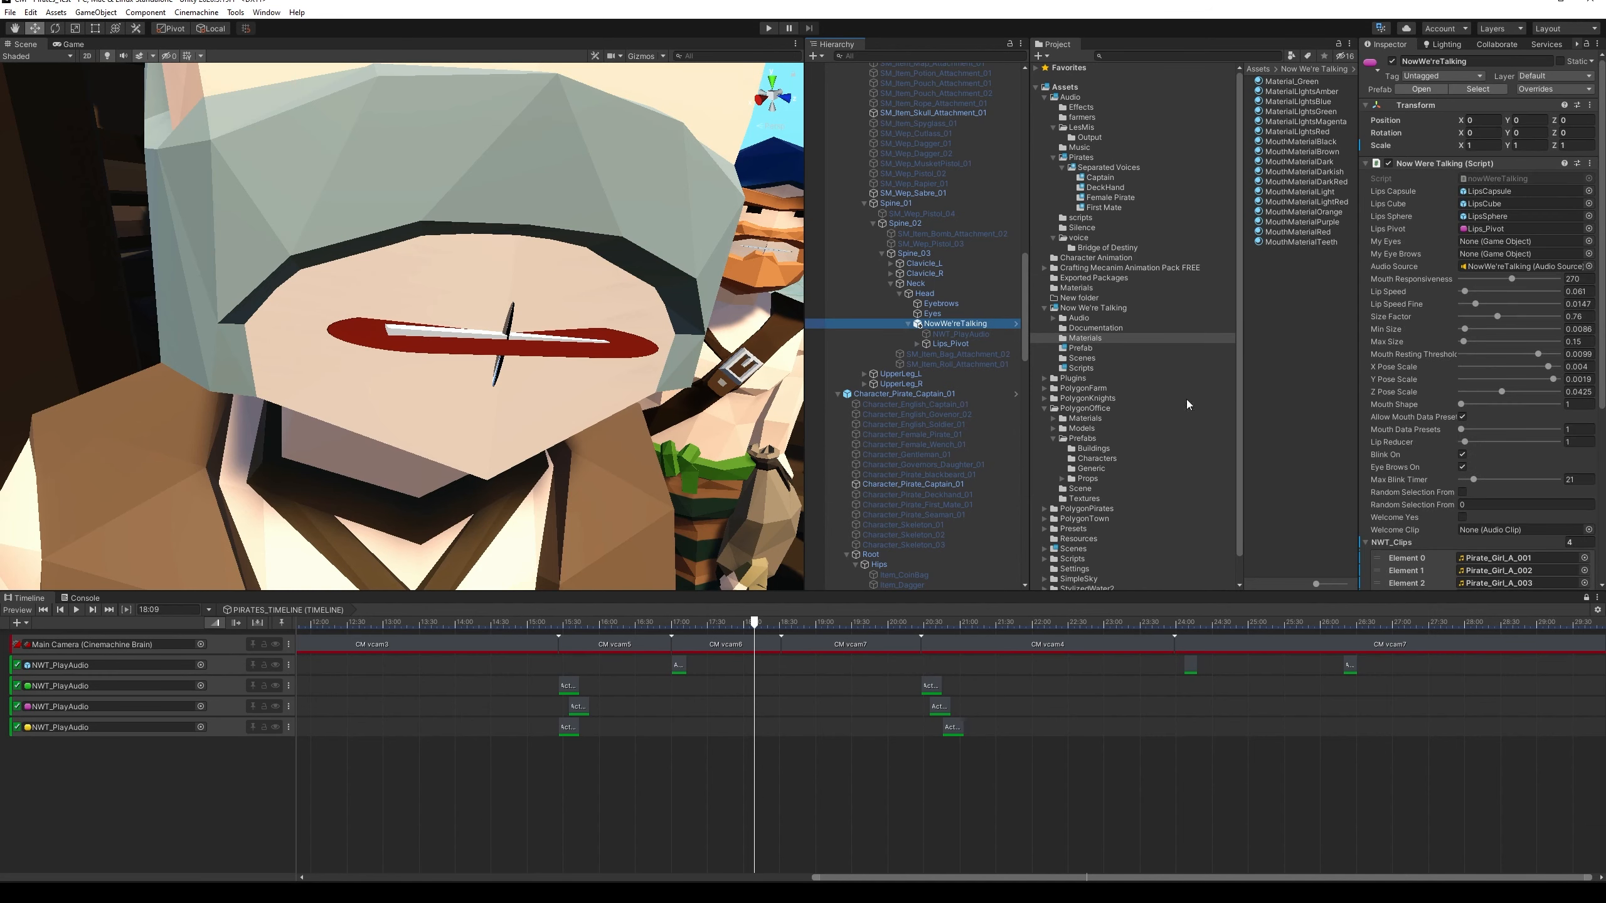
key("f")
scroll(543, 359, "up", 15)
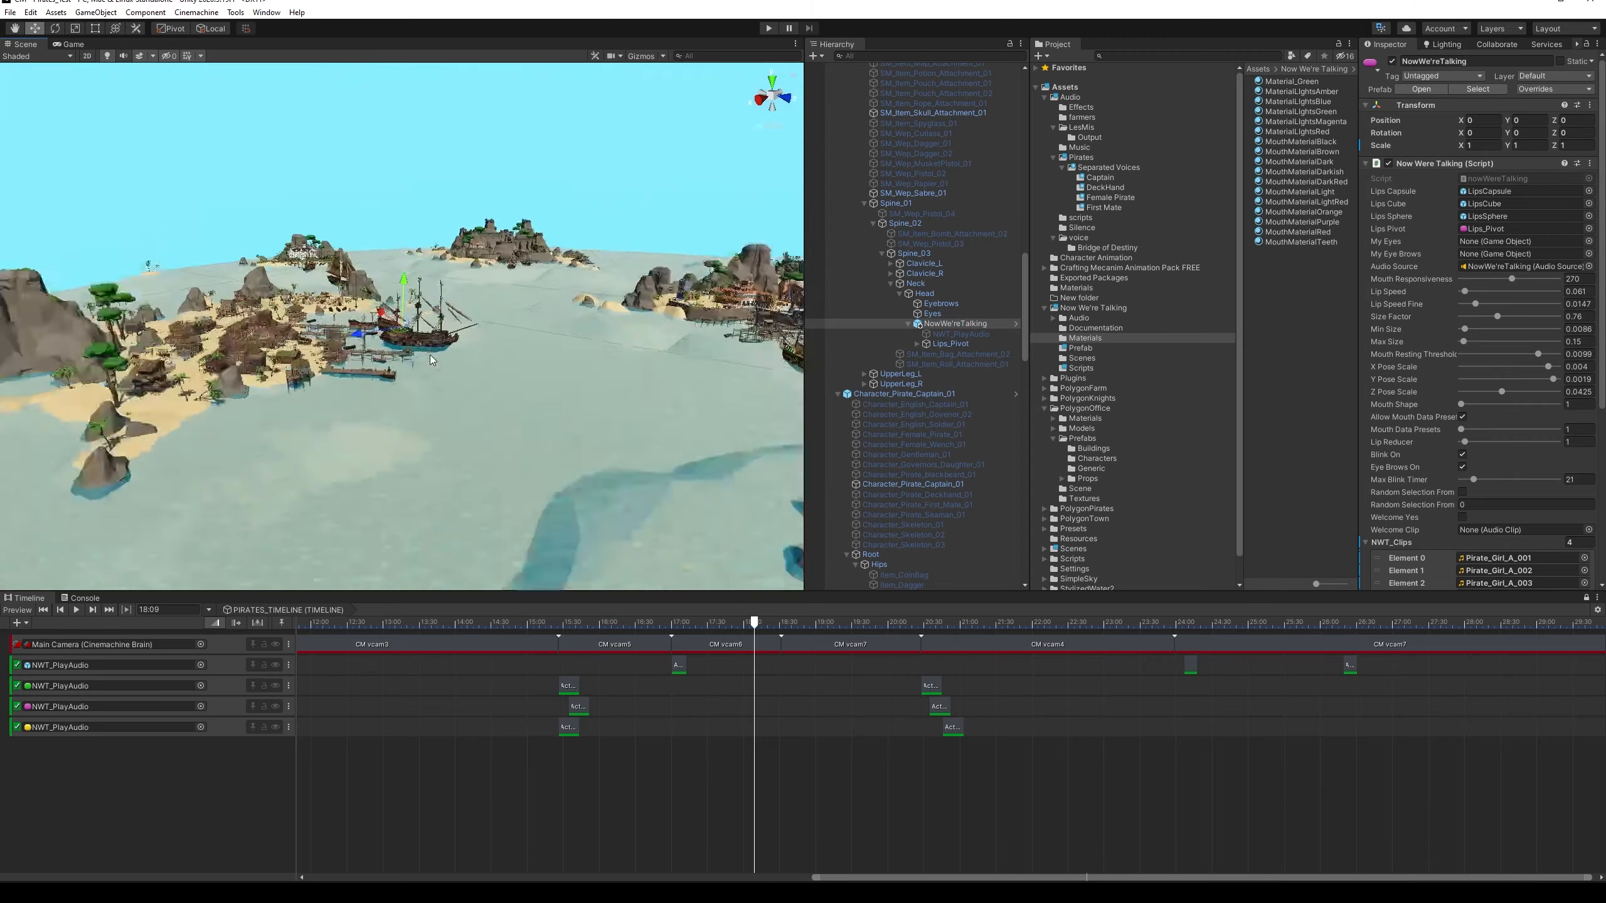
left_click_drag(543, 405, 596, 397, "alt")
scroll(596, 397, "up", 5)
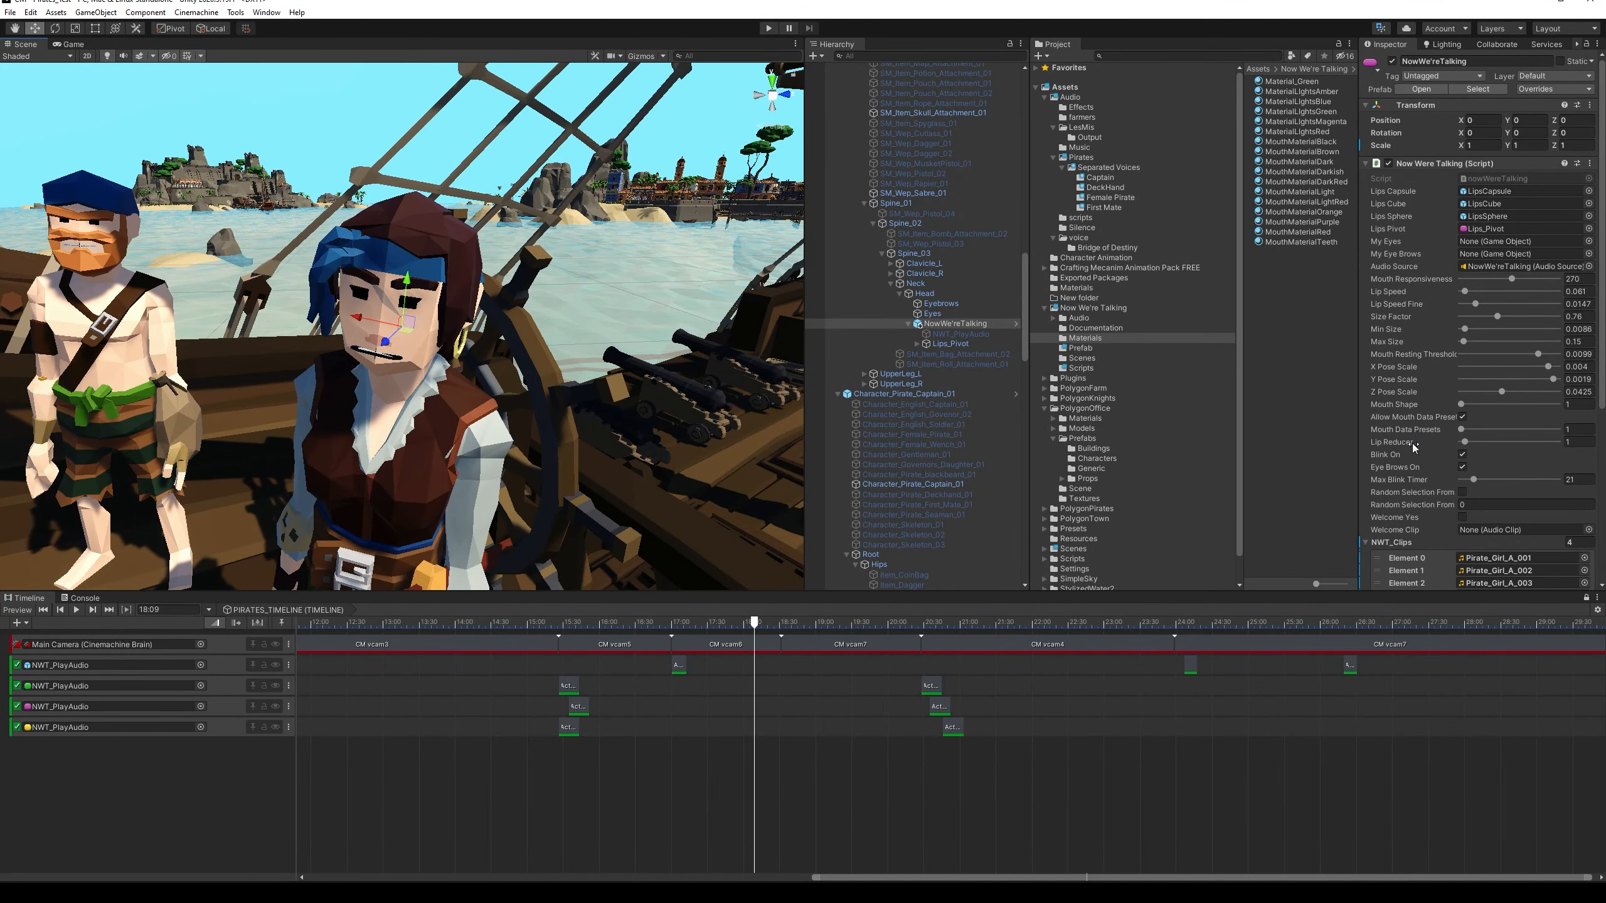
Set the Female Pirate's Mouth Shape and Mouth Data Presets to 3, play the scene, and inspect her mouth up close
left_click(1463, 404)
left_click(769, 28)
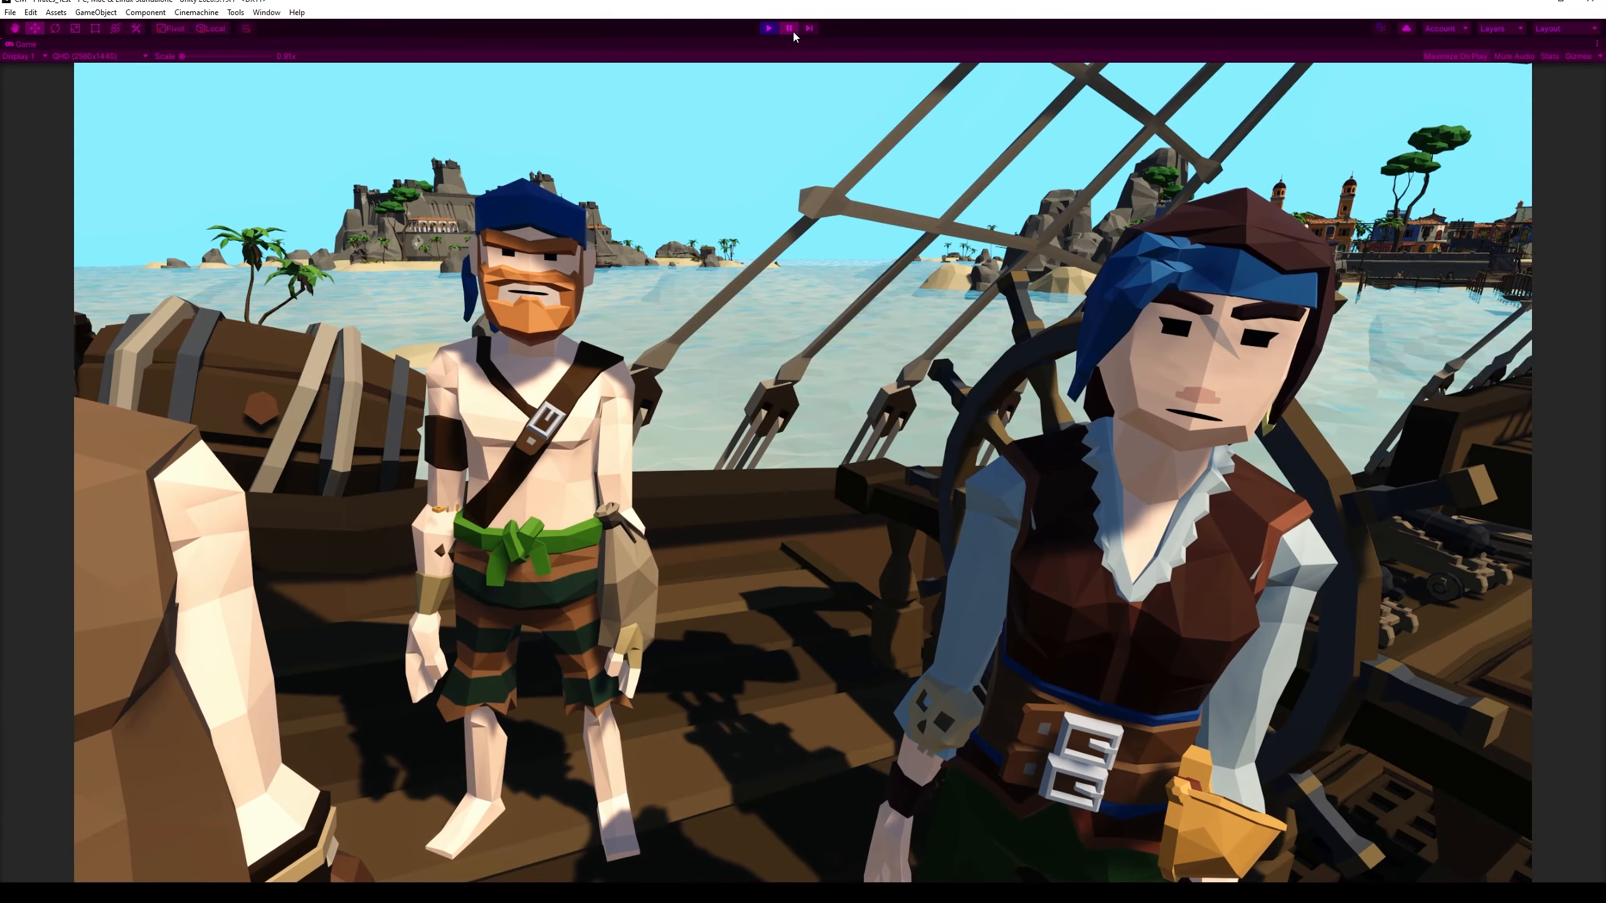
left_click(792, 29)
right_click_drag(526, 426, 1100, 329, "alt")
left_click_drag(598, 476, 696, 442, "alt")
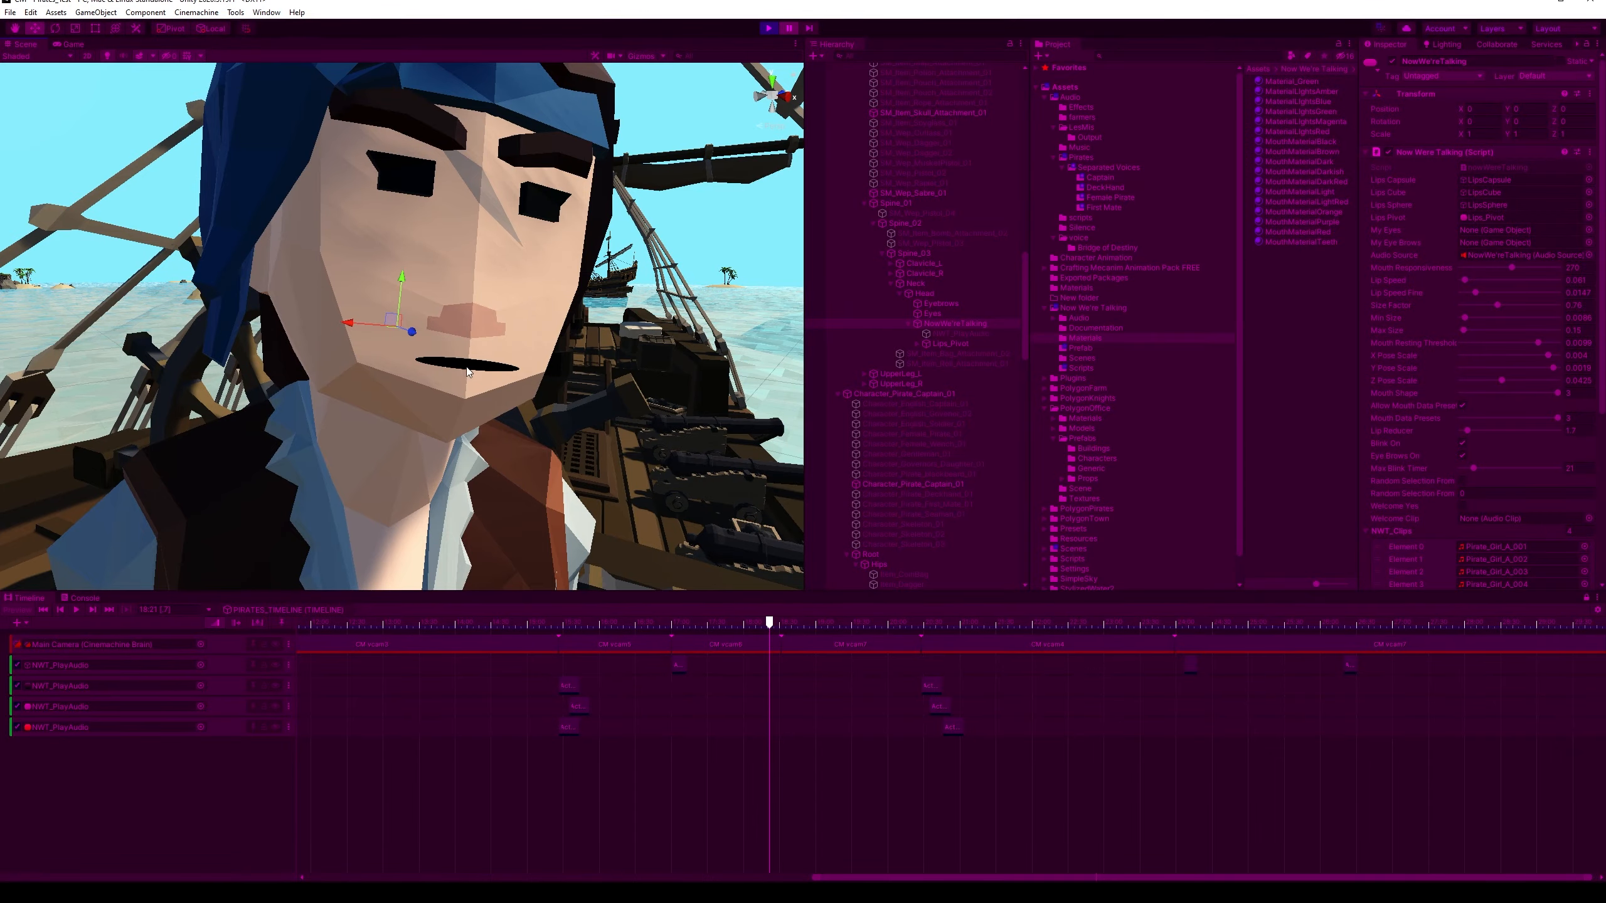
left_click_drag(621, 481, 513, 492, "alt")
right_click_drag(512, 491, 542, 332, "alt")
left_click_drag(542, 332, 646, 382, "alt")
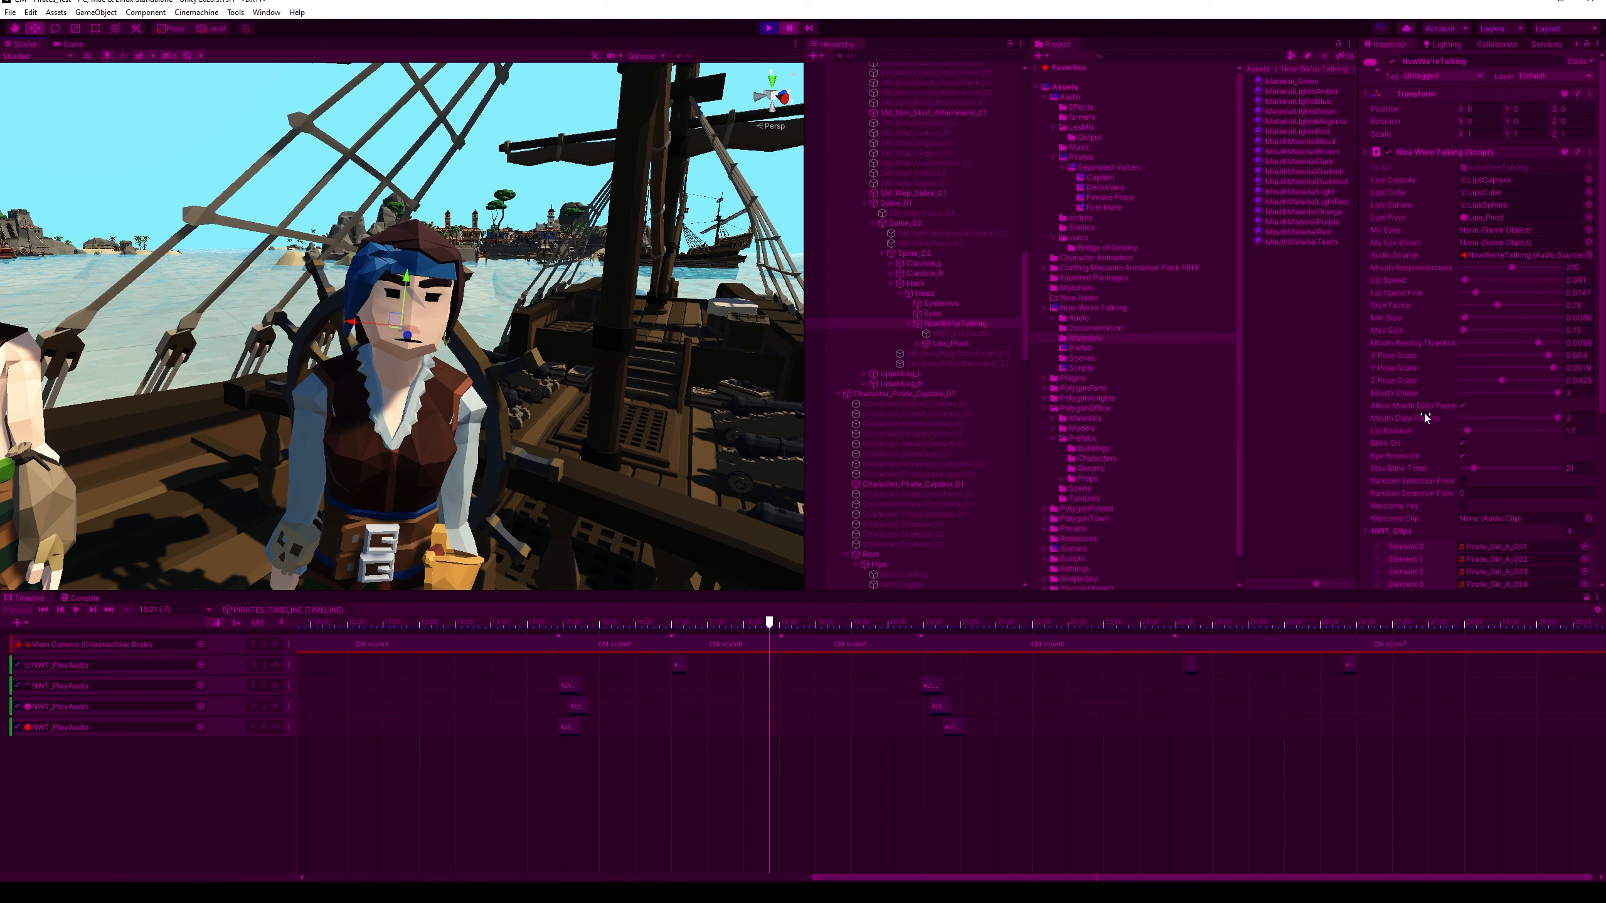
right_click_drag(791, 502, 967, 695, "alt")
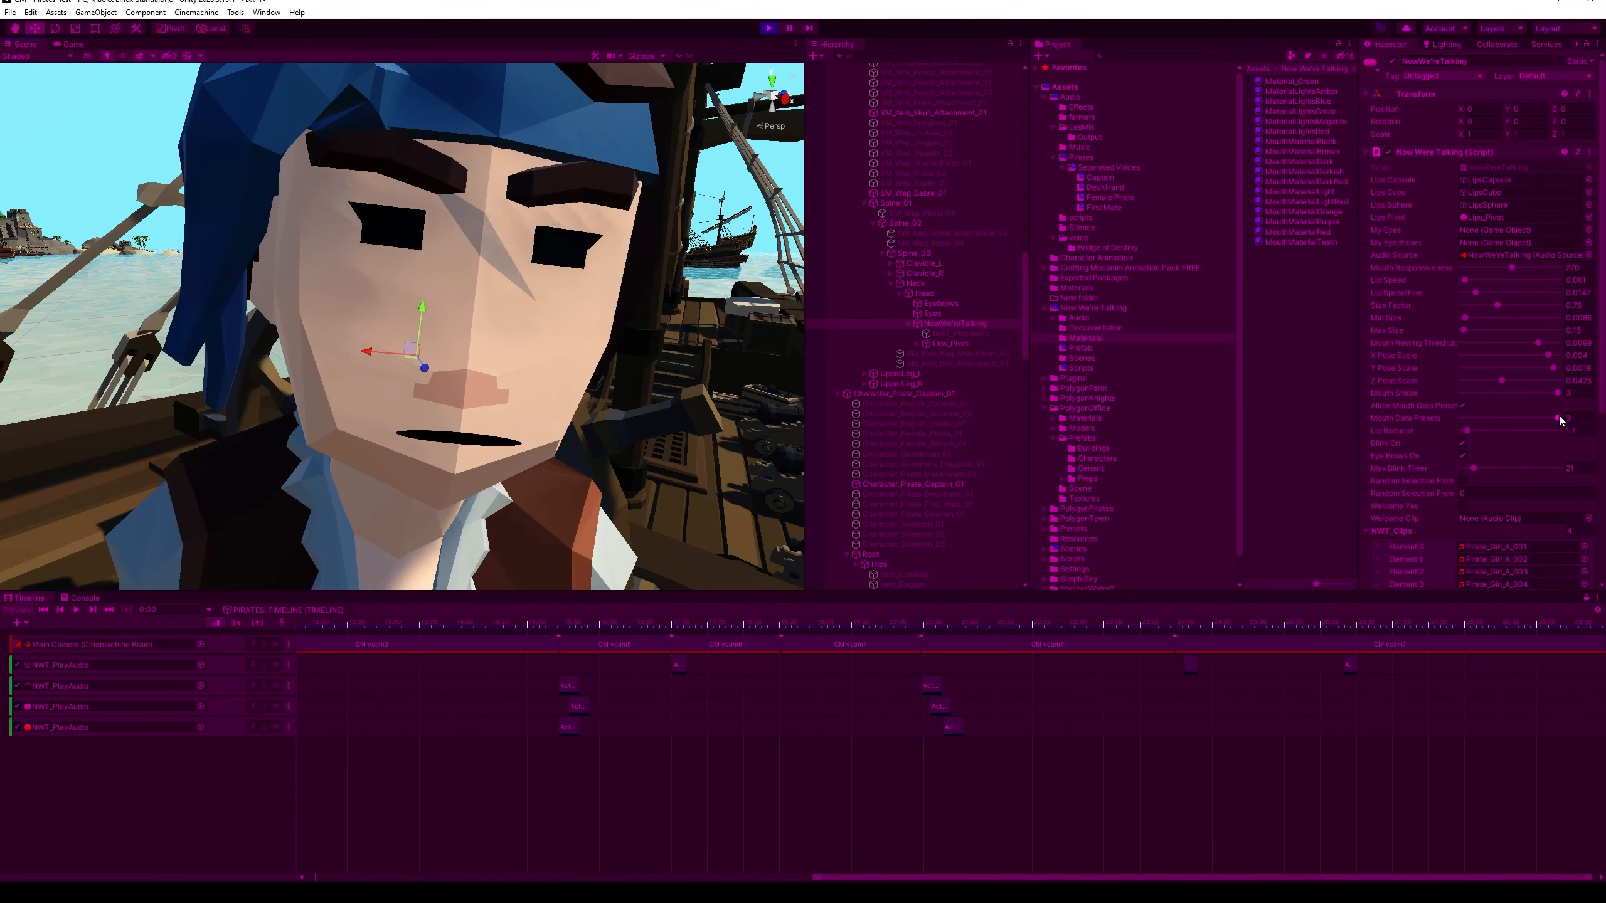
Turn off Allow Mouth Data Presets on the Female Pirate's Now Were Talking script and reduce Z Pose Scale to 0.0267 in Play mode
left_click_drag(1558, 419, 1522, 423)
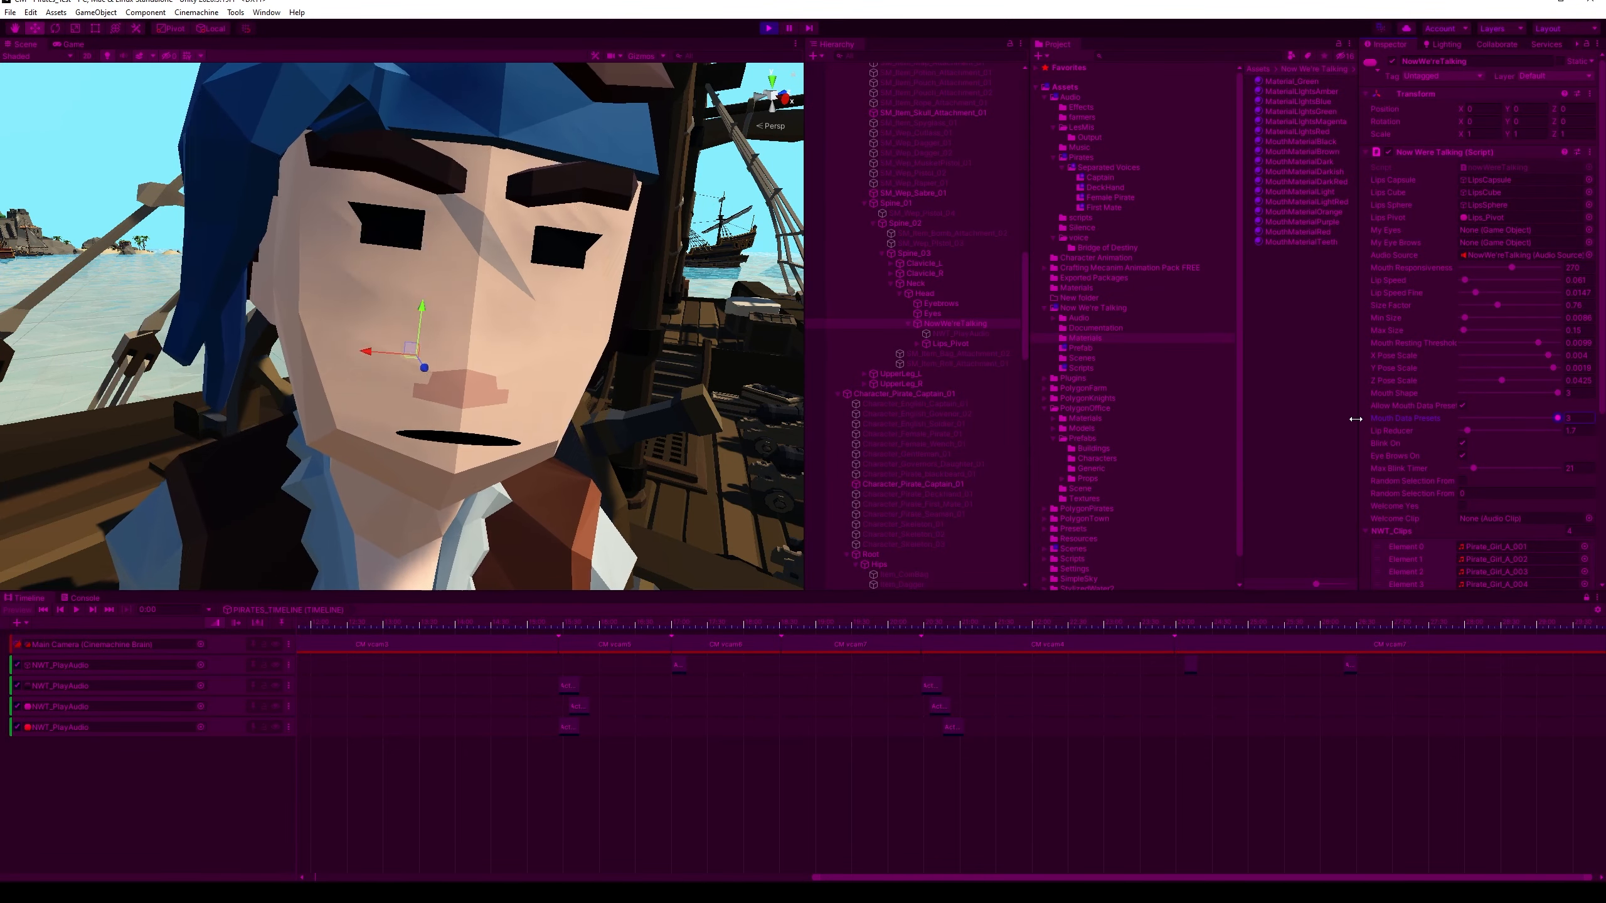
left_click_drag(1361, 411, 1300, 414)
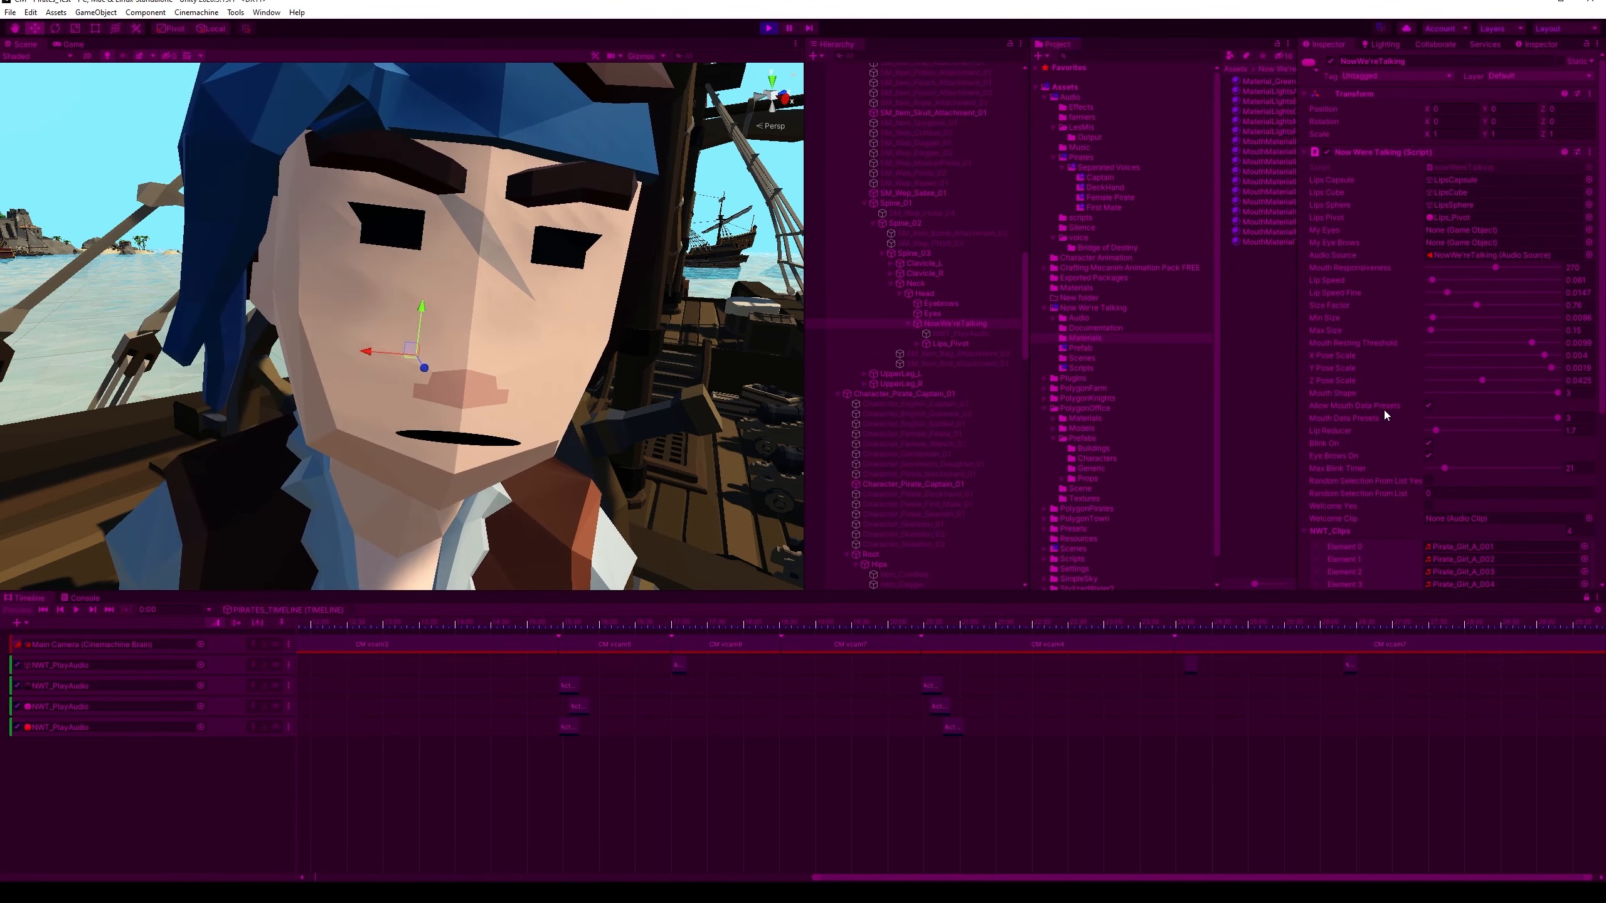
left_click(1429, 405)
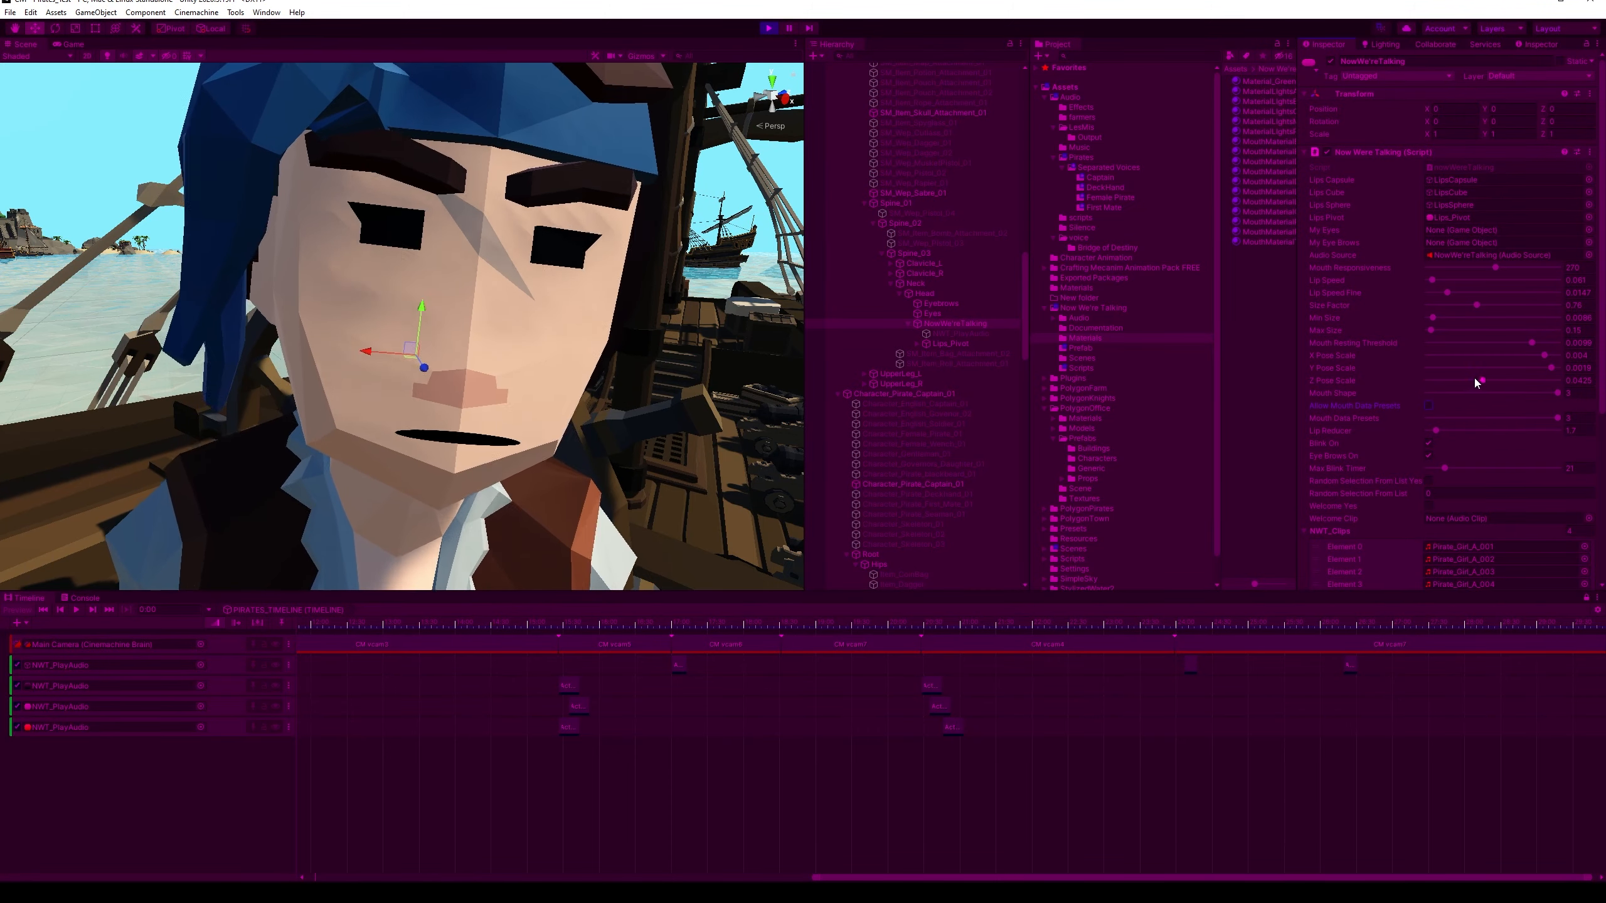
mouse_move(1480, 382)
left_mouse_down()
mouse_move(1518, 382)
mouse_move(1461, 381)
left_mouse_up()
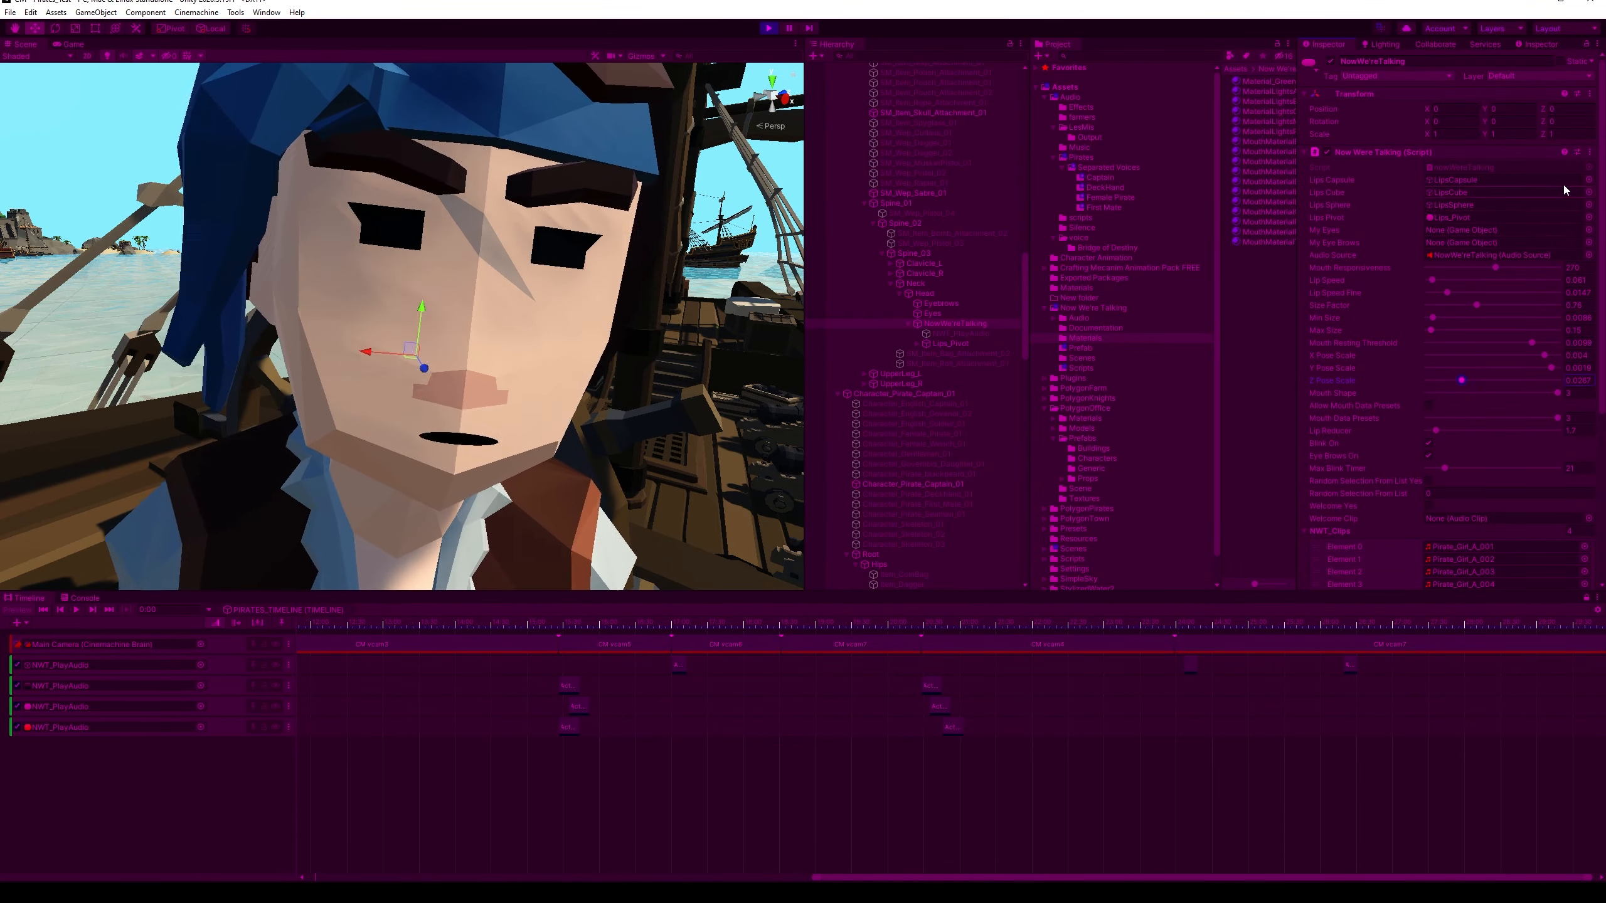
Copy the Female Pirate's Now Were Talking component in Play mode, stop playback, and paste its values onto the same component
left_click(1589, 153)
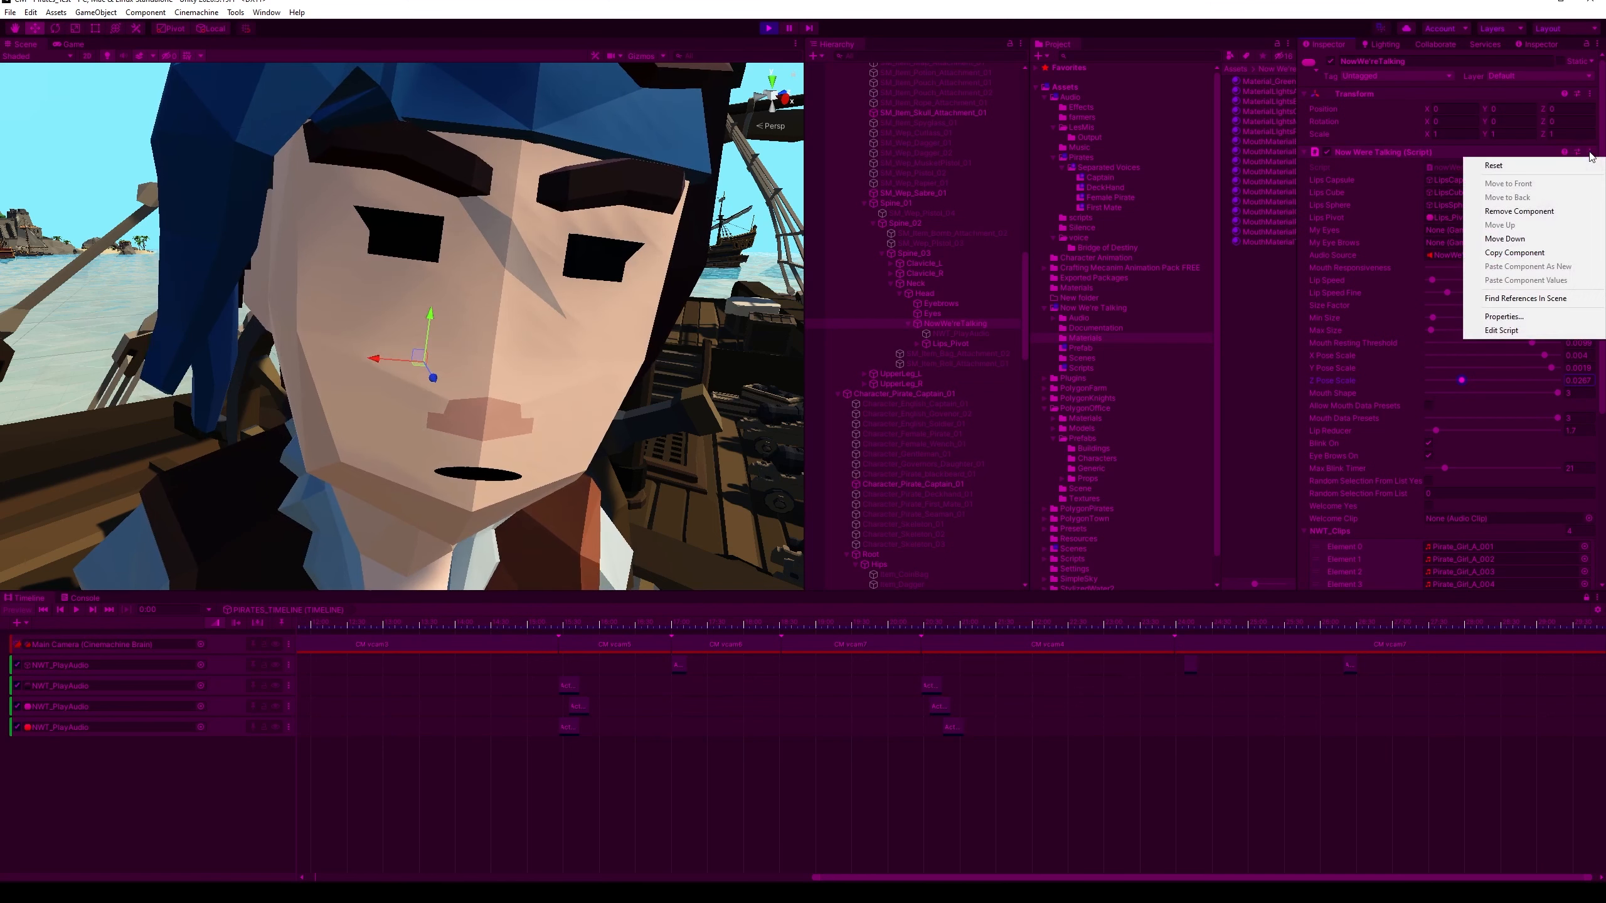
left_click(1542, 253)
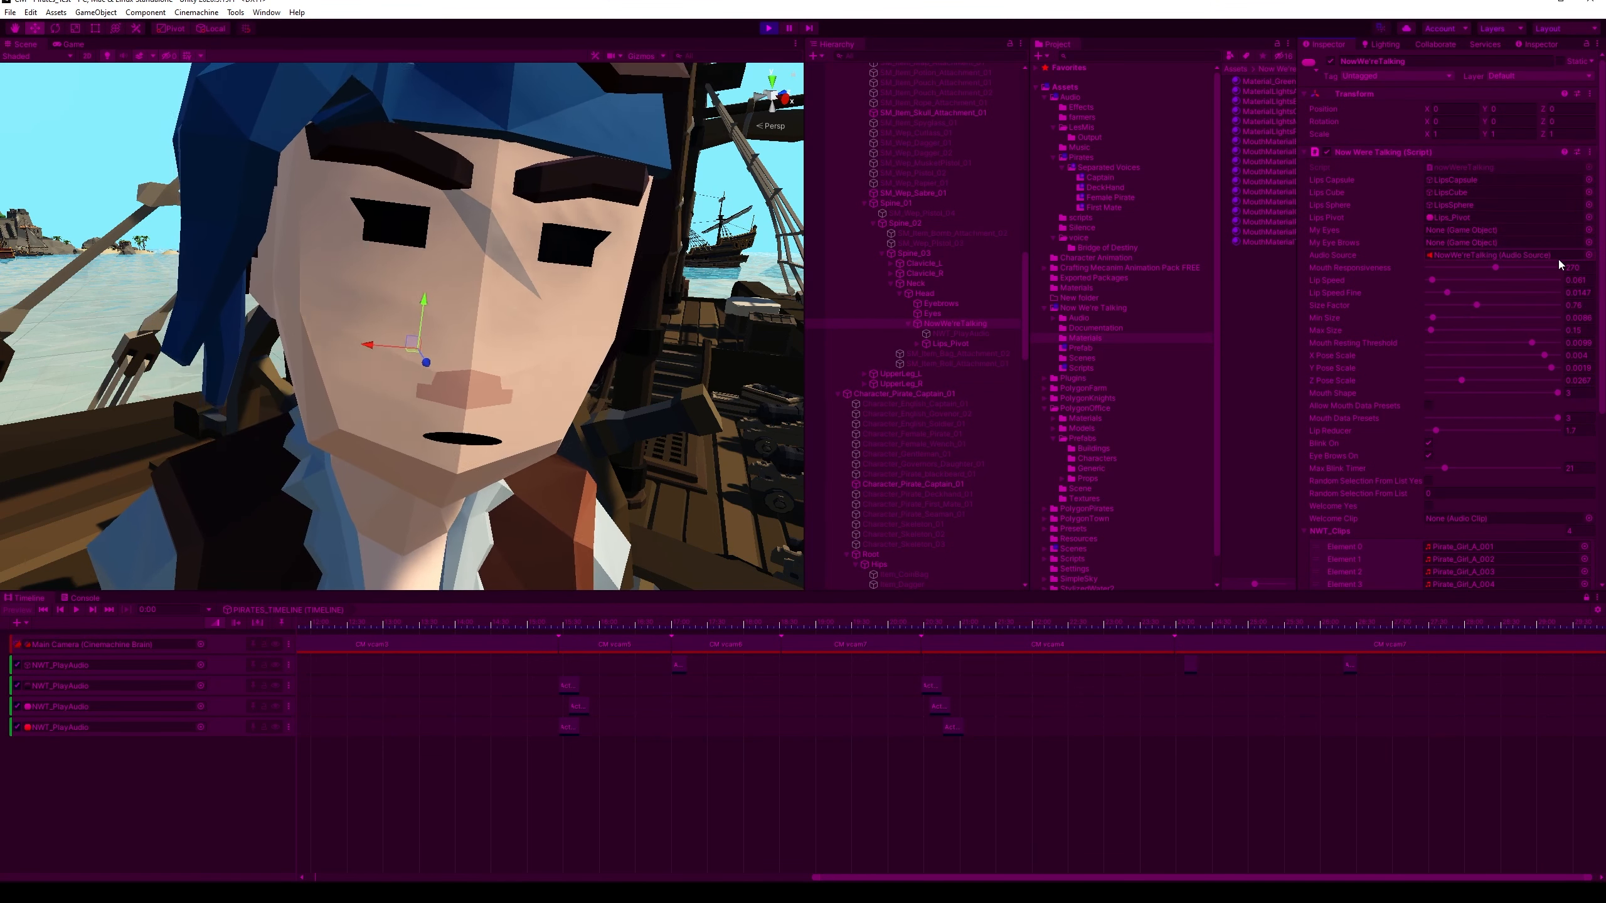
left_click(770, 29)
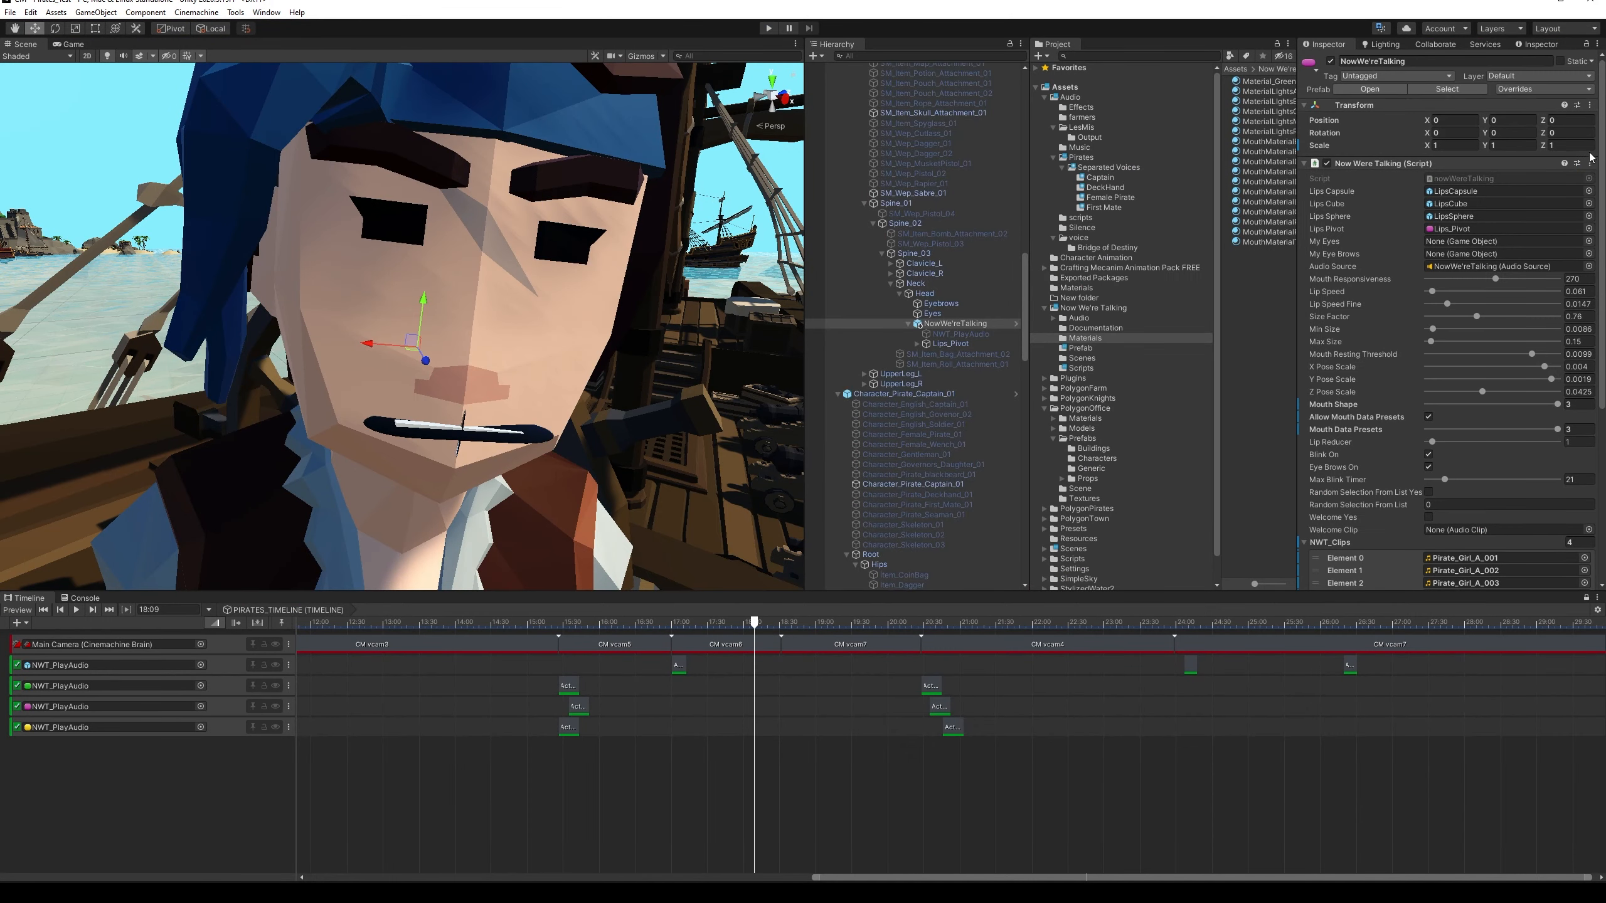
left_click(1589, 163)
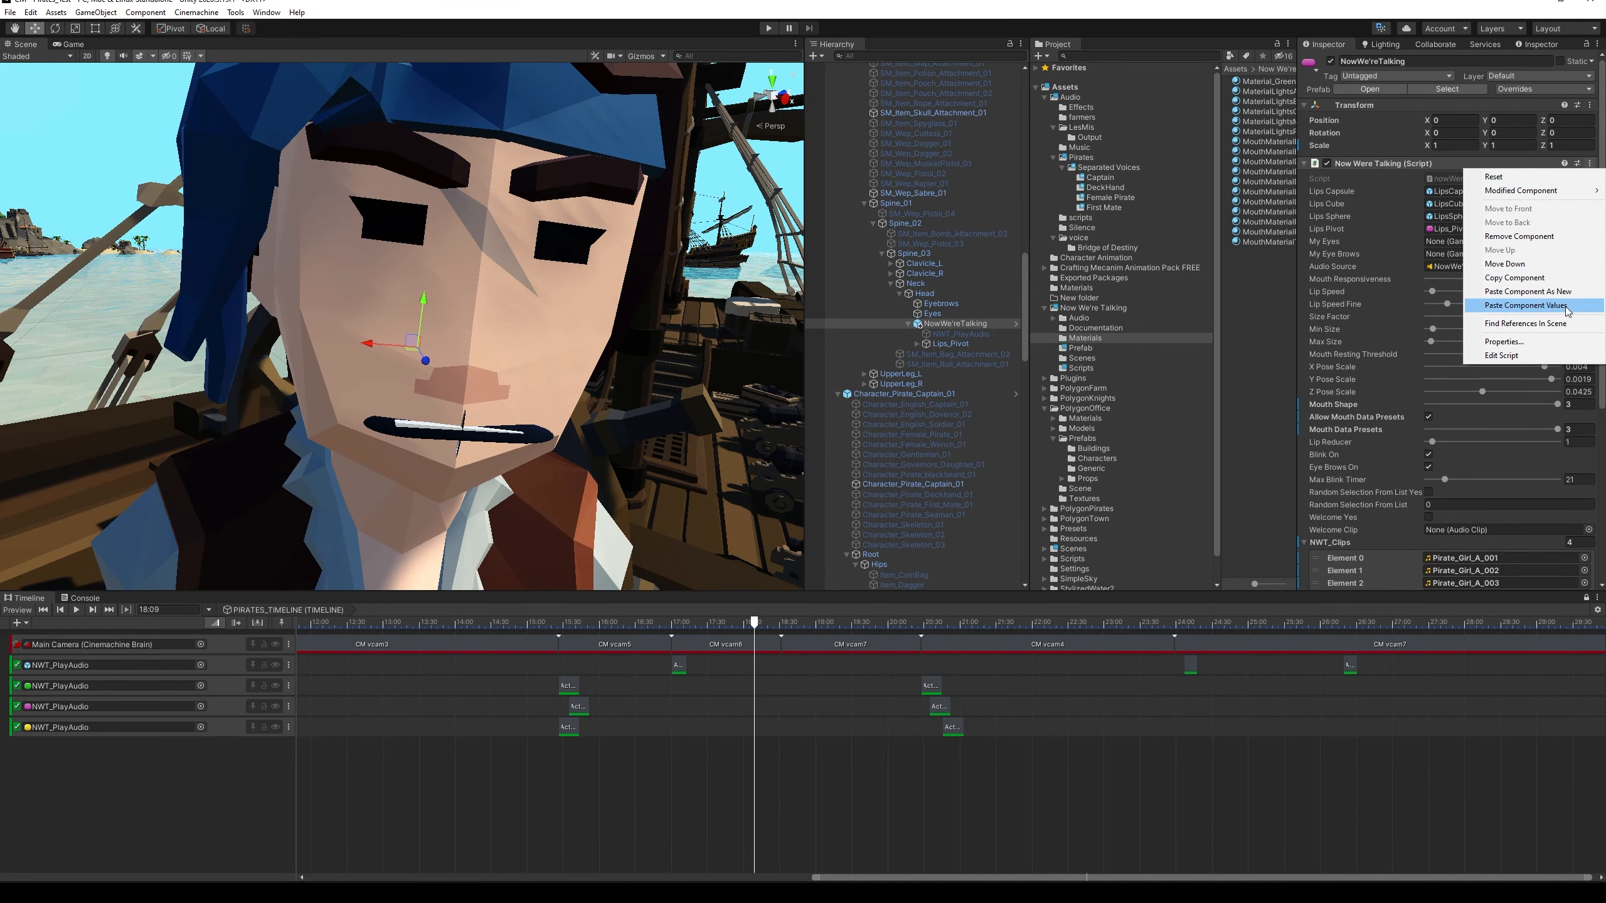
left_click(1536, 306)
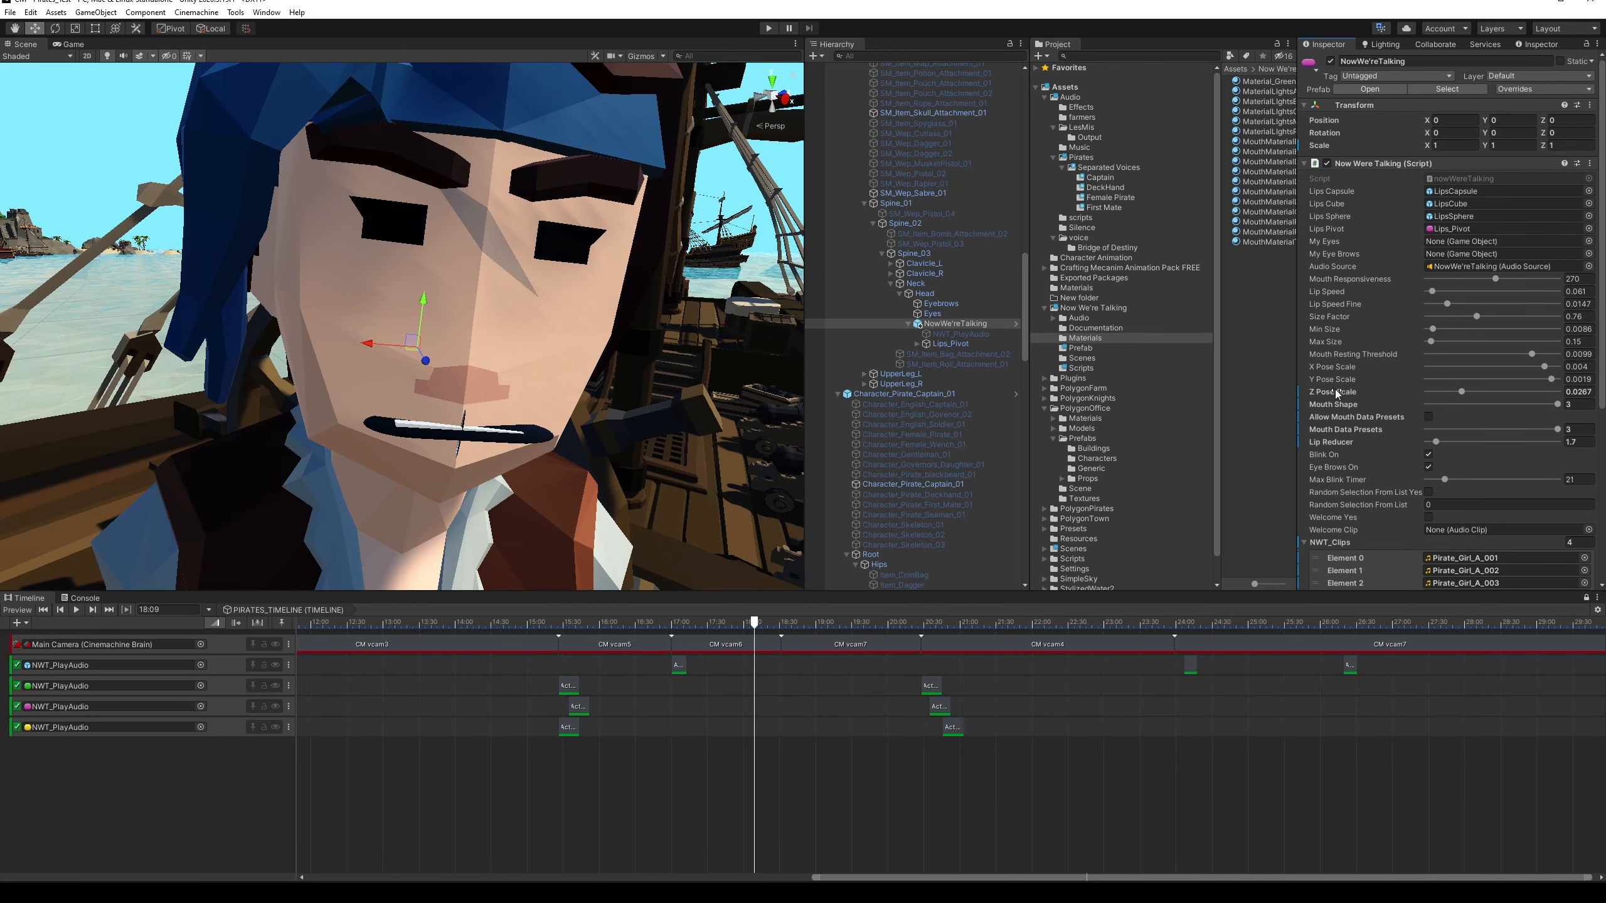
Play the scene to check the Female Pirate's new mouth settings, pause it, and bring the whole timeline into view
left_click(769, 28)
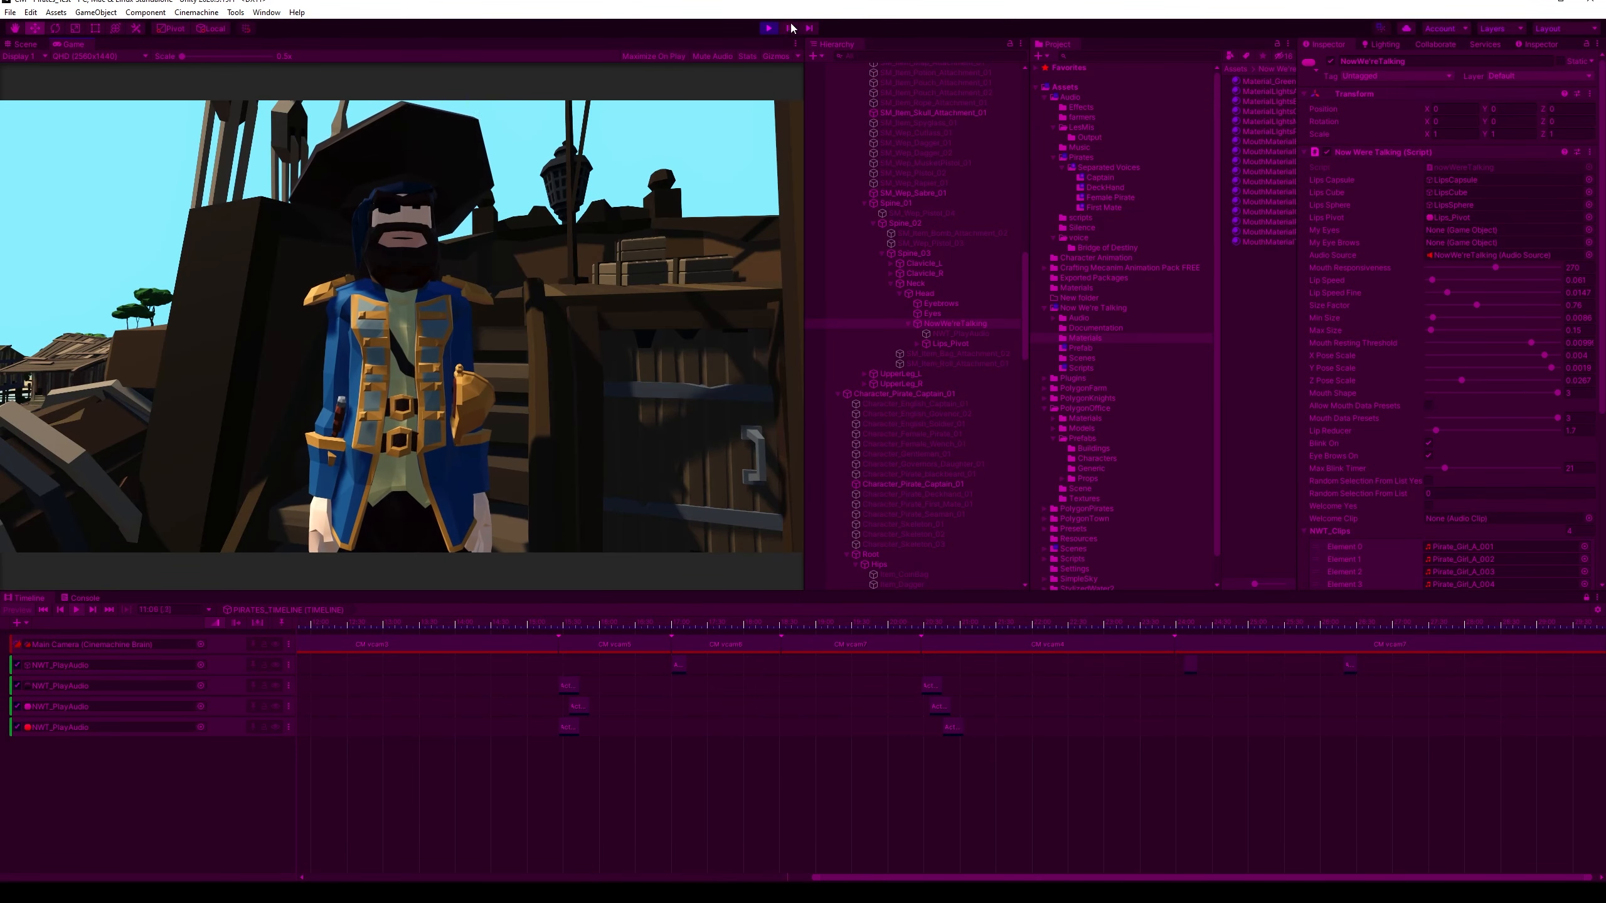
left_click(789, 27)
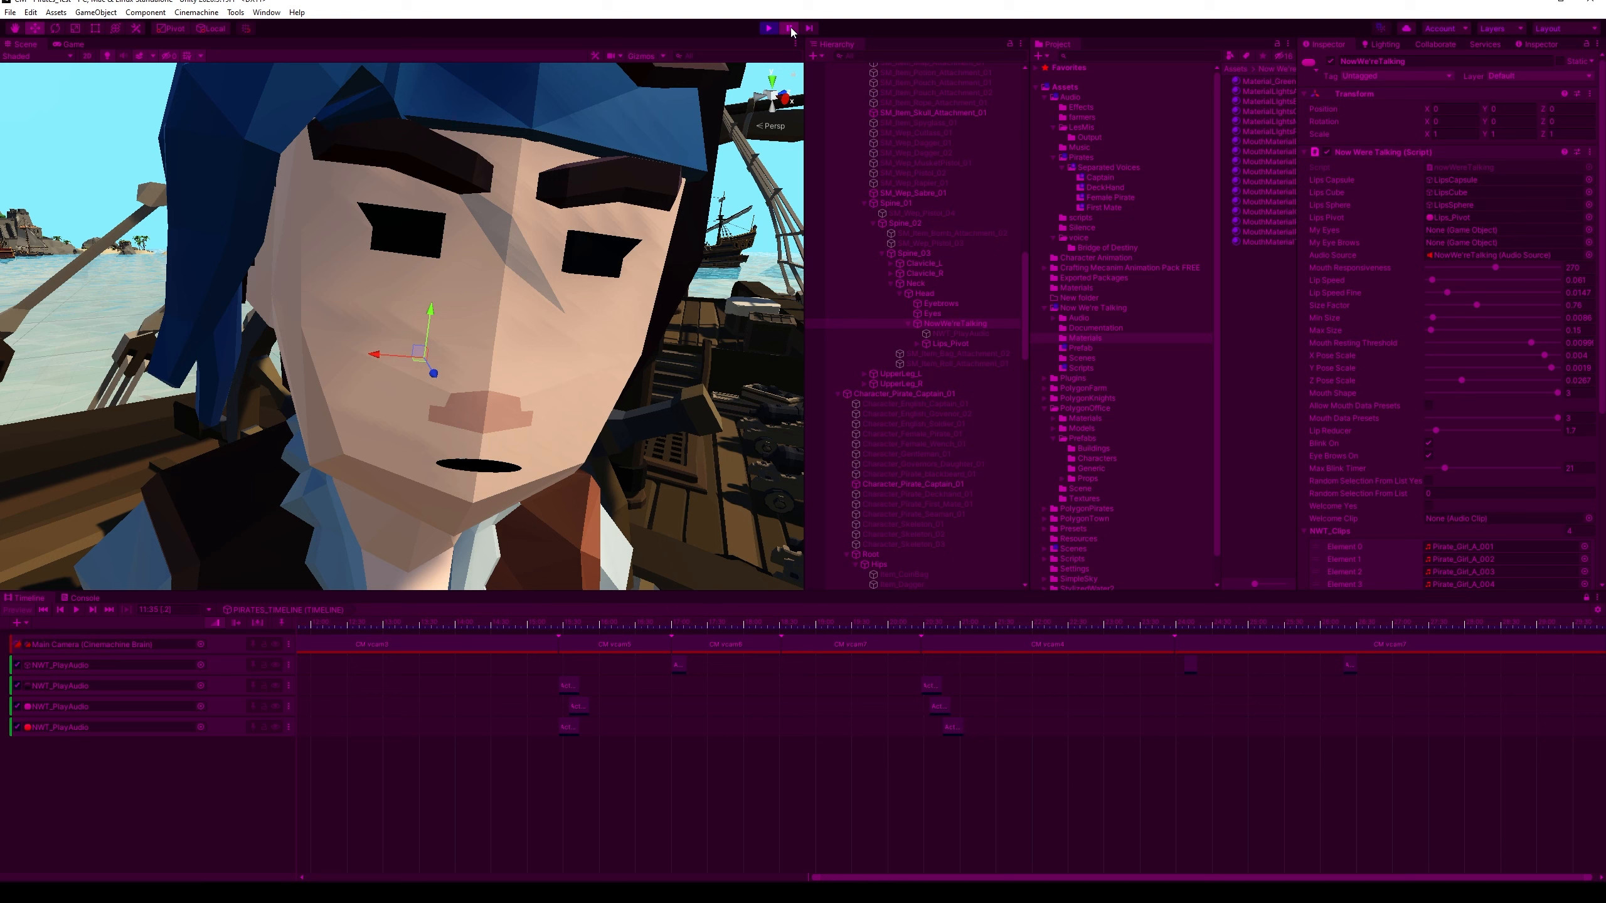
scroll(620, 683, "down", 10)
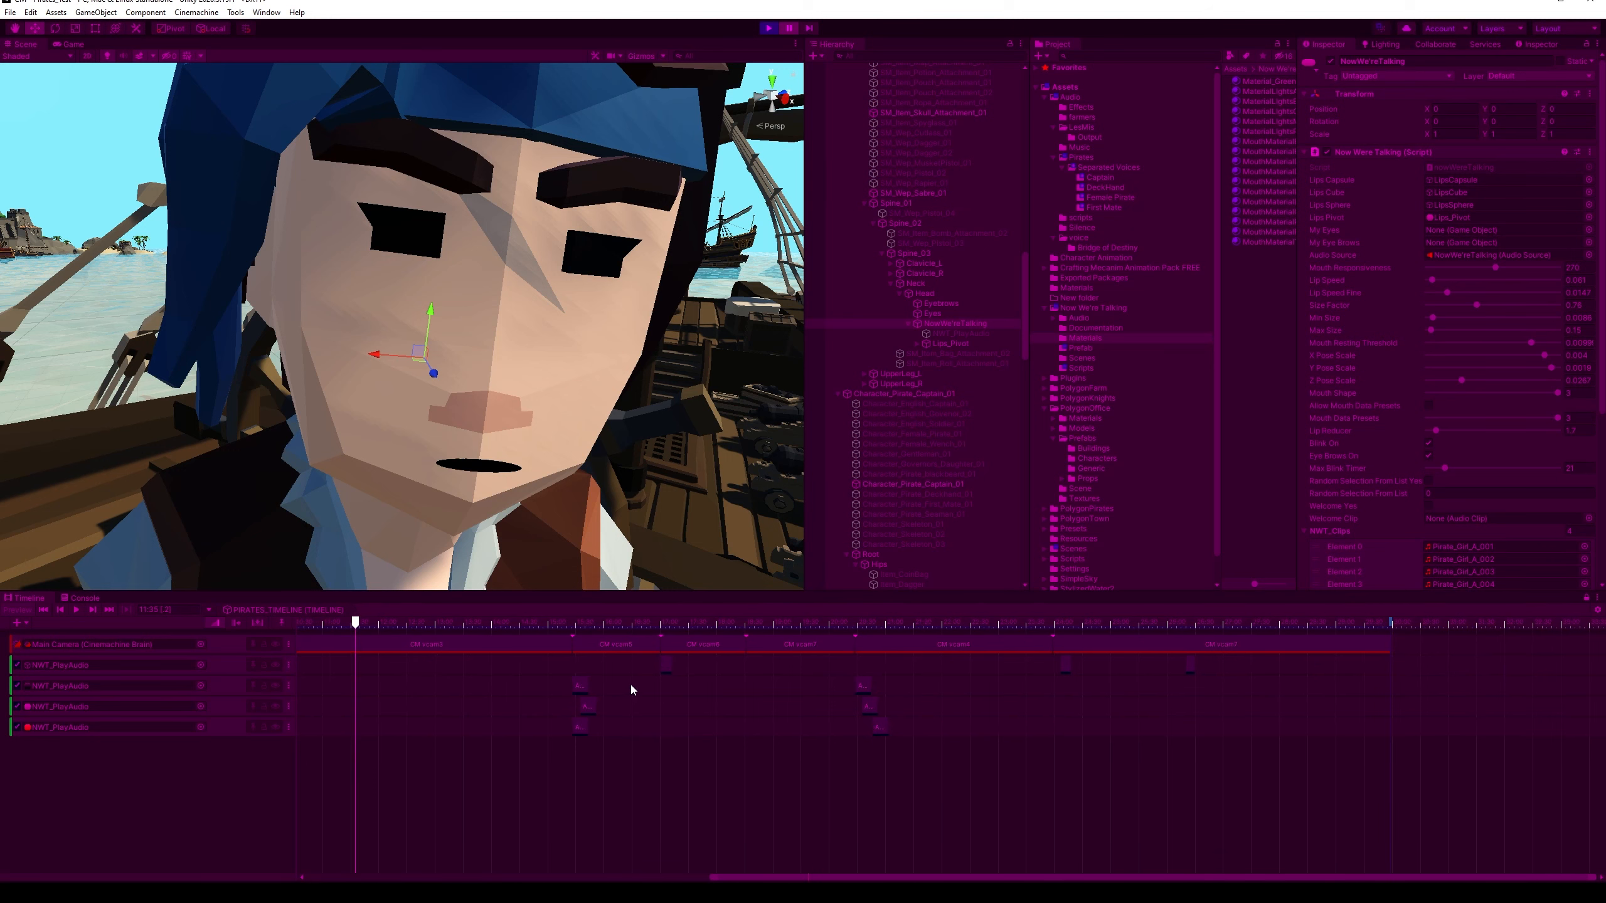
scroll(655, 686, "down", 2)
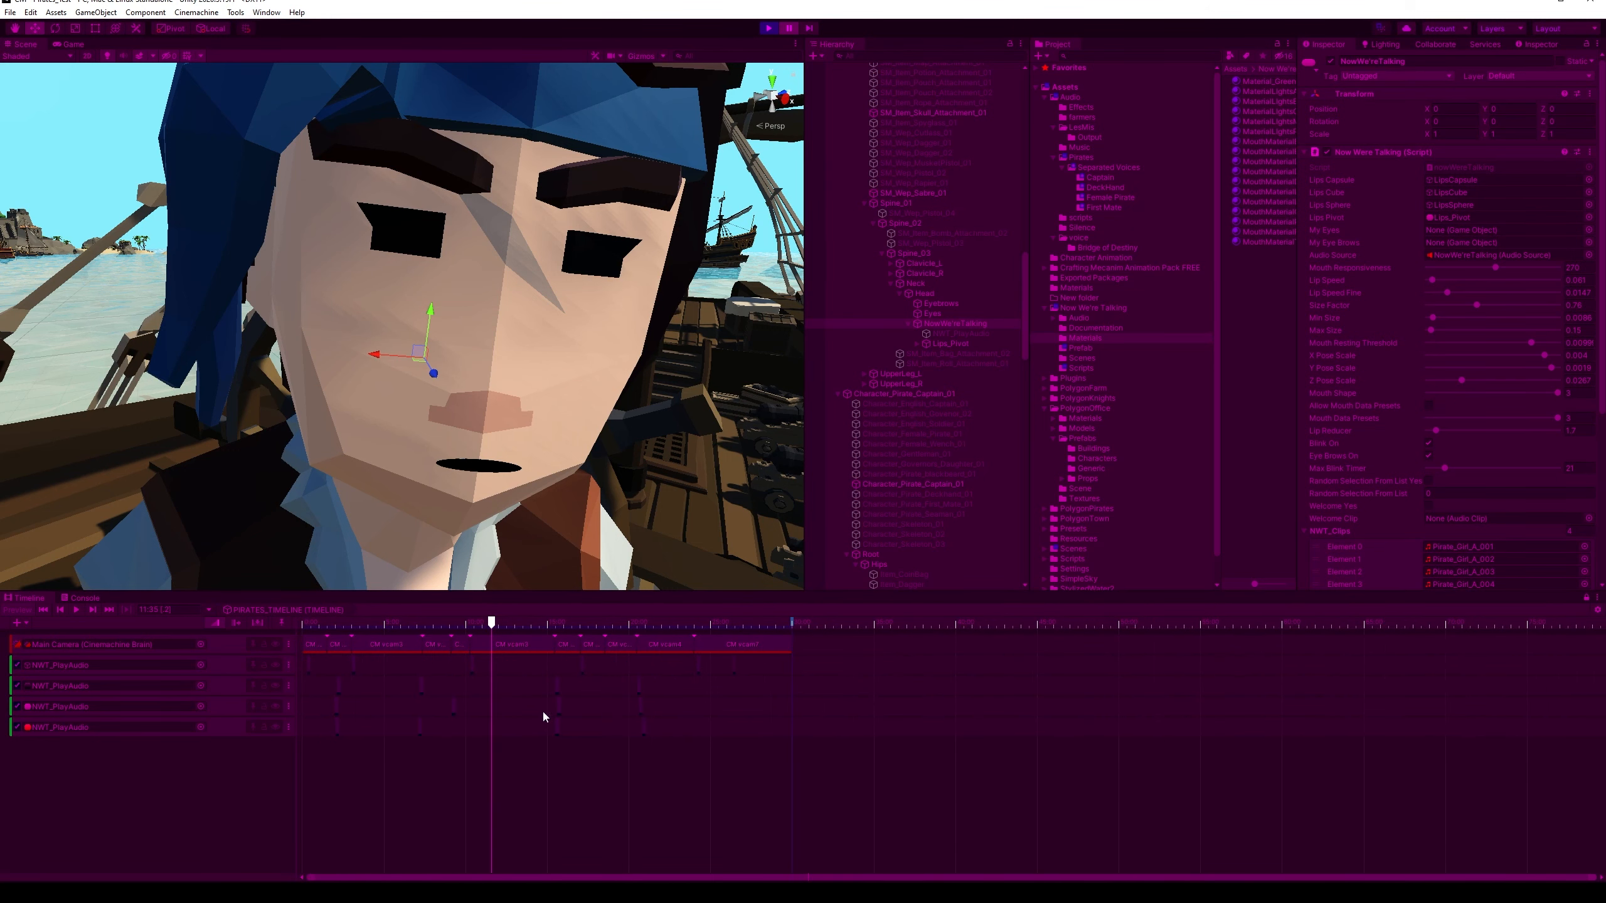